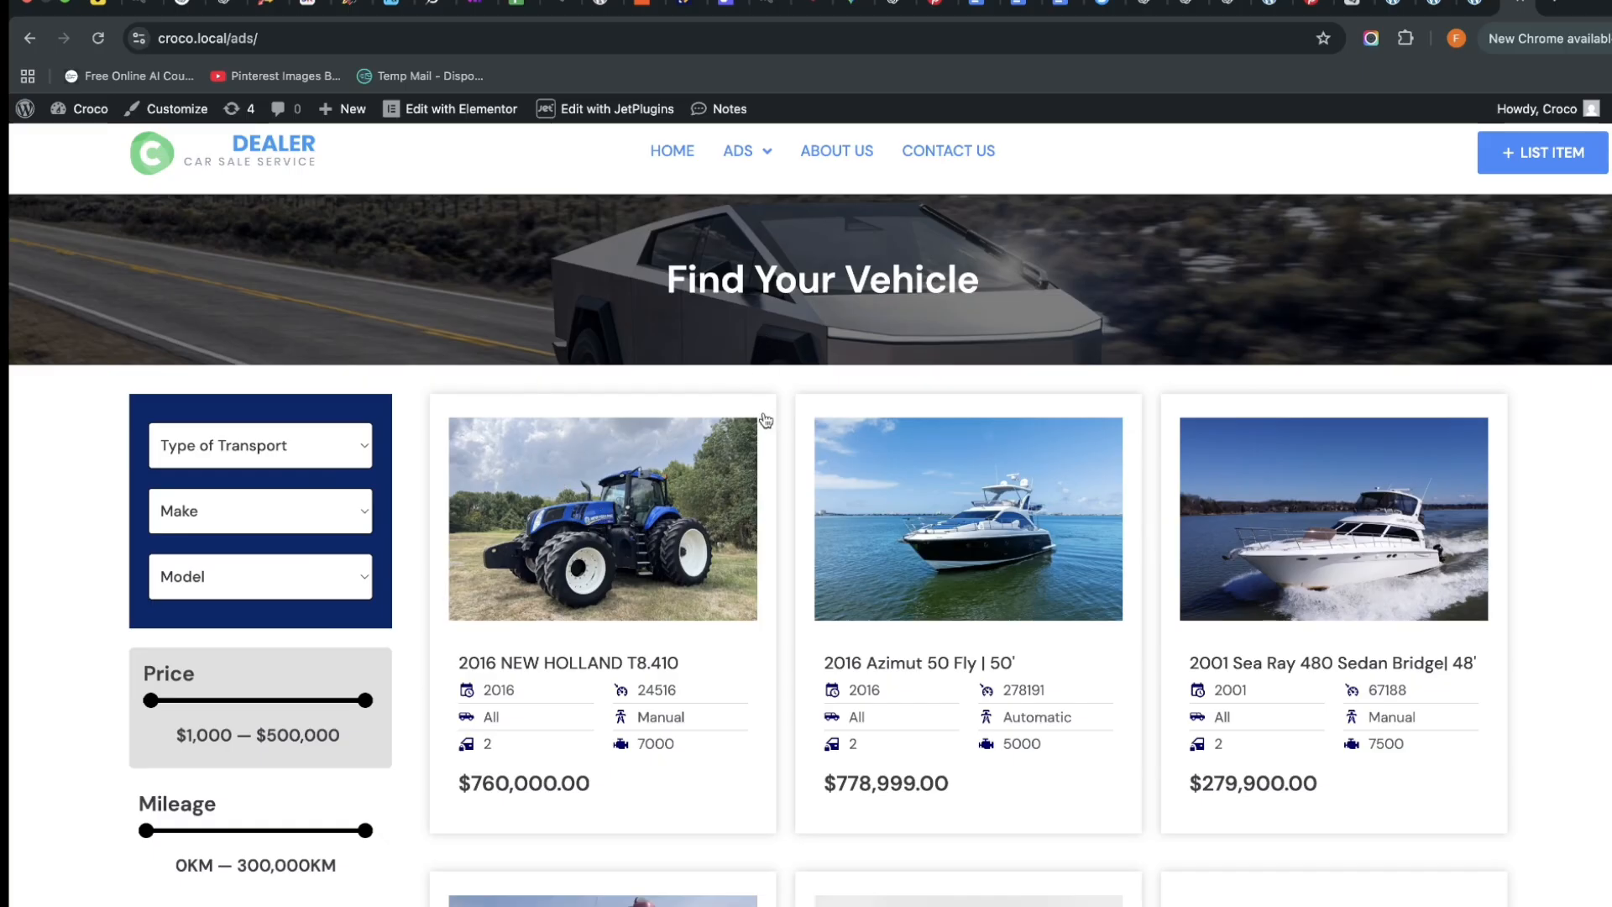
# Filter the vehicle ads to Cars, look through the results, and reset the Type of Transport filter to browse all listings
pyautogui.scroll(1, 546, 521)
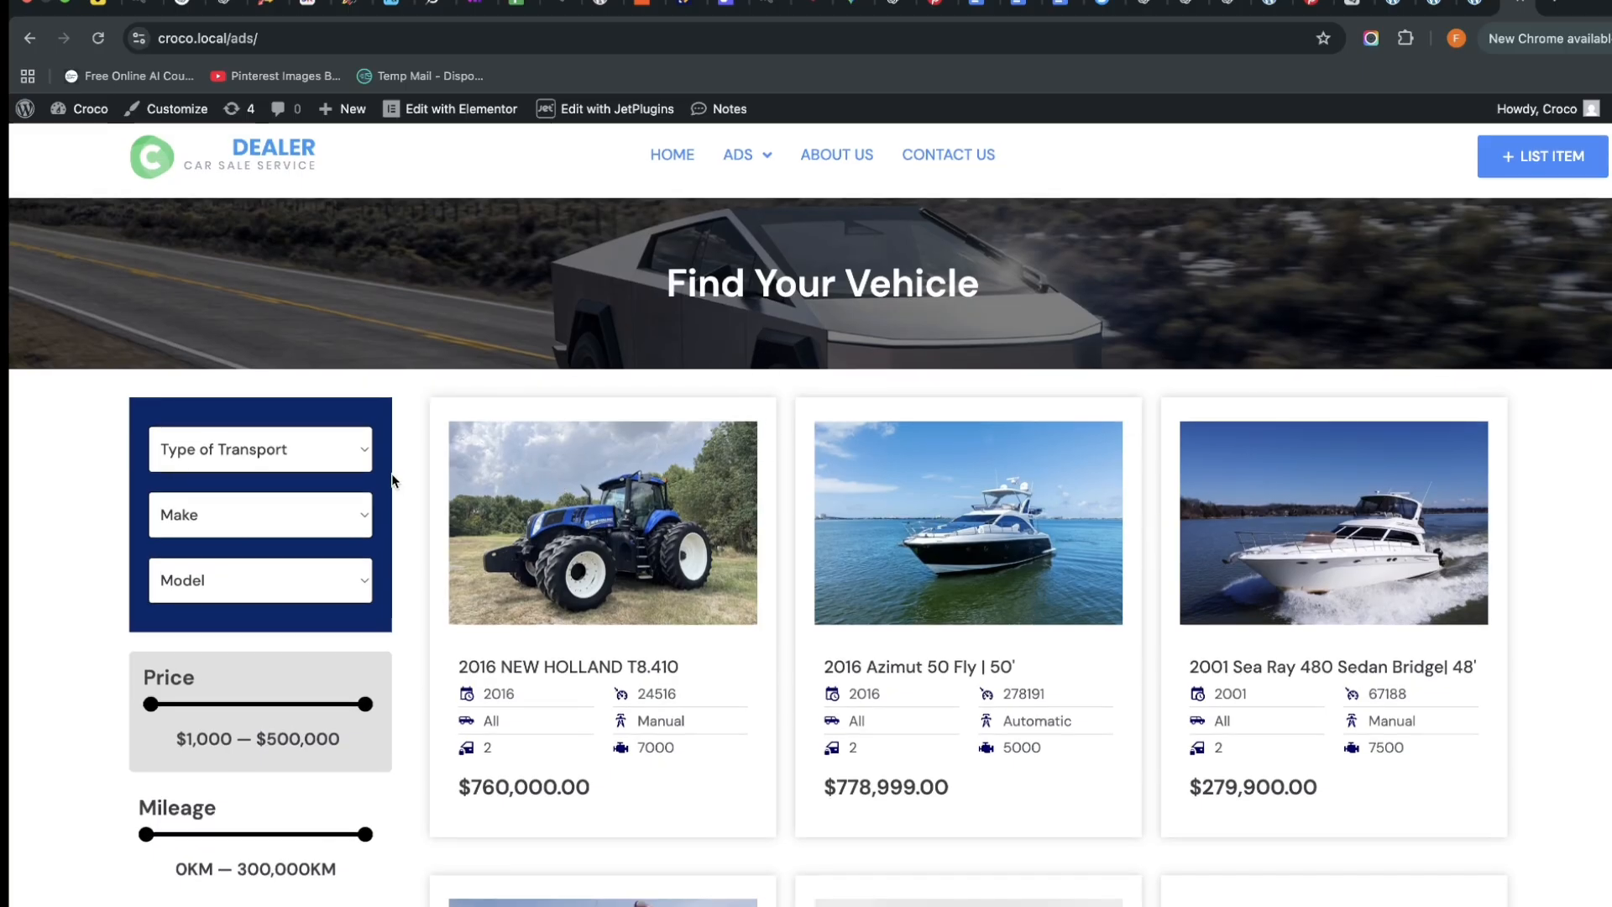
pyautogui.click(318, 464)
pyautogui.click(306, 477)
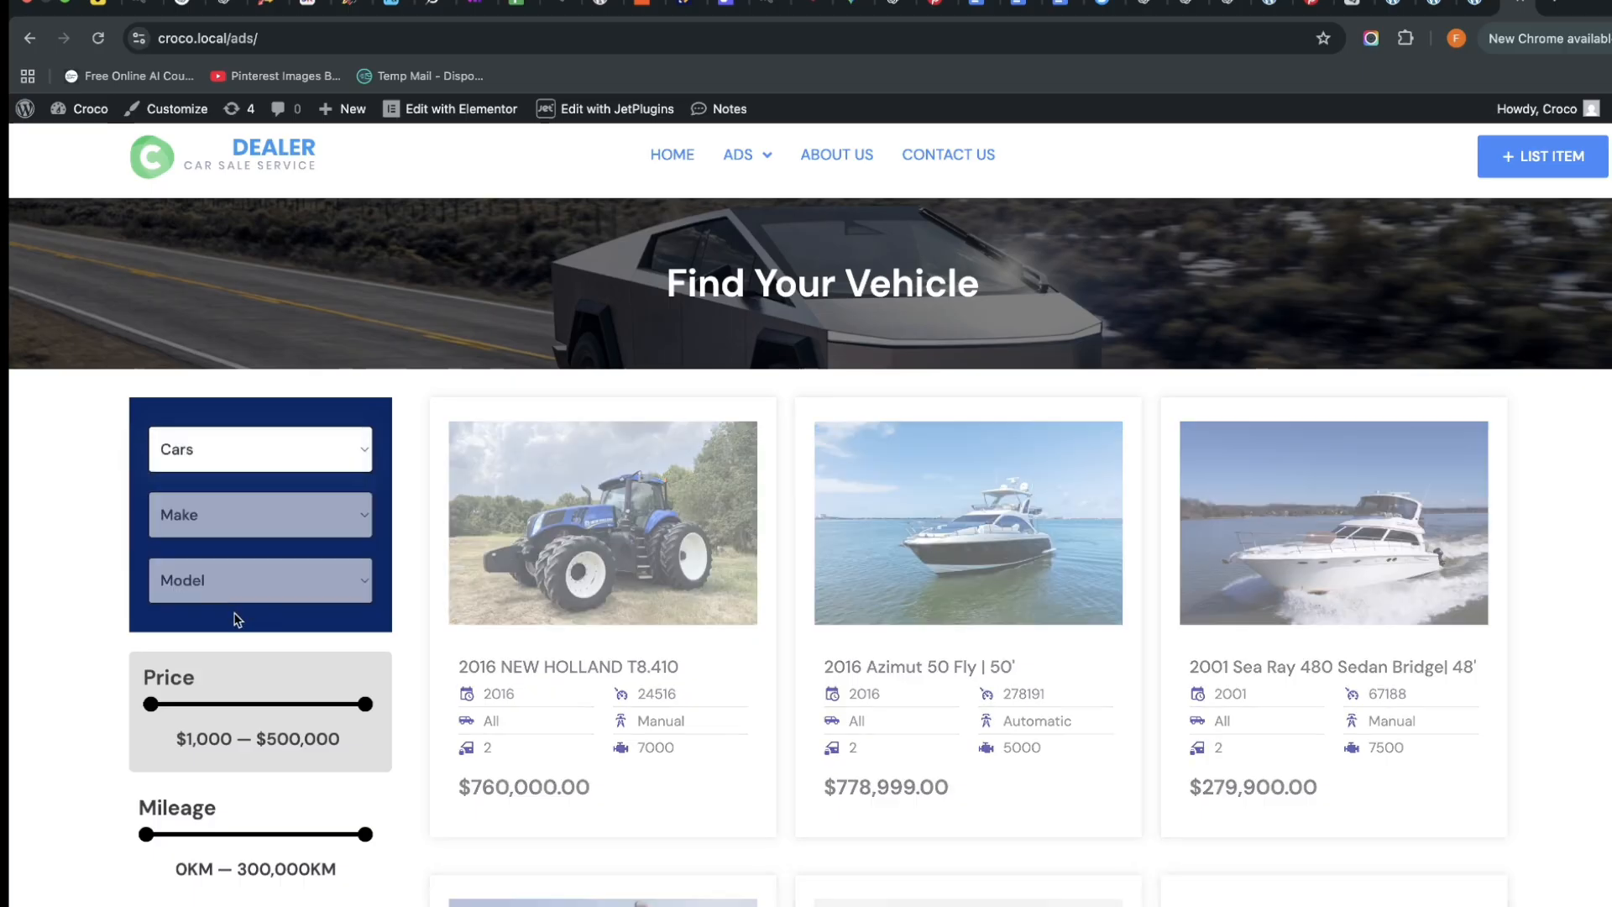
pyautogui.scroll(-6, 974, 537)
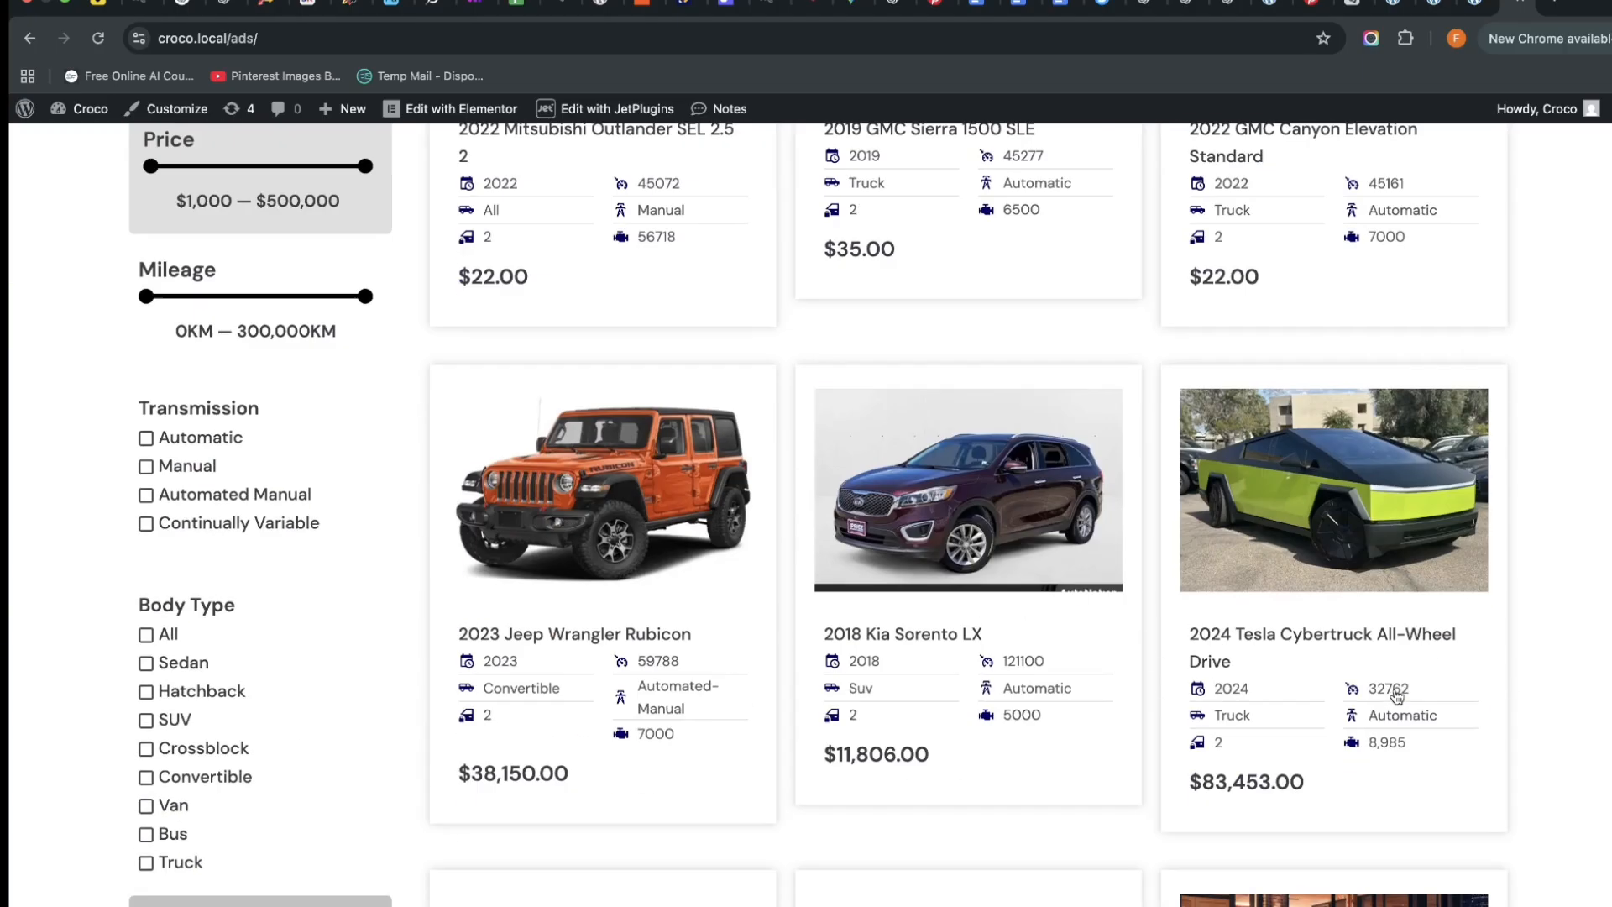
pyautogui.scroll(7, 1394, 696)
pyautogui.click(315, 487)
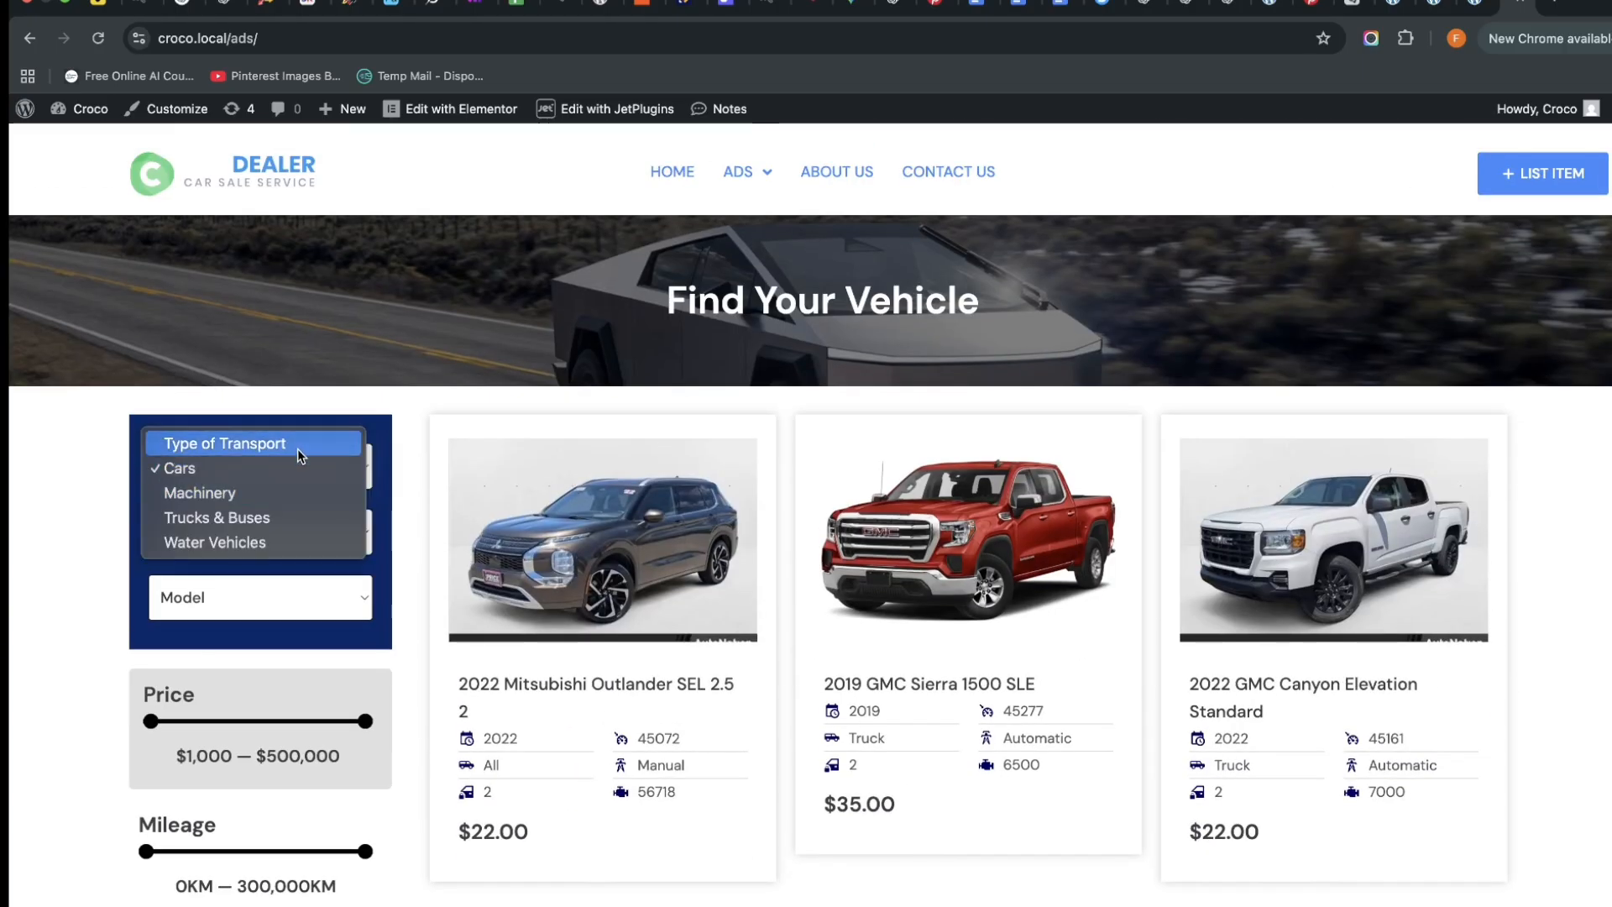
pyautogui.click(297, 449)
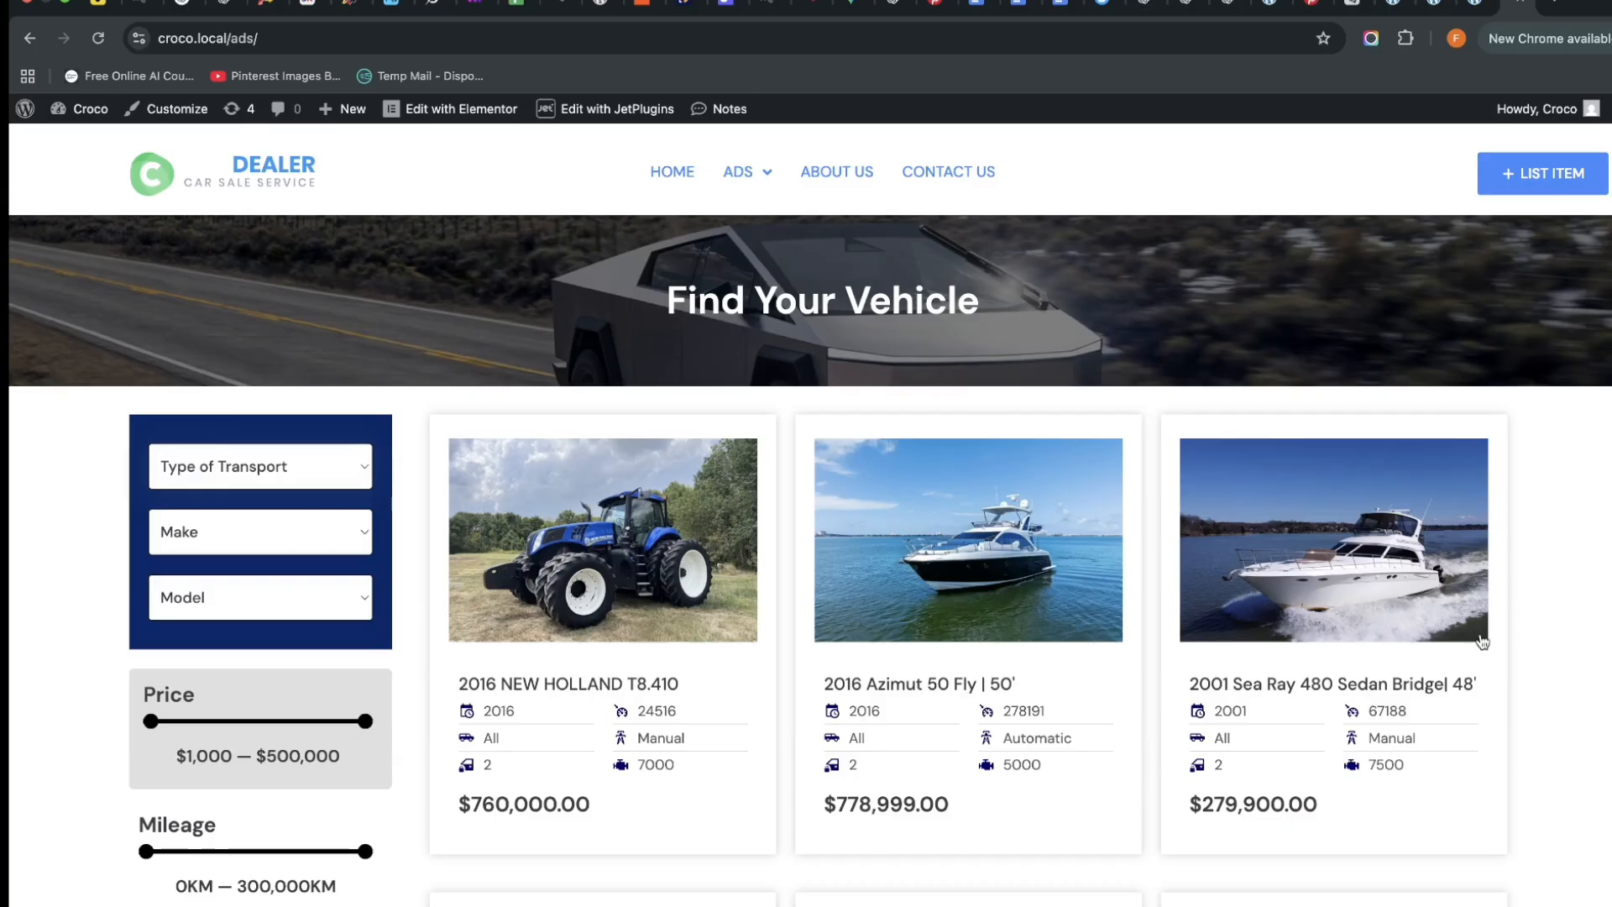
pyautogui.scroll(-15, 1015, 557)
pyautogui.scroll(15, 1014, 557)
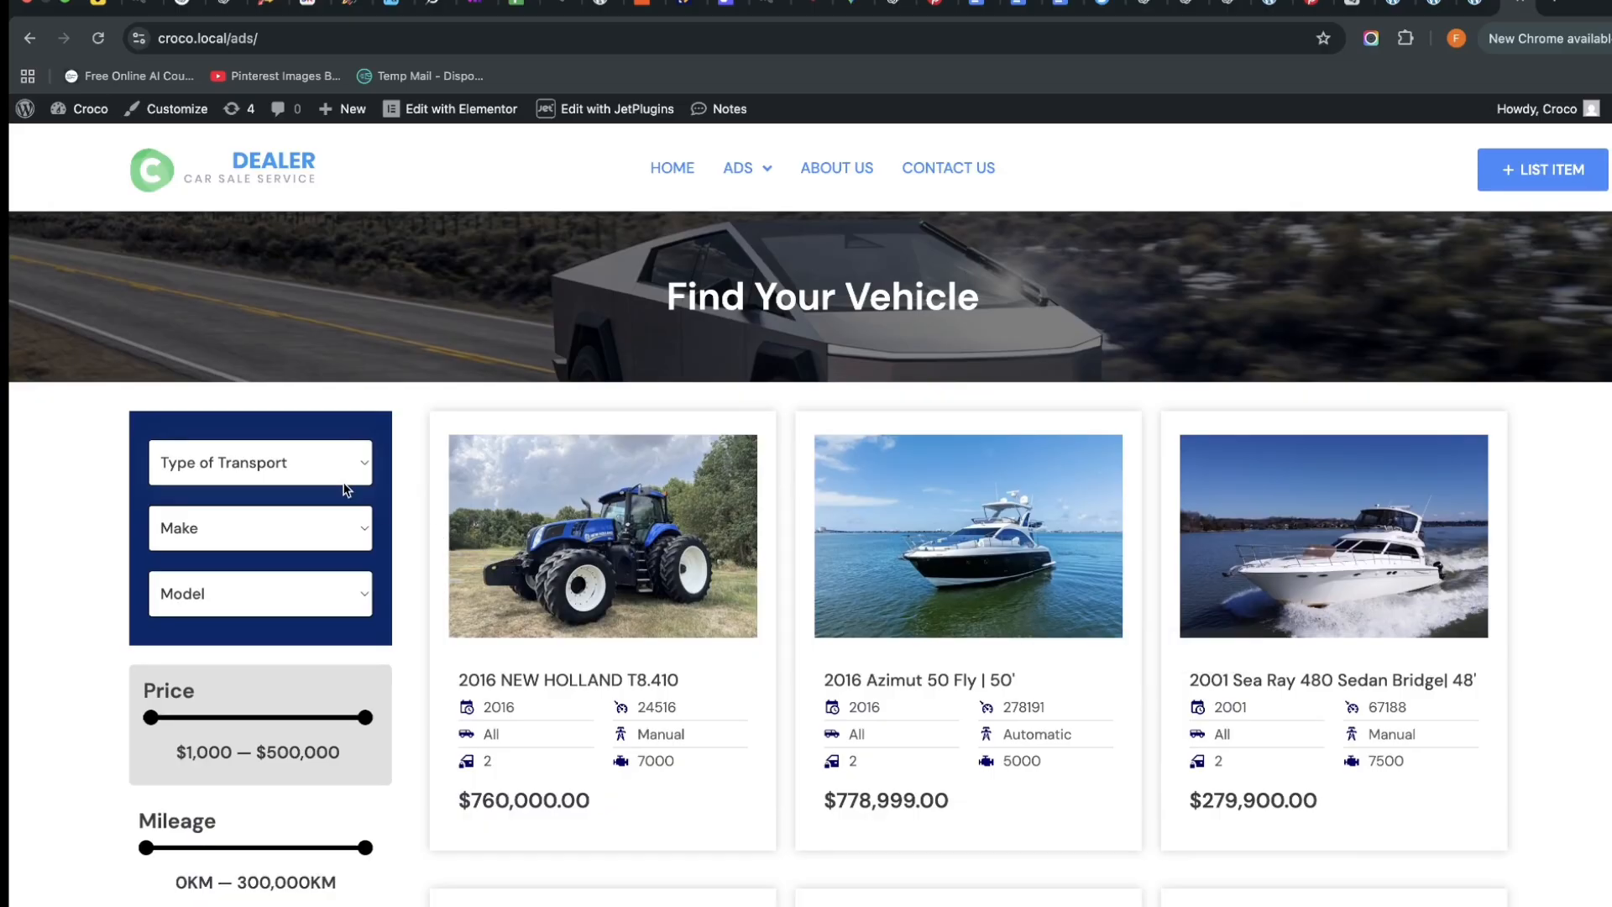
# Check the unfiltered Make and Type of Transport options, filter the ads to Machinery, and view the makes offered for it
pyautogui.click(325, 529)
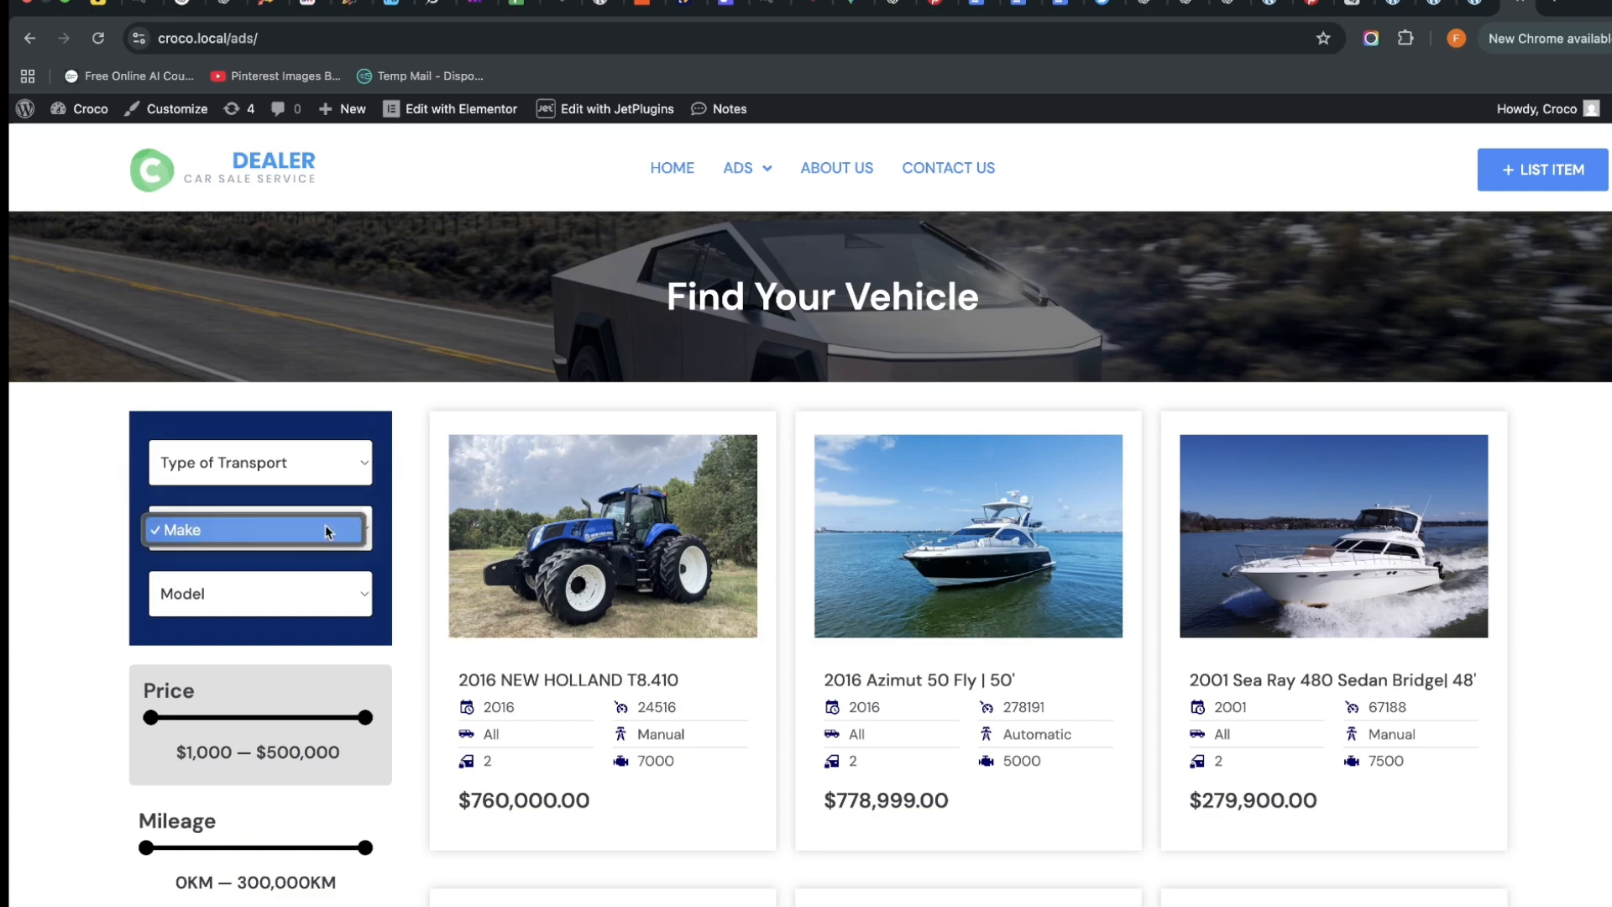
pyautogui.click(339, 463)
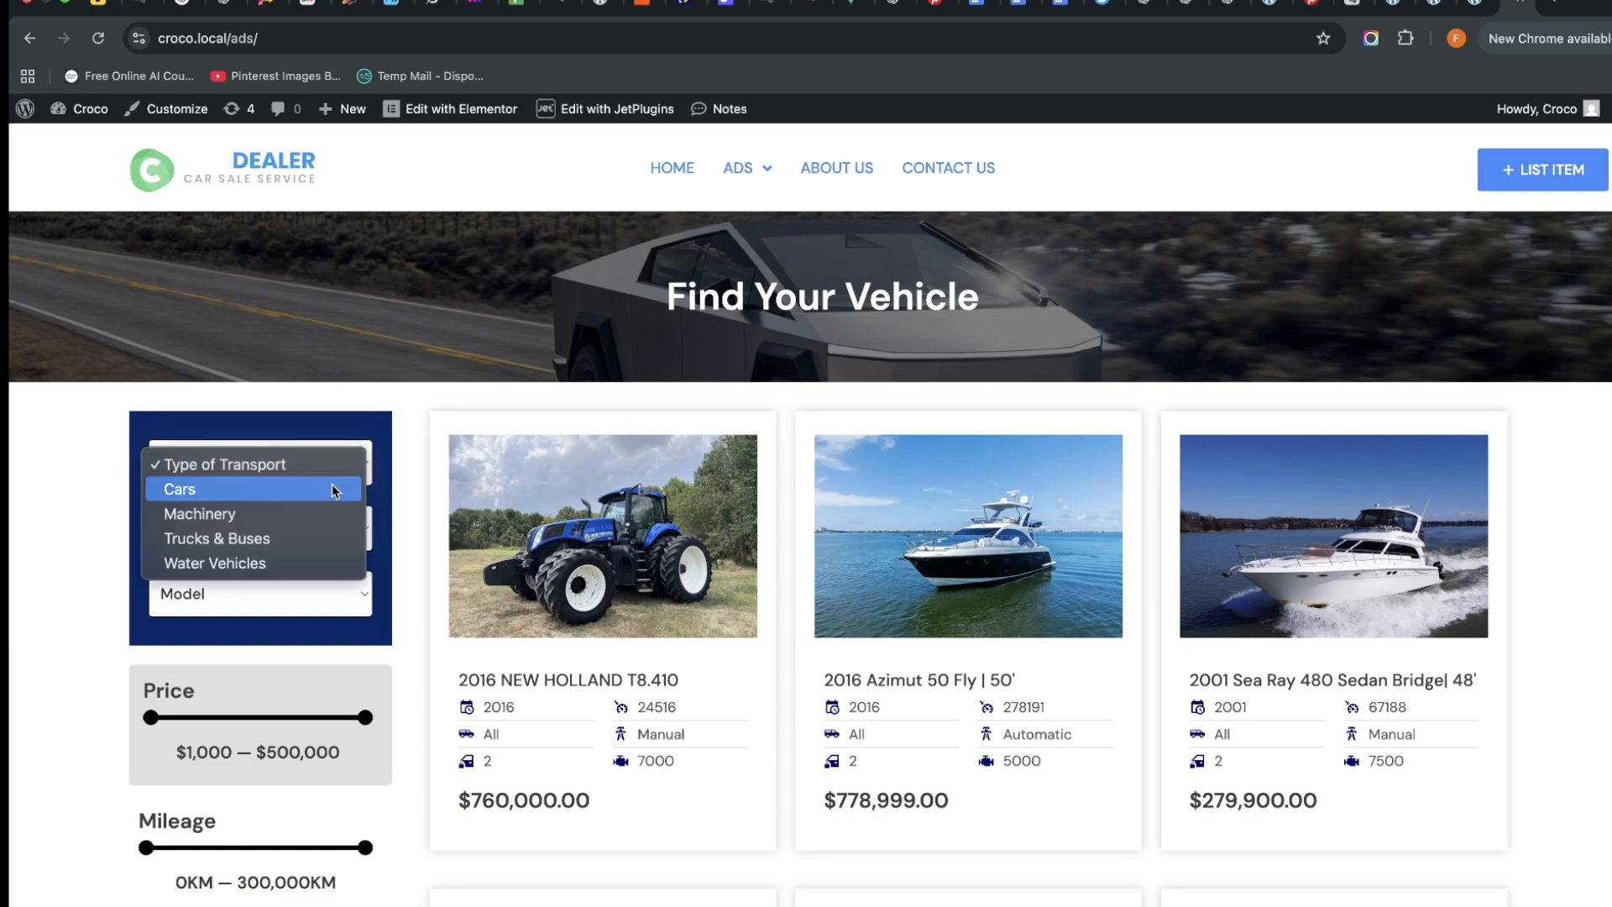
pyautogui.click(30, 545)
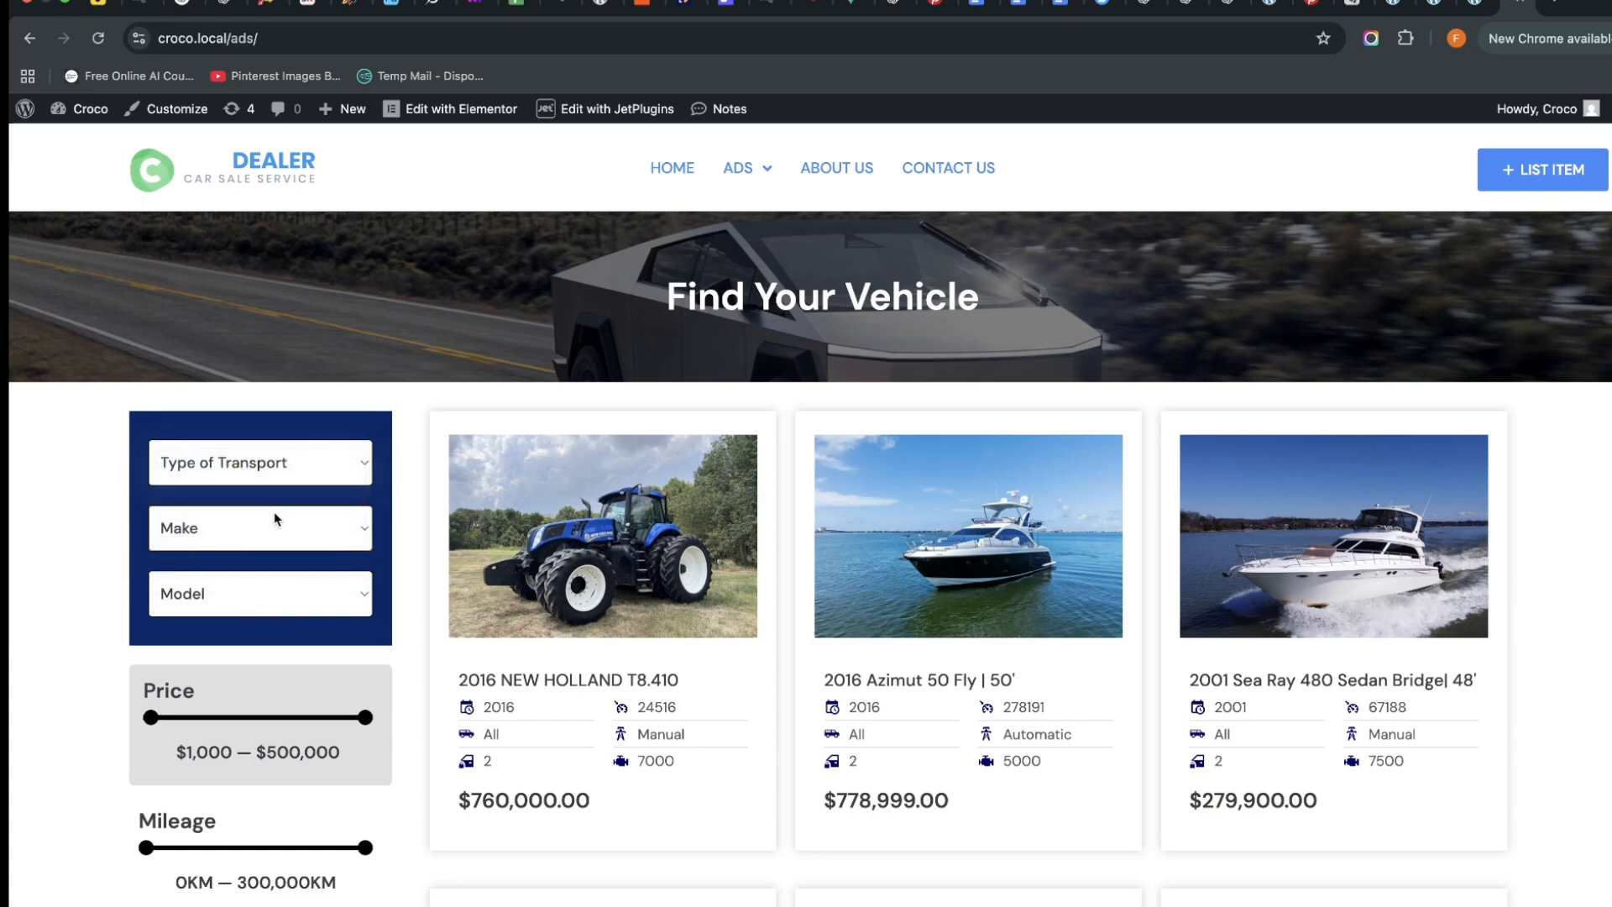
pyautogui.click(317, 460)
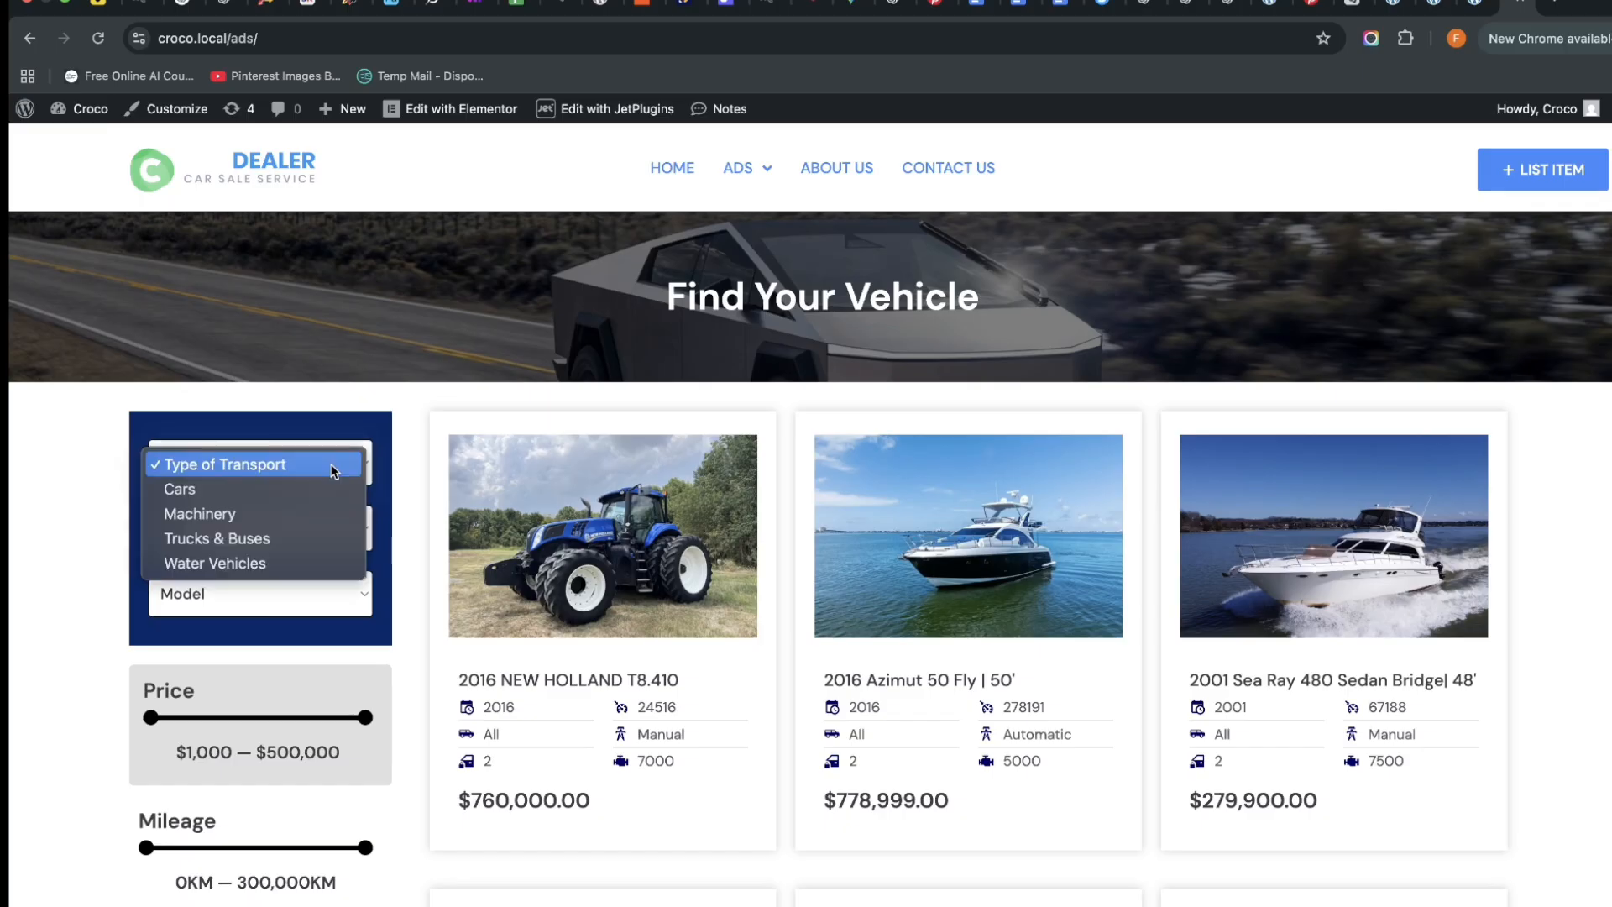
pyautogui.click(311, 516)
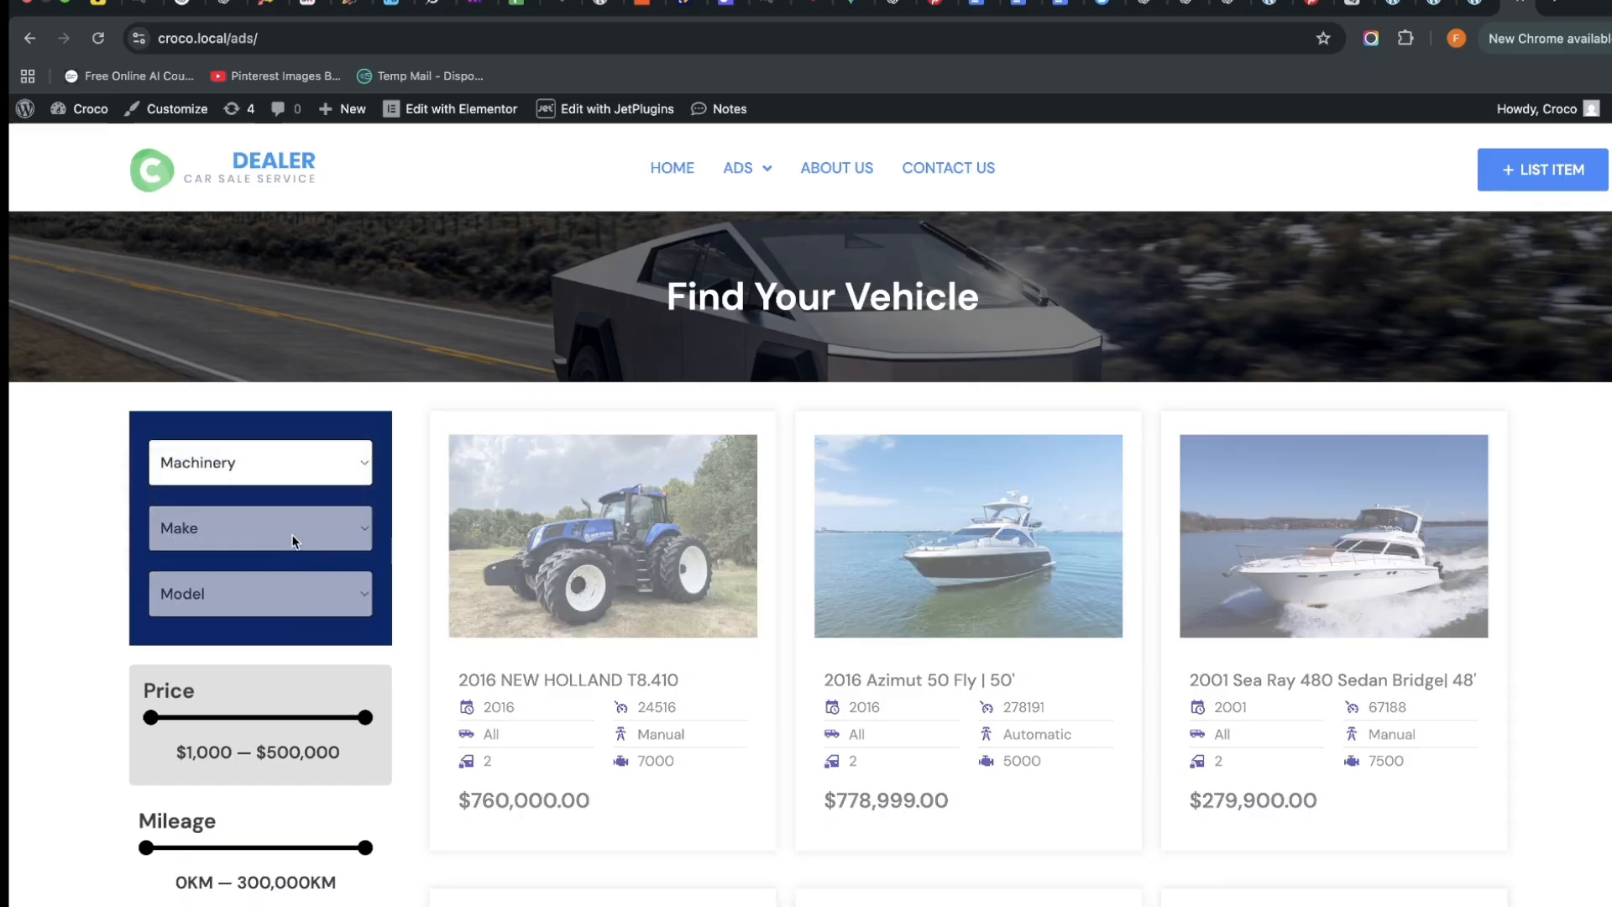
pyautogui.click(324, 542)
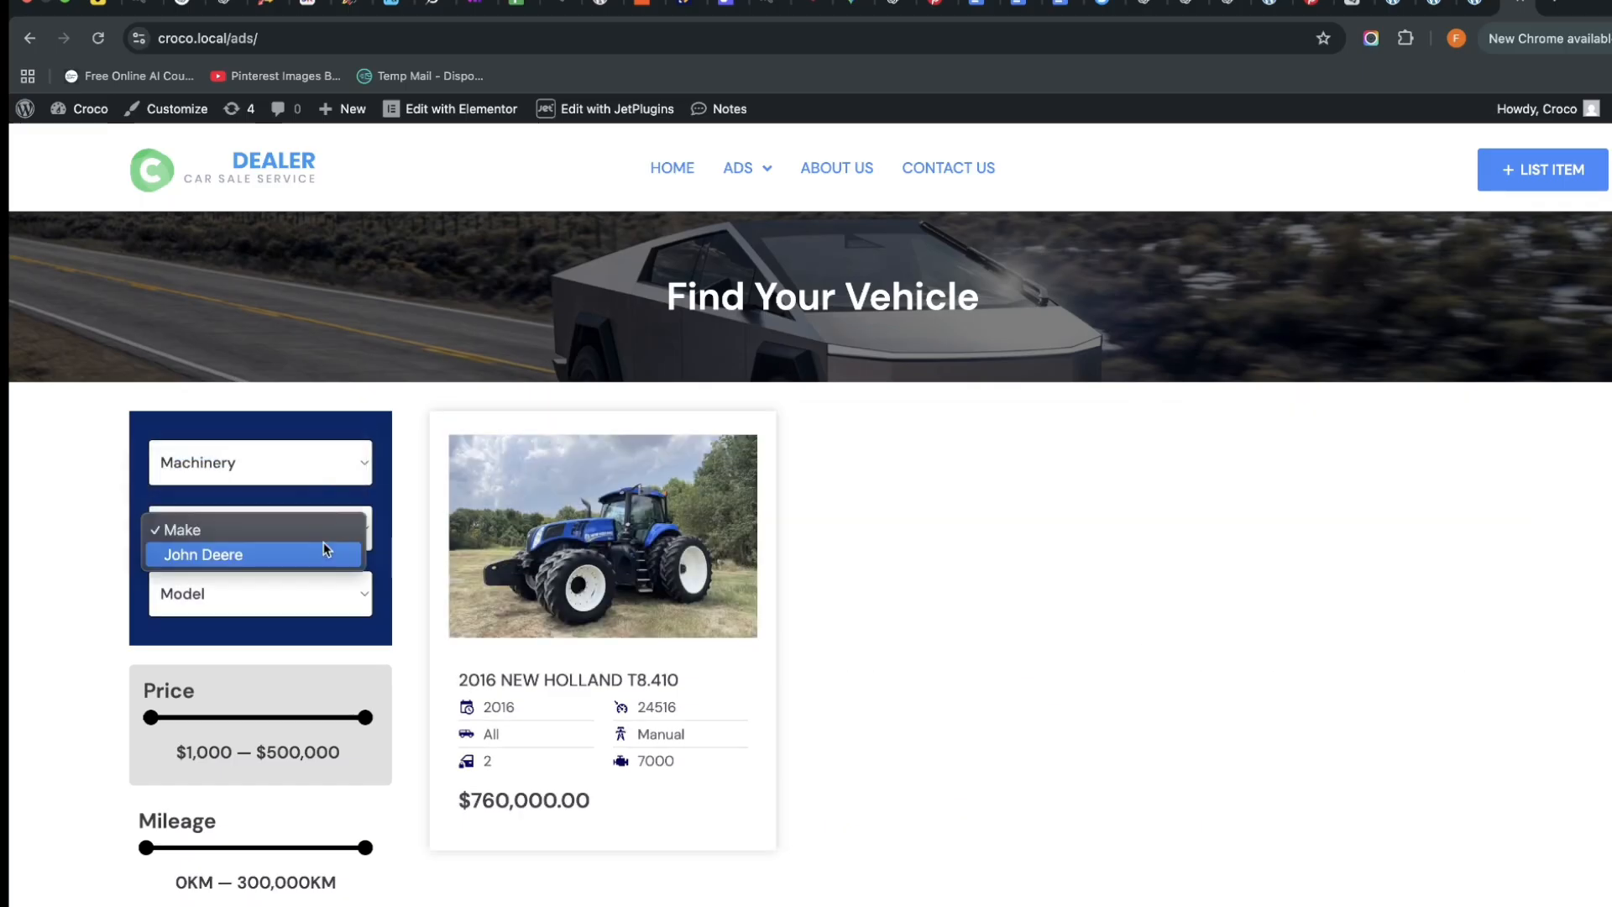
# Filter the vehicle ads to Cars with the make Ford
pyautogui.click(322, 463)
pyautogui.click(309, 439)
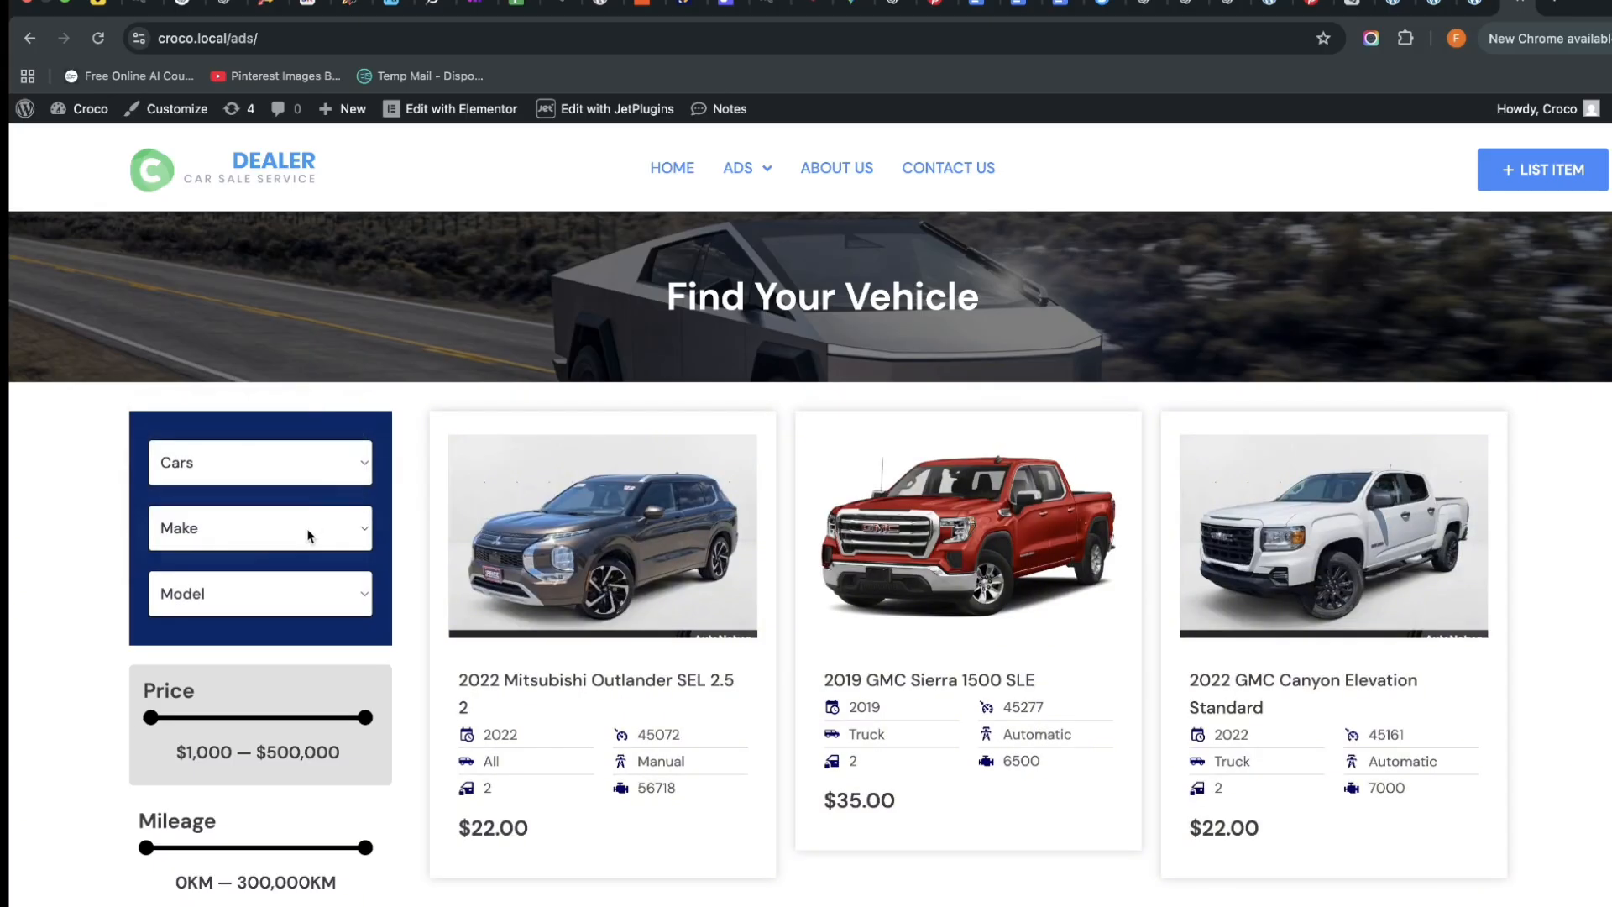
pyautogui.click(310, 535)
pyautogui.click(311, 556)
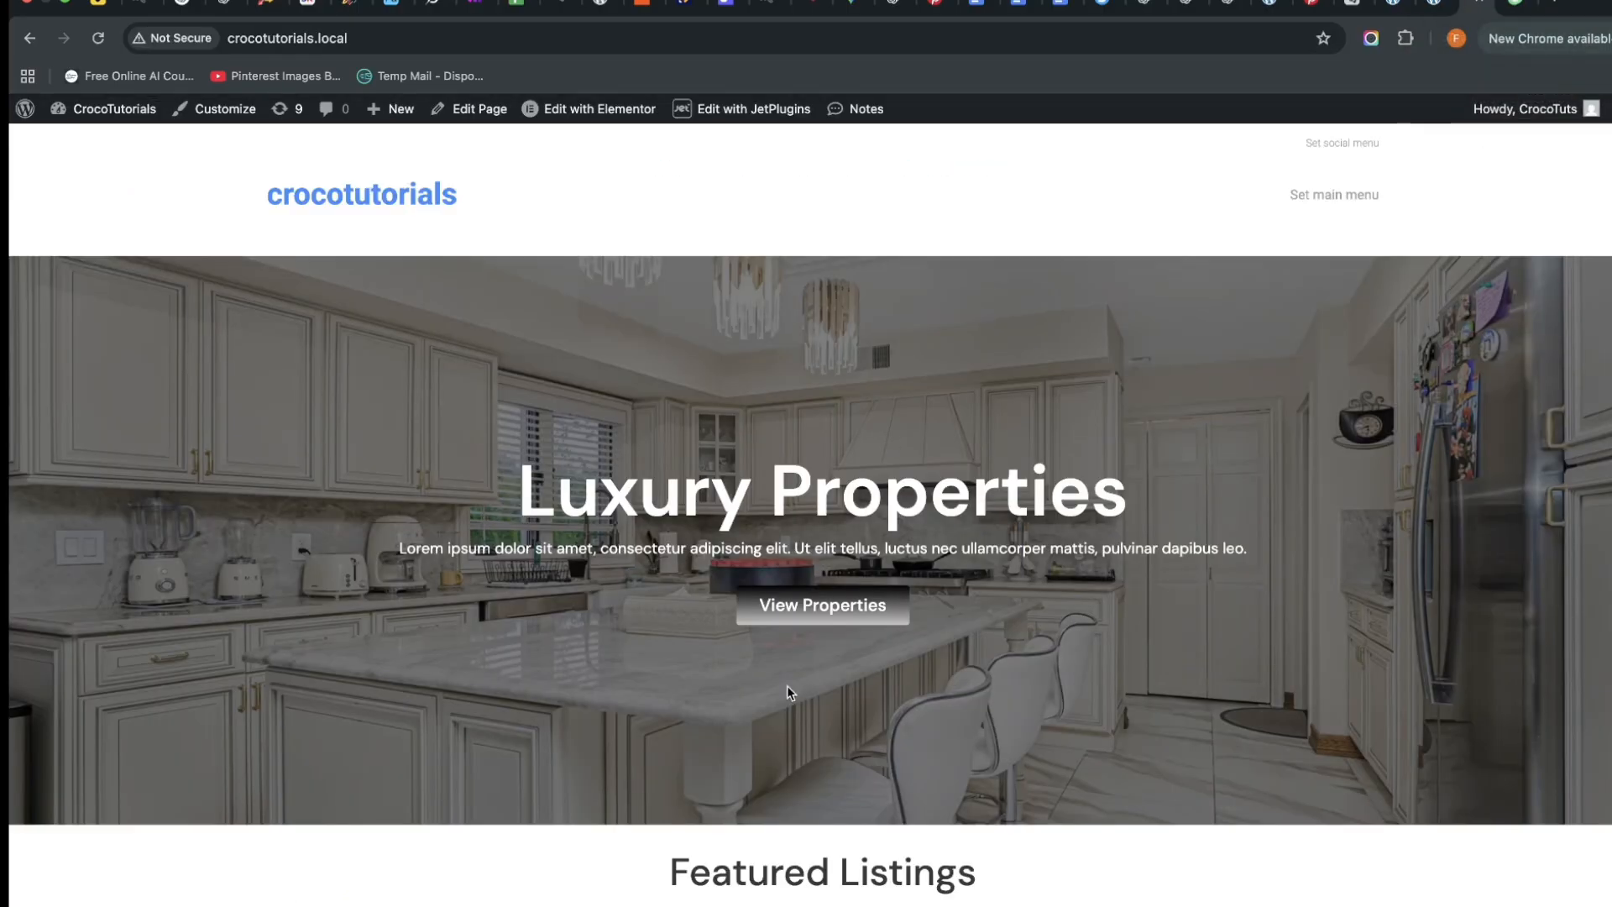
# Examine the CrocoTutorials homepage, including the Luxury Properties banner and the Featured Listings cards
pyautogui.scroll(-1, 787, 693)
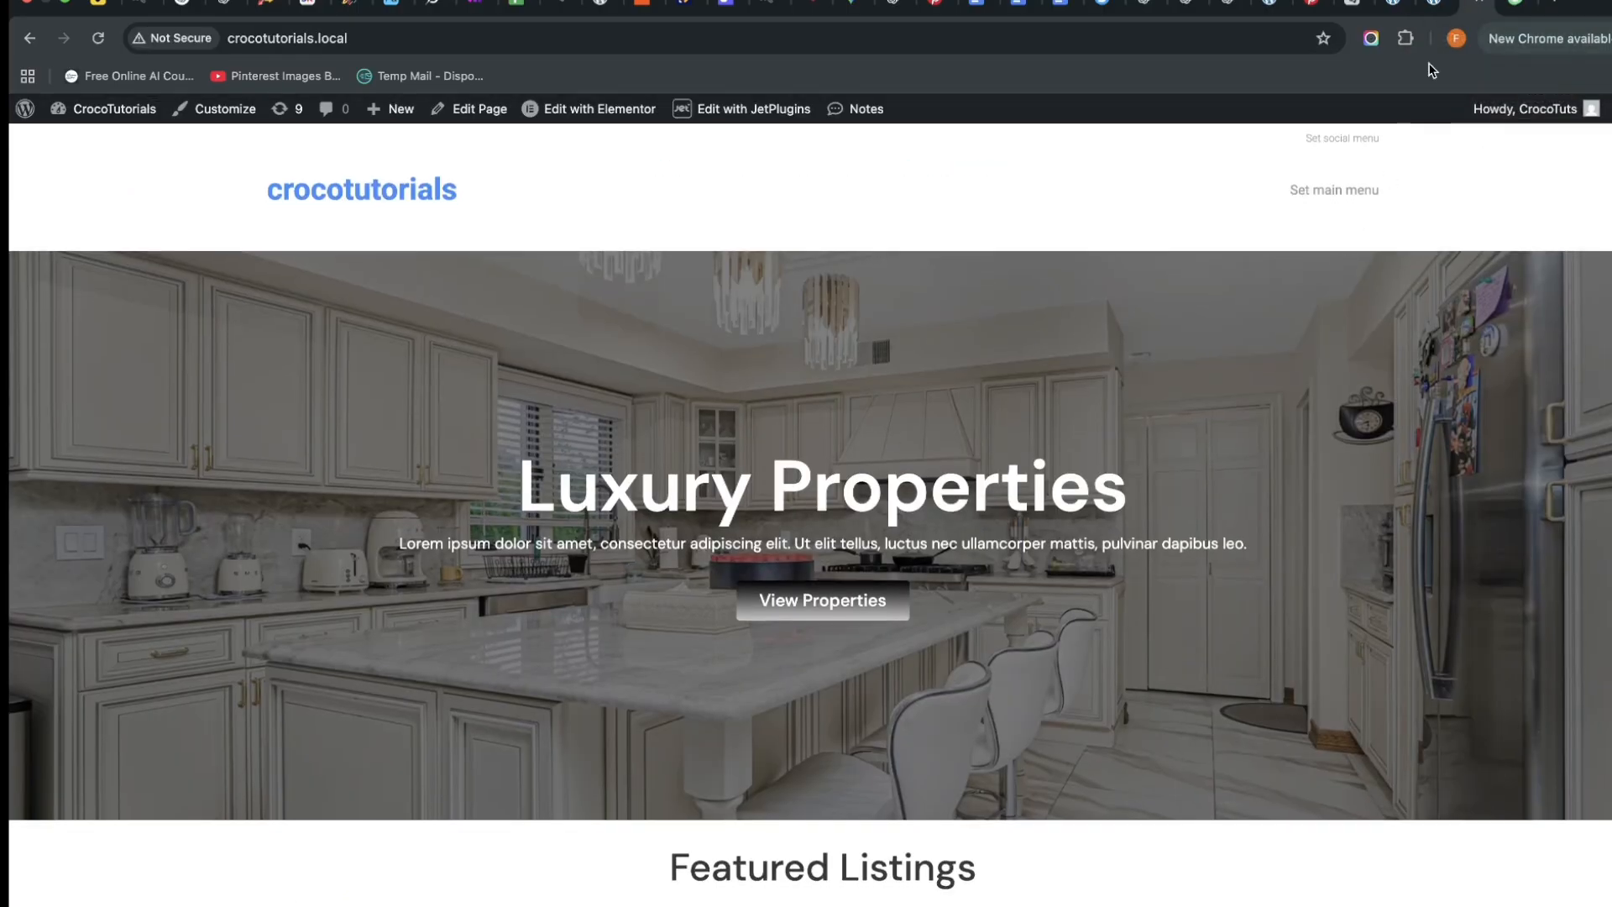
pyautogui.click(1517, 12)
pyautogui.click(1450, 17)
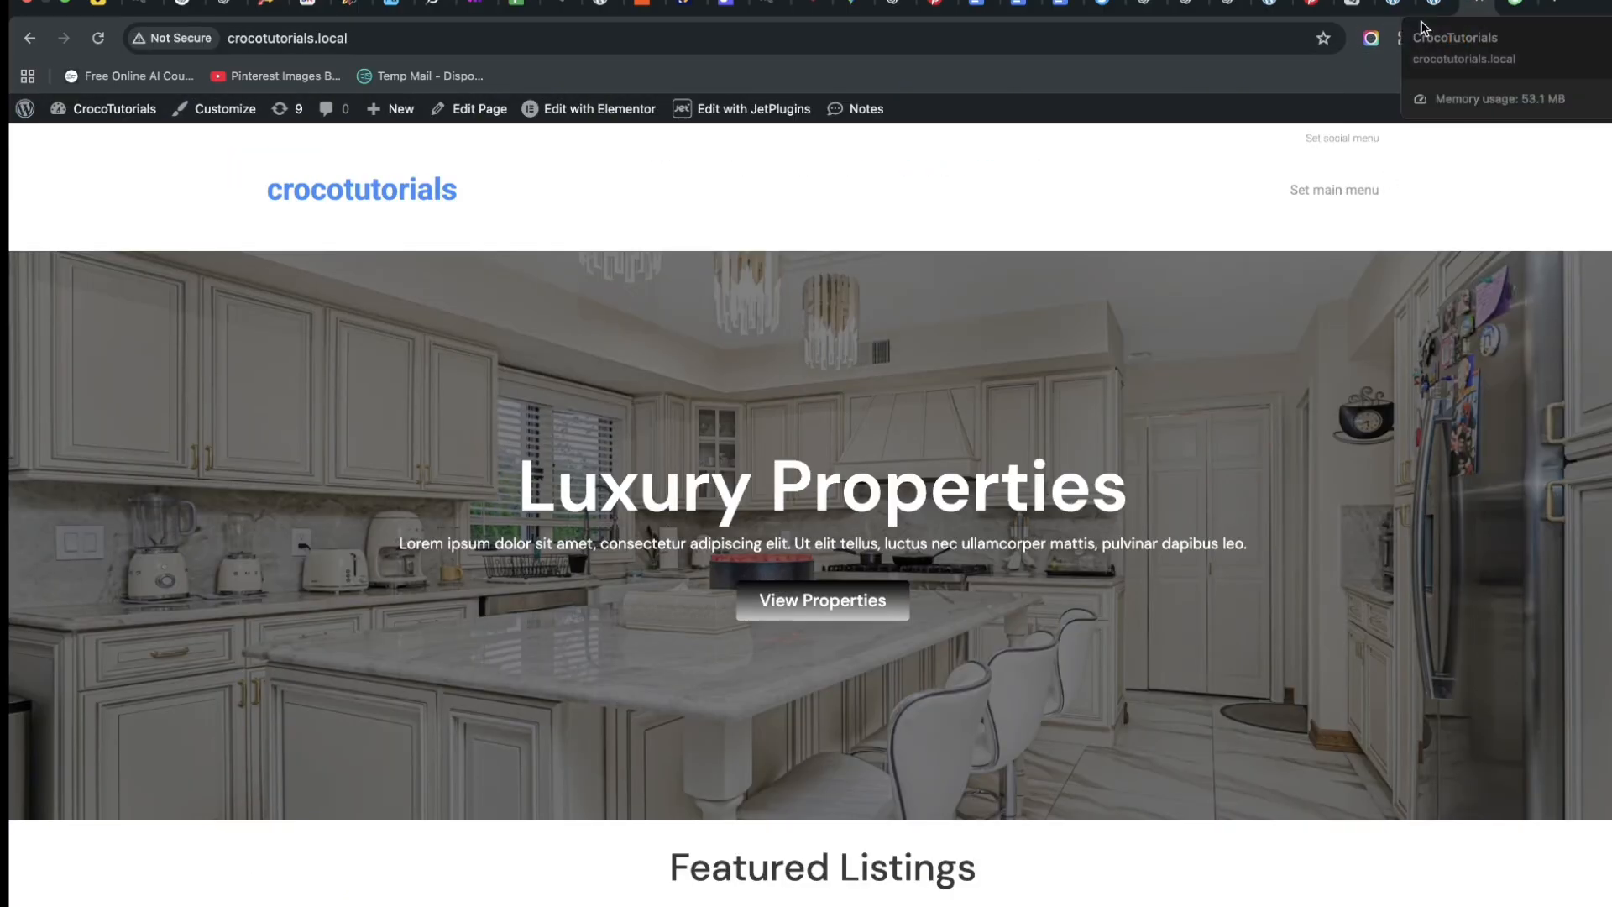
pyautogui.scroll(-5, 808, 562)
pyautogui.scroll(3, 888, 433)
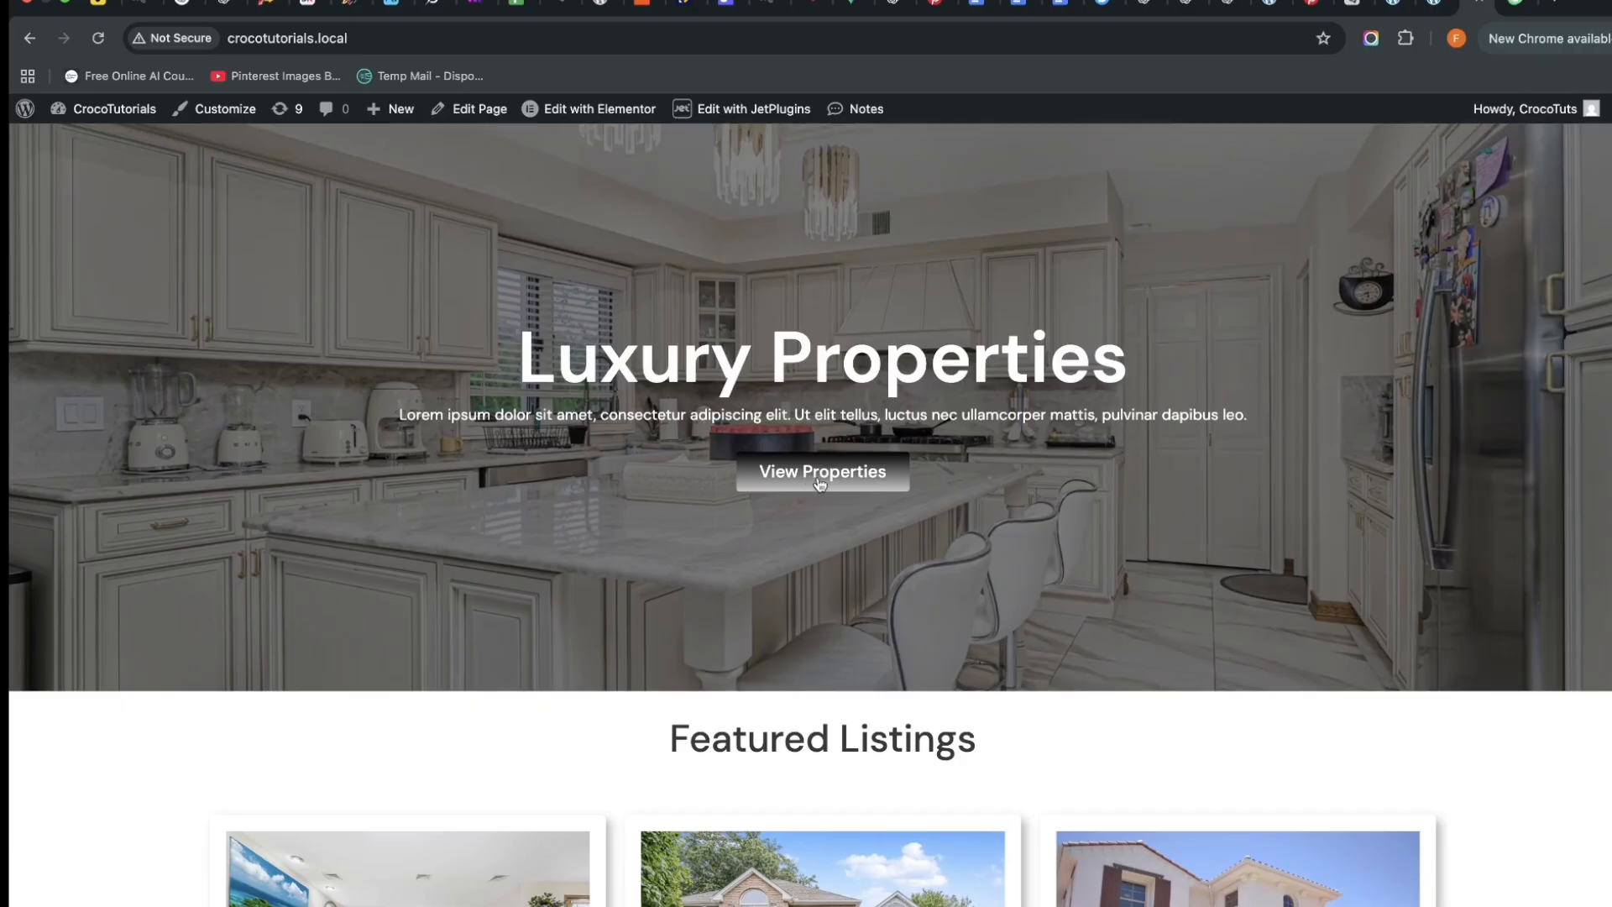
pyautogui.scroll(-4, 567, 378)
pyautogui.scroll(3, 1315, 232)
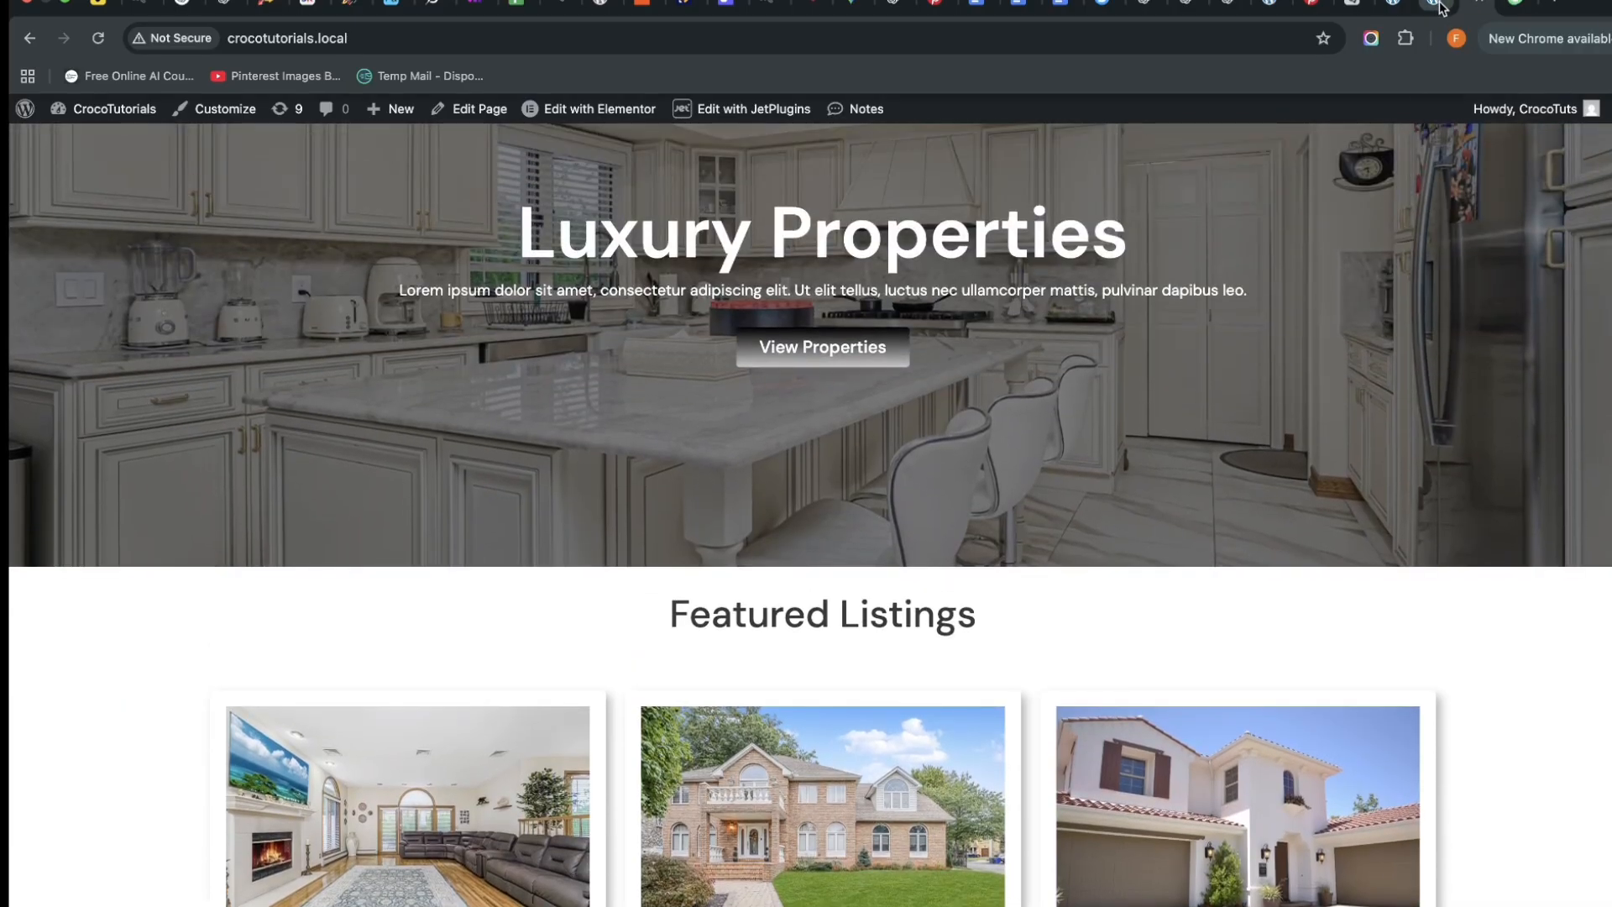
pyautogui.scroll(-3, 1316, 124)
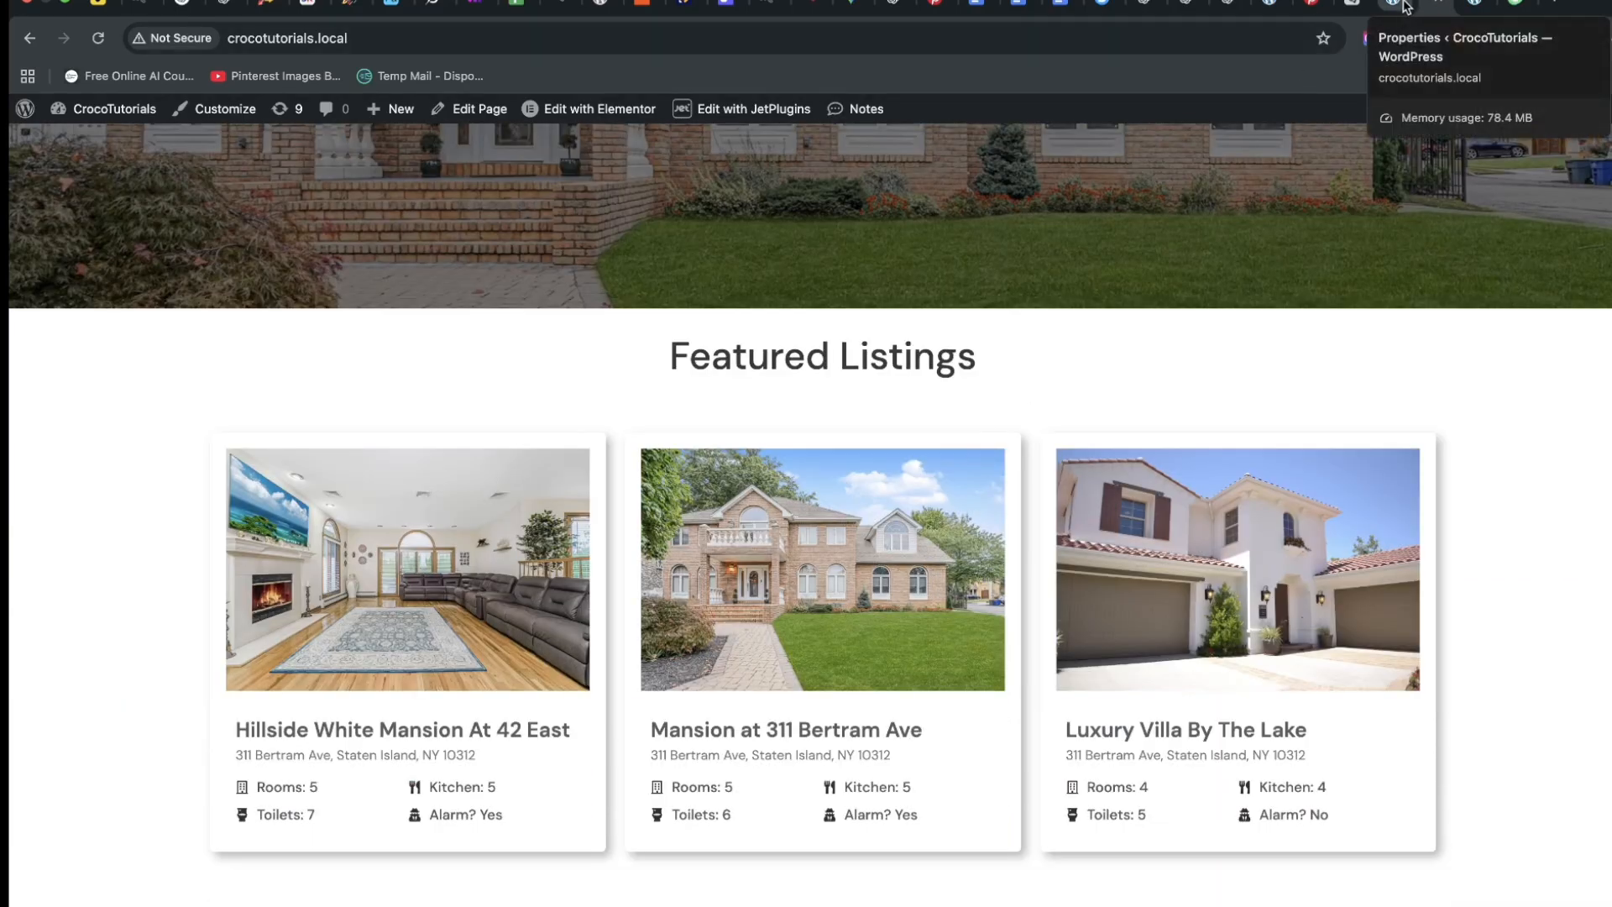
pyautogui.scroll(6, 406, 225)
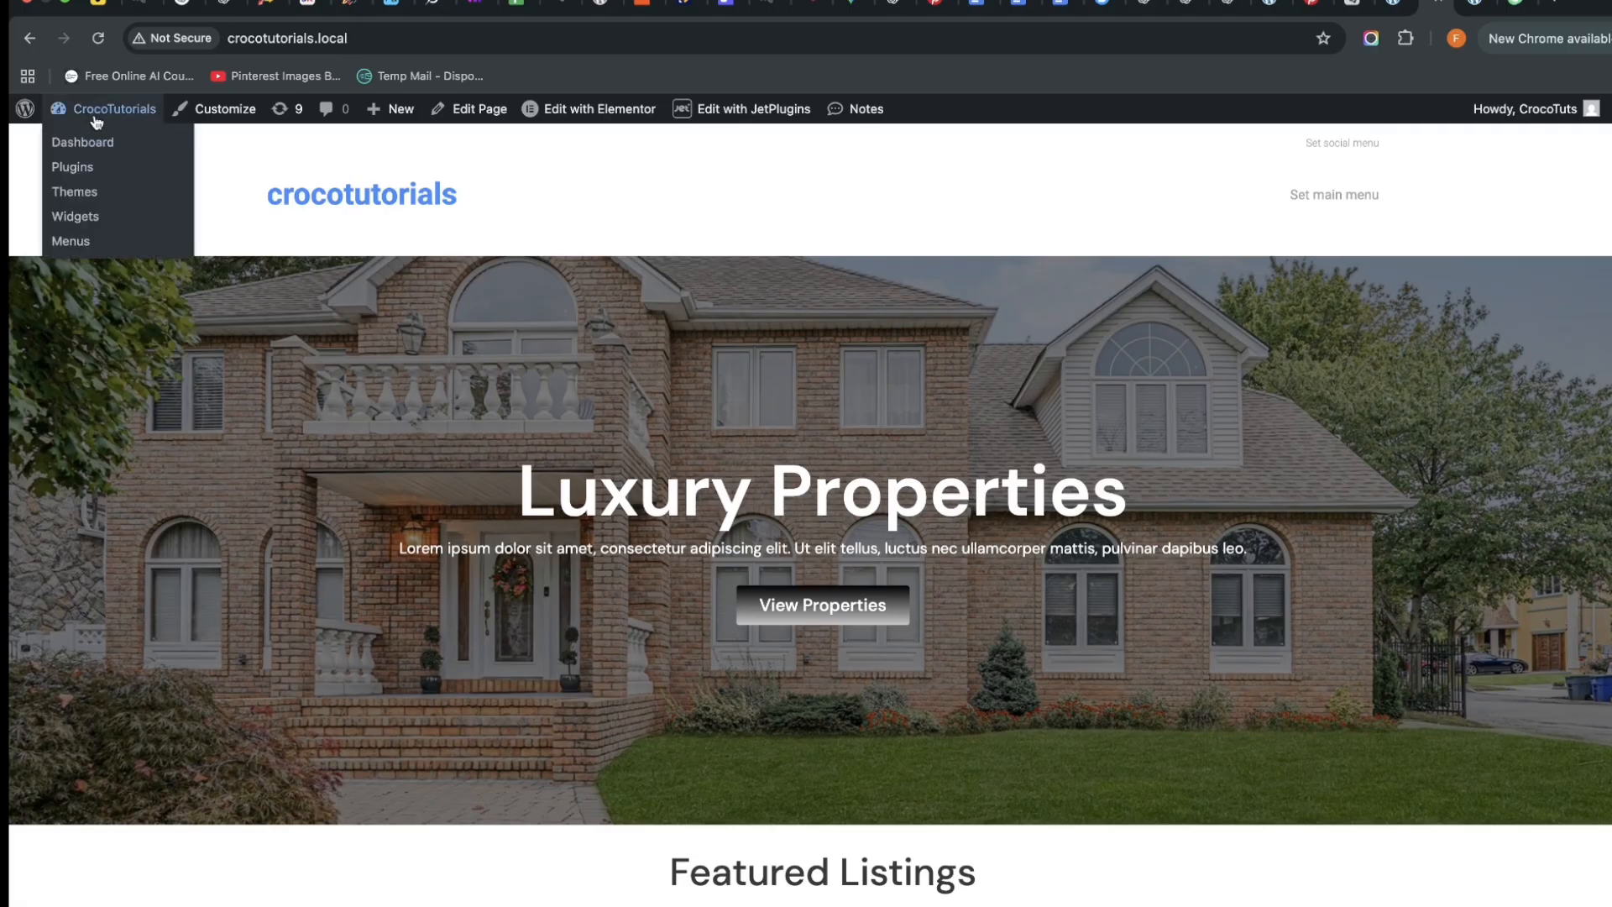
# Open the Hillside White Mansion At 42 East property from the site's admin dashboard and review its Price and Size (SqFt) fields
pyautogui.click(98, 143)
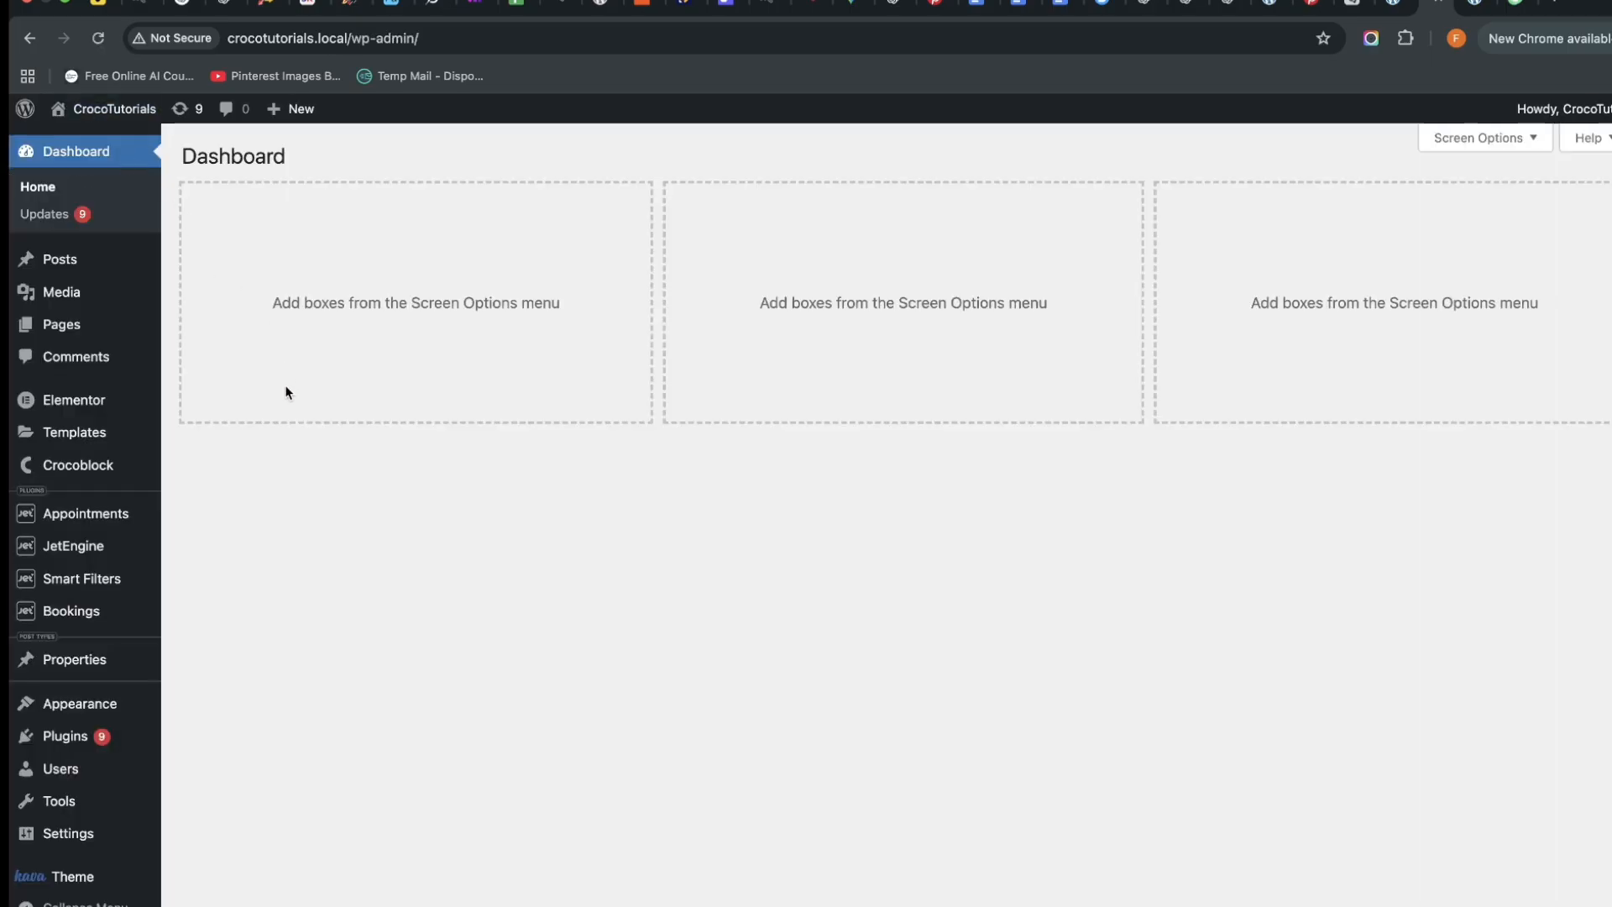
pyautogui.click(75, 664)
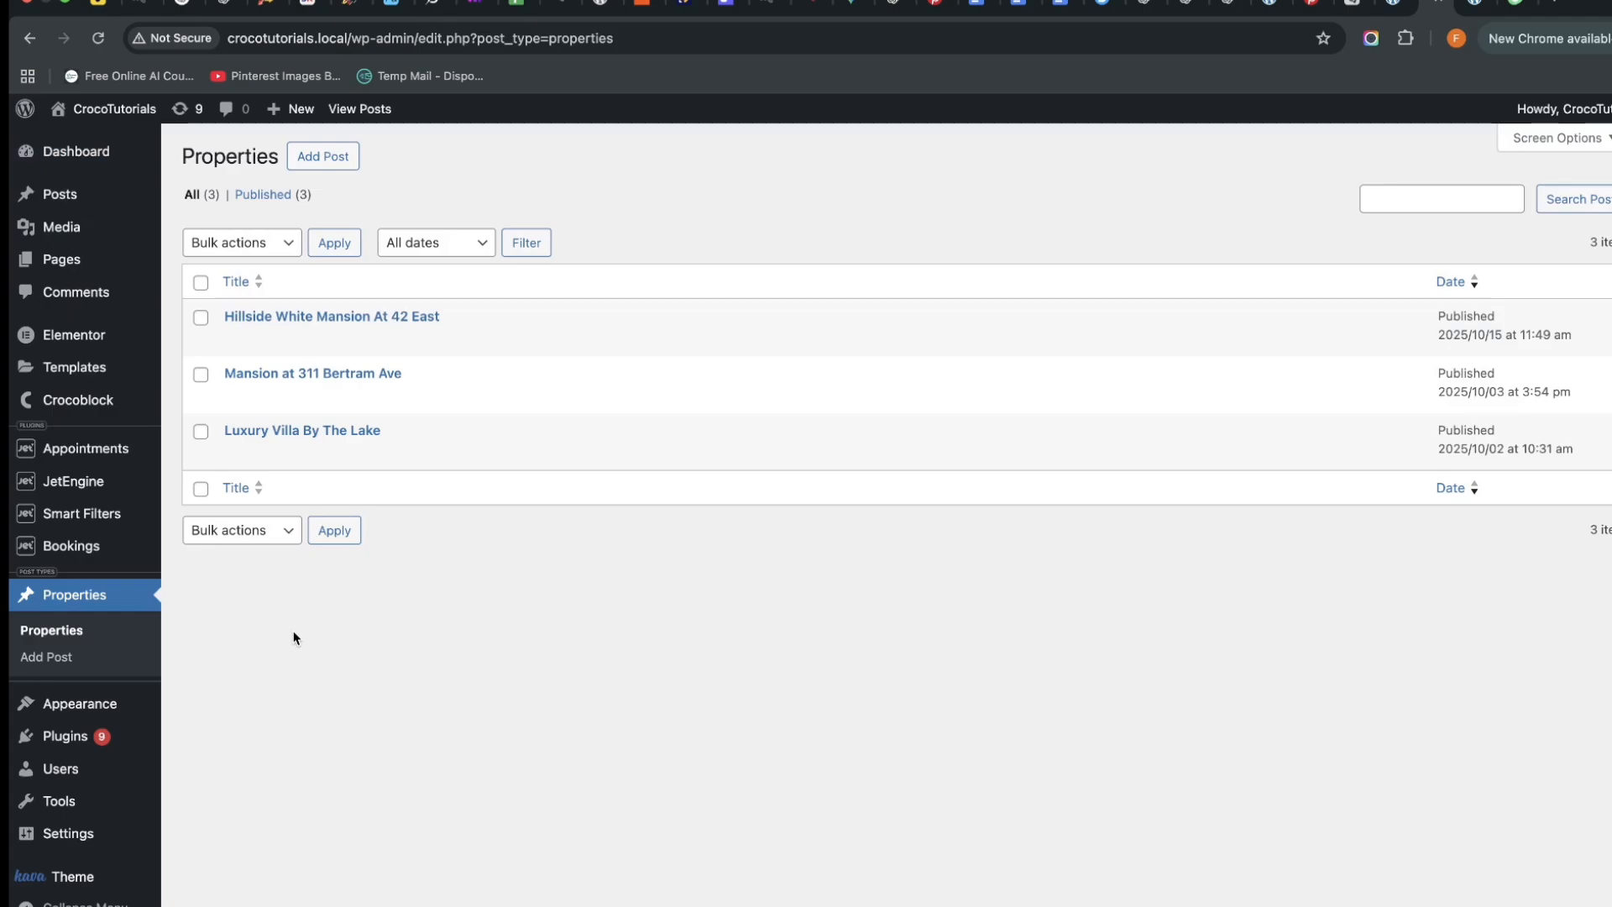
pyautogui.click(227, 342)
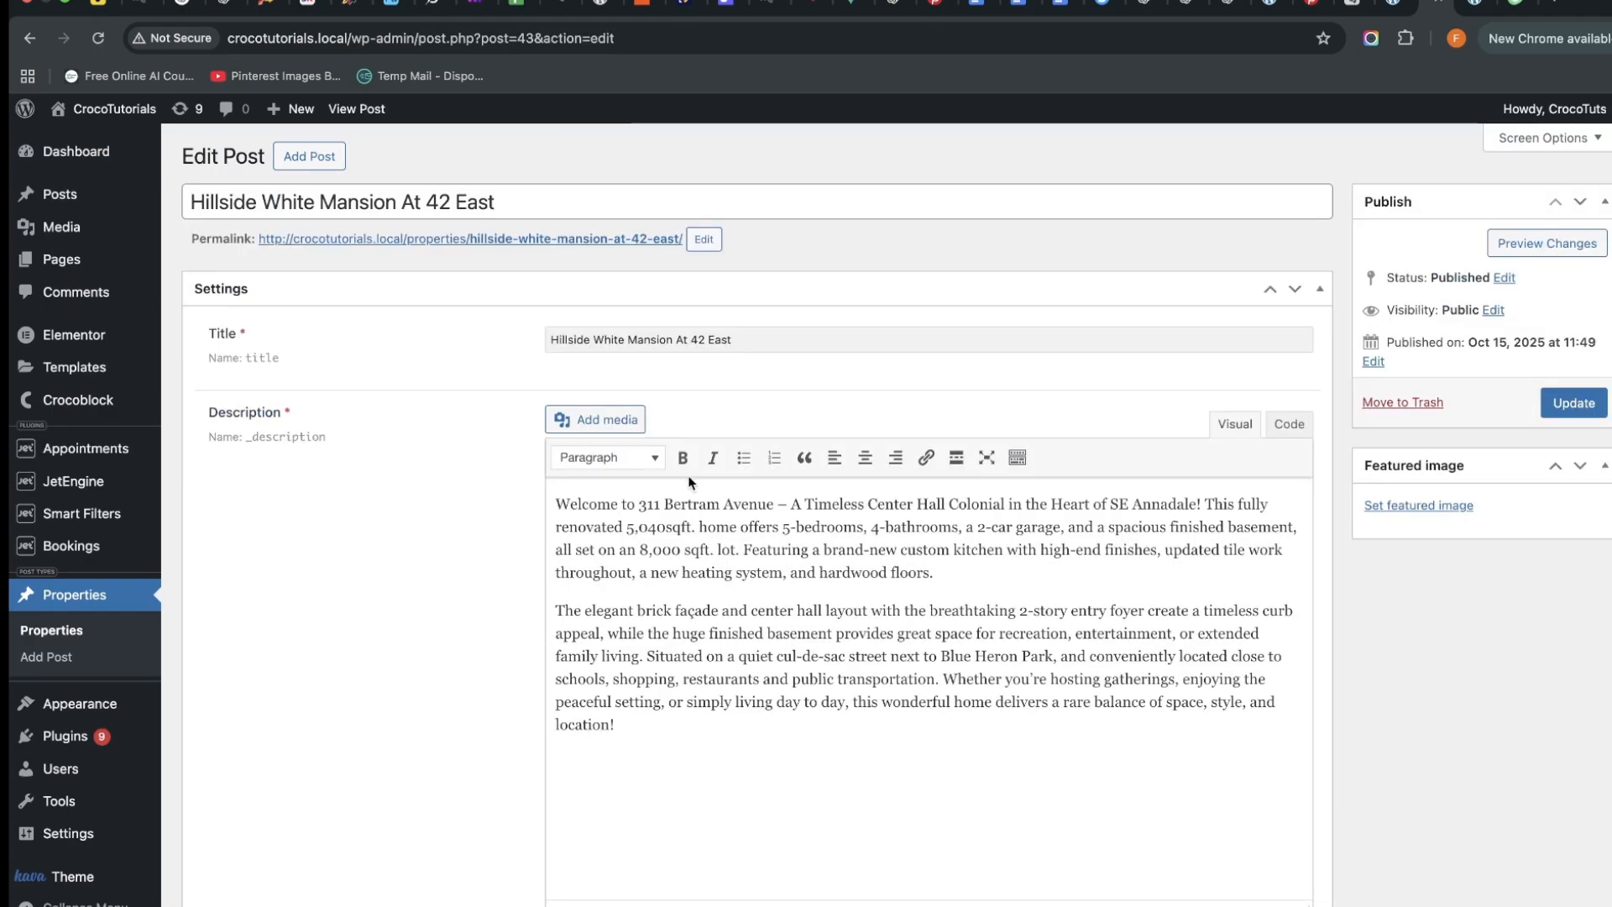
pyautogui.scroll(-15, 727, 547)
pyautogui.scroll(-2, 526, 655)
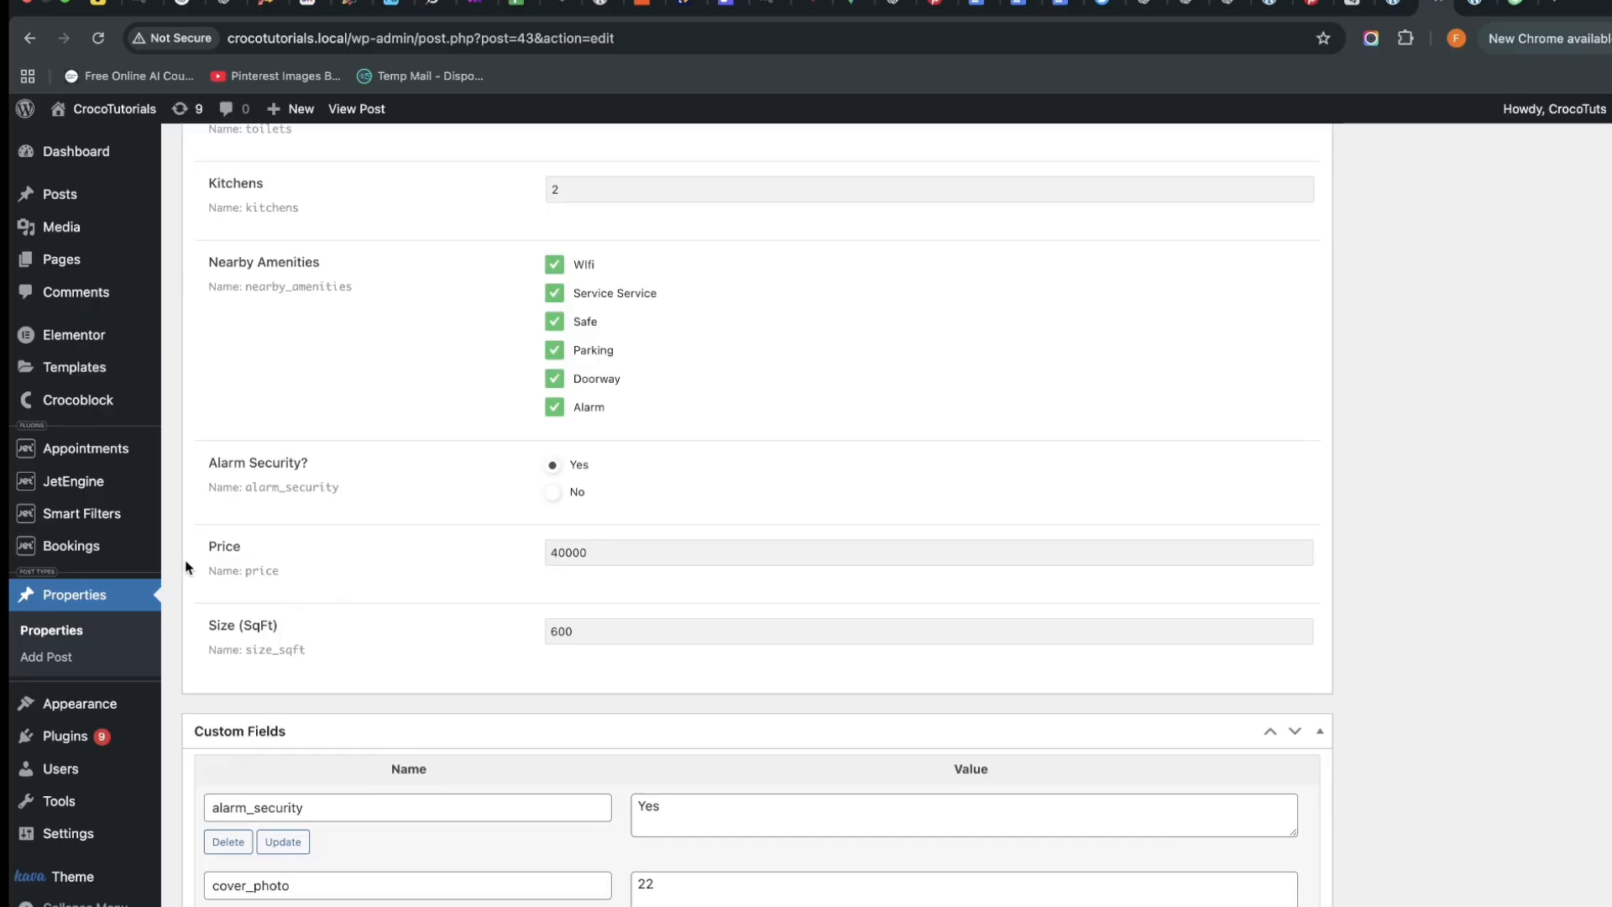
pyautogui.moveTo(210, 541); pyautogui.dragTo(266, 549)
pyautogui.moveTo(214, 621); pyautogui.dragTo(210, 638)
pyautogui.scroll(1, 1221, 136)
# Review the filters on the vehicle ads page, glance at the CrocoTutorials homepage, and return to the property editor
pyautogui.click(1507, 5)
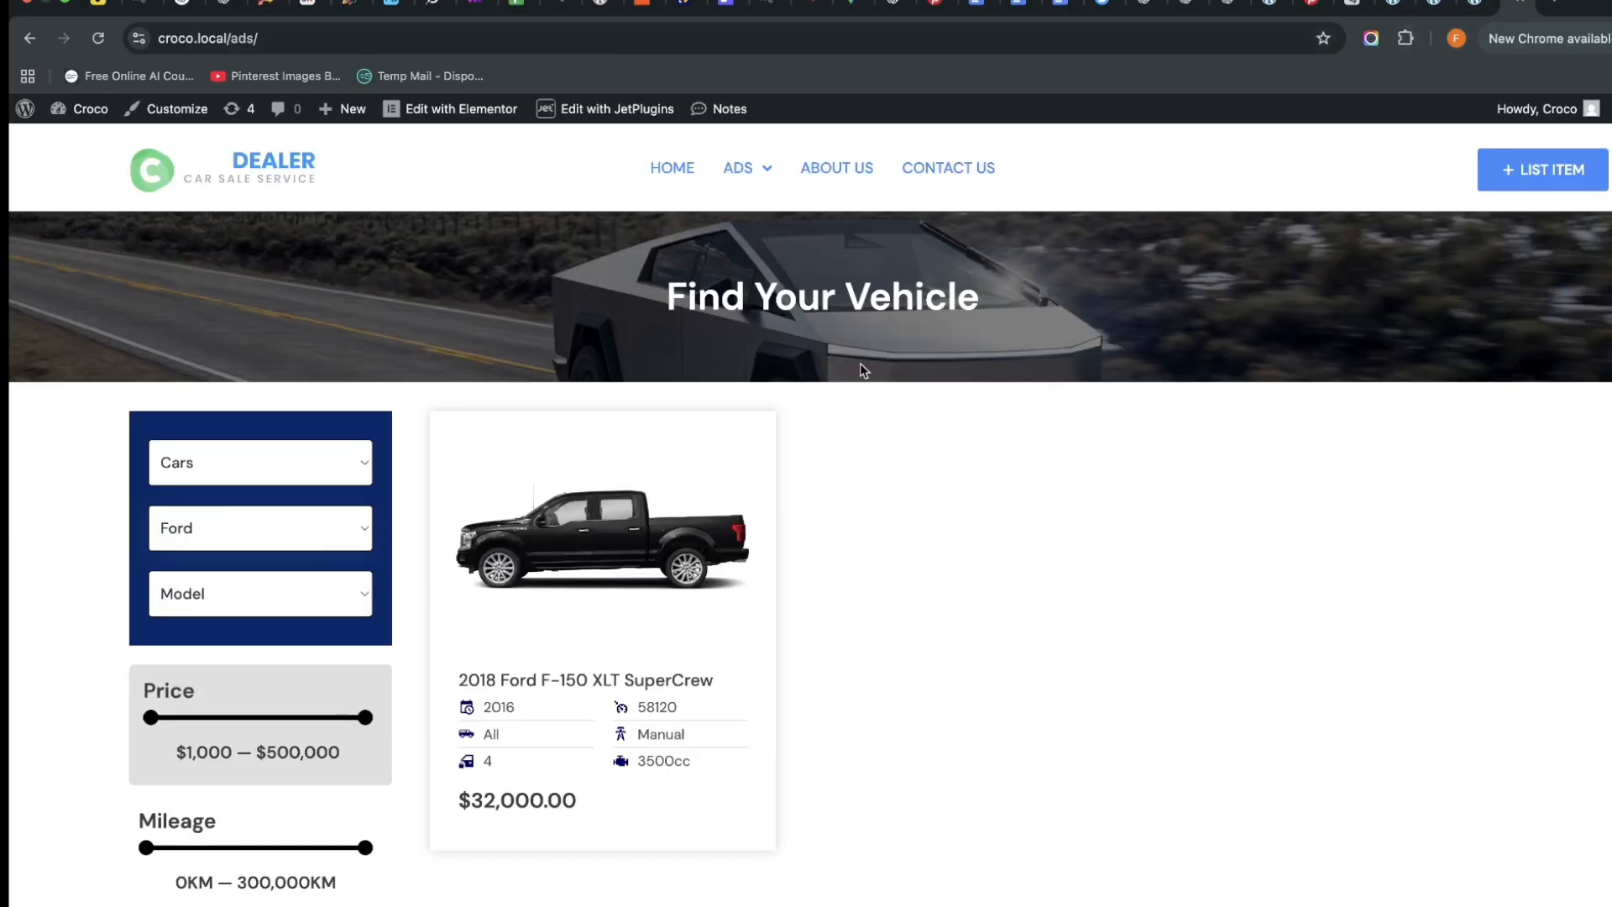
pyautogui.scroll(-3, 273, 540)
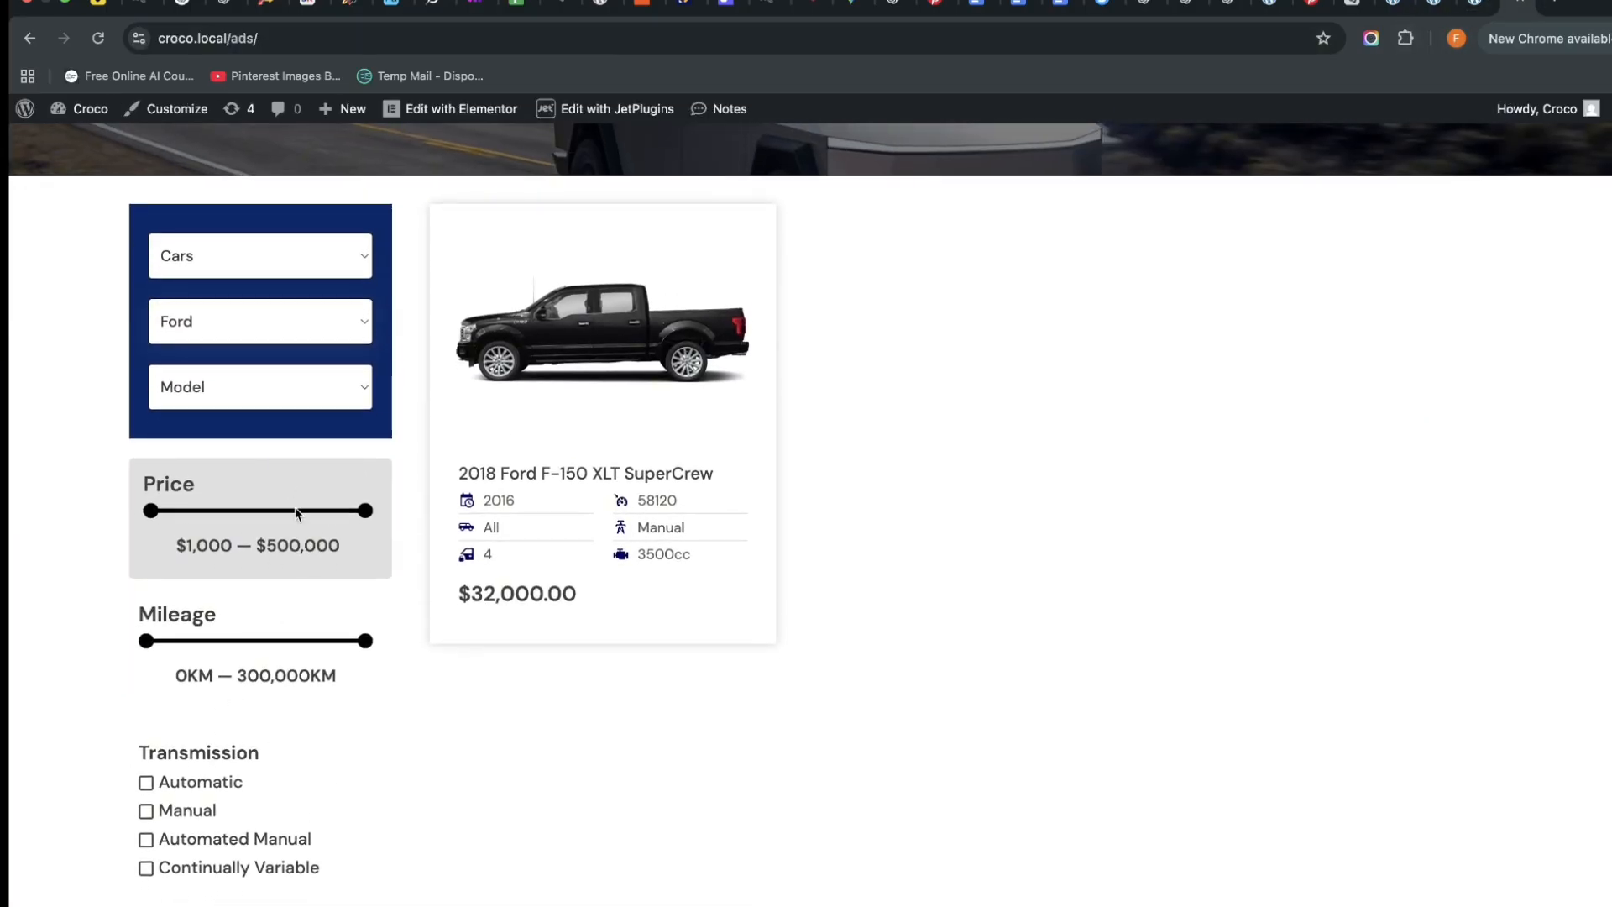
pyautogui.scroll(-7, 295, 513)
pyautogui.click(1474, 7)
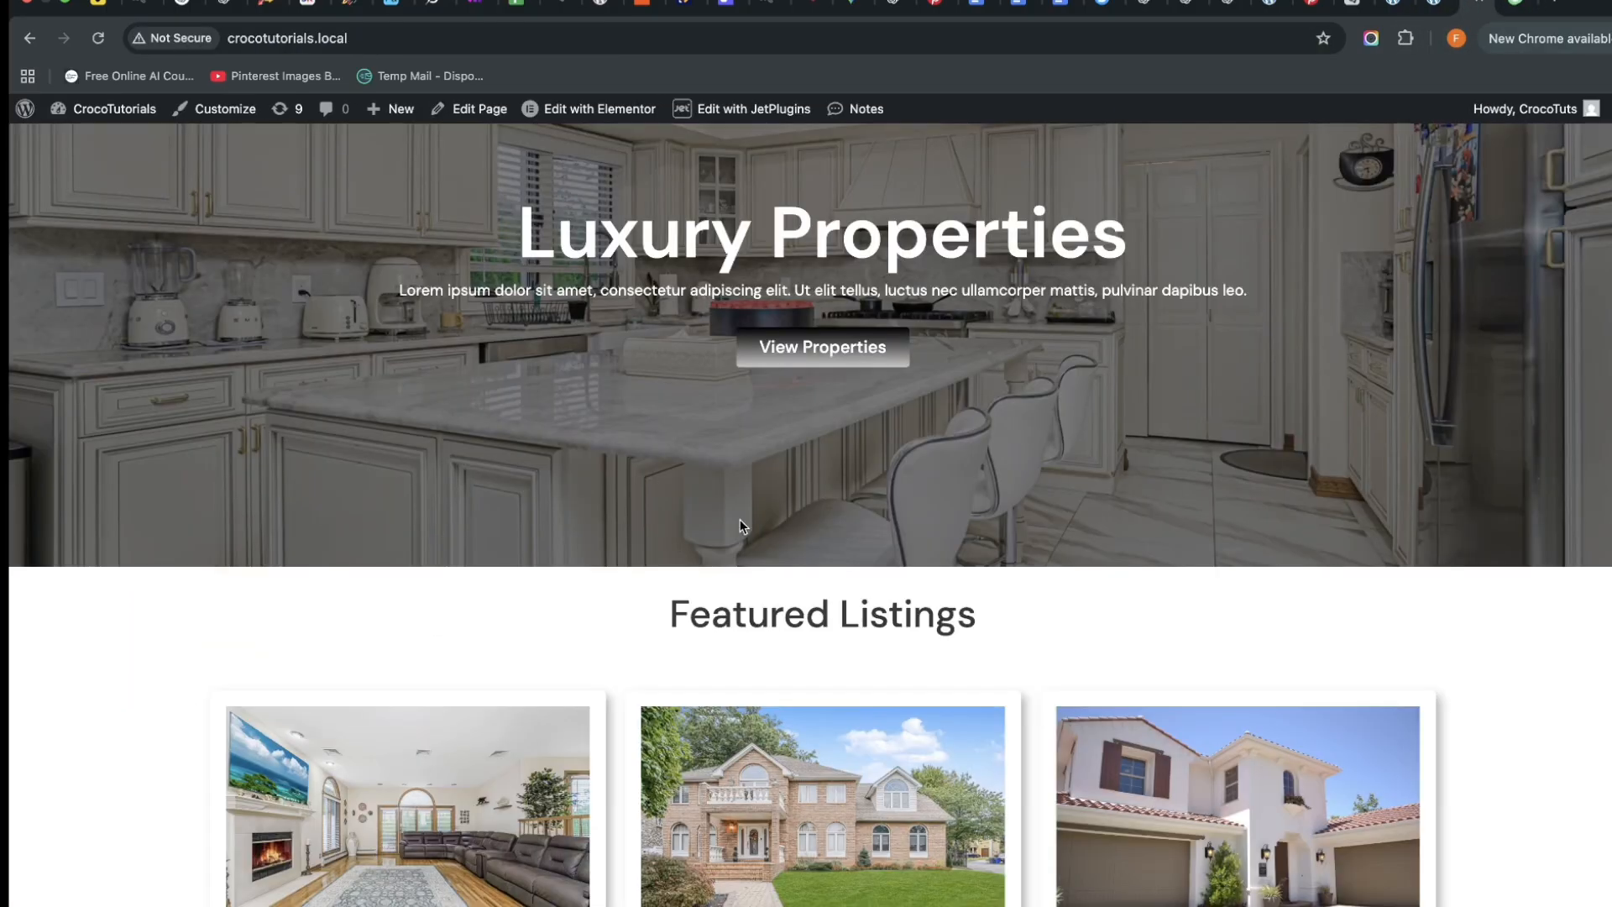
pyautogui.click(1433, 6)
# Add a new WordPress page titled "Properties"
pyautogui.scroll(10, 361, 663)
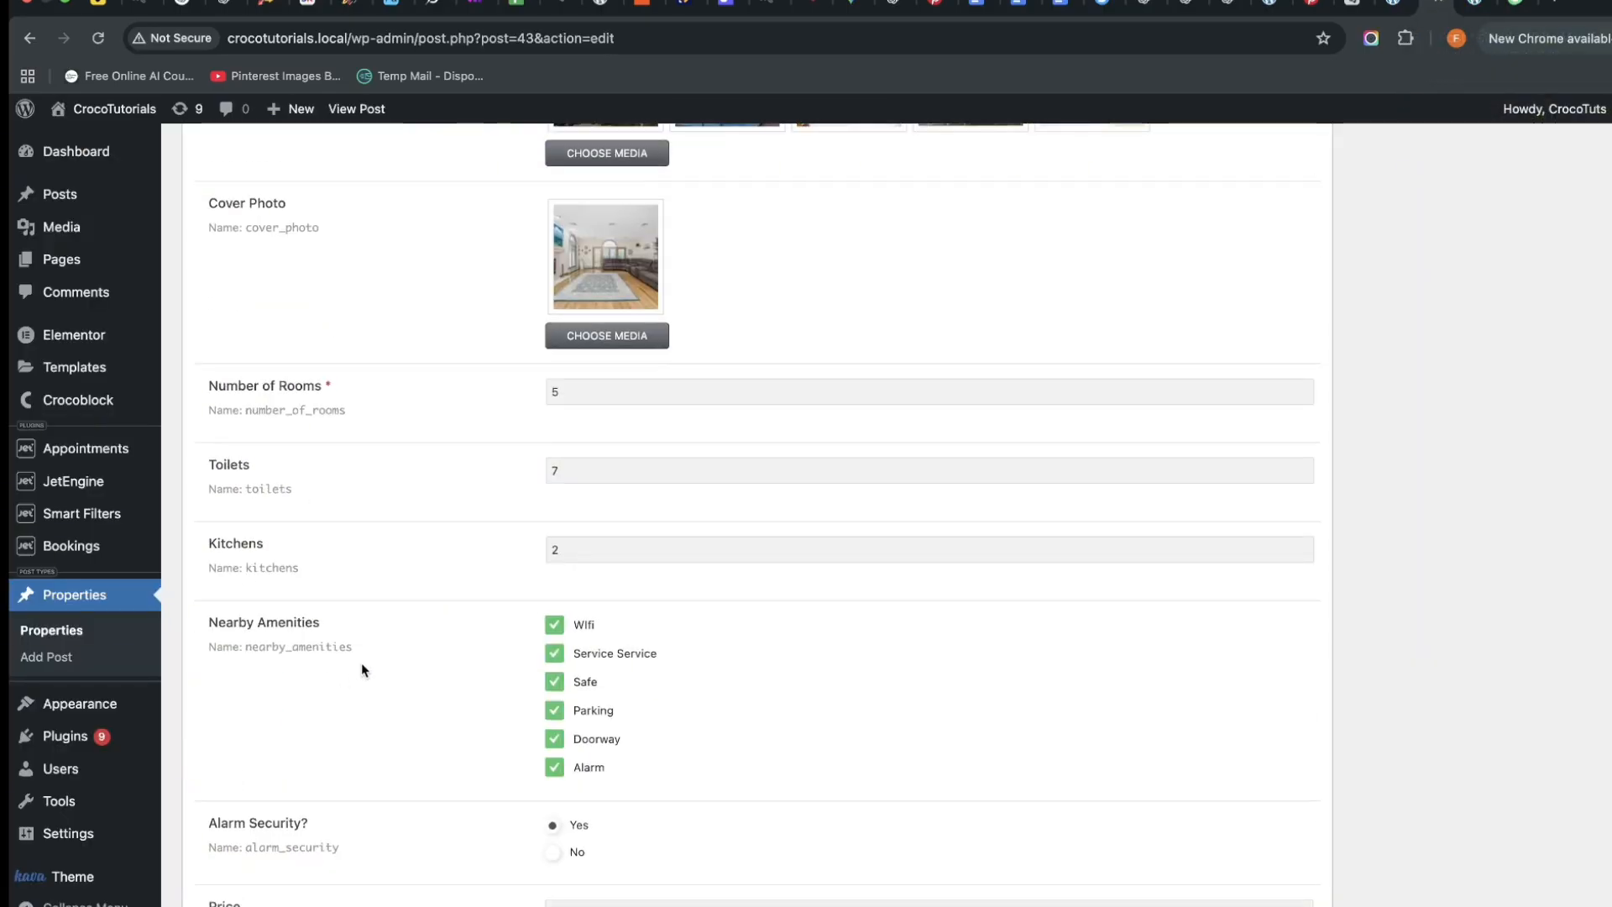
pyautogui.scroll(2, 453, 592)
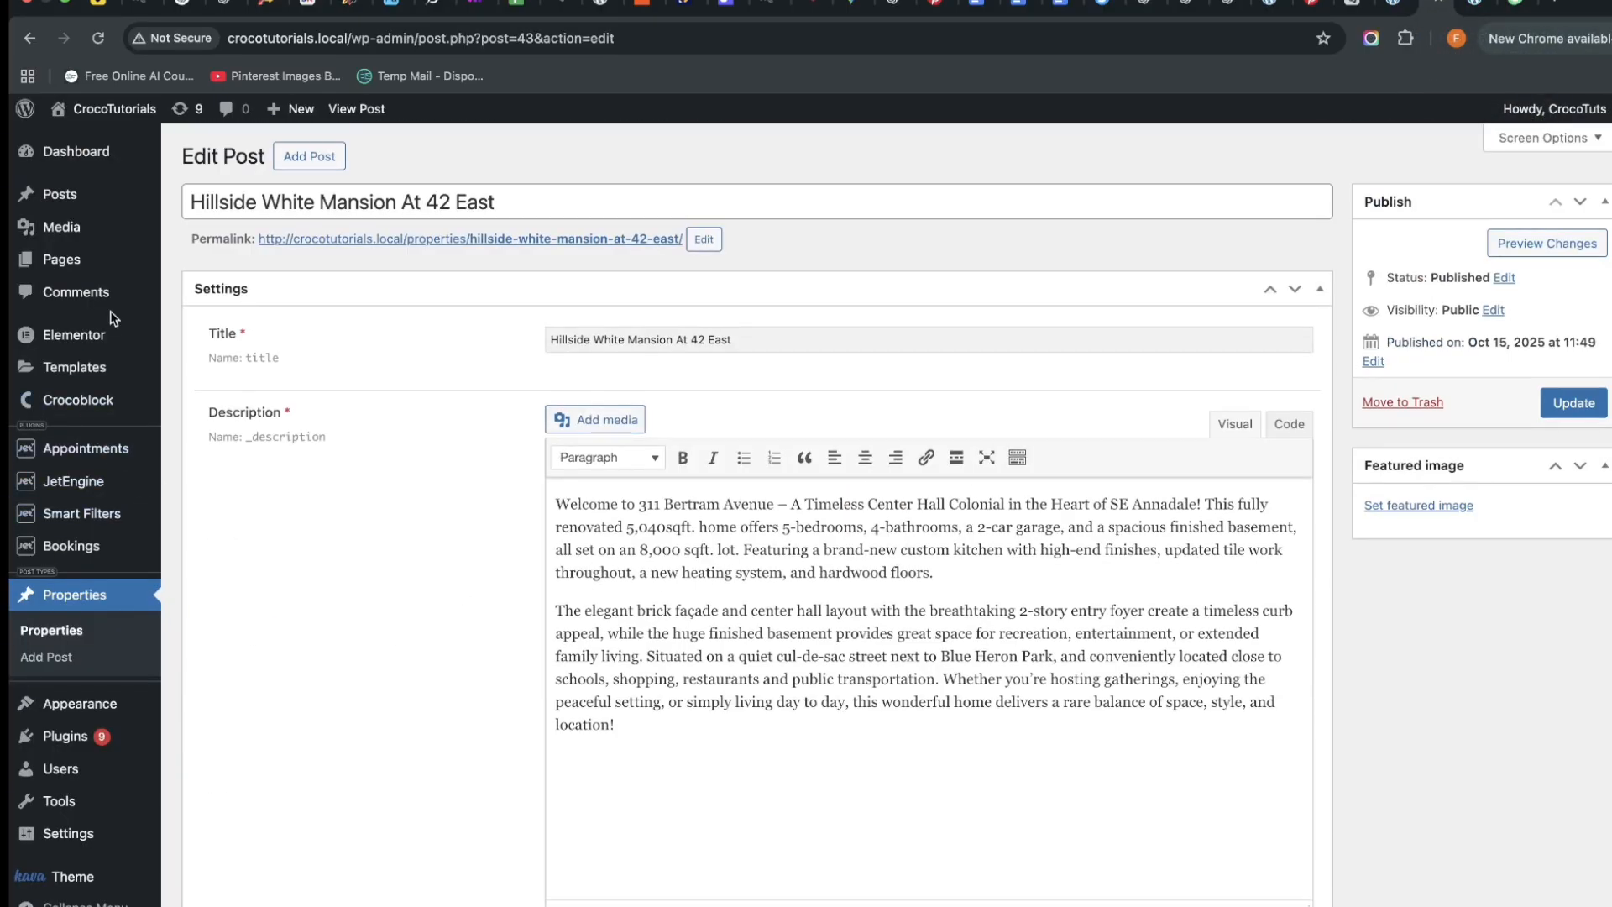
pyautogui.moveTo(92, 260)
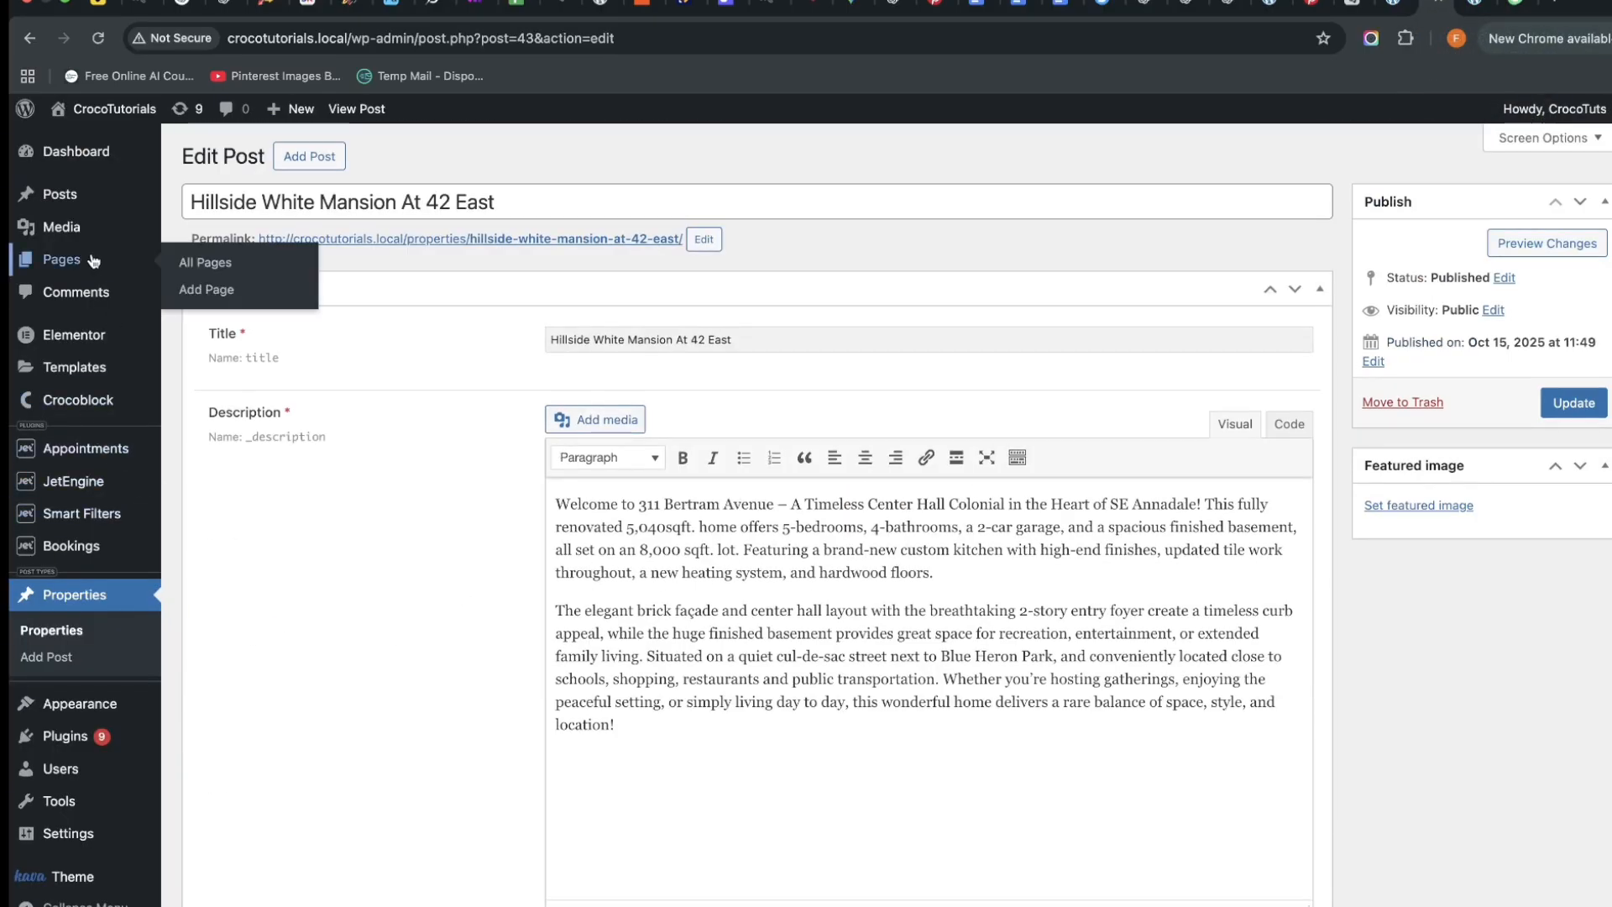
pyautogui.click(213, 298)
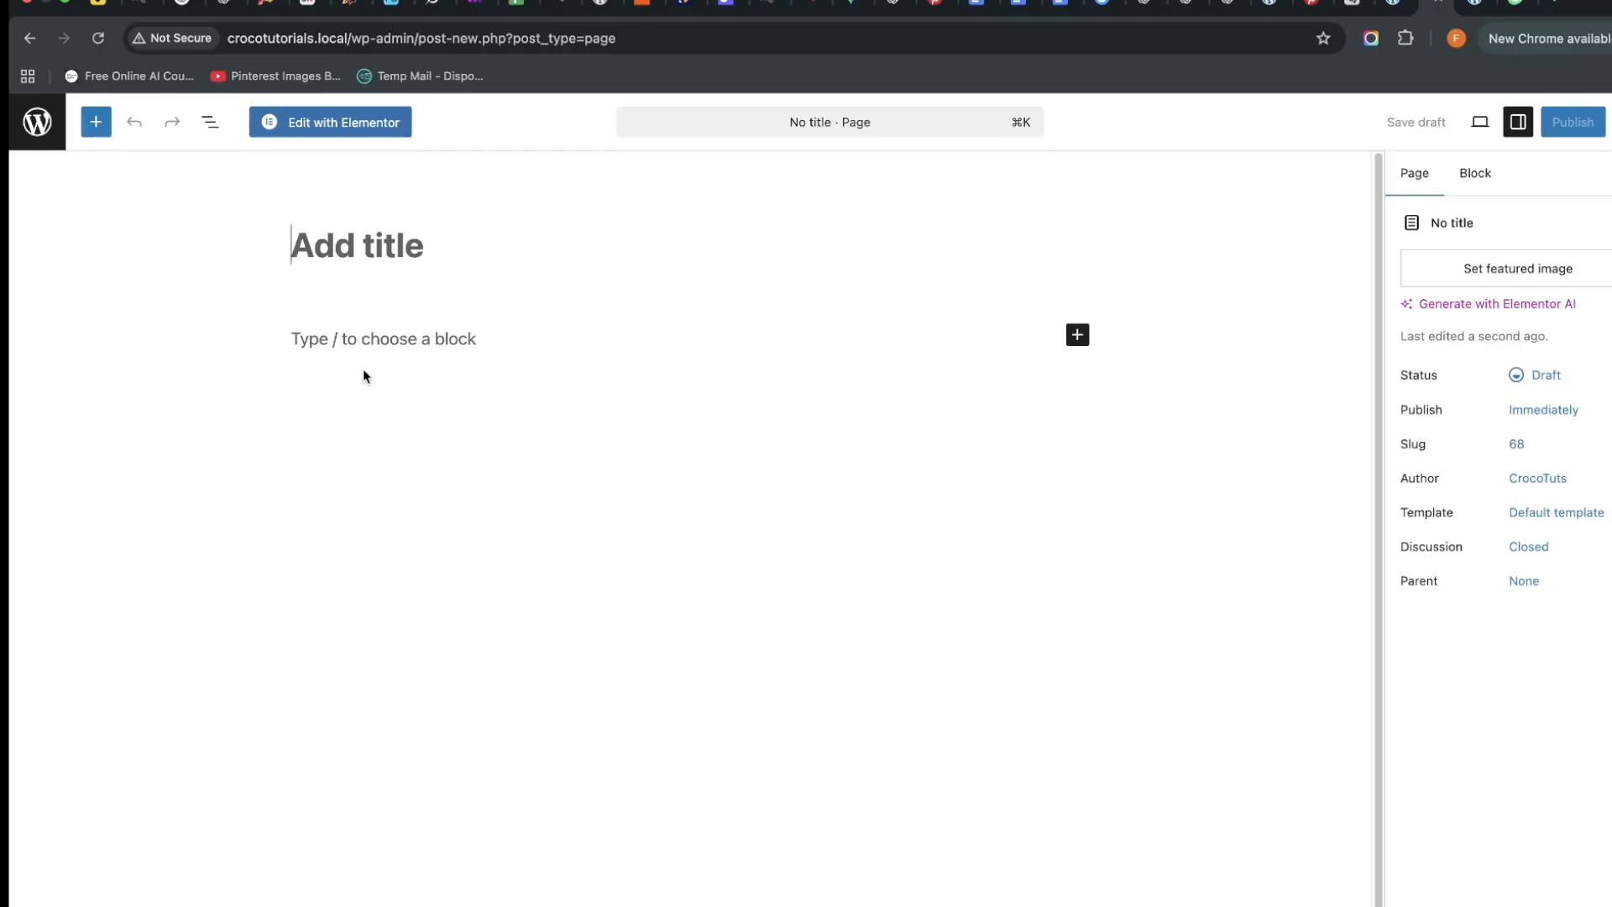
pyautogui.write('P')
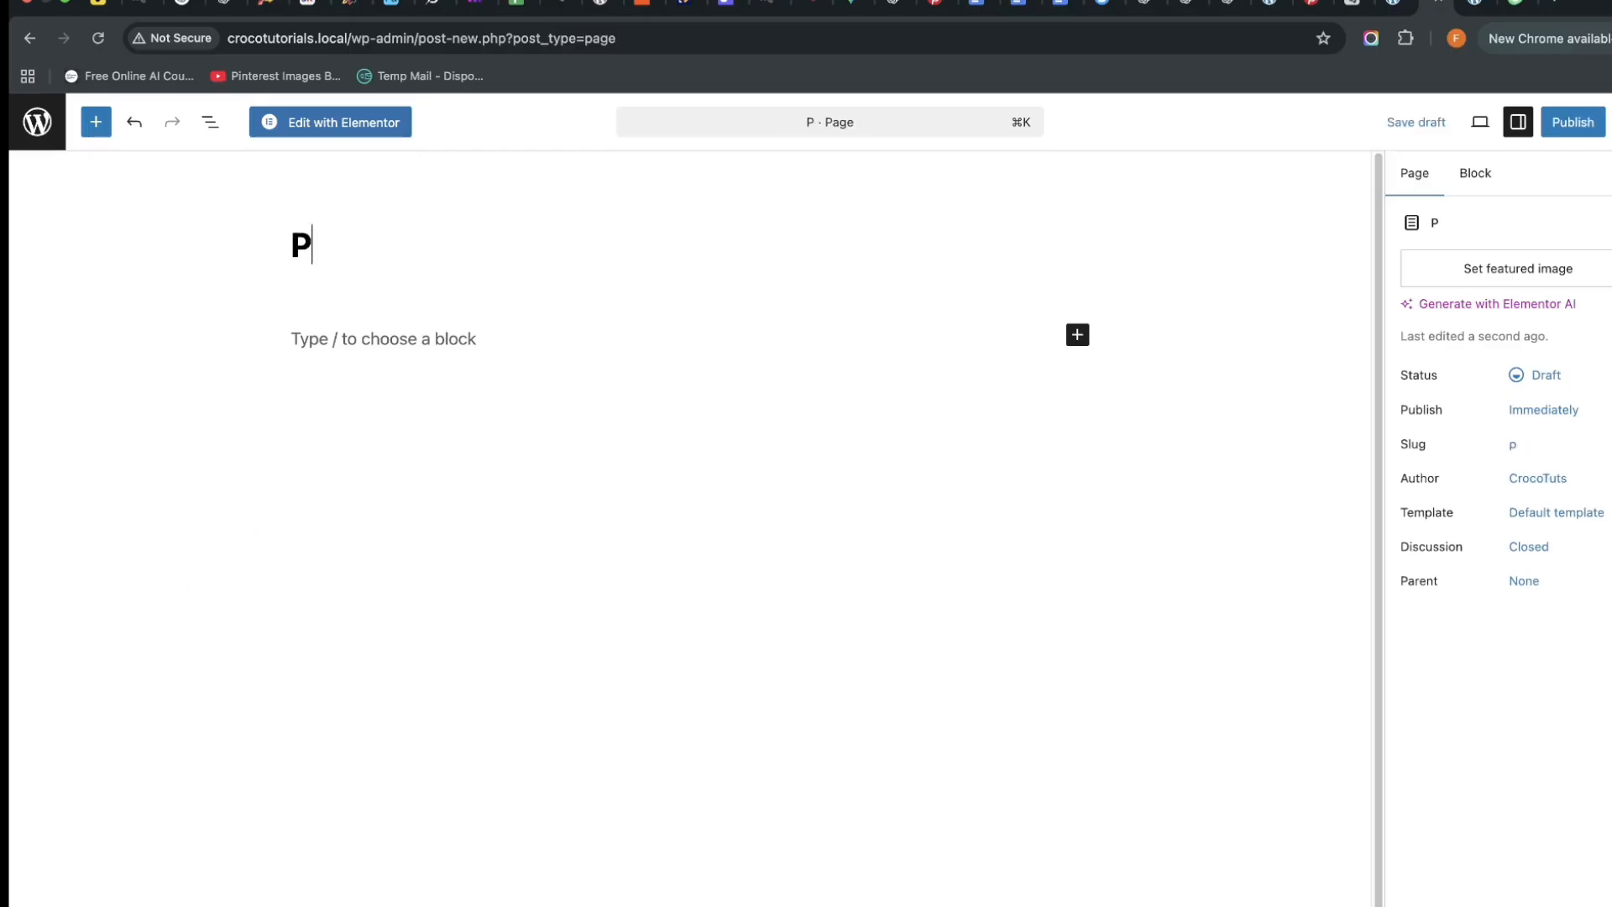
pyautogui.write('ropertues')
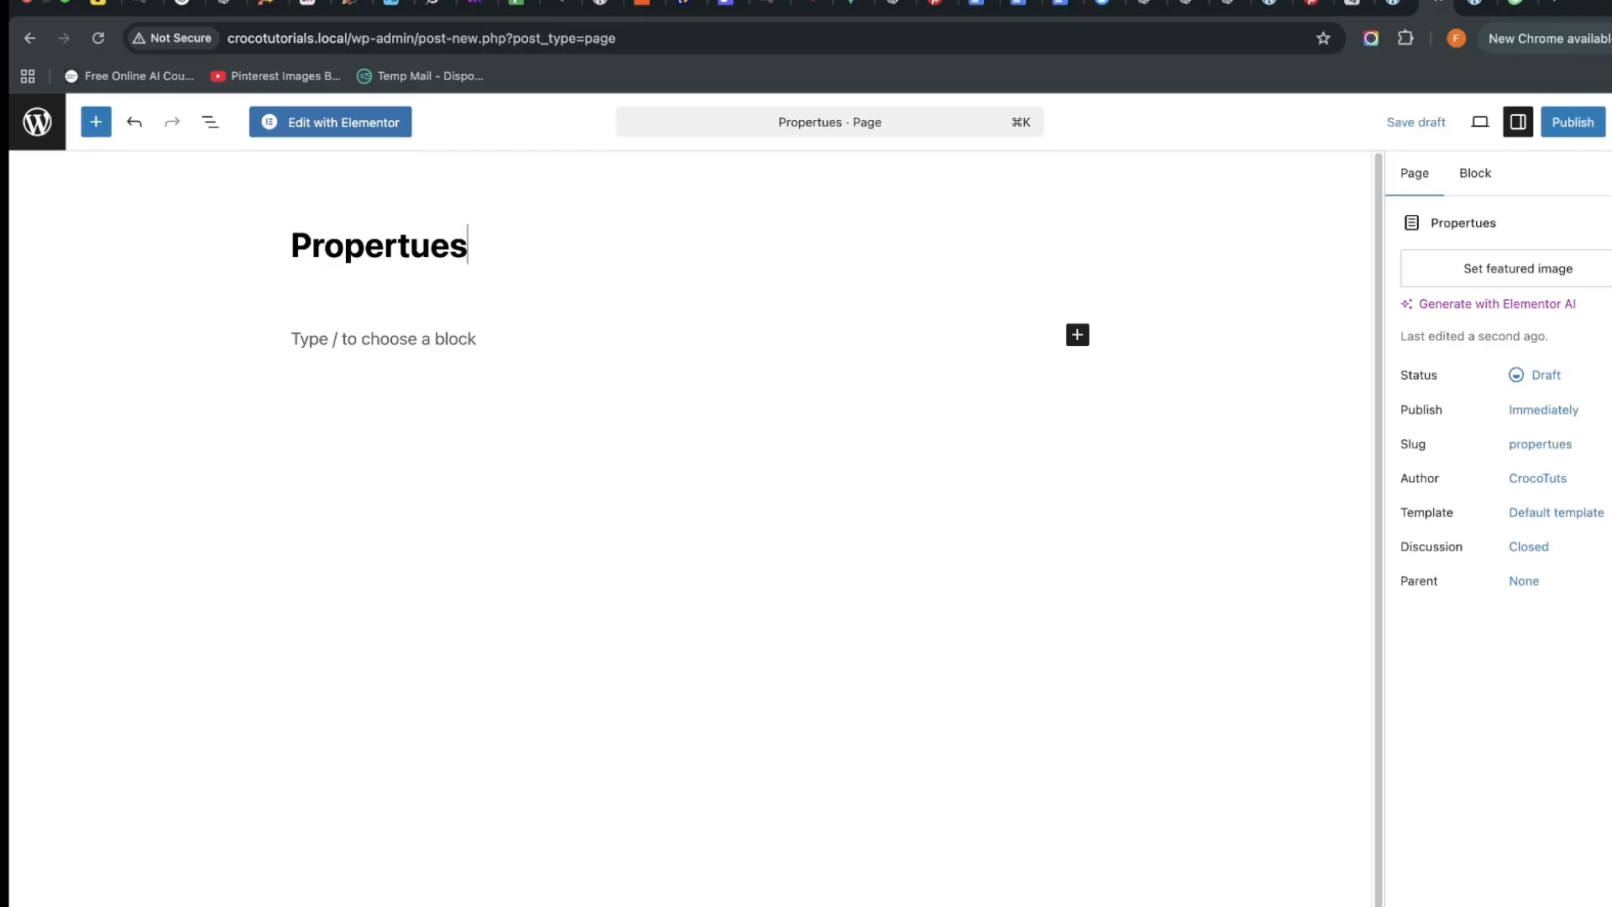
pyautogui.press('BackSpace')
pyautogui.press('BackSpace')
pyautogui.press('BackSpace')
pyautogui.write('ies')
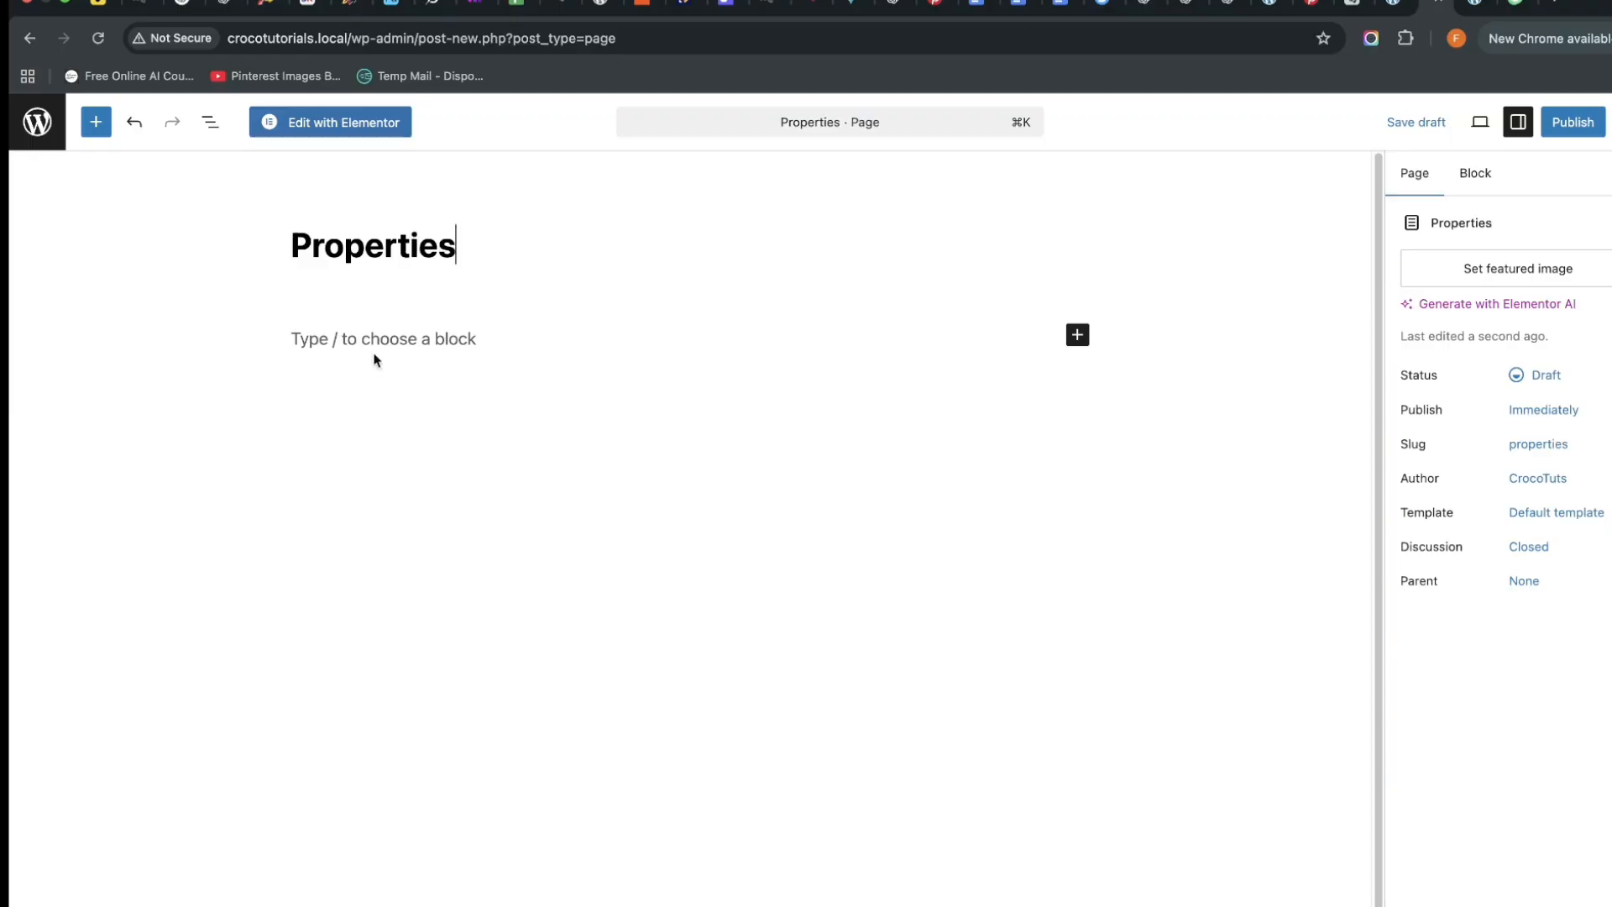
# Publish the Properties page and open it for editing with Elementor, retrying from the page editor if the preview does not load
pyautogui.click(1574, 124)
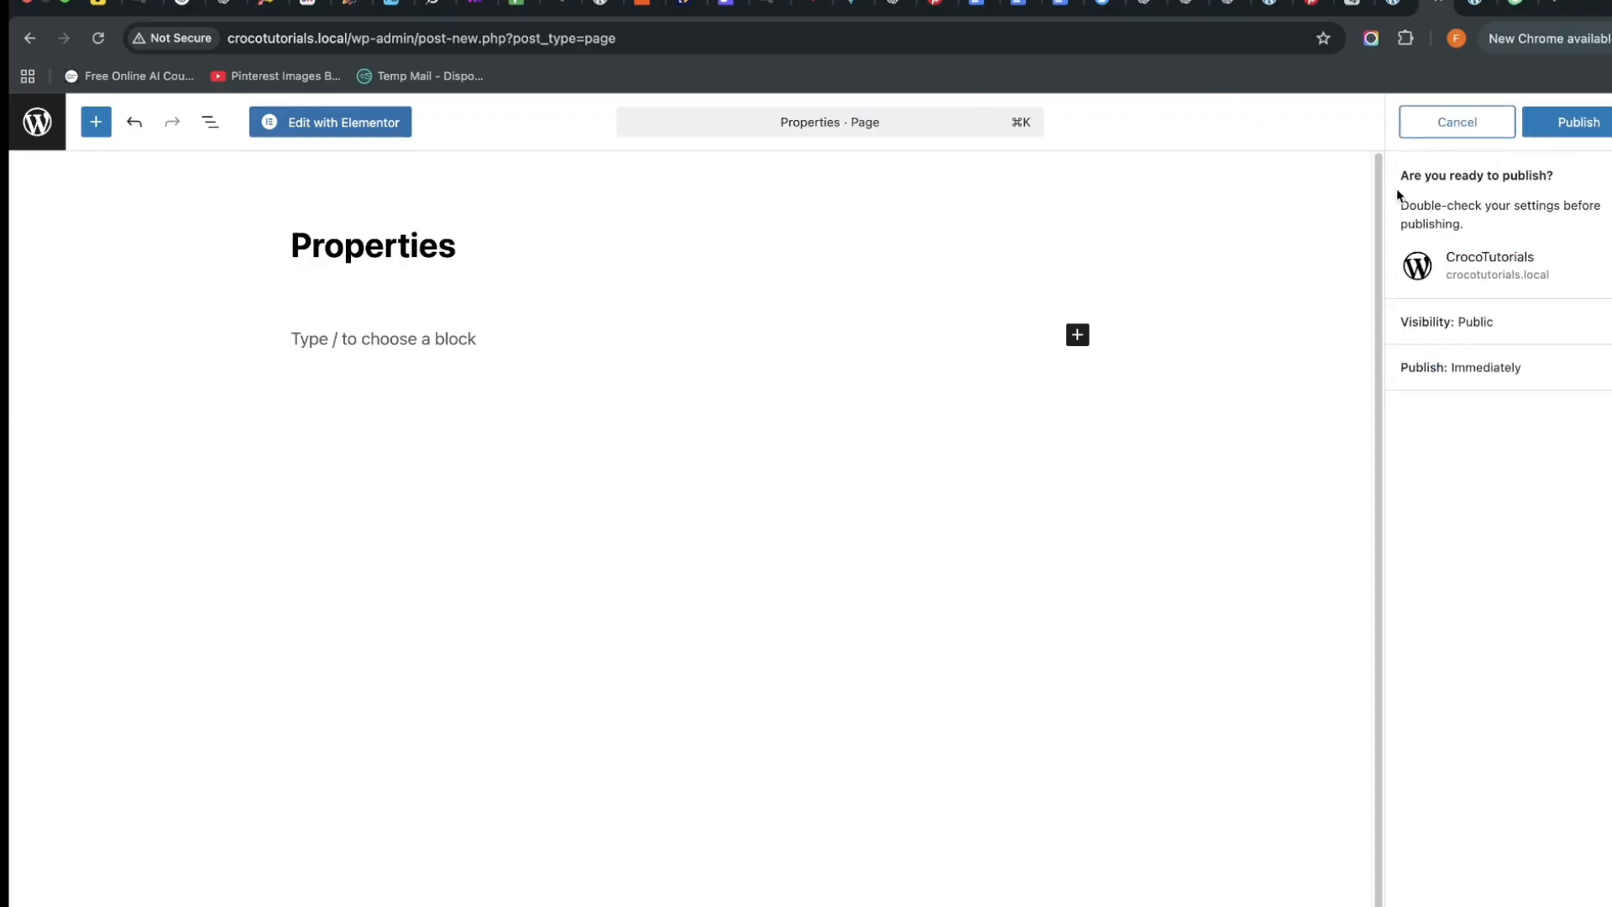
pyautogui.click(1576, 122)
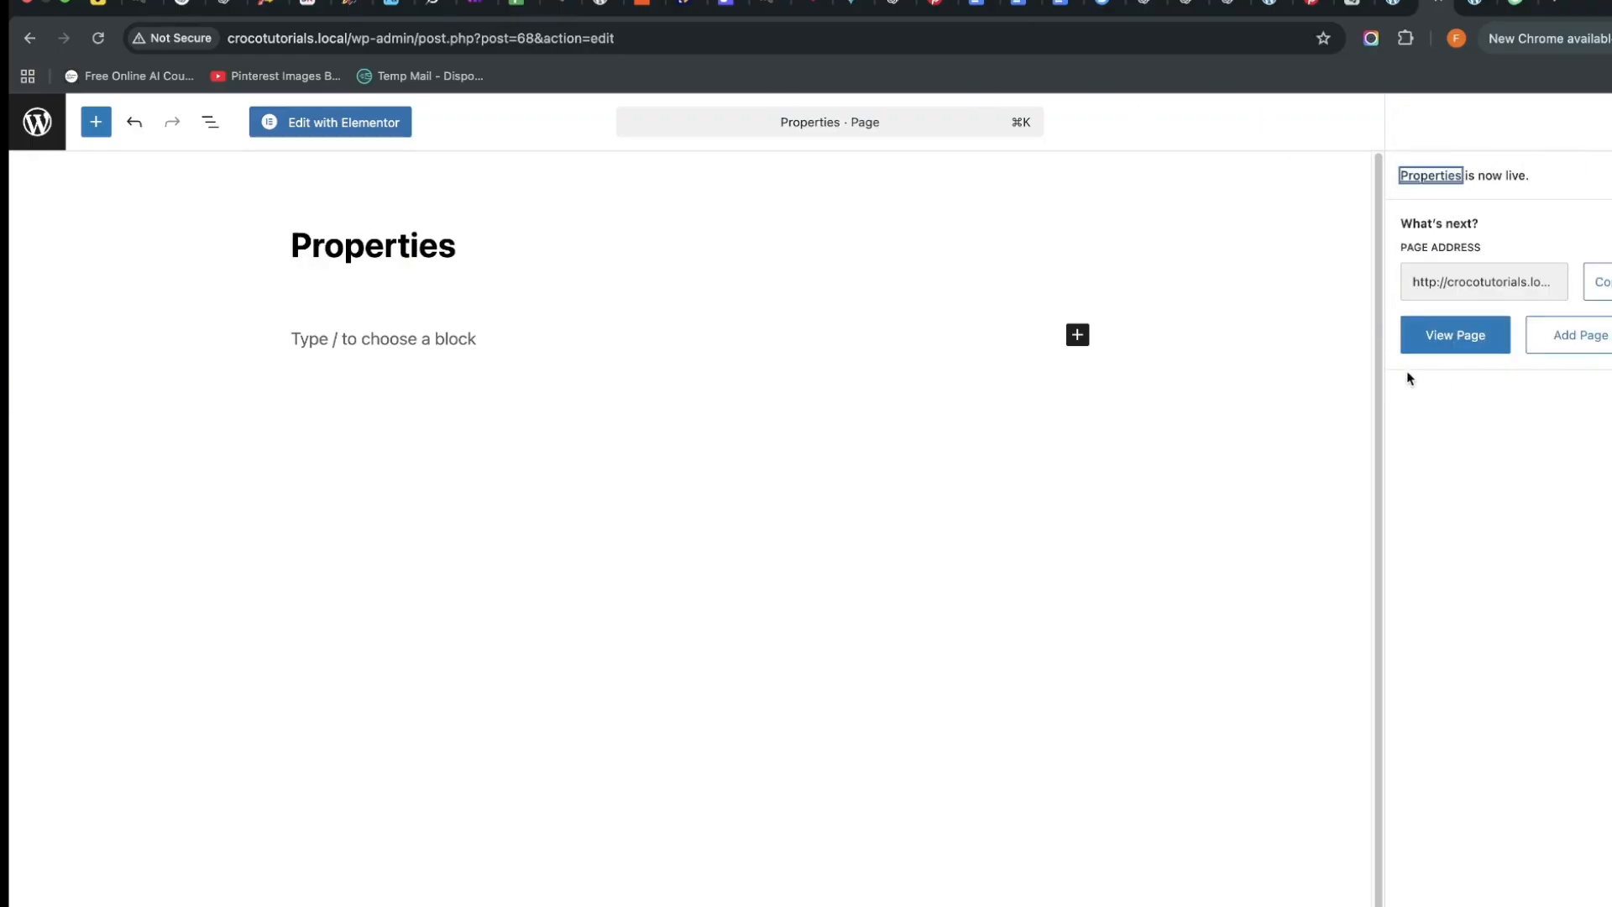
pyautogui.click(379, 122)
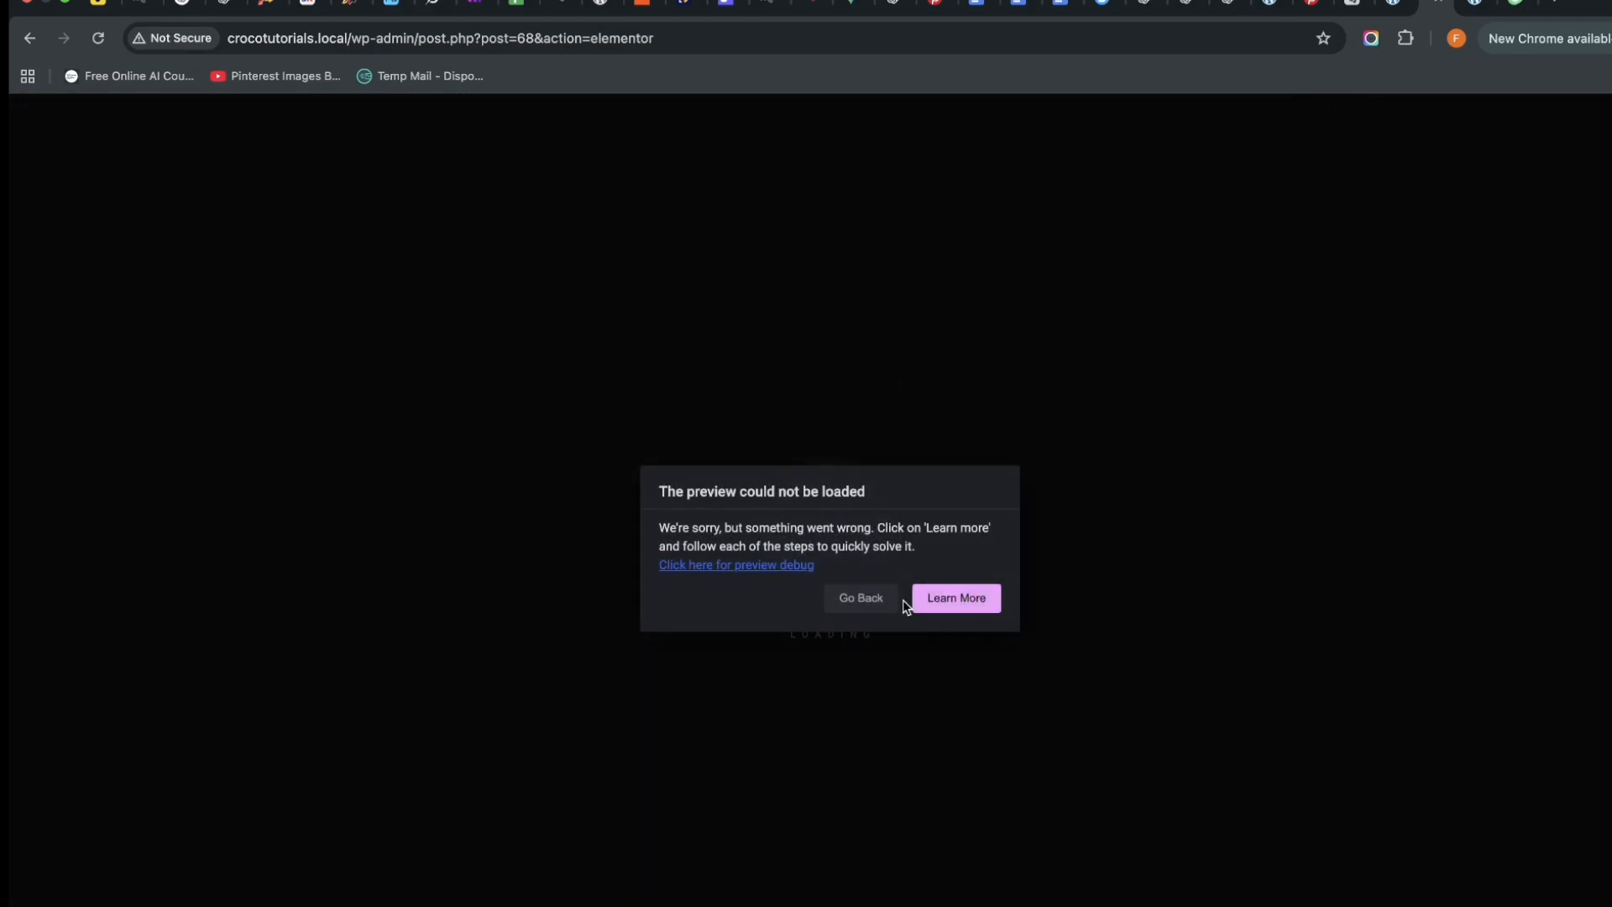
pyautogui.click(861, 608)
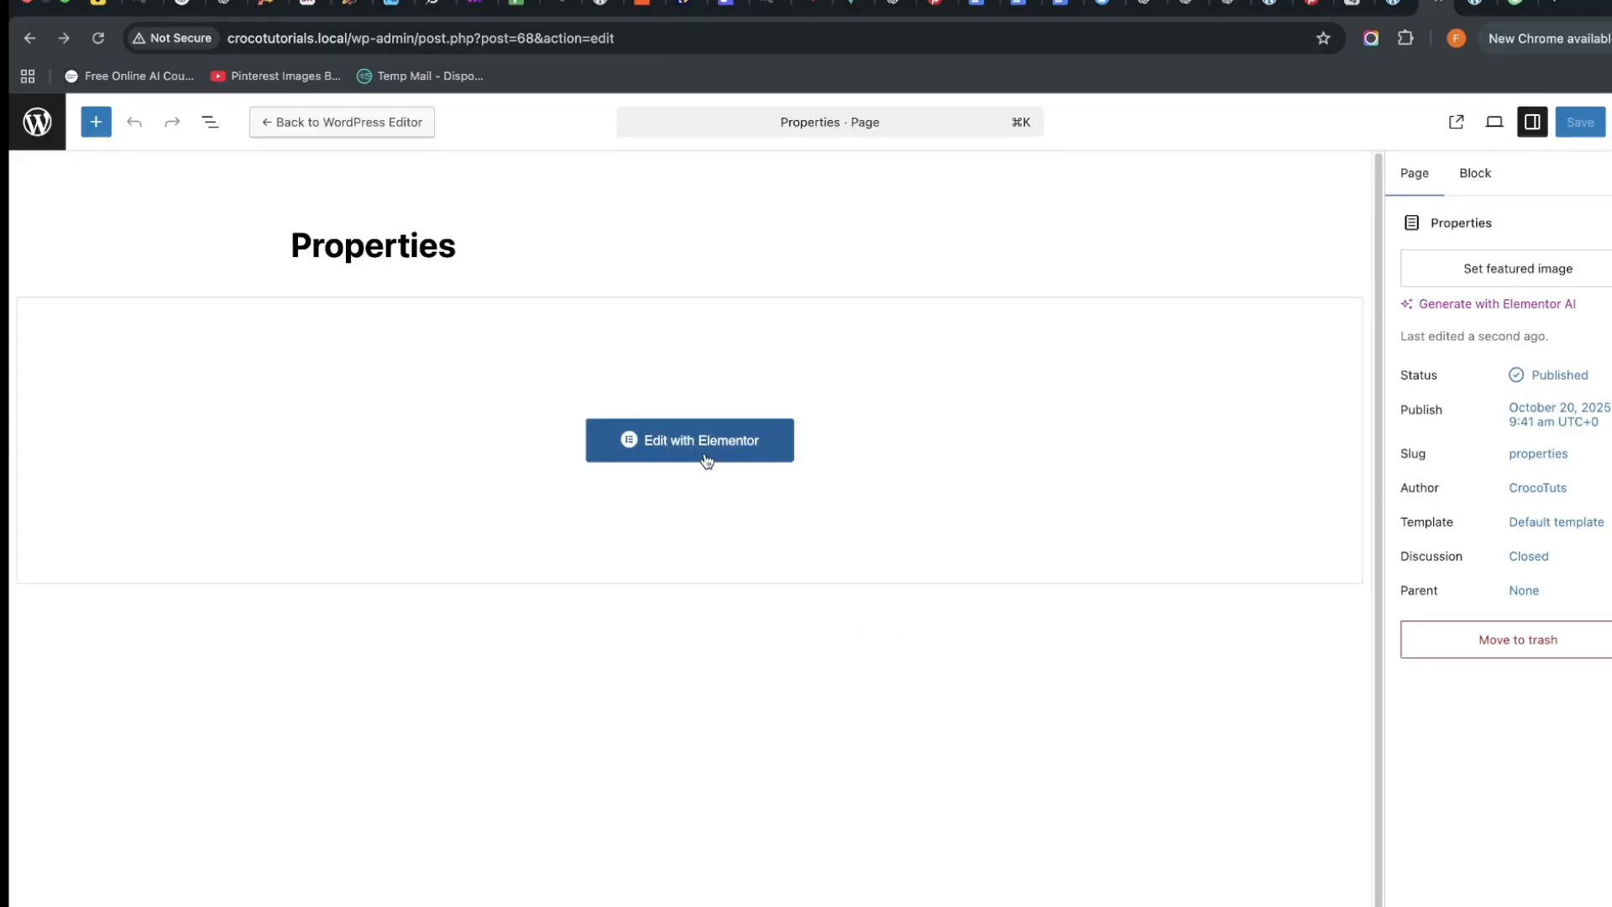
pyautogui.click(706, 454)
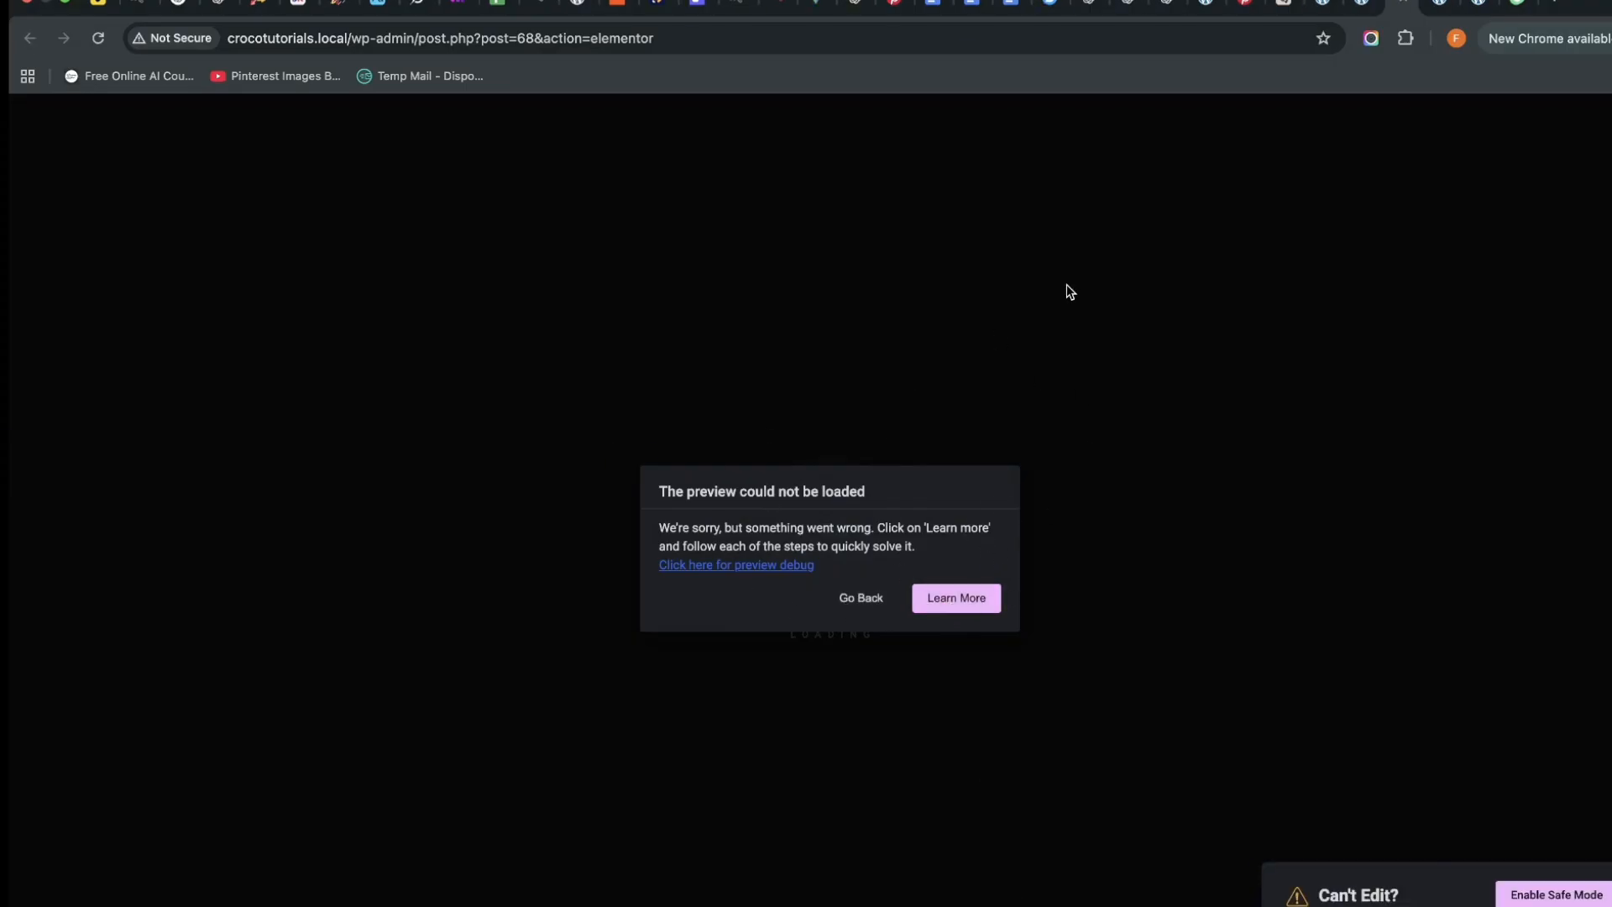
# Review the property listings on the live Properties archive page, glance at the homepage, and return to the page's Elementor editor
pyautogui.click(1362, 5)
pyautogui.click(1402, 7)
pyautogui.click(1438, 6)
pyautogui.scroll(-10, 680, 418)
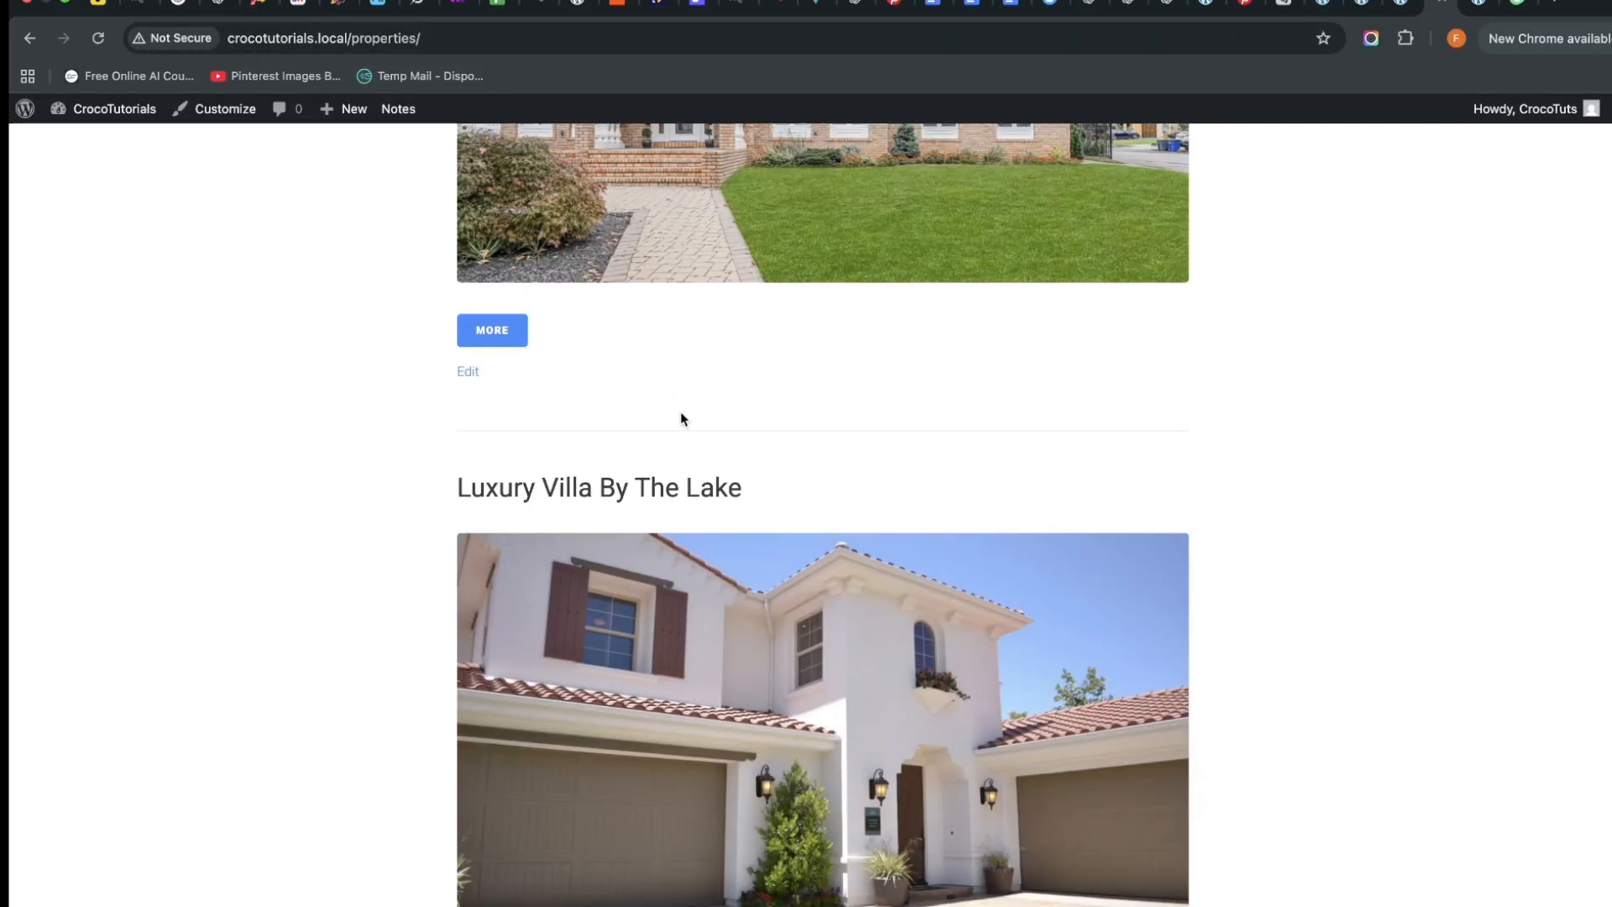
pyautogui.scroll(10, 638, 437)
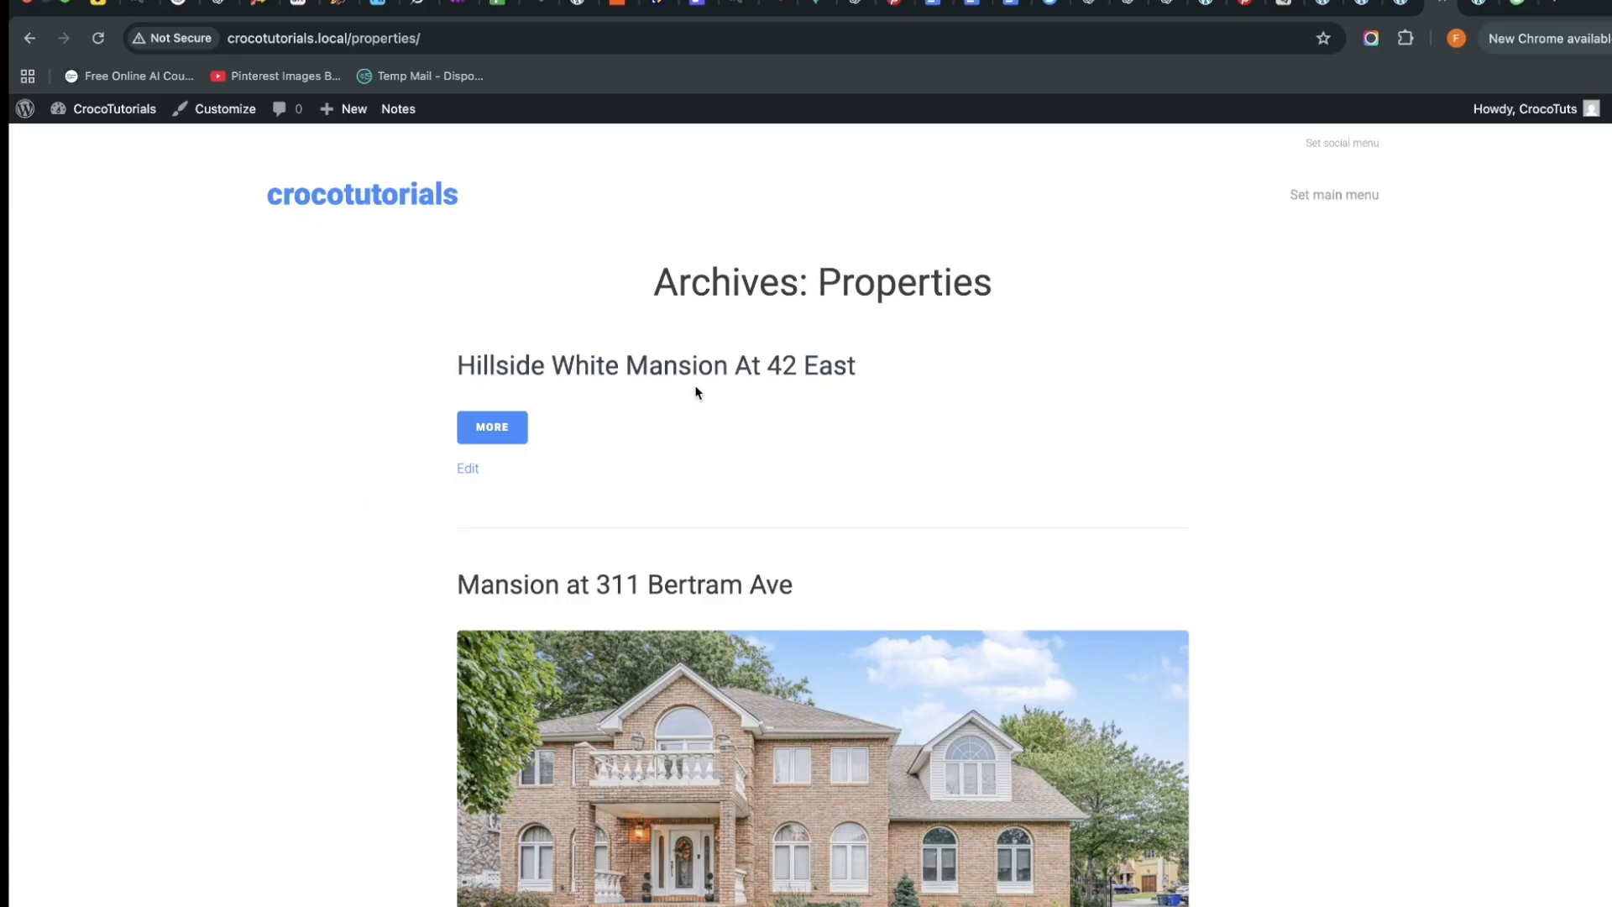
pyautogui.scroll(-3, 697, 389)
pyautogui.scroll(4, 696, 391)
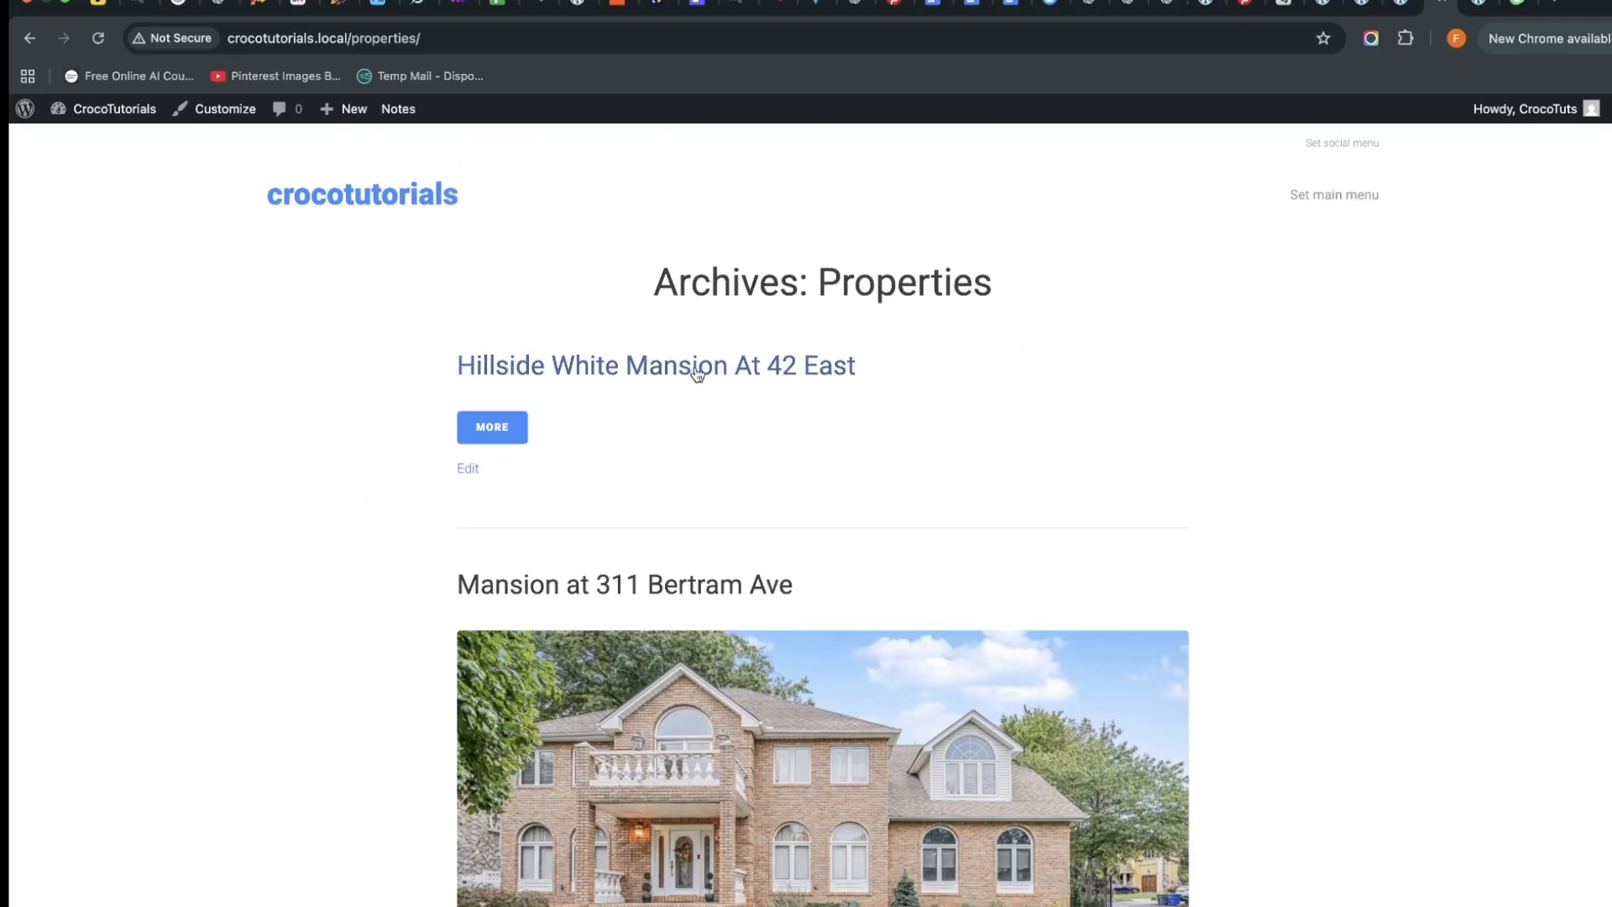
pyautogui.click(1441, 3)
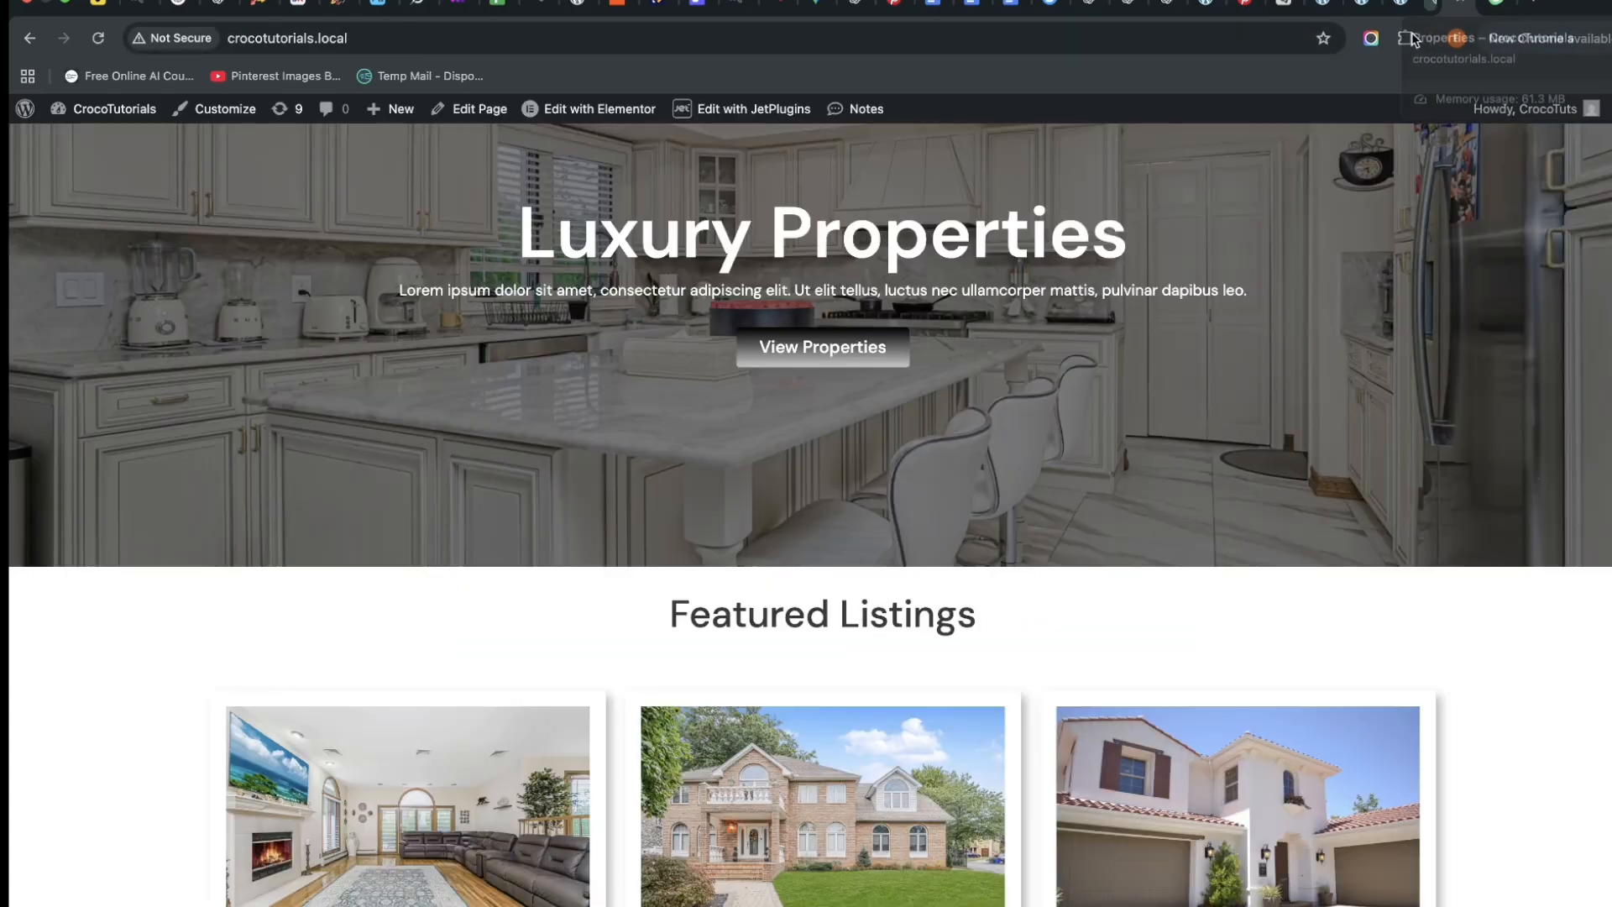
pyautogui.click(1362, 5)
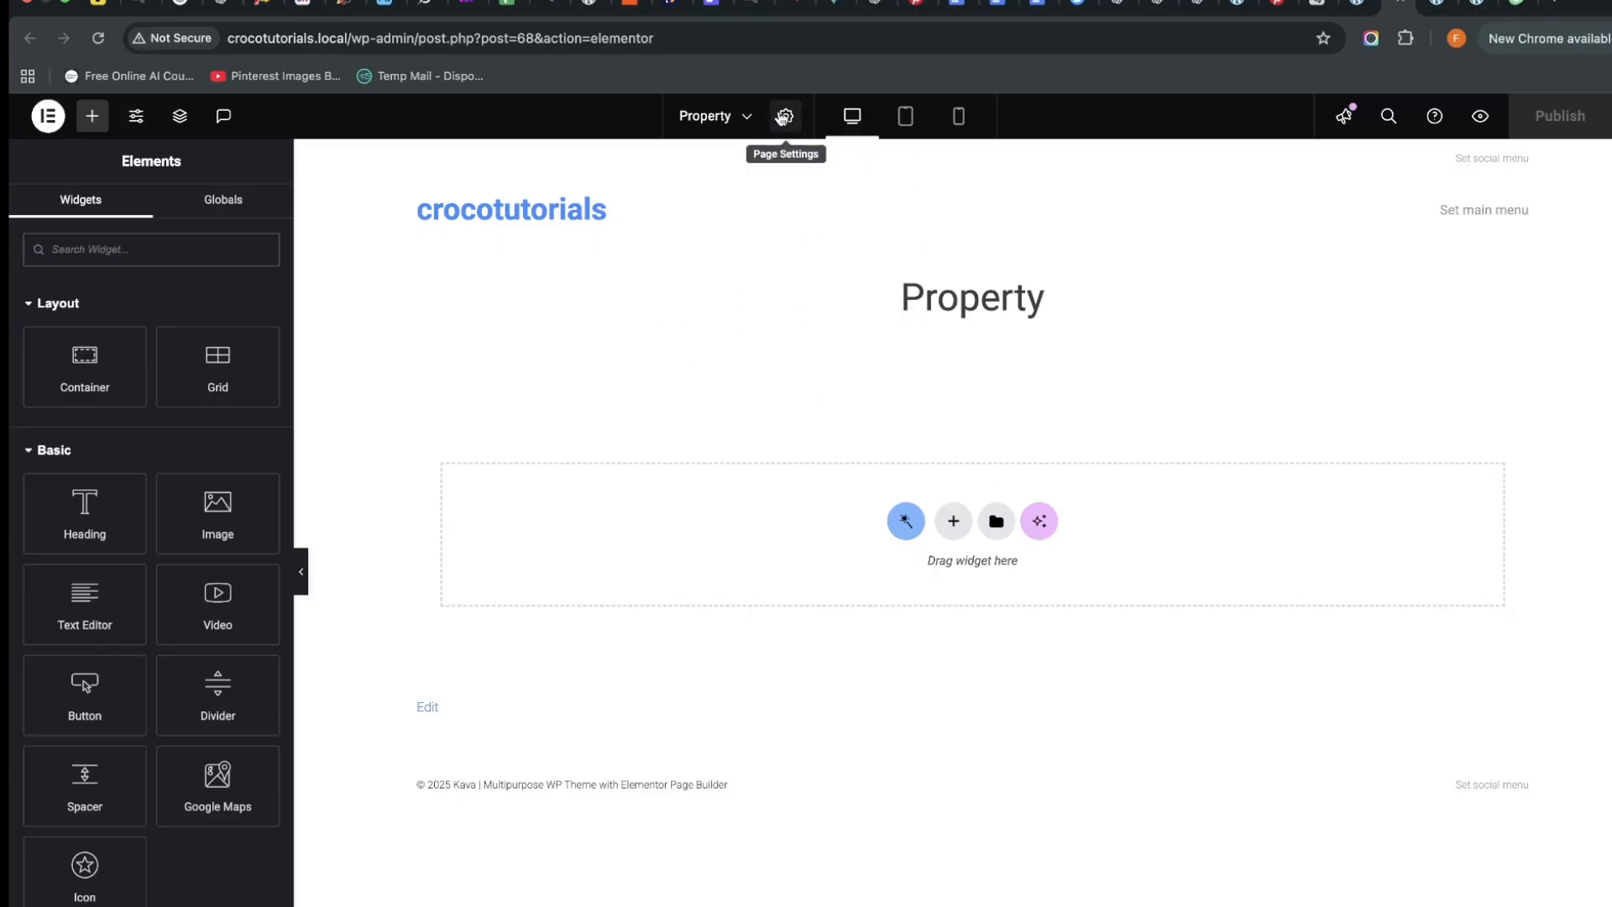
# Hide the page title and set the page layout to Elementor Full Width
pyautogui.click(785, 116)
pyautogui.click(252, 694)
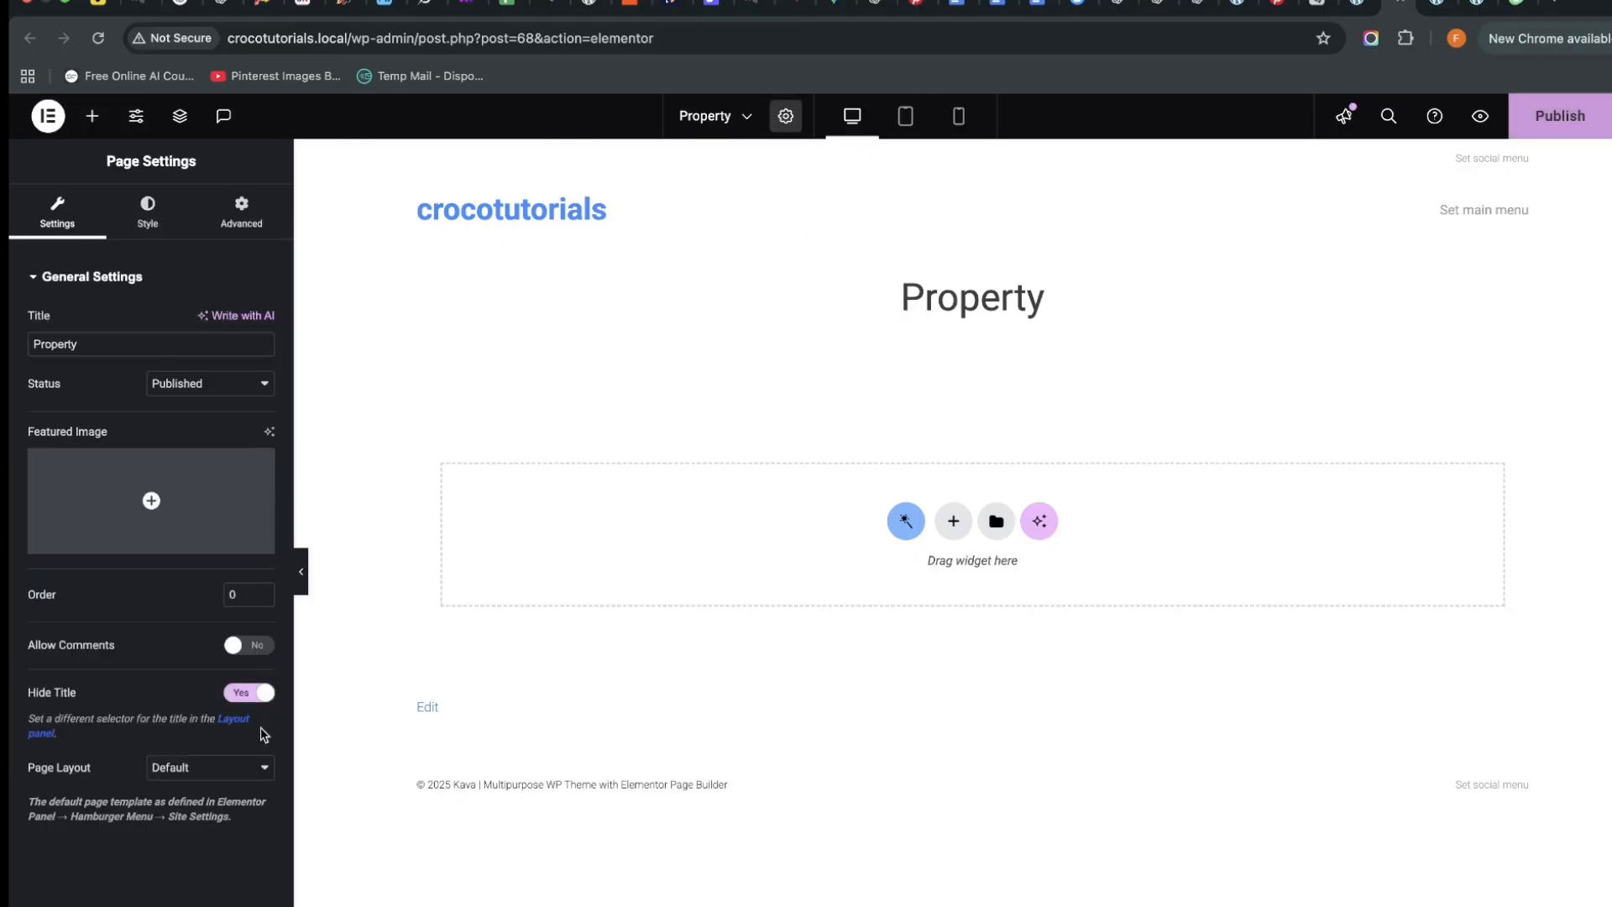
pyautogui.click(247, 764)
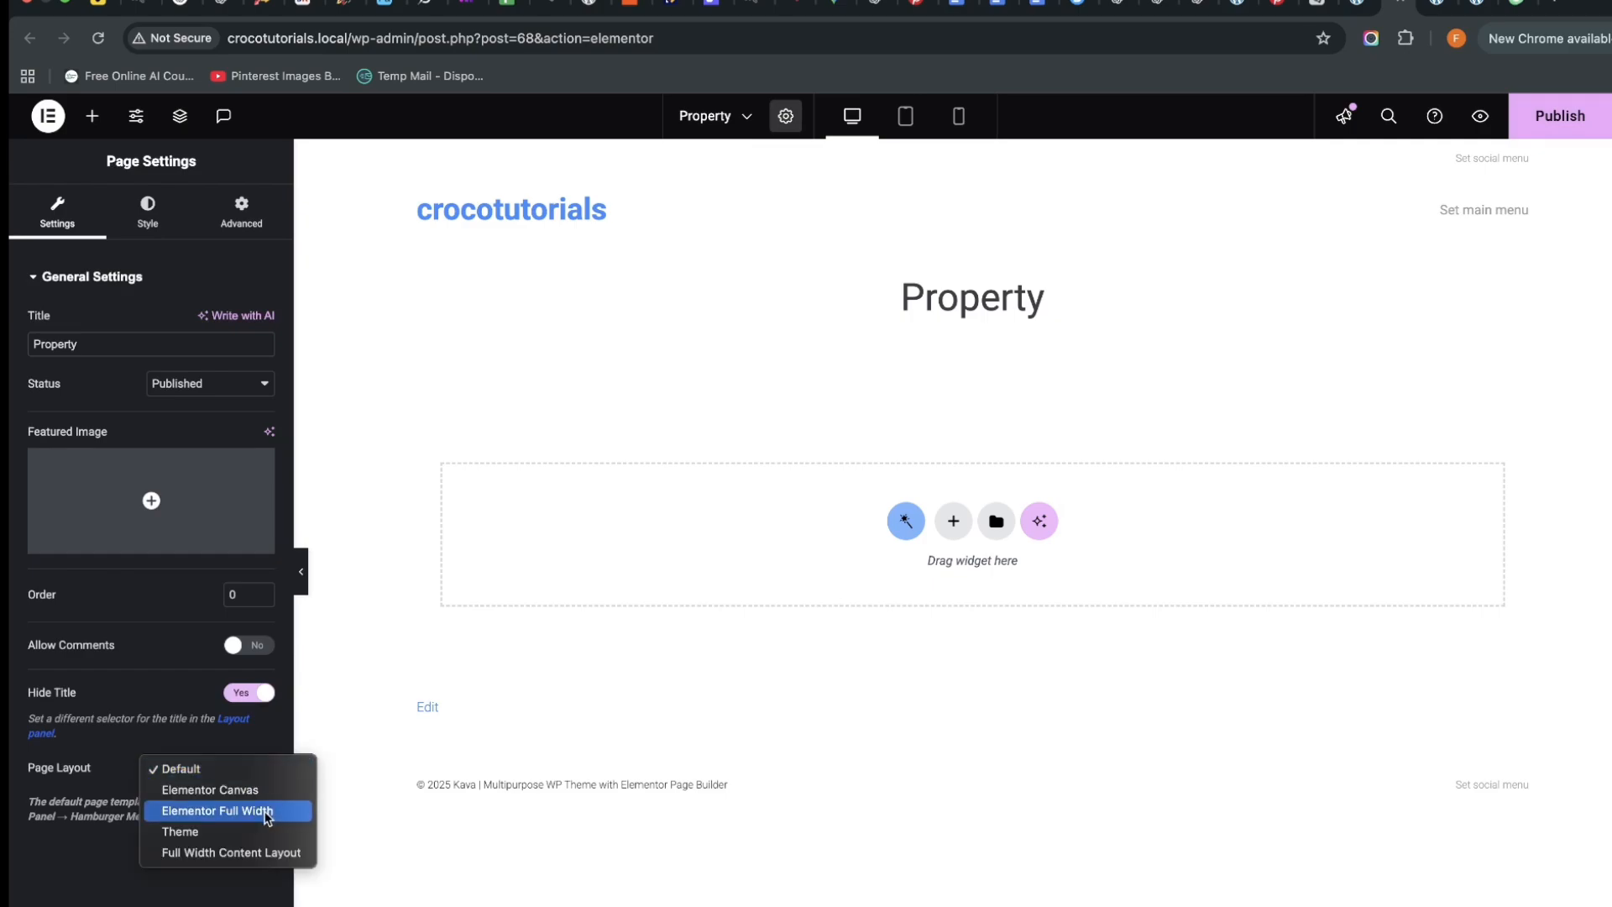
pyautogui.click(252, 811)
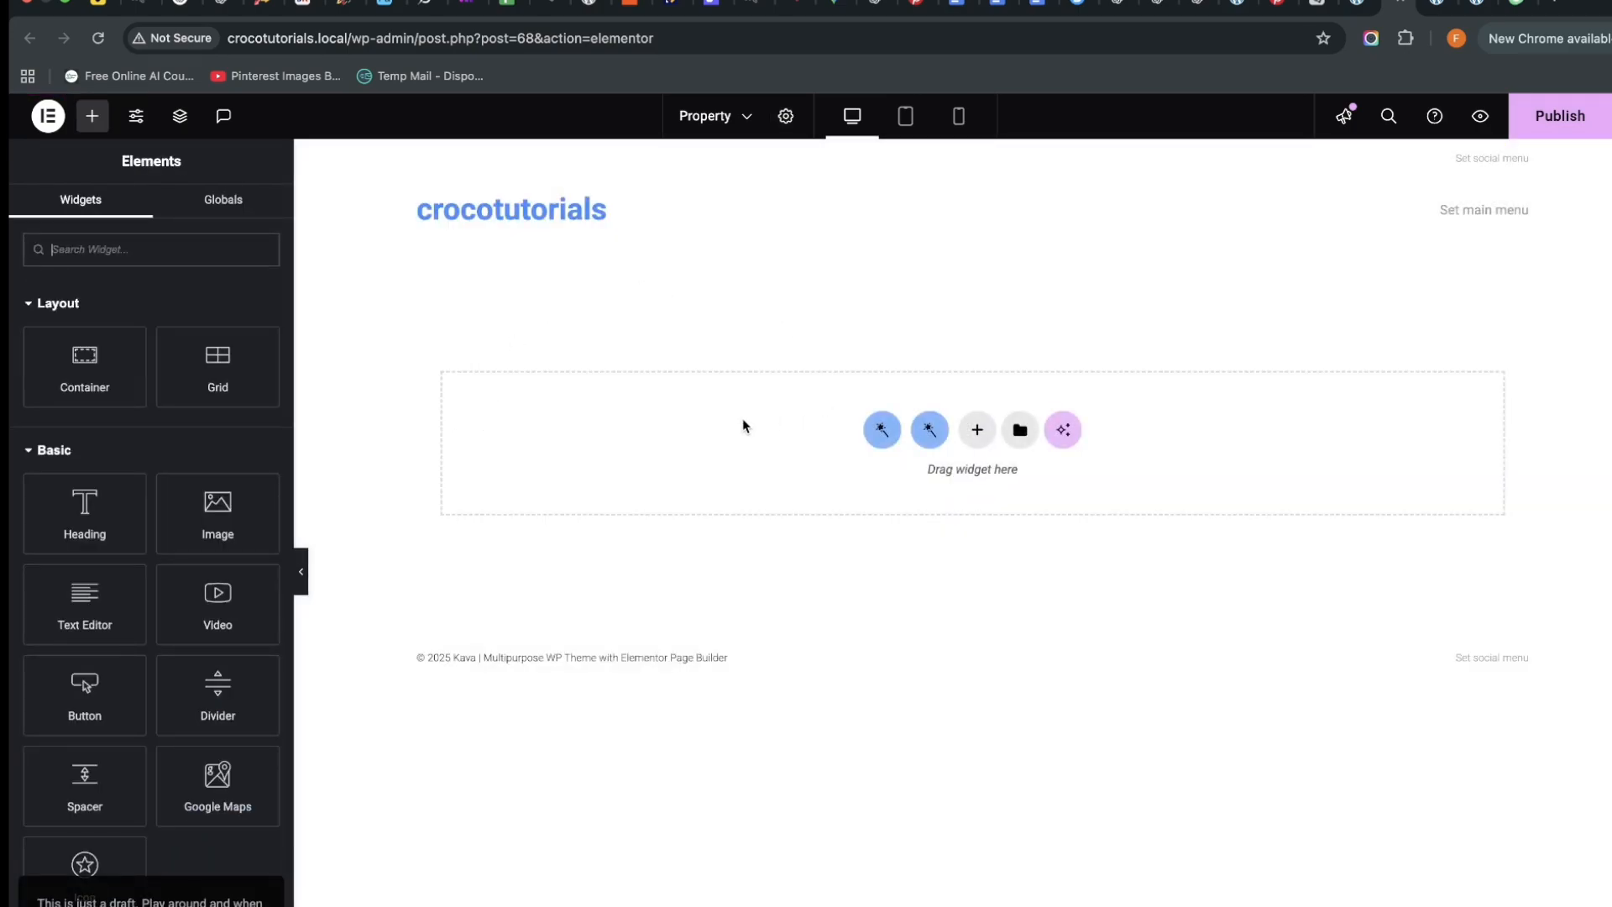
# Add a single-column flexbox container to the page and set its content width to Full Width
pyautogui.click(977, 433)
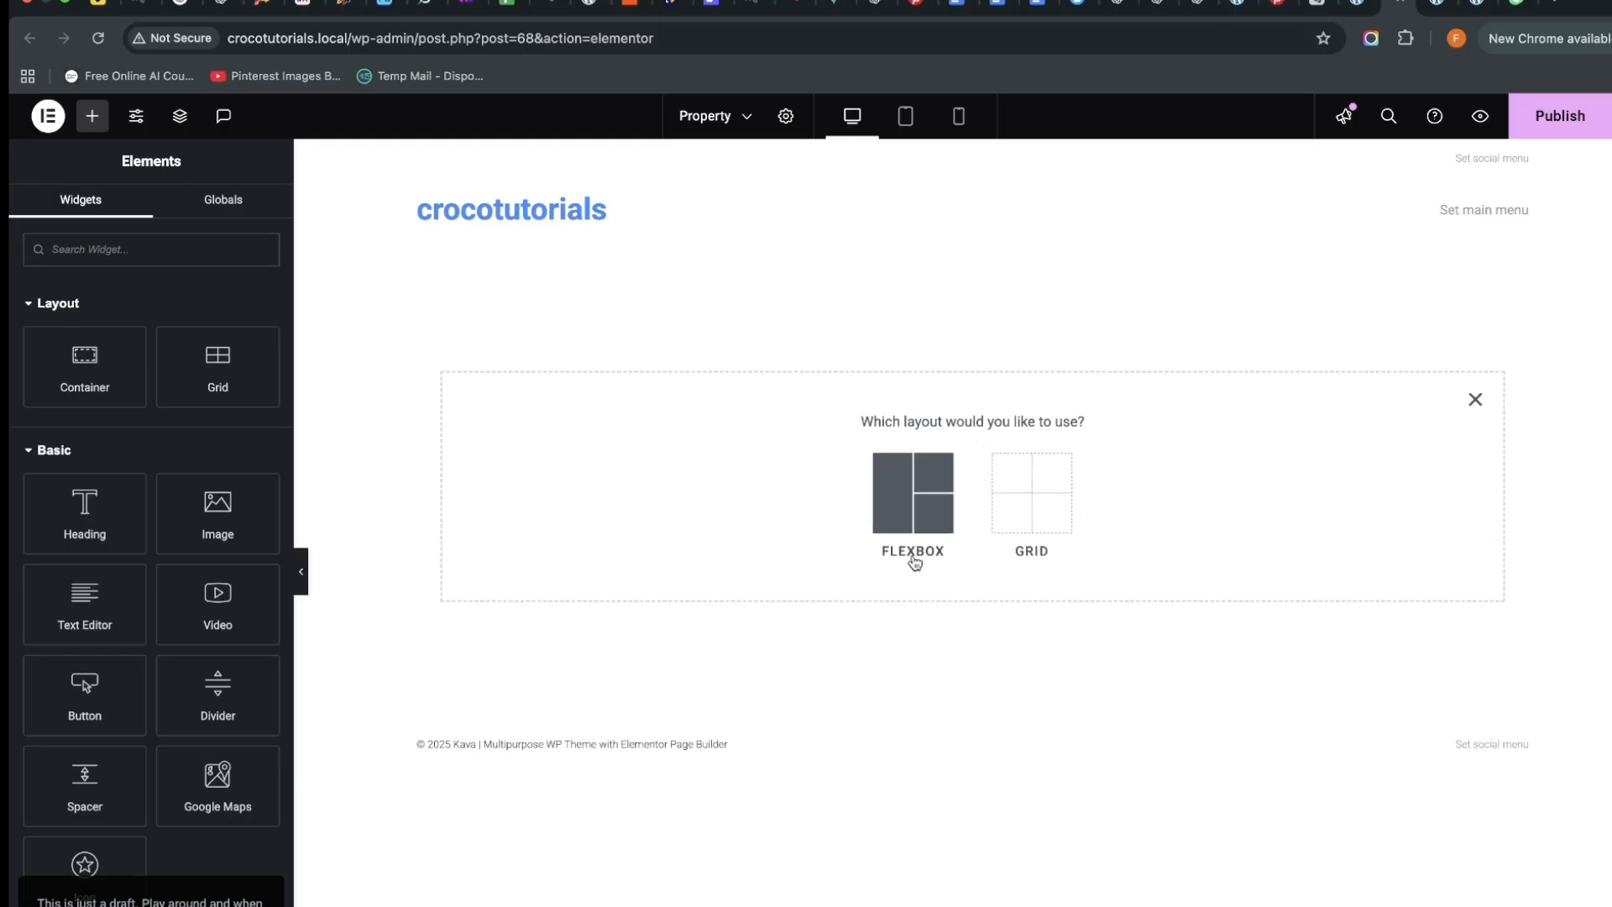
pyautogui.click(913, 550)
pyautogui.click(711, 472)
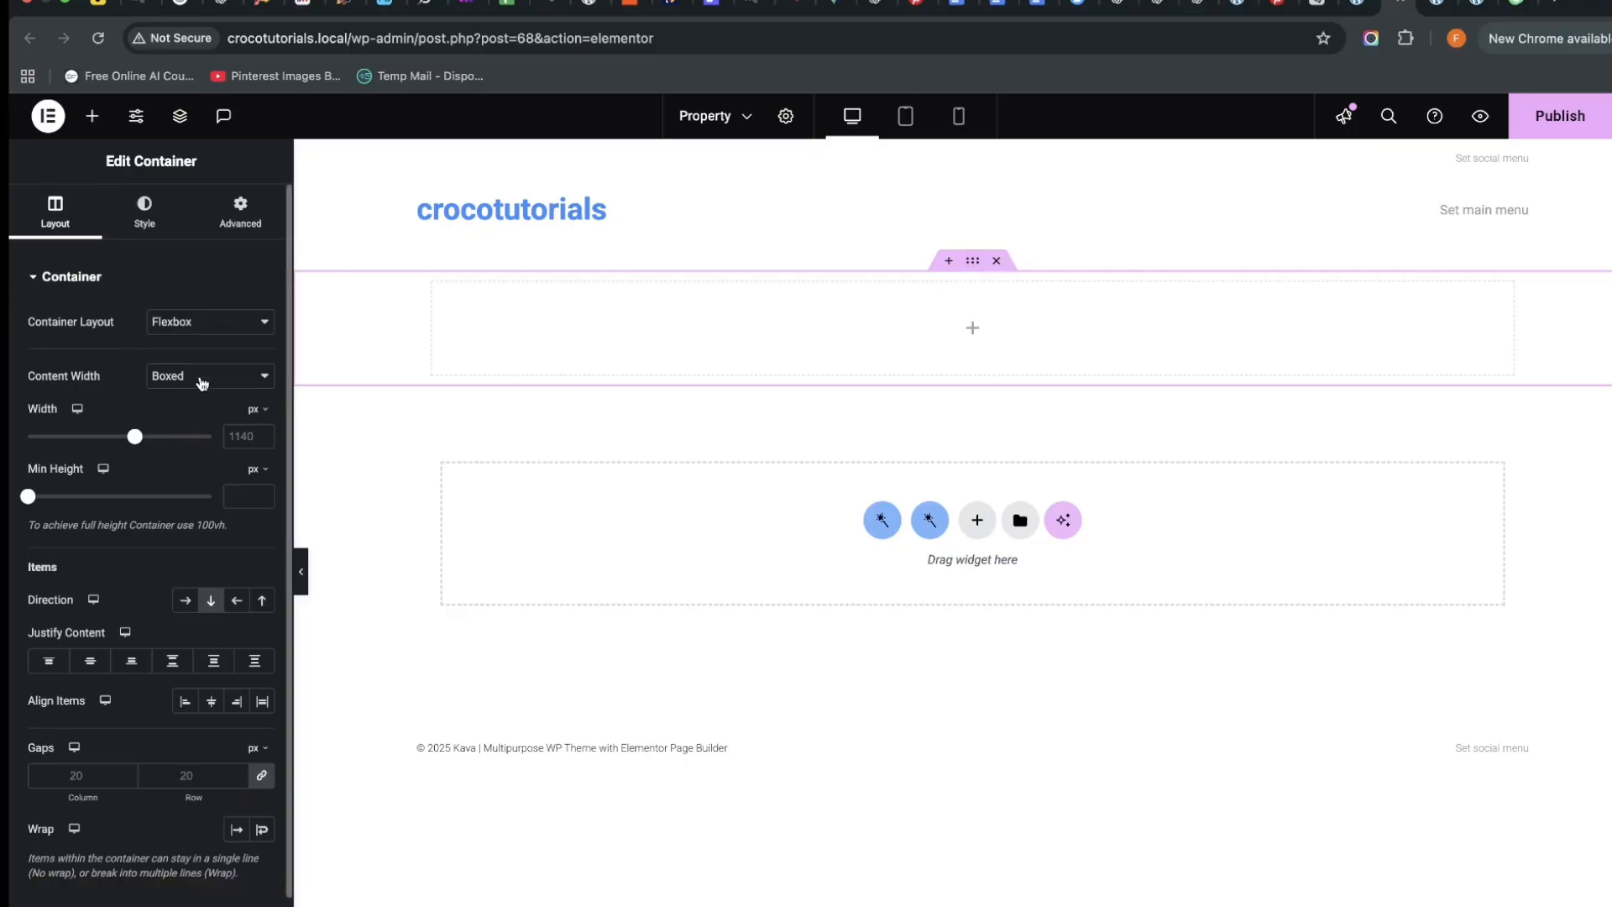
pyautogui.click(225, 375)
pyautogui.click(234, 394)
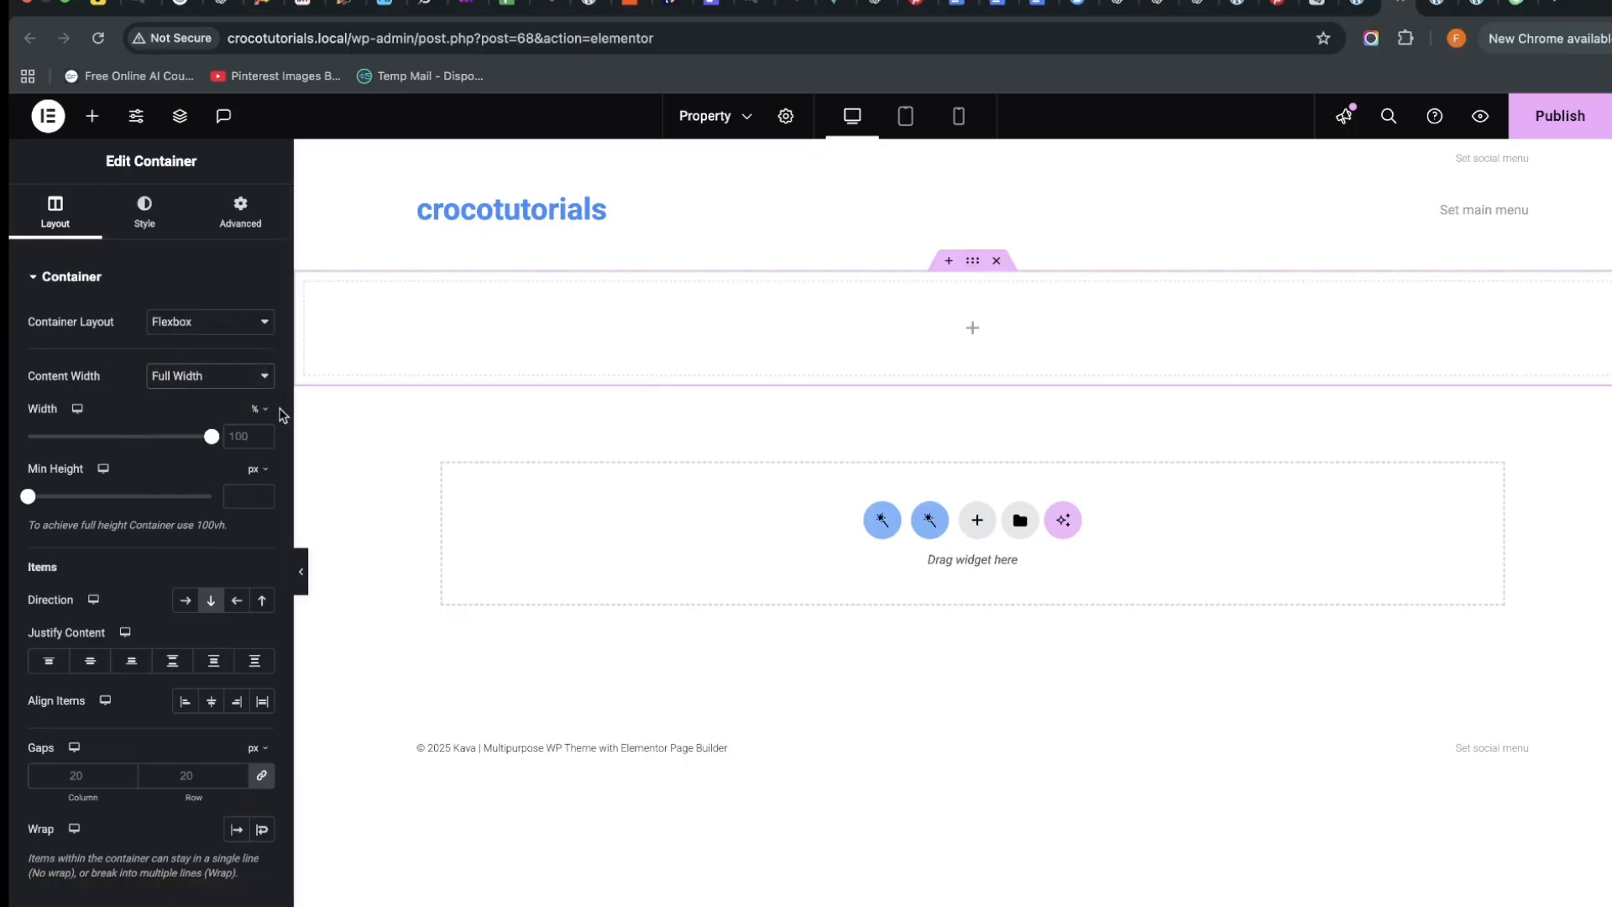
# Nest a new container inside the full-width container, leaving its content width as Boxed
pyautogui.click(92, 116)
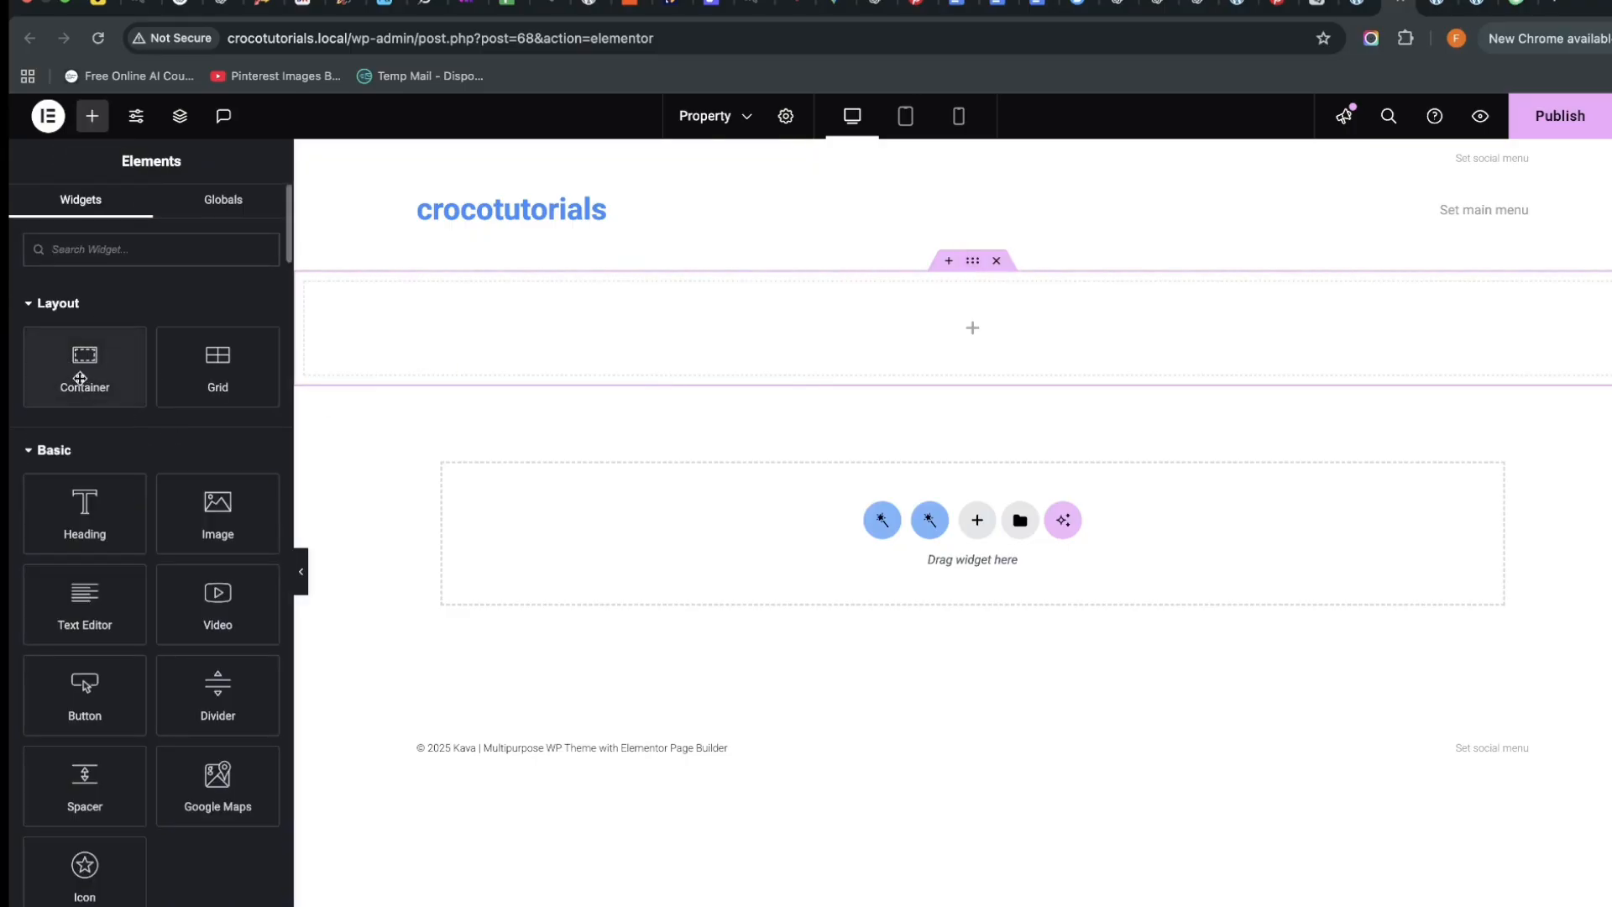
pyautogui.moveTo(90, 370); pyautogui.dragTo(1024, 329)
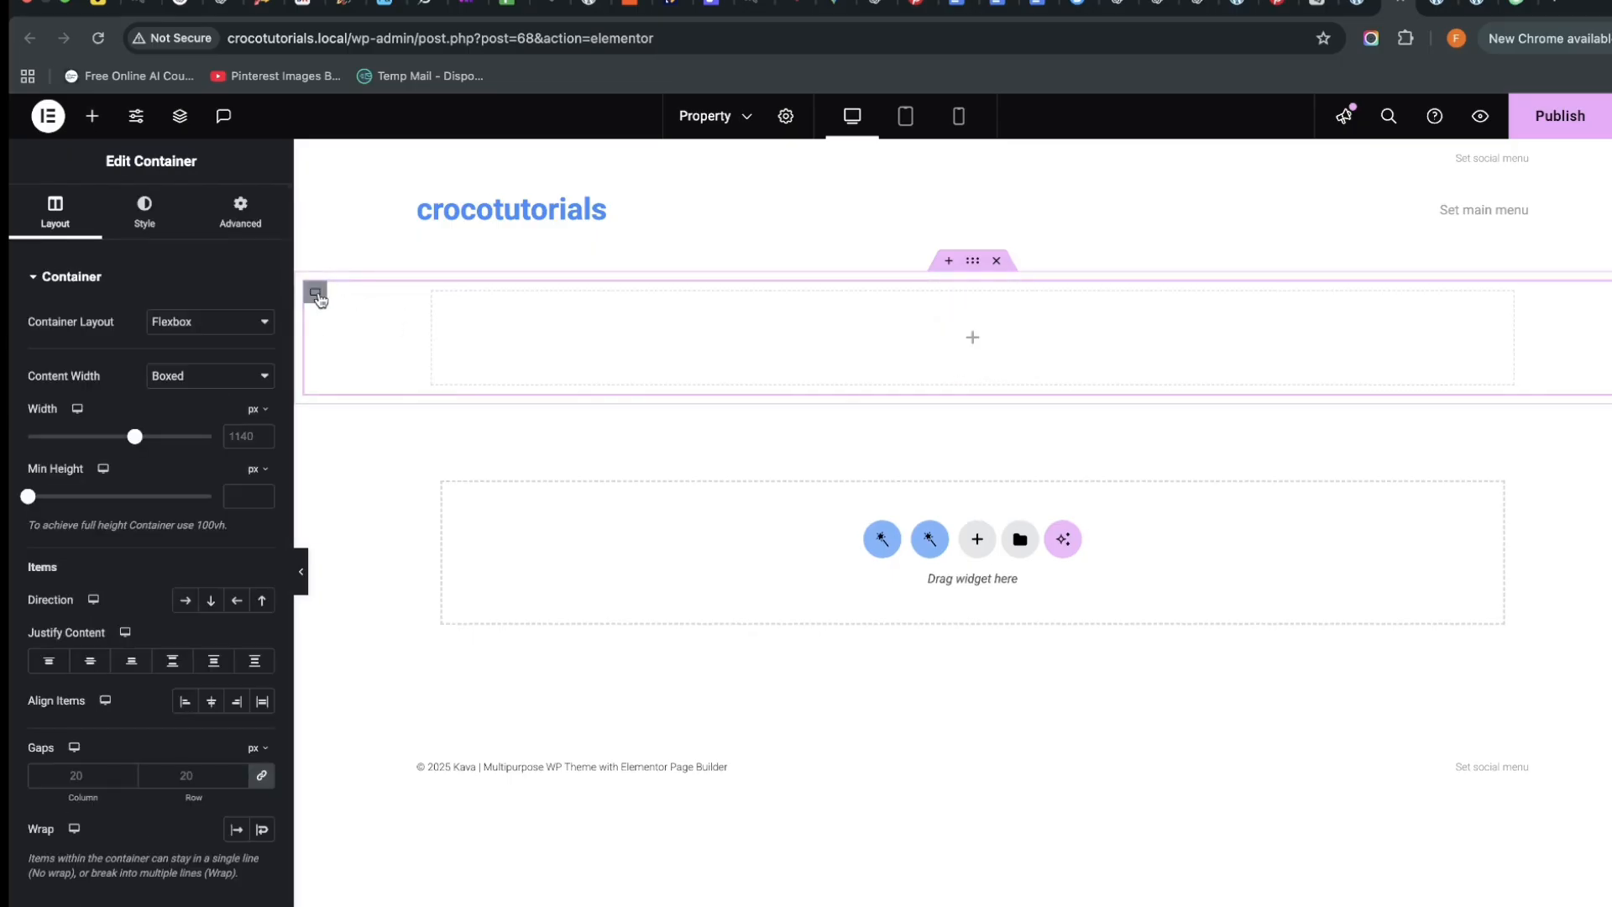
pyautogui.click(202, 378)
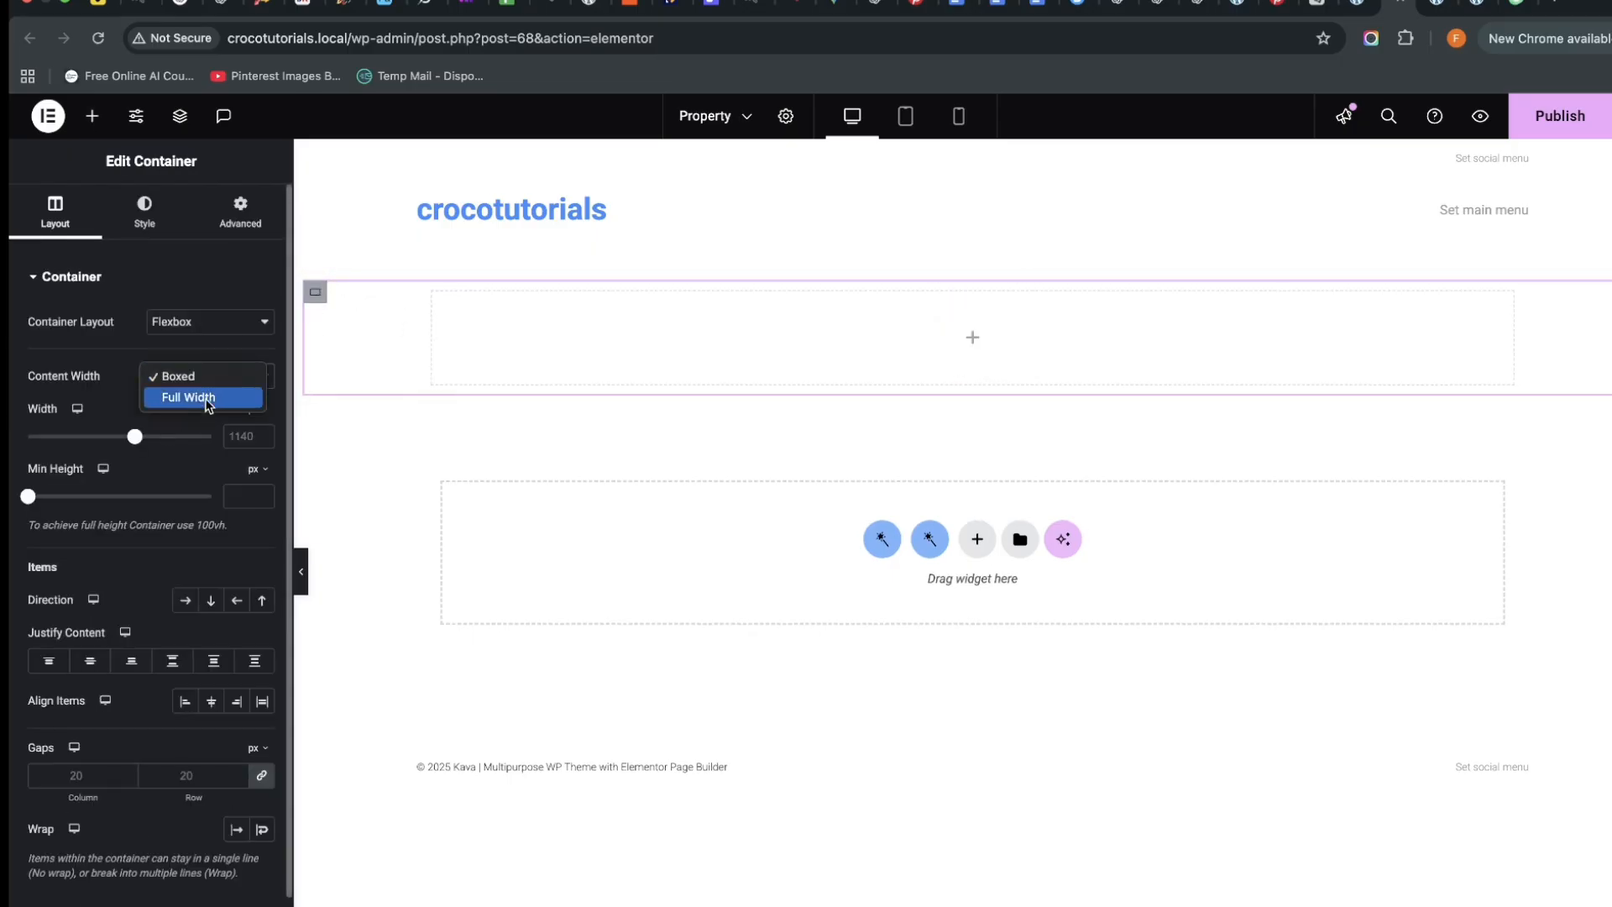
pyautogui.click(981, 247)
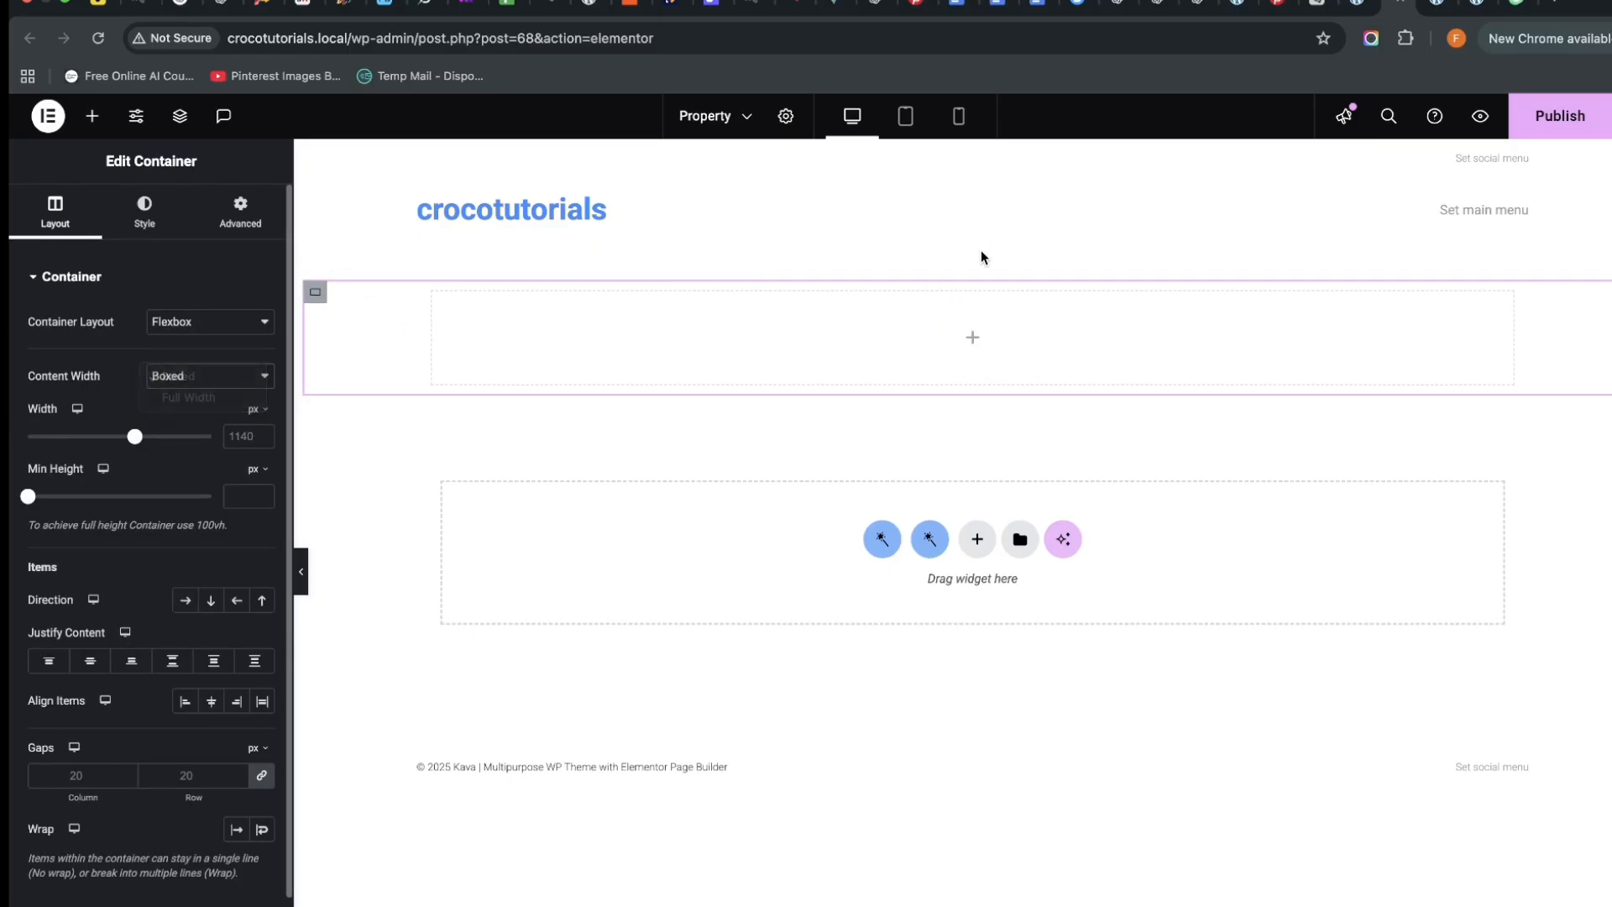
# Set the outer container's content width to Boxed with a width of 1500 px
pyautogui.click(973, 263)
pyautogui.click(200, 384)
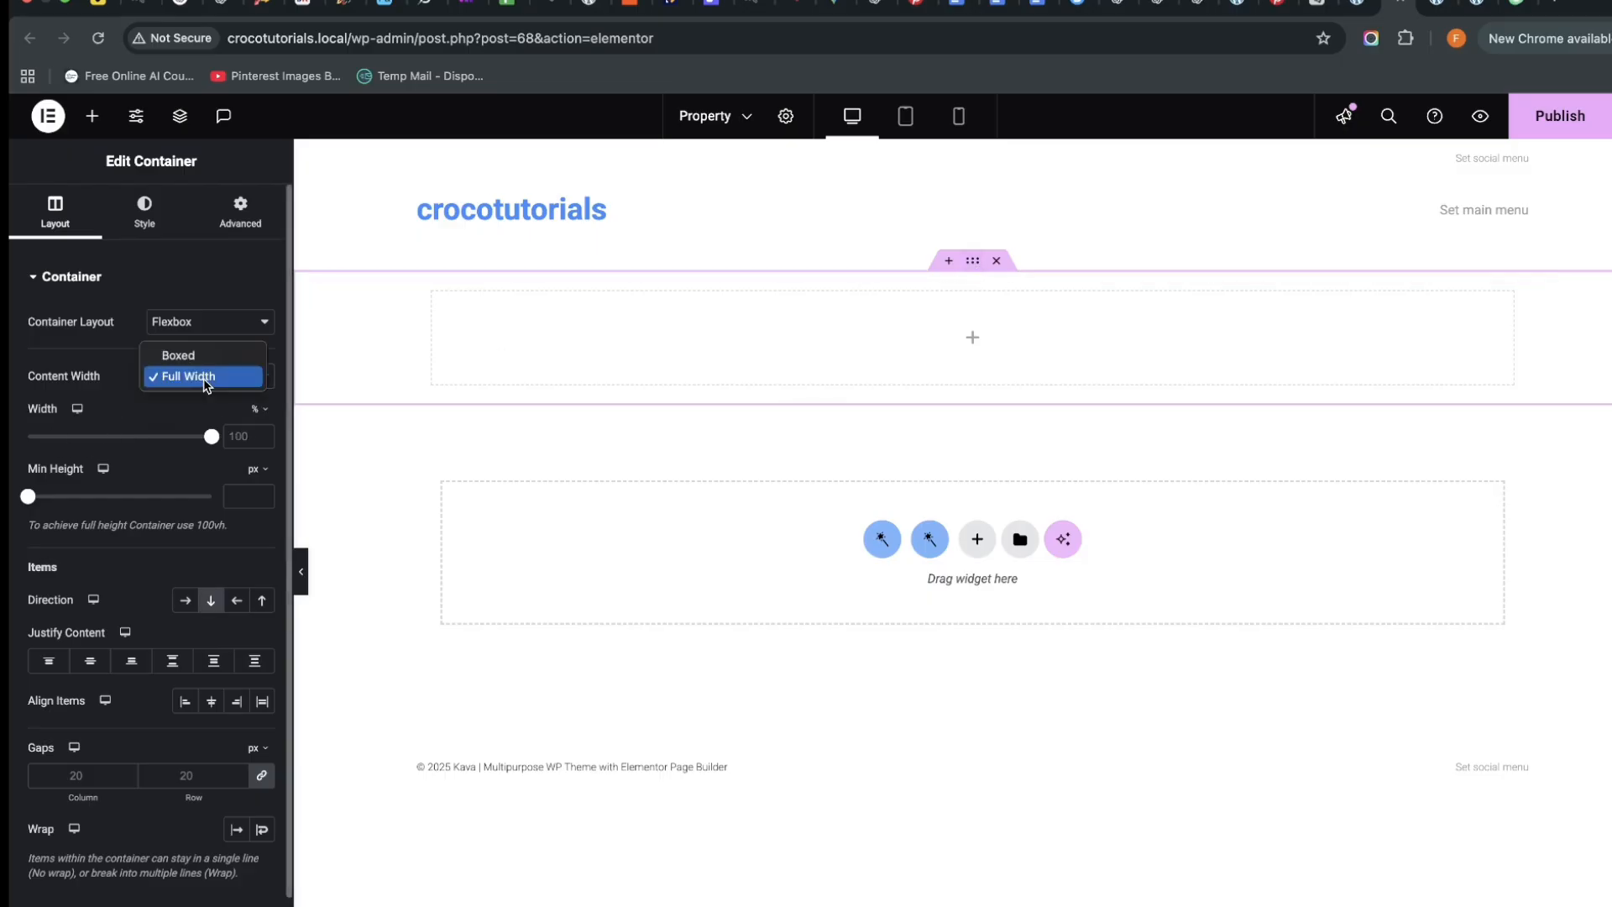
pyautogui.click(180, 353)
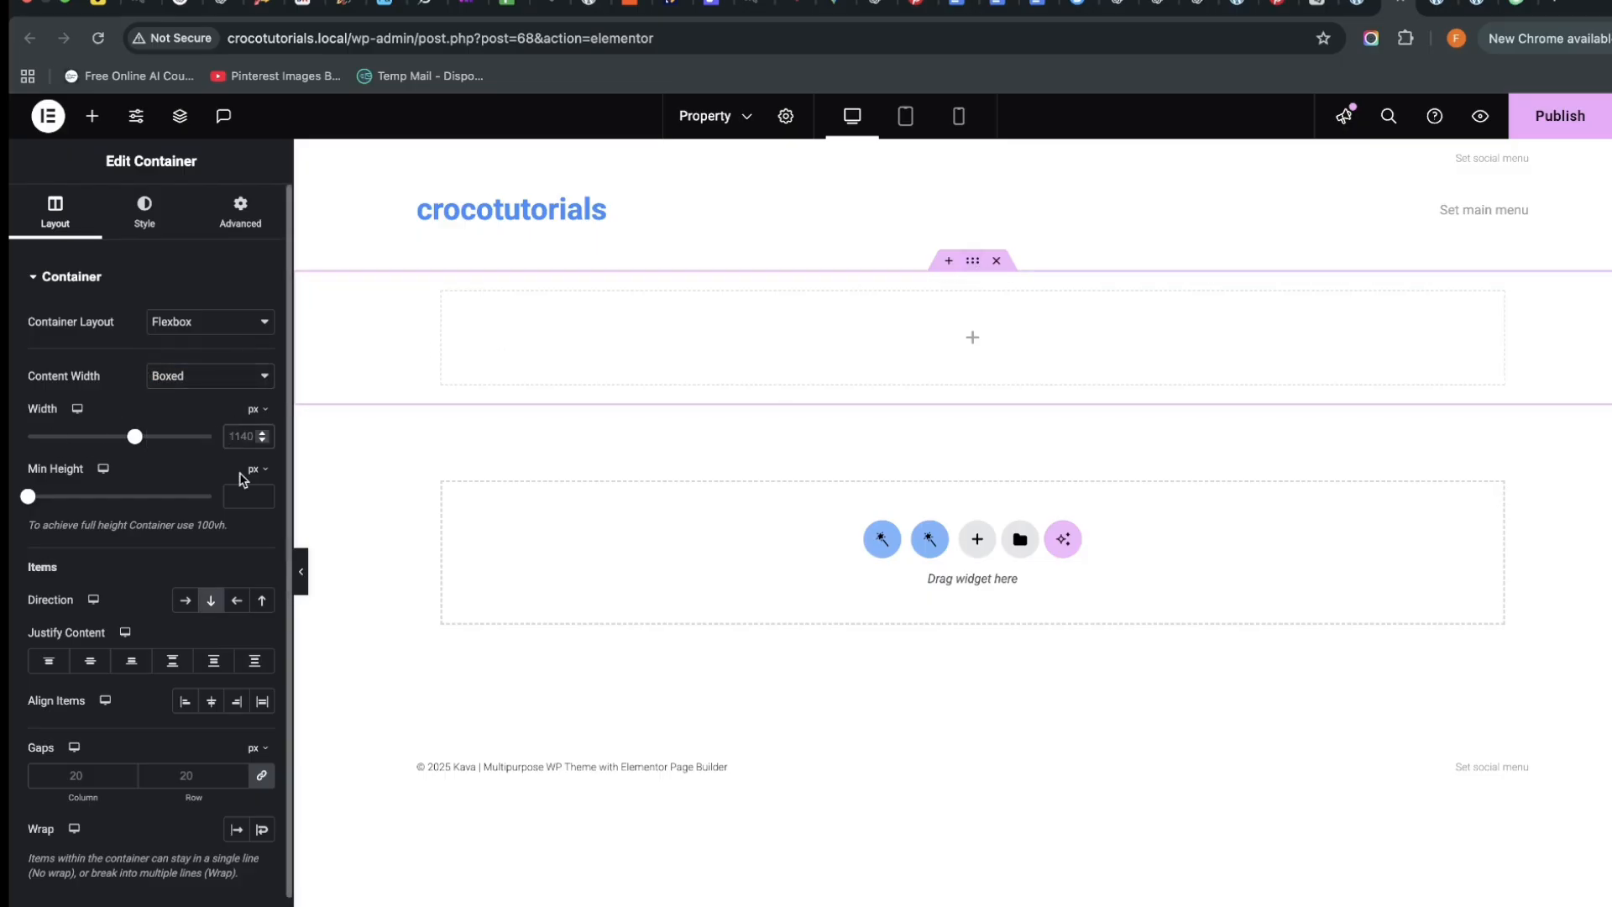
pyautogui.click(241, 435)
pyautogui.write('1400')
pyautogui.click(242, 436)
pyautogui.press('BackSpace')
pyautogui.write('500')
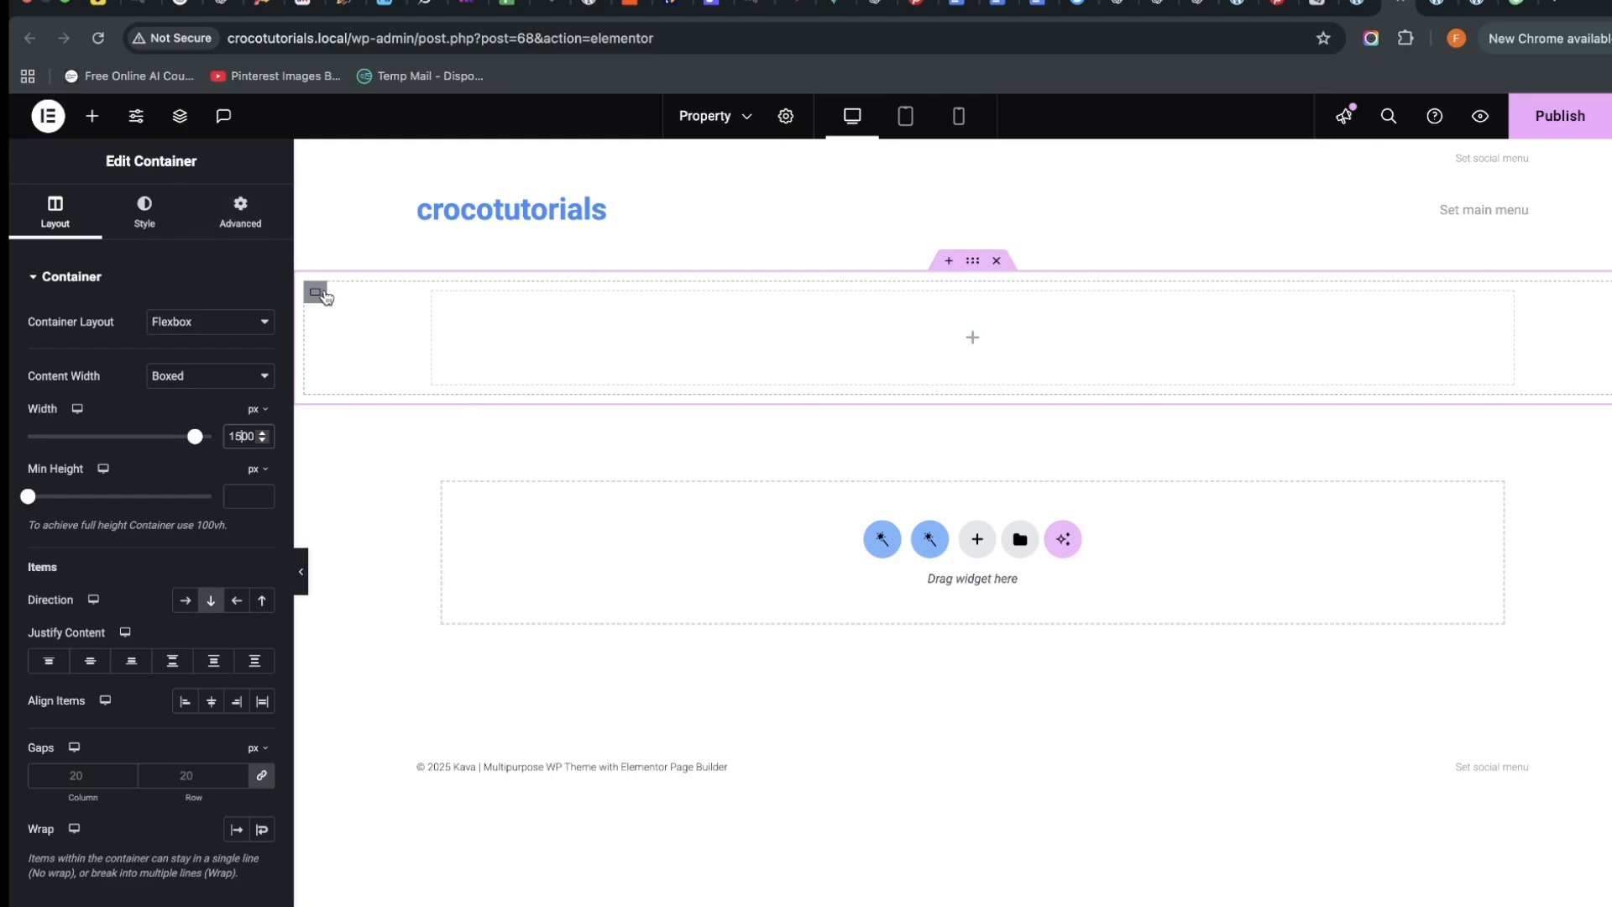
# Set the inner container's boxed width to 1500 px
pyautogui.click(323, 294)
pyautogui.click(230, 436)
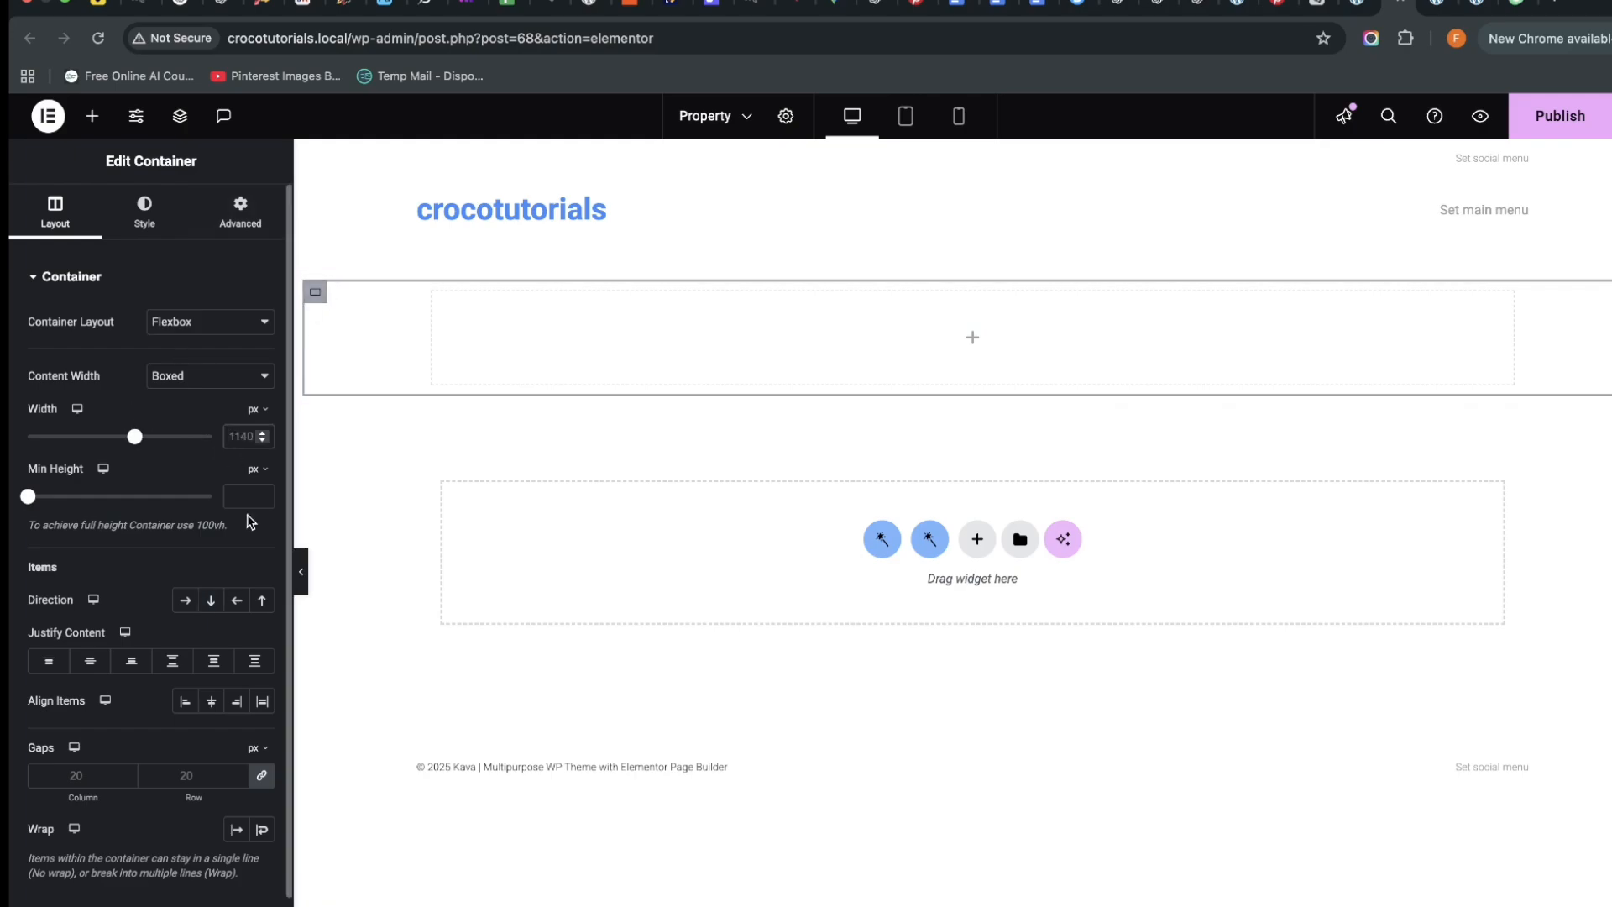
pyautogui.write('1500')
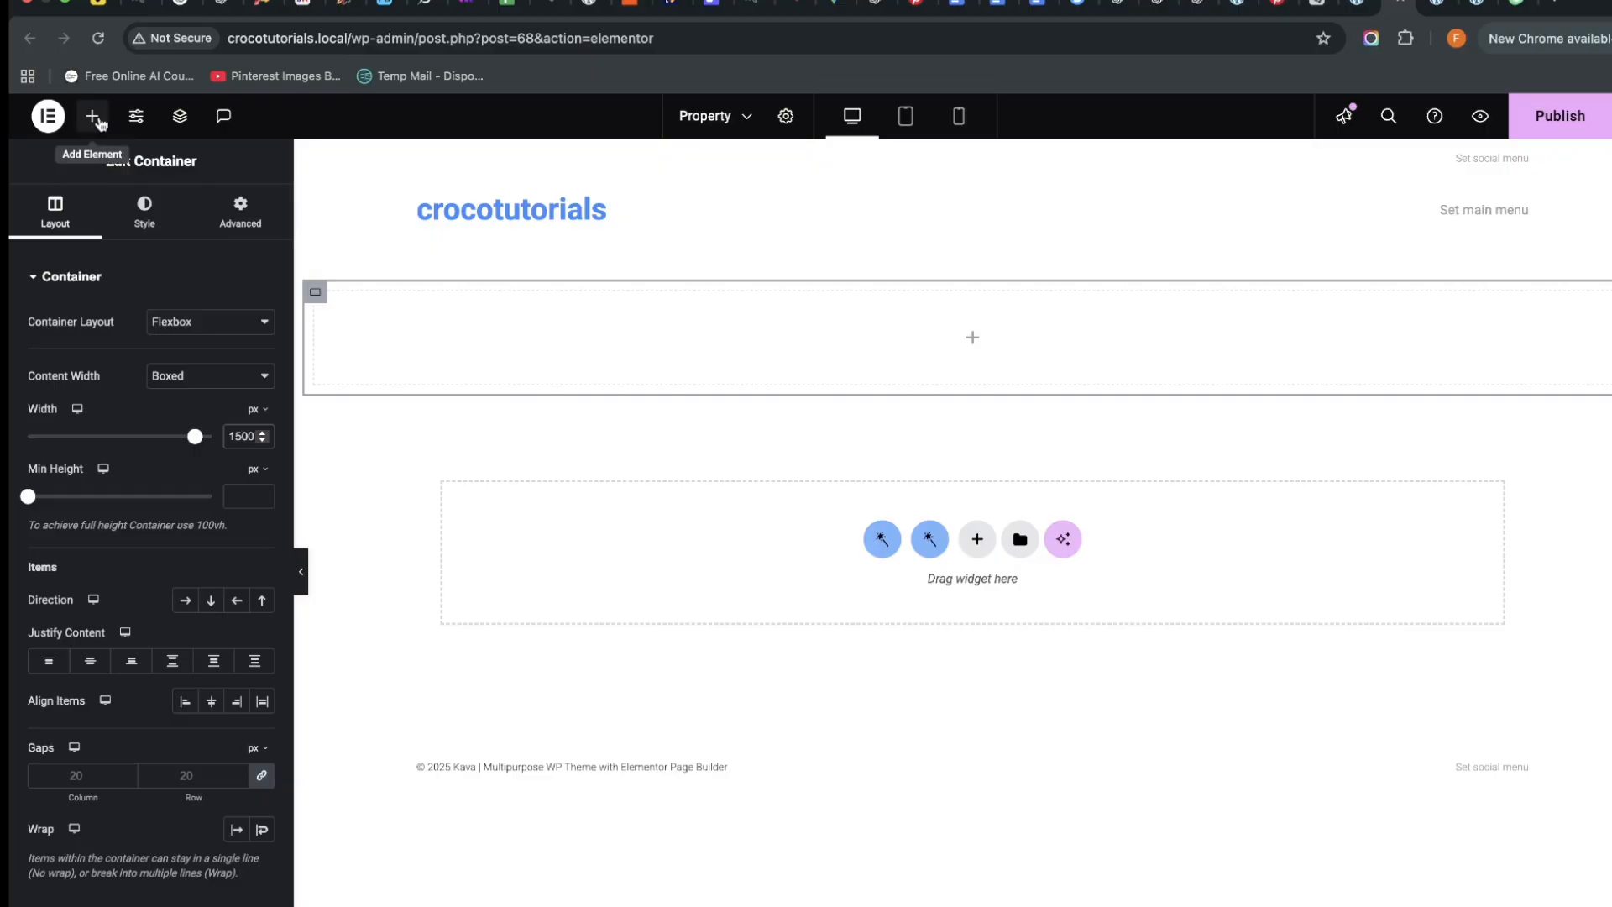
# Place a container and its duplicate inside the inner 1500 px container and arrange them in a horizontal row
pyautogui.click(93, 117)
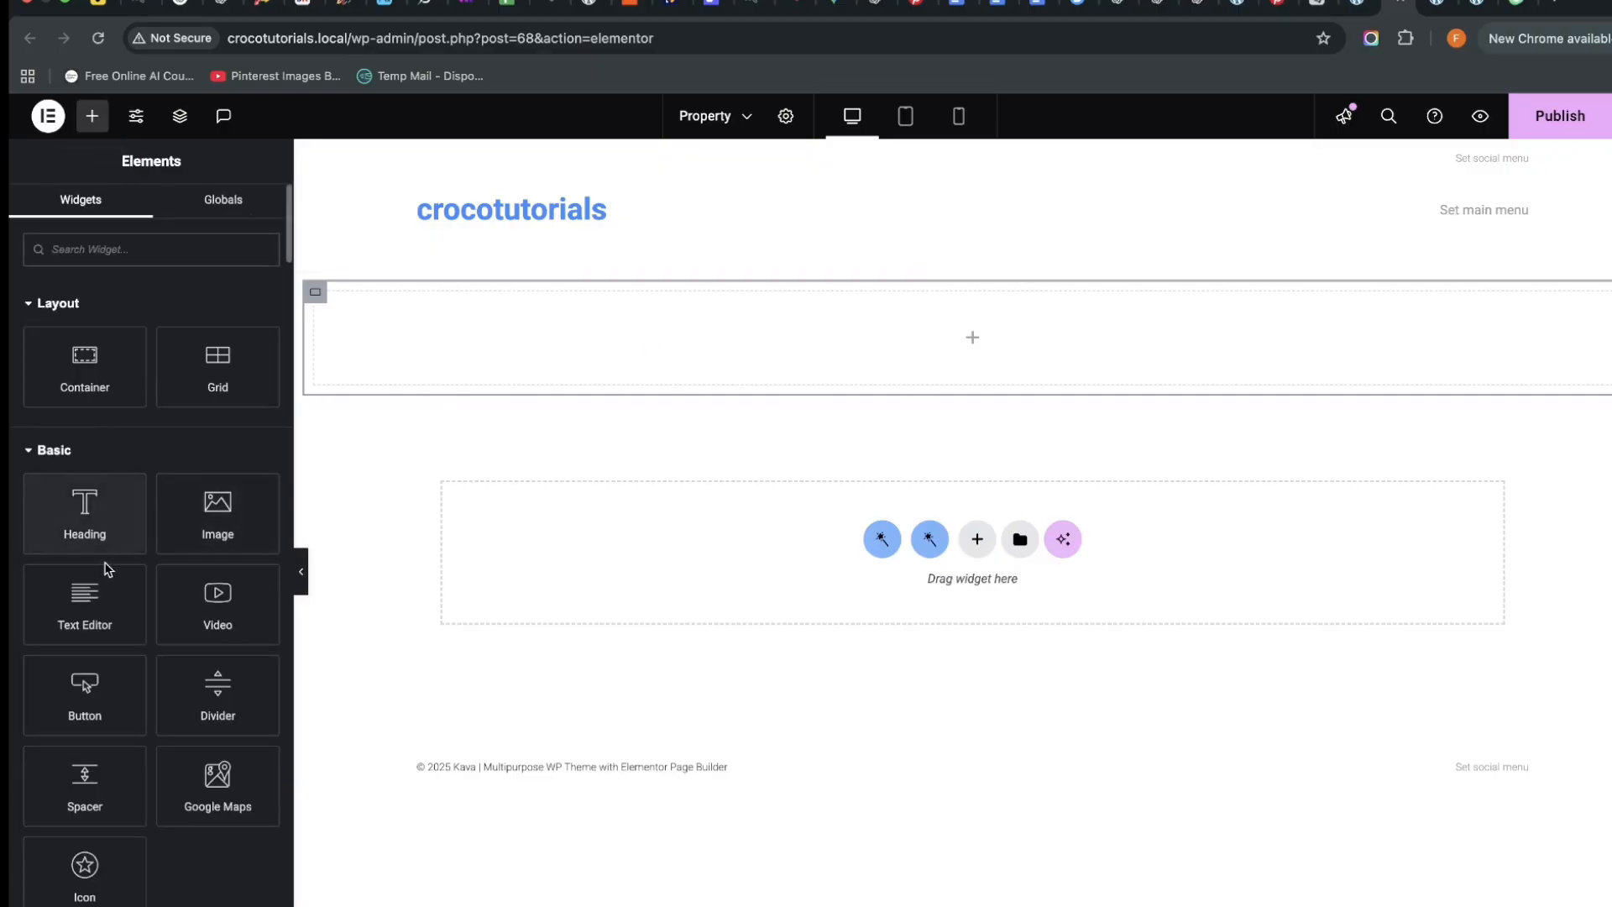
pyautogui.moveTo(122, 388); pyautogui.dragTo(828, 361)
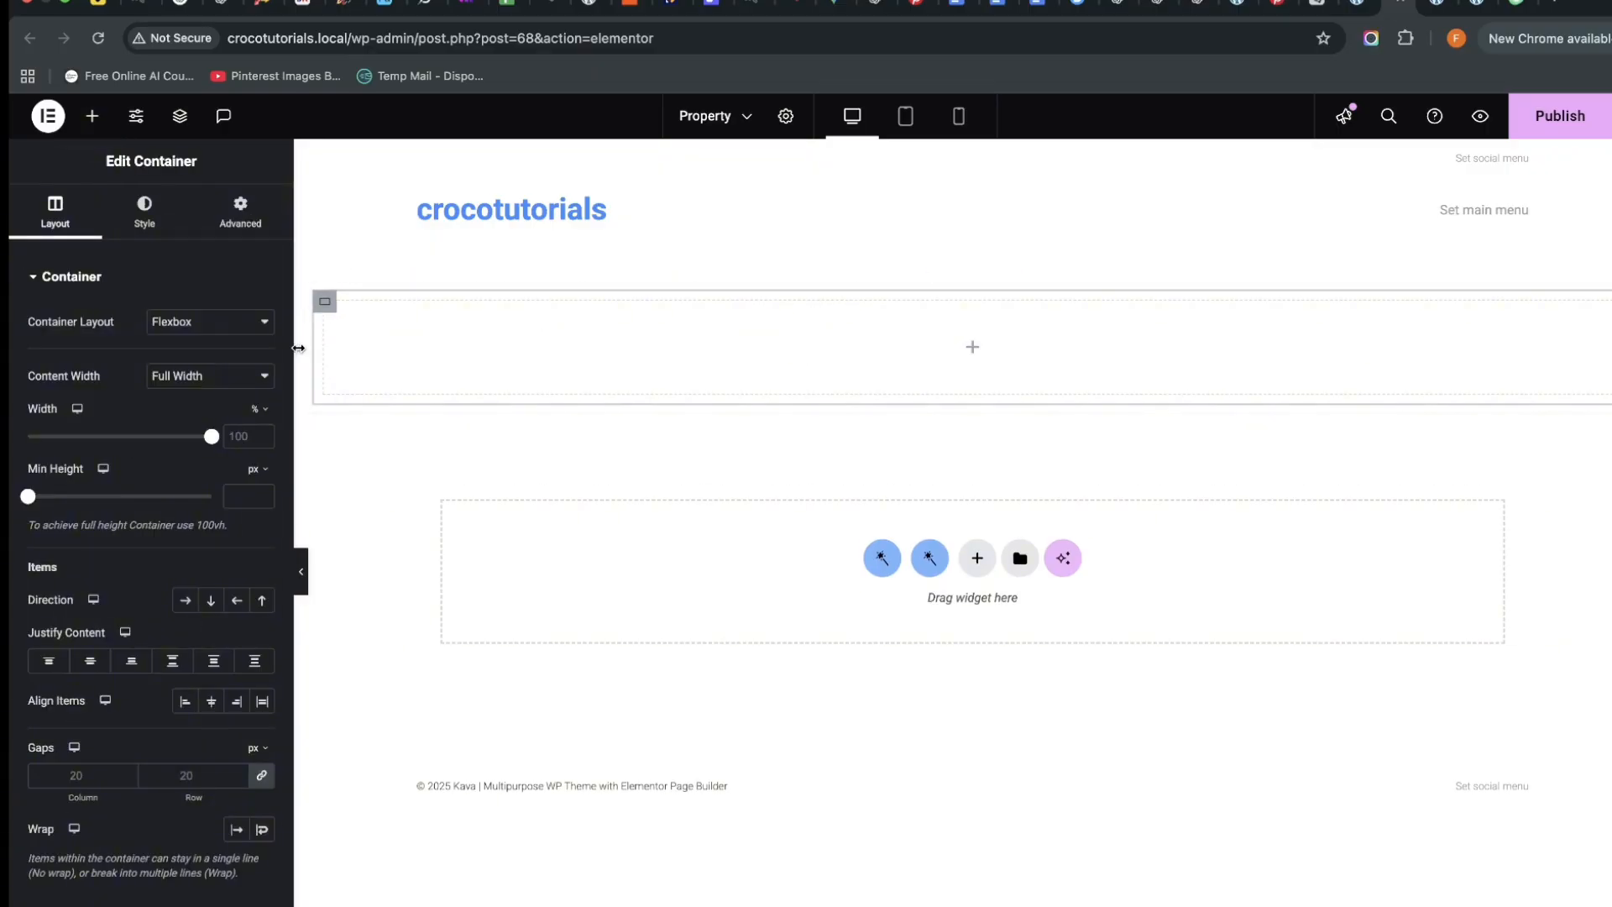
pyautogui.rightClick(324, 302)
pyautogui.click(370, 362)
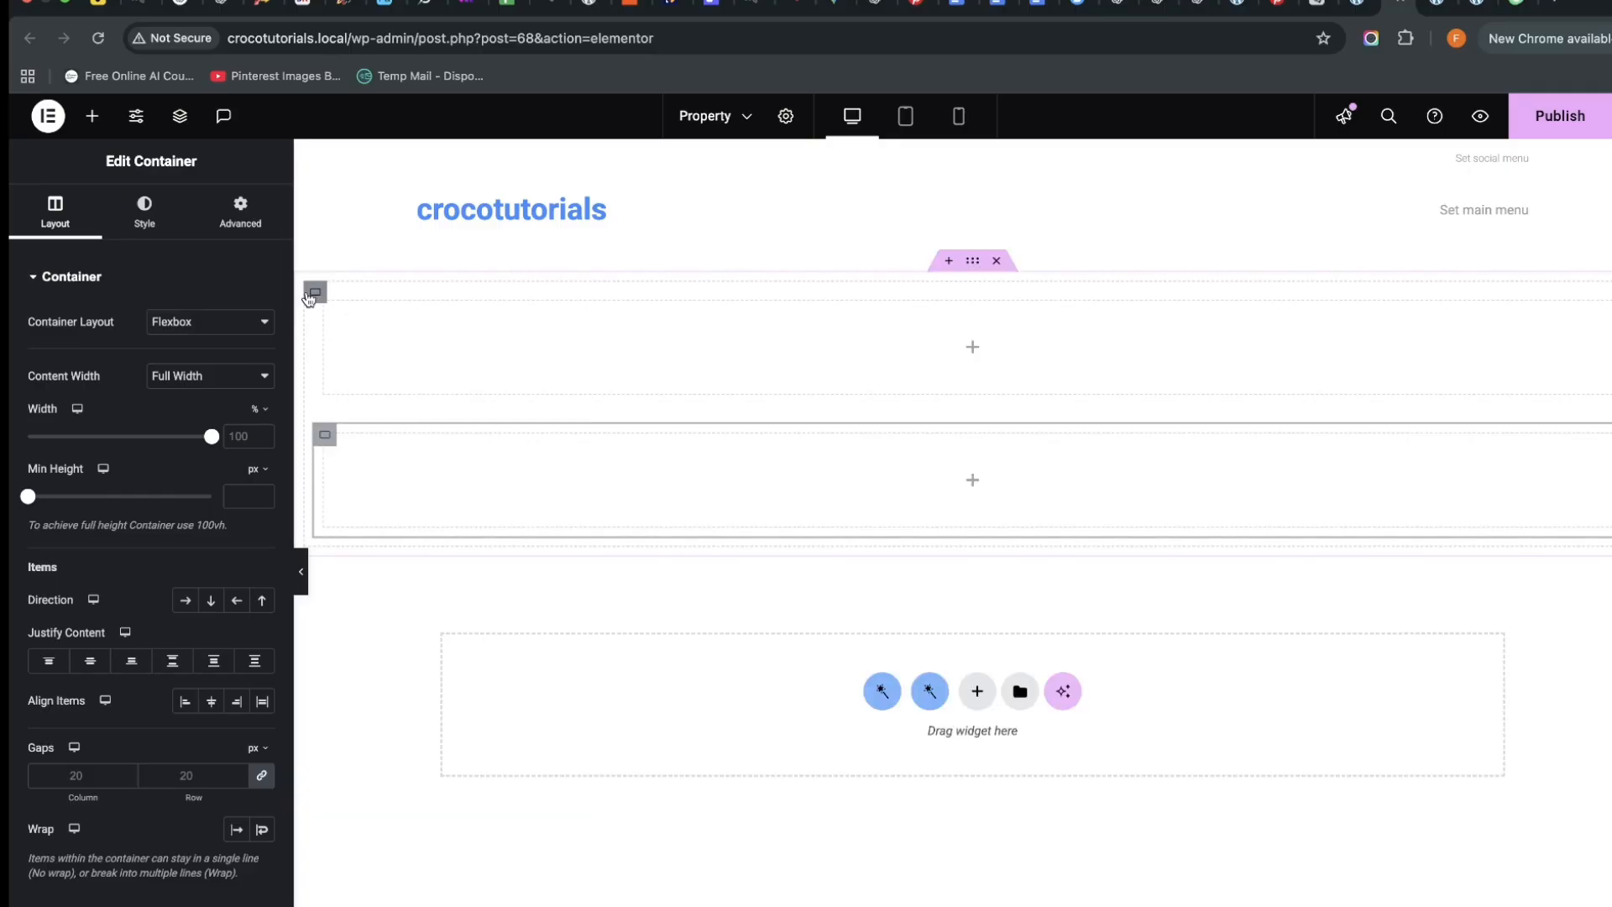
pyautogui.click(316, 292)
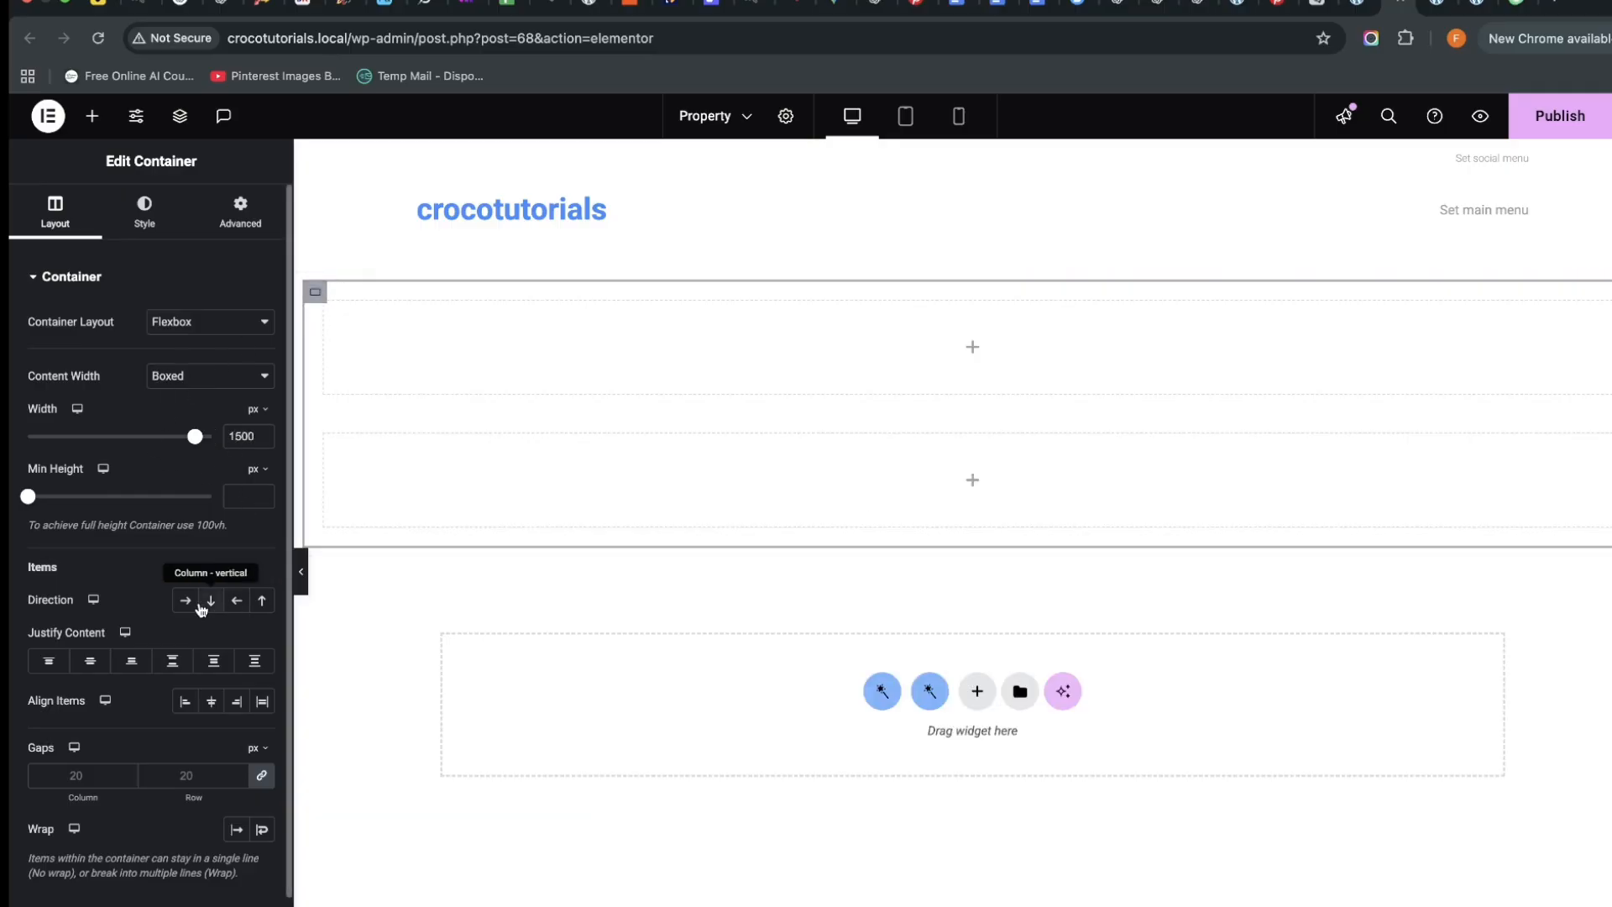
pyautogui.click(185, 599)
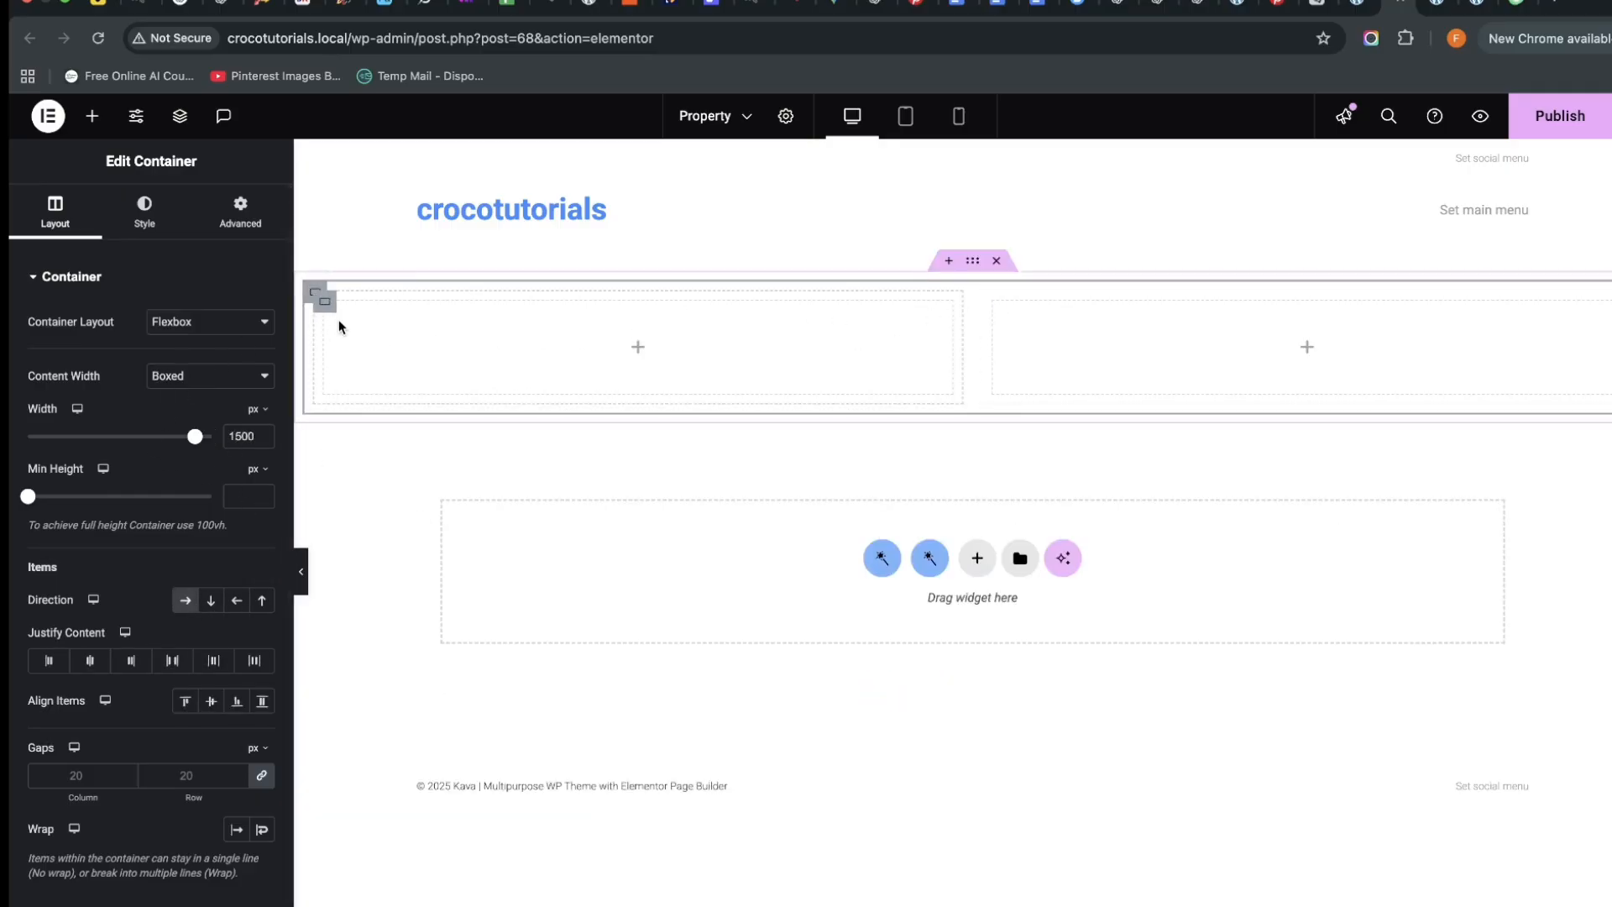
# Set the width of the first container in the row to 25%
pyautogui.click(325, 302)
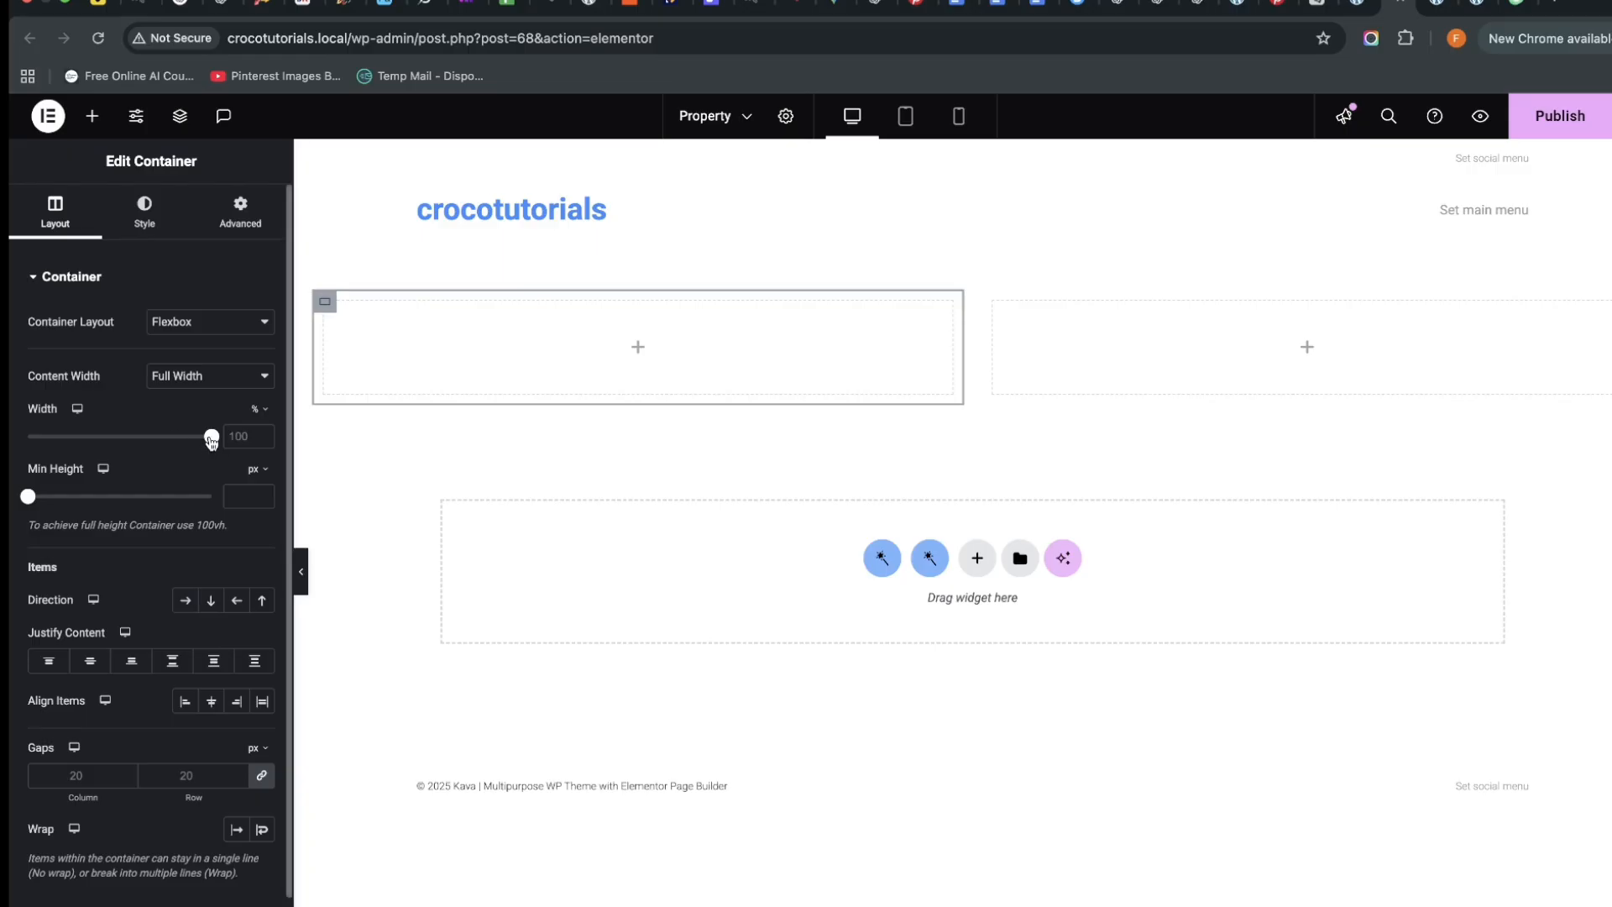
pyautogui.moveTo(211, 442); pyautogui.dragTo(83, 457)
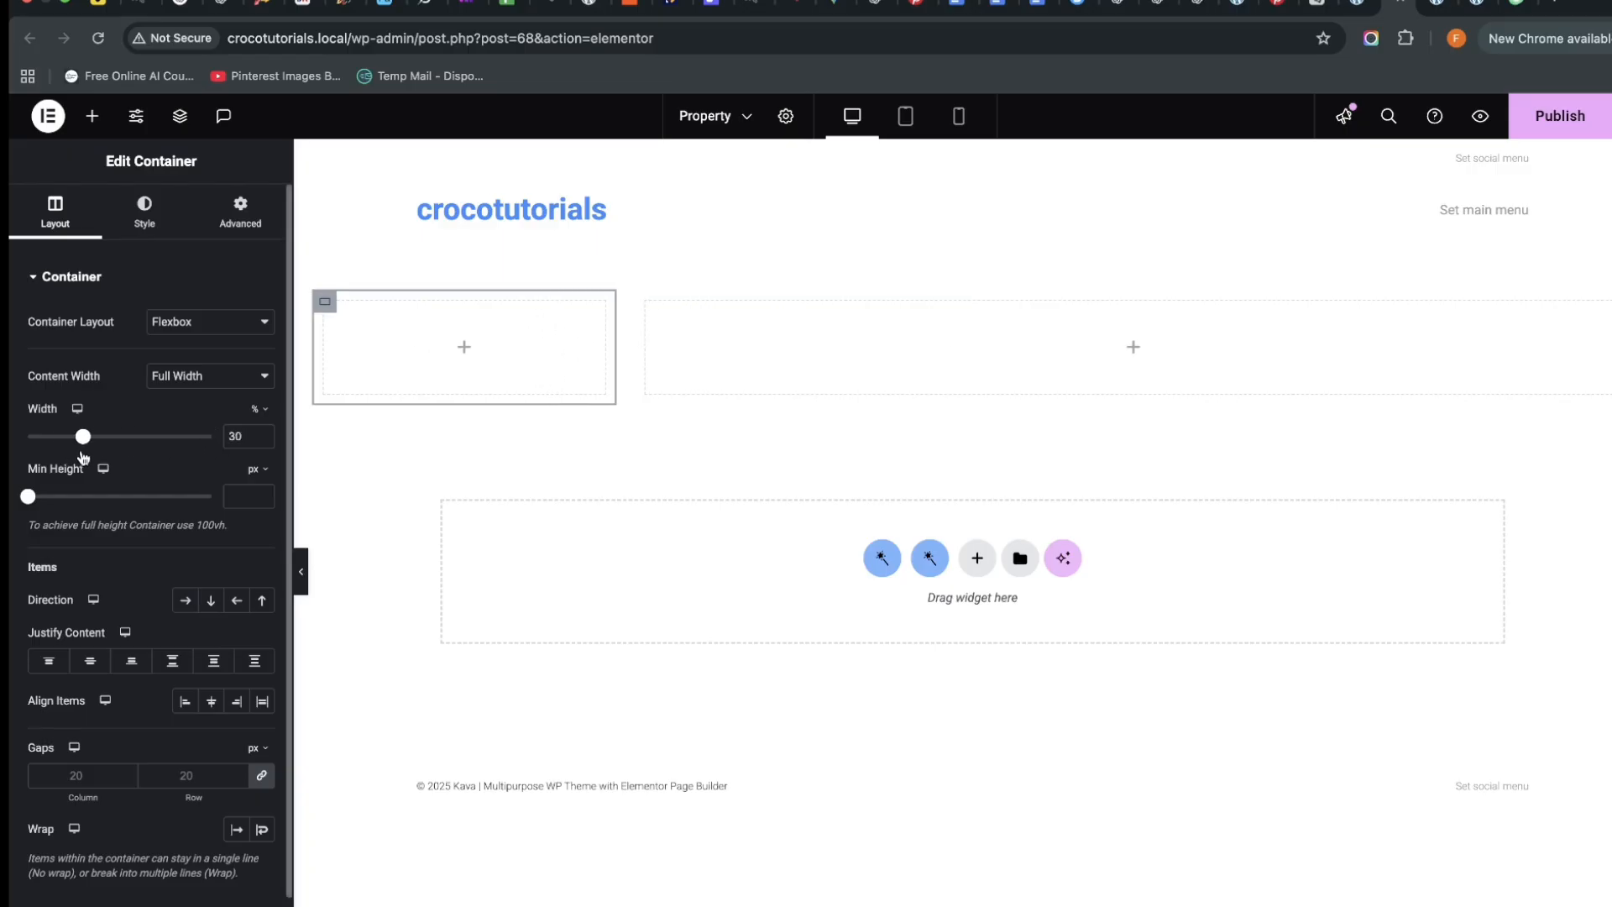
pyautogui.click(262, 441)
pyautogui.click(262, 441)
pyautogui.click(262, 441)
pyautogui.click(262, 440)
pyautogui.click(262, 440)
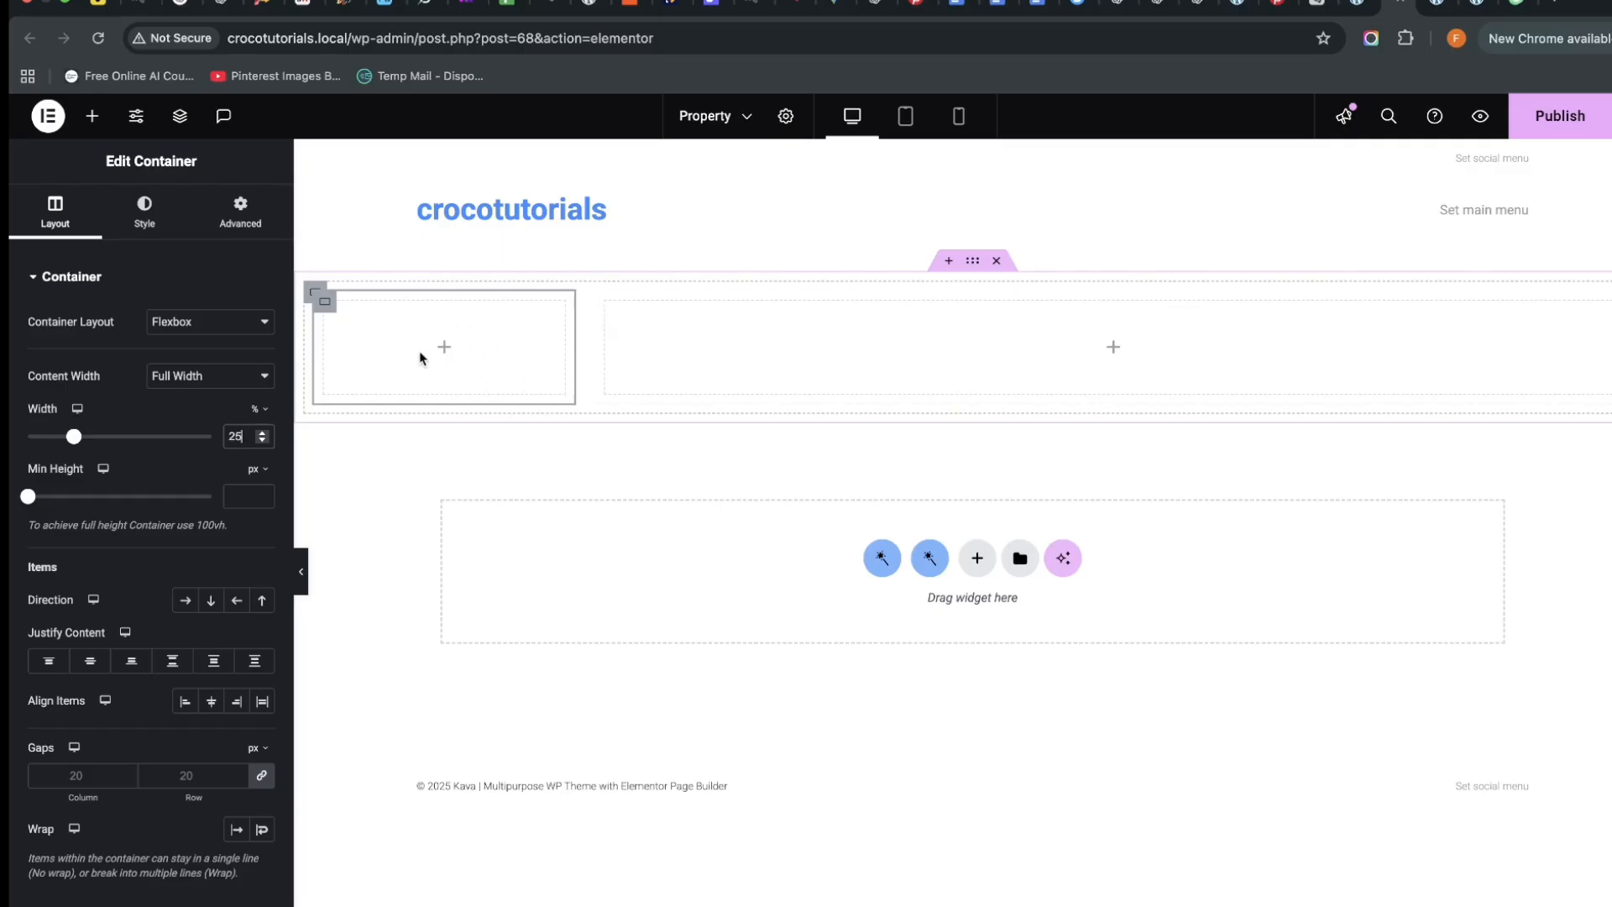
# Add a Listing Grid widget to the wider second container in the row
pyautogui.click(92, 116)
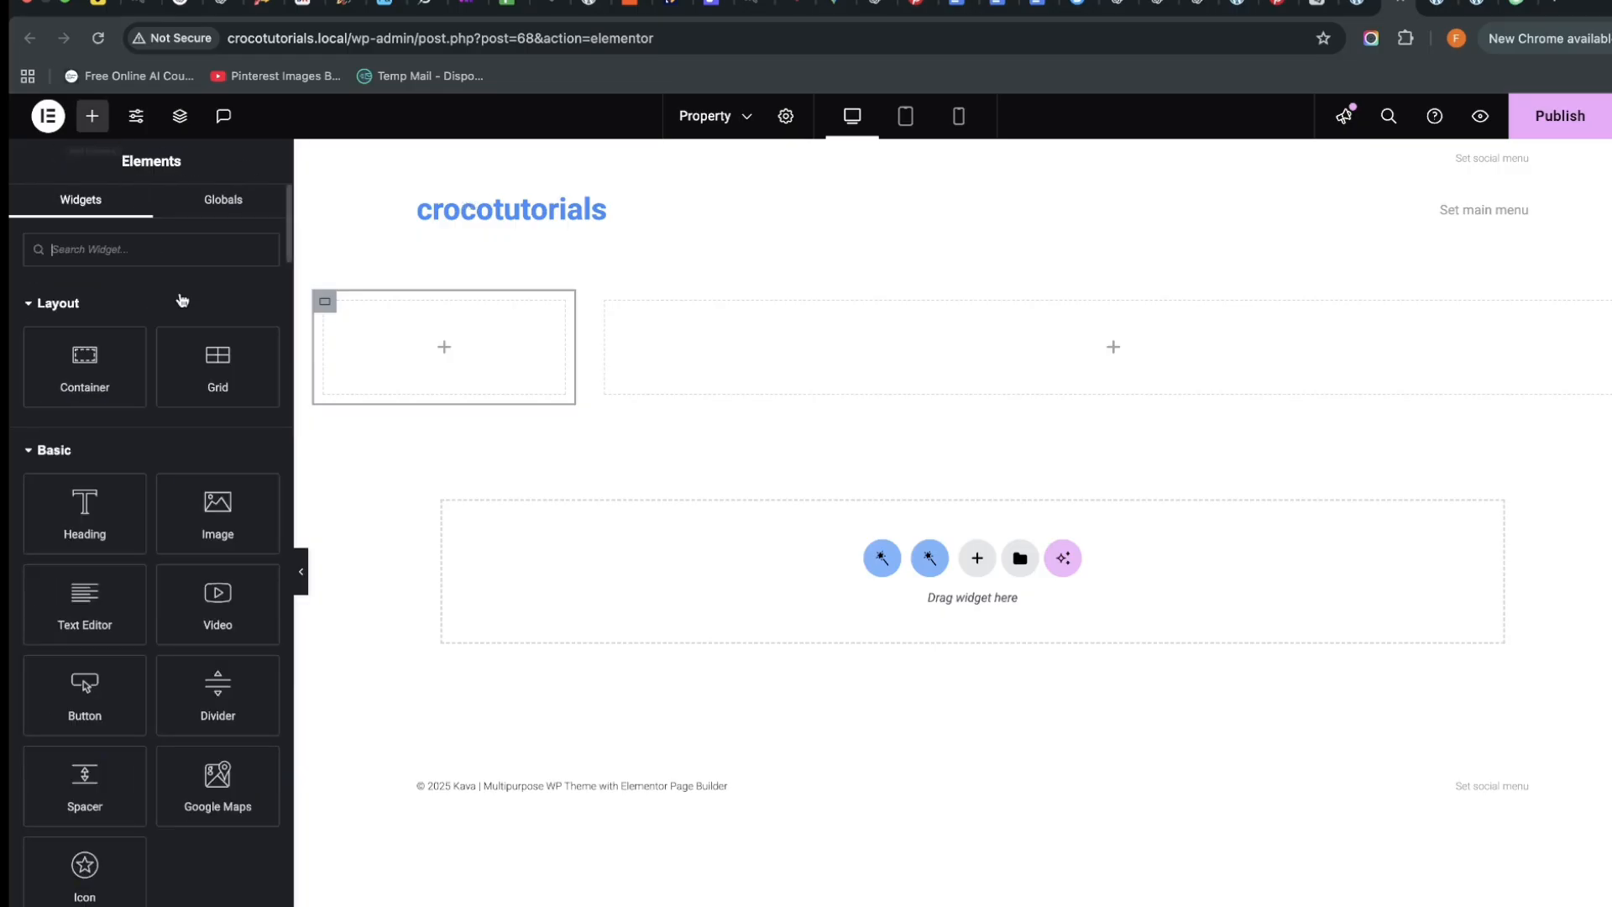
pyautogui.click(132, 250)
pyautogui.write('grid')
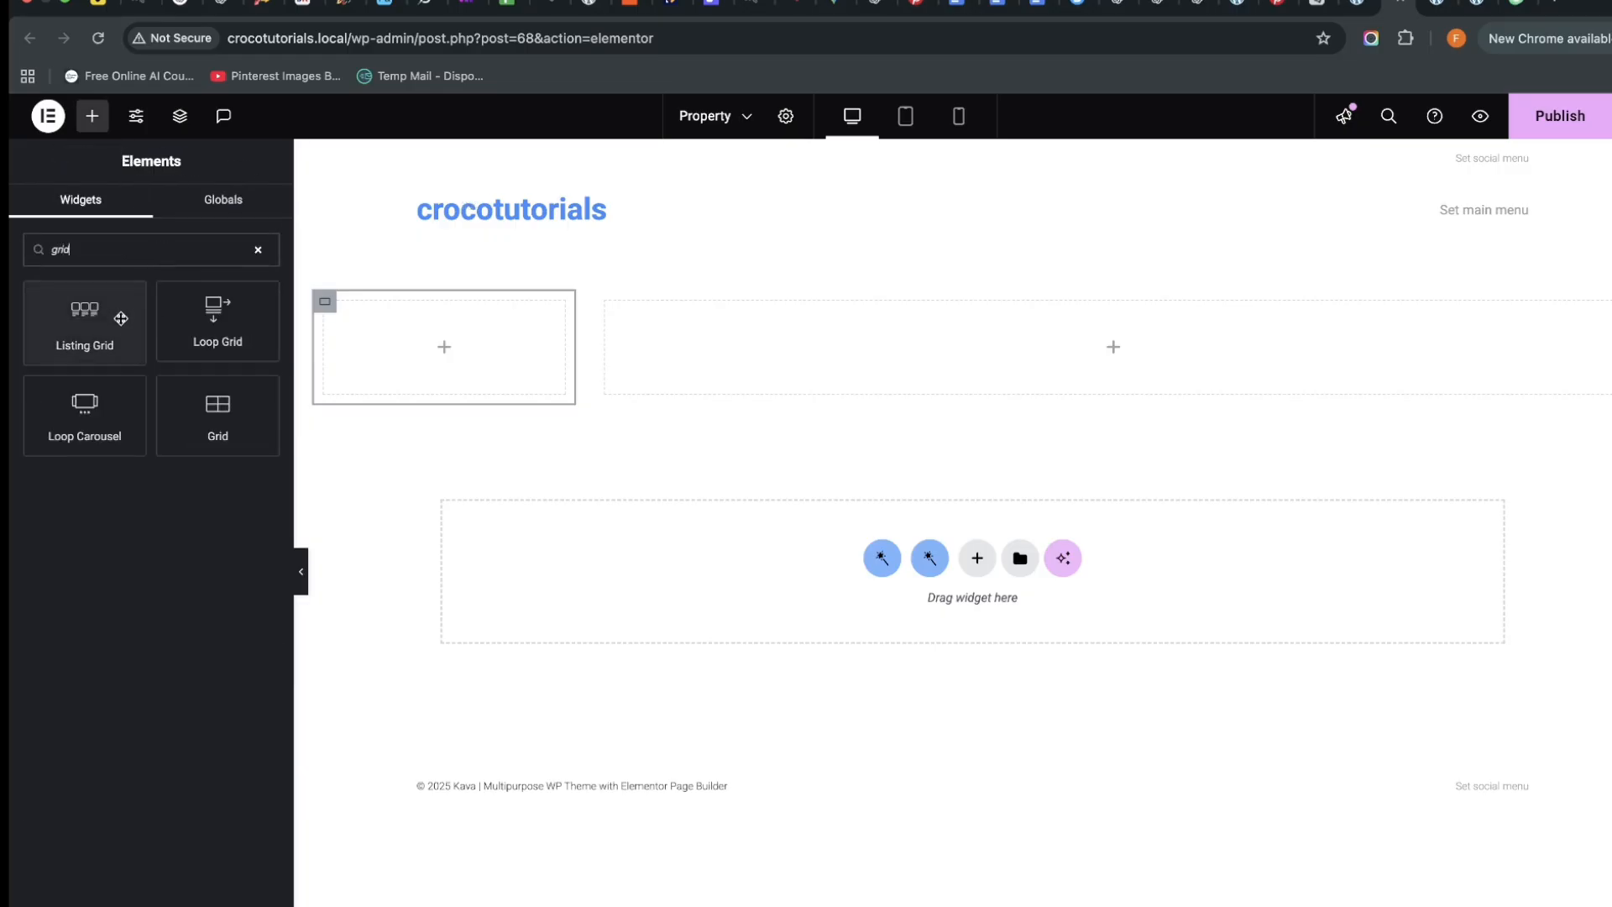
pyautogui.moveTo(118, 317); pyautogui.dragTo(1055, 379)
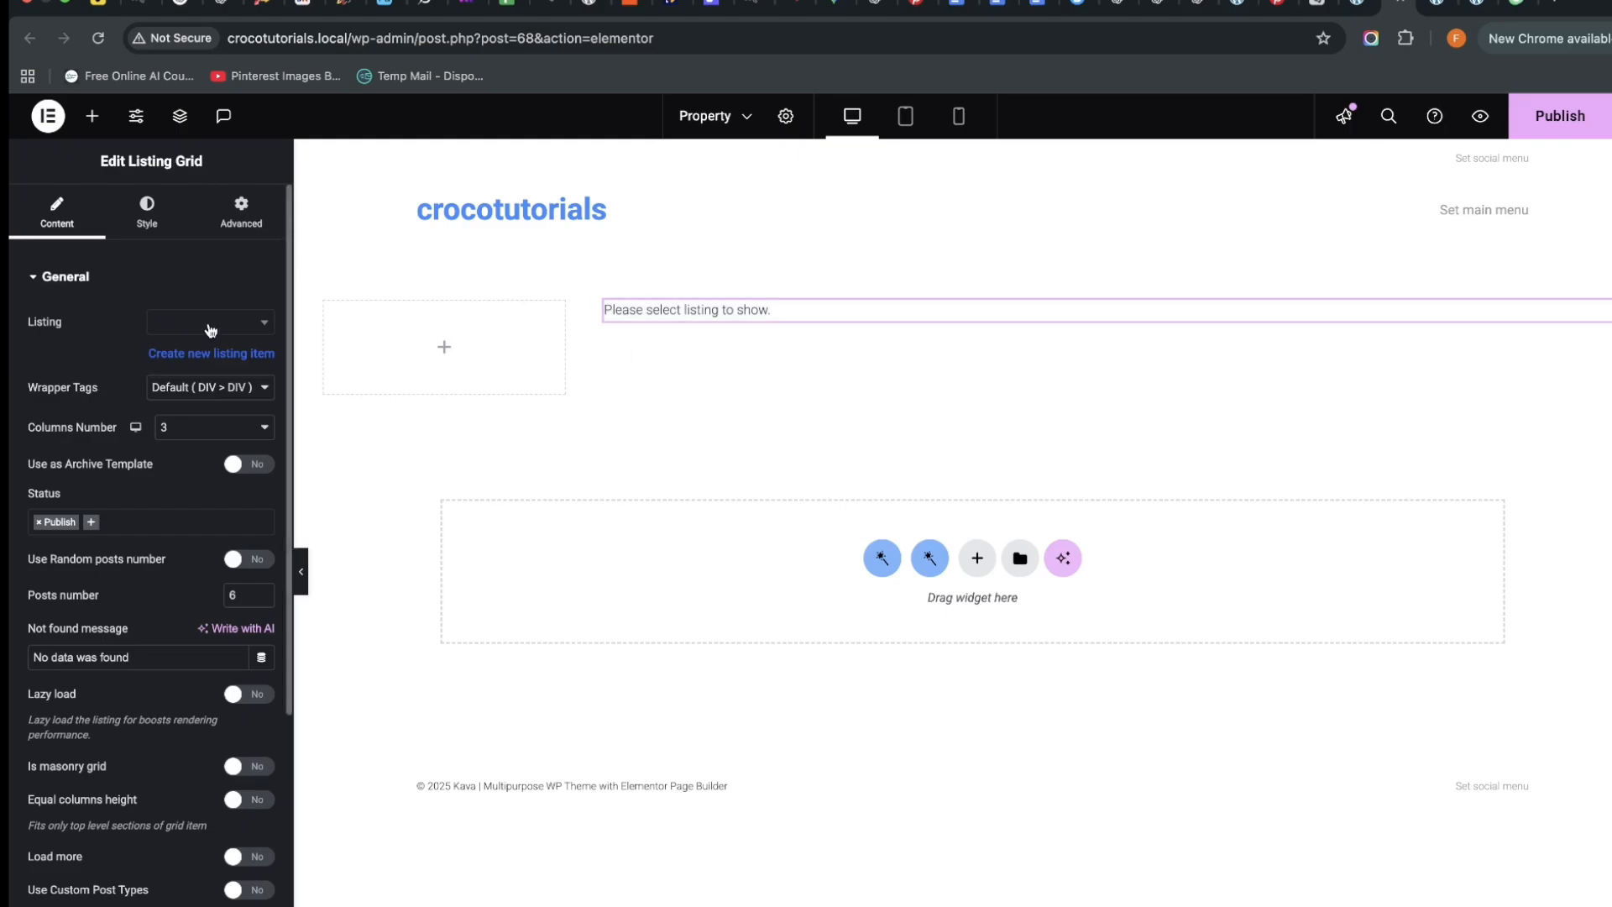
# Try to find a listing for the new grid by searching for "pr" and "grid"
pyautogui.click(210, 323)
pyautogui.write('pr')
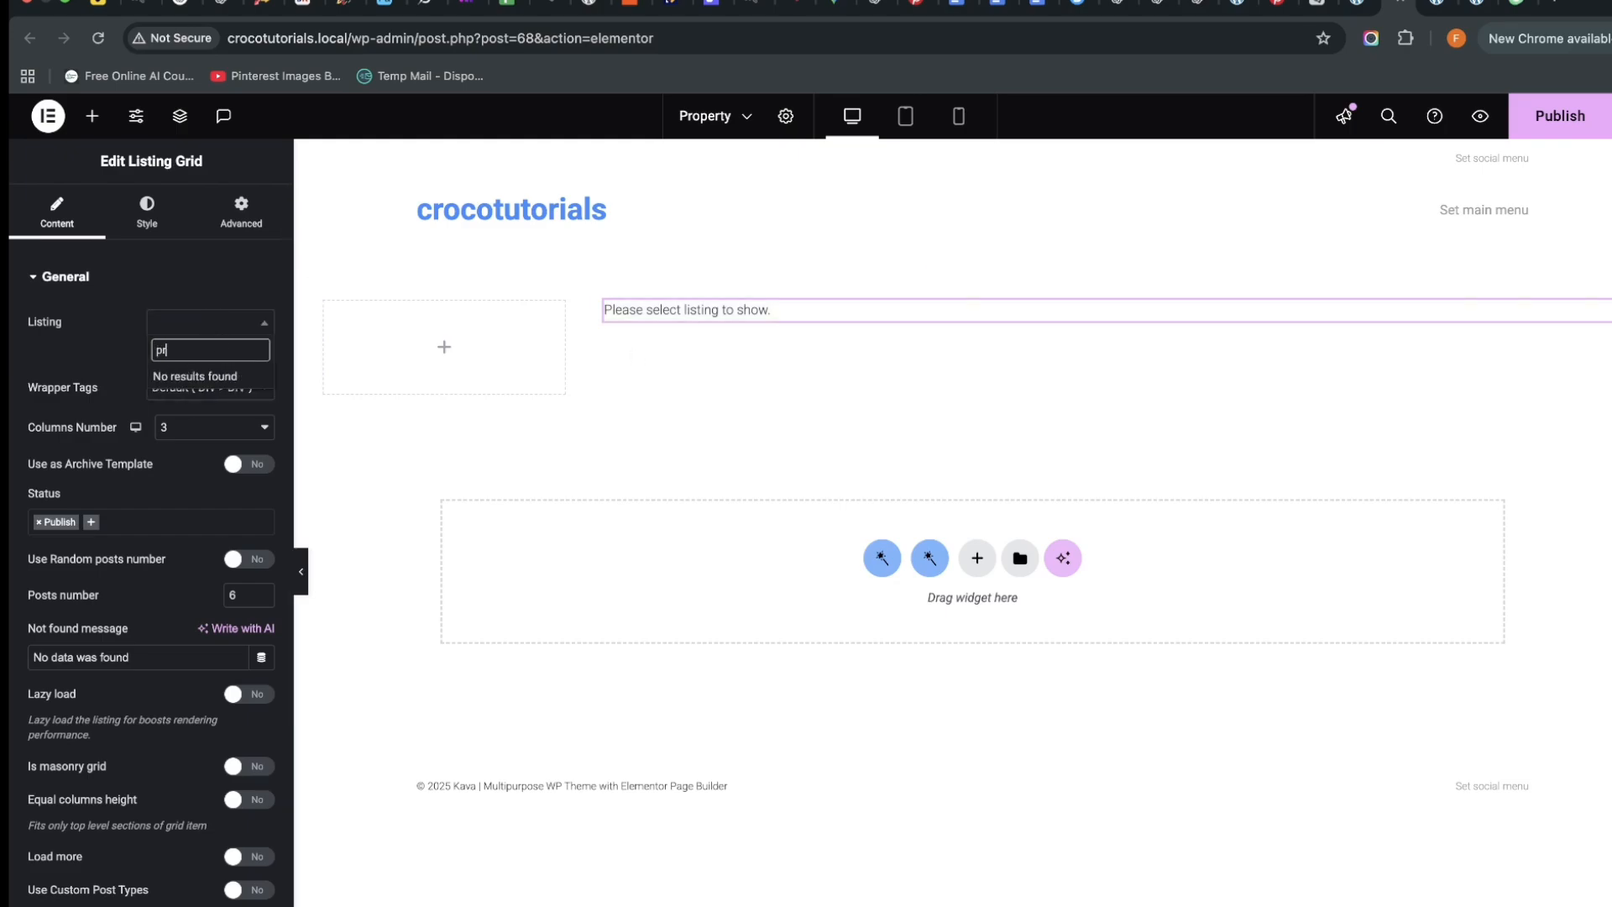
pyautogui.press('BackSpace')
pyautogui.press('BackSpace')
pyautogui.press('BackSpace')
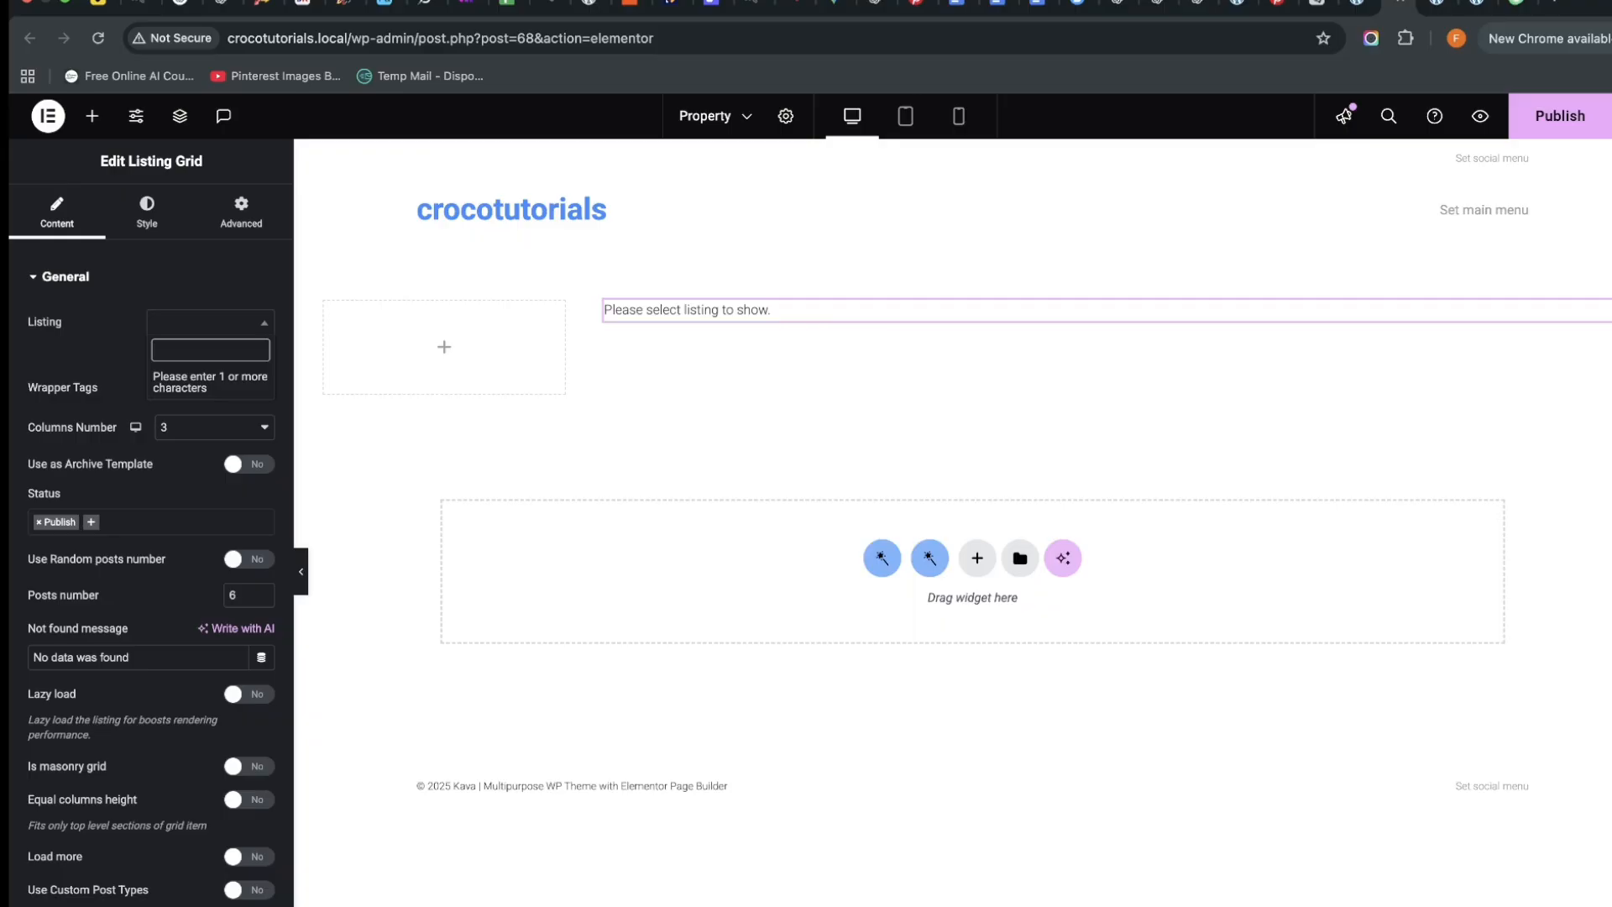
pyautogui.write('grid')
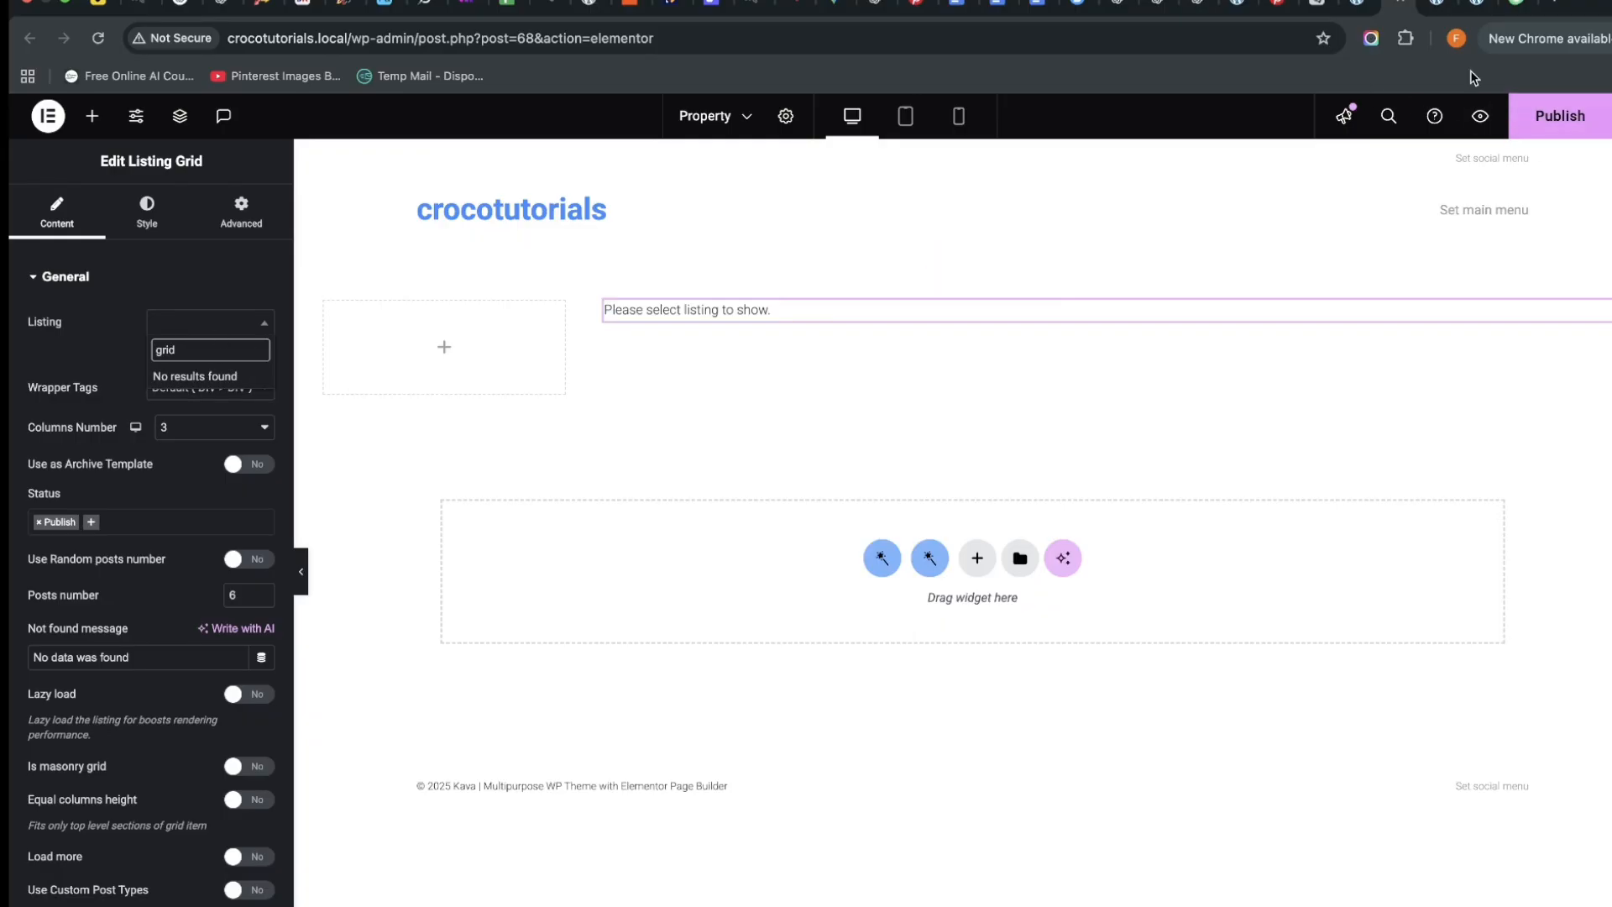
# Open the site's home page for editing in Elementor and copy the Listing Grid under Featured Listings
pyautogui.click(1324, 5)
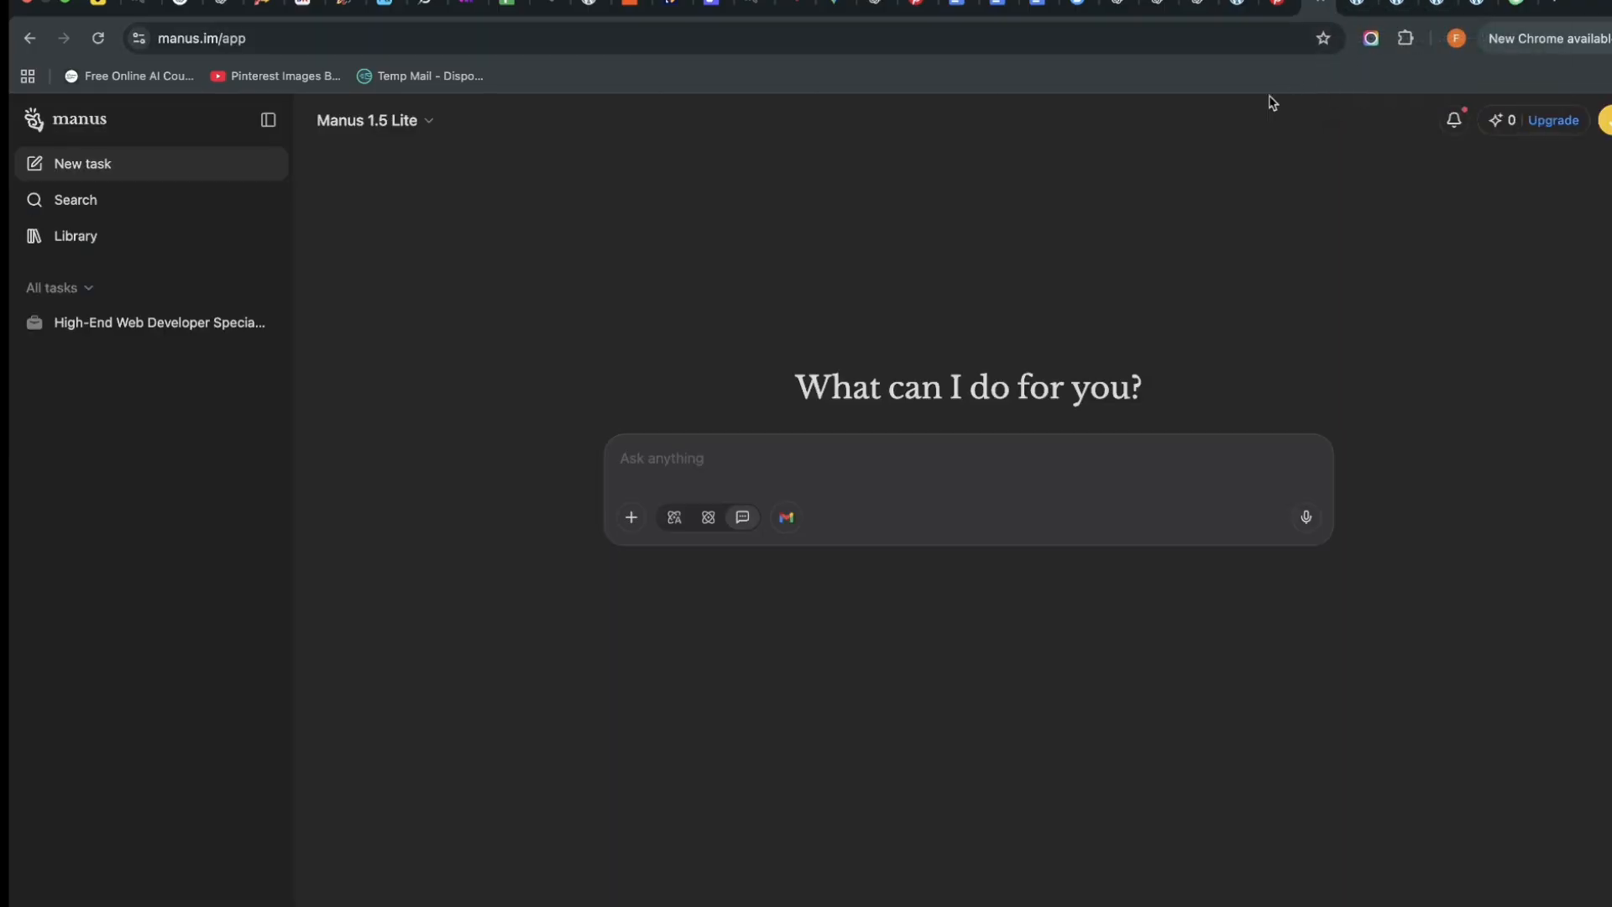
pyautogui.click(1477, 5)
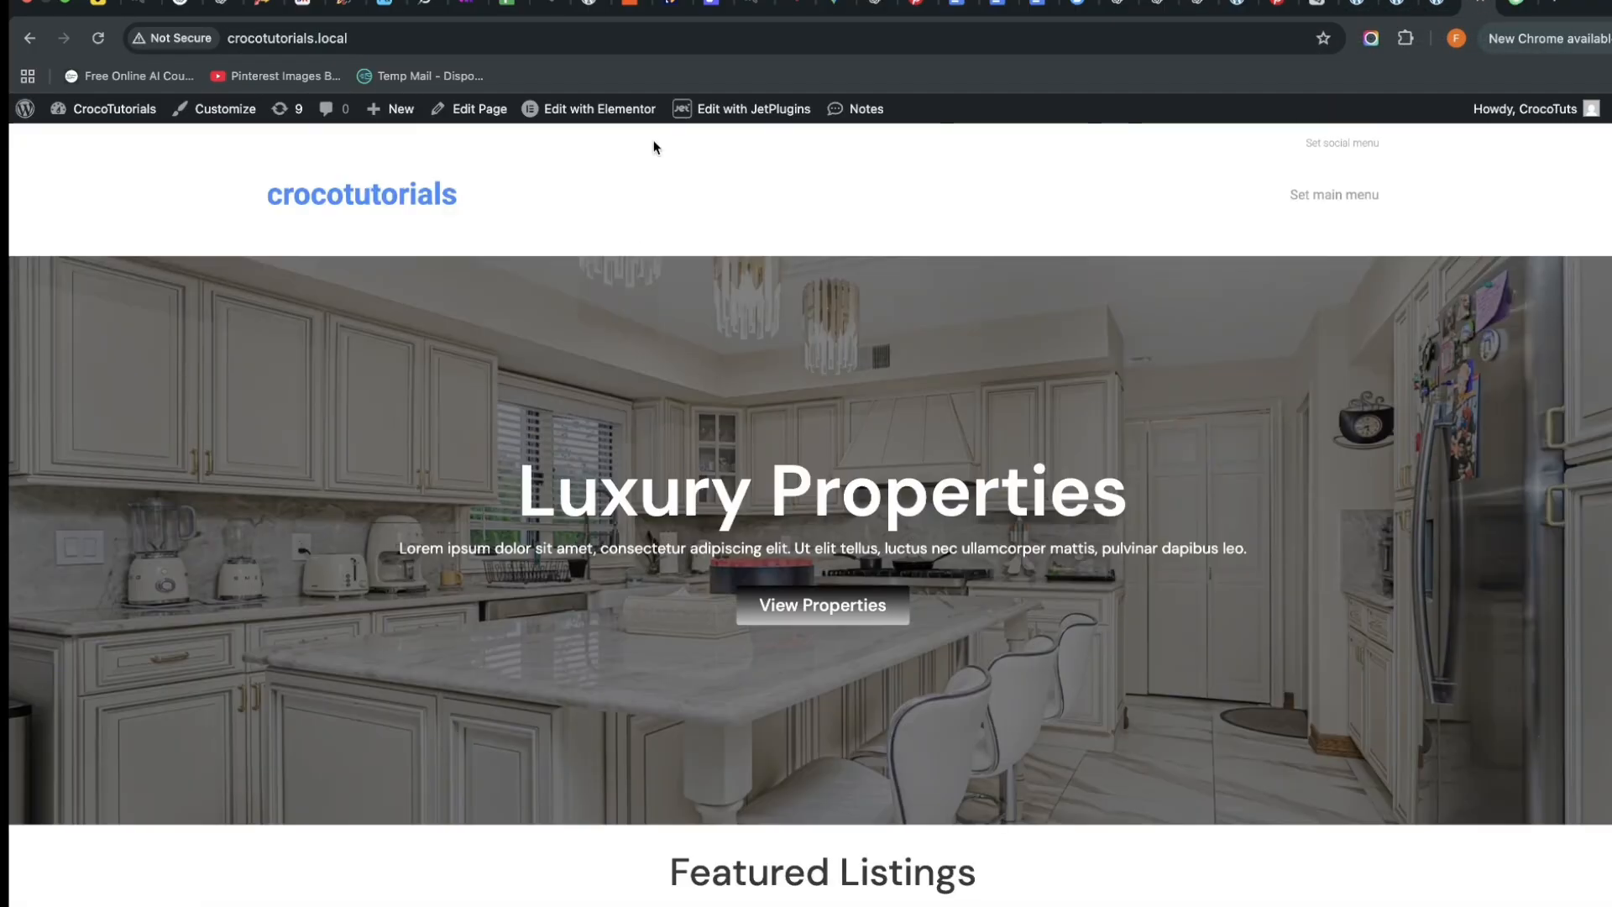
pyautogui.click(599, 108)
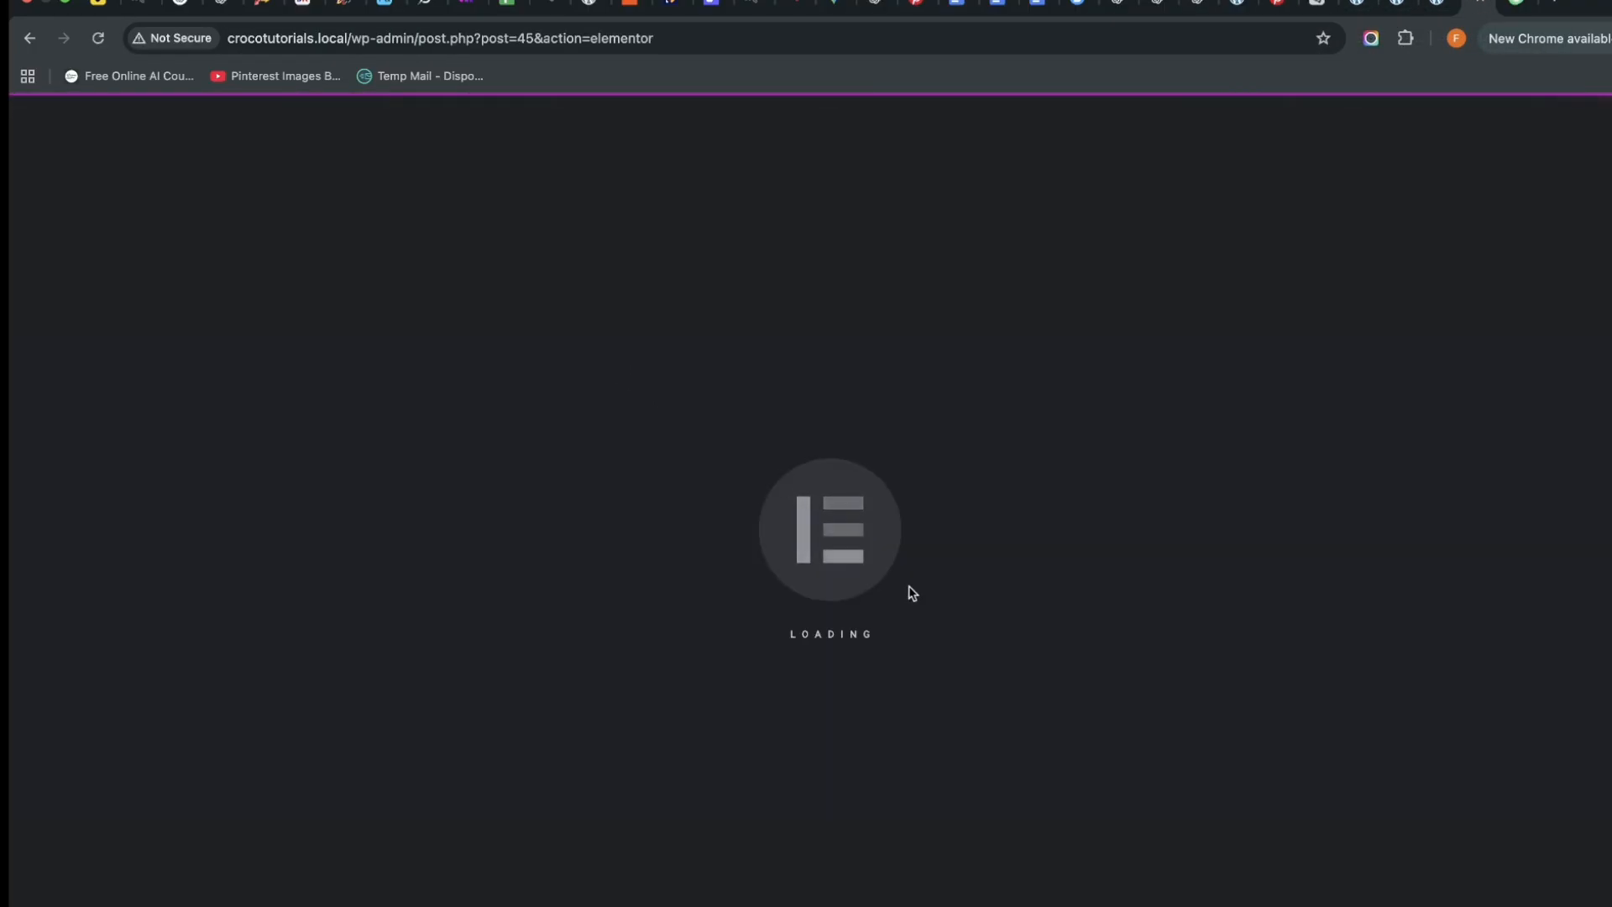
pyautogui.scroll(-9, 1056, 722)
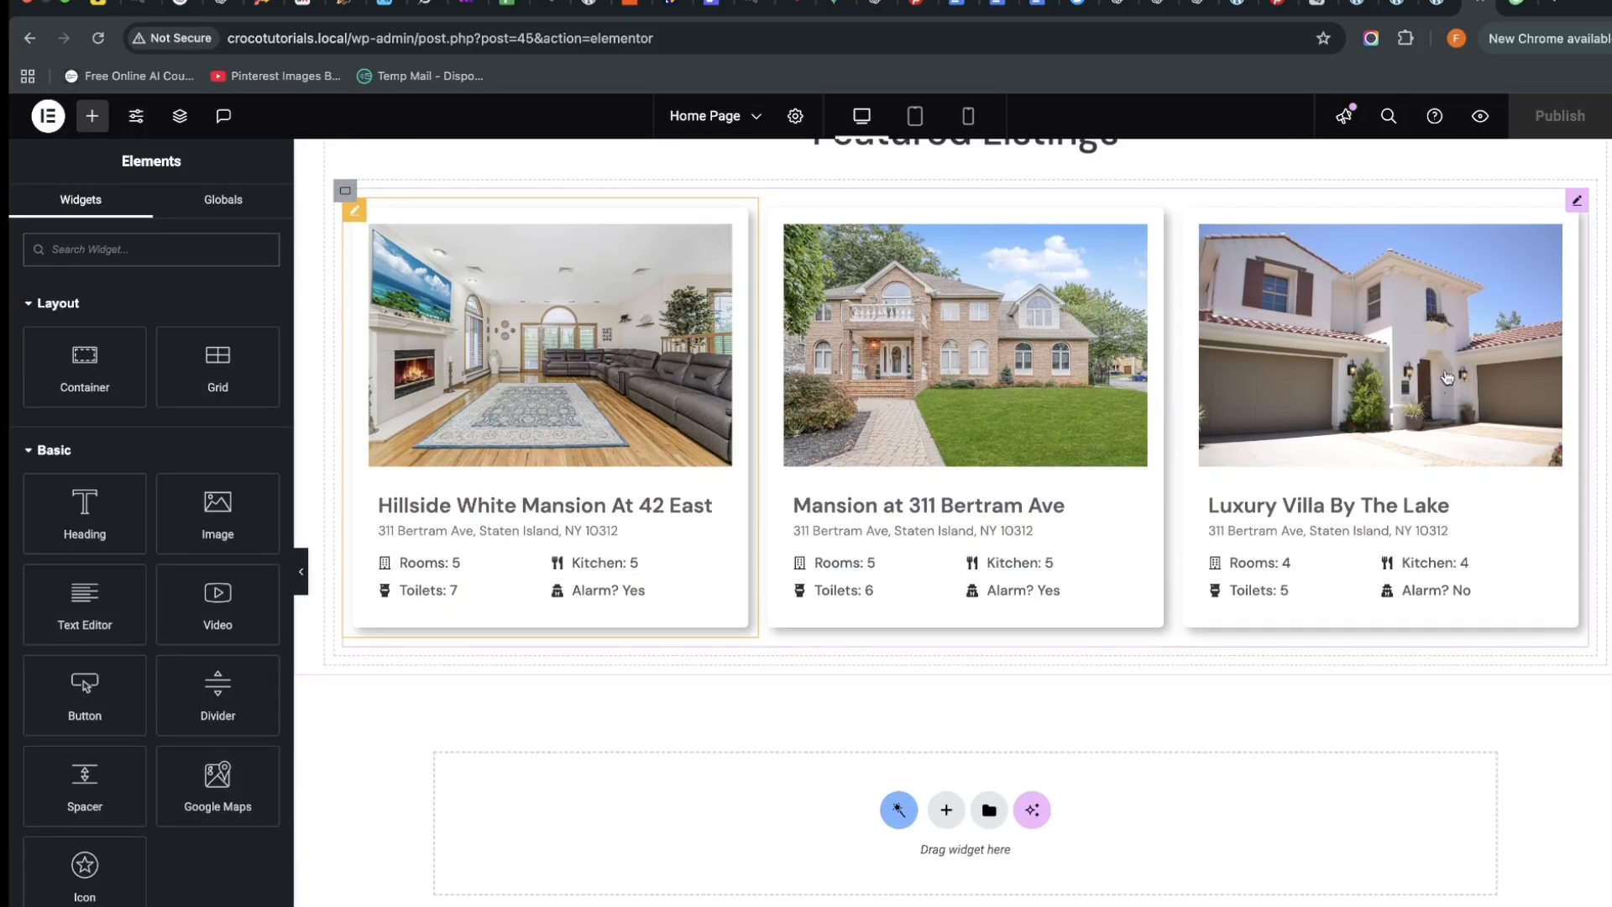
pyautogui.click(1578, 199)
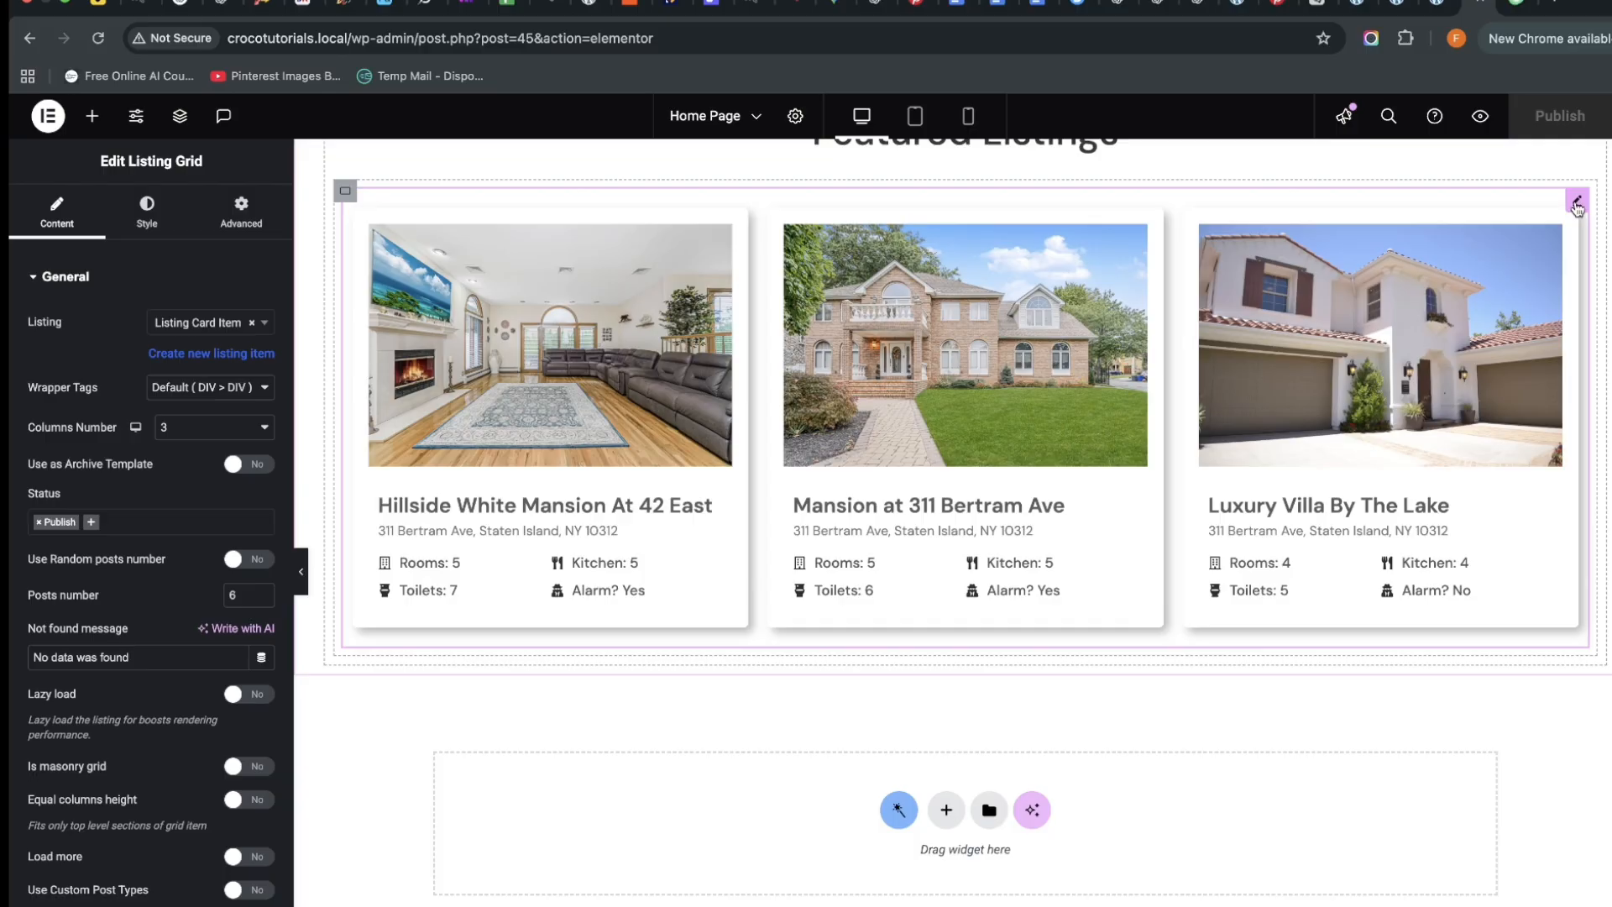
pyautogui.rightClick(1577, 208)
pyautogui.click(1466, 307)
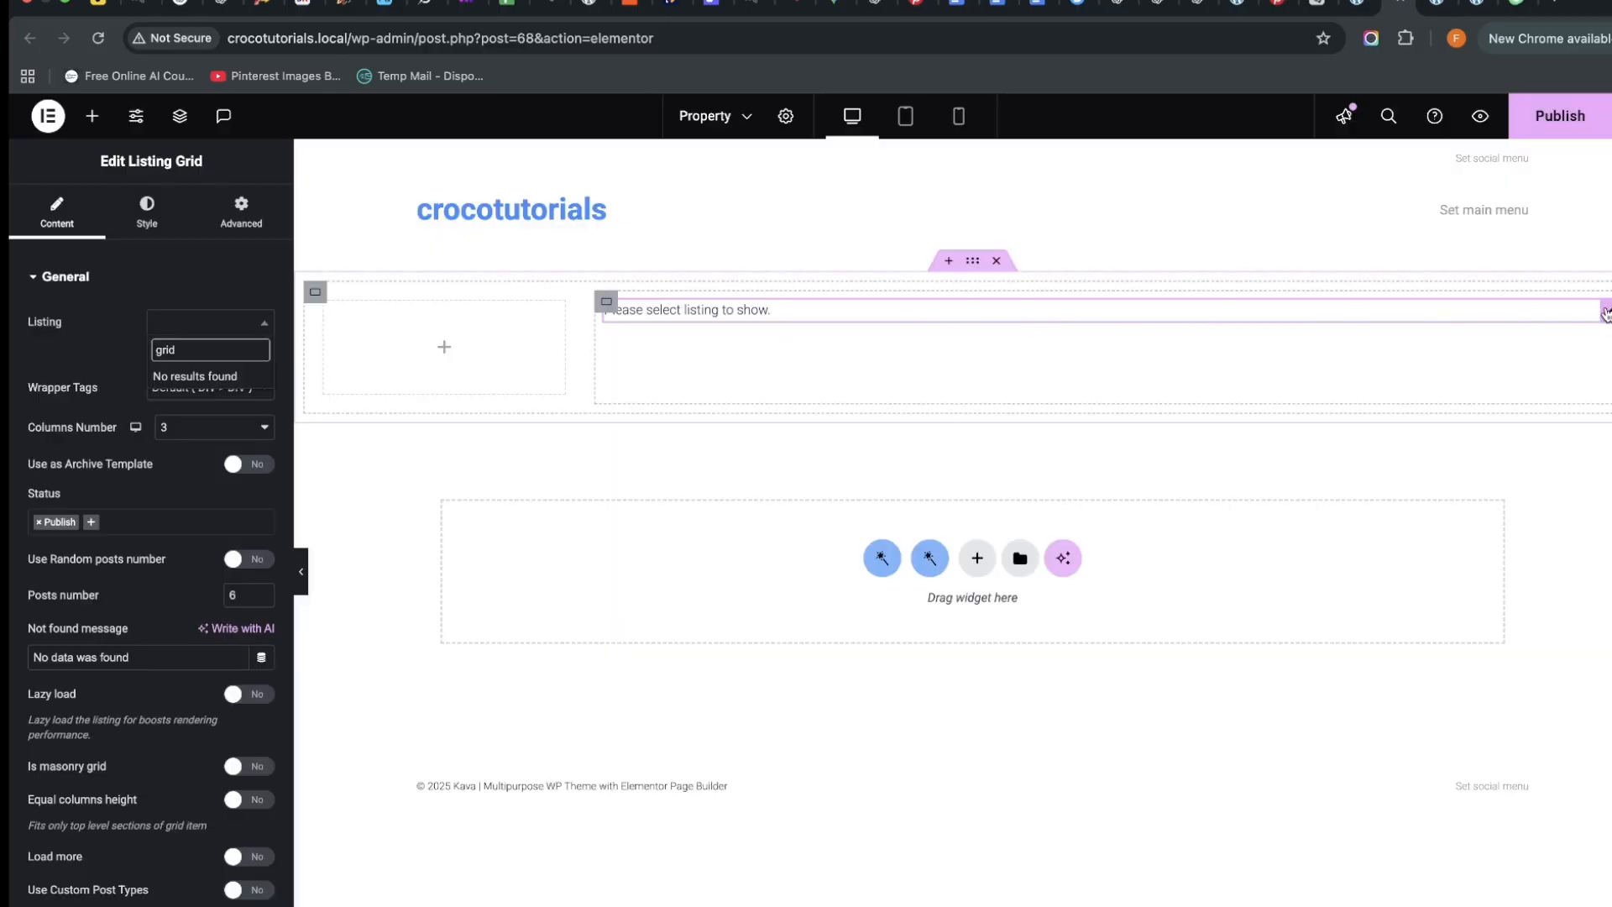
# Replace the empty Listing Grid in the Property page's second container with the copied home page grid
pyautogui.rightClick(1606, 312)
pyautogui.click(1471, 734)
pyautogui.rightClick(874, 334)
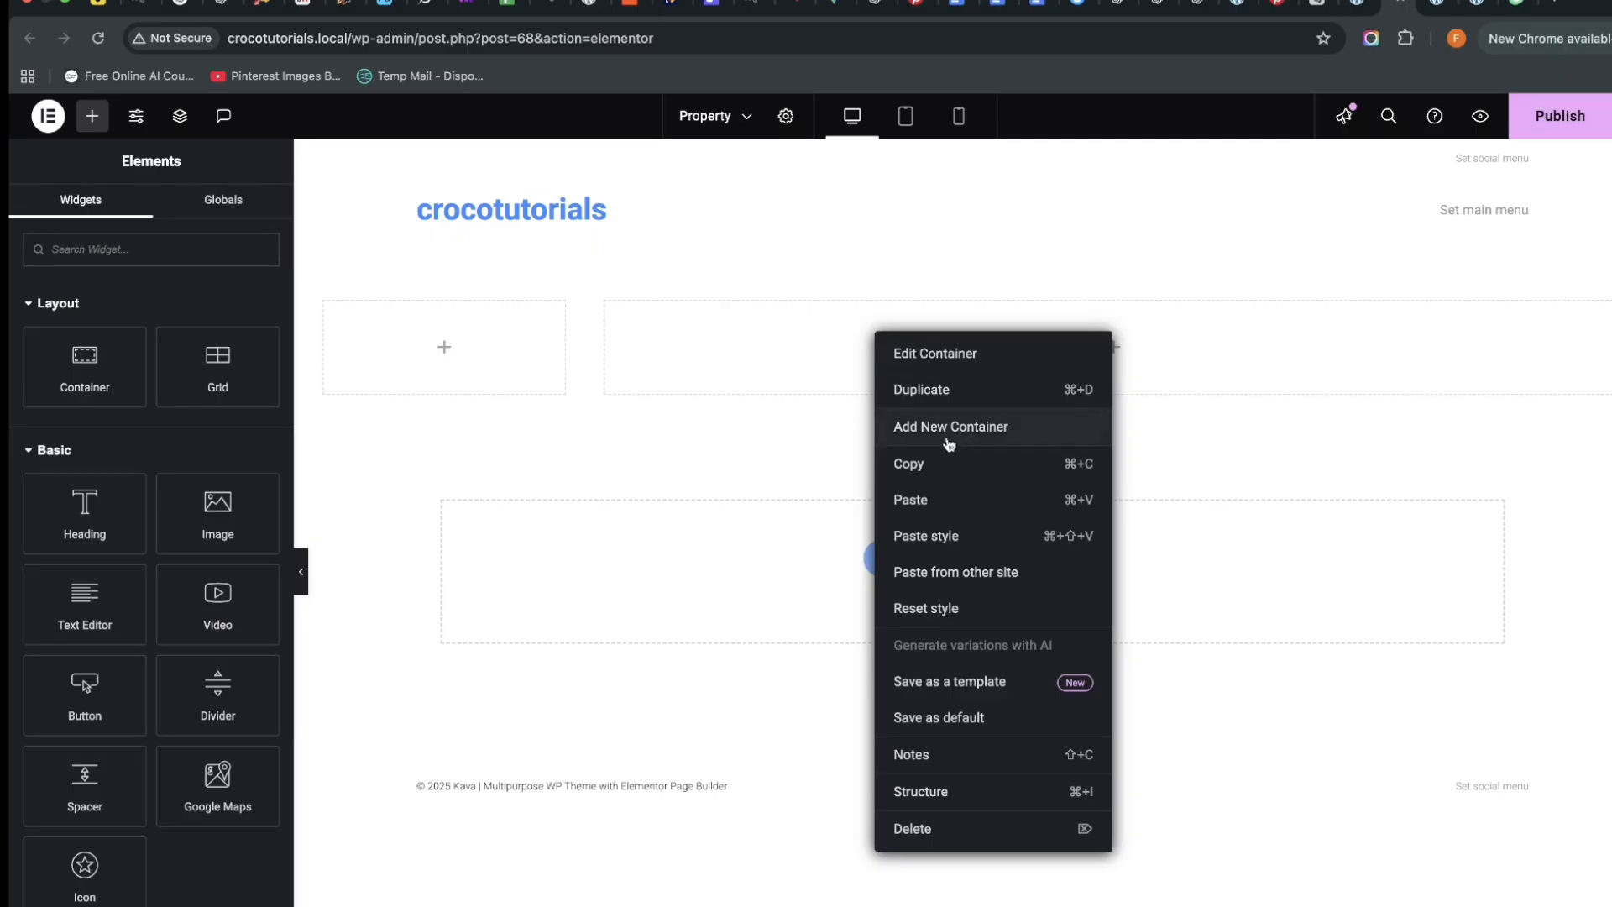
pyautogui.click(918, 499)
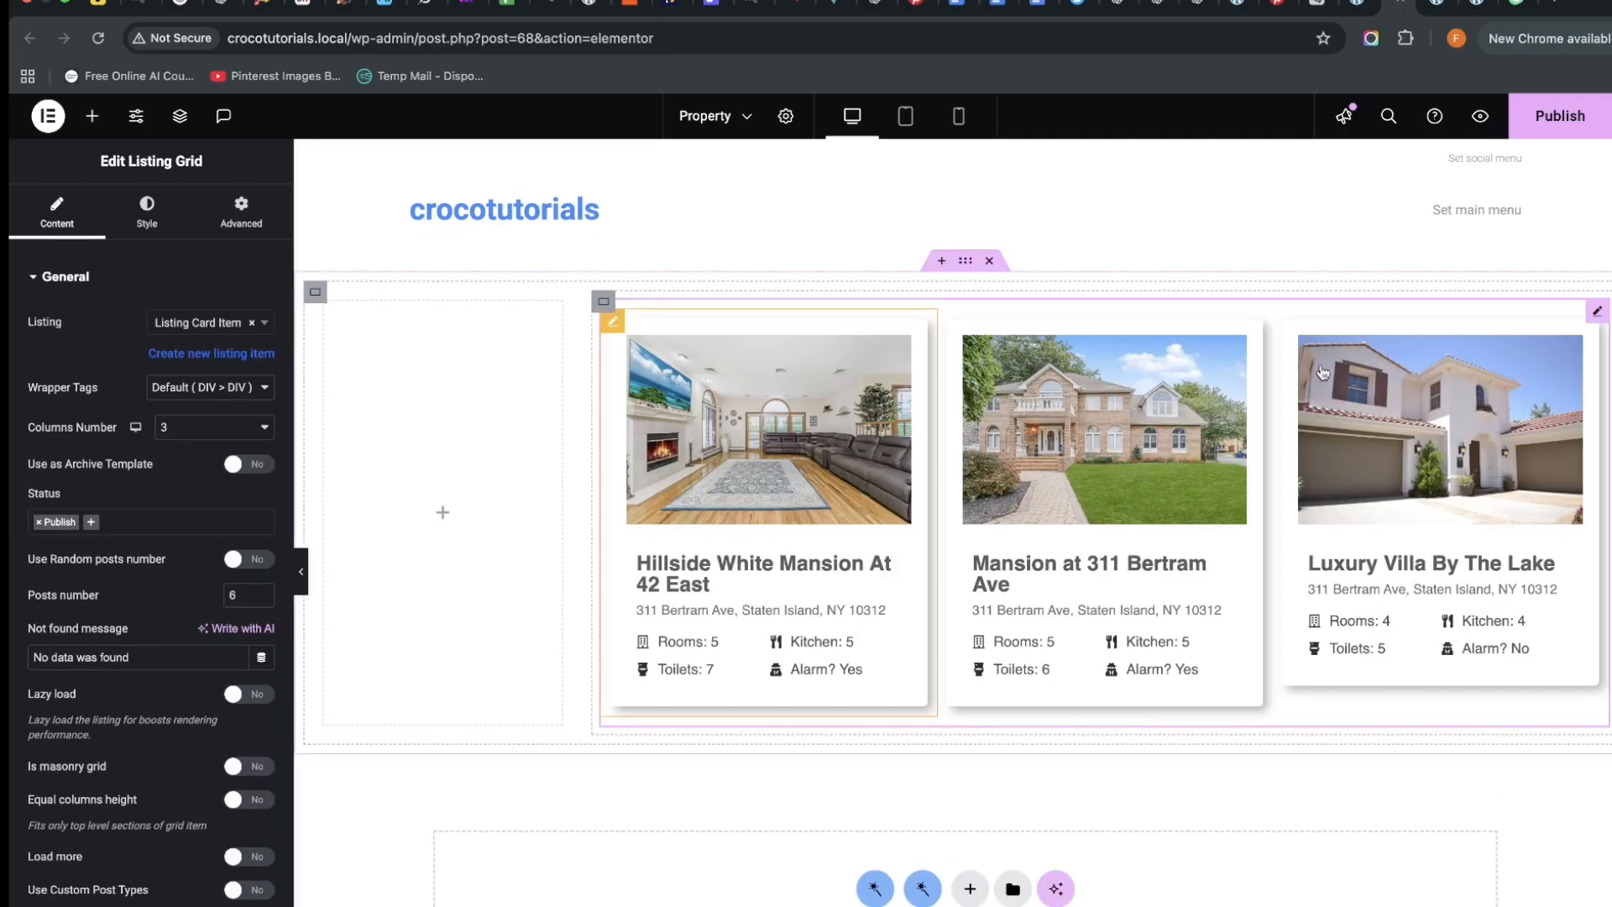
# Reduce the empty first container's width to 20% and check the full-width layout before and after the change
pyautogui.click(300, 572)
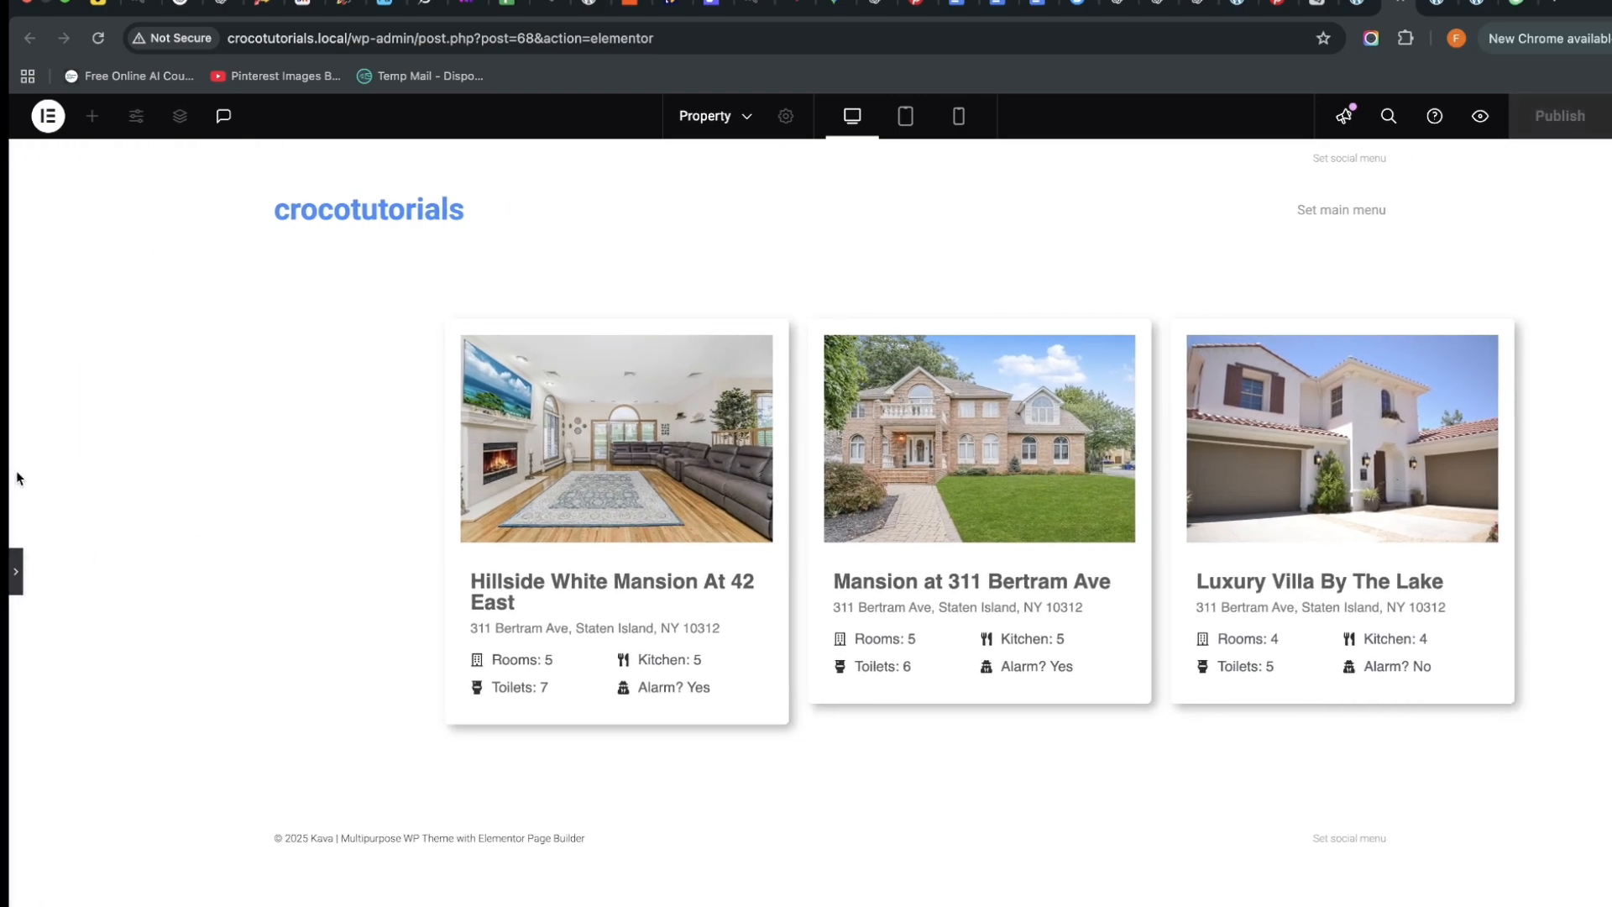
pyautogui.click(15, 576)
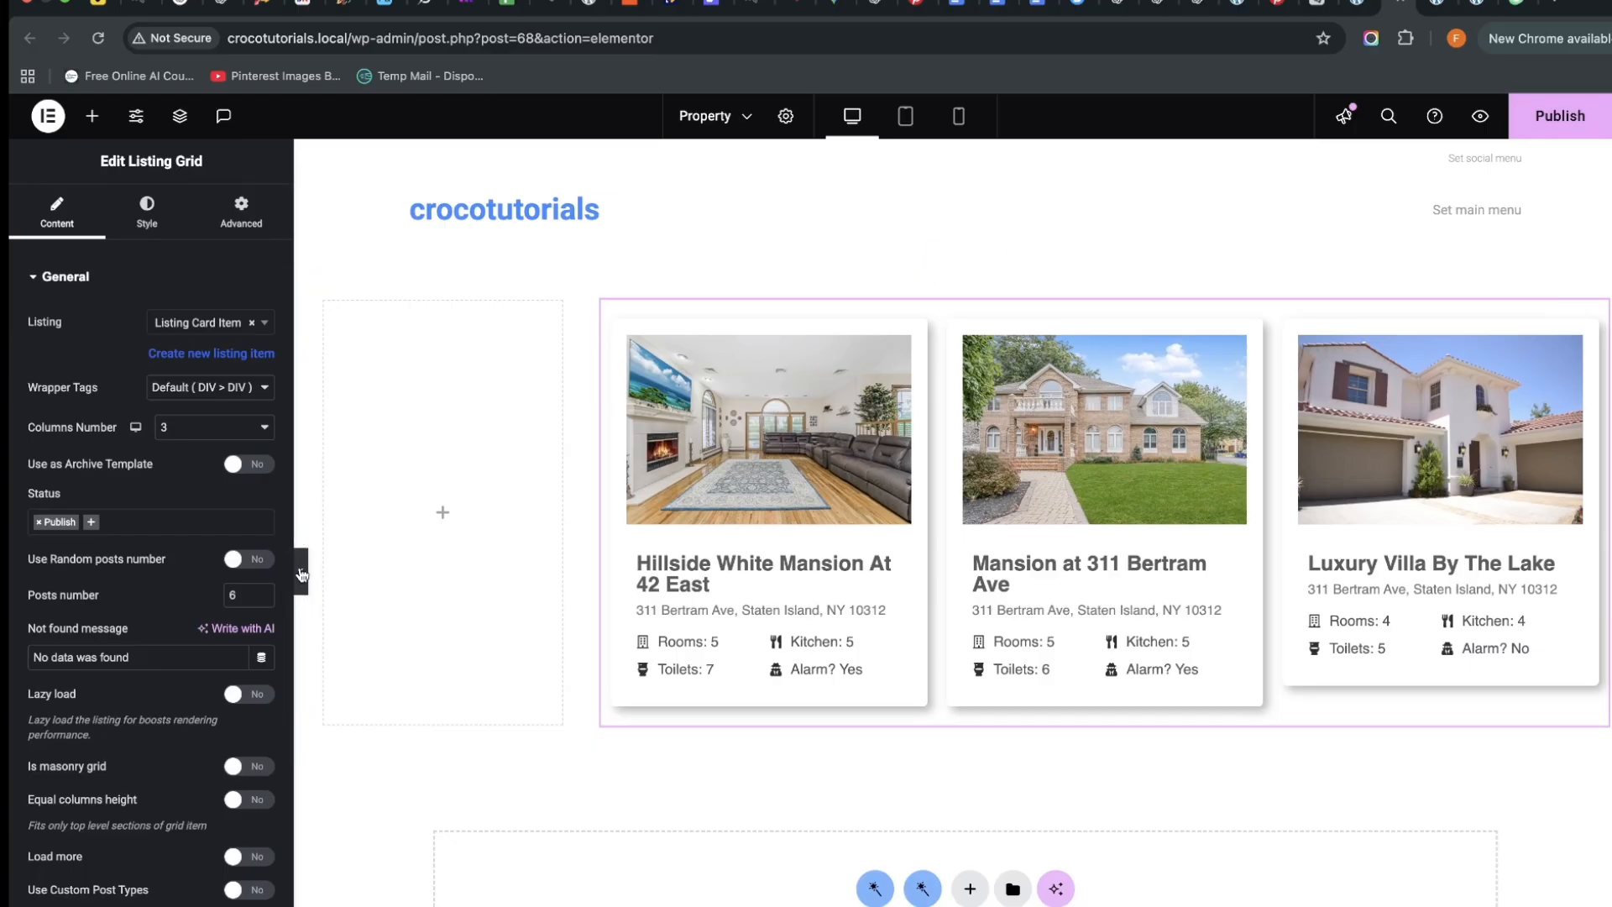
pyautogui.click(323, 300)
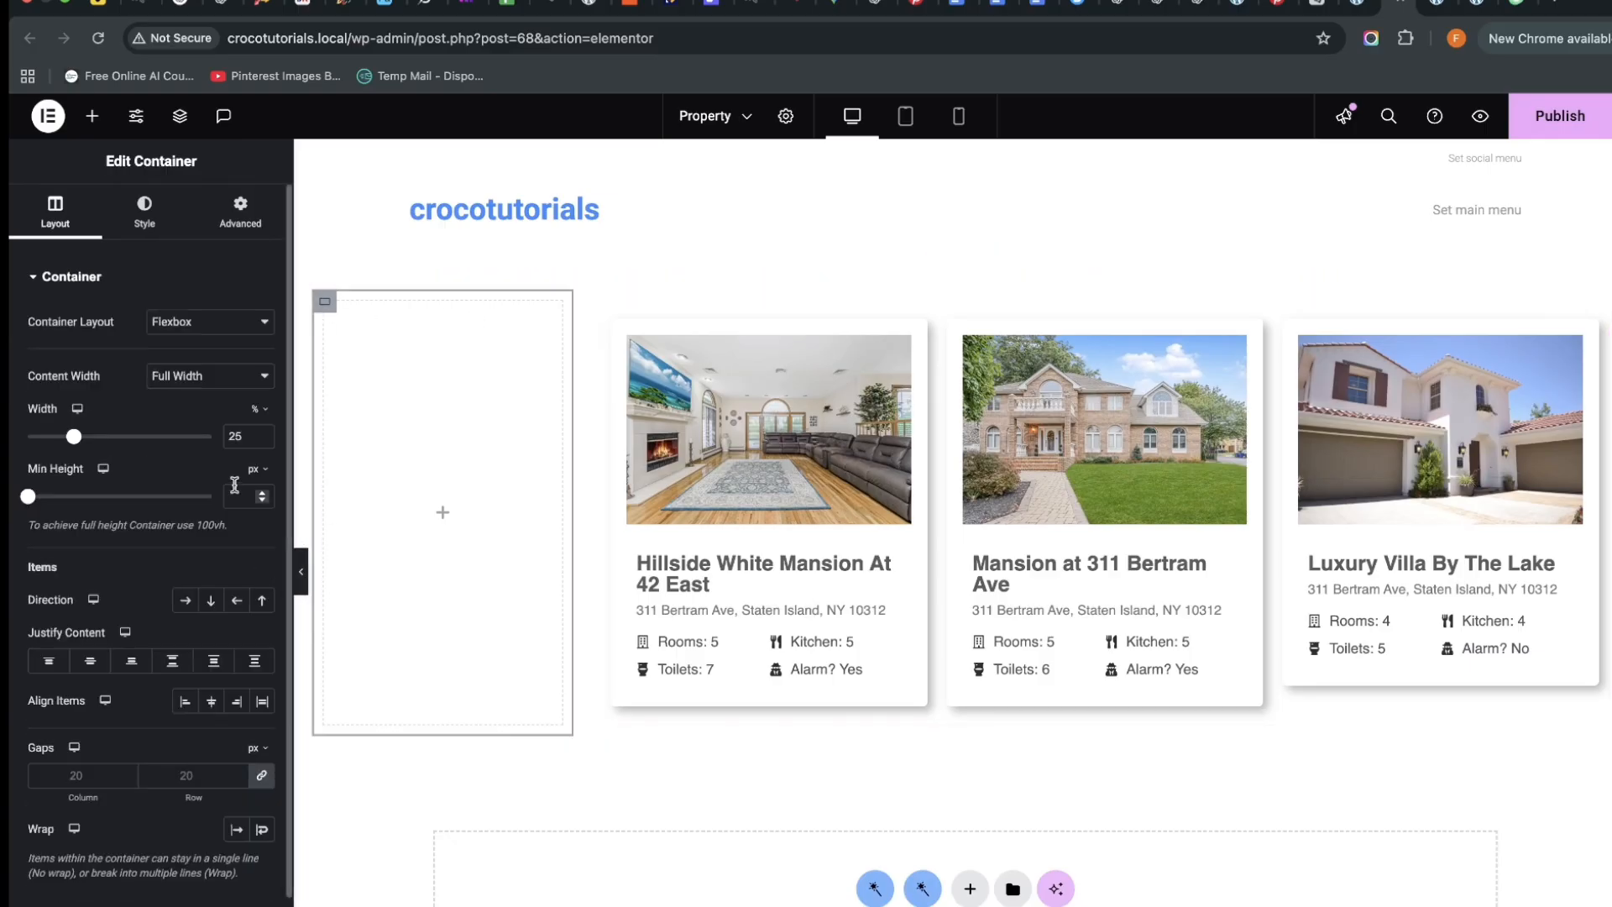
pyautogui.click(264, 441)
pyautogui.click(265, 441)
pyautogui.click(265, 442)
pyautogui.click(265, 441)
pyautogui.click(264, 442)
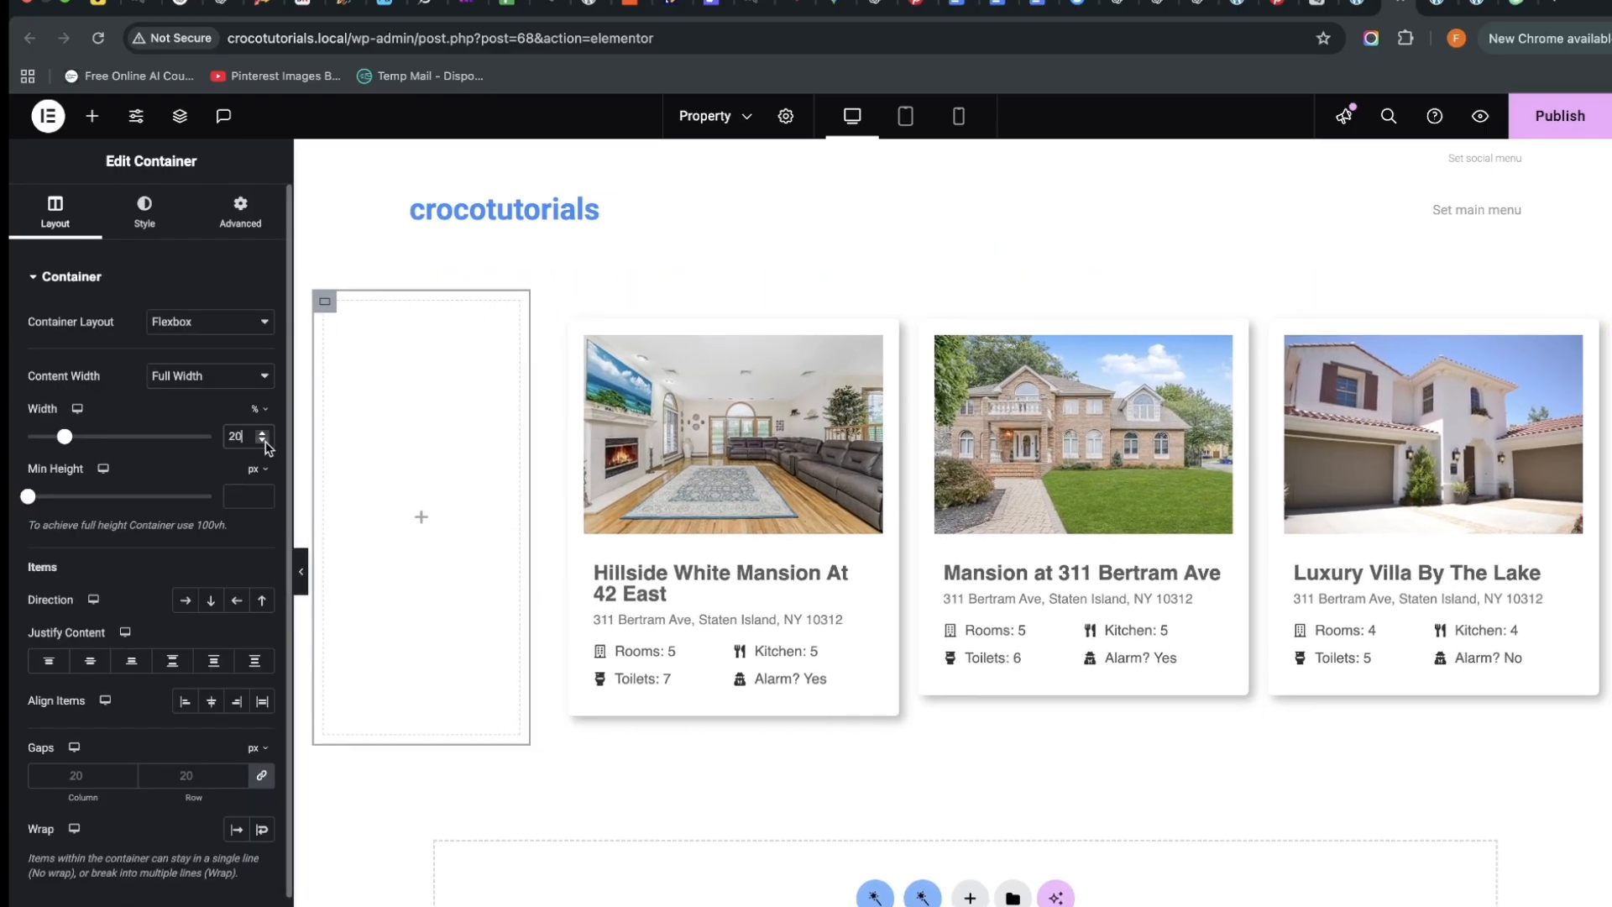
pyautogui.click(301, 572)
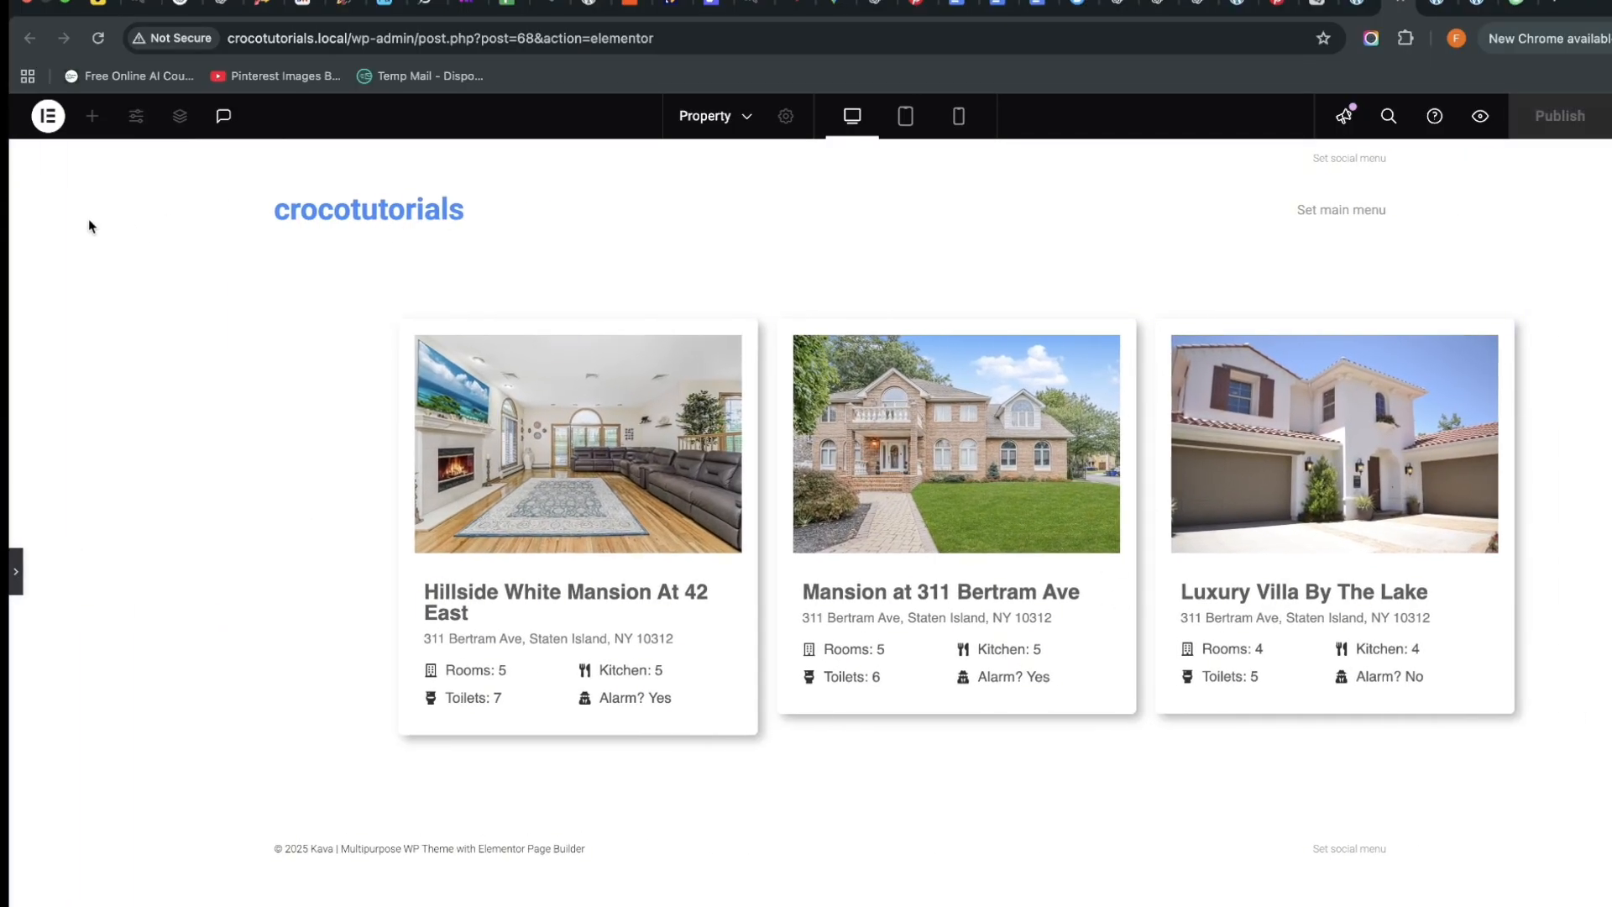
pyautogui.click(16, 572)
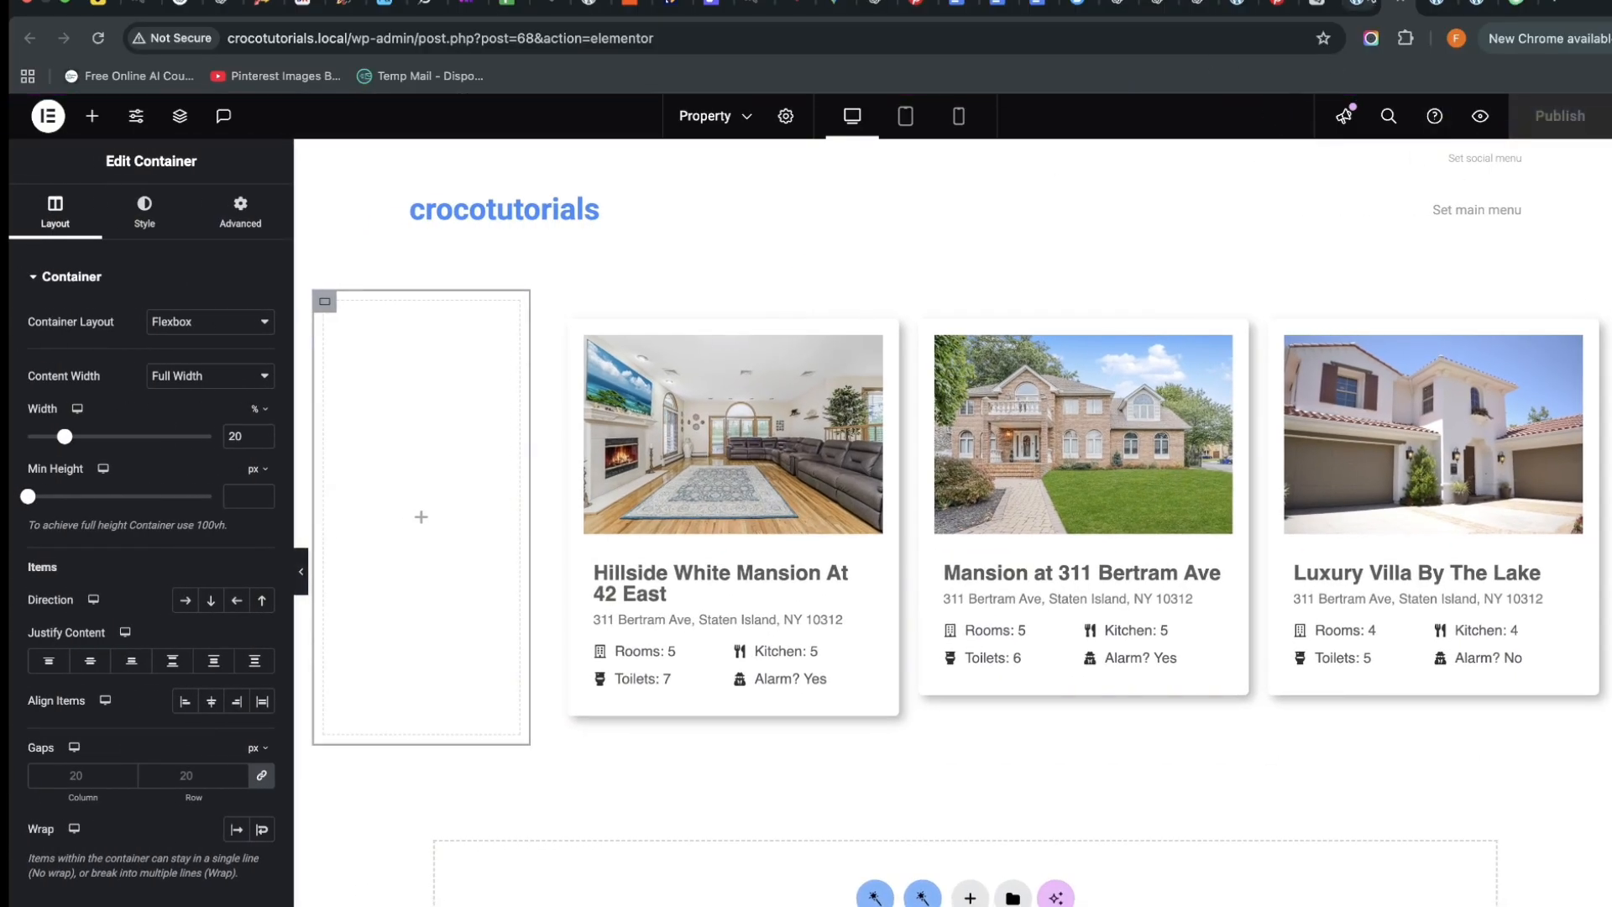
# Review the general settings and meta fields of the Properties post type in JetEngine
pyautogui.click(1362, 8)
pyautogui.scroll(-10, 586, 537)
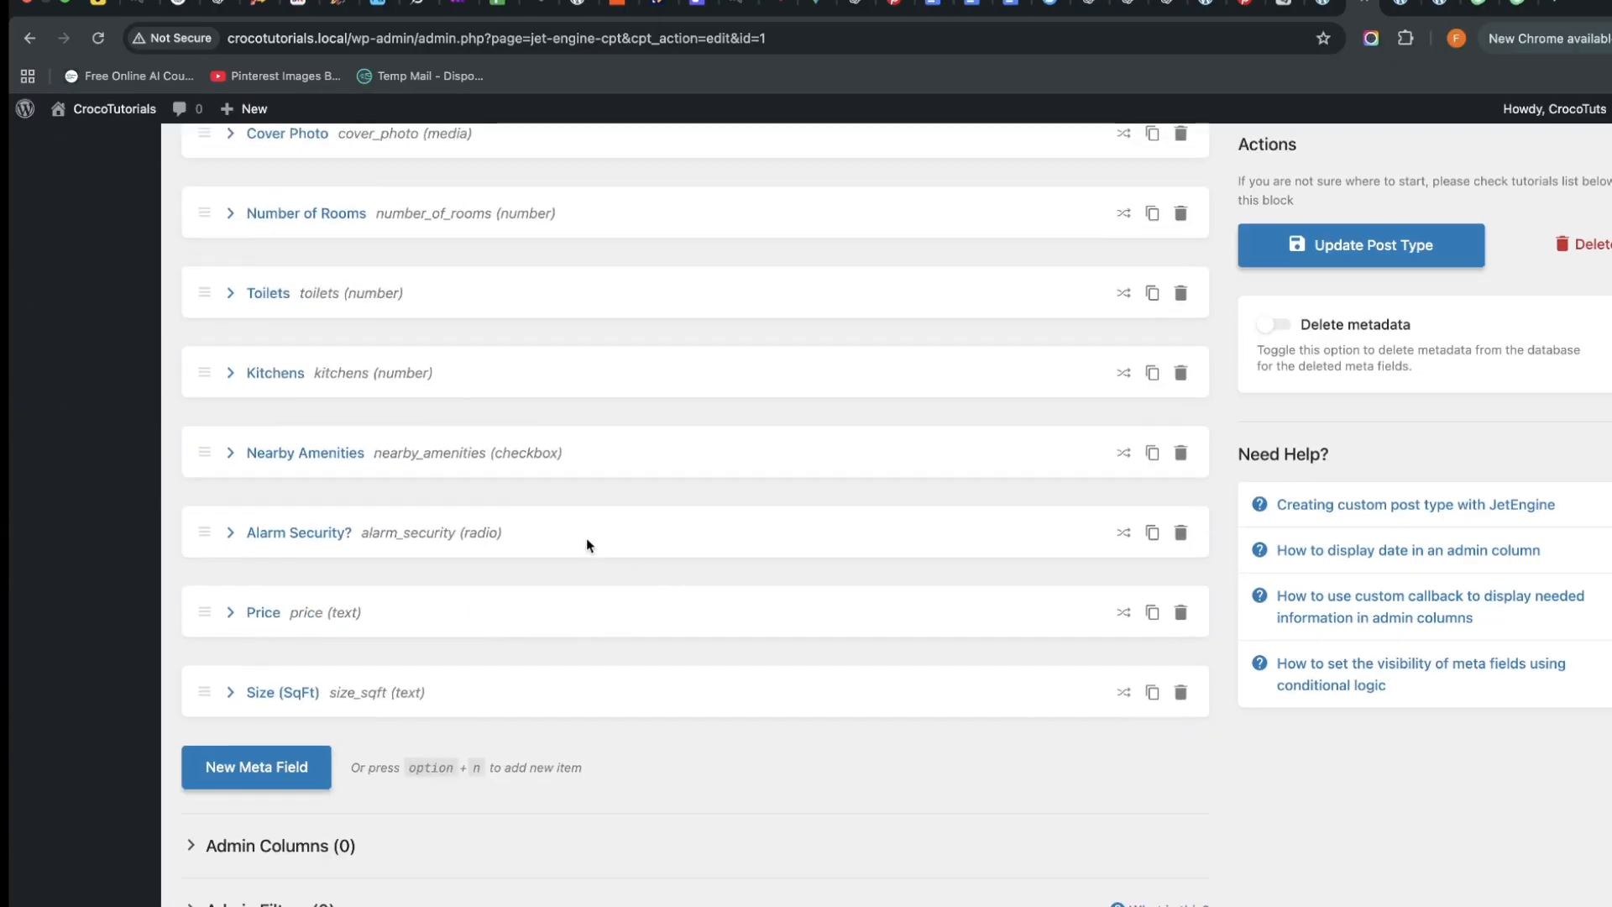
pyautogui.scroll(10, 604, 538)
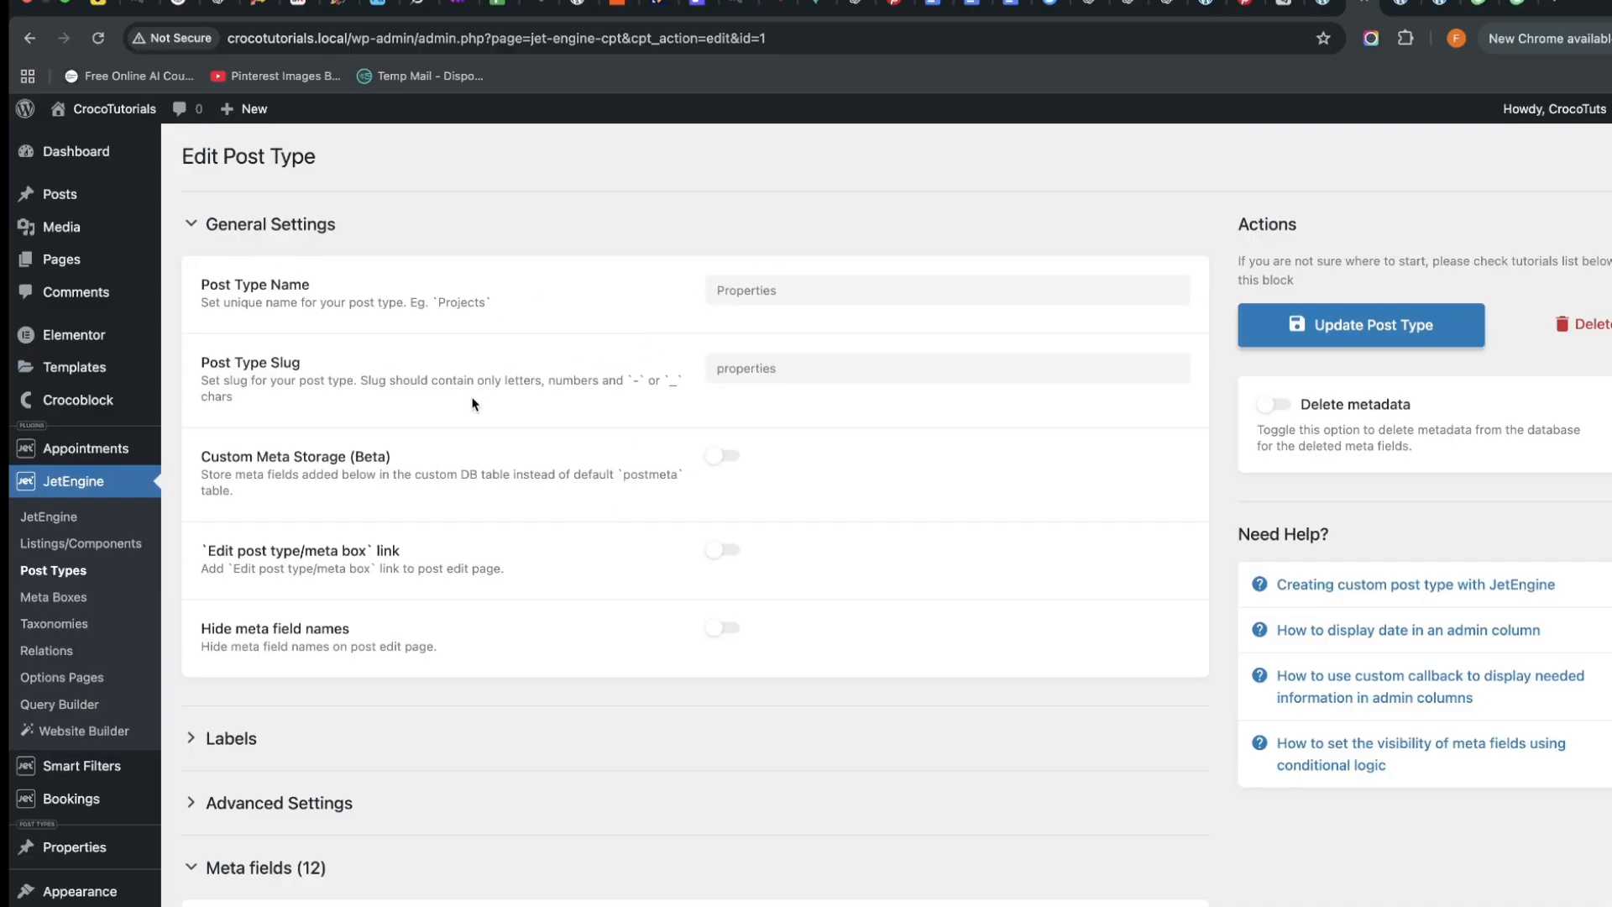
pyautogui.scroll(-2, 126, 558)
pyautogui.scroll(-1, 126, 559)
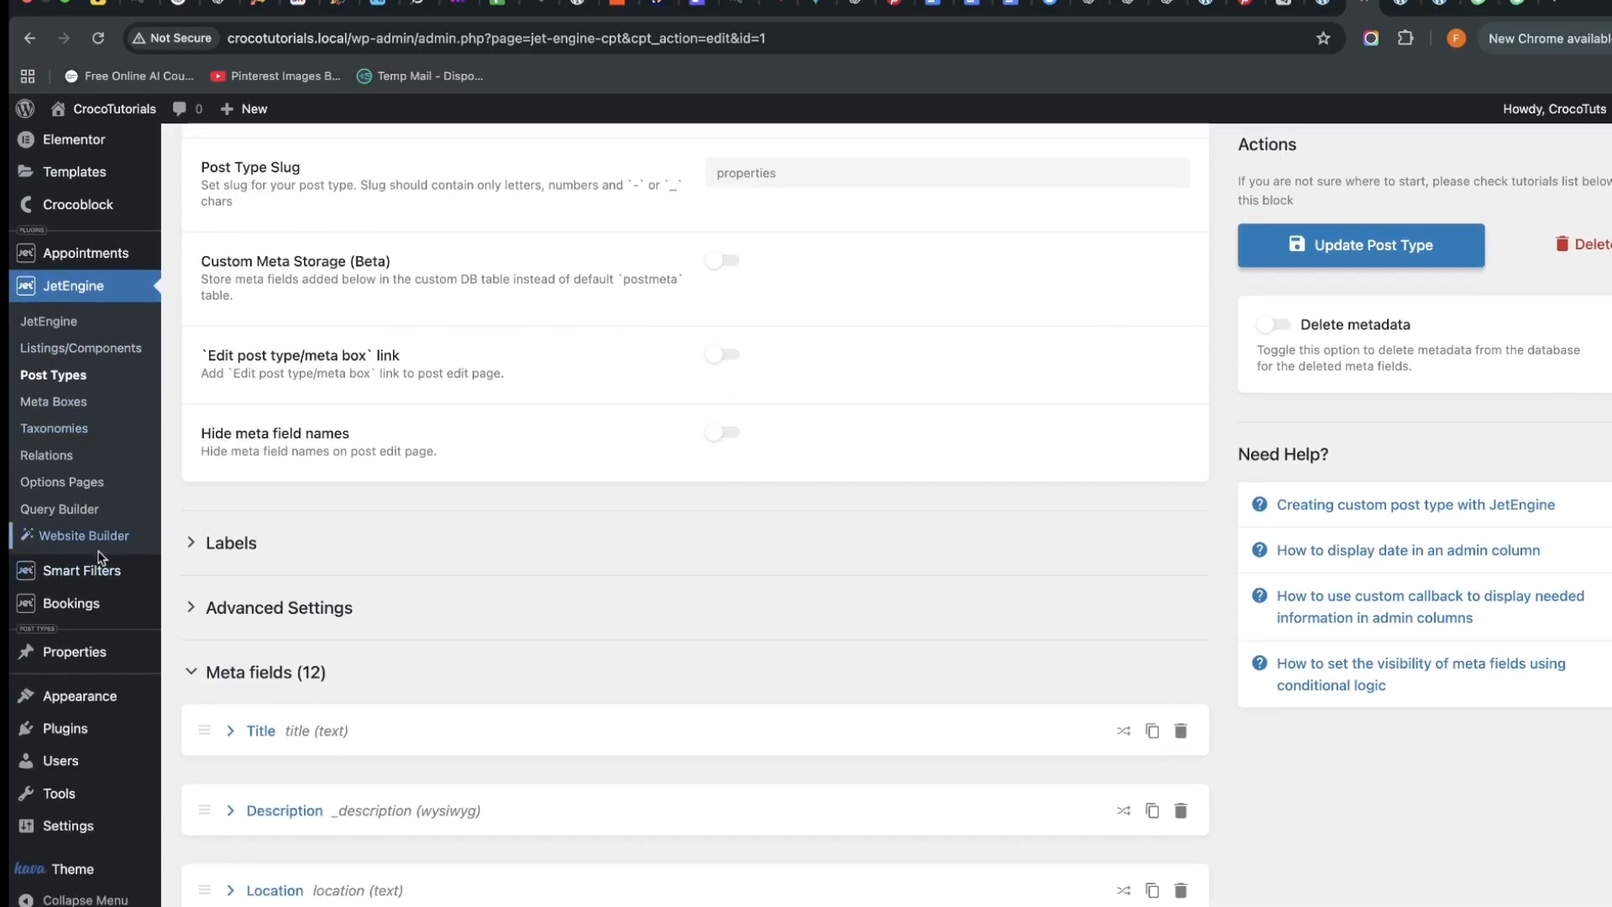
# Look through the installed Jet plugins and start a new filter in Smart Filters
pyautogui.click(84, 730)
pyautogui.scroll(-8, 365, 605)
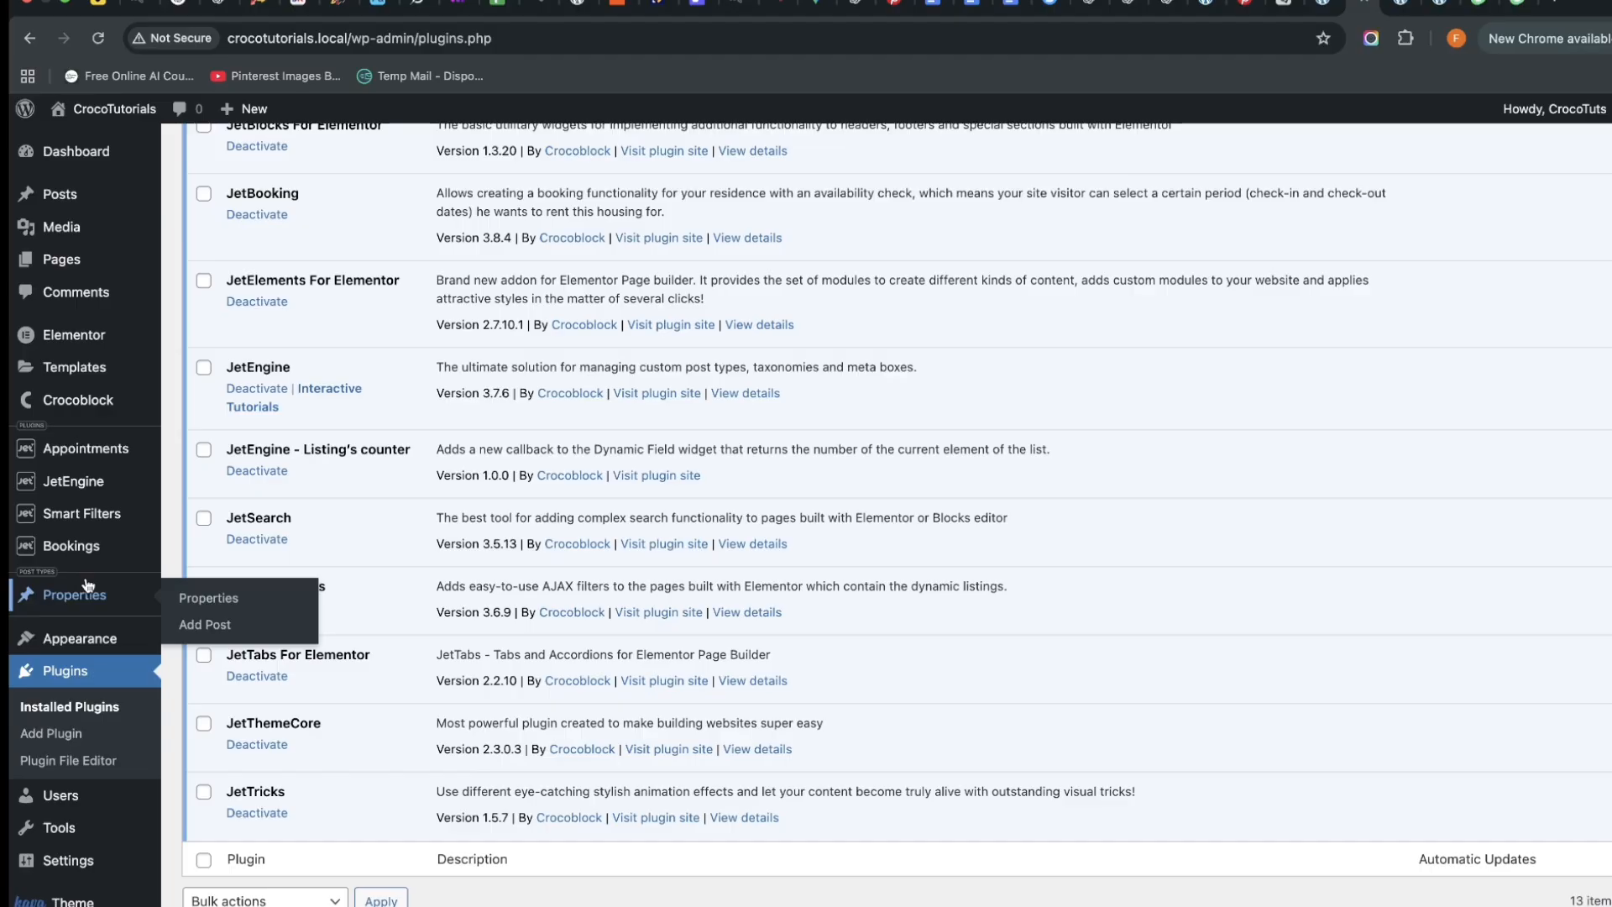
pyautogui.click(84, 514)
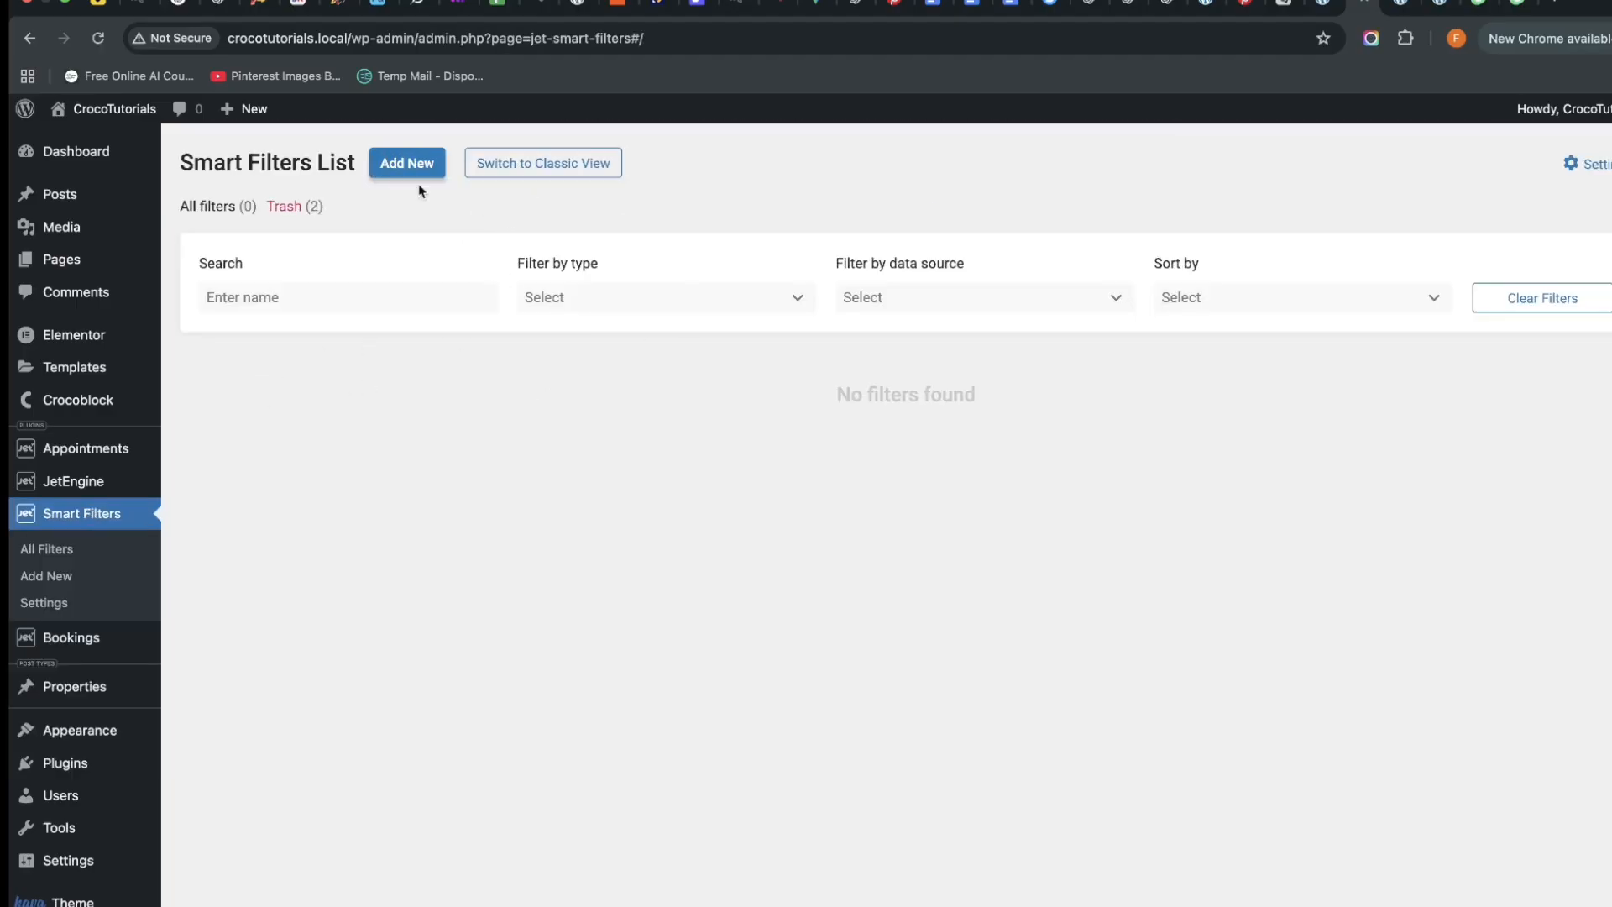
pyautogui.click(418, 160)
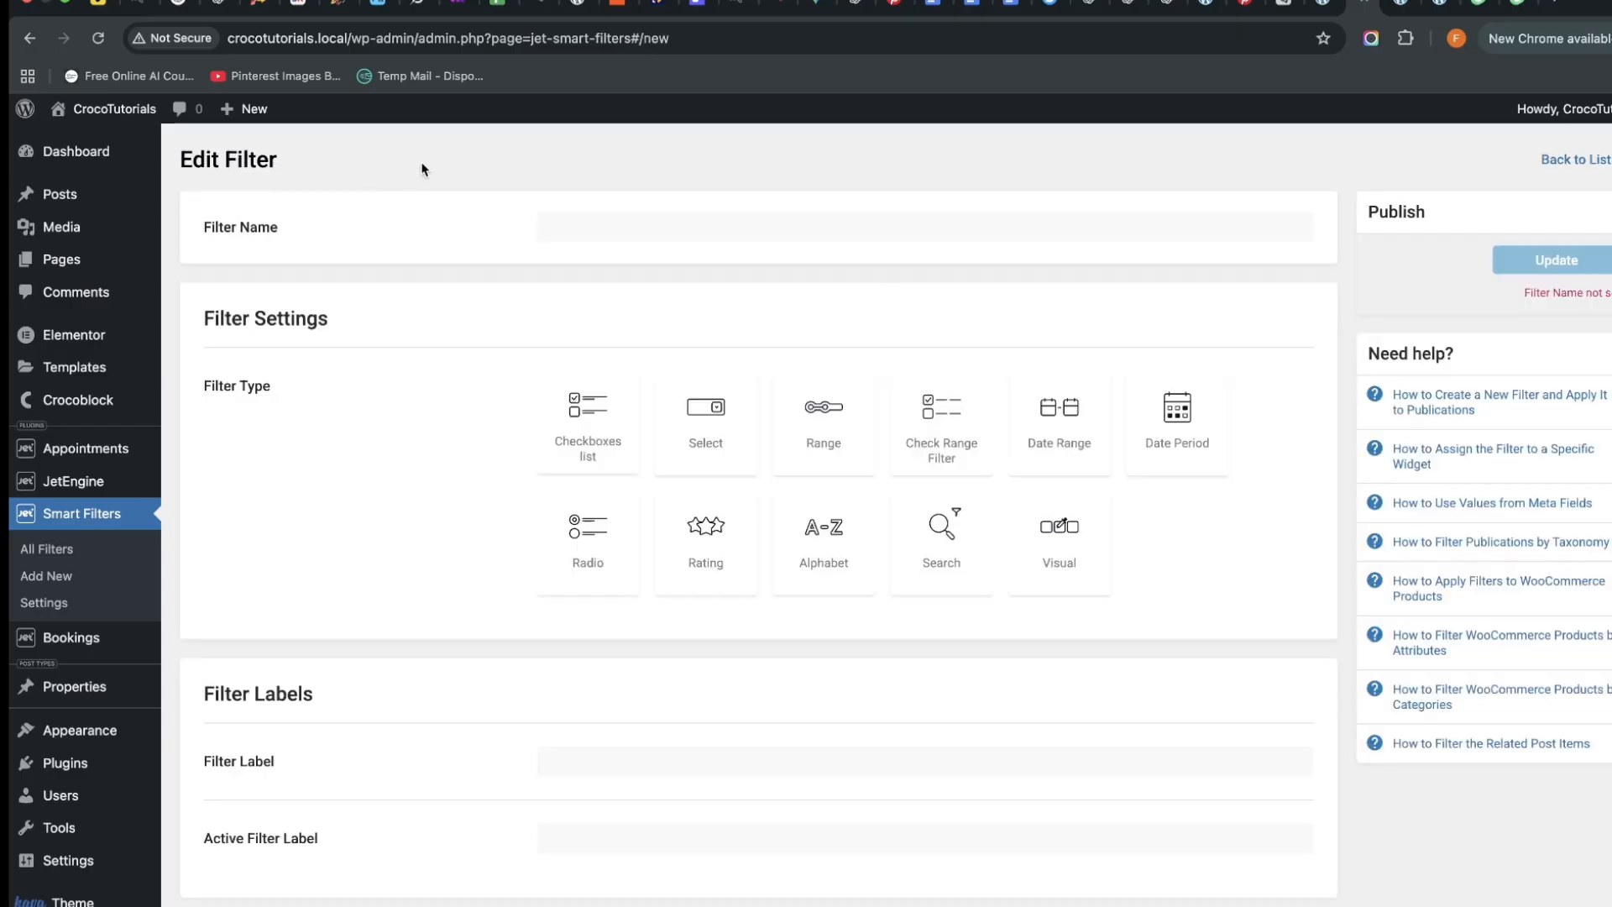
# Review the custom fields of the Hillside White Mansion At 42 East property, and return to the new filter's empty name field
pyautogui.click(1325, 7)
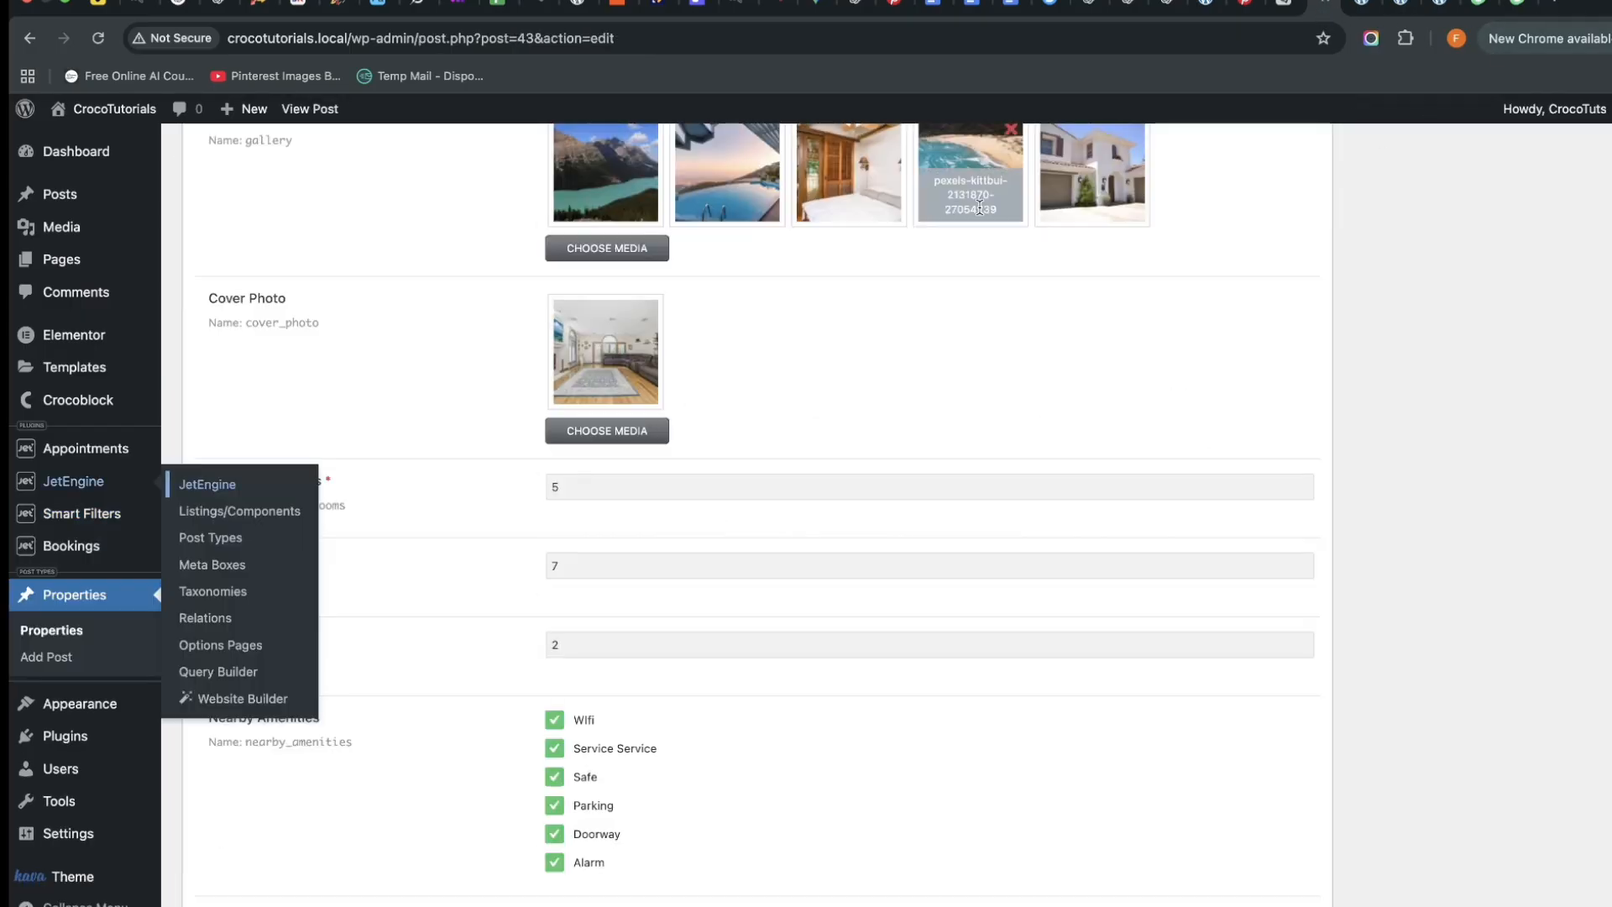
pyautogui.scroll(-10, 561, 532)
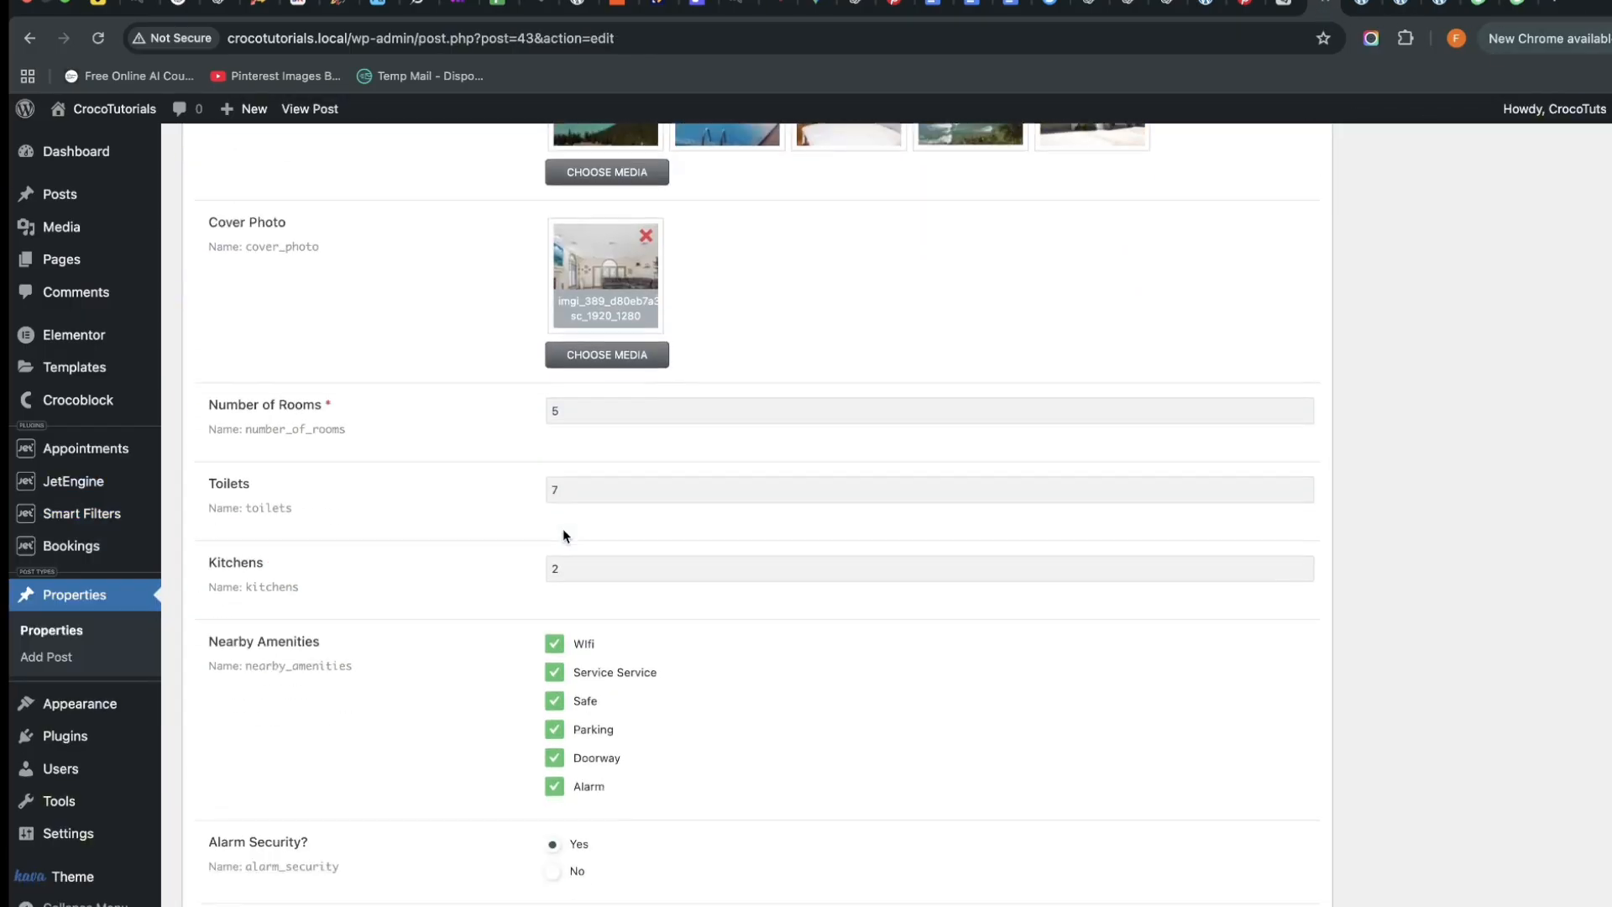
pyautogui.scroll(8, 540, 540)
pyautogui.scroll(15, 585, 449)
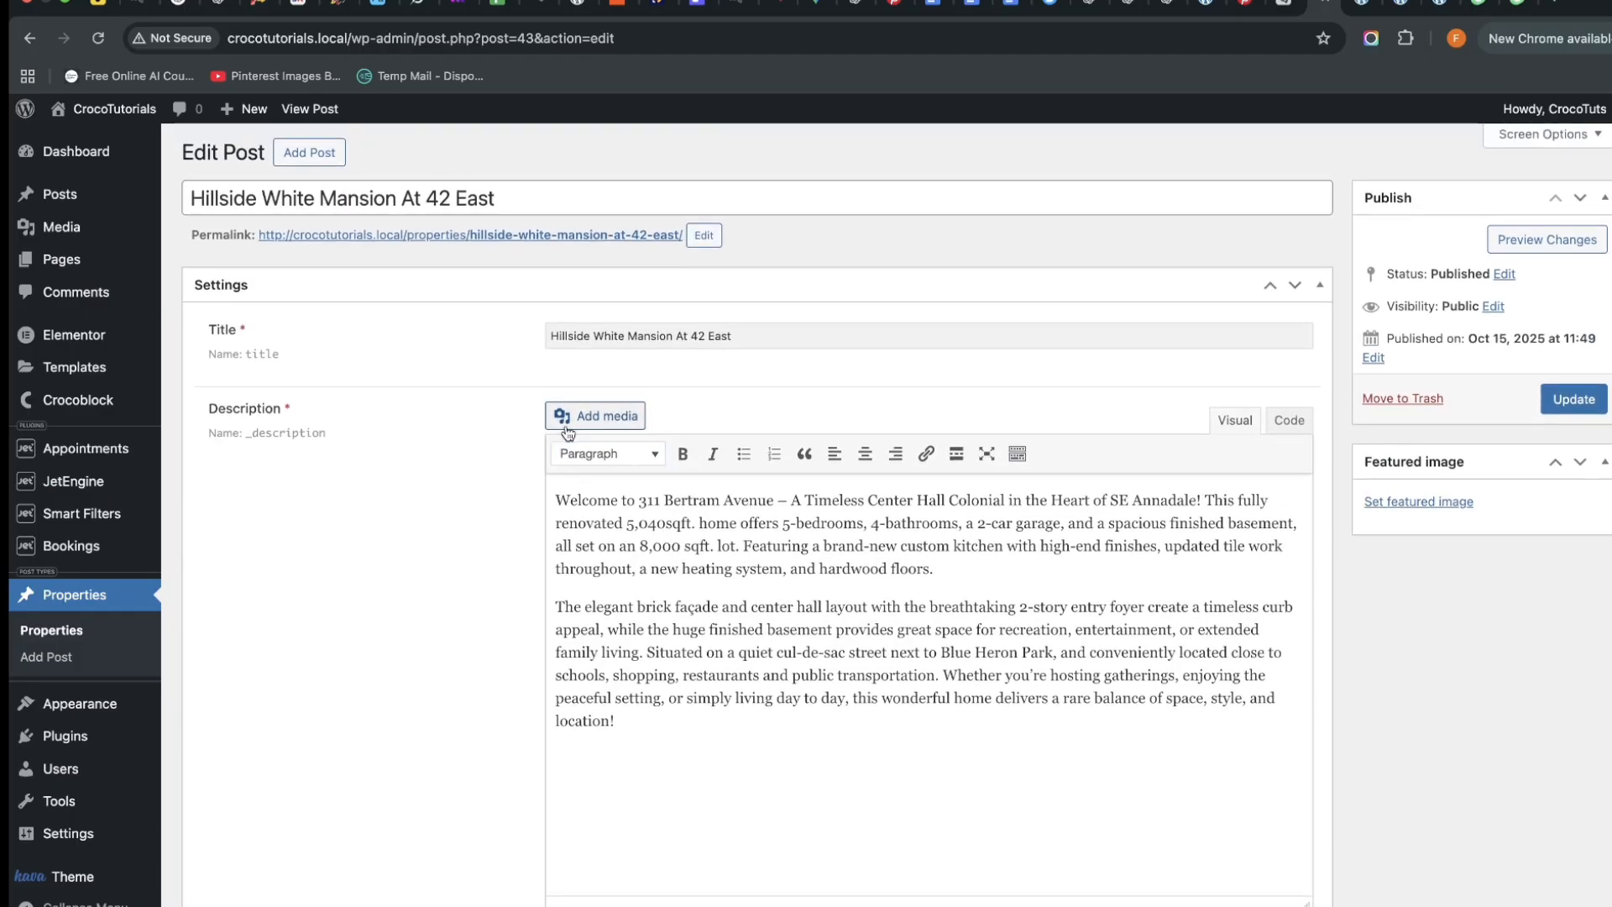
pyautogui.scroll(-10, 576, 547)
pyautogui.scroll(-5, 579, 599)
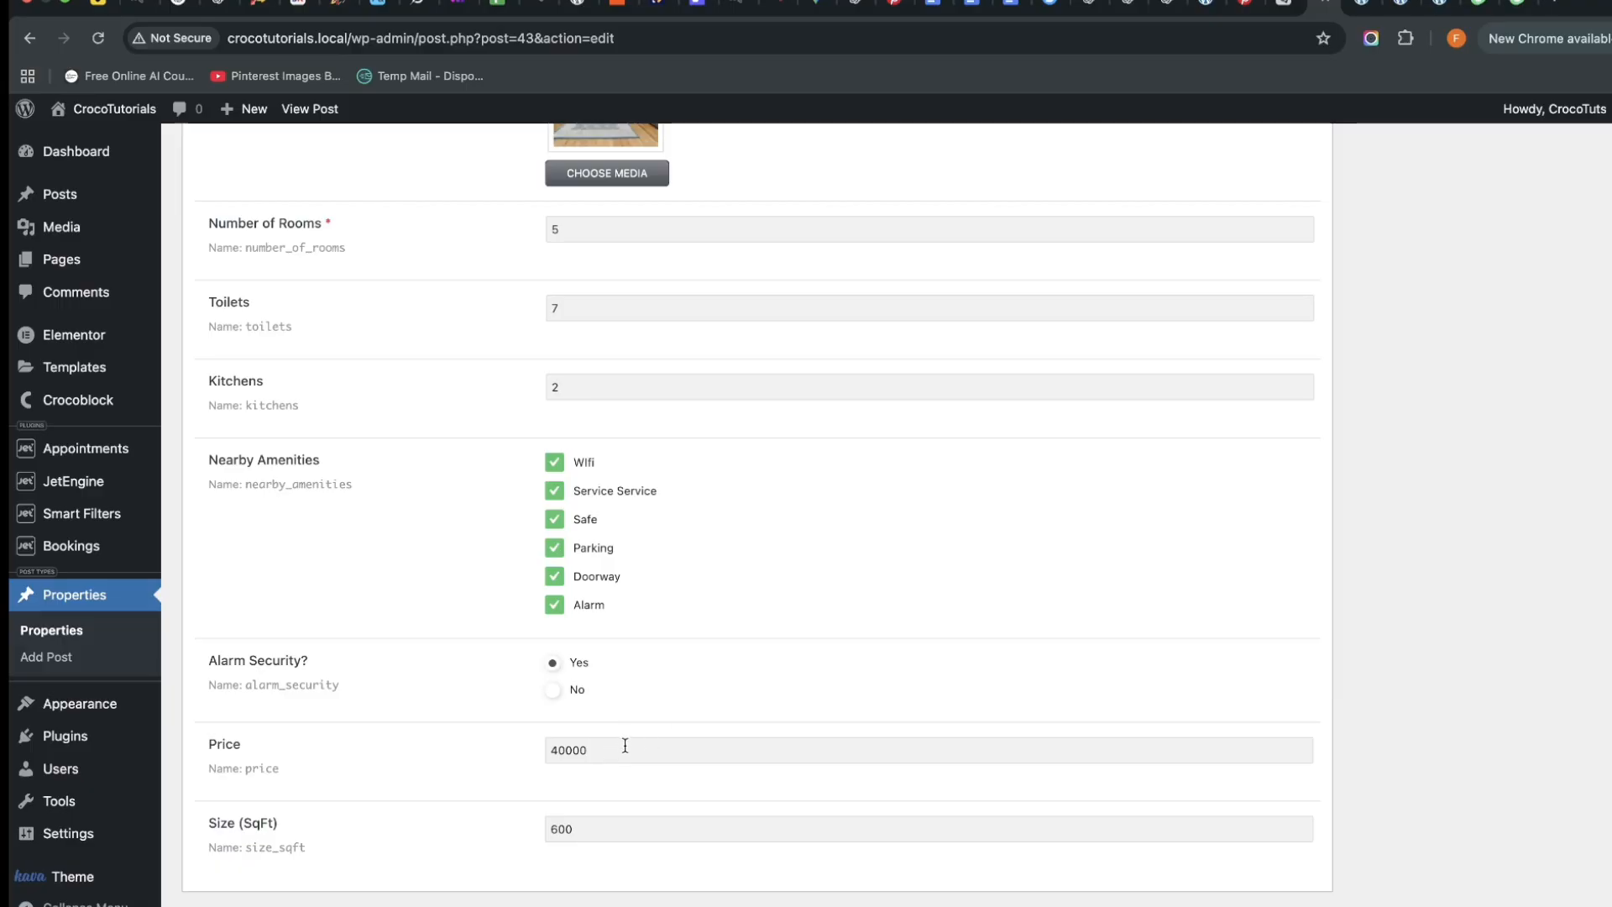
pyautogui.click(1362, 7)
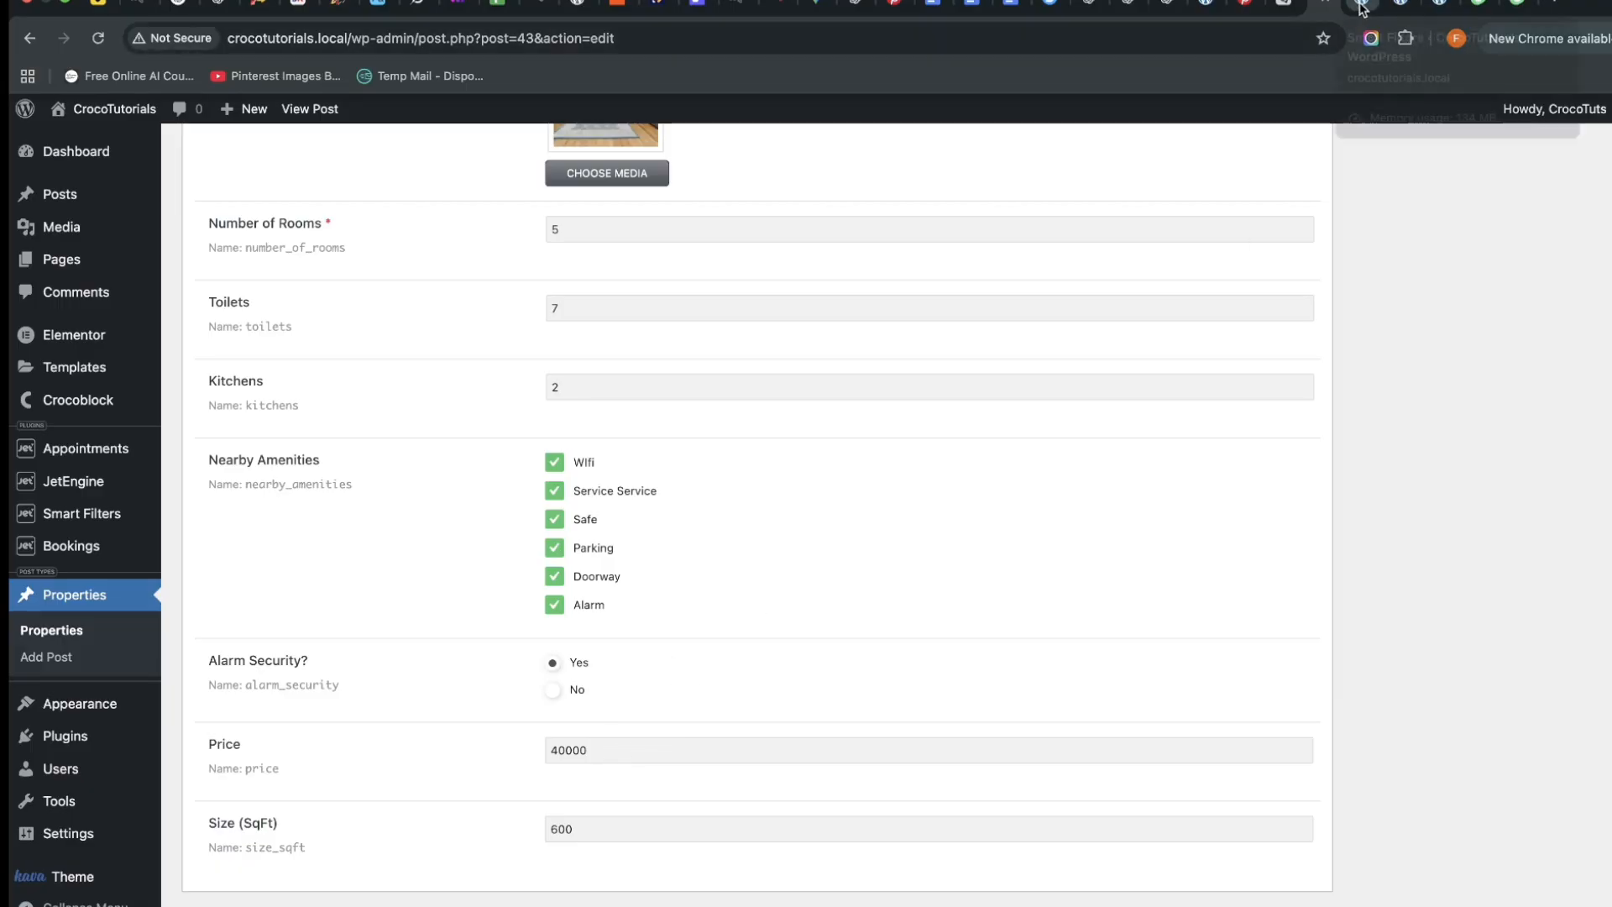
pyautogui.click(623, 219)
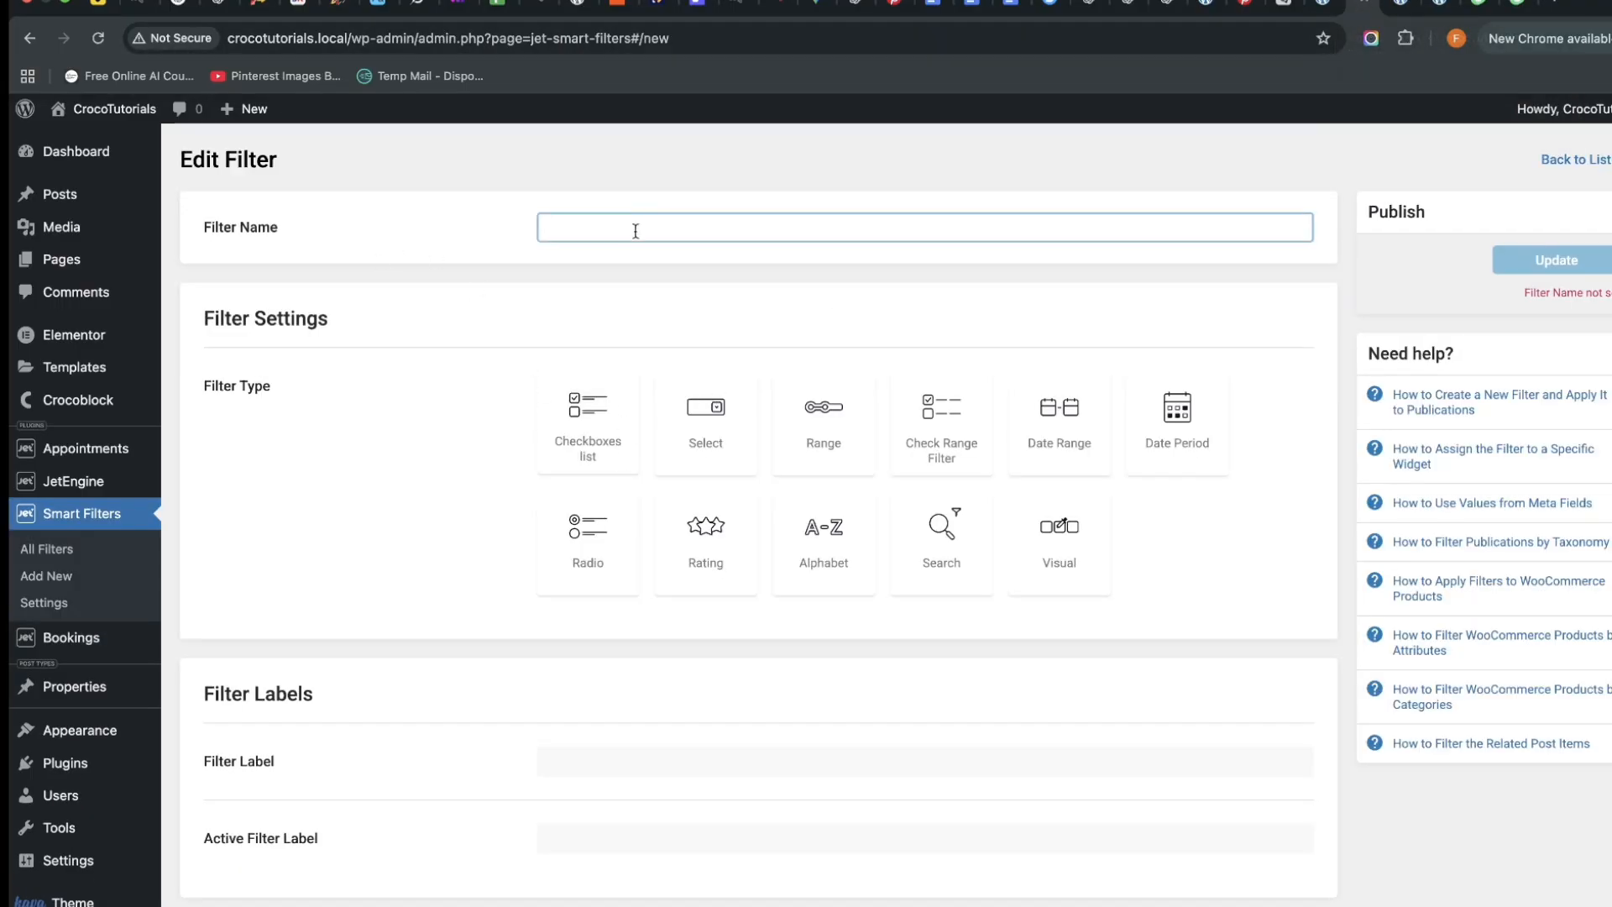
# Open the Ads page of the croco.local car dealer site to examine its filter column beside the listings
pyautogui.click(1521, 5)
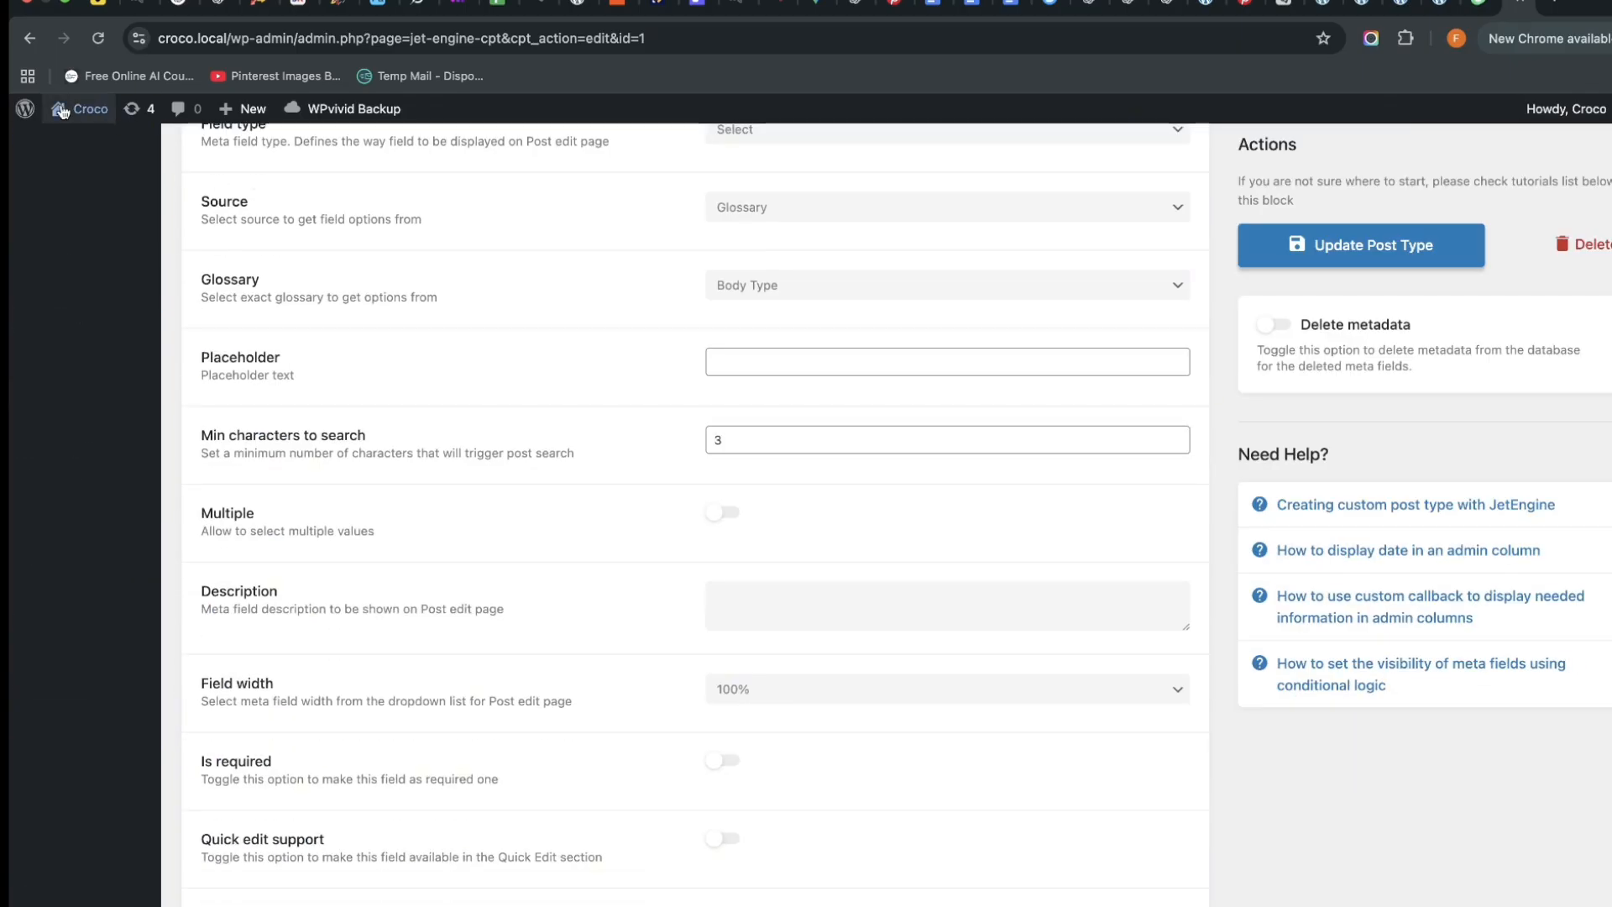
pyautogui.click(74, 144)
pyautogui.moveTo(642, 178)
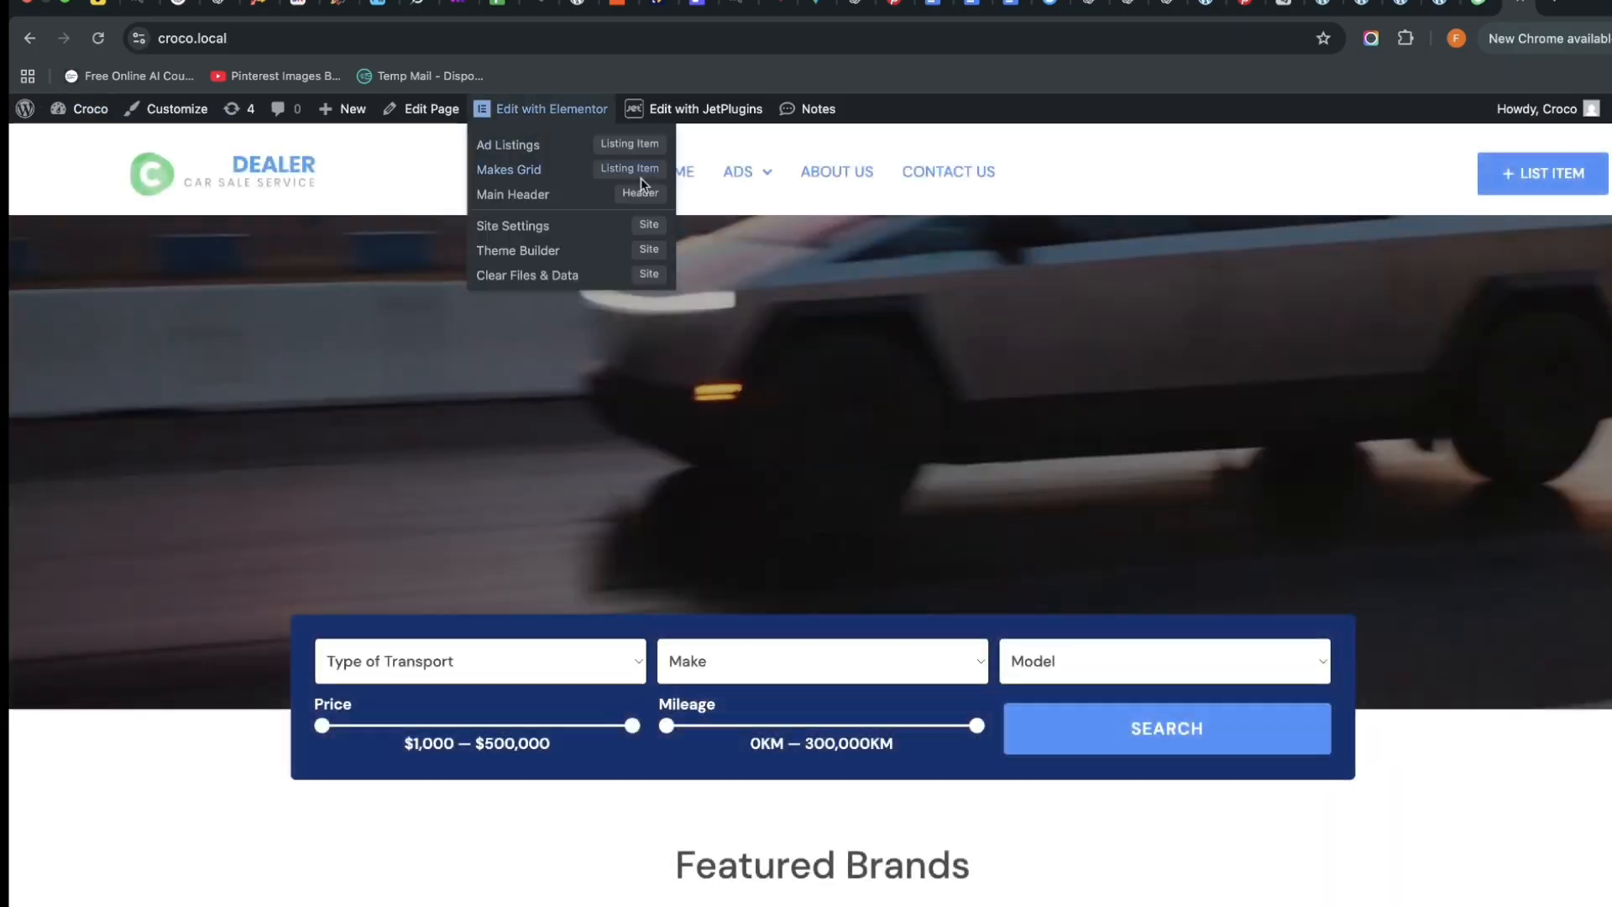
pyautogui.click(737, 172)
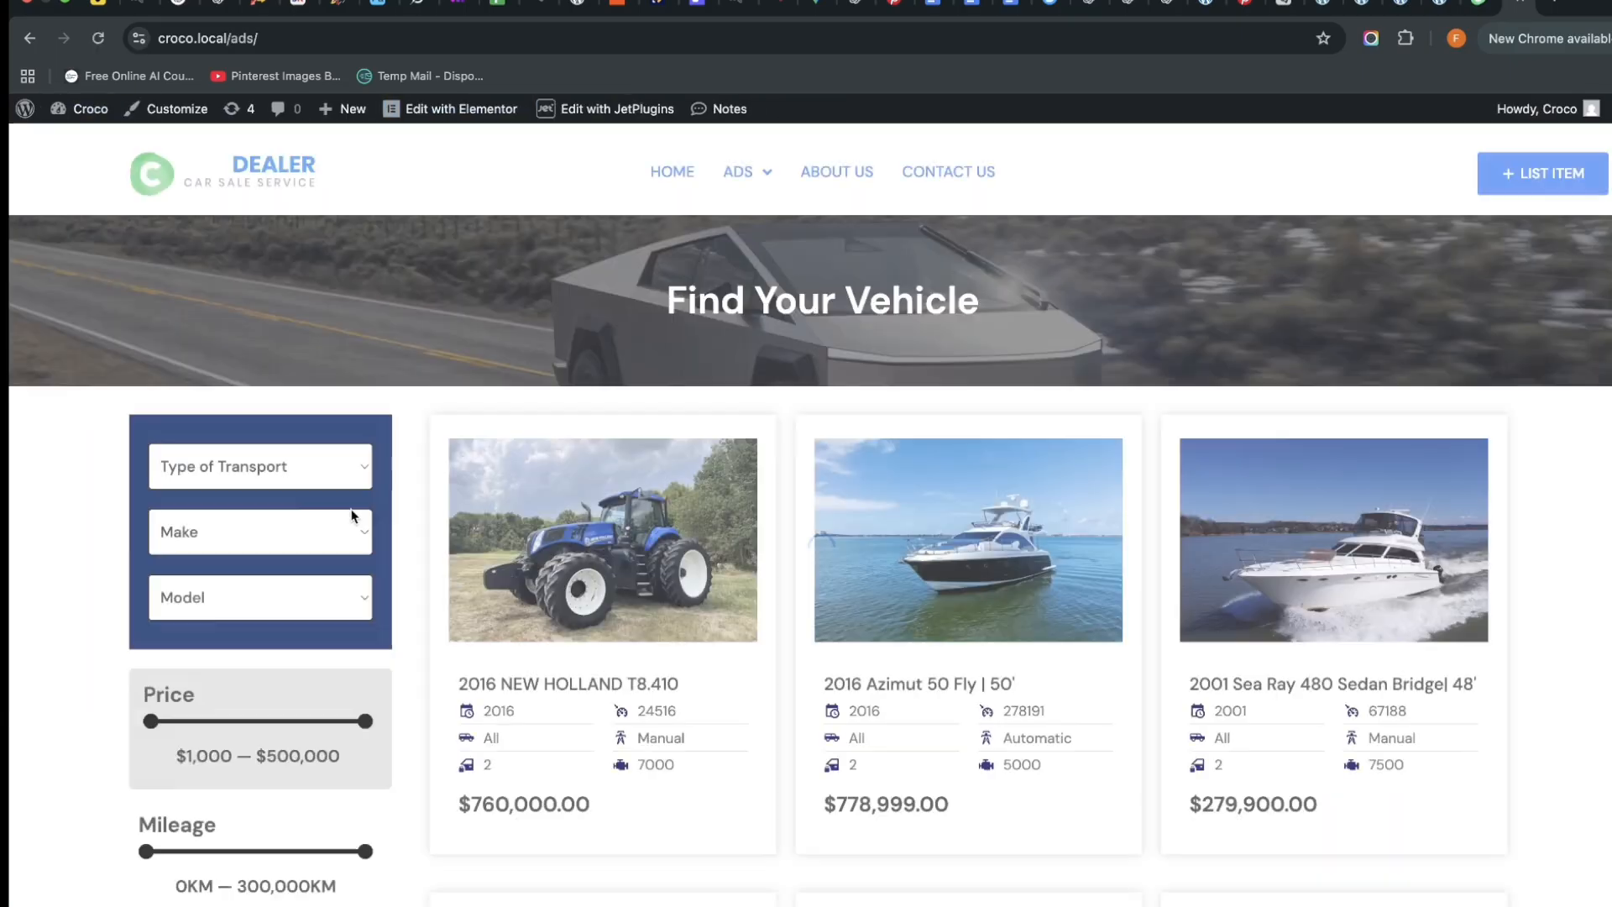
# Test the Price range slider on the car dealer Ads page by raising its minimum to $70,000
pyautogui.scroll(-4, 353, 516)
pyautogui.scroll(2, 295, 584)
pyautogui.moveTo(166, 504)
pyautogui.mouseDown()
pyautogui.moveTo(211, 508)
pyautogui.moveTo(181, 519)
pyautogui.mouseUp()
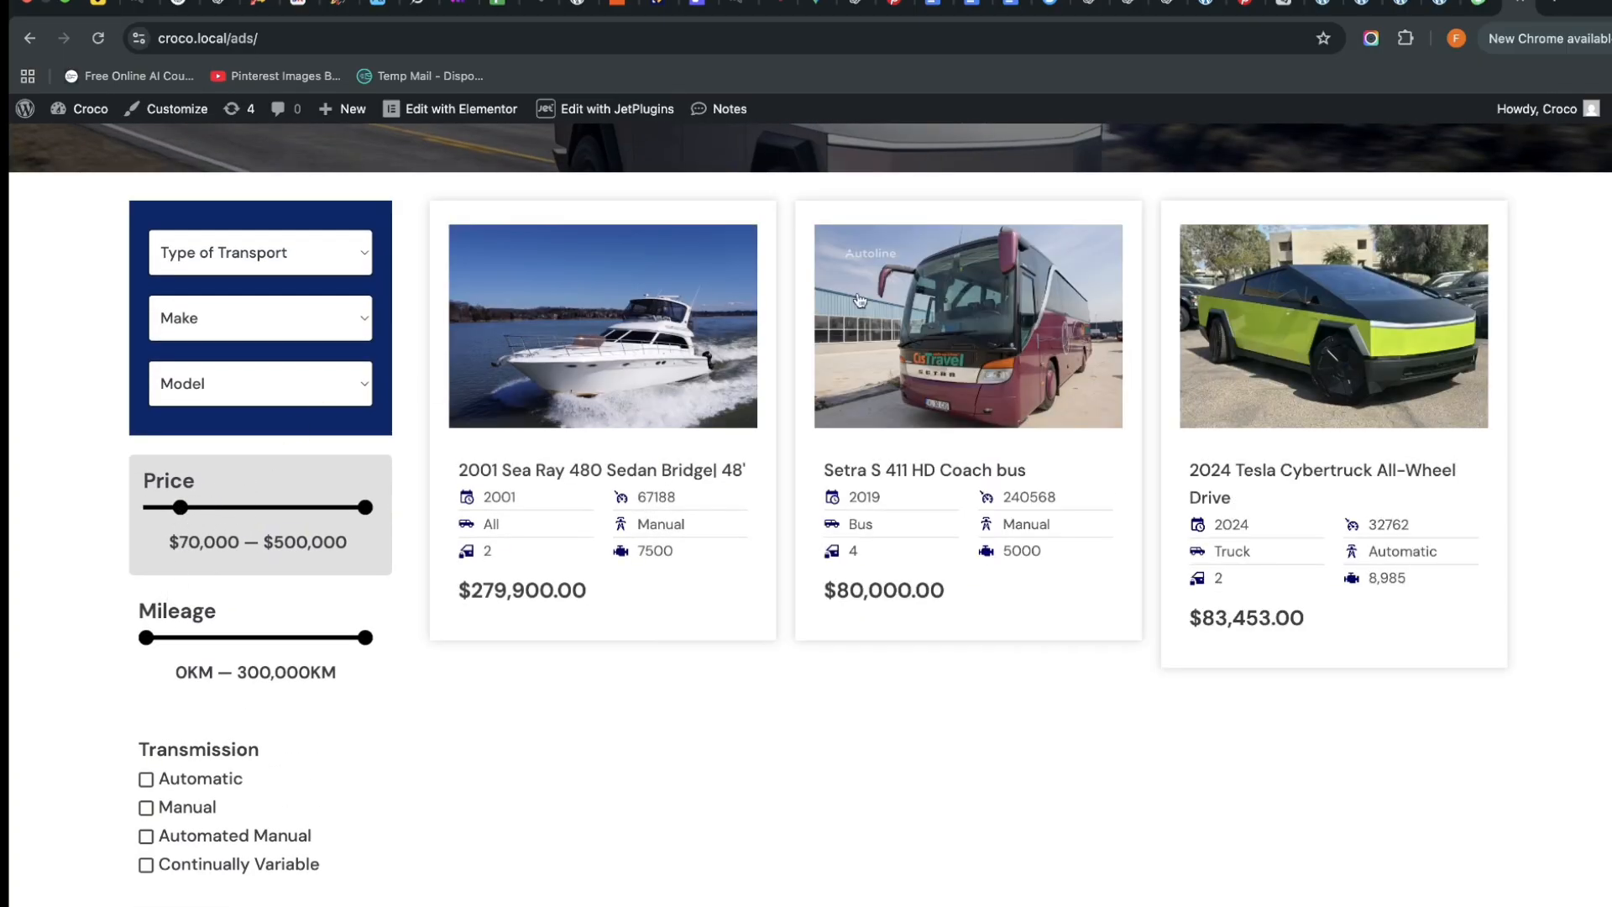
# Return to the new smart filter, name it Price and set its filter type to Range
pyautogui.click(1441, 9)
pyautogui.click(1401, 9)
pyautogui.click(1355, 10)
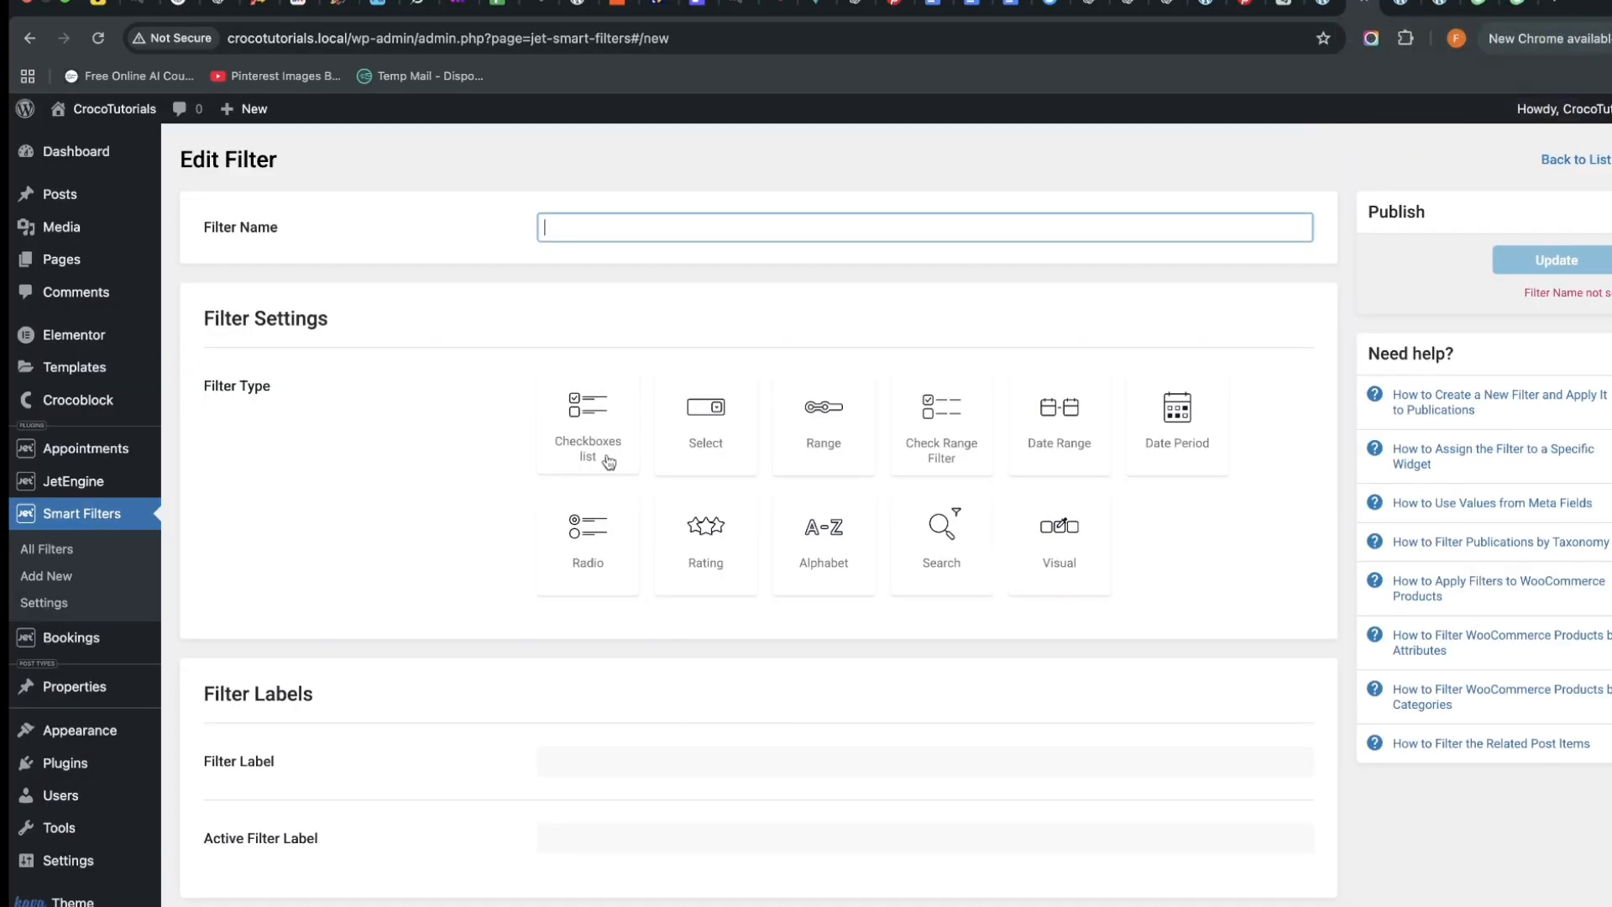
pyautogui.write('Price')
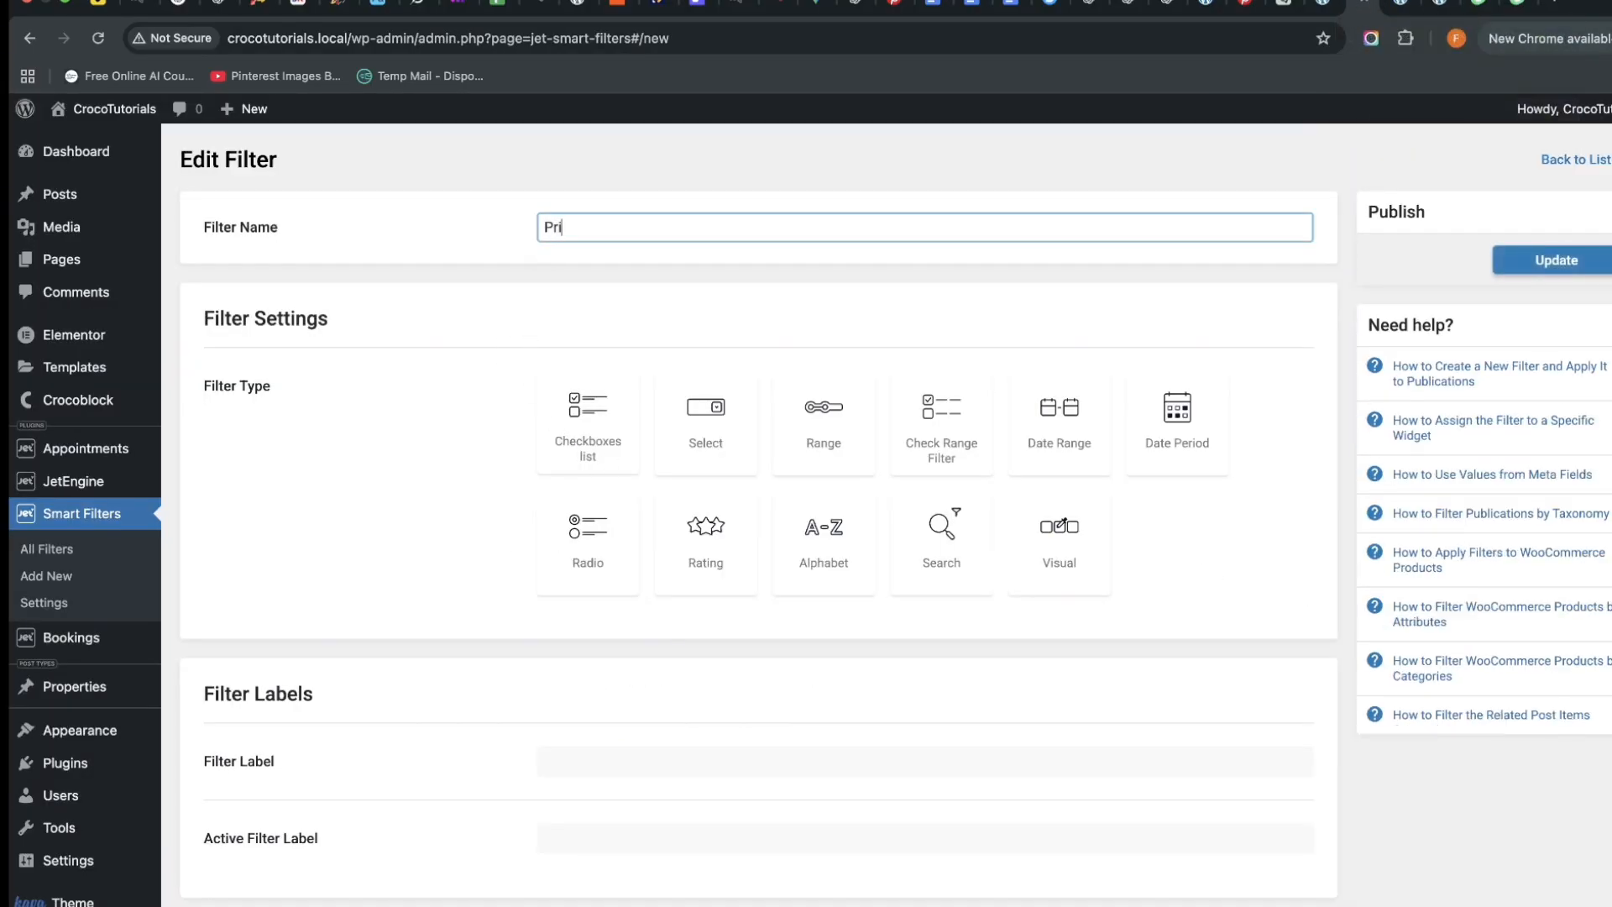
pyautogui.click(846, 425)
pyautogui.scroll(-2, 583, 722)
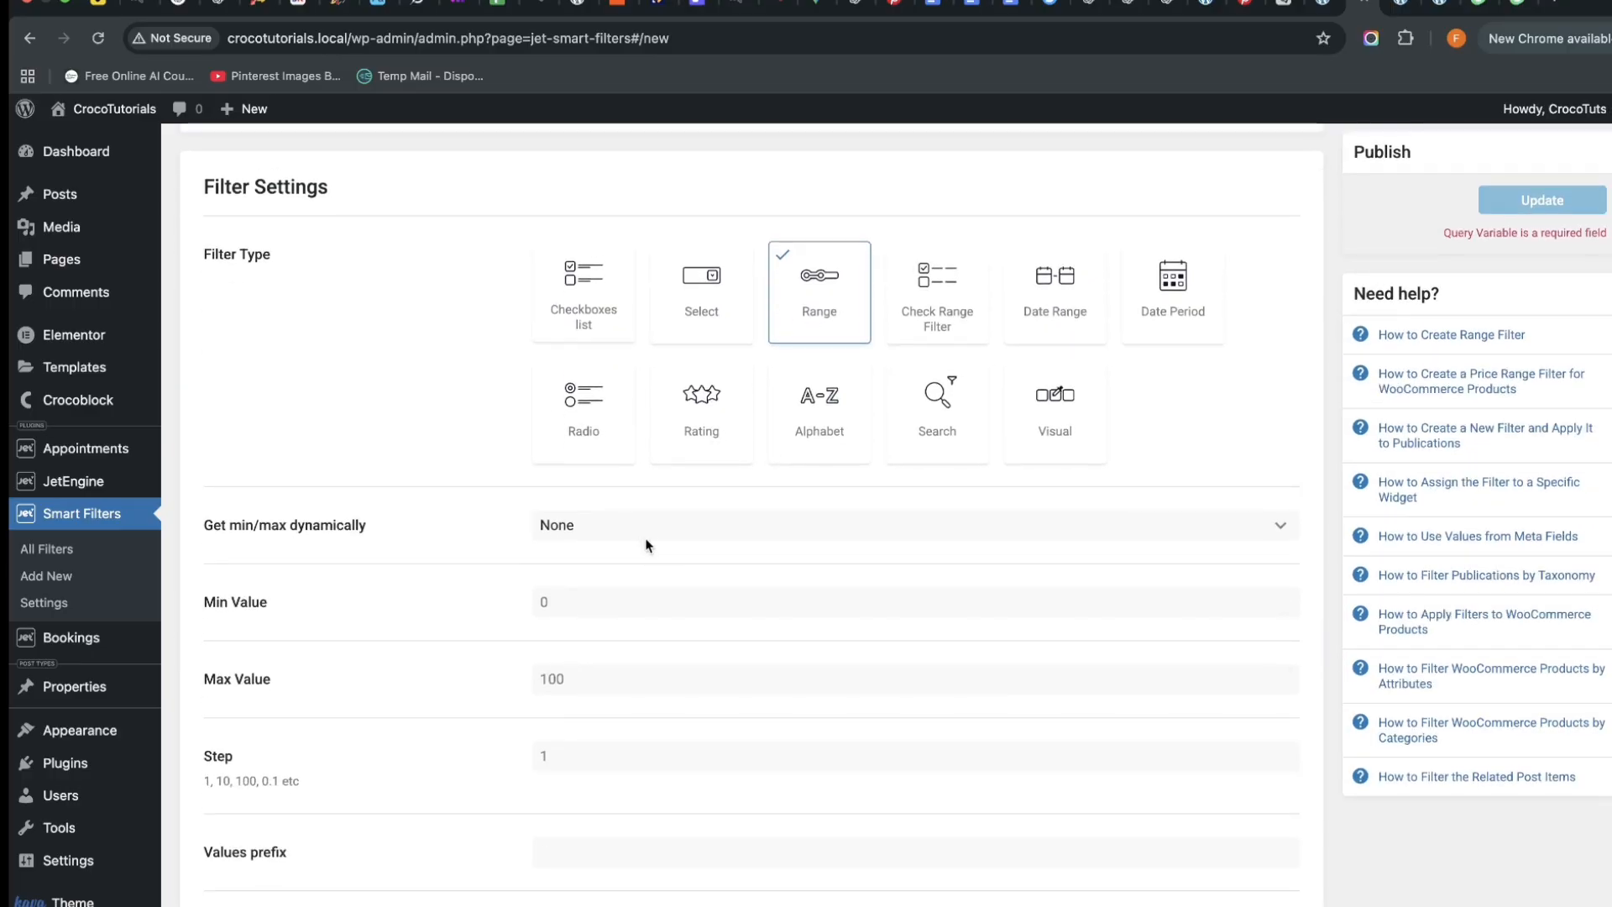
# Set the Price filter's minimum value to 40000 and its maximum value to 5000000
pyautogui.click(593, 521)
pyautogui.click(599, 527)
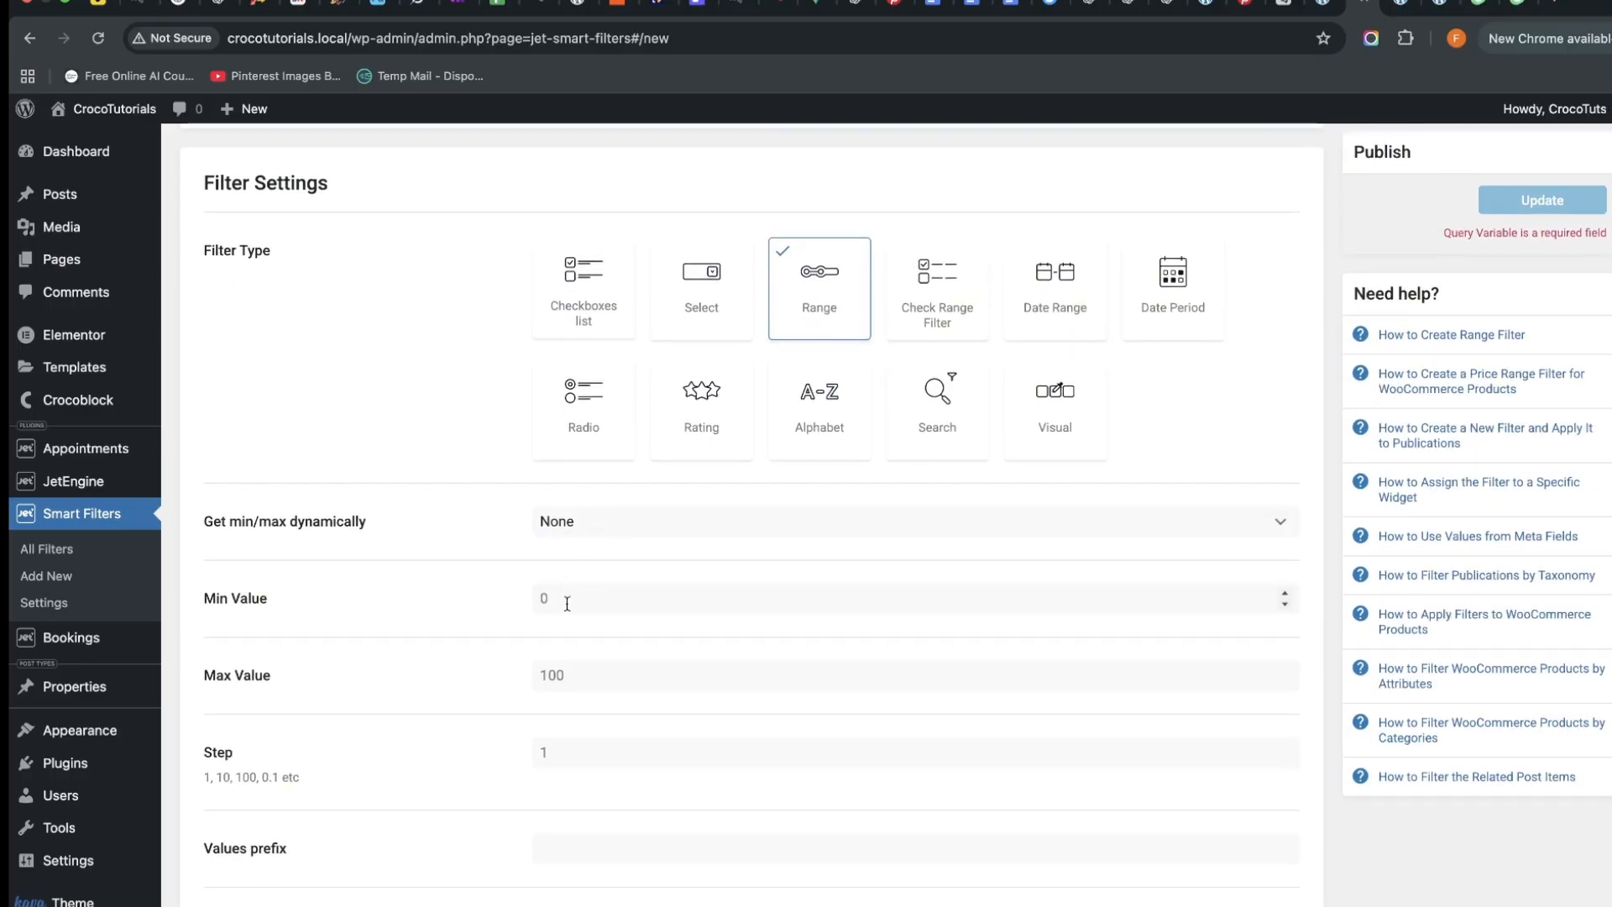
pyautogui.click(535, 599)
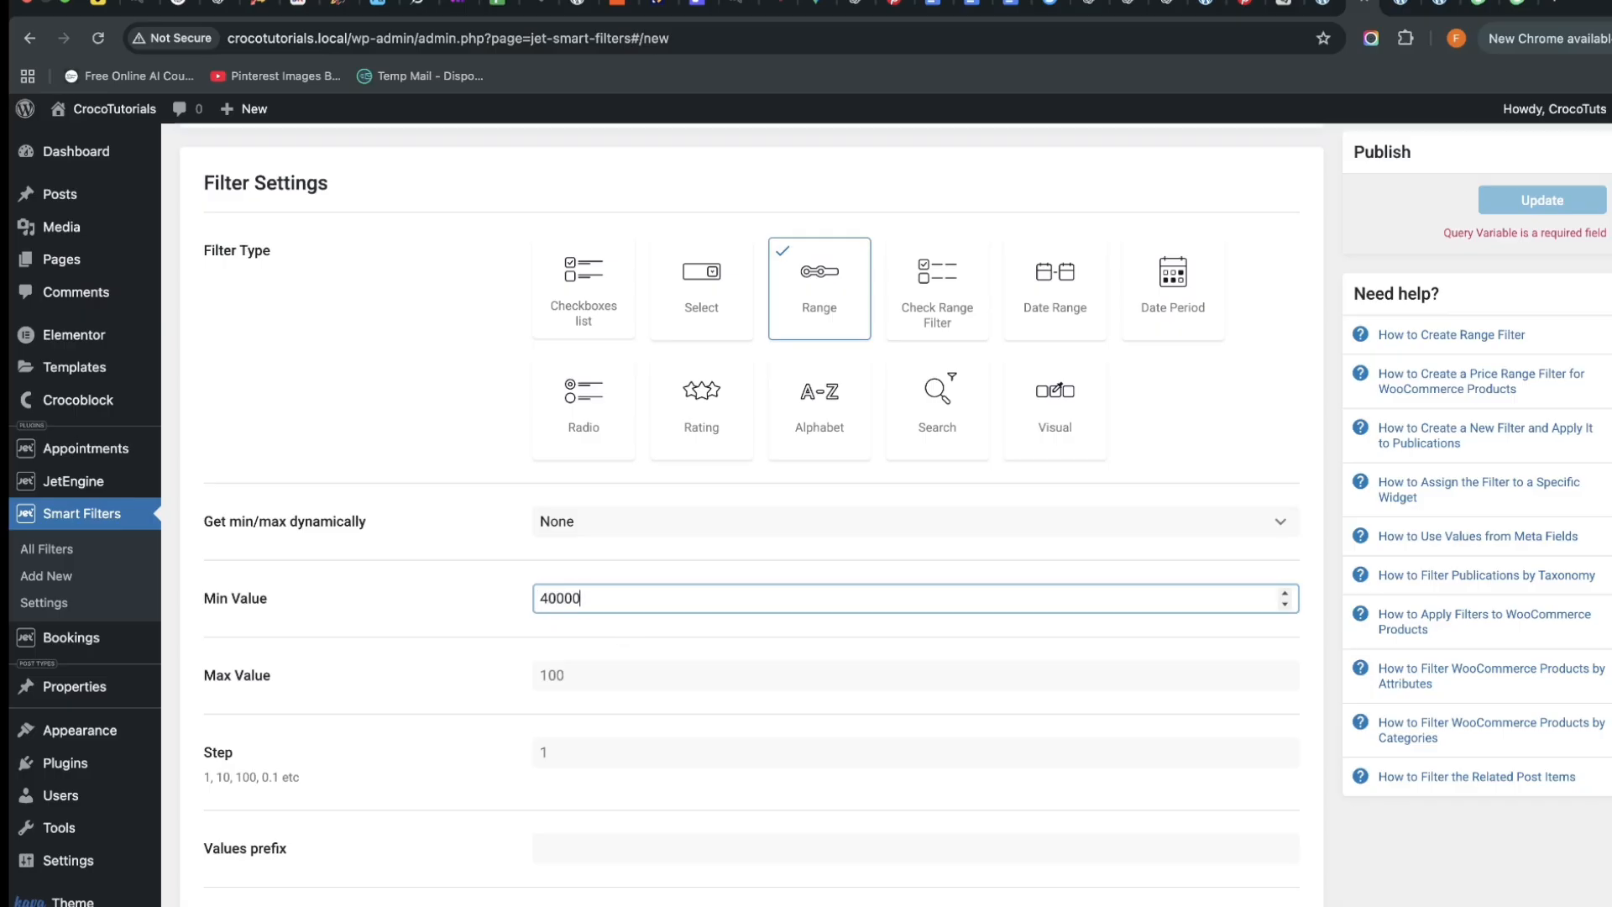
pyautogui.press('BackSpace')
pyautogui.click(618, 678)
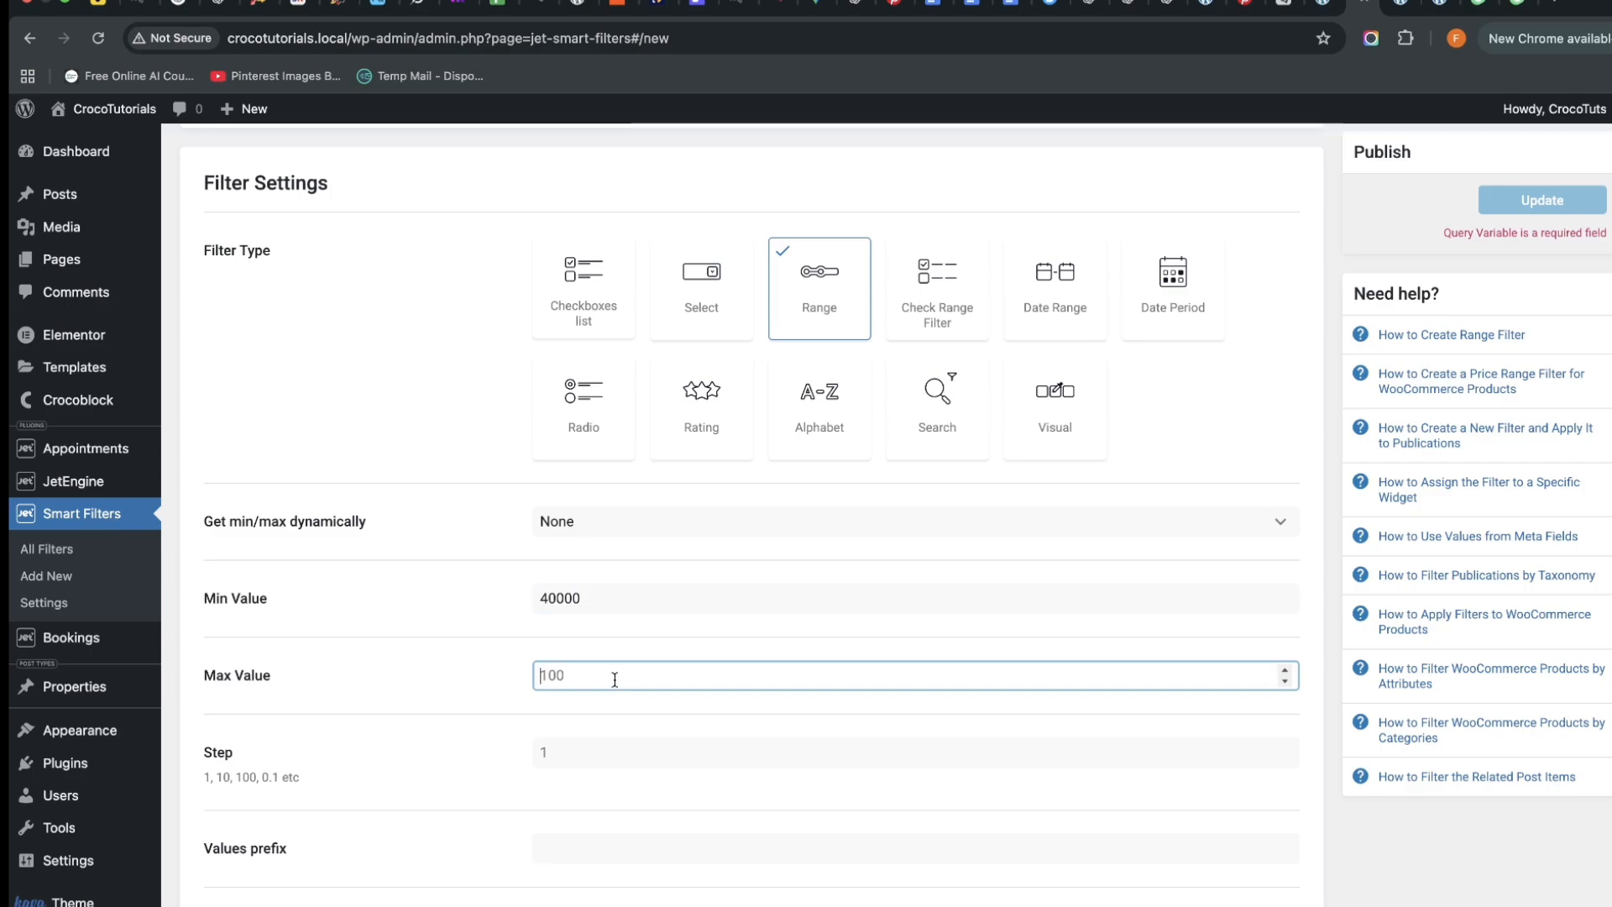
pyautogui.write('5000000')
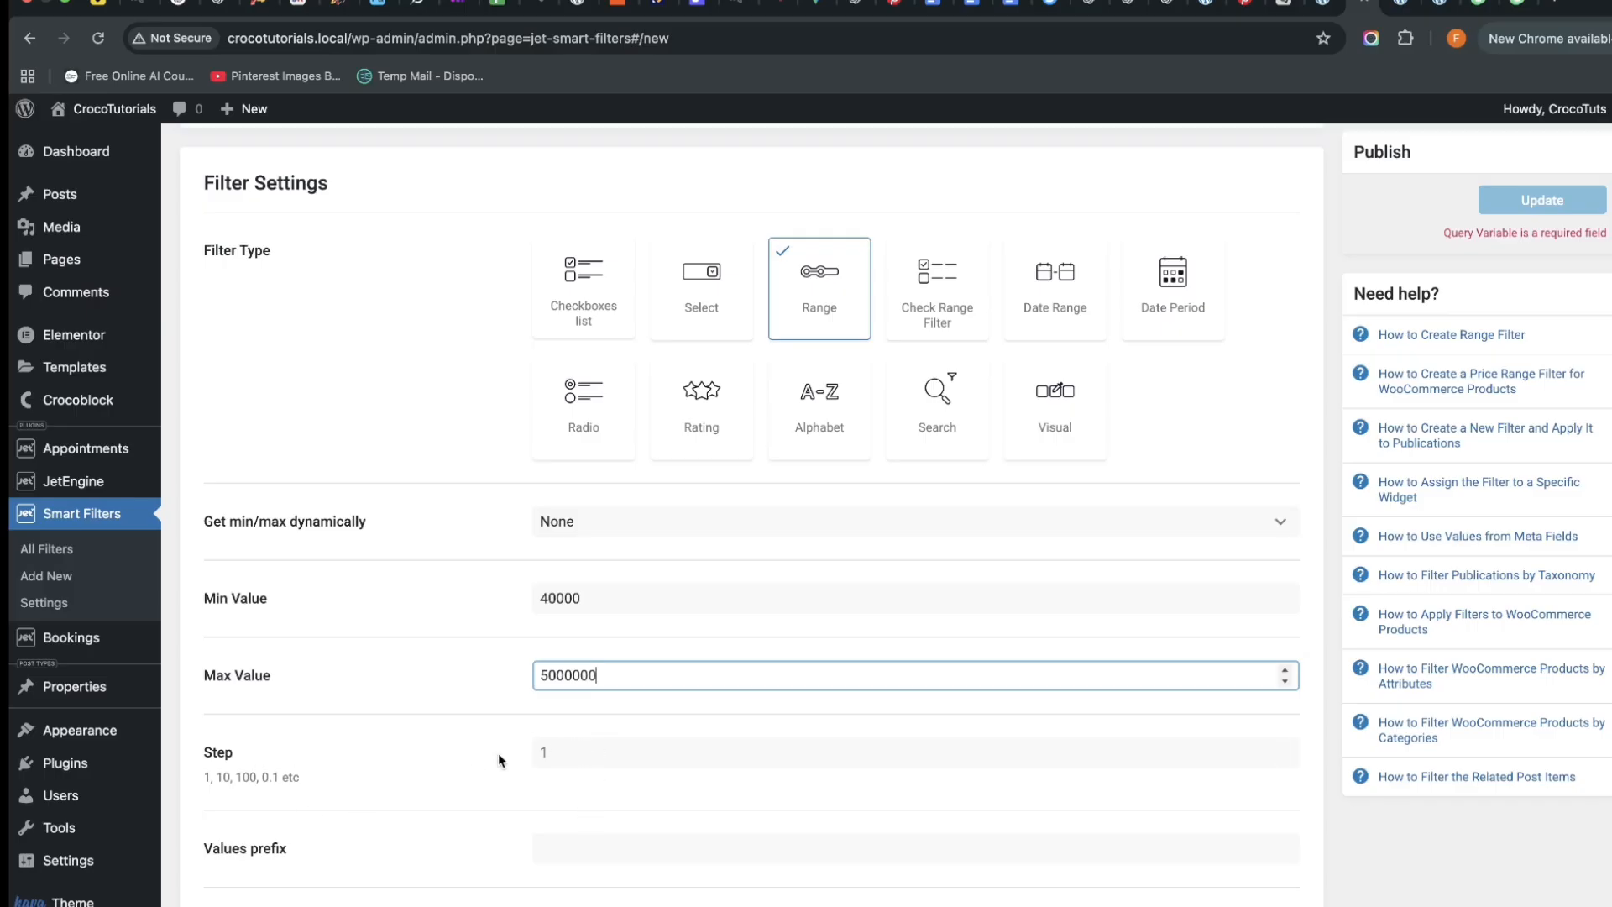
# Check how the Price slider moves on the car dealer Ads page, and set the Price filter's step to 10000
pyautogui.click(1480, 12)
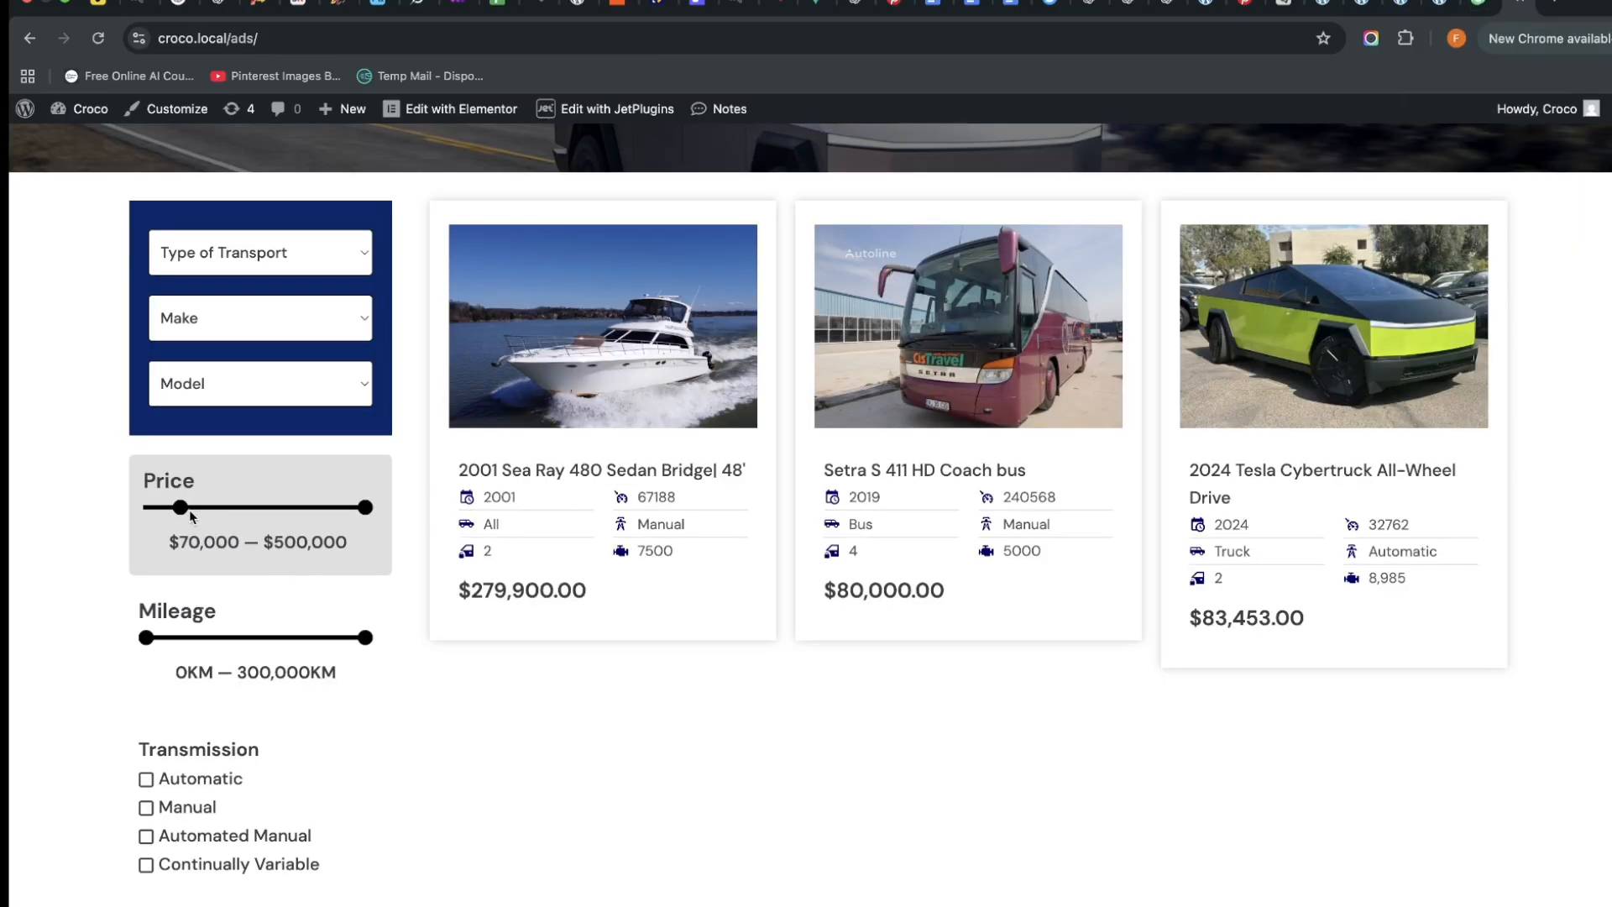
pyautogui.moveTo(185, 514); pyautogui.dragTo(196, 512)
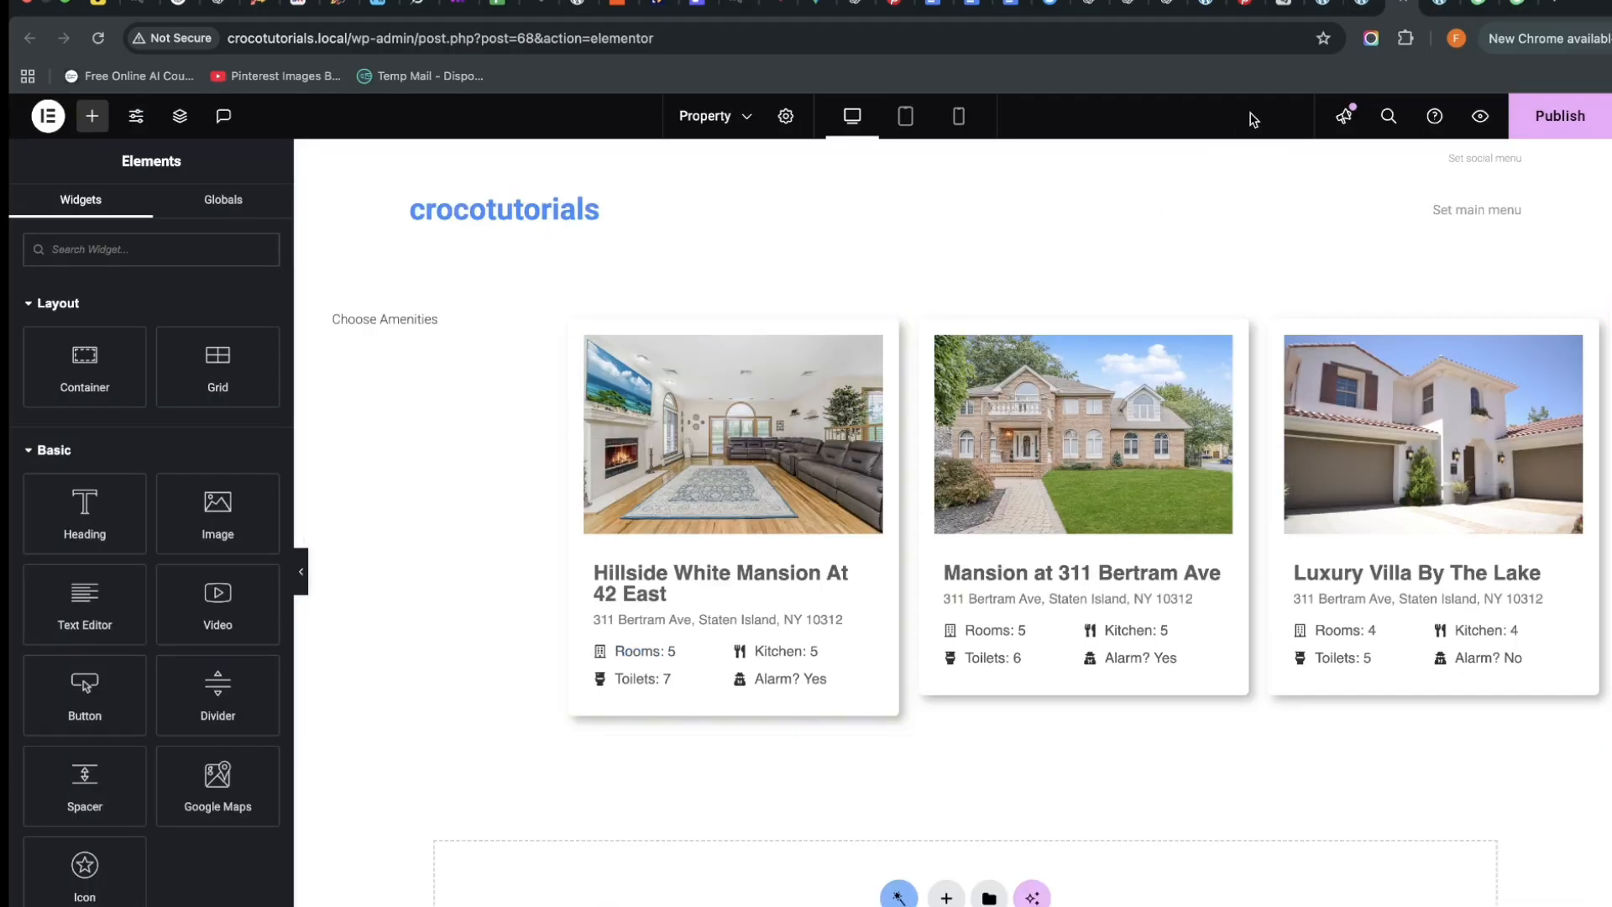
pyautogui.click(1365, 8)
pyautogui.click(559, 750)
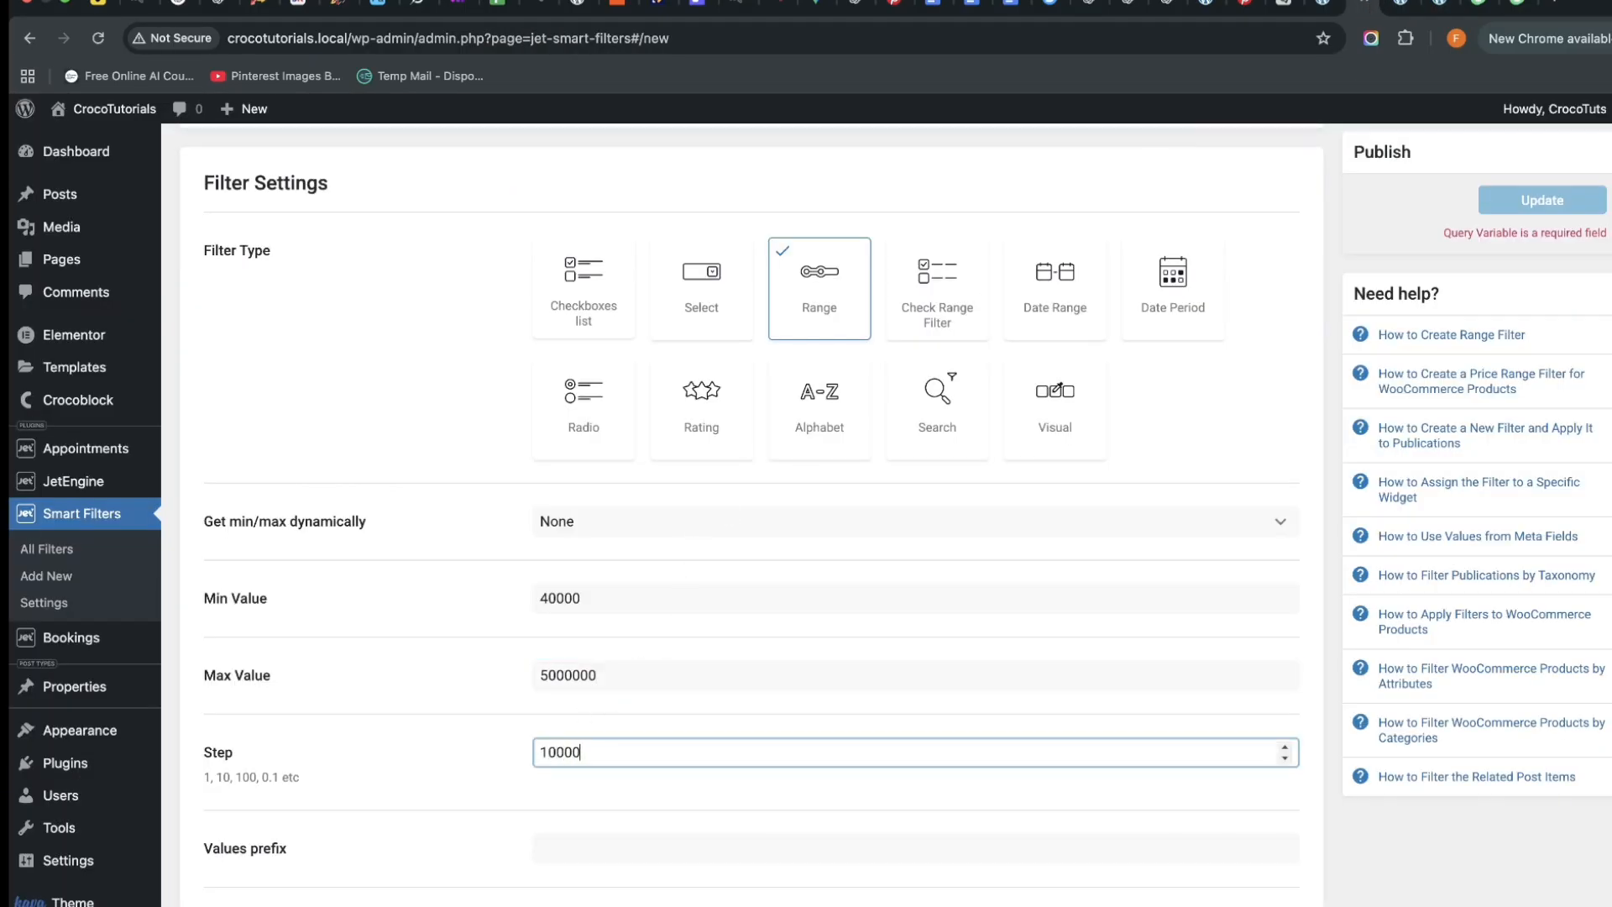
# Look through the Price filter's remaining options, including values prefix, values suffix and number of decimals
pyautogui.scroll(-10, 576, 727)
pyautogui.scroll(4, 602, 450)
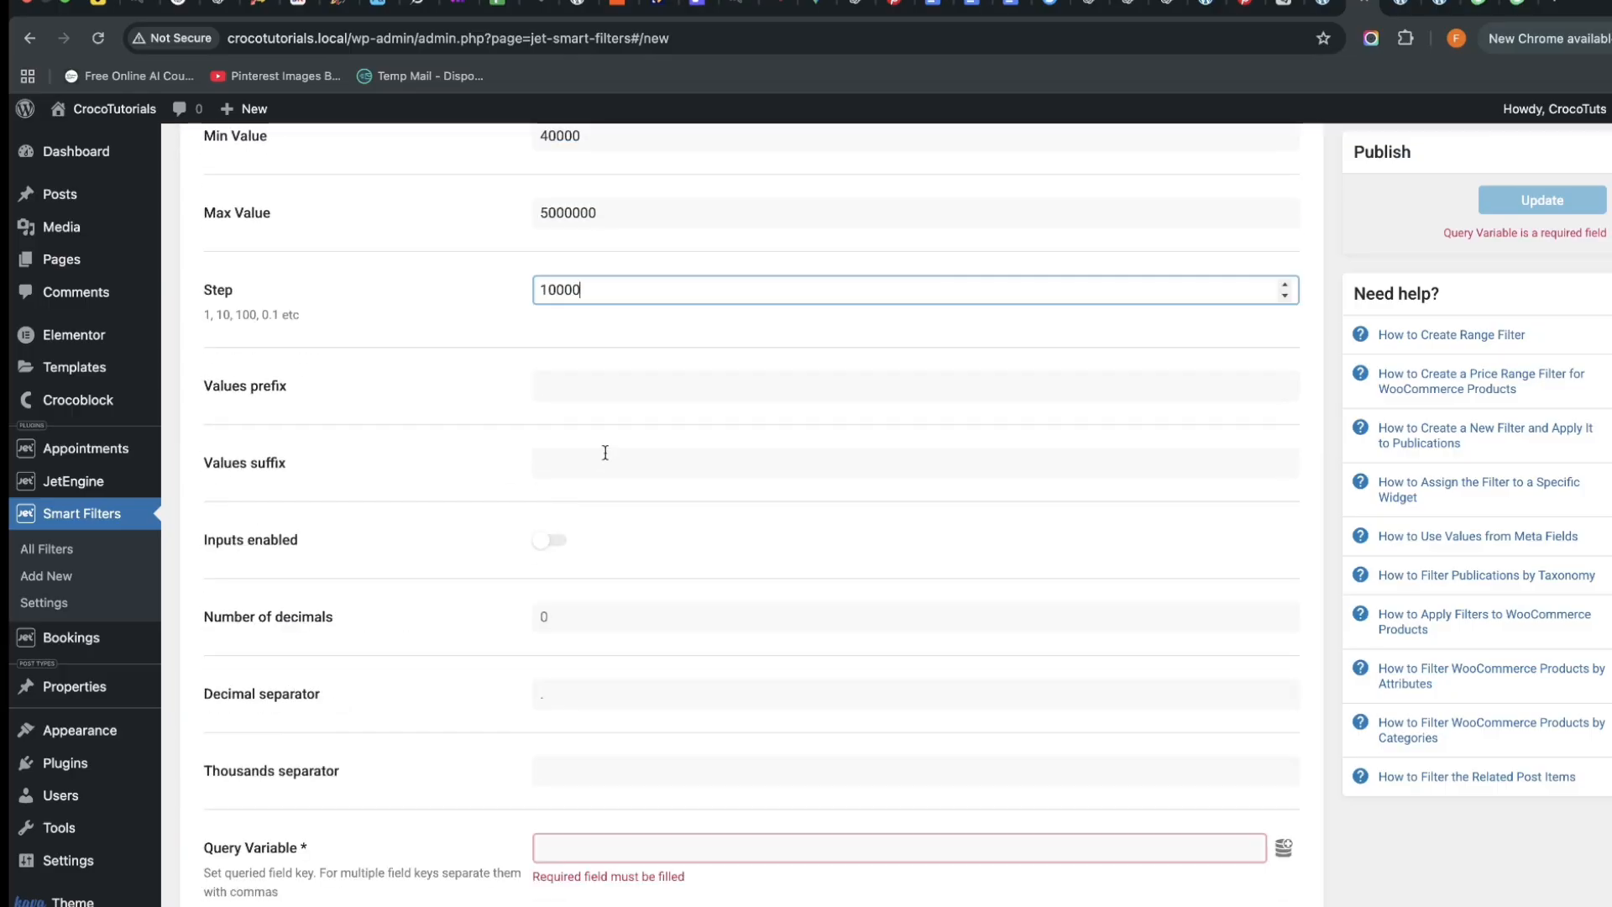
pyautogui.click(609, 384)
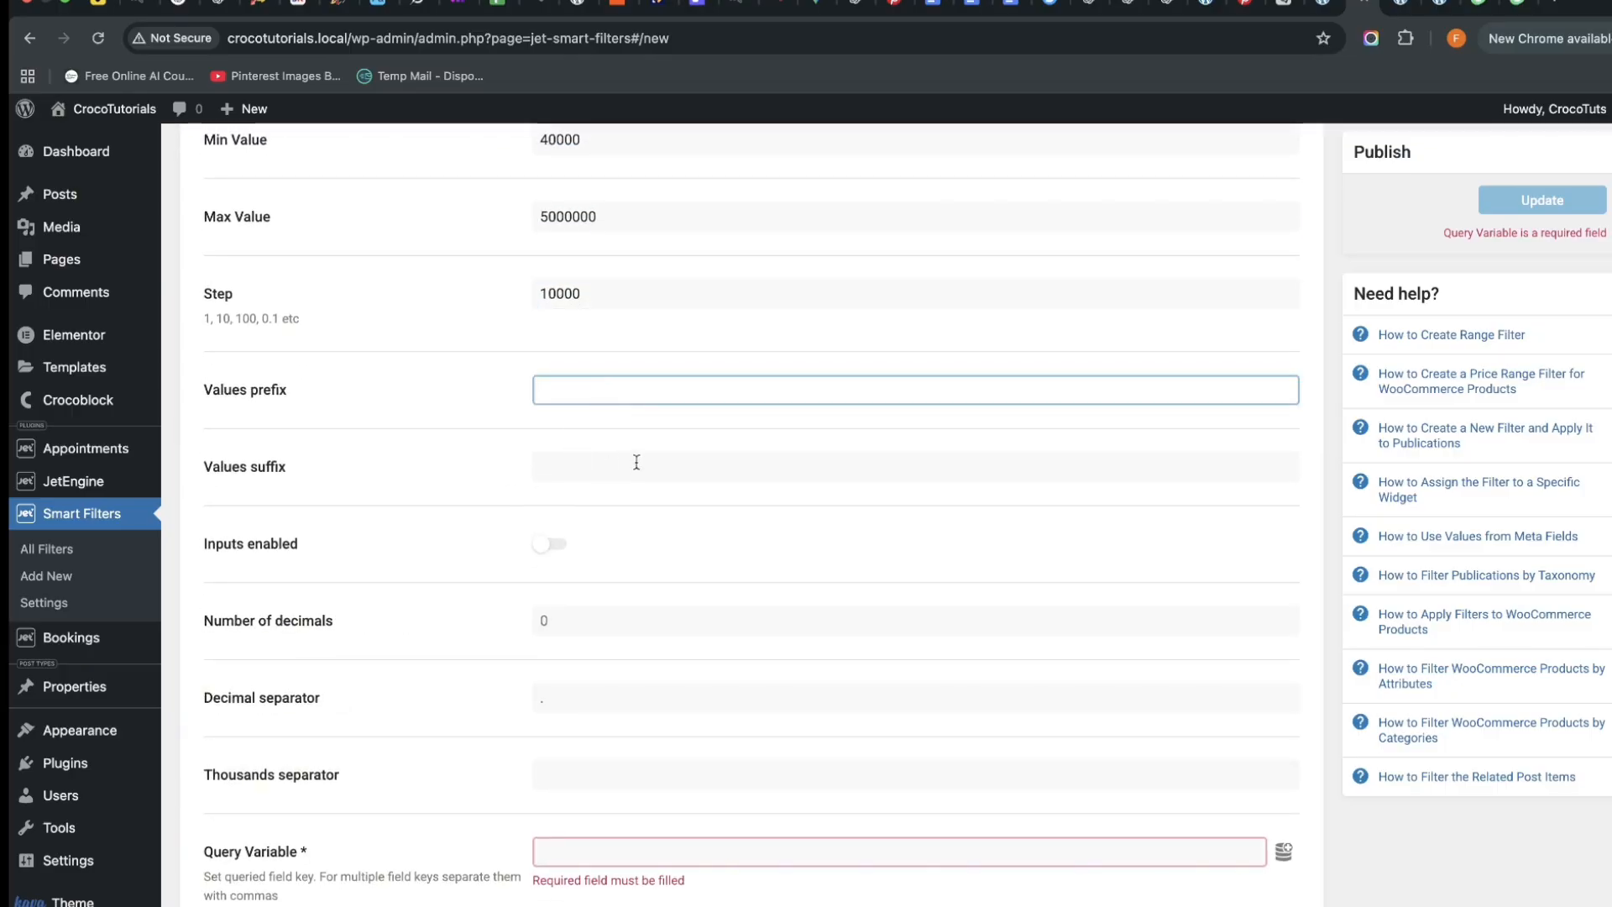
pyautogui.click(598, 461)
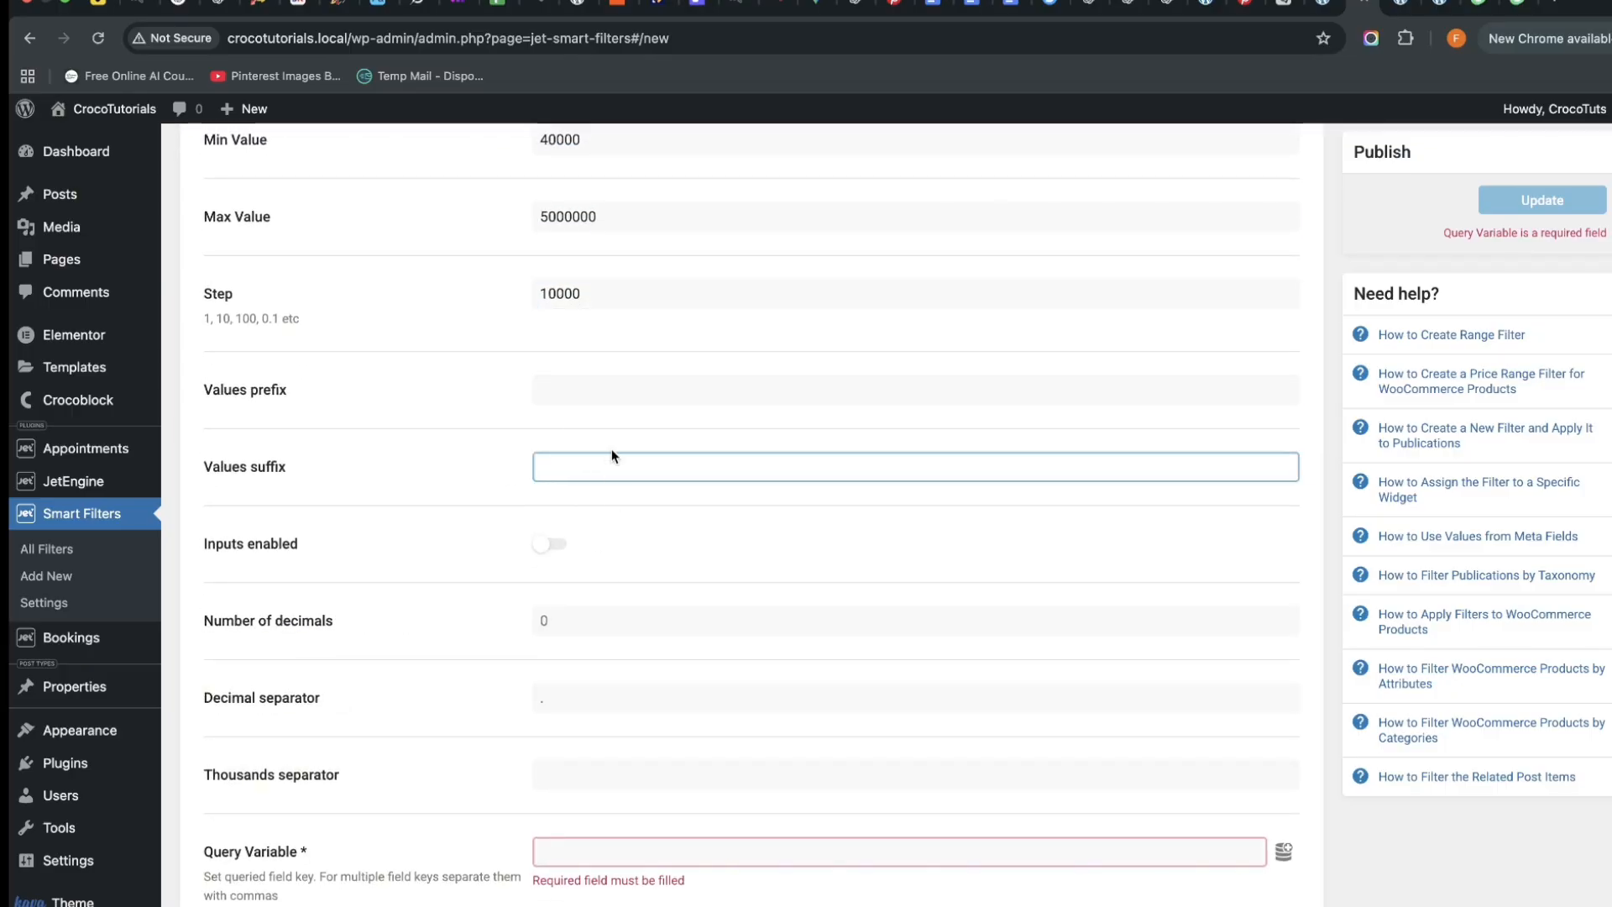
pyautogui.click(577, 618)
# Copy the Price field's name from the property's custom fields and set the filter's query variable to price
pyautogui.scroll(-2, 588, 705)
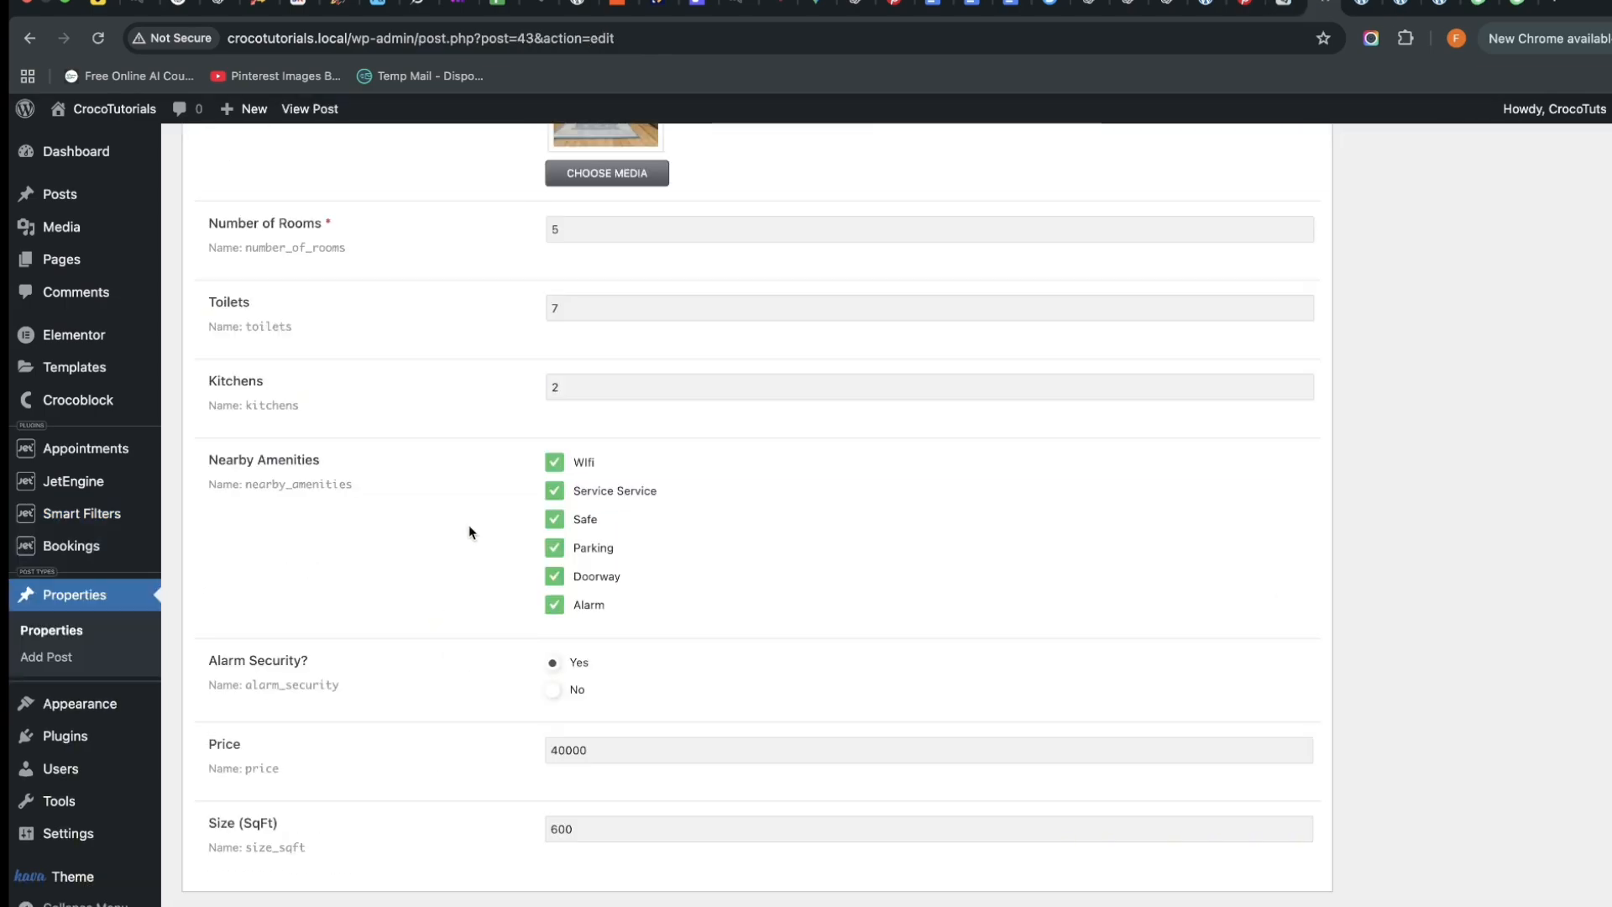
pyautogui.scroll(-1, 457, 604)
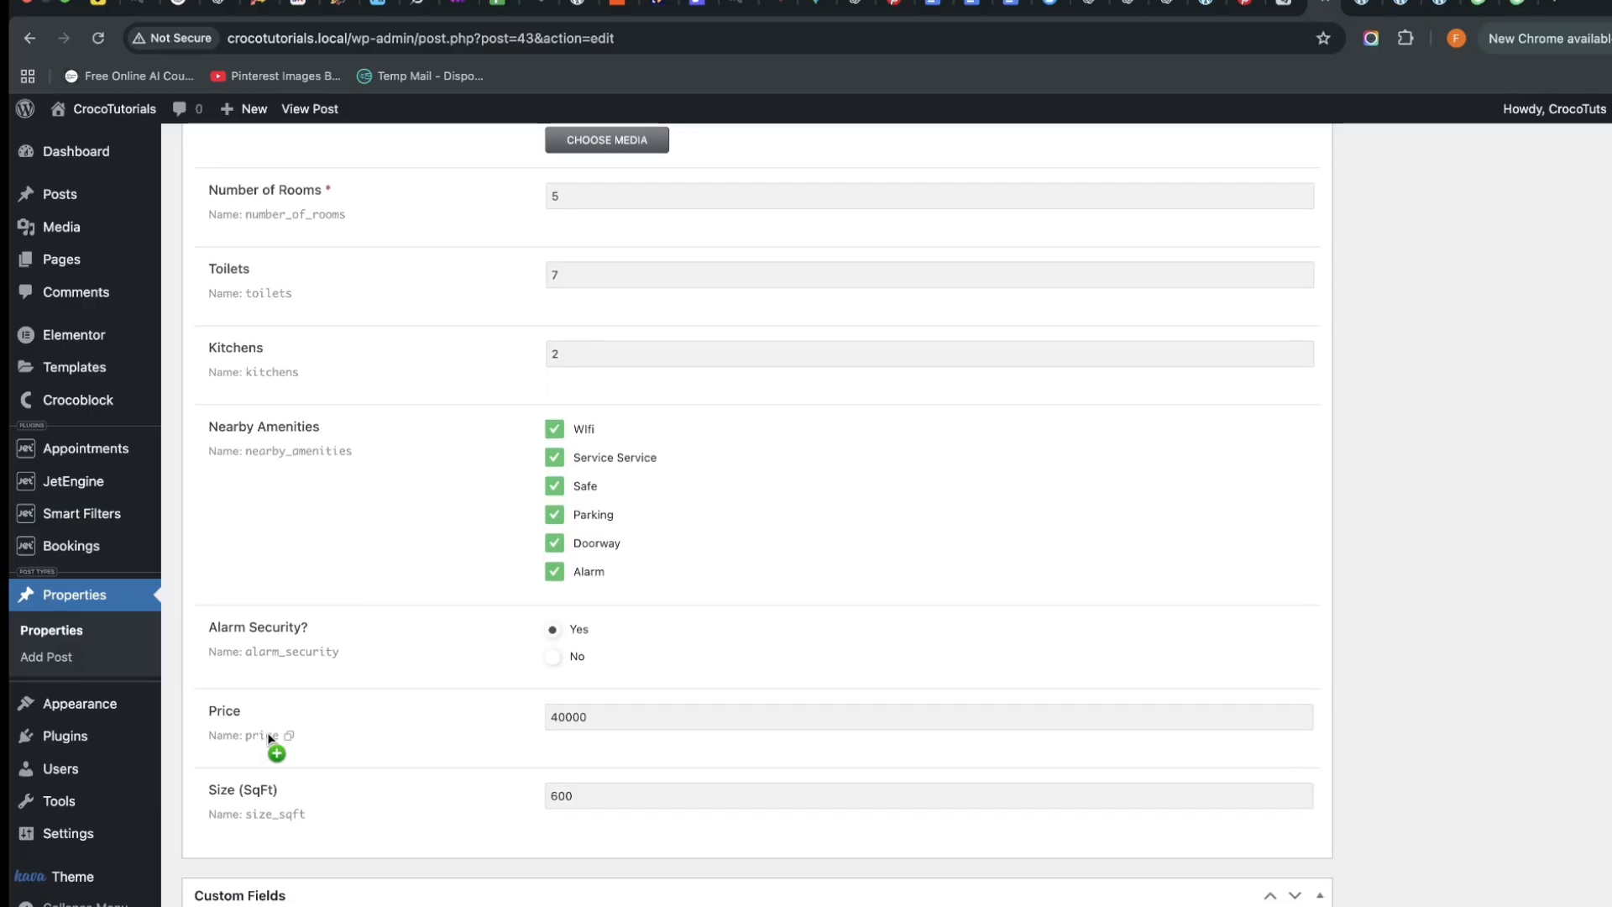
pyautogui.rightClick(268, 733)
pyautogui.click(310, 748)
pyautogui.click(1361, 10)
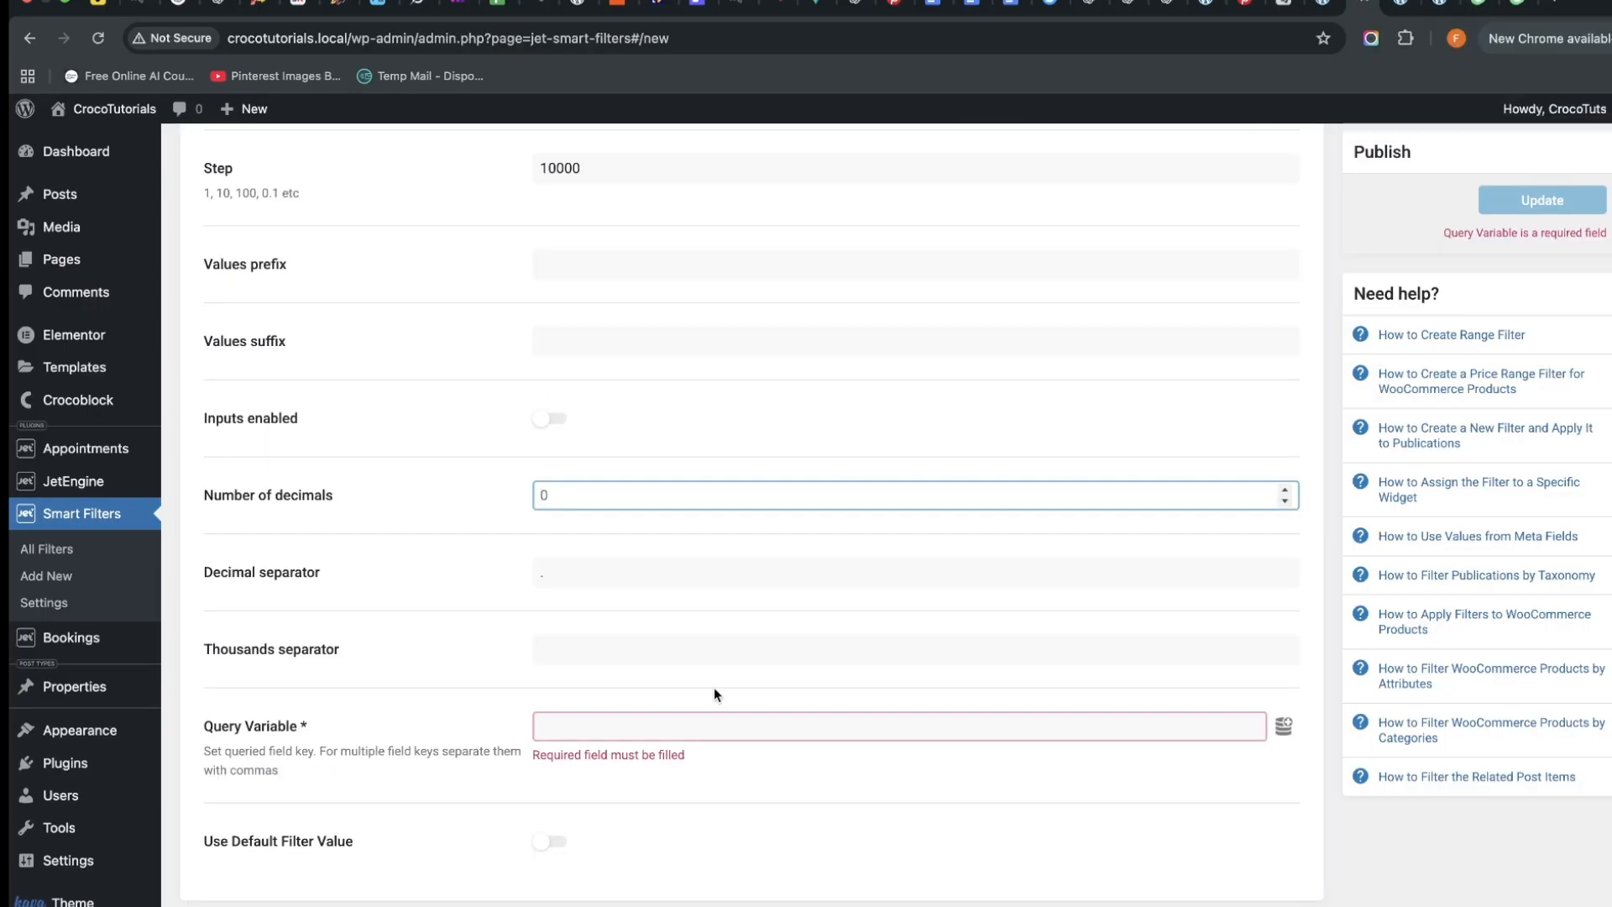
pyautogui.click(593, 726)
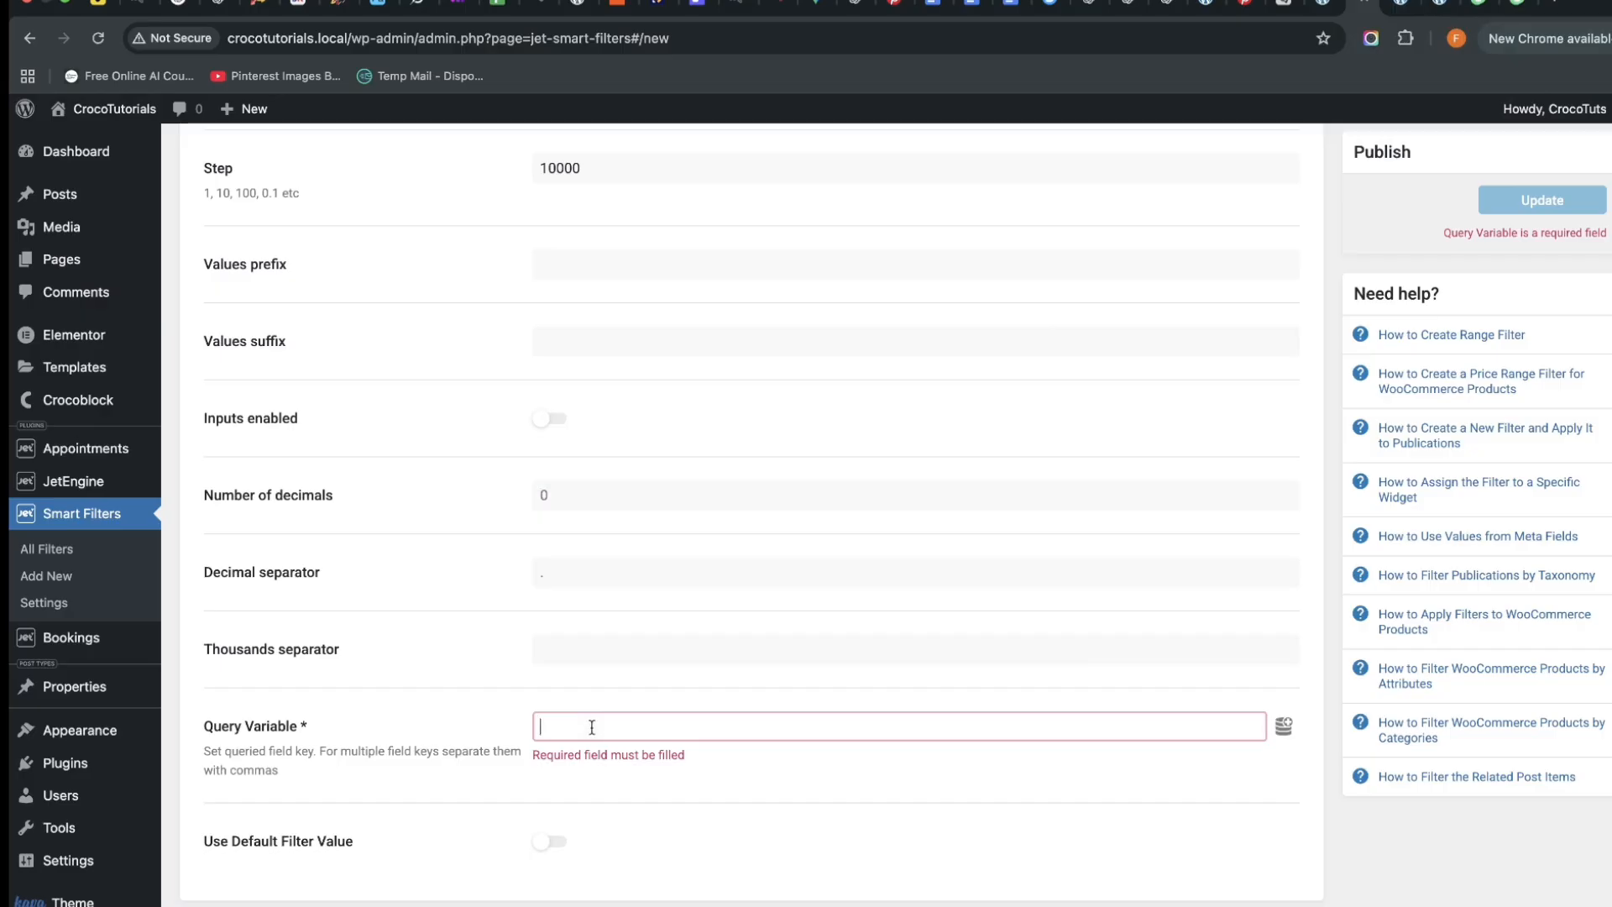
pyautogui.press('super+v')
# Set the Price filter's label to "Price Range"
pyautogui.scroll(-3, 592, 727)
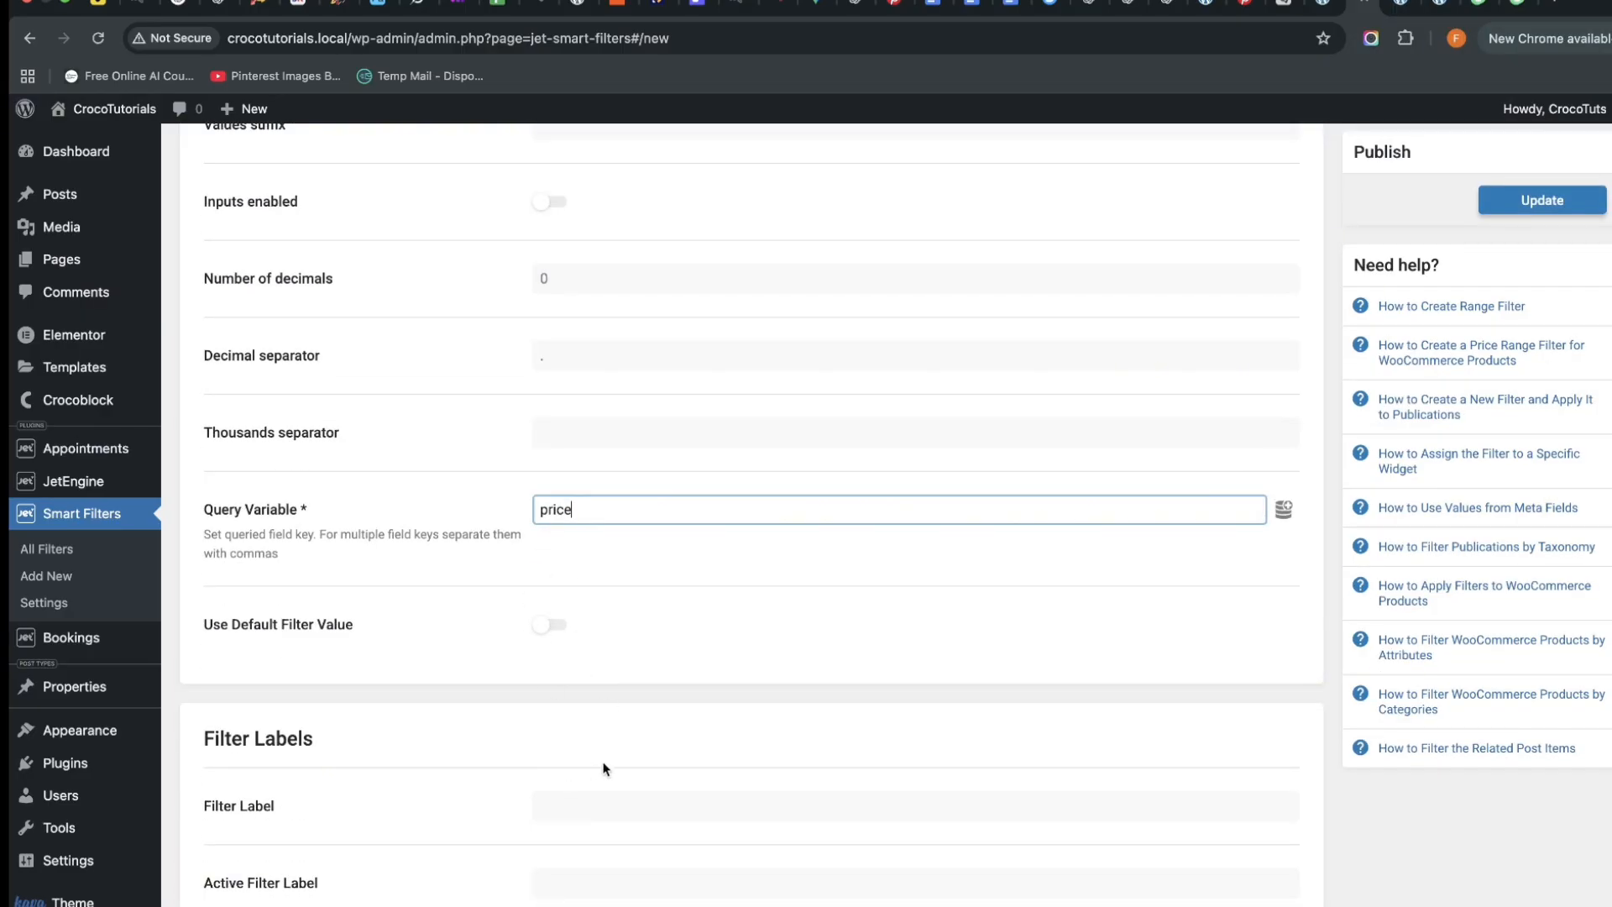
pyautogui.click(609, 802)
pyautogui.write('P')
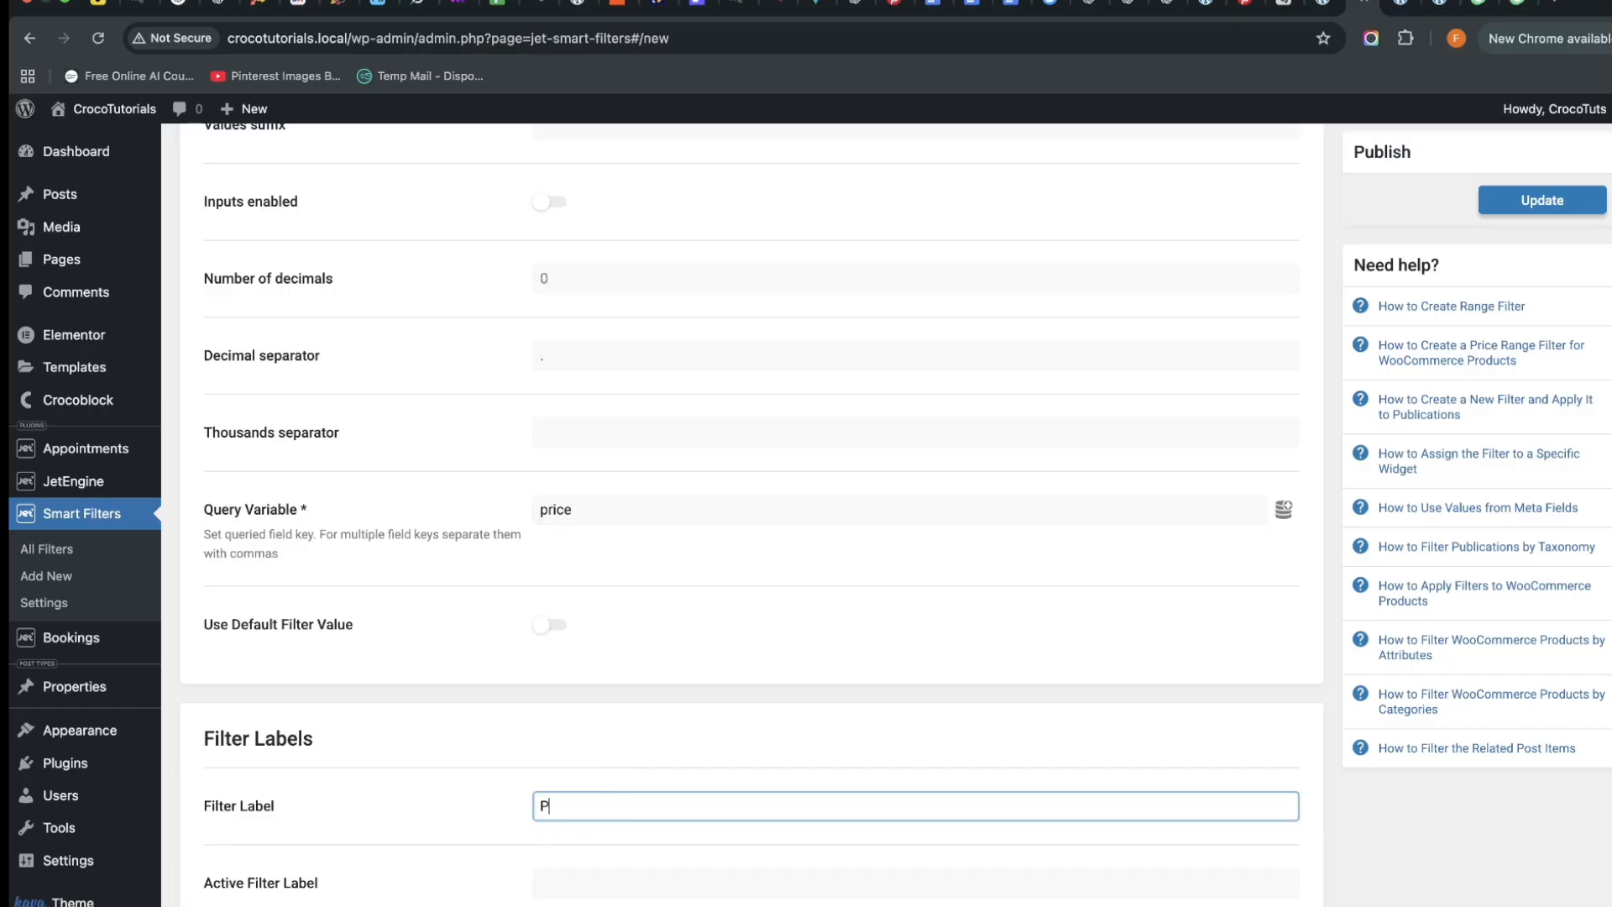
pyautogui.write('rice Range')
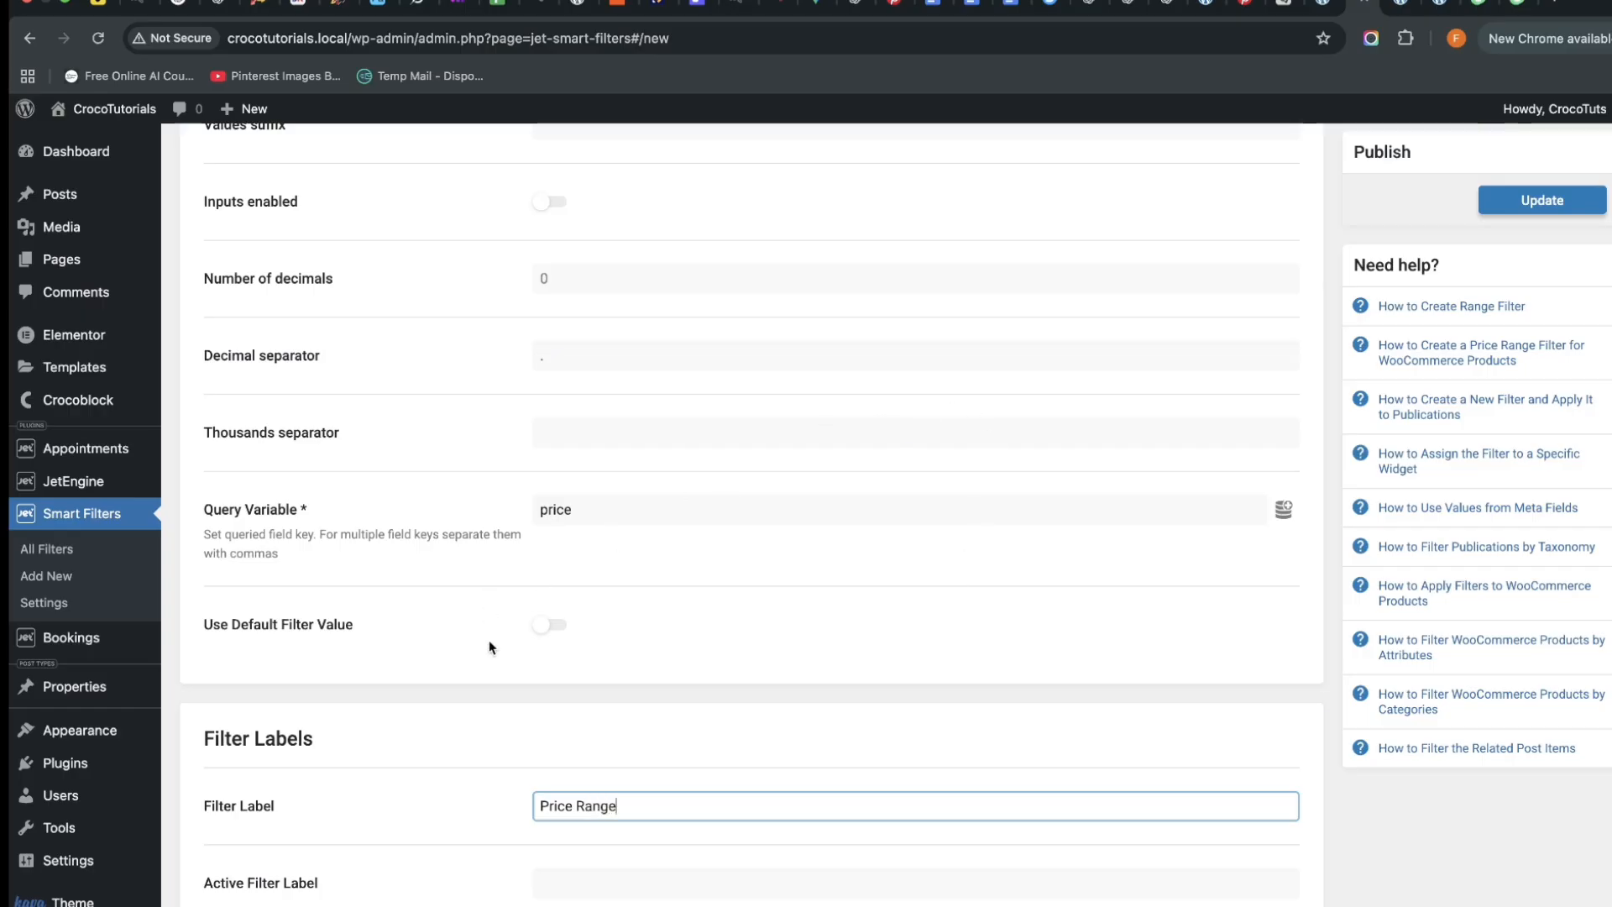
# Try the default filter value and inputs enabled options of the Price filter, and switch both back off
pyautogui.click(550, 626)
pyautogui.click(550, 626)
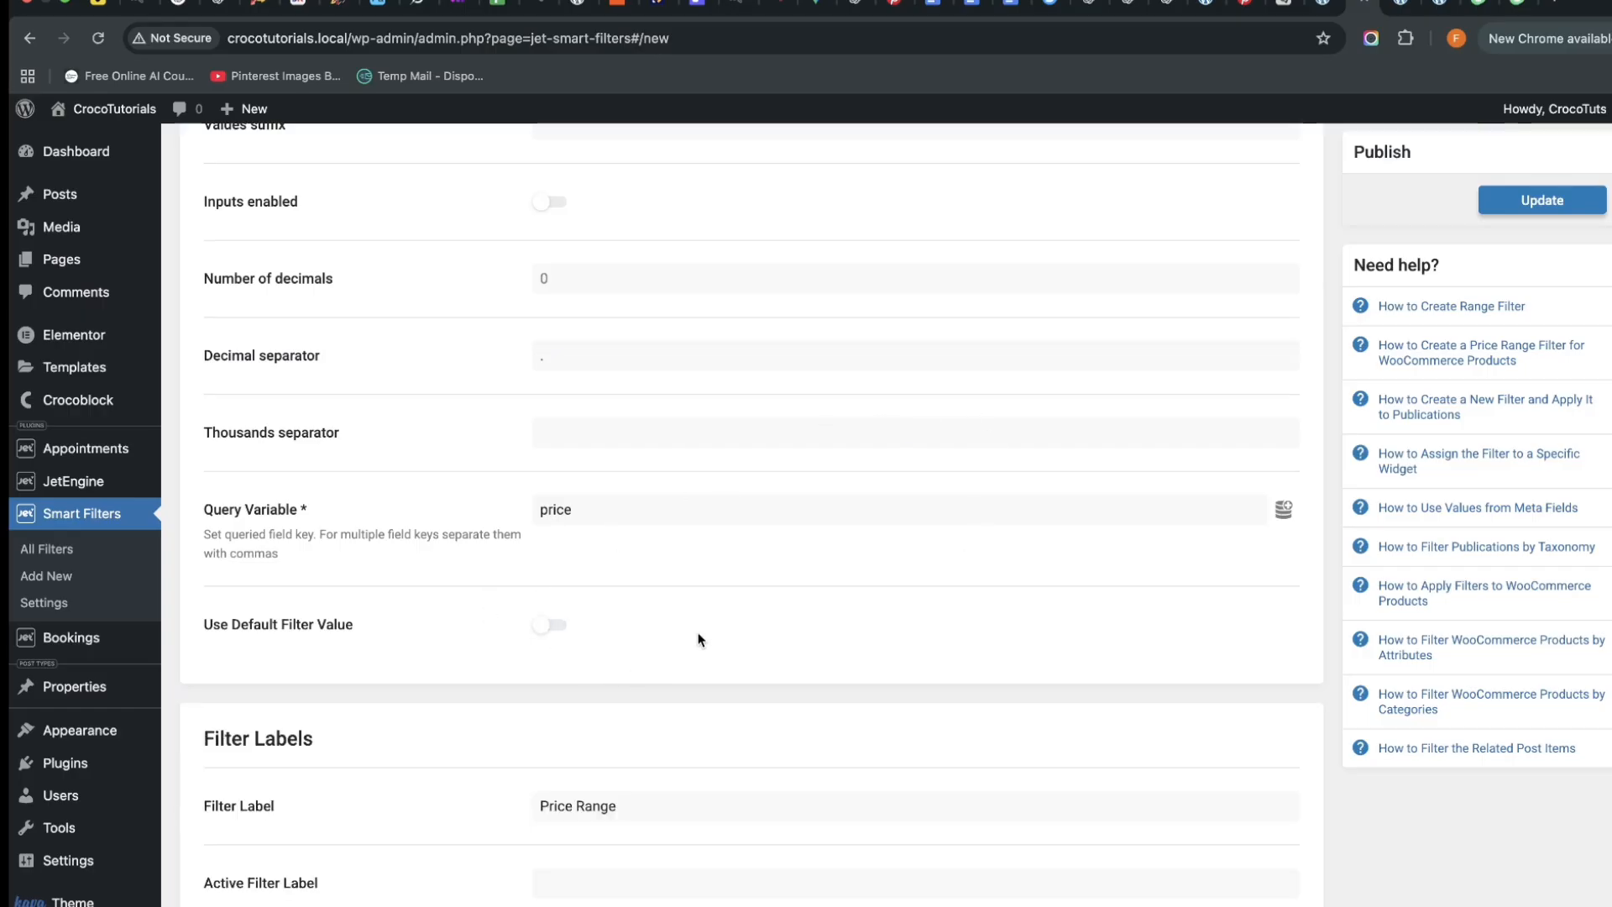
pyautogui.scroll(1, 537, 340)
pyautogui.click(554, 238)
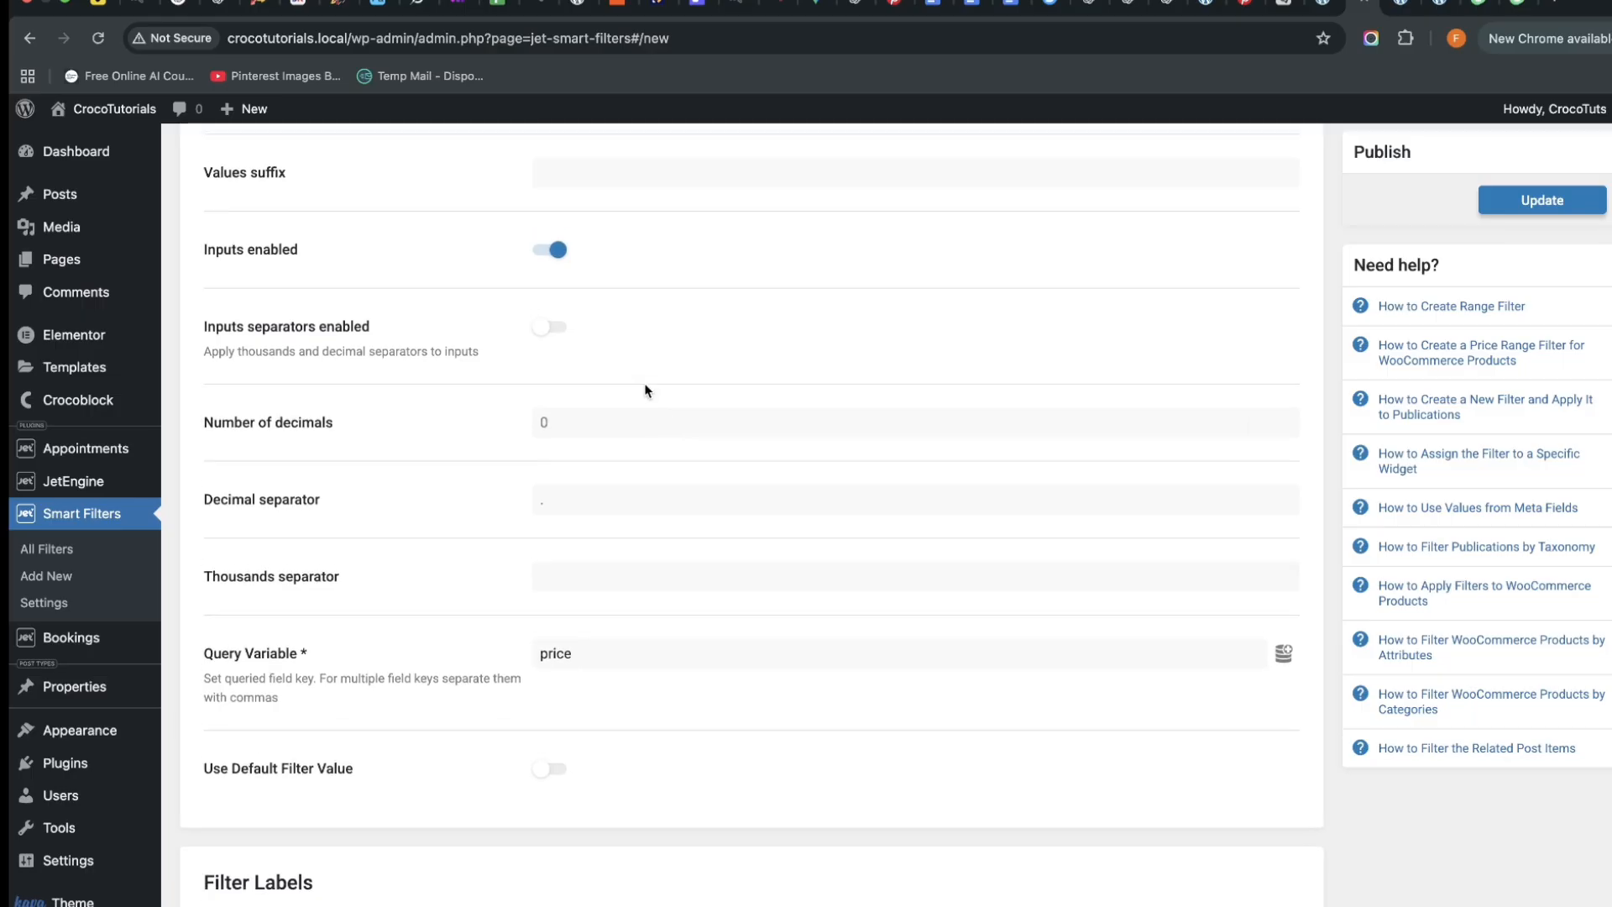
pyautogui.scroll(3, 558, 280)
pyautogui.scroll(2, 558, 336)
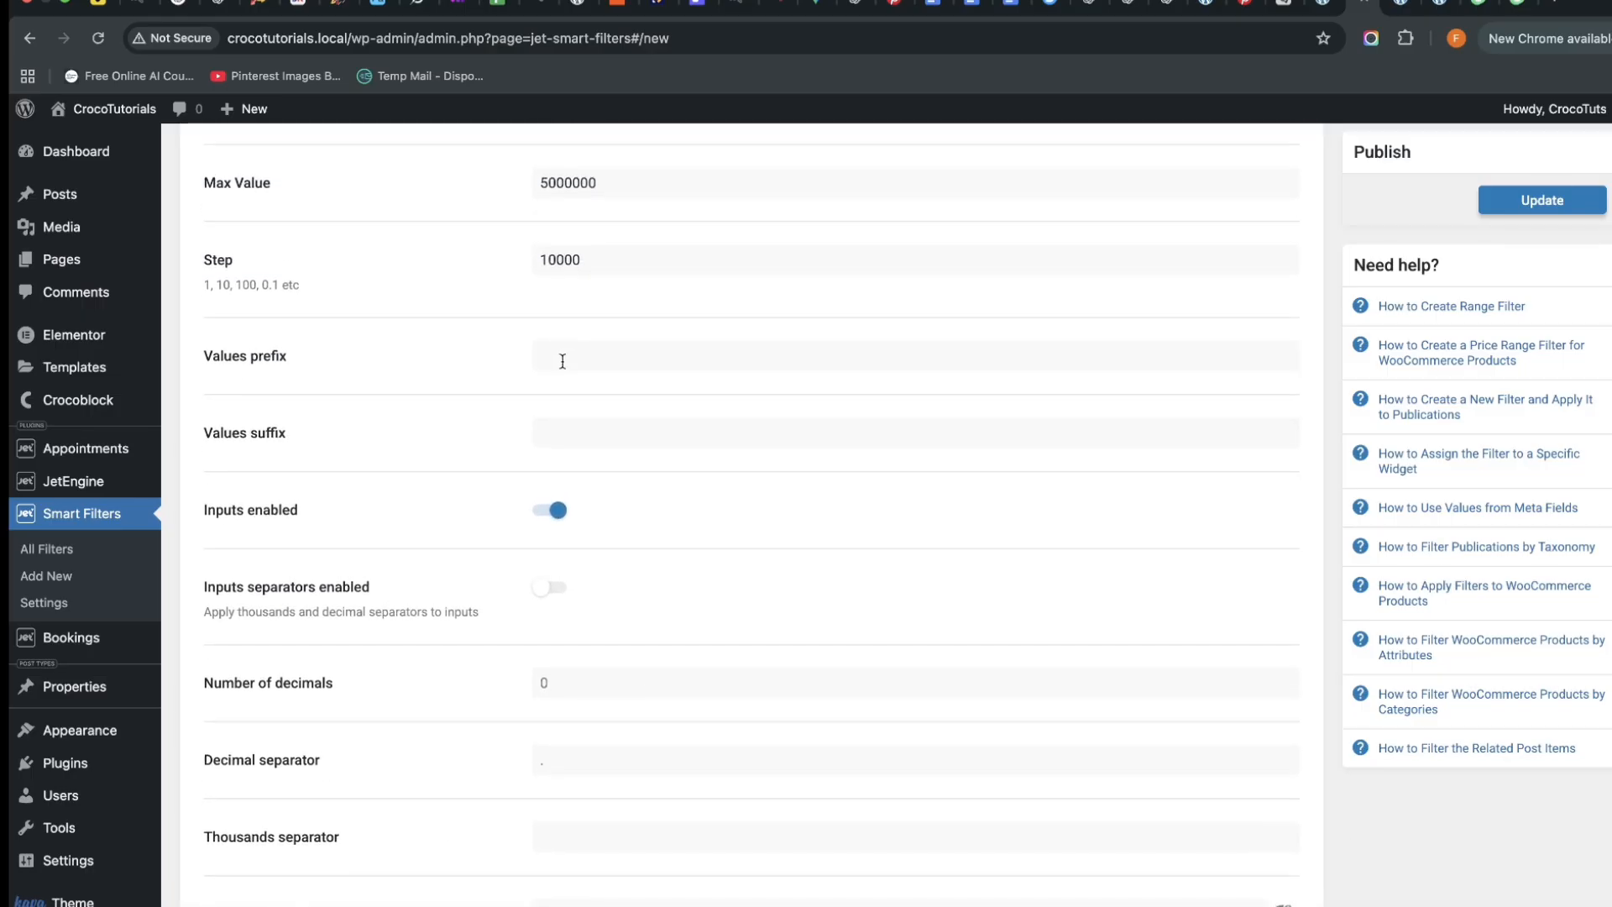
pyautogui.click(554, 512)
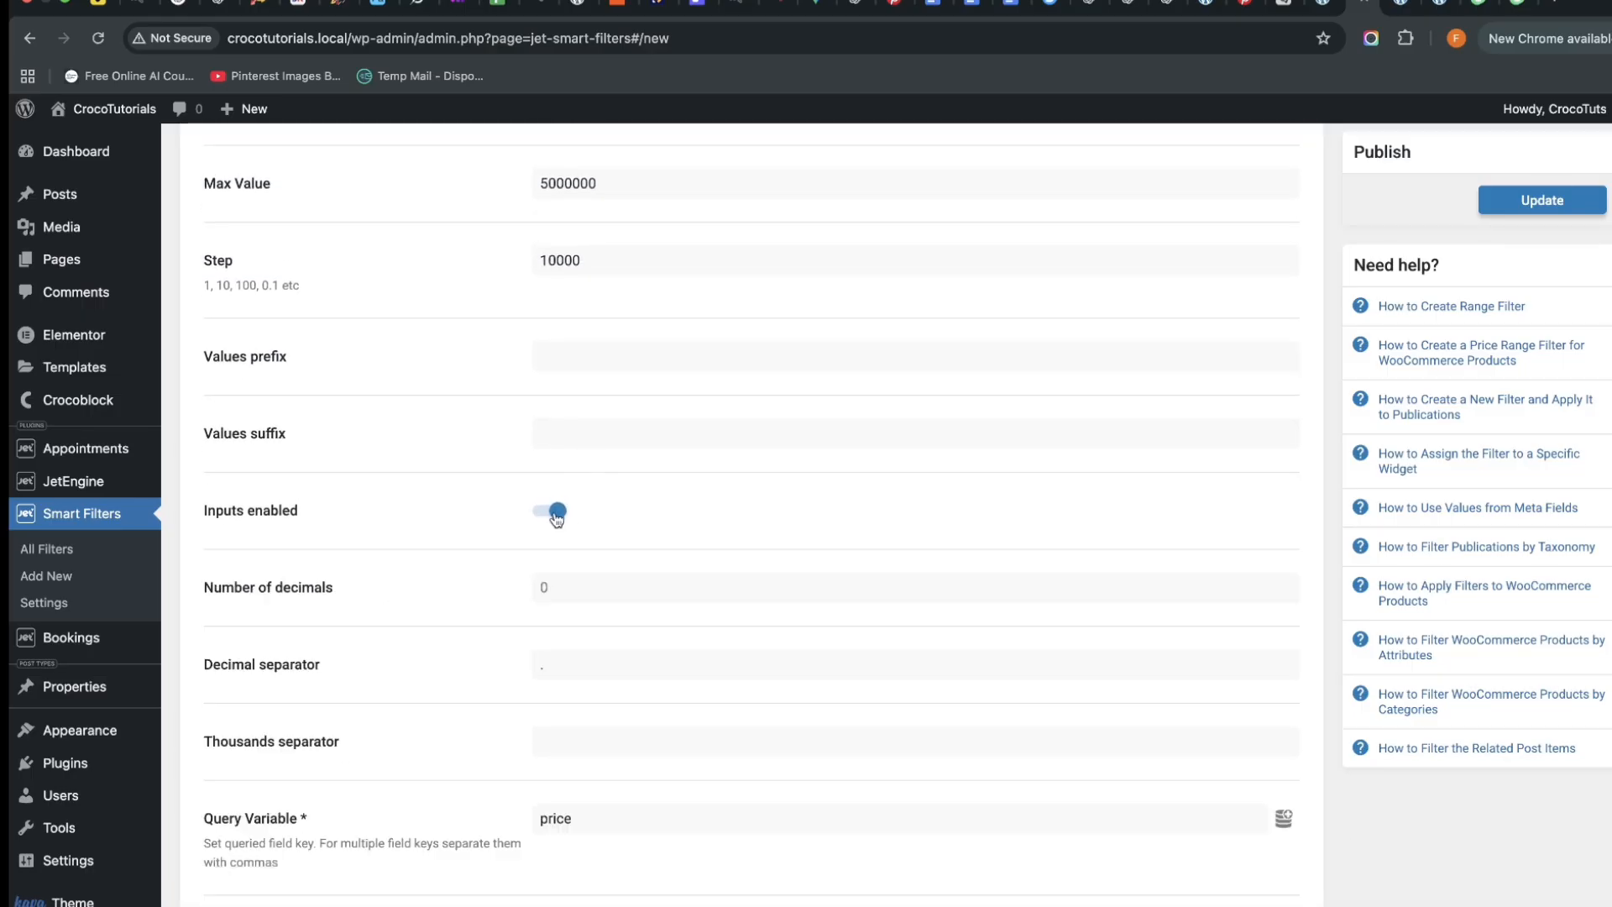
# Save the Price range filter and review its saved settings
pyautogui.click(1541, 199)
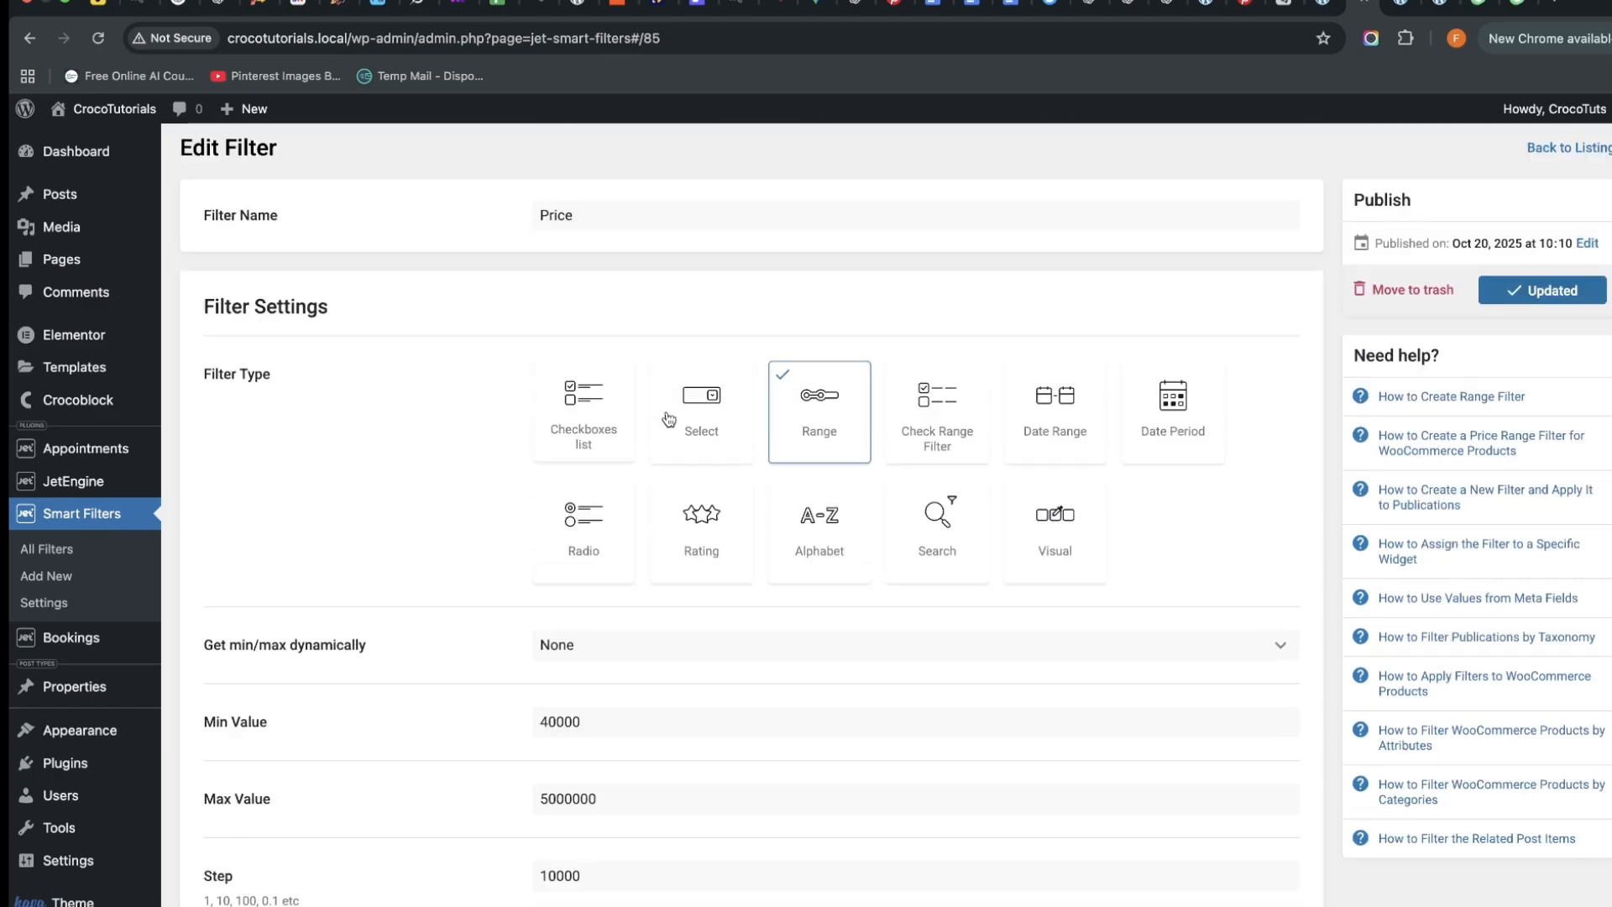
pyautogui.scroll(-5, 1195, 420)
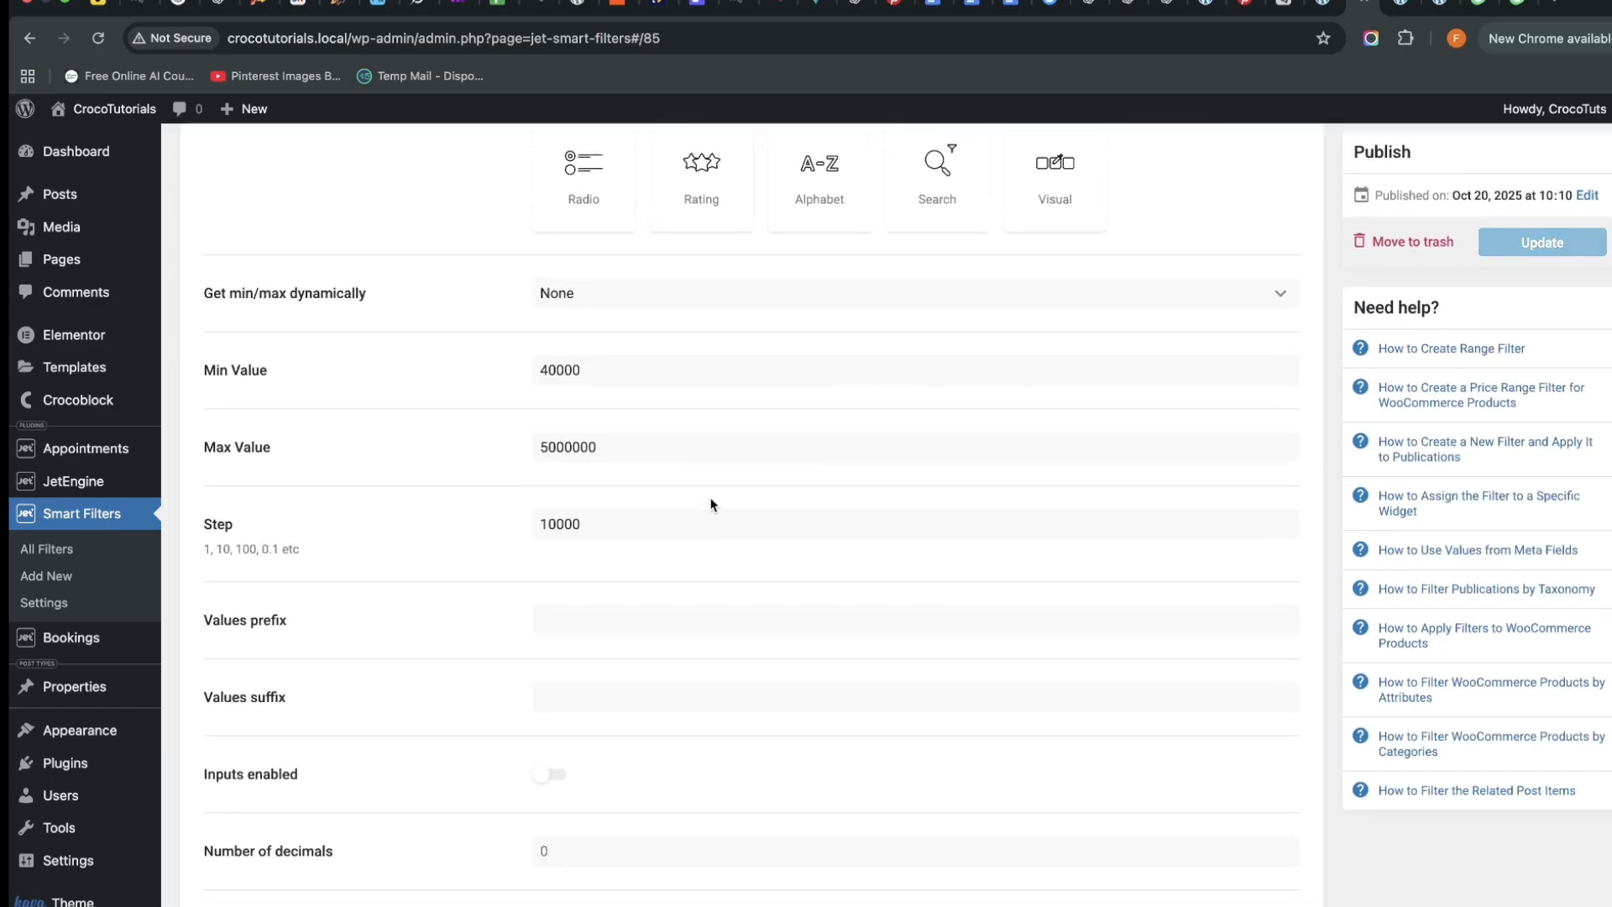
pyautogui.scroll(5, 730, 487)
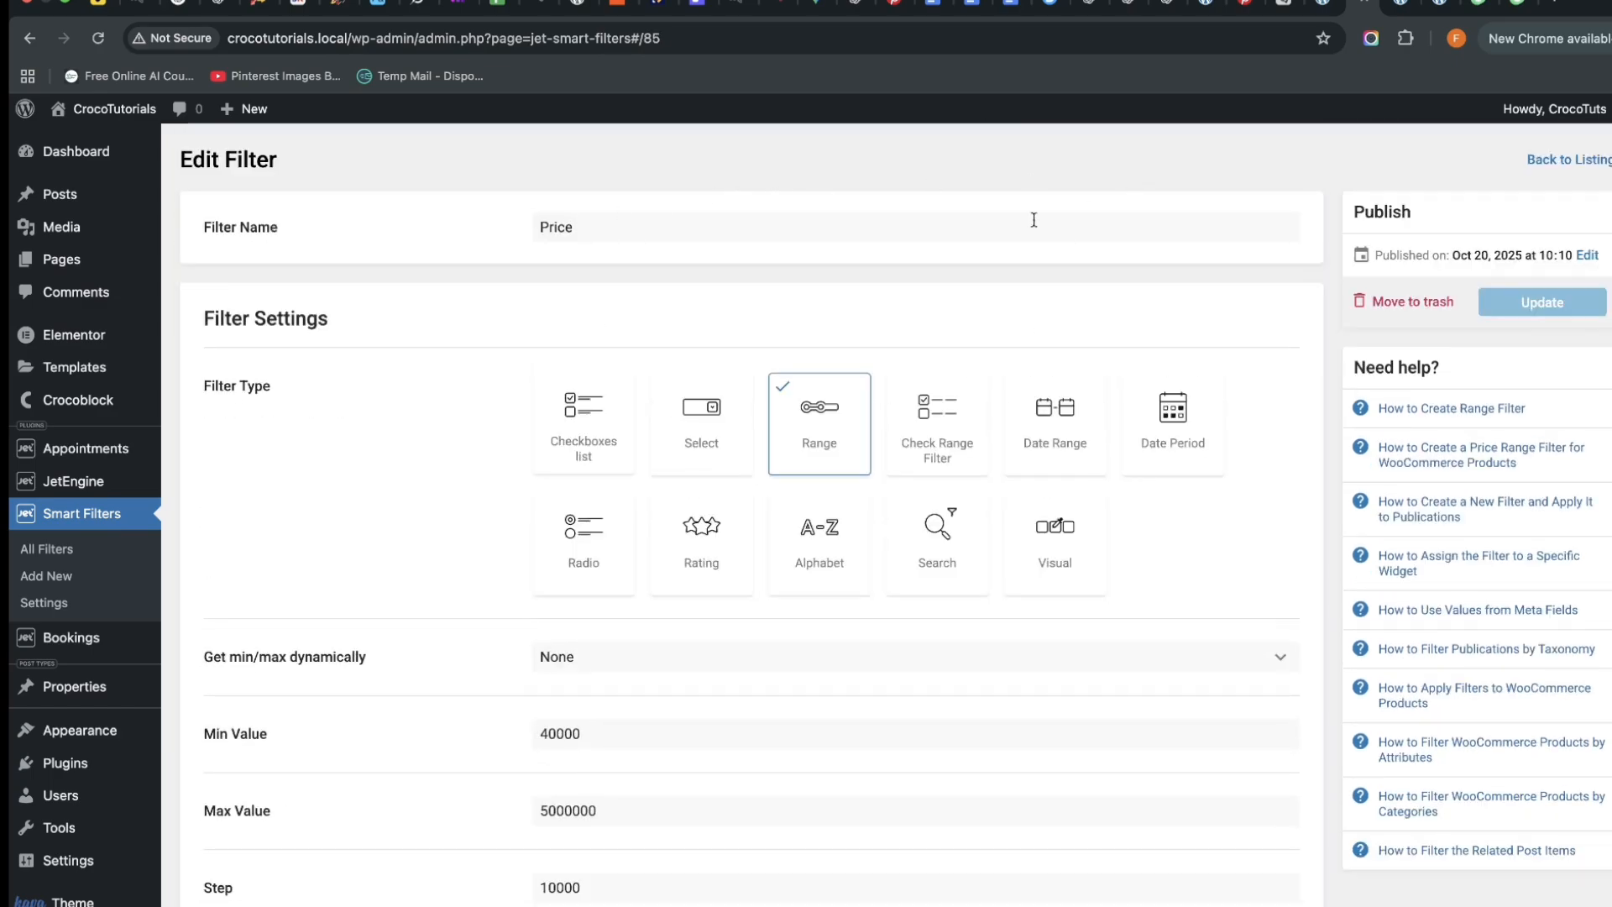
# Delete the Checkboxes Filter widget from the column beside the listing grid on the Property page in Elementor
pyautogui.click(1397, 10)
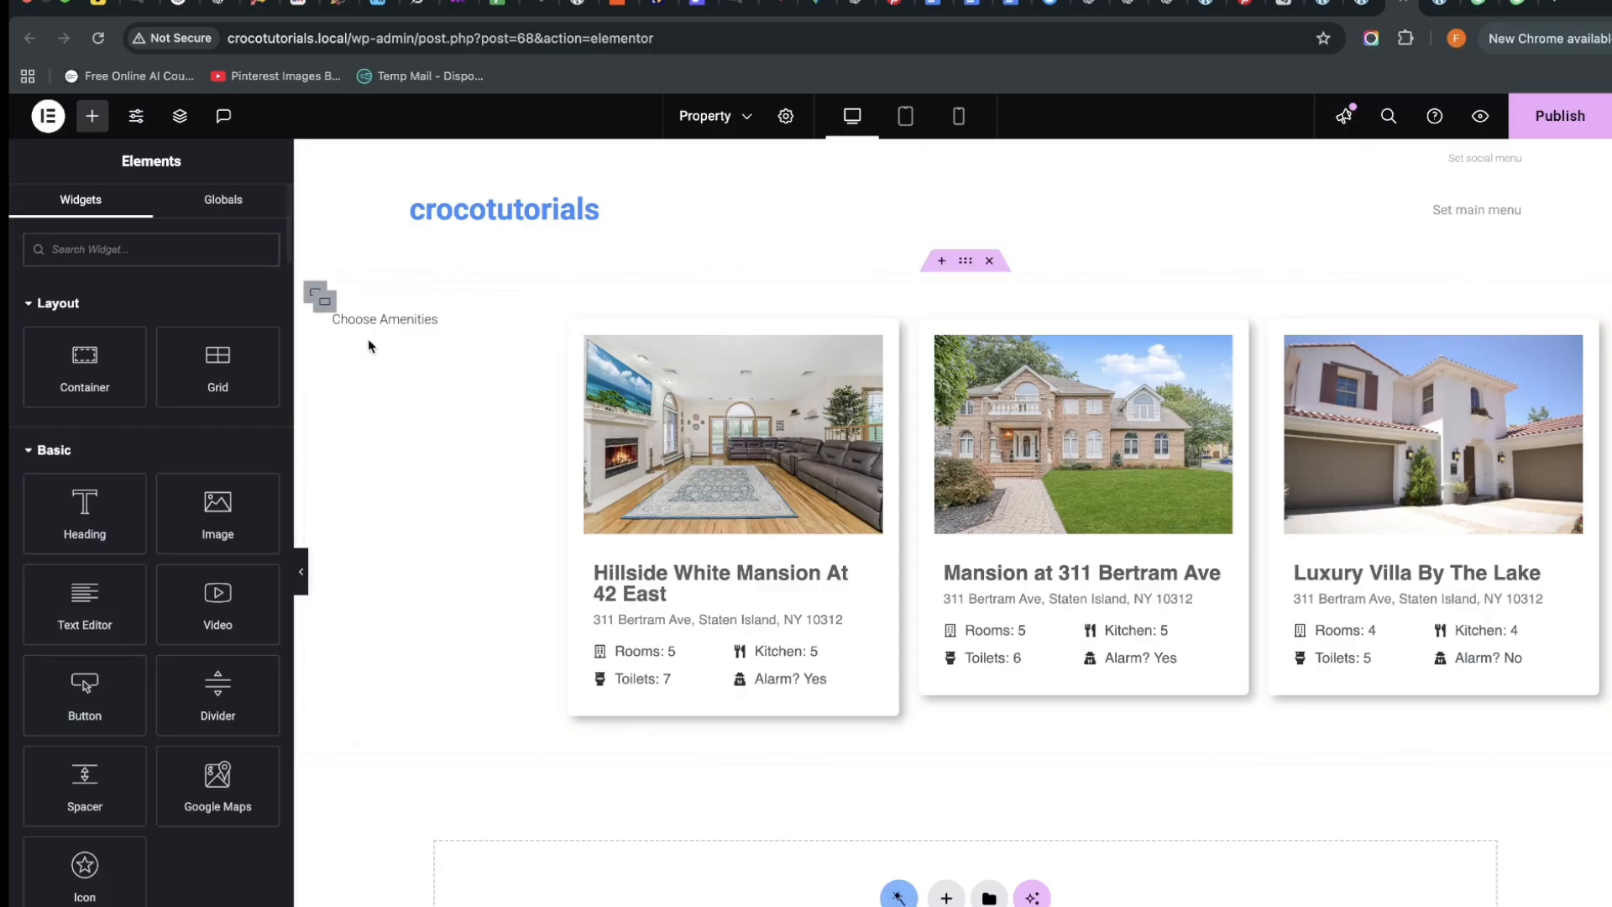
pyautogui.rightClick(474, 333)
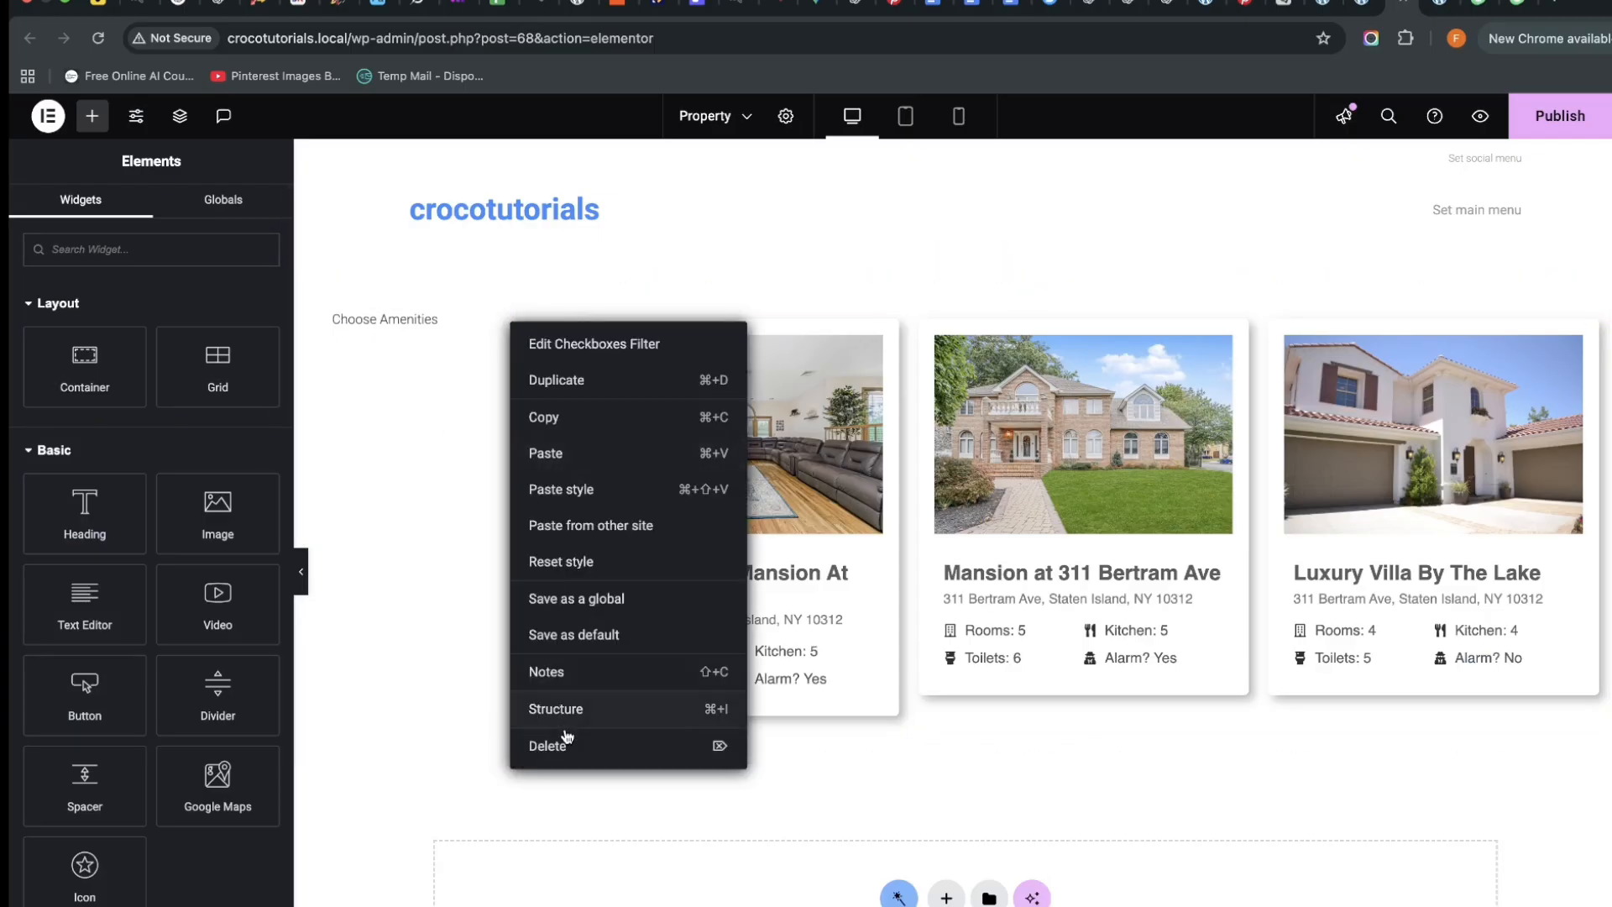
pyautogui.click(559, 737)
# Add a Range Filter widget to the empty inner container beside the property listing grid
pyautogui.click(319, 302)
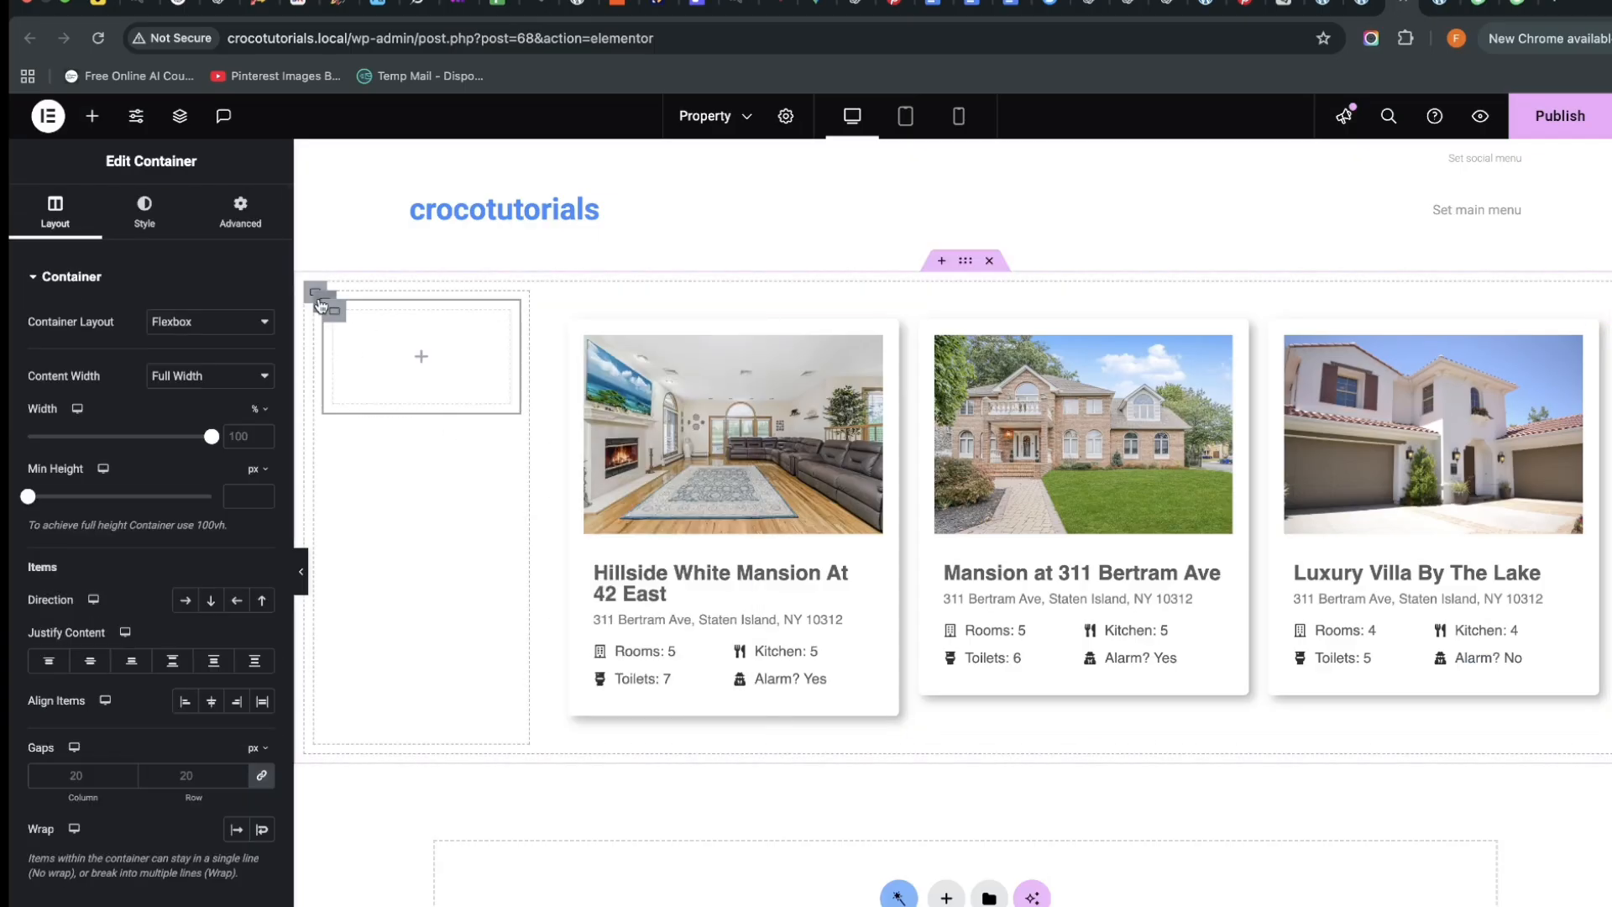
pyautogui.click(317, 294)
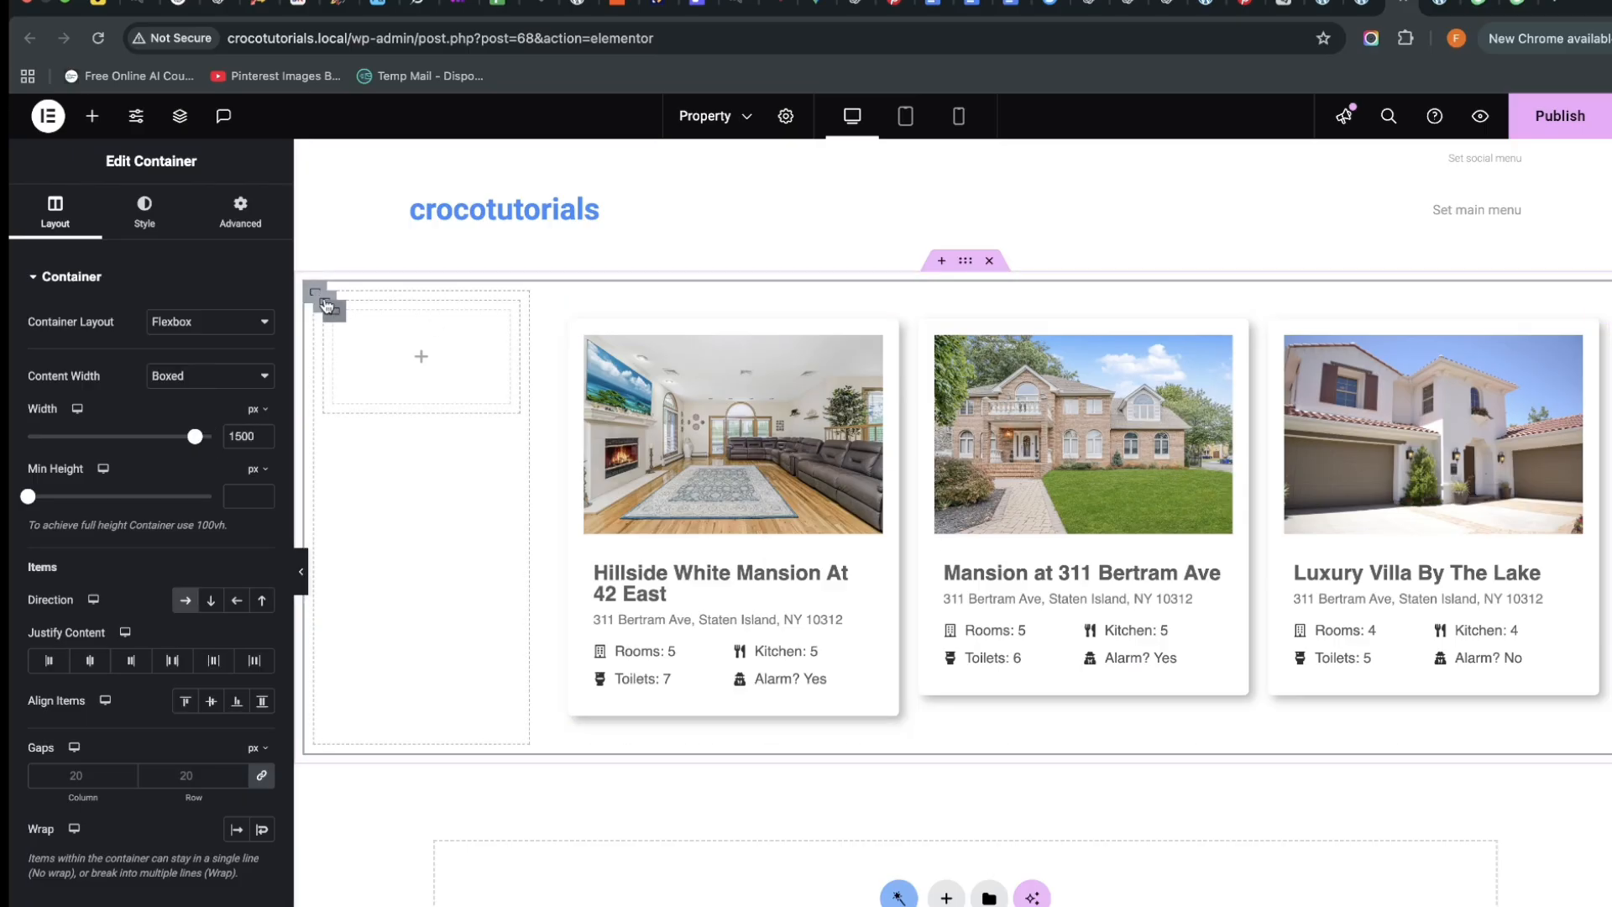
pyautogui.click(329, 307)
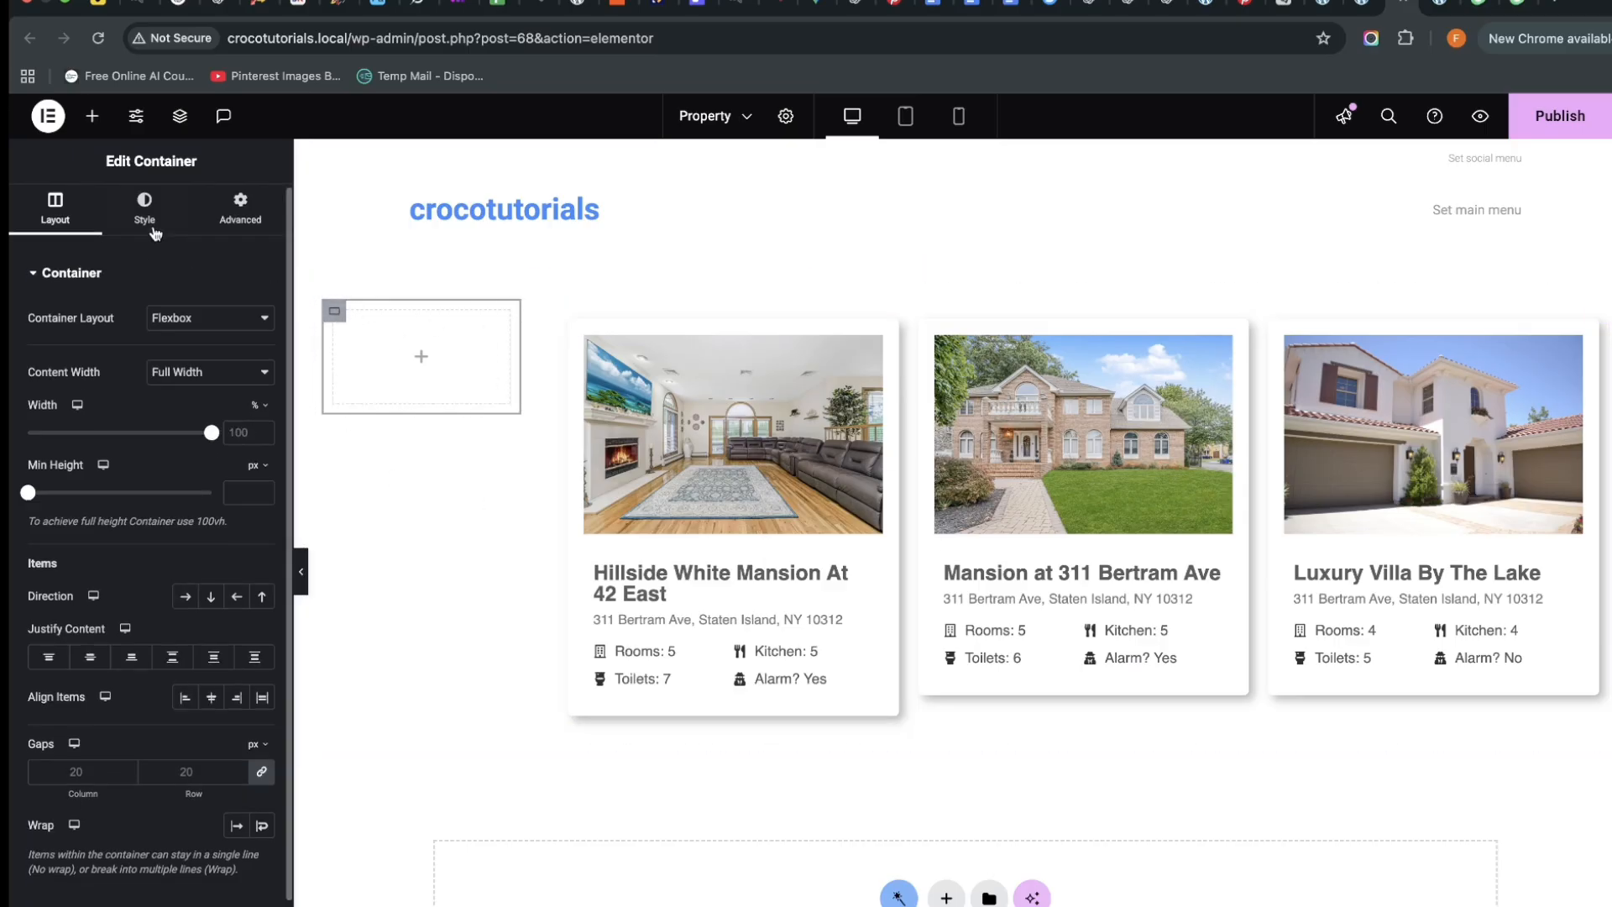
pyautogui.click(92, 116)
pyautogui.write('slide')
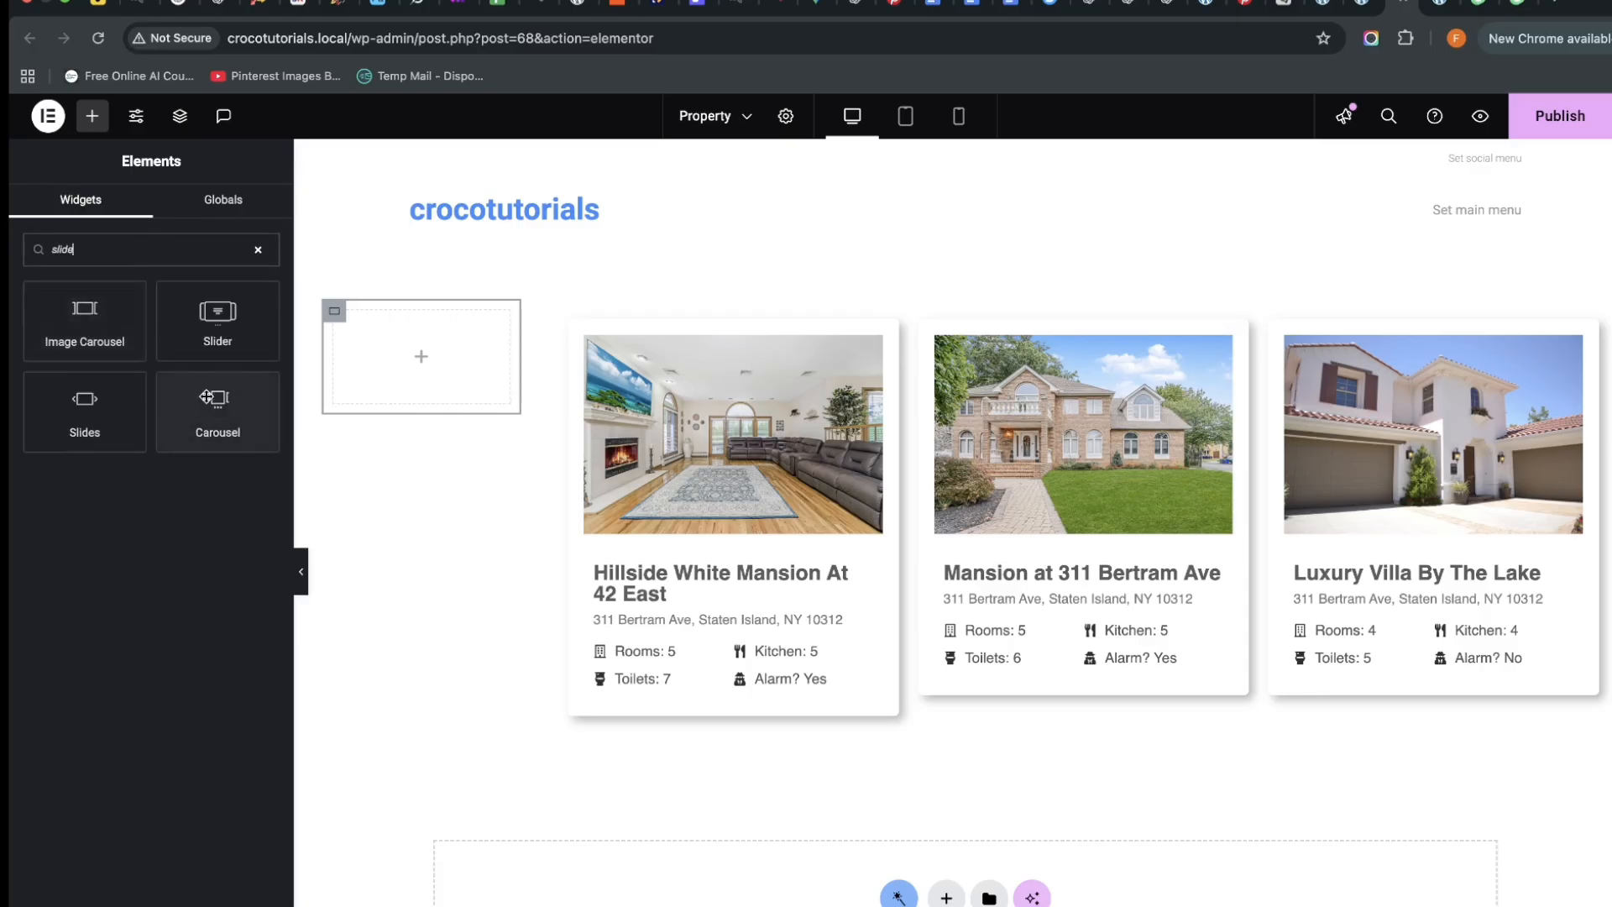
pyautogui.press('BackSpace')
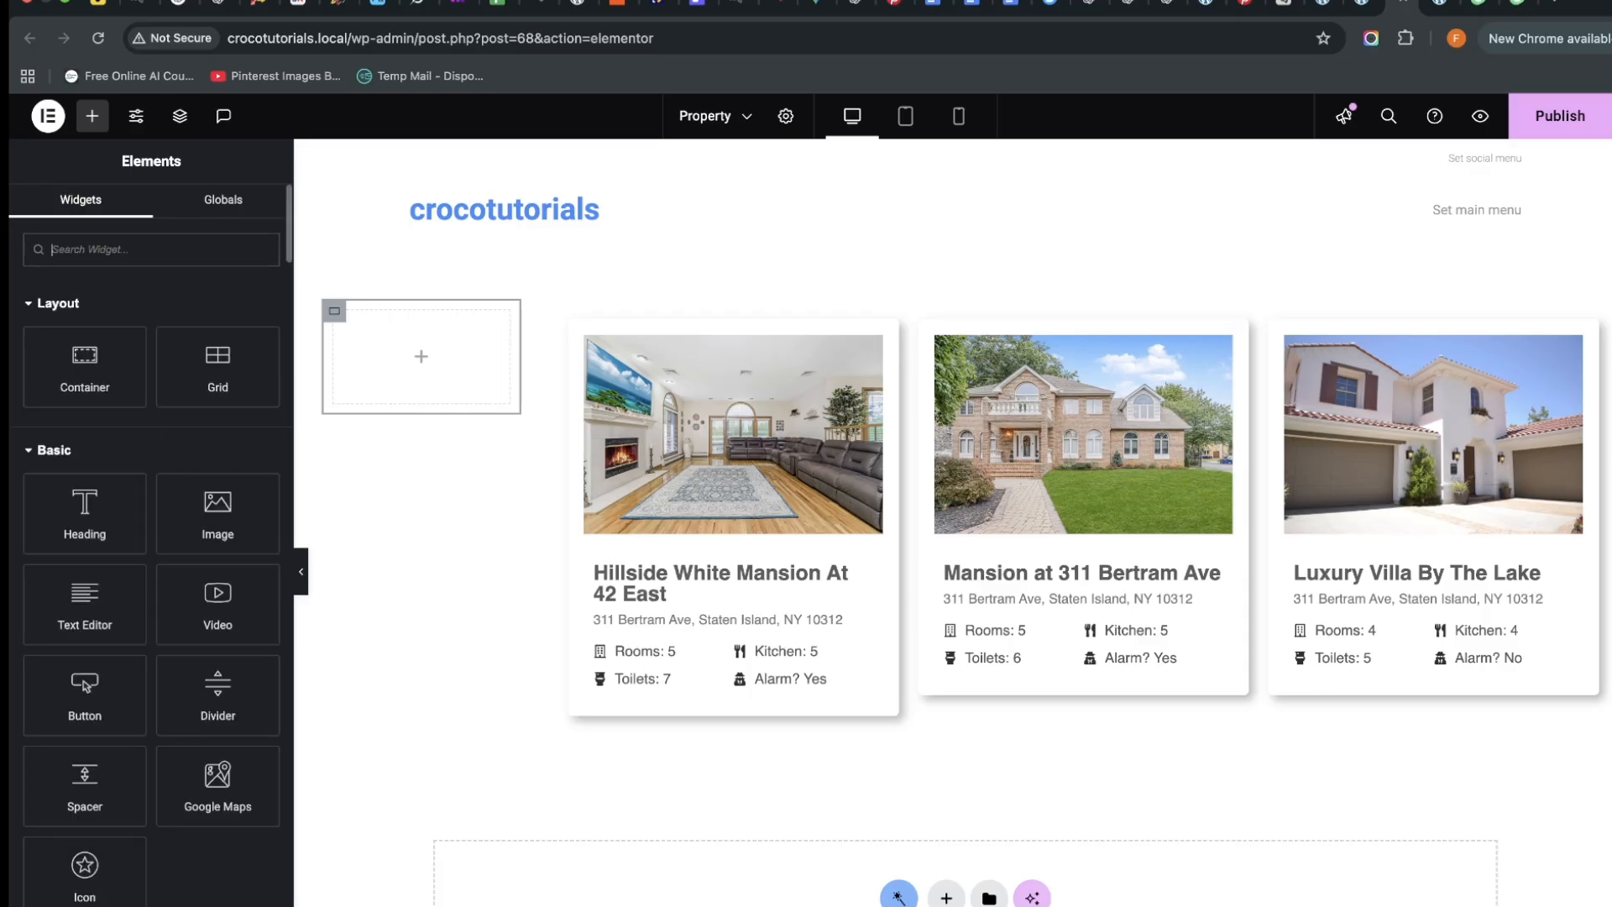
pyautogui.write('ran ge')
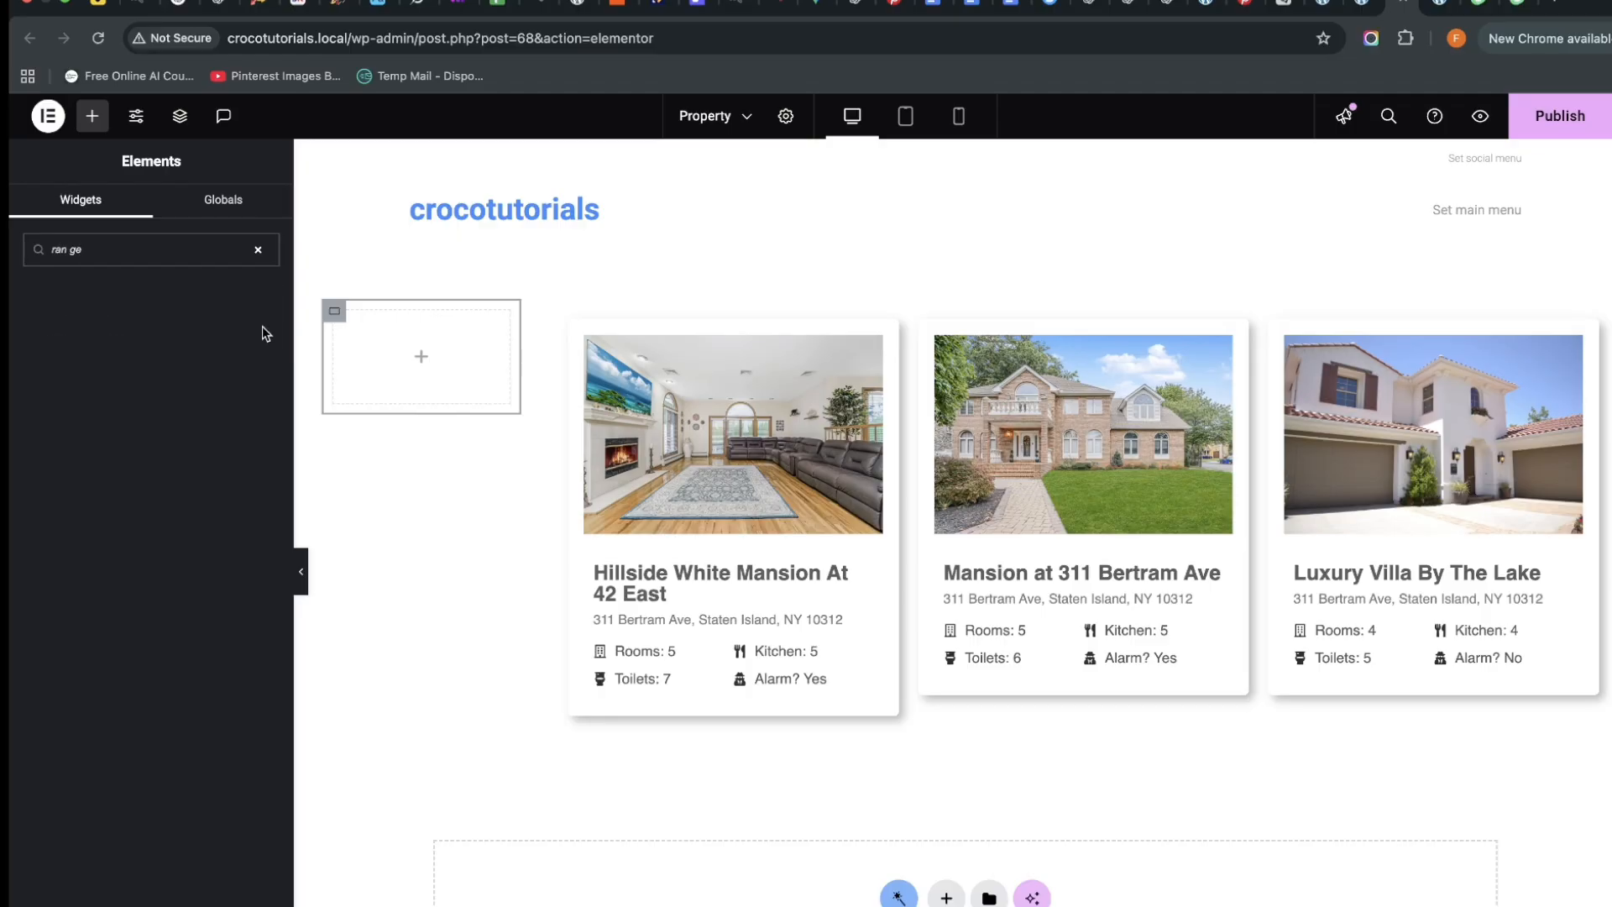
pyautogui.press('BackSpace')
pyautogui.press('BackSpace')
pyautogui.press('BackSpace')
pyautogui.write('ge')
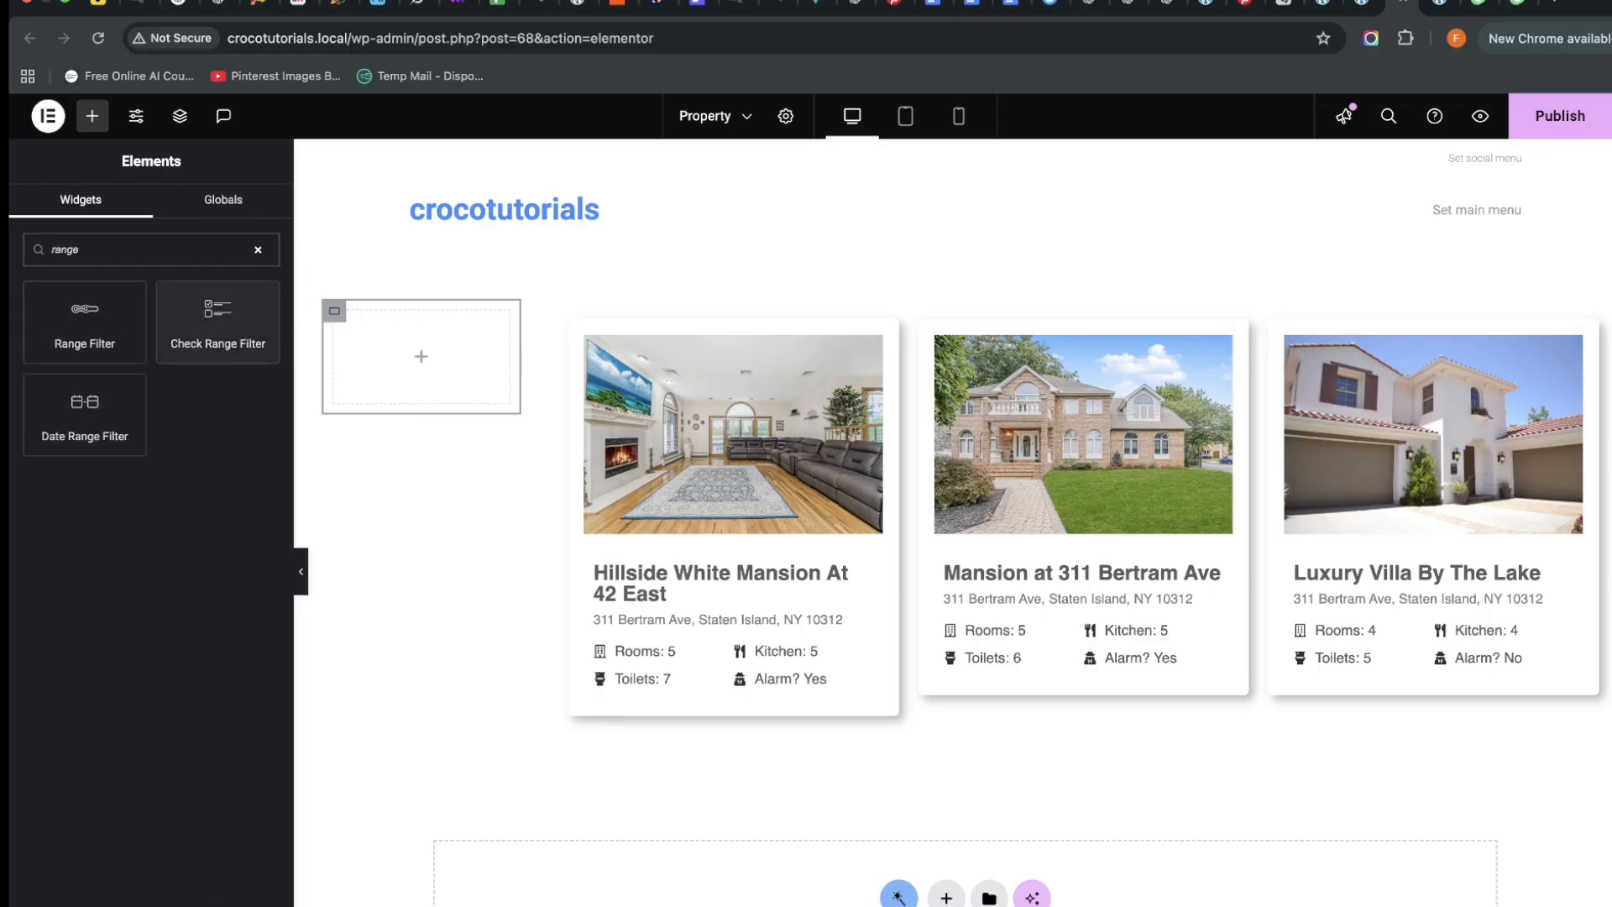
pyautogui.moveTo(84, 340); pyautogui.dragTo(436, 374)
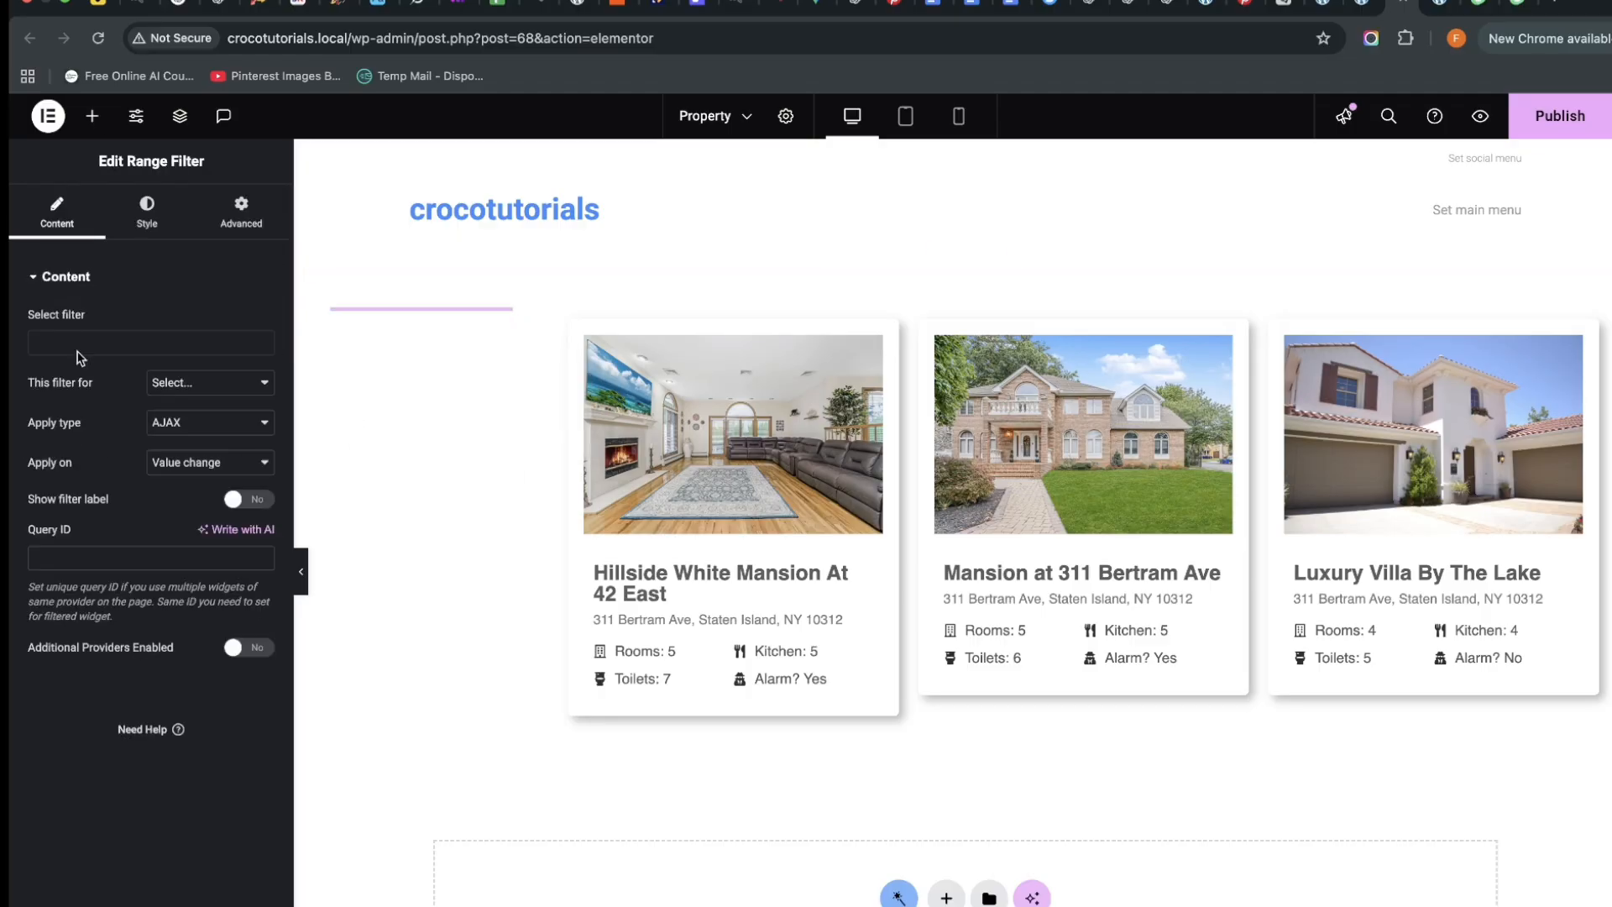
# Assign the Price filter to the Range Filter widget
pyautogui.click(157, 343)
pyautogui.write('pr')
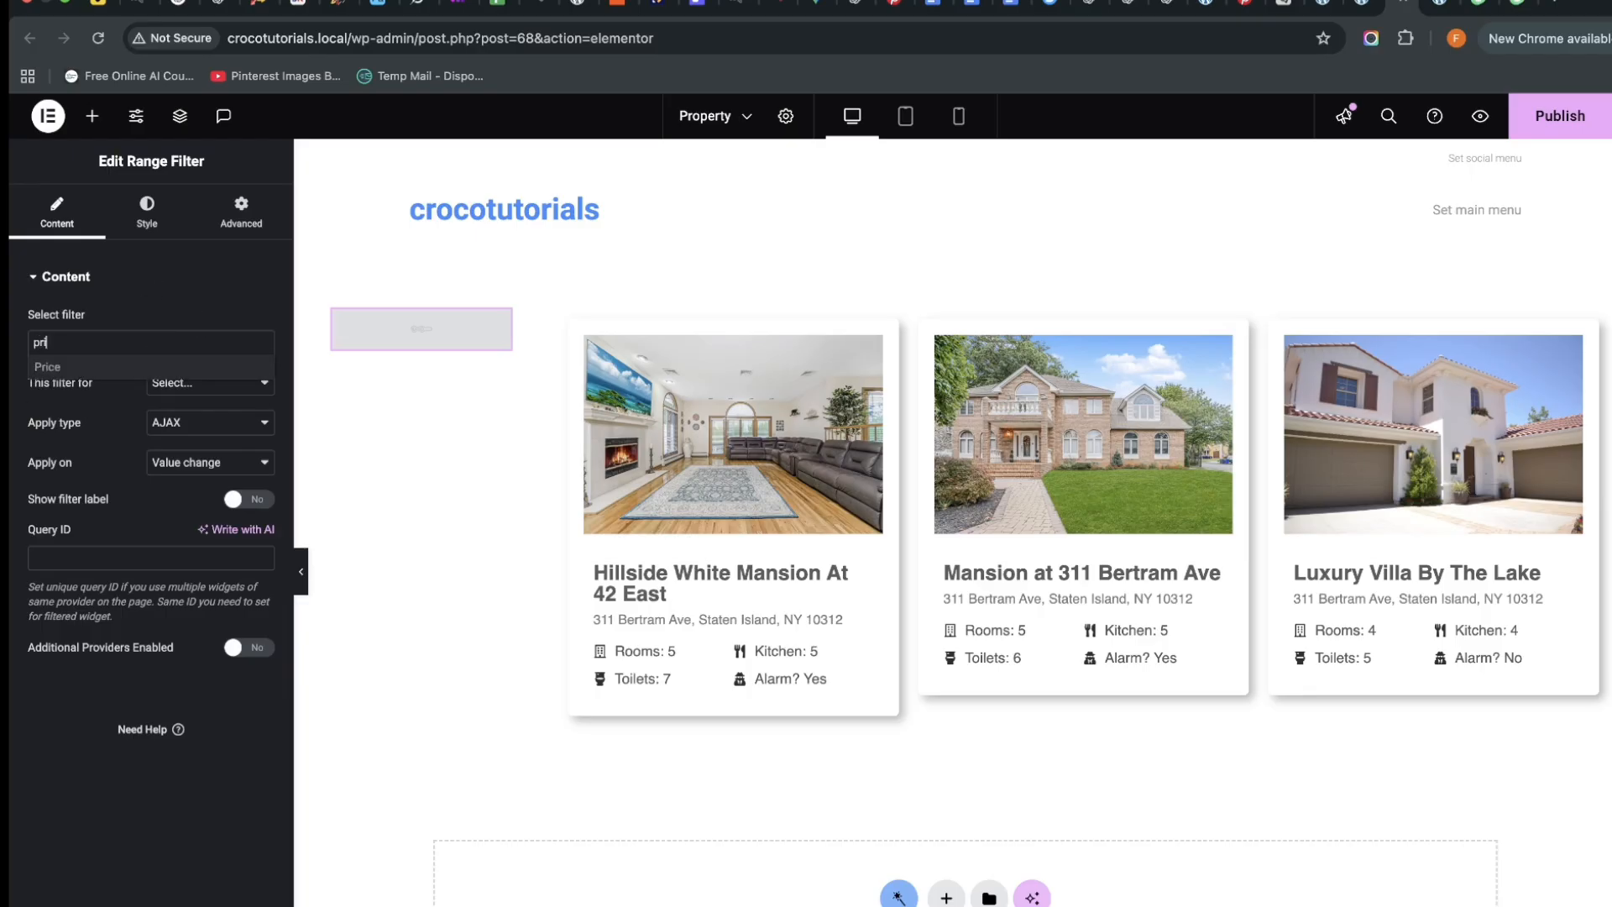
pyautogui.write('ice')
pyautogui.click(90, 370)
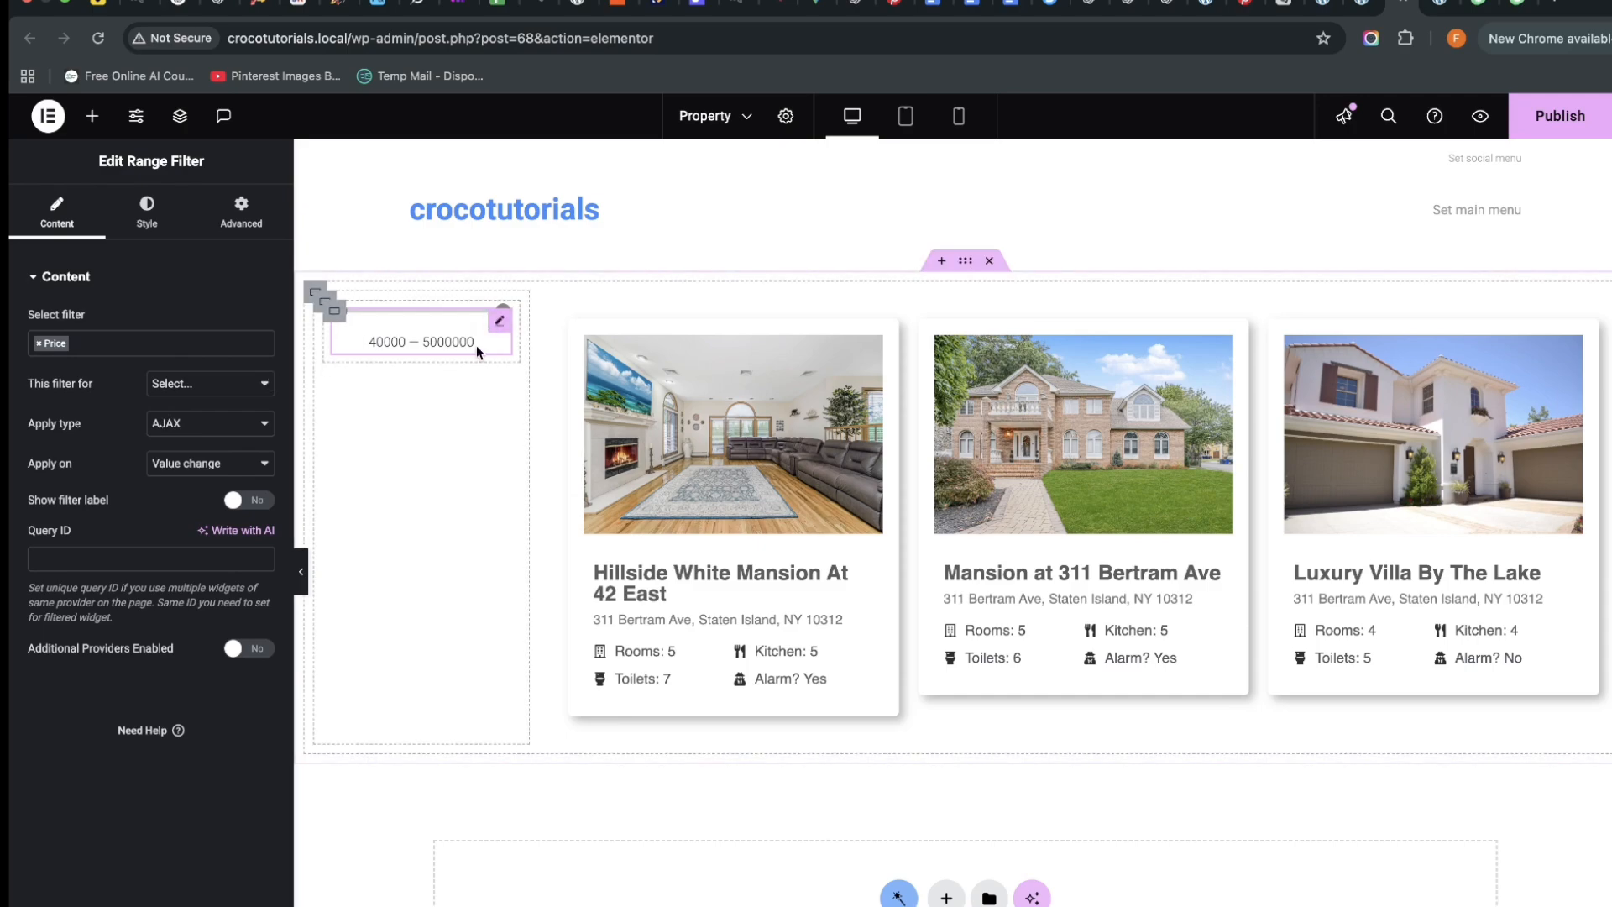
# Apply the range filter to JetEngine and show its filter label, leaving additional providers disabled
pyautogui.click(216, 386)
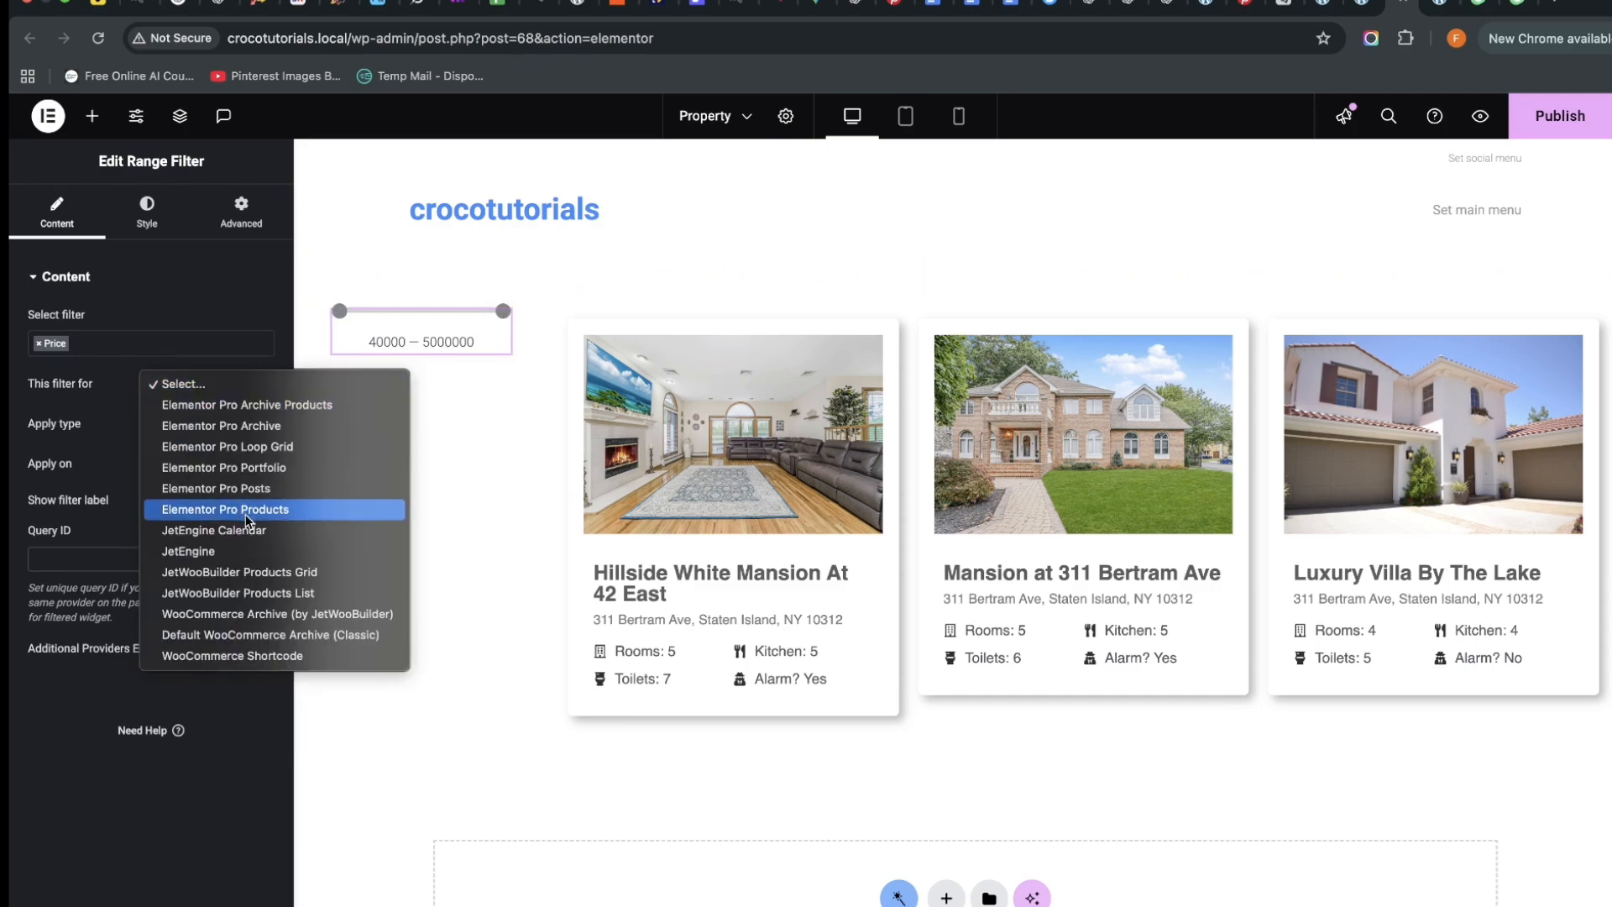
pyautogui.click(246, 550)
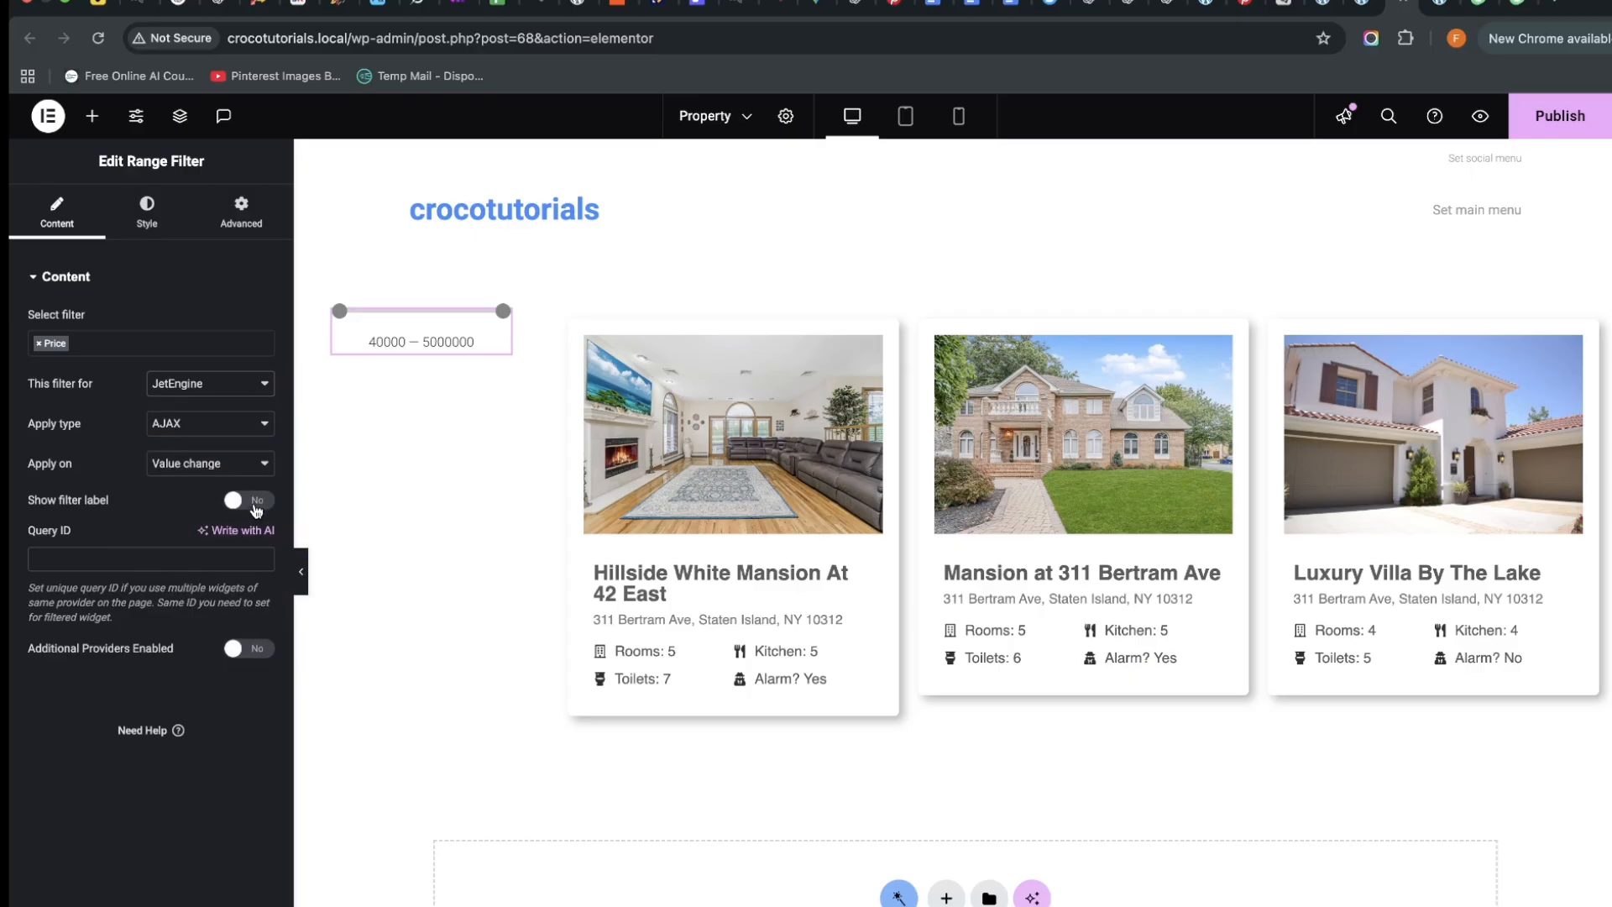
pyautogui.click(255, 502)
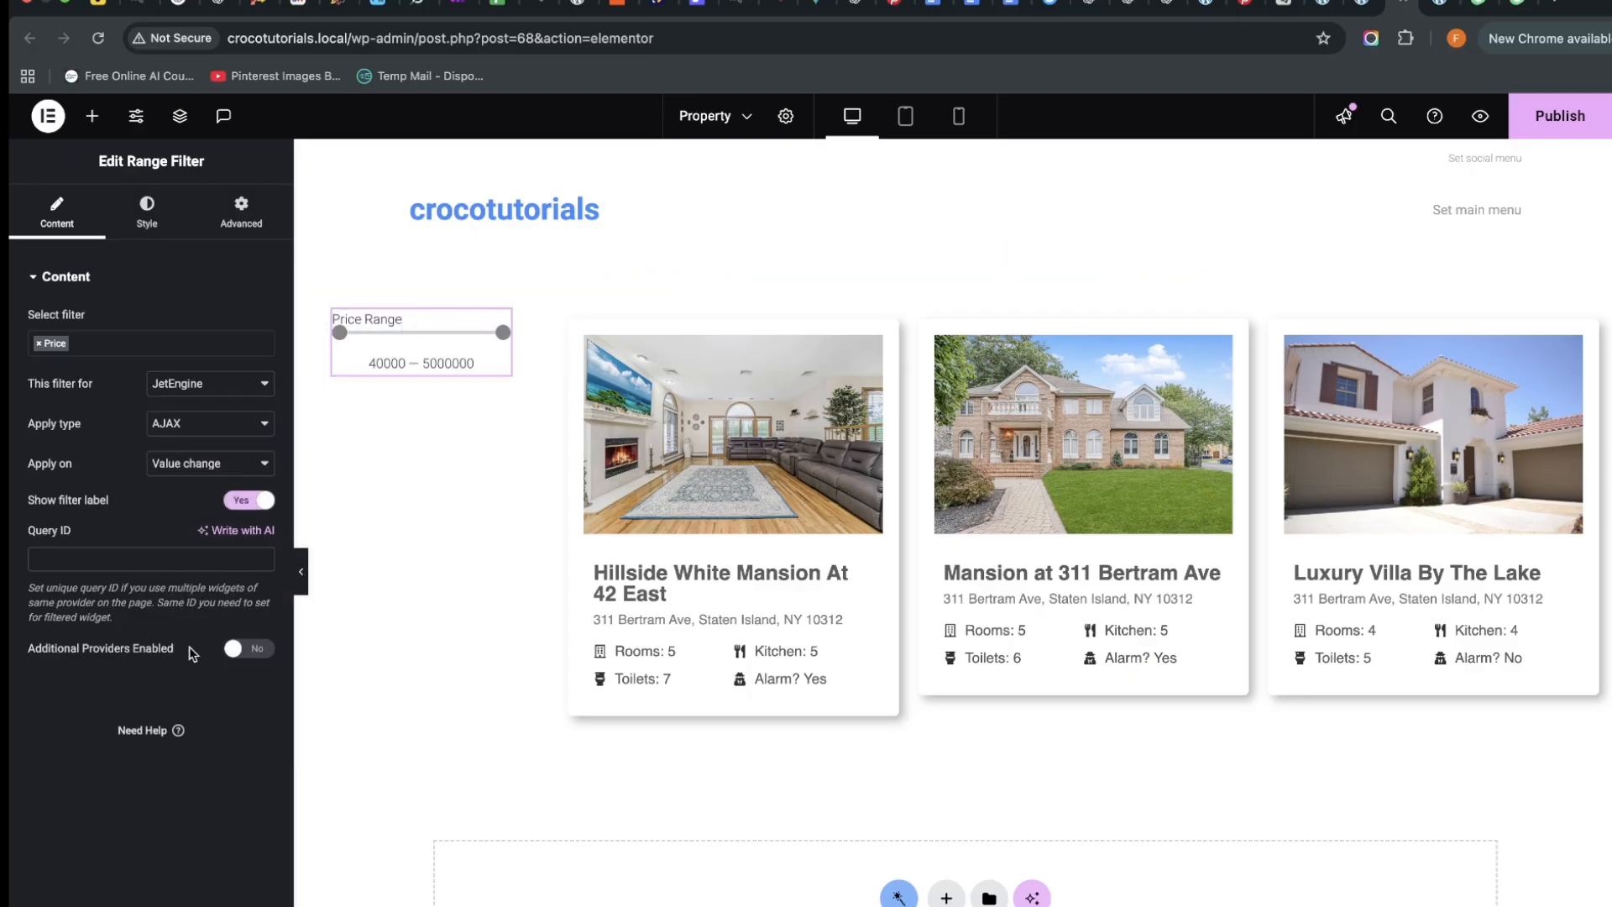
pyautogui.click(250, 644)
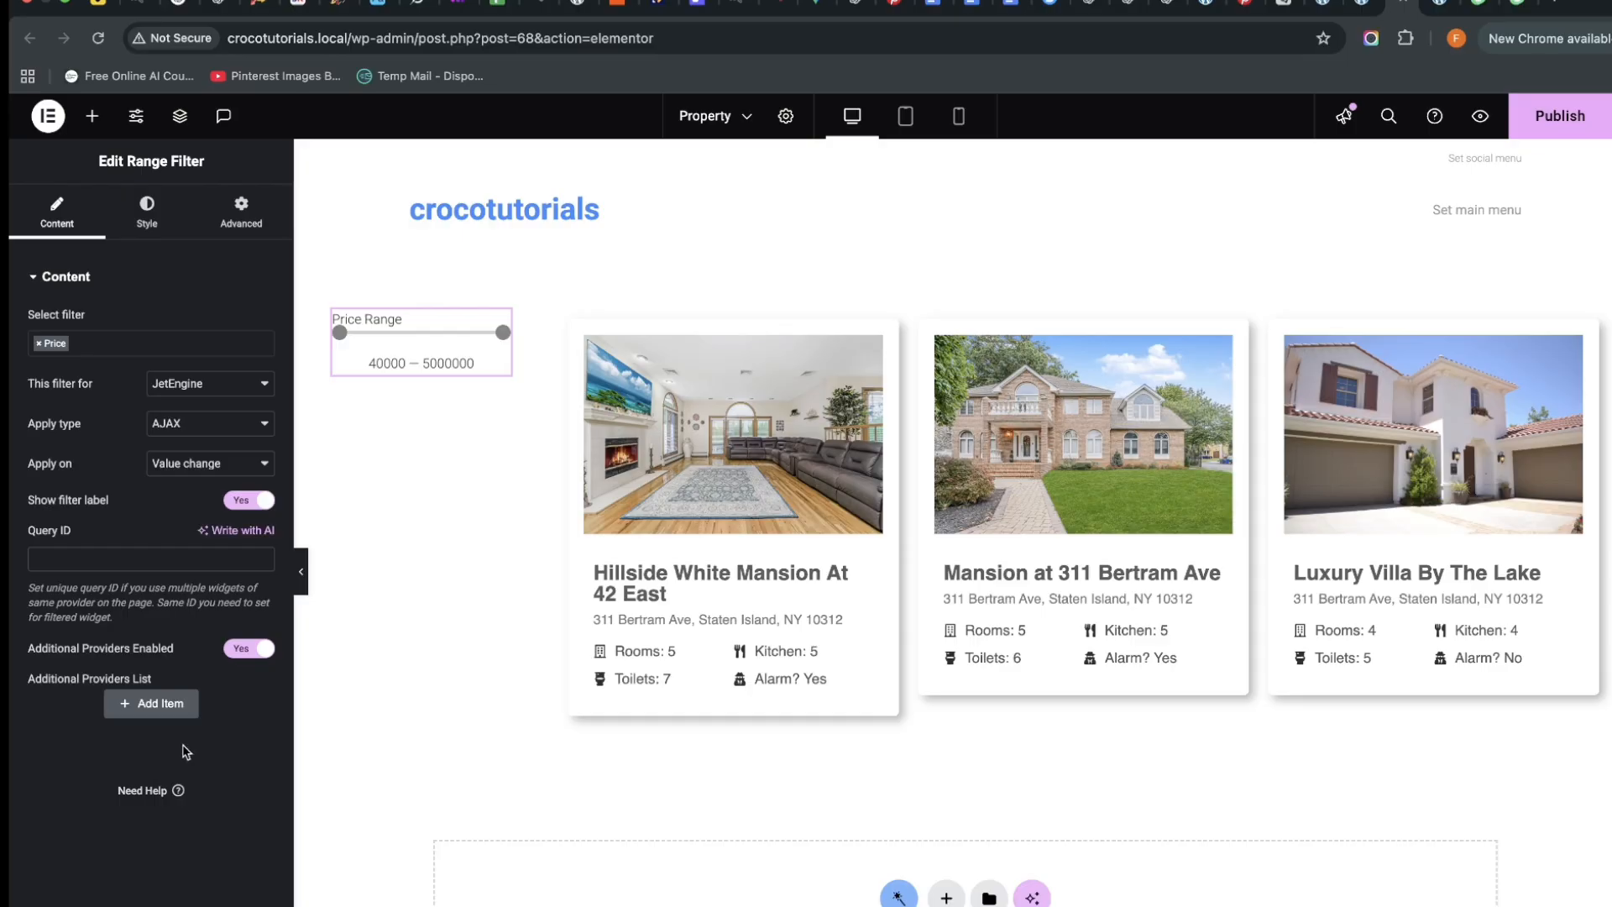
pyautogui.click(250, 649)
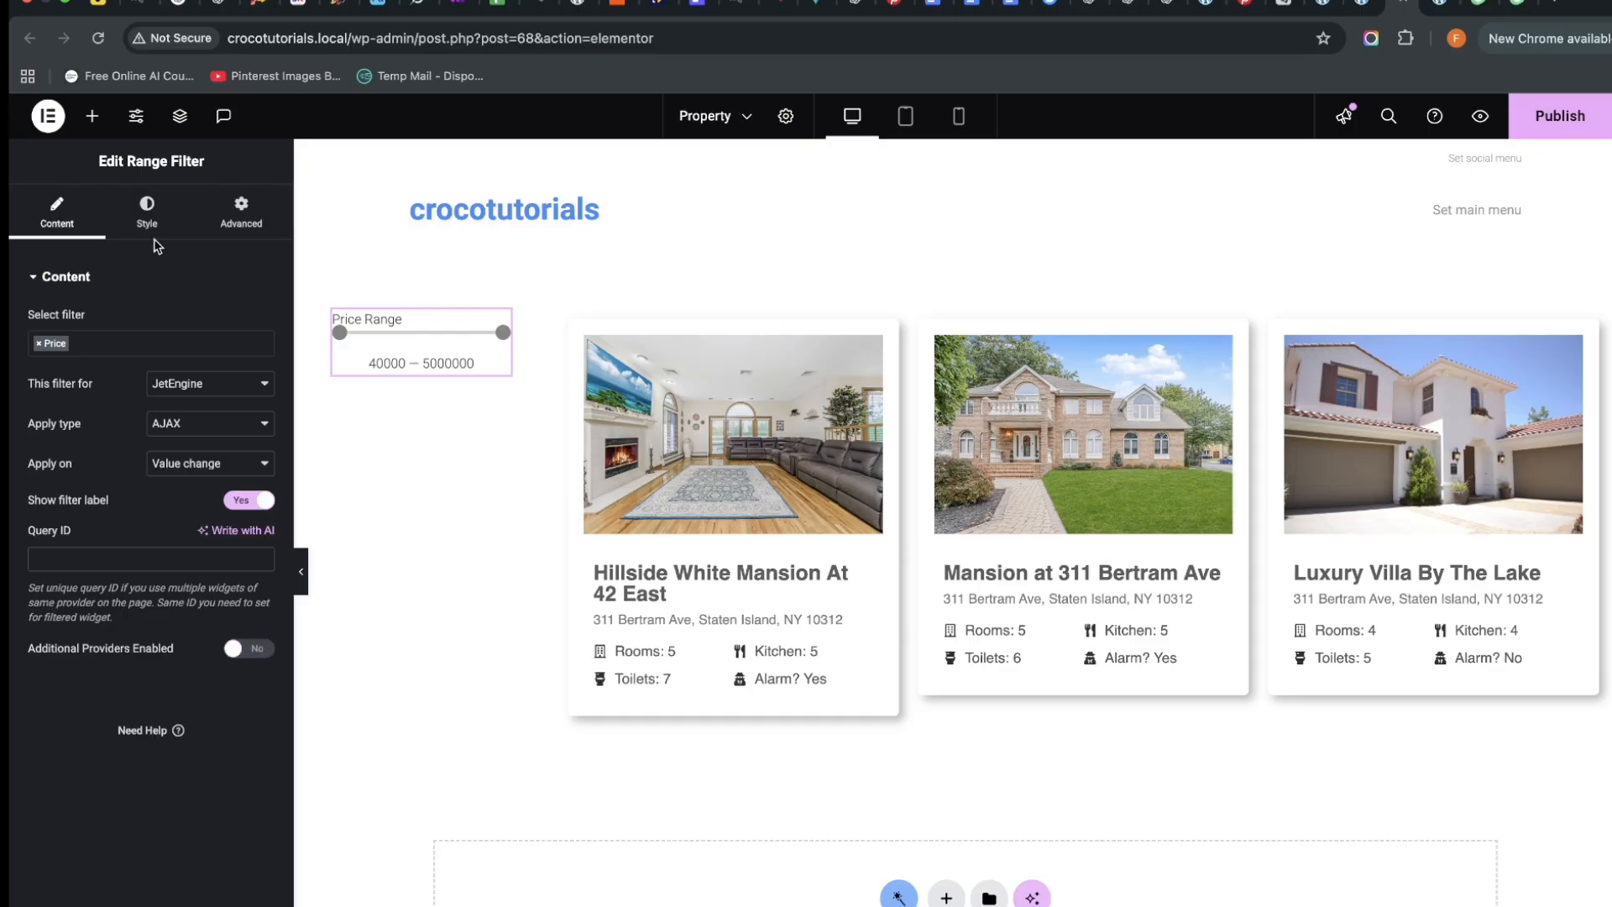
# Try a stroke of 2 for the range filter's slider and set it back to 4
pyautogui.click(147, 209)
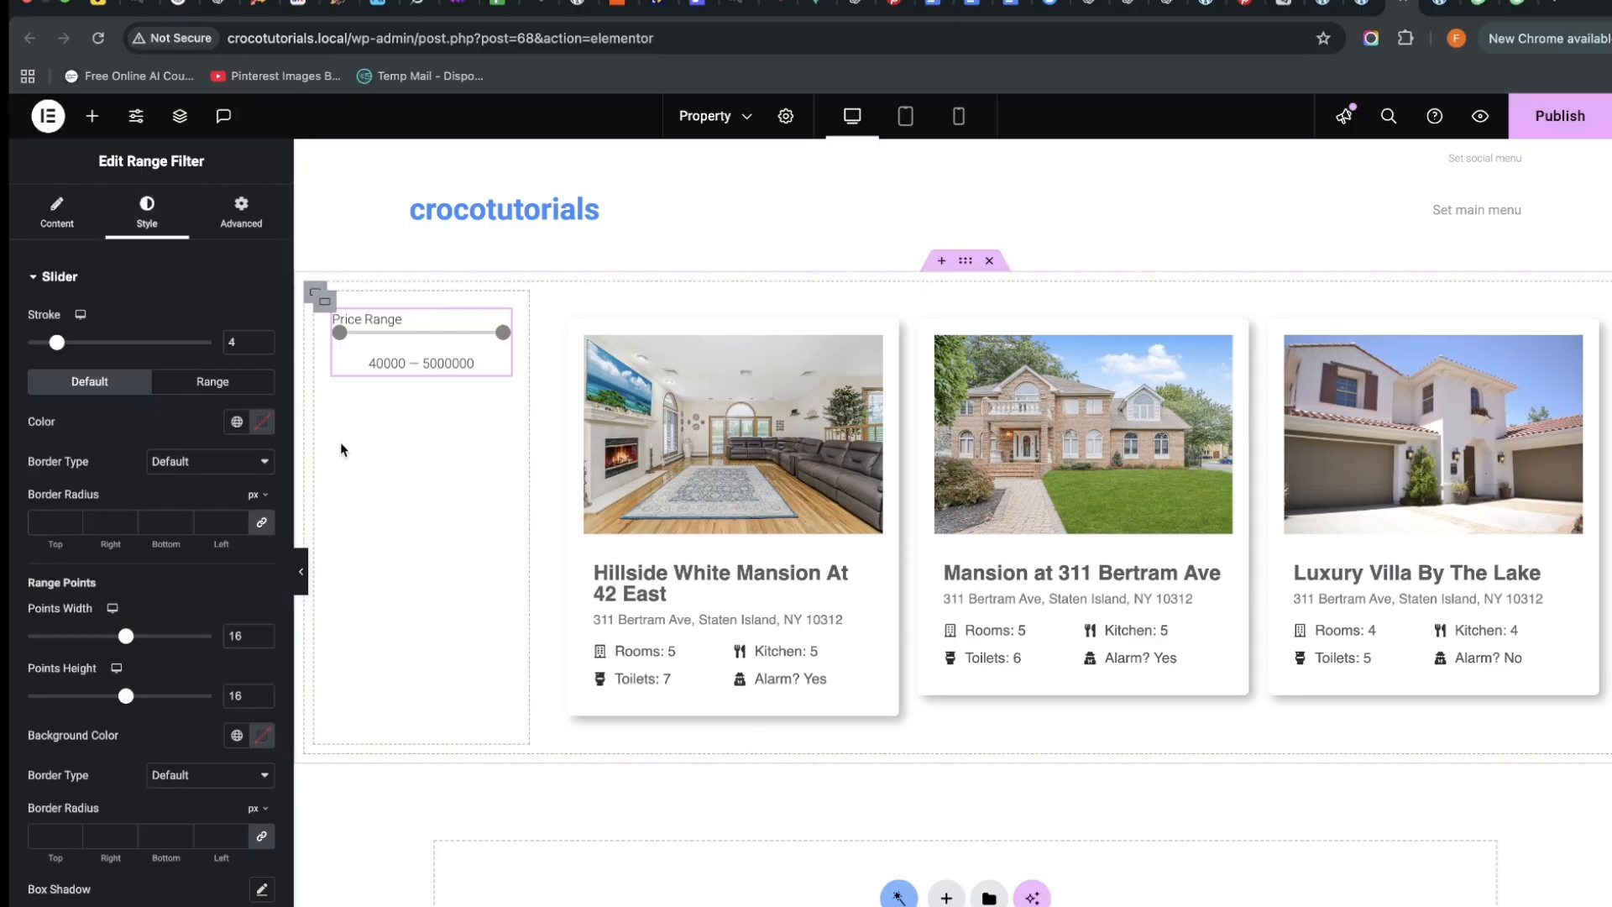
pyautogui.click(263, 348)
pyautogui.click(263, 348)
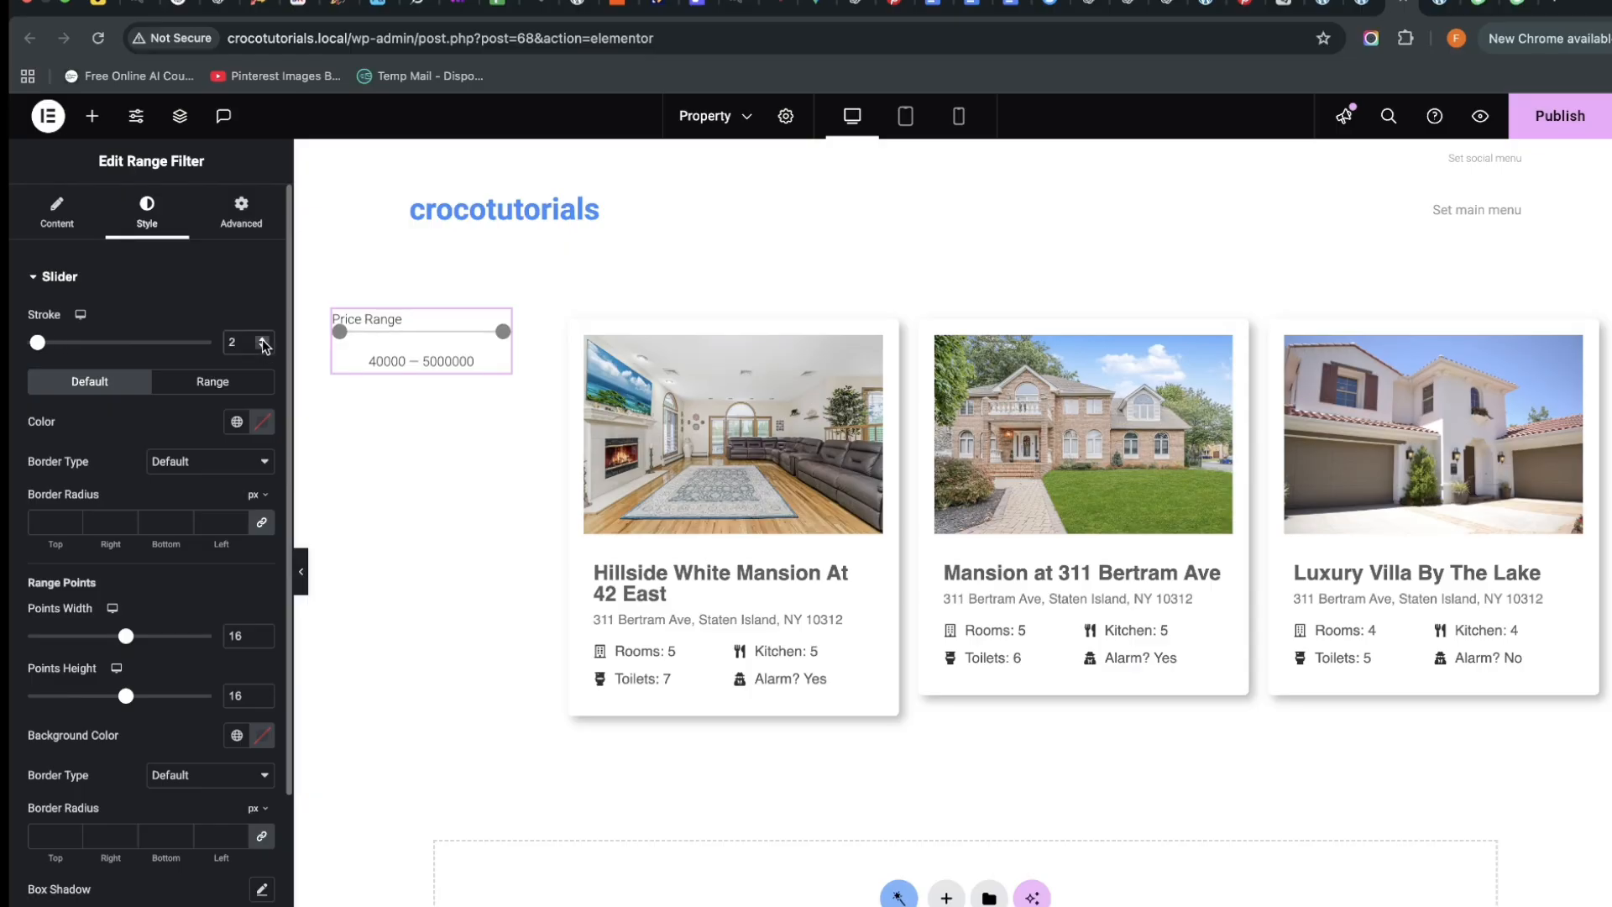
pyautogui.click(262, 337)
pyautogui.click(263, 338)
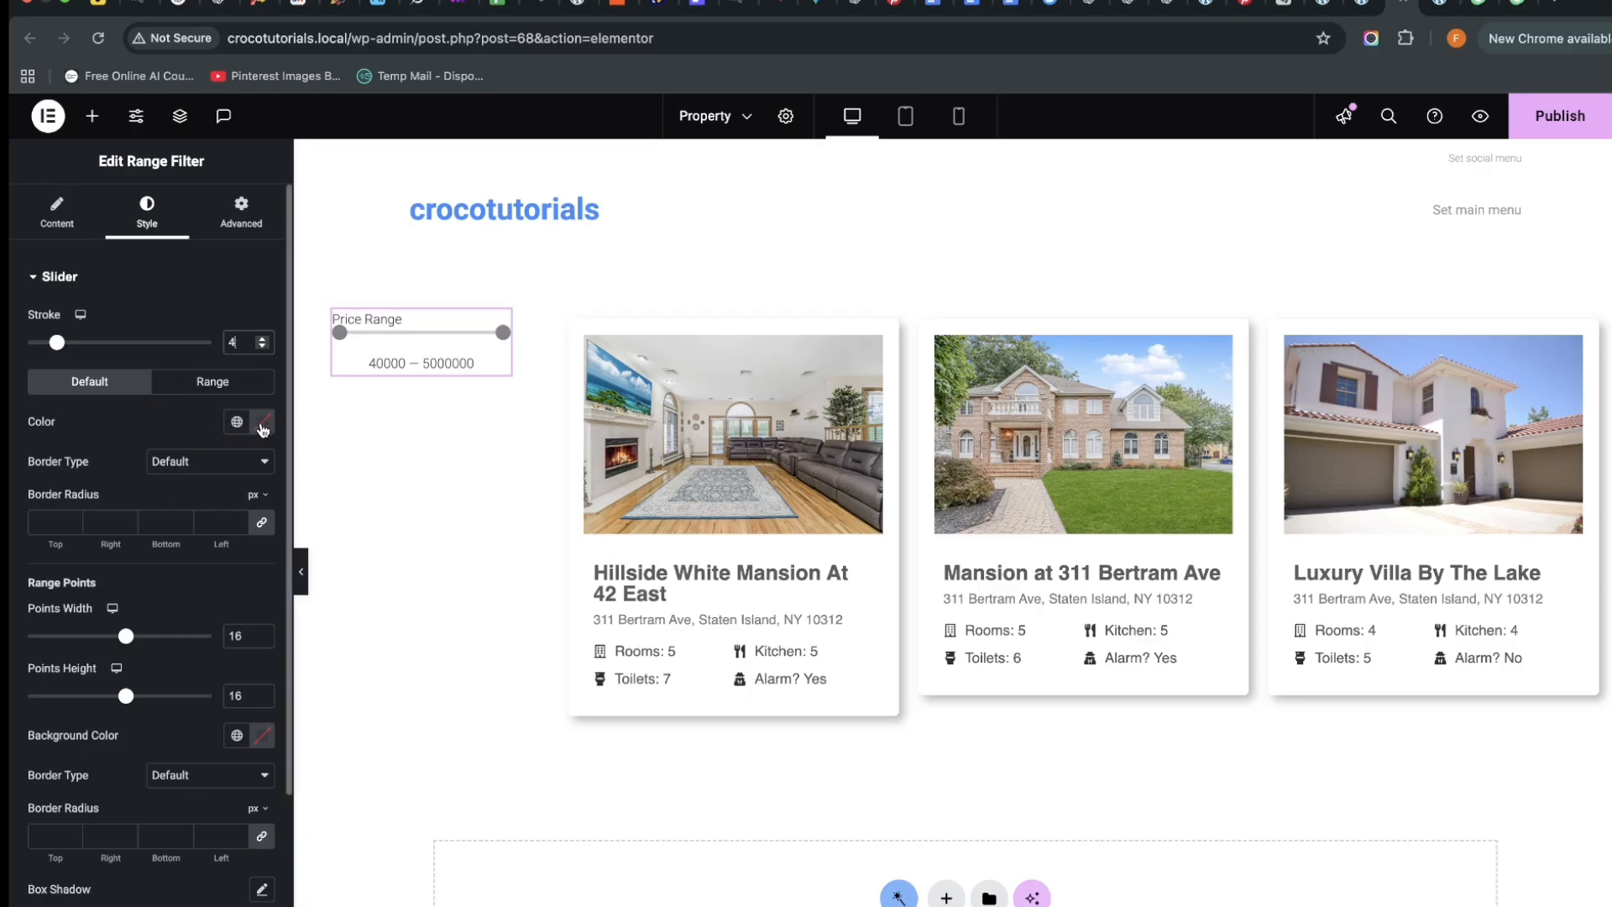
# Set the default colour of the range filter's slider to black, #000000
pyautogui.click(264, 428)
pyautogui.click(156, 640)
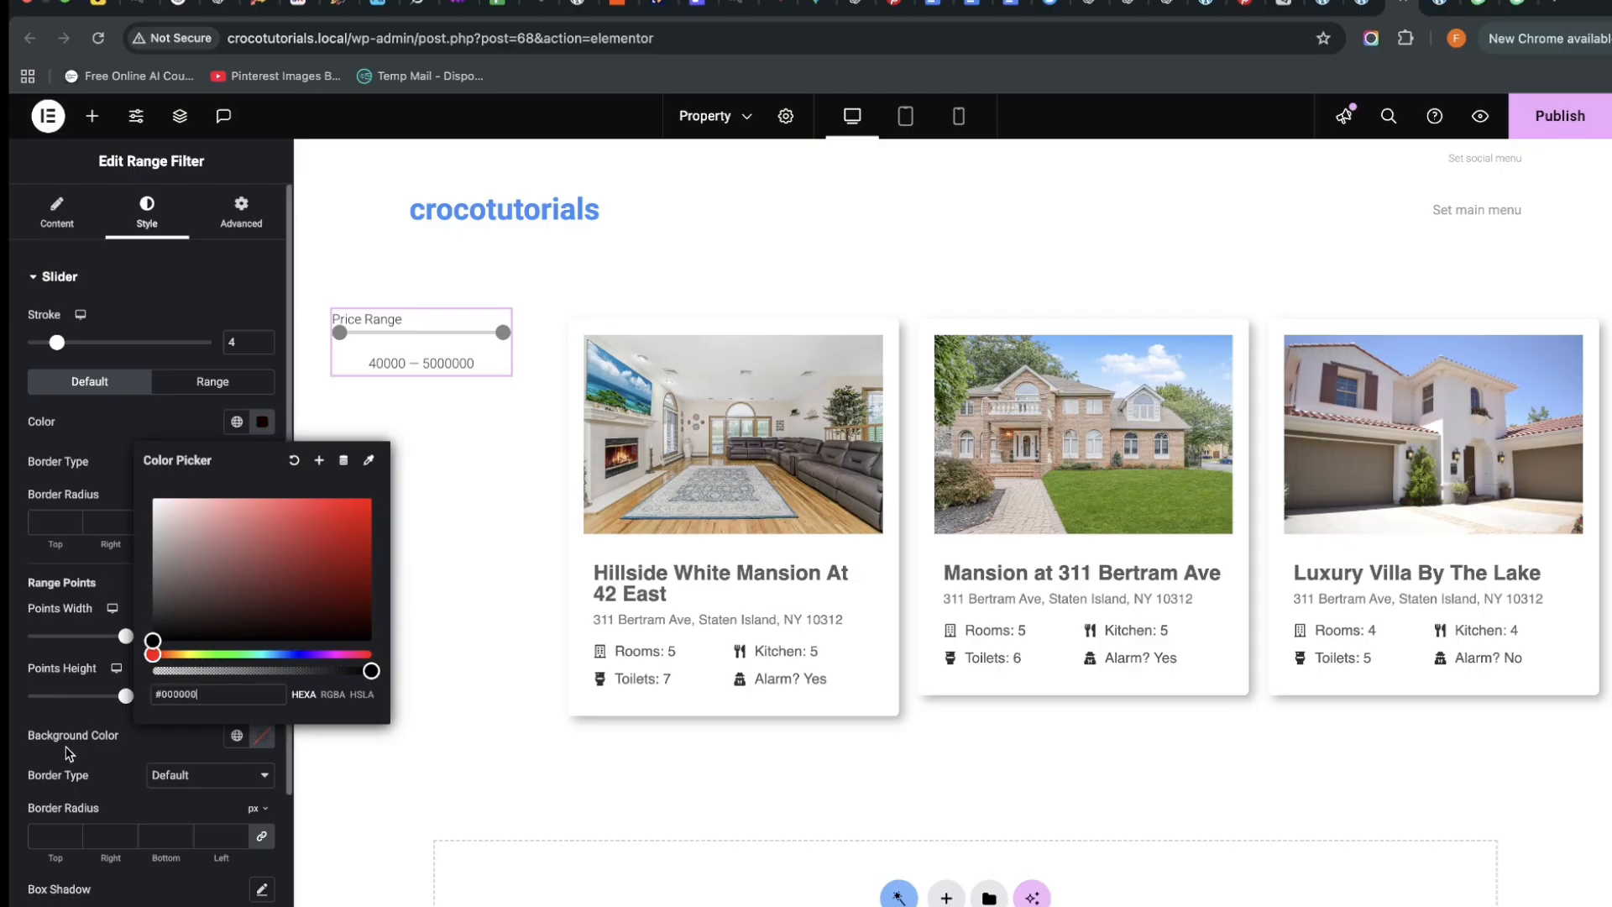
pyautogui.click(12, 699)
# Set the typography size of the range filter's values to 18 px
pyautogui.scroll(-3, 126, 579)
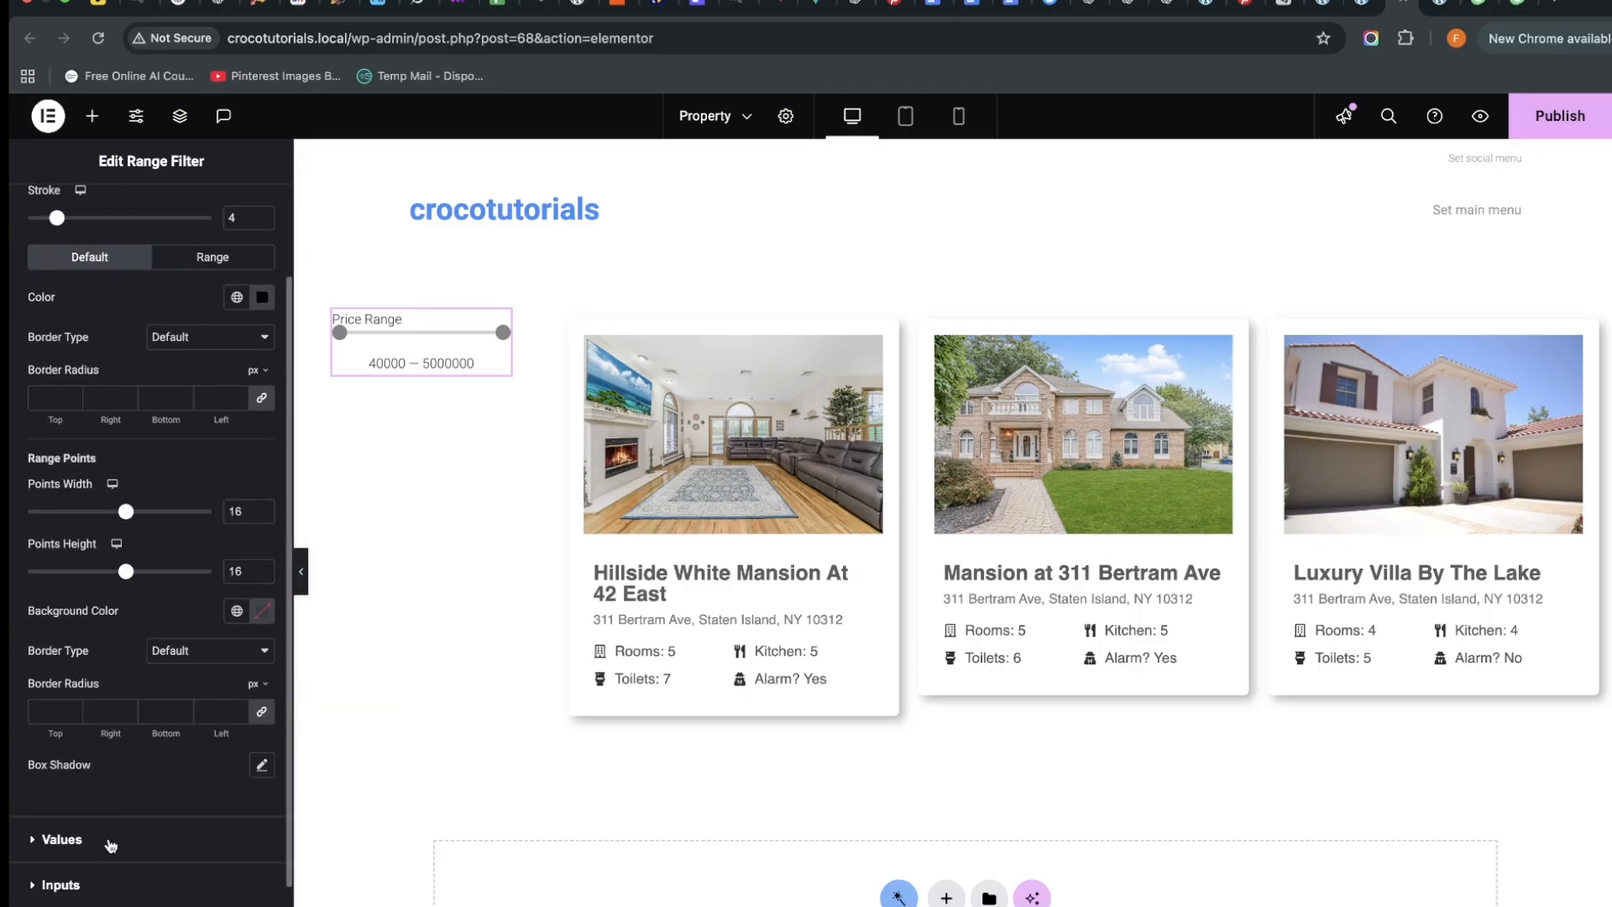
pyautogui.scroll(3, 99, 622)
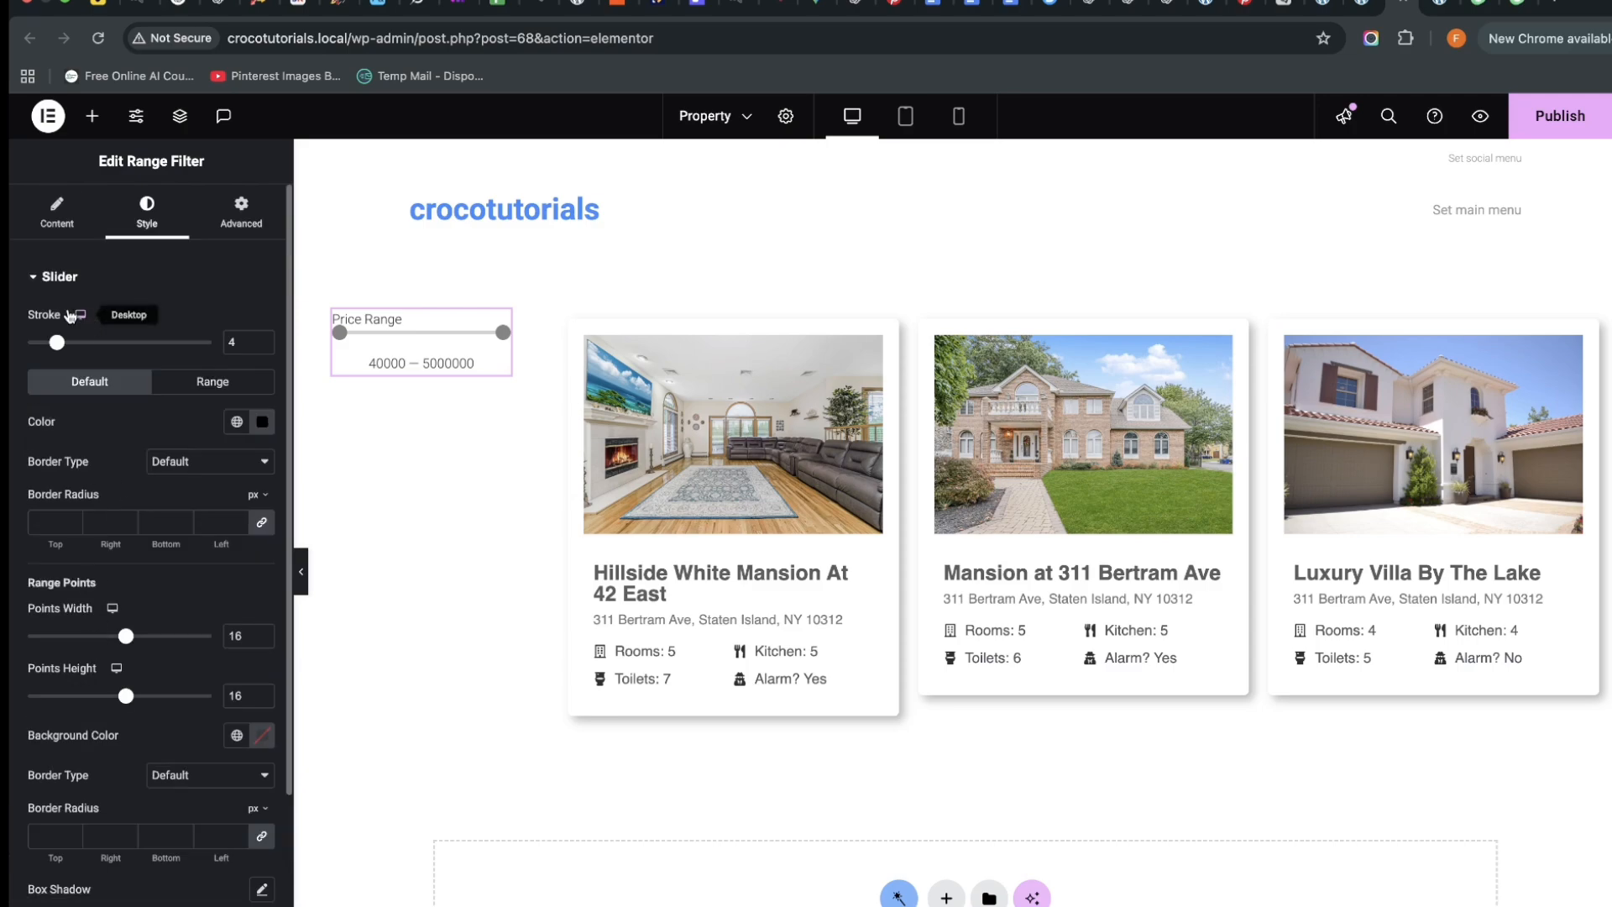
pyautogui.scroll(-5, 130, 633)
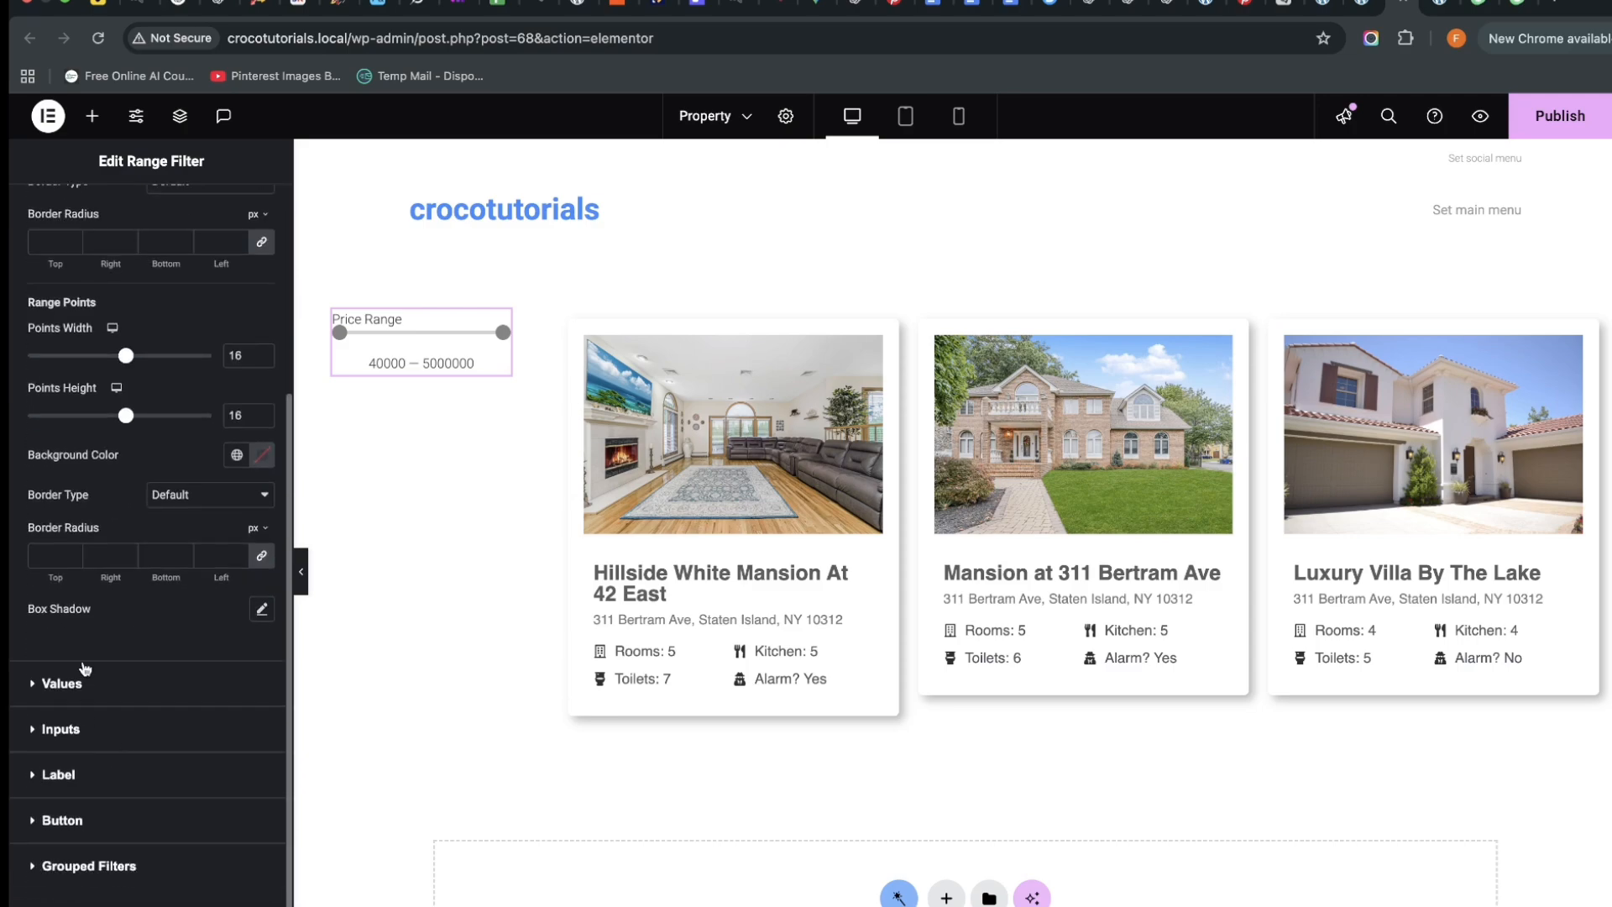
pyautogui.click(74, 687)
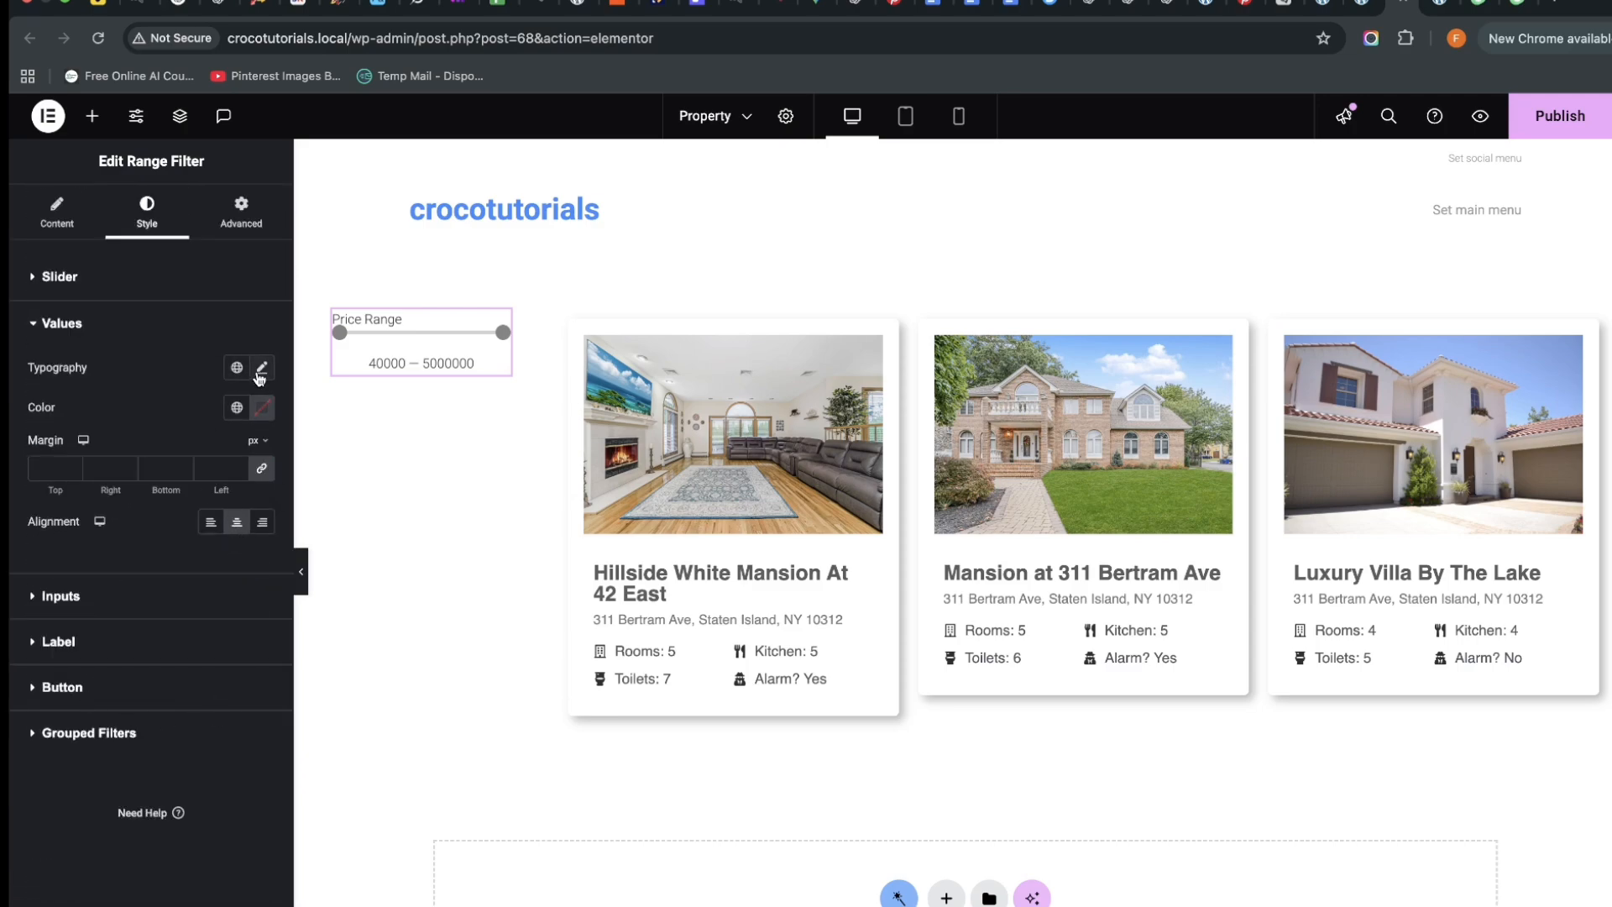
pyautogui.click(262, 367)
pyautogui.click(228, 516)
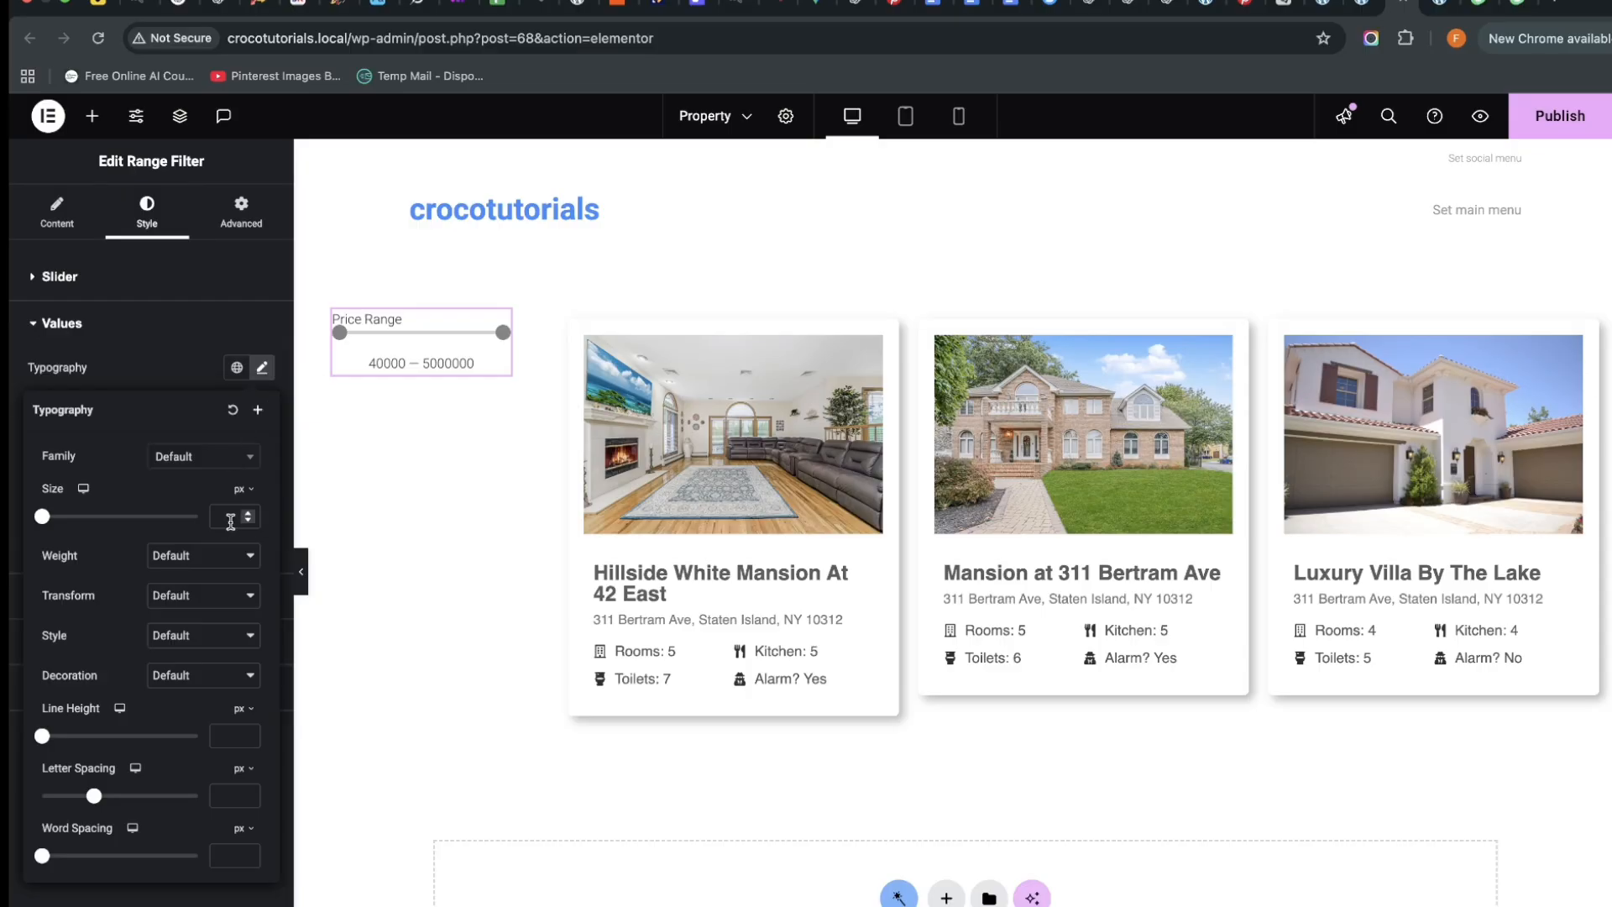
pyautogui.write('15')
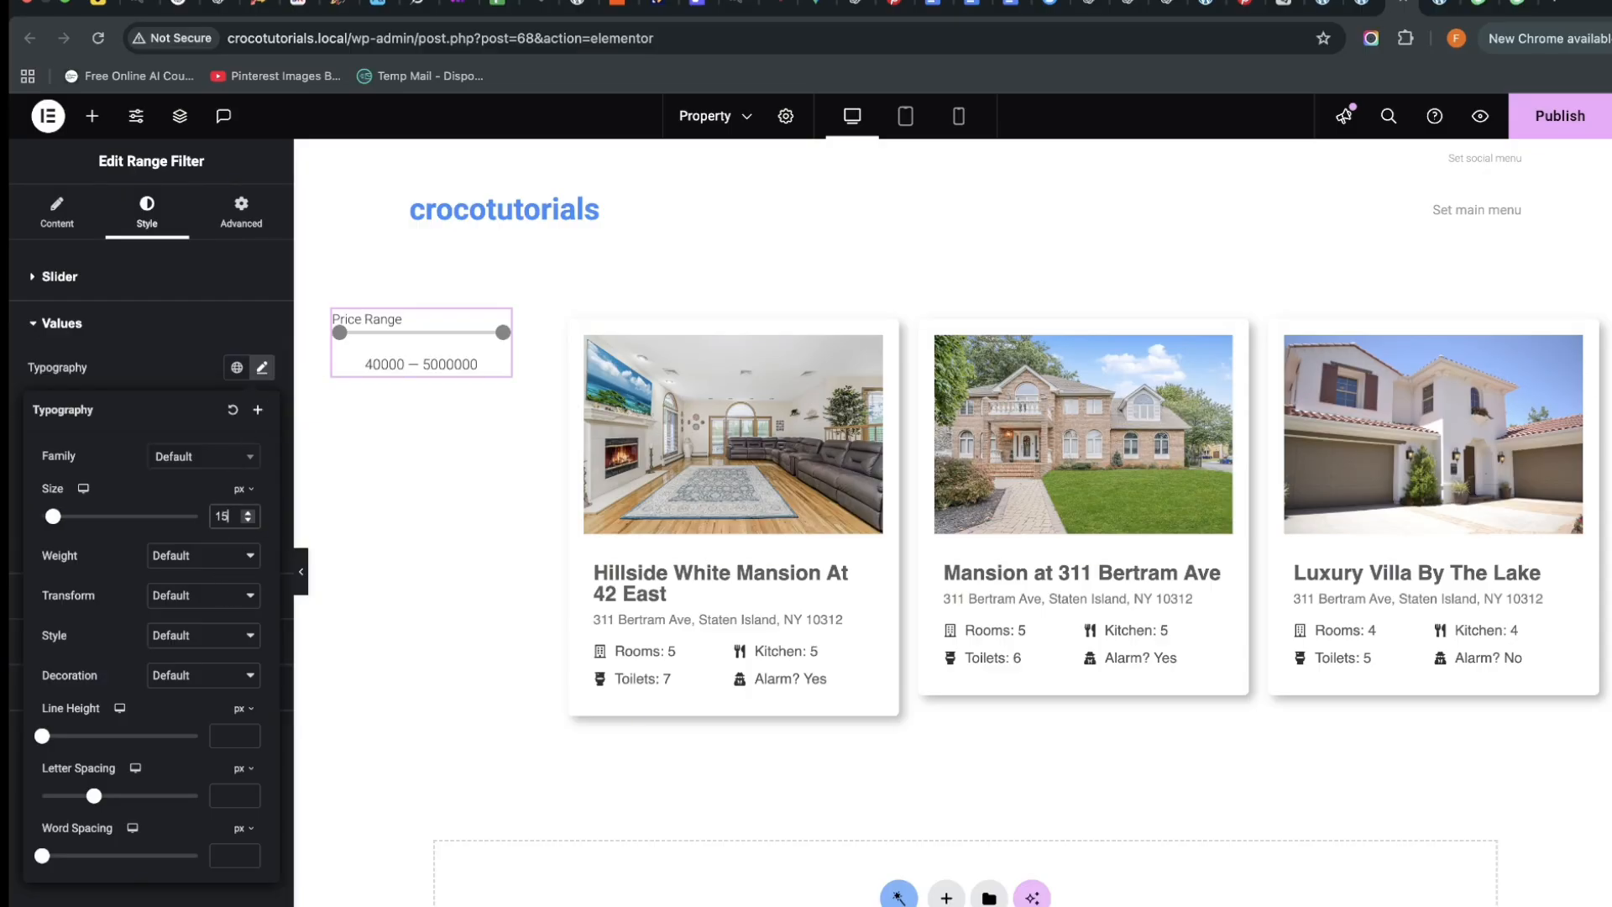
pyautogui.click(248, 512)
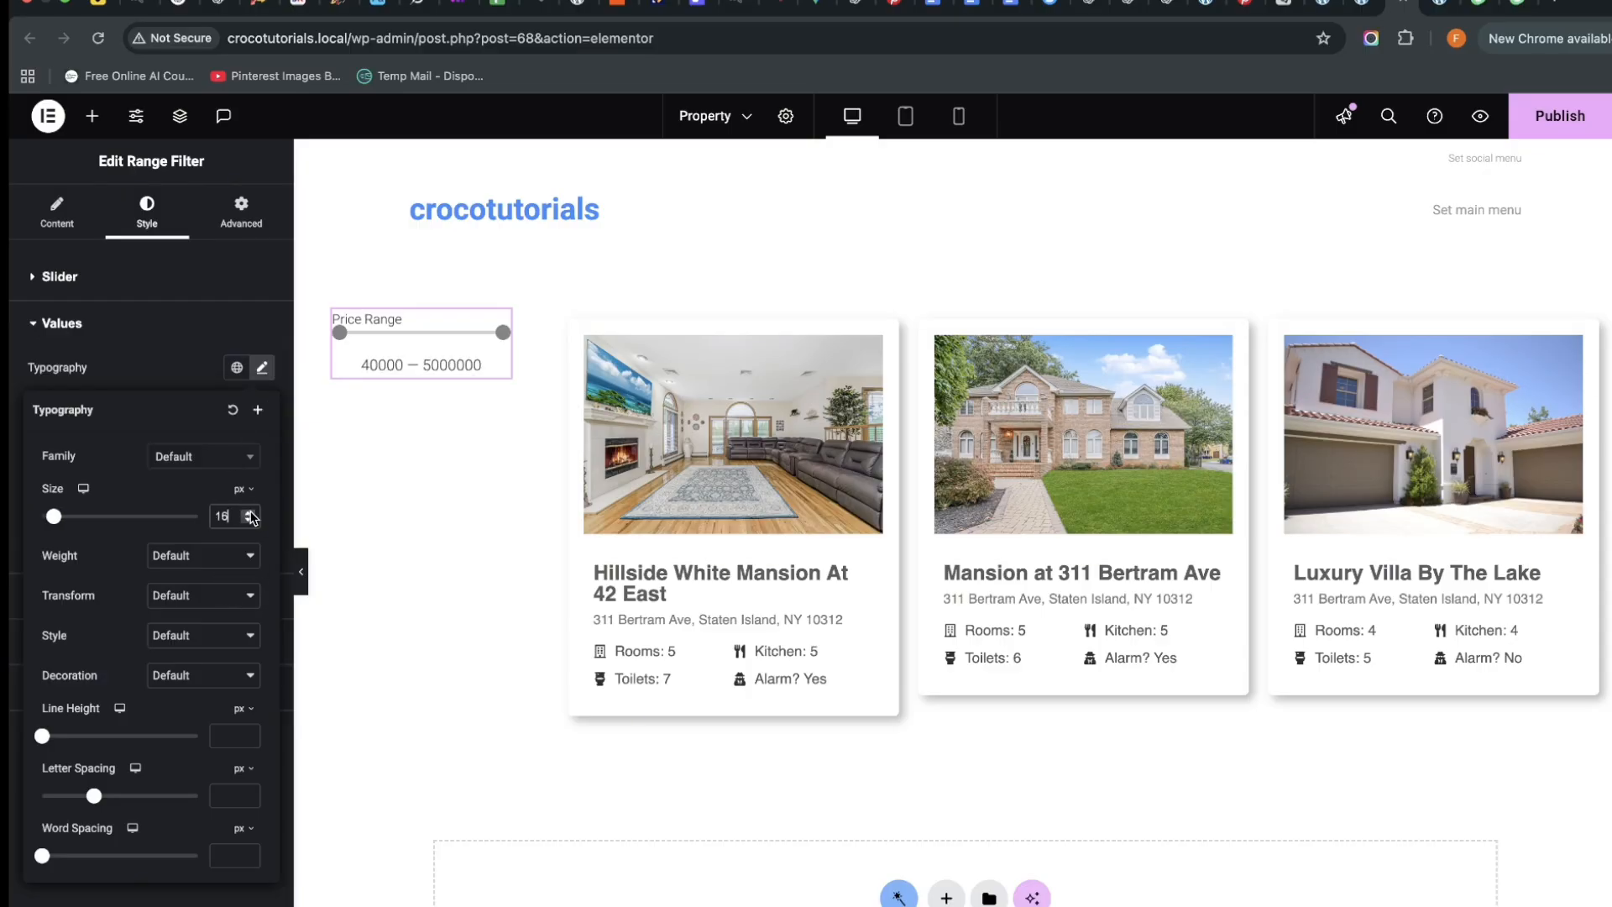
pyautogui.click(249, 512)
pyautogui.click(249, 512)
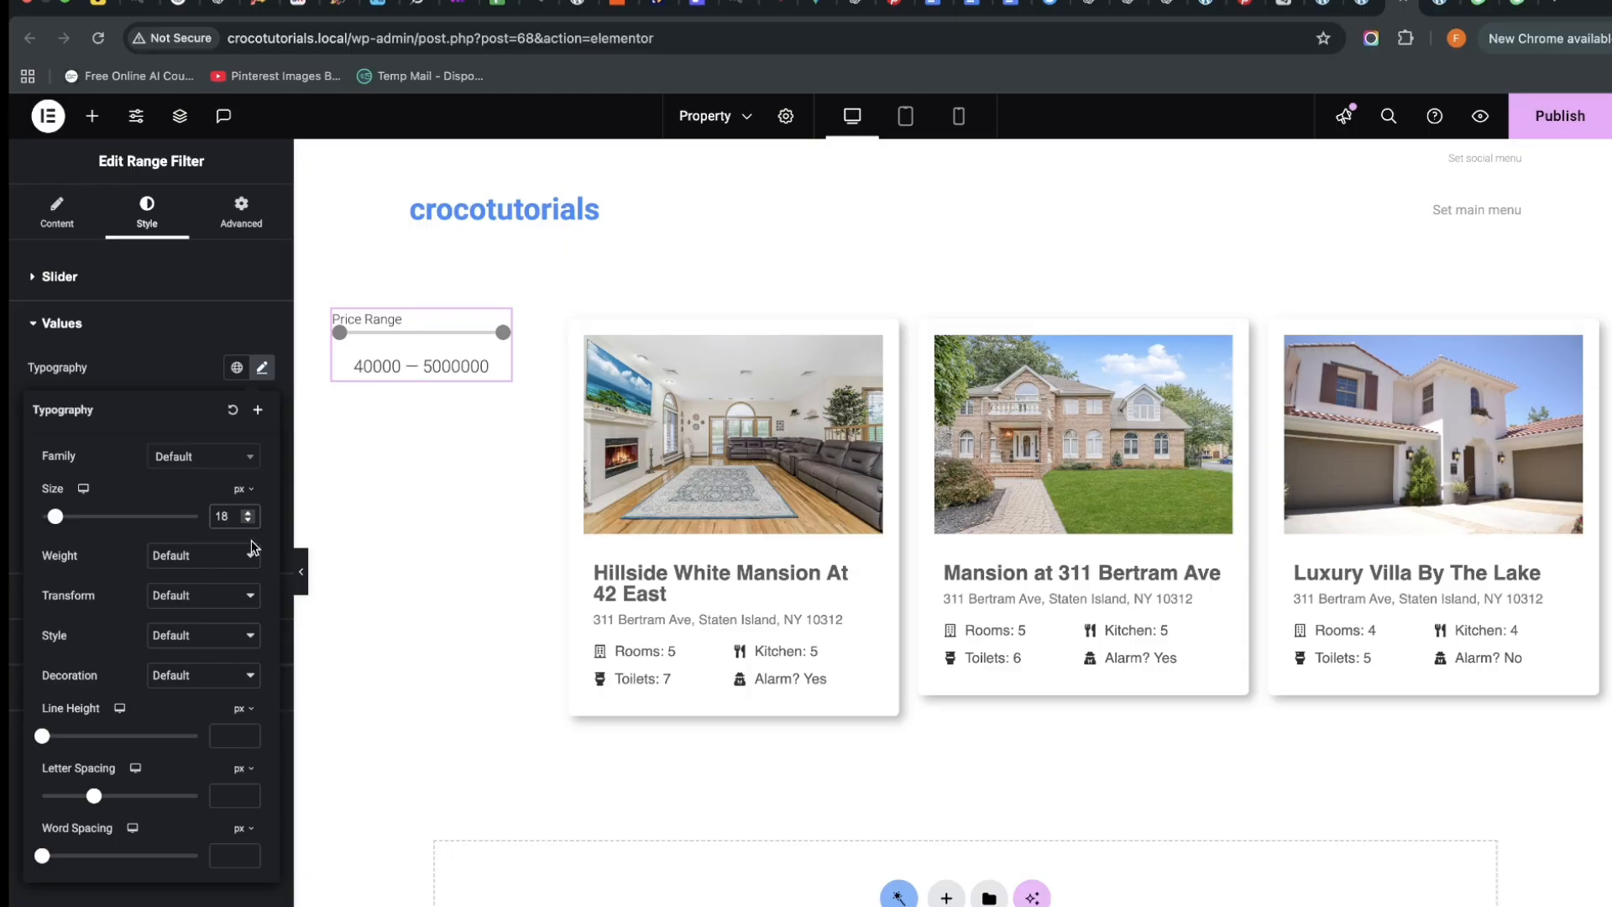
# Try weight 500 (Medium) for the range filter's values, and settle on 400 (Normal)
pyautogui.click(227, 556)
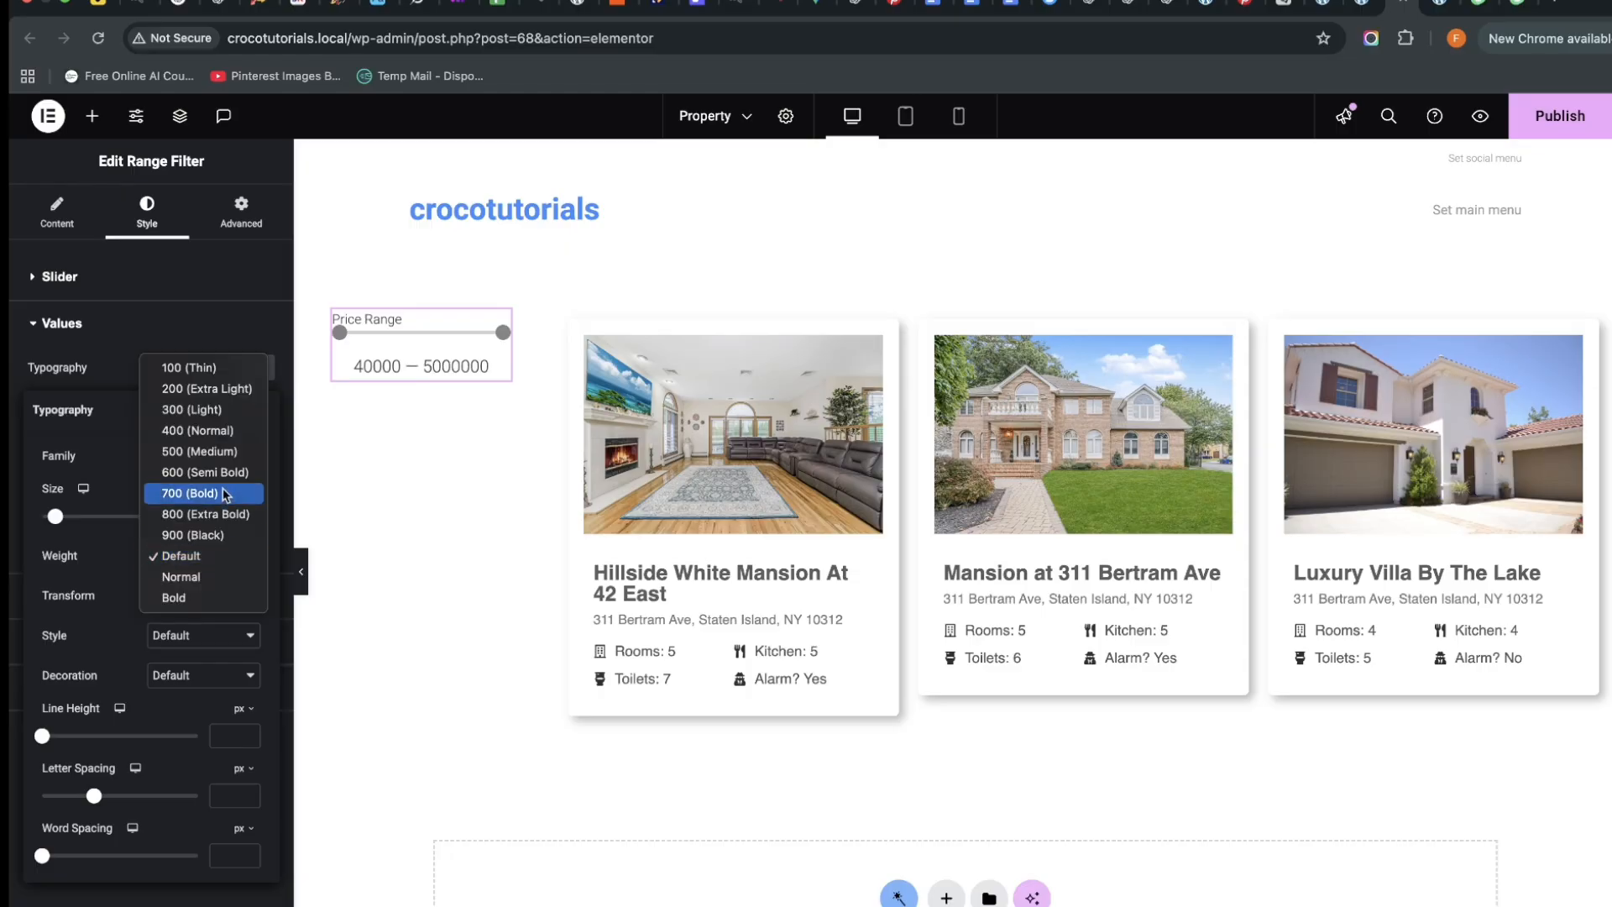
pyautogui.click(223, 453)
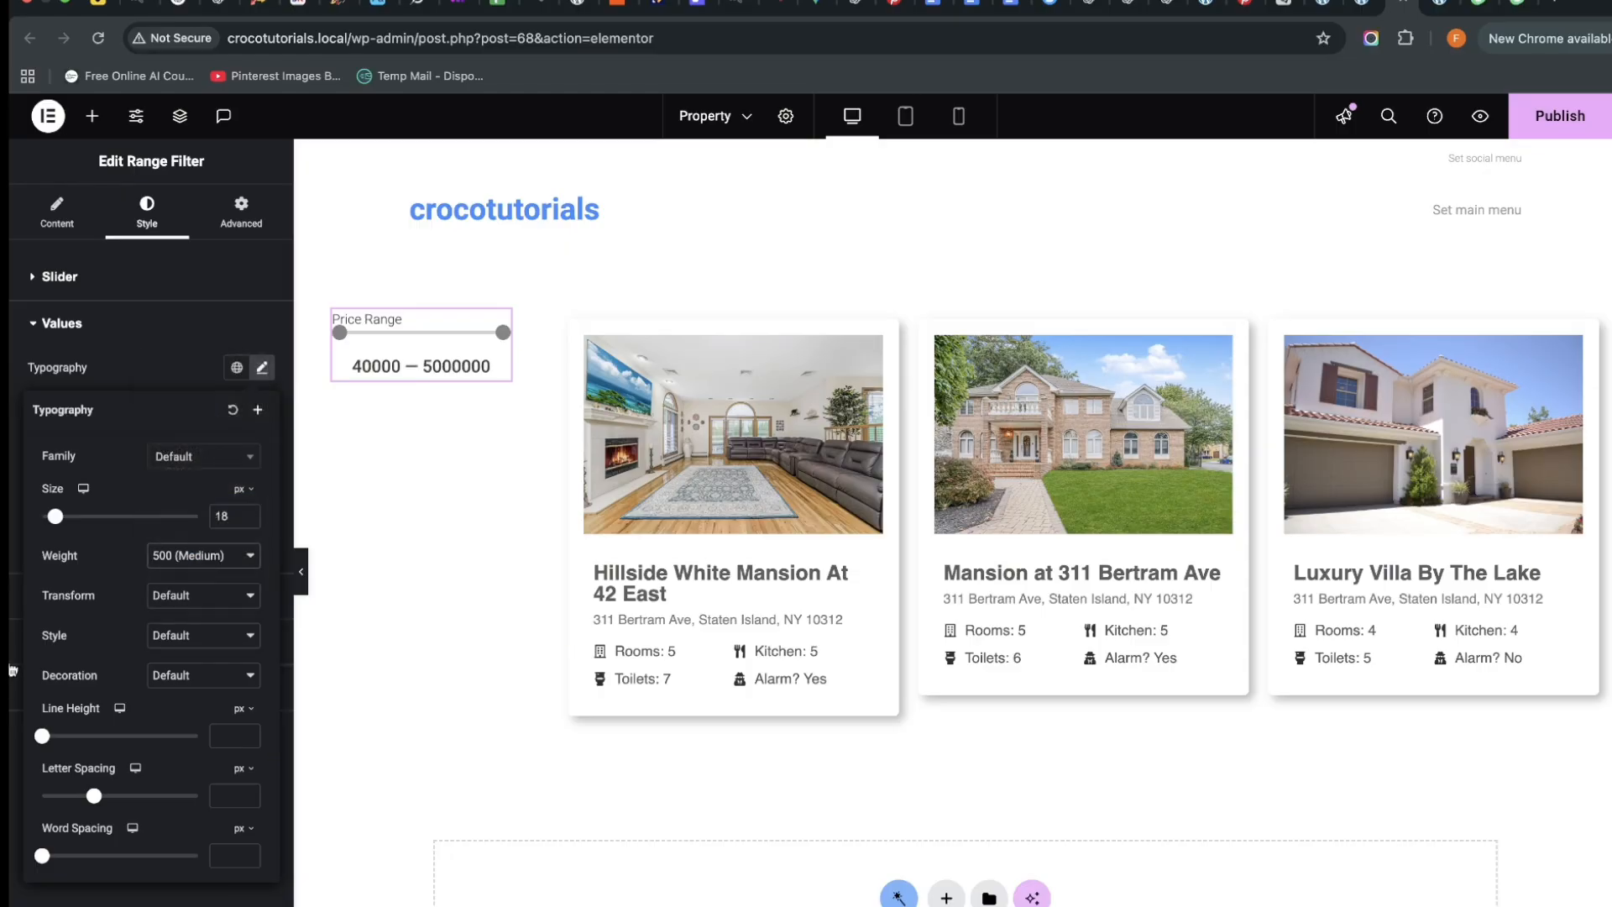
pyautogui.click(169, 564)
pyautogui.click(199, 535)
# Set the font family of the range filter's values to DM Sans and reduce their size to 17 px
pyautogui.click(223, 464)
pyautogui.write('dm sans')
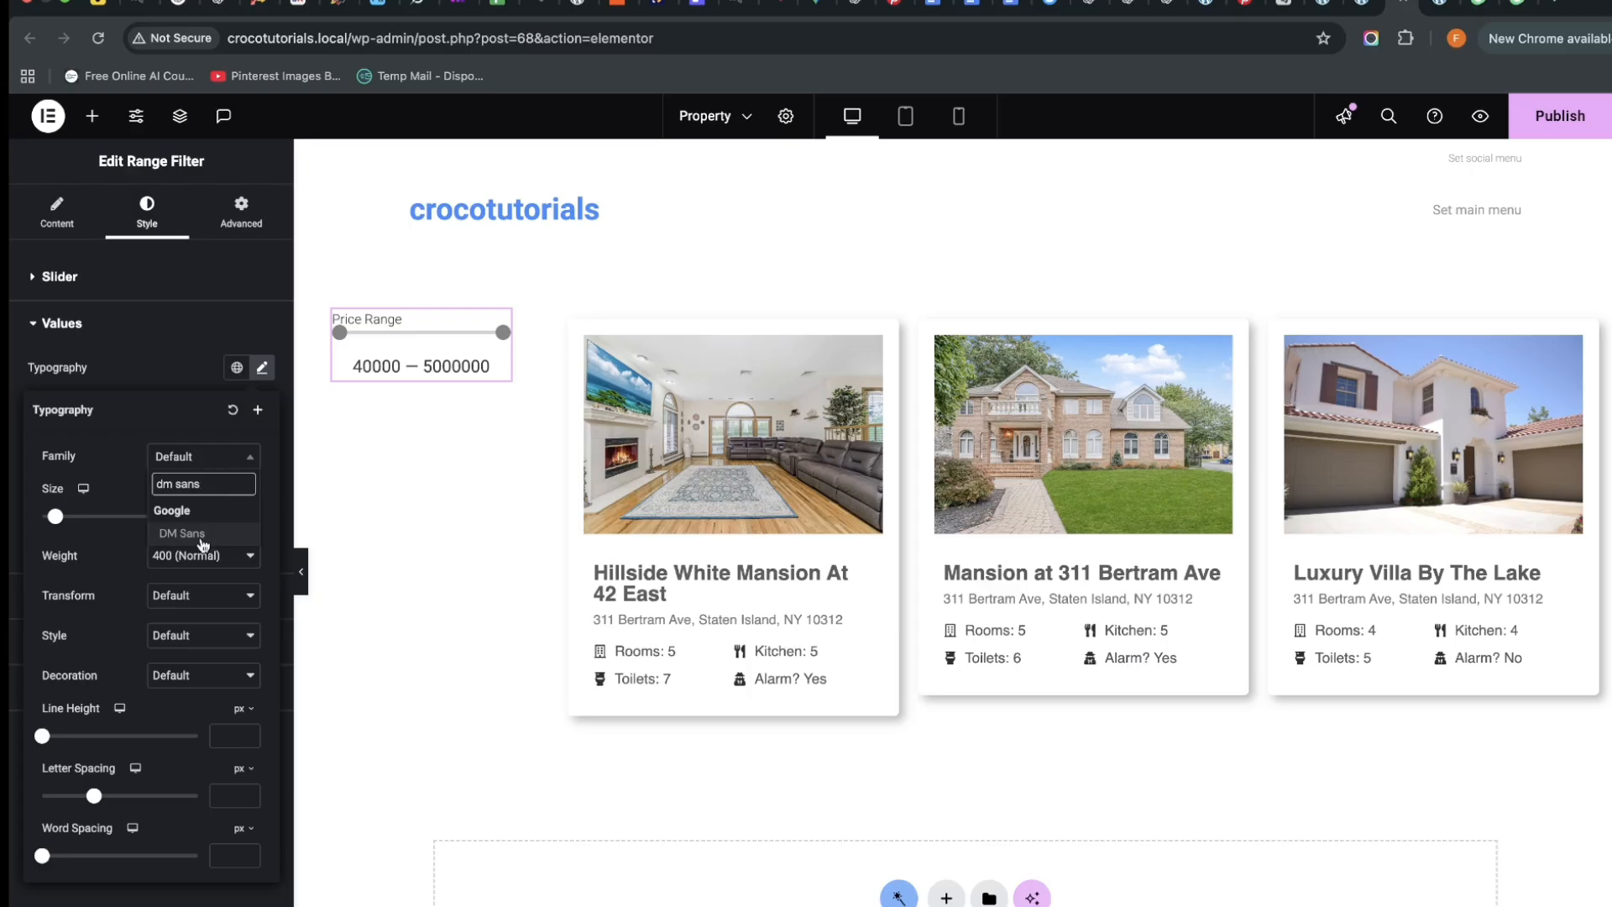
pyautogui.click(202, 538)
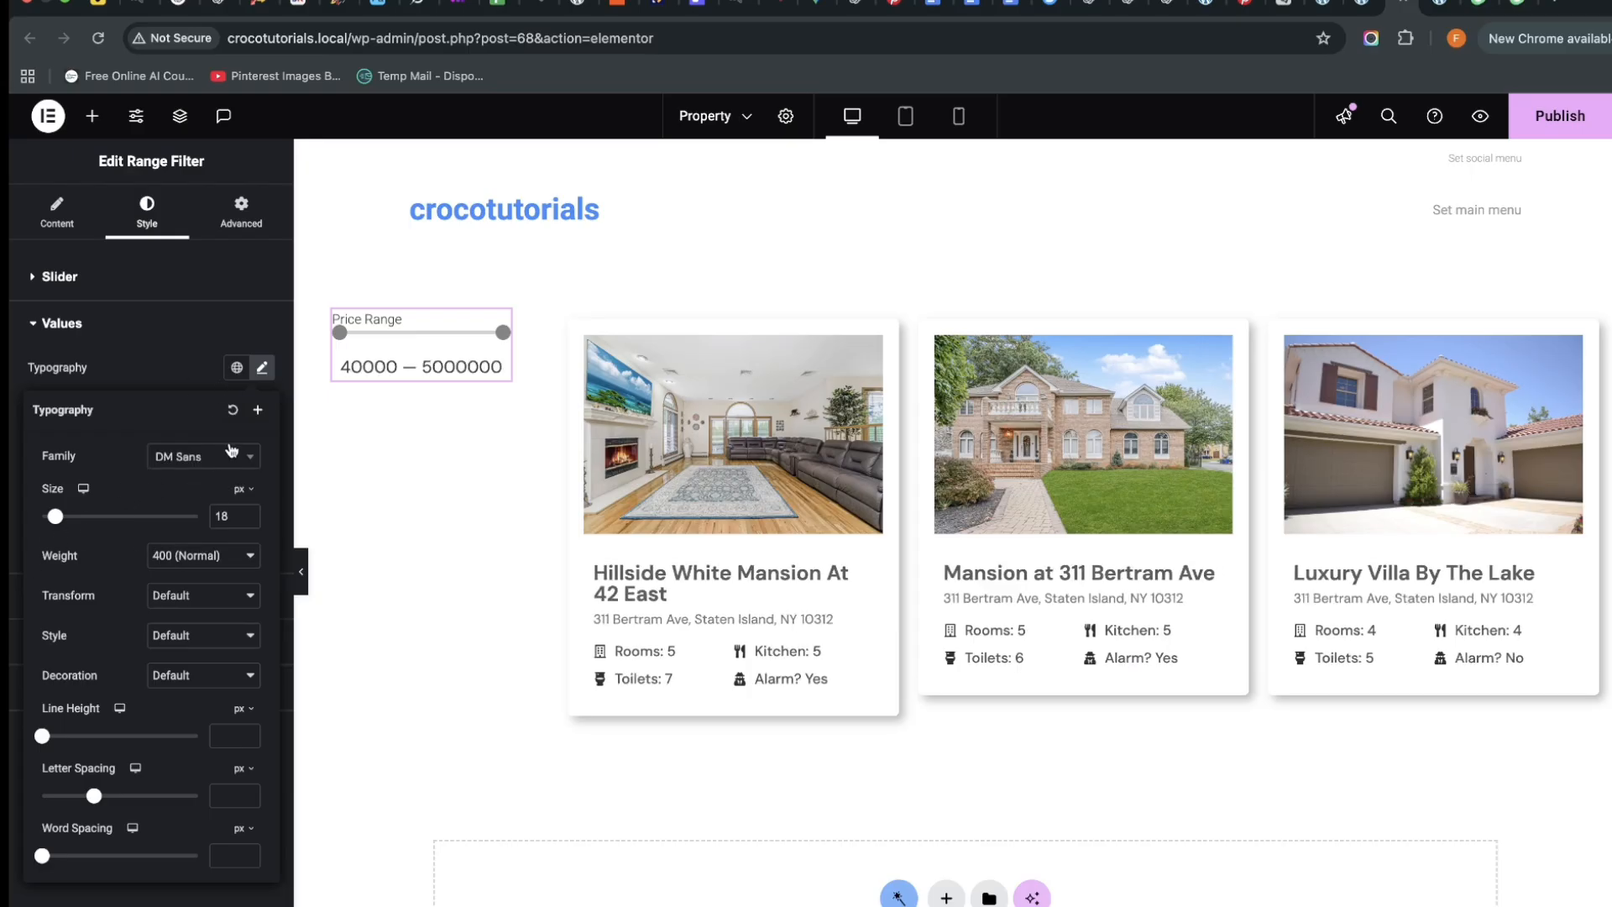
pyautogui.click(249, 521)
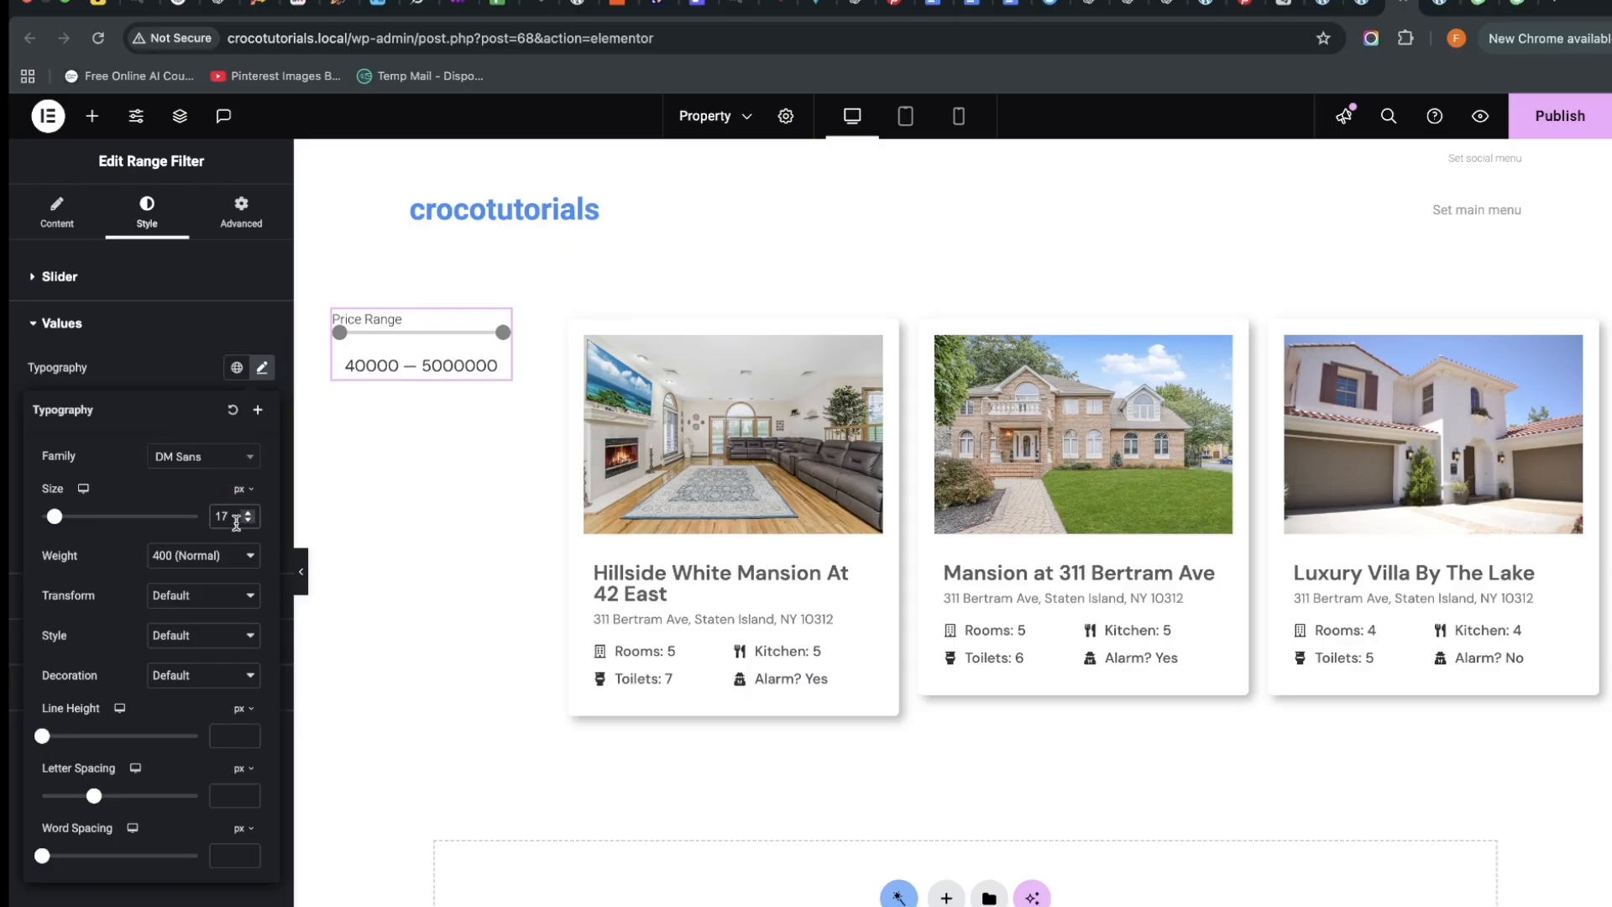
pyautogui.click(10, 577)
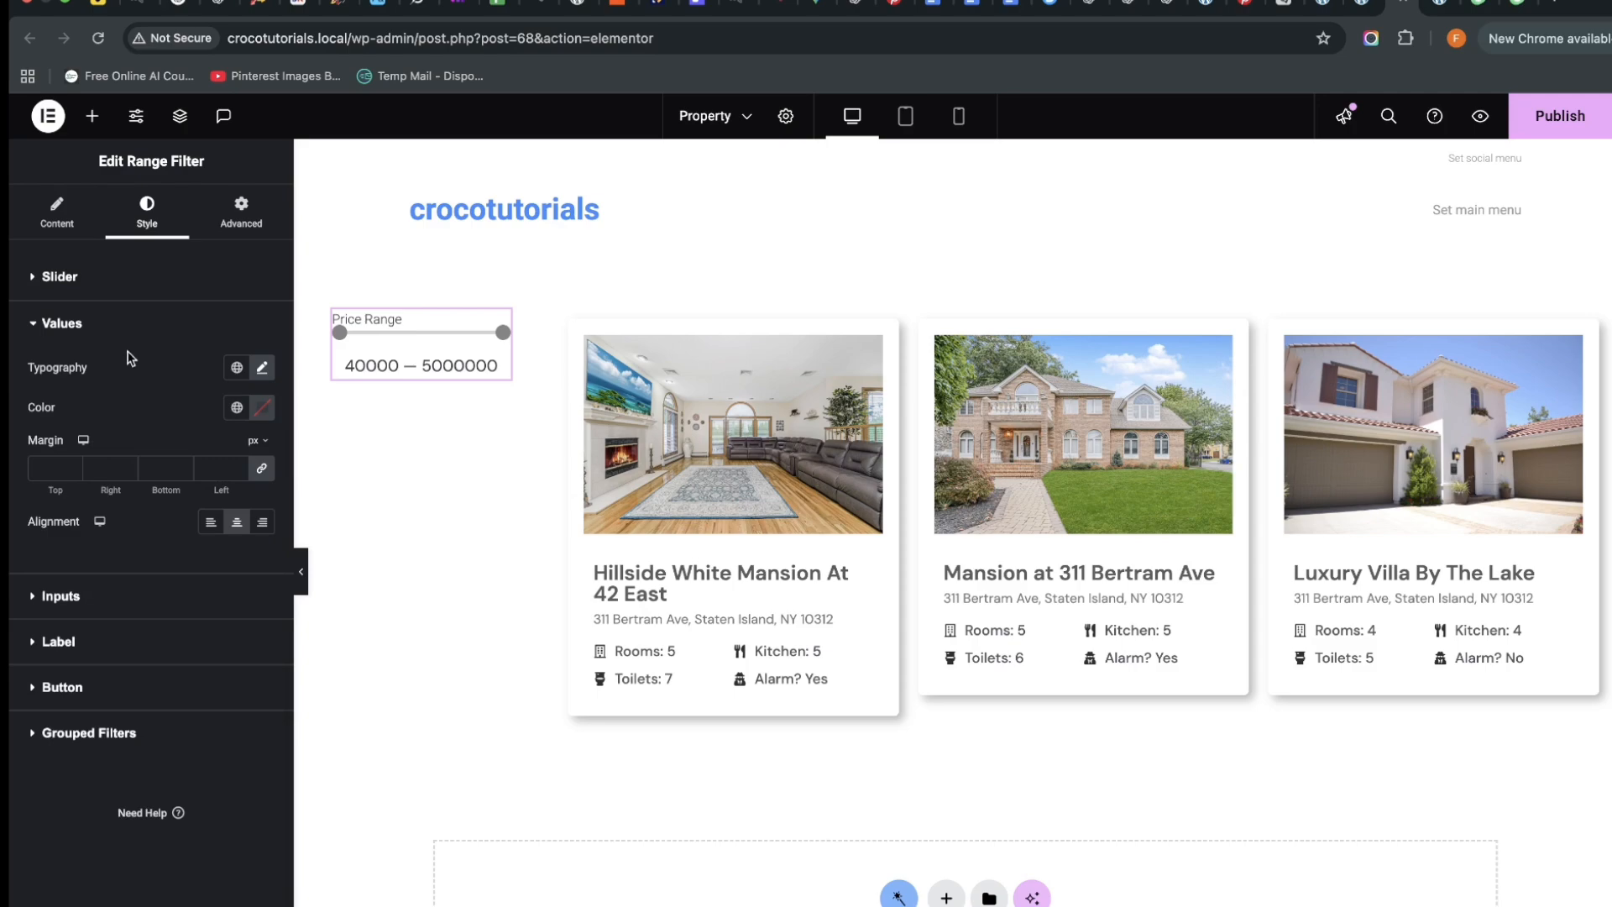
pyautogui.click(56, 220)
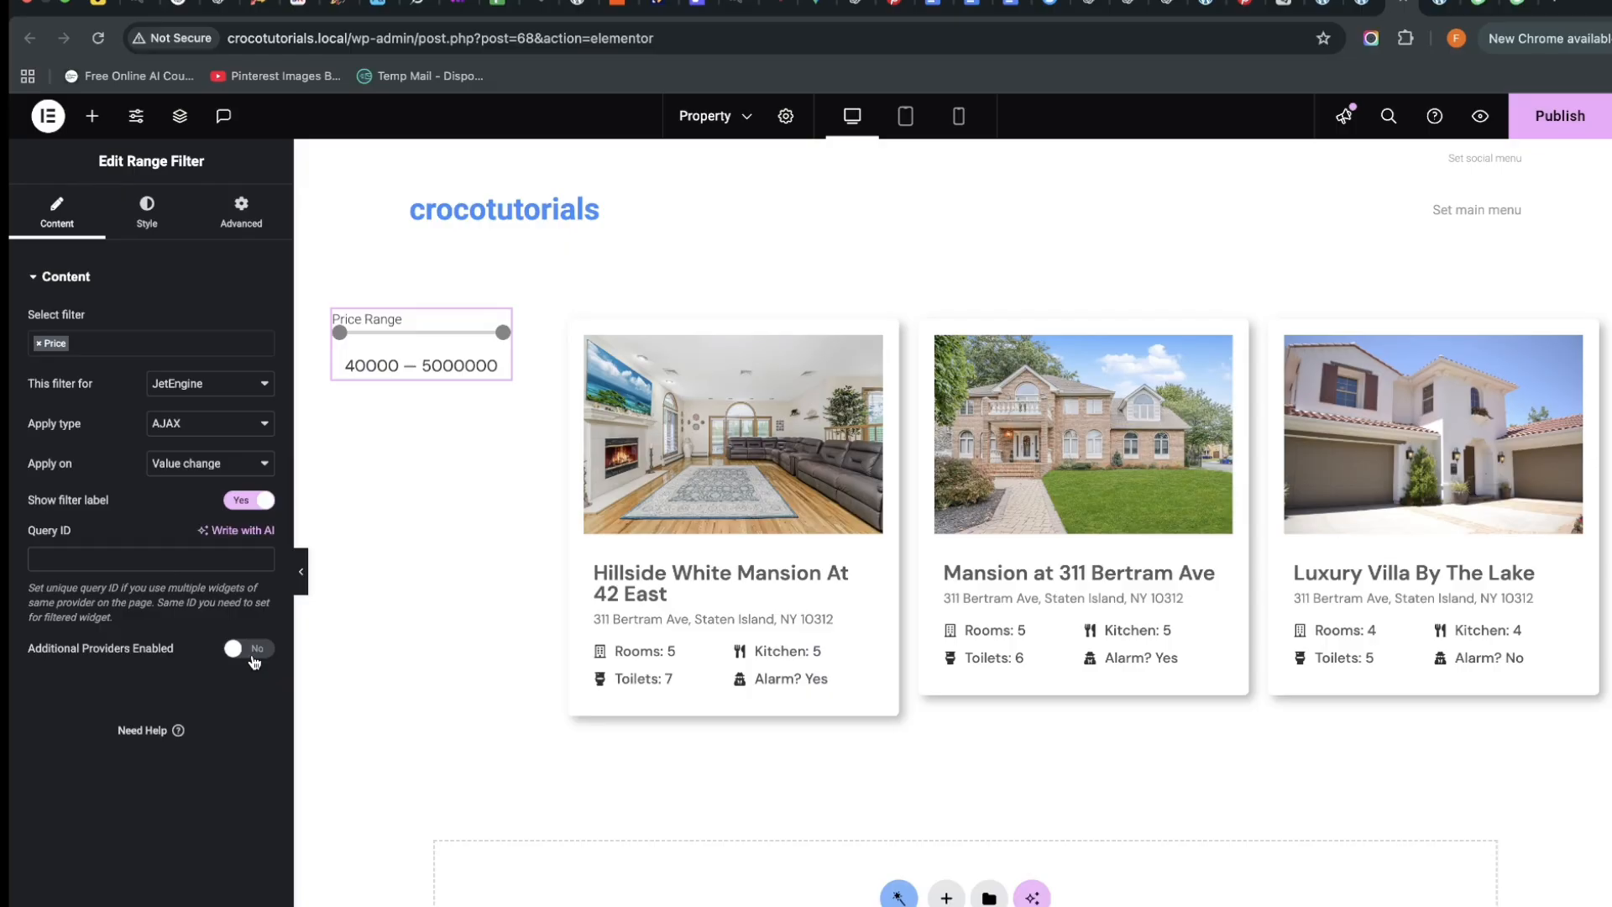
pyautogui.click(147, 211)
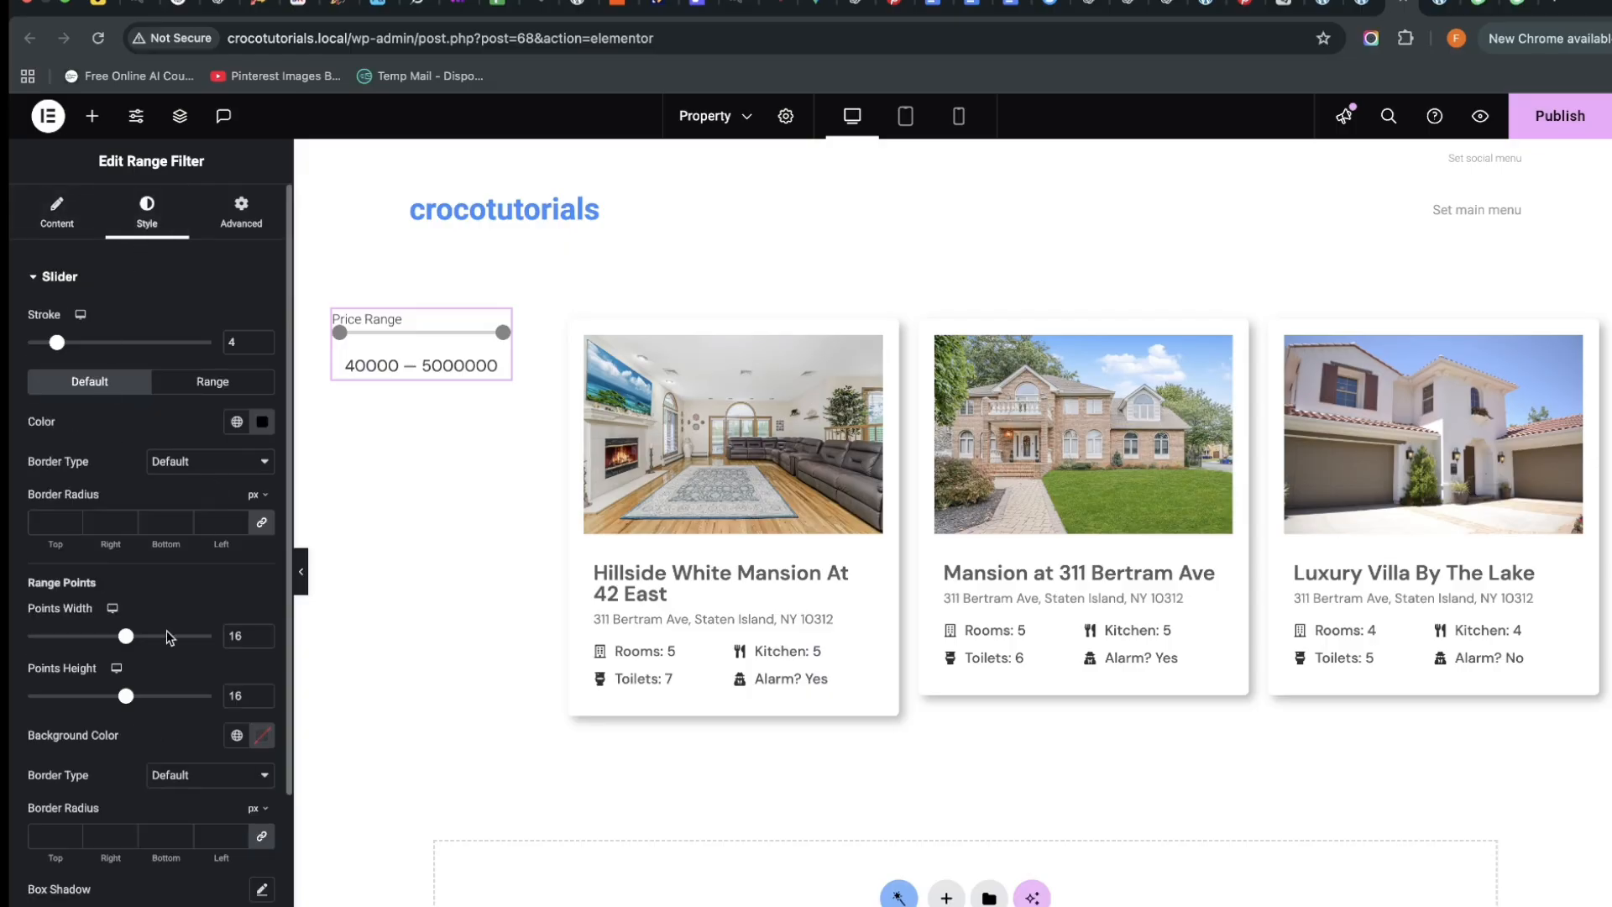
# Set the font family of the range filter's label to DM Sans
pyautogui.scroll(-2, 207, 700)
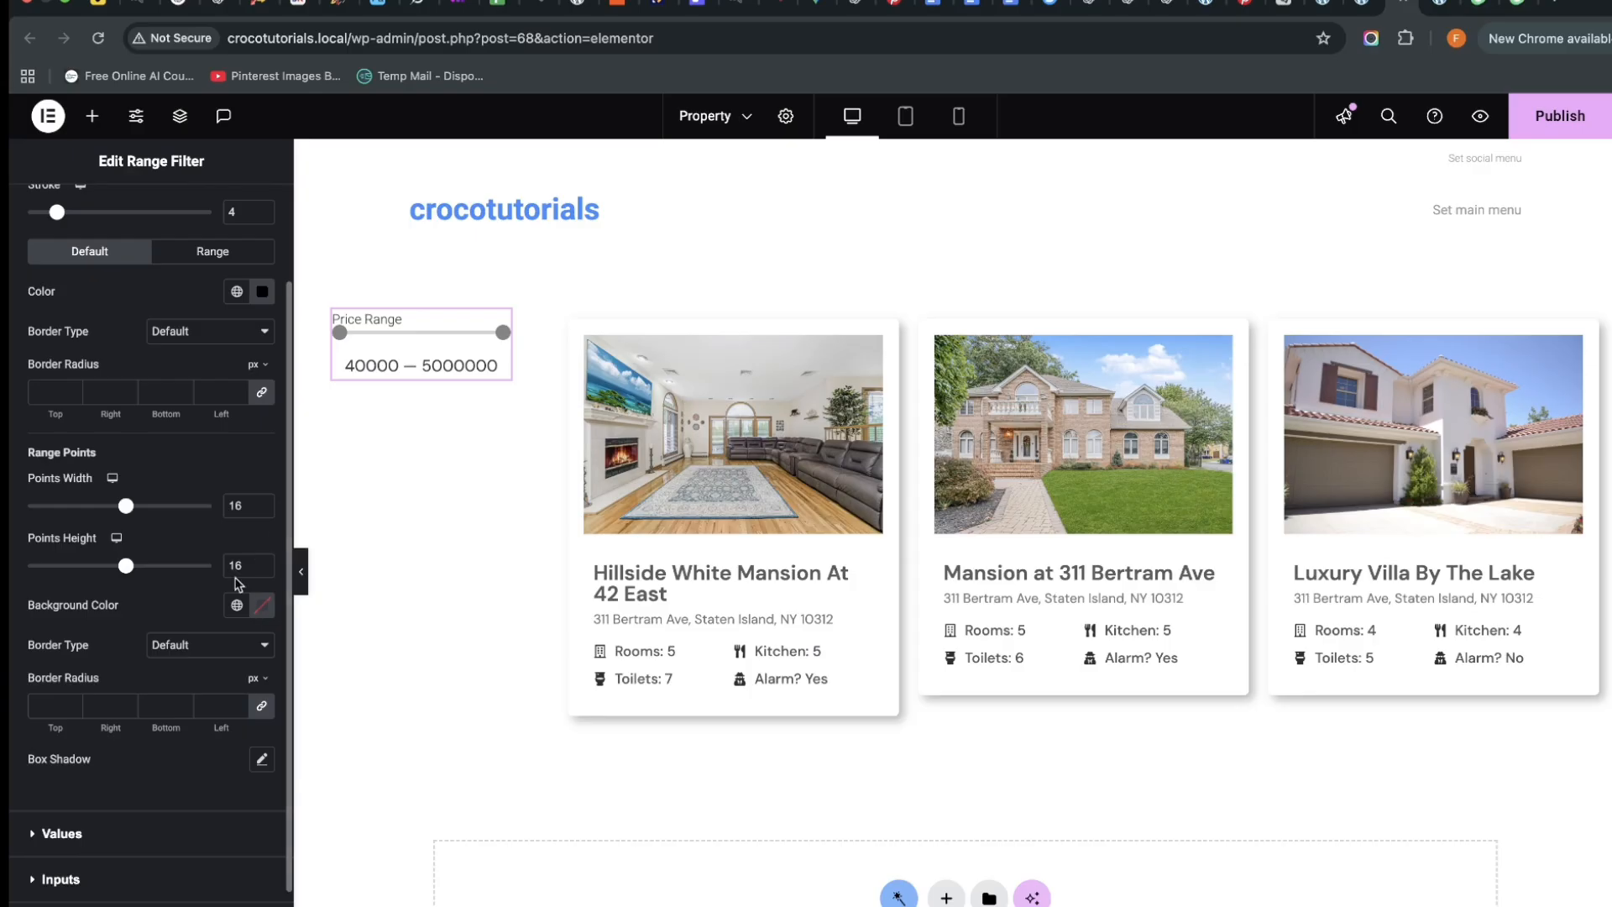
pyautogui.click(63, 833)
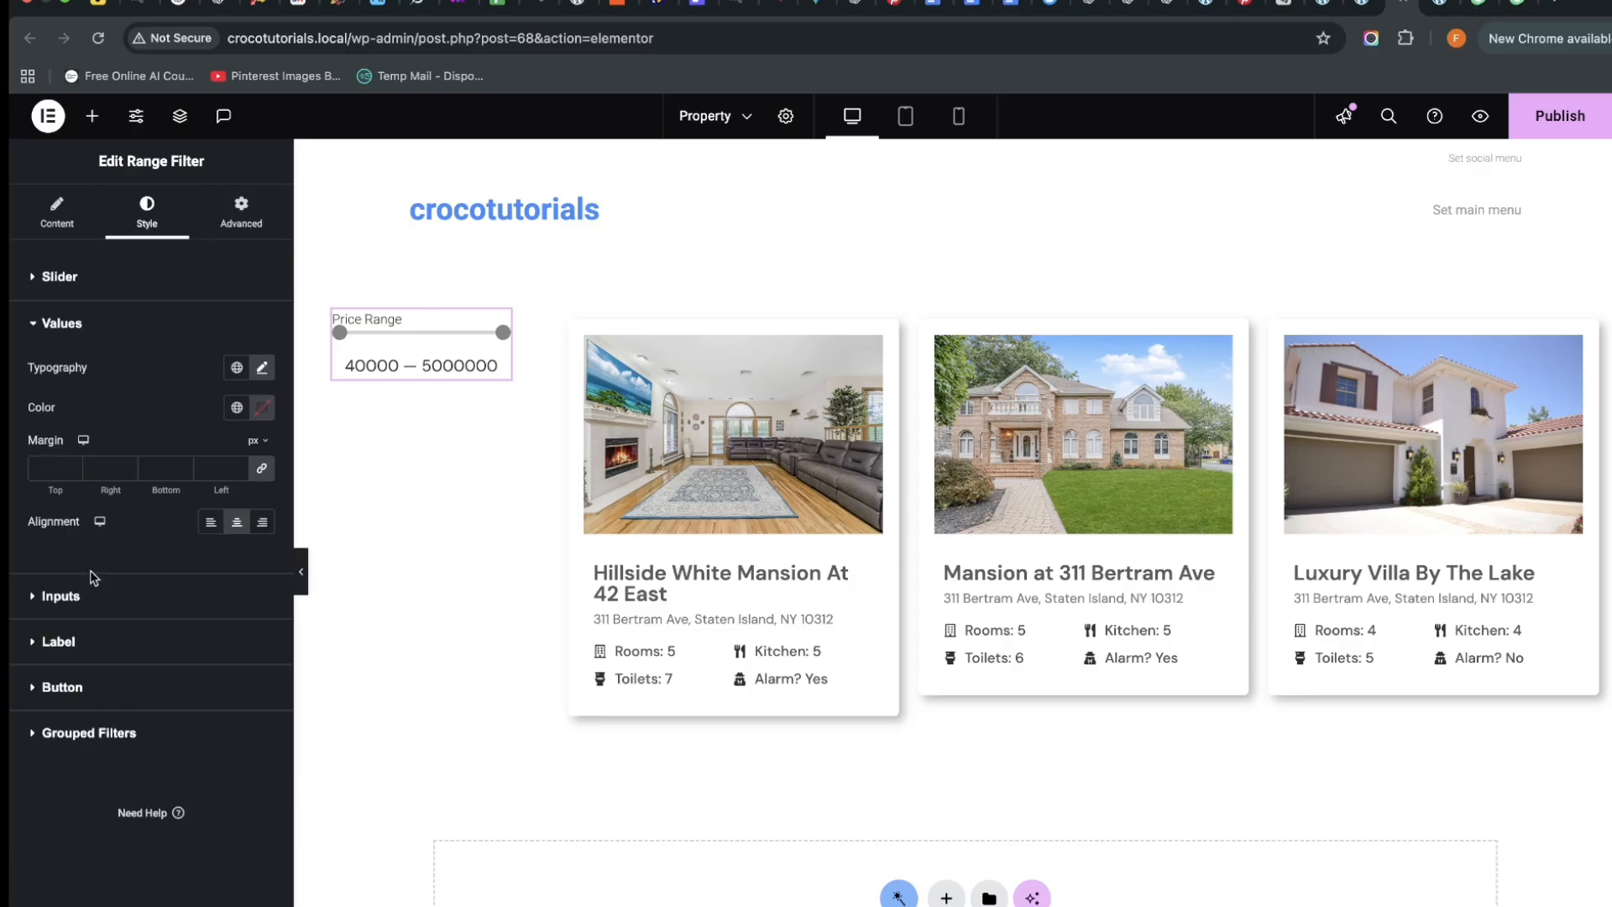
pyautogui.click(84, 643)
pyautogui.click(260, 458)
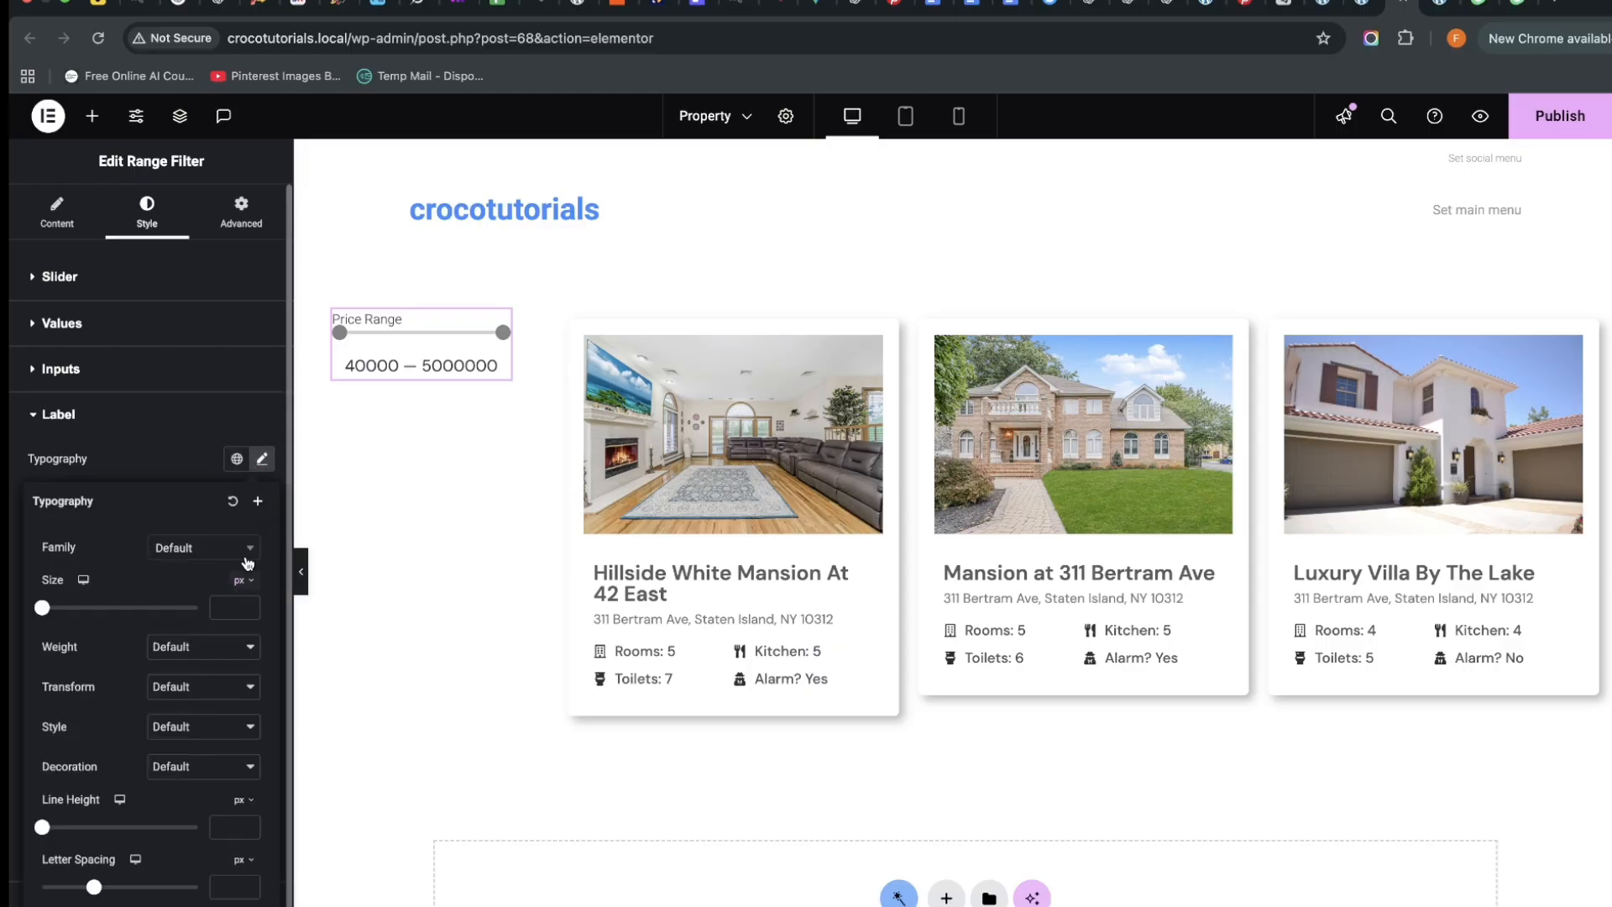
pyautogui.click(233, 555)
pyautogui.write('dm sans')
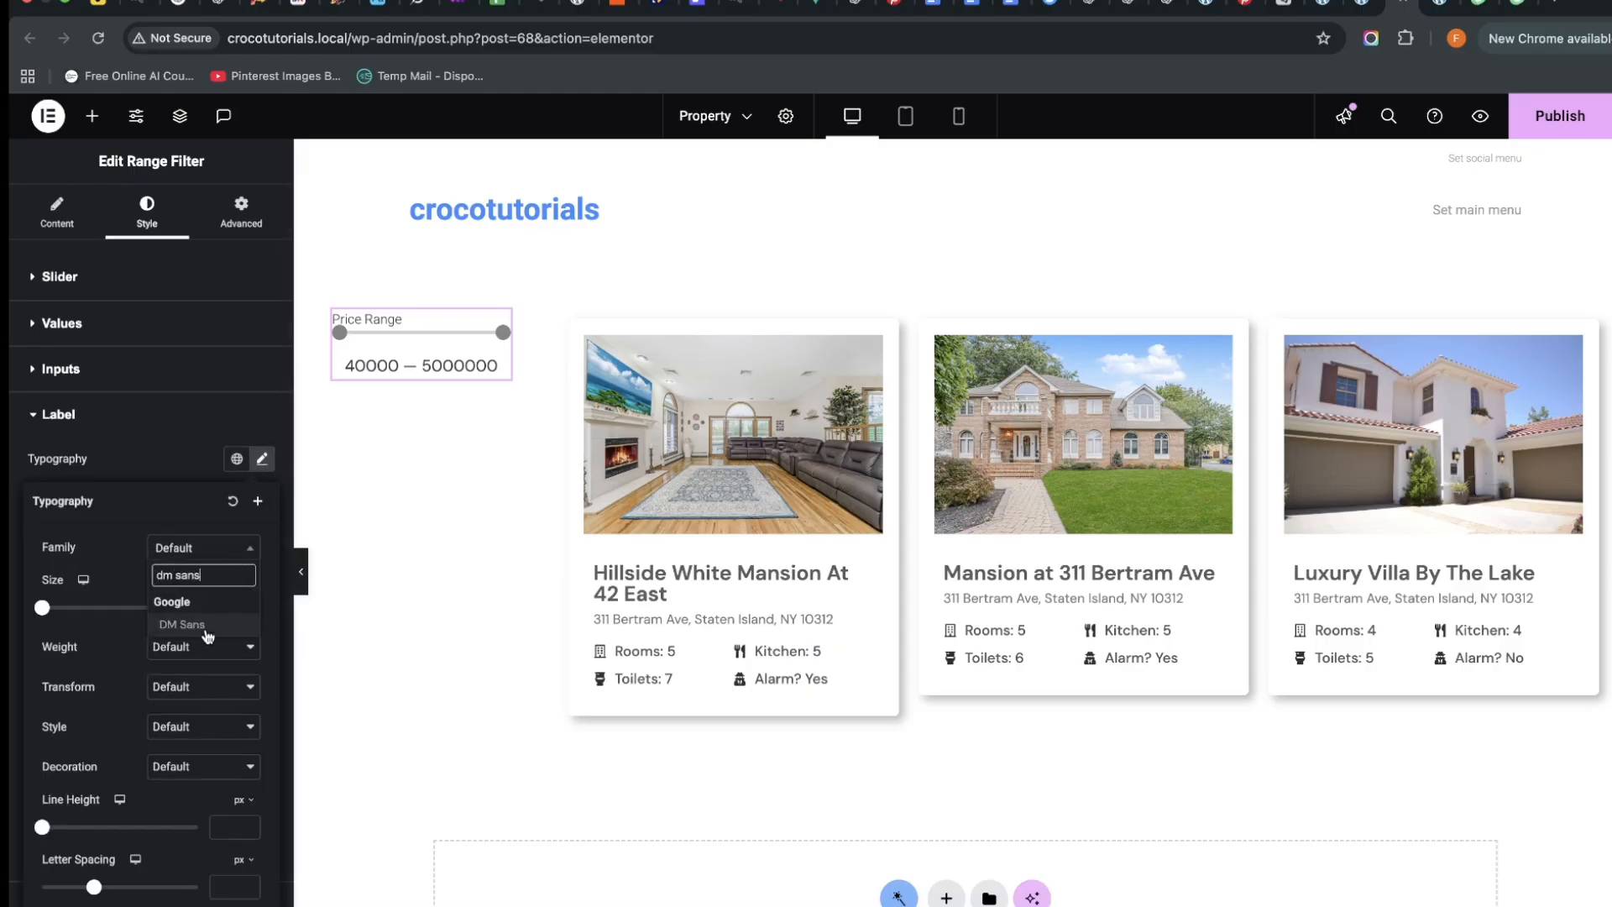
pyautogui.click(209, 626)
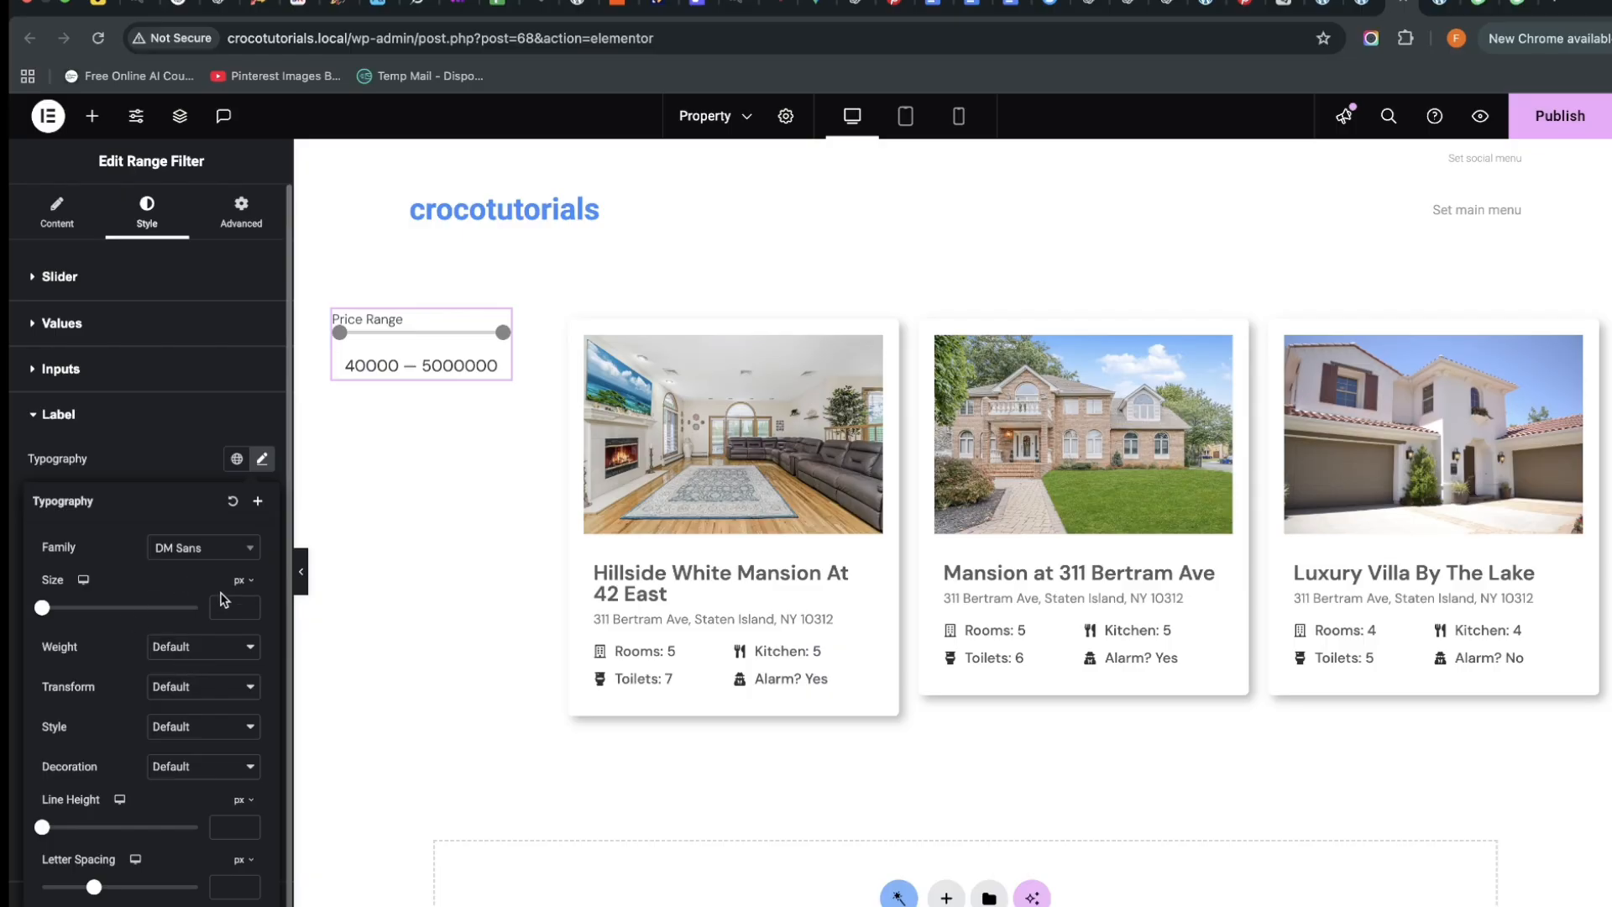
# Set the range filter label's typography size to 18 px and its weight to 500 (Medium)
pyautogui.click(252, 602)
pyautogui.click(252, 602)
pyautogui.click(252, 602)
pyautogui.click(252, 602)
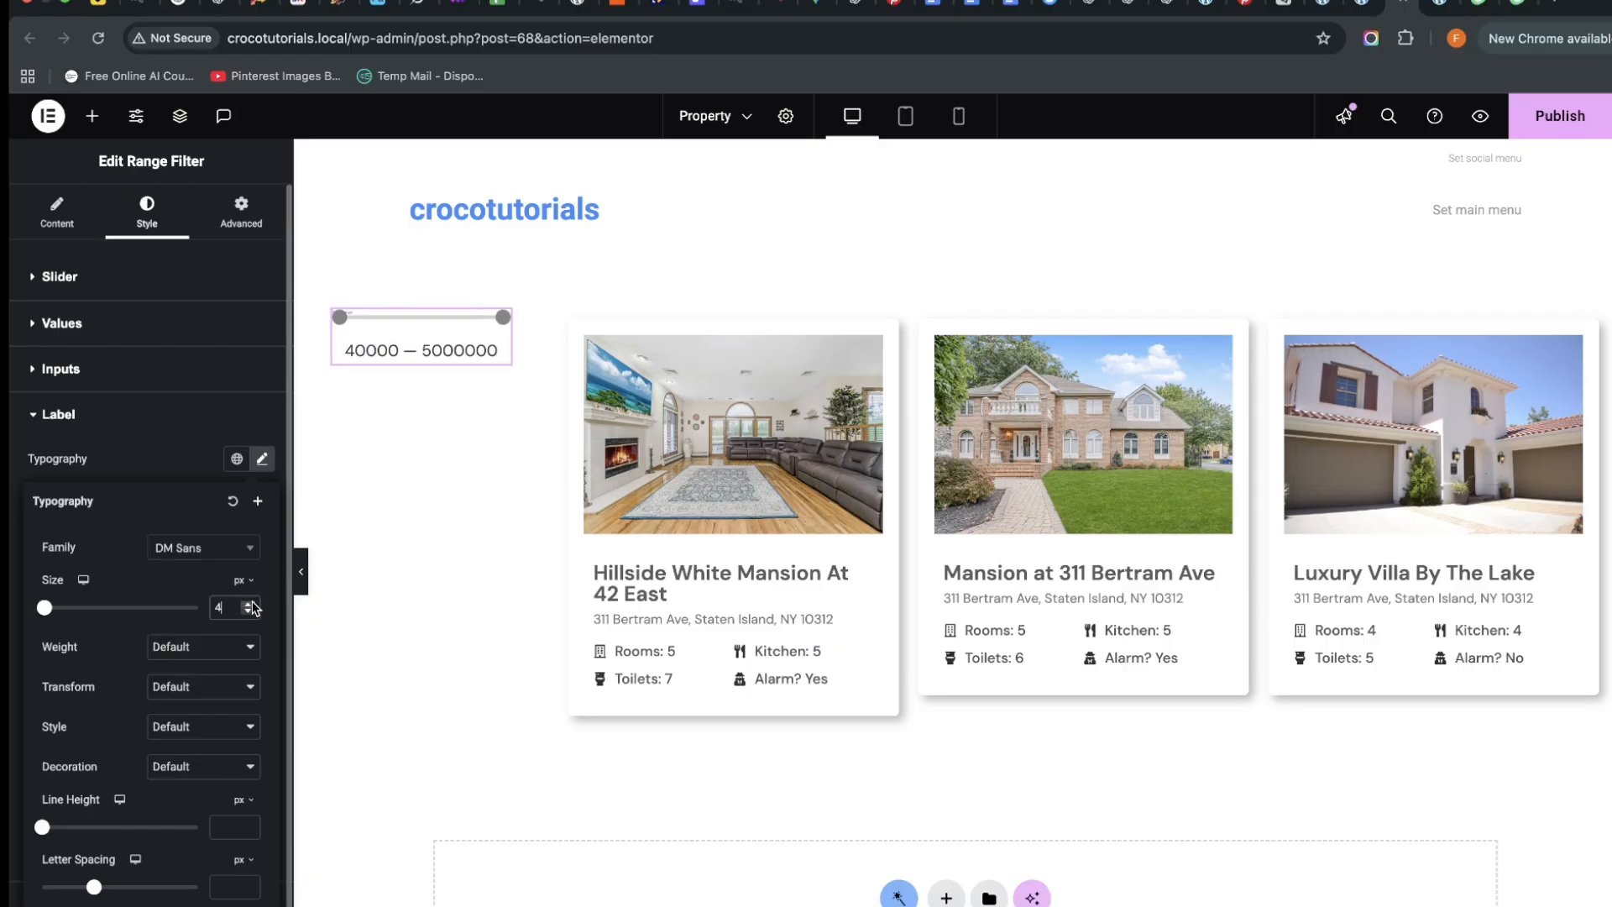
pyautogui.click(252, 603)
pyautogui.click(252, 602)
pyautogui.click(252, 603)
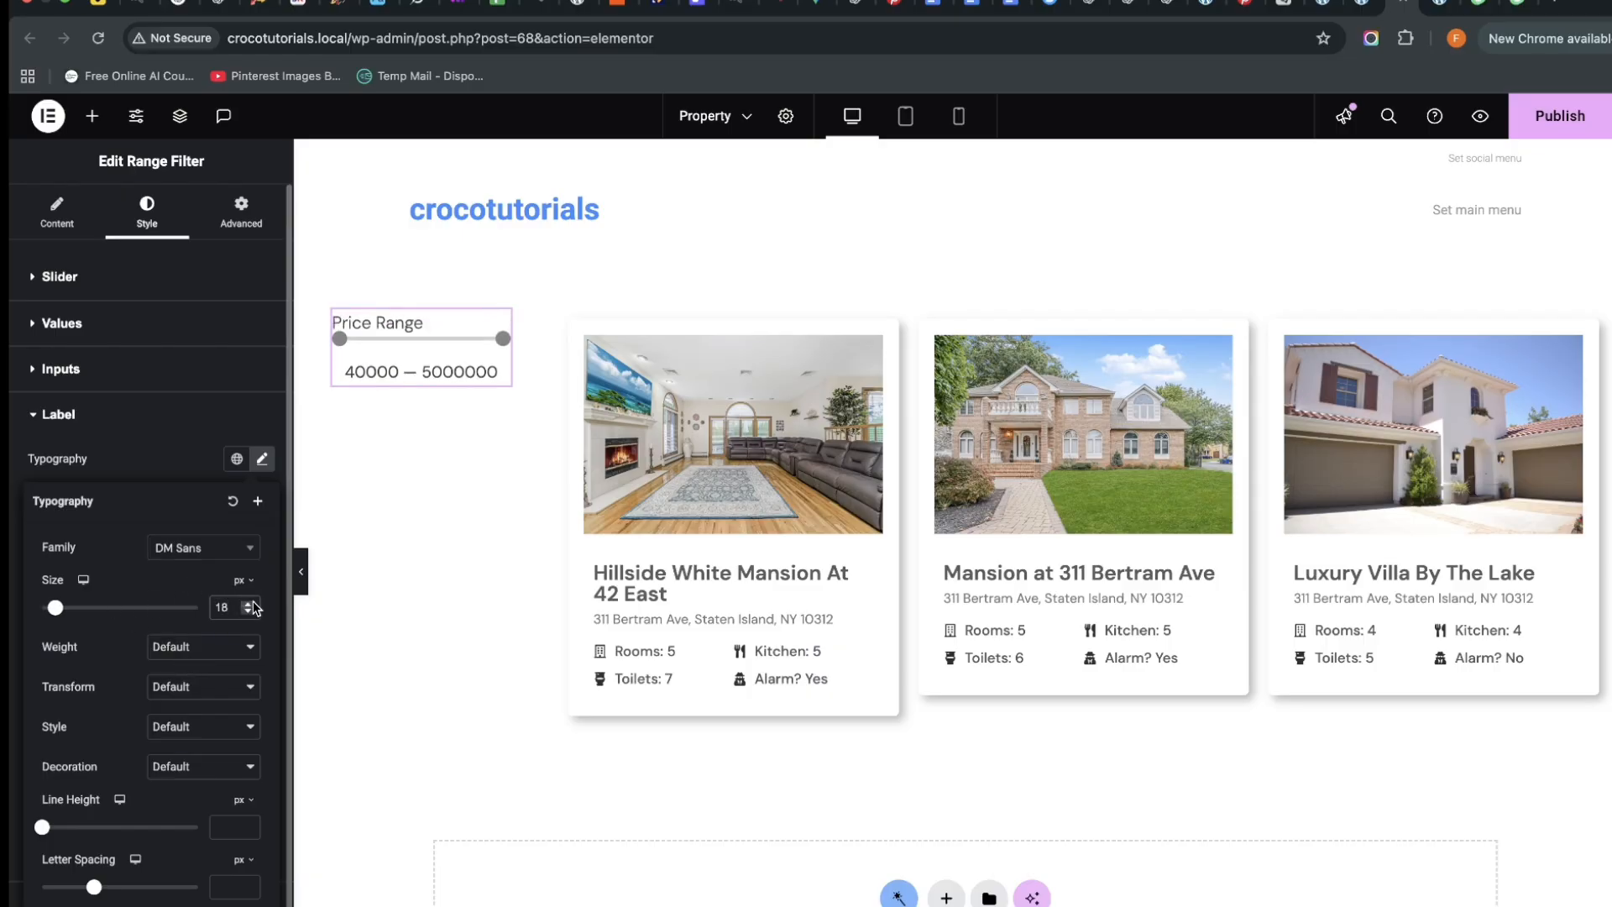
pyautogui.click(220, 654)
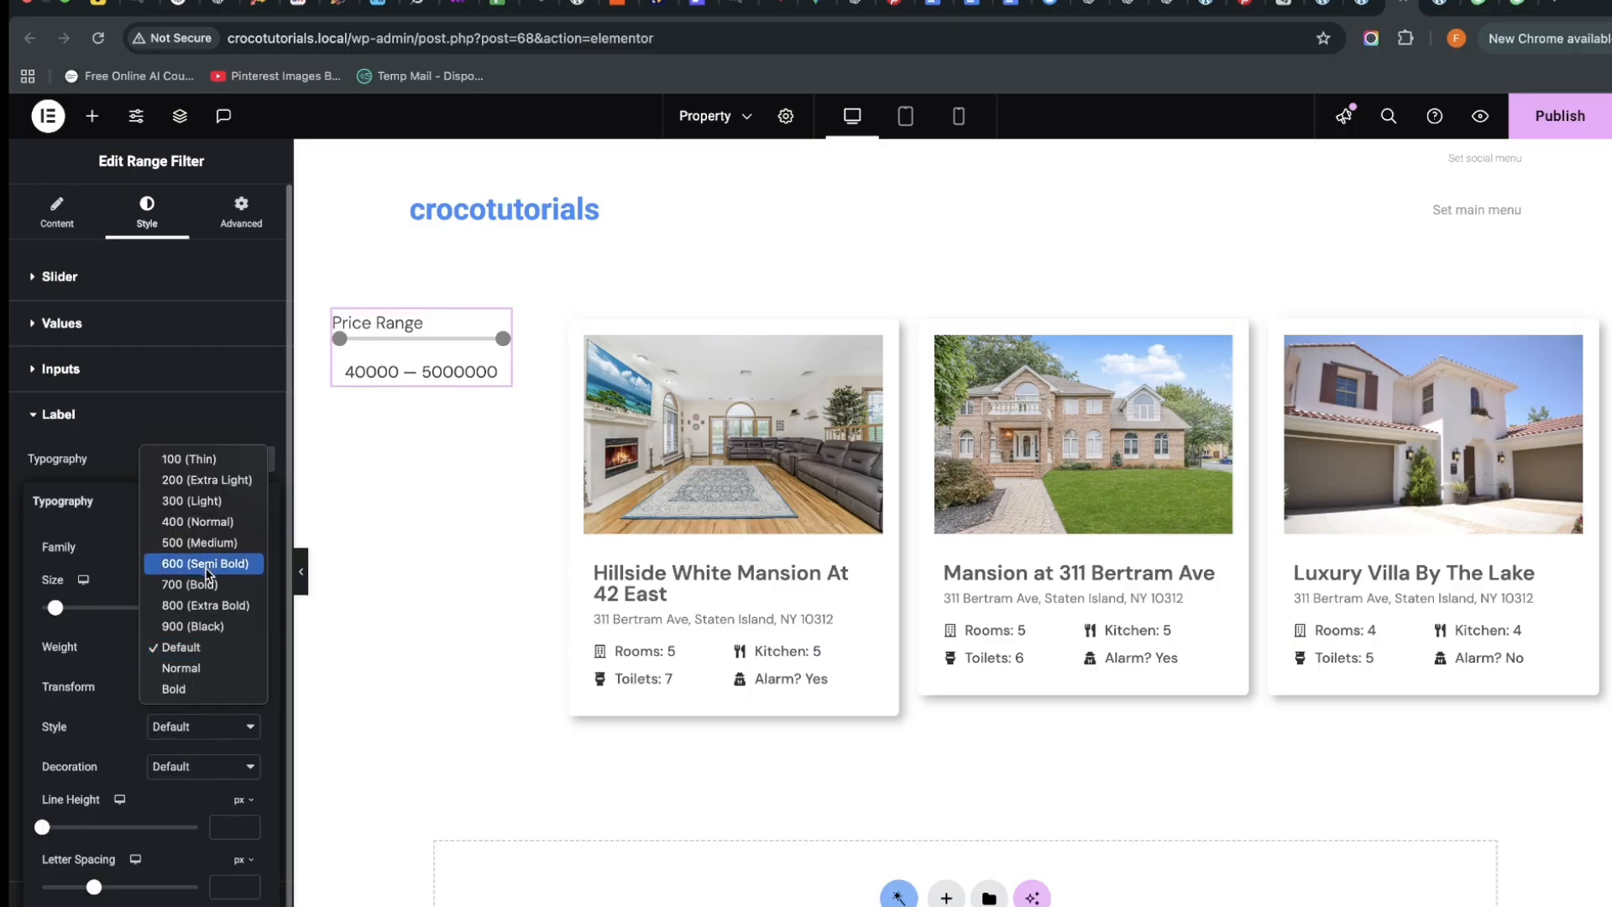
pyautogui.click(206, 544)
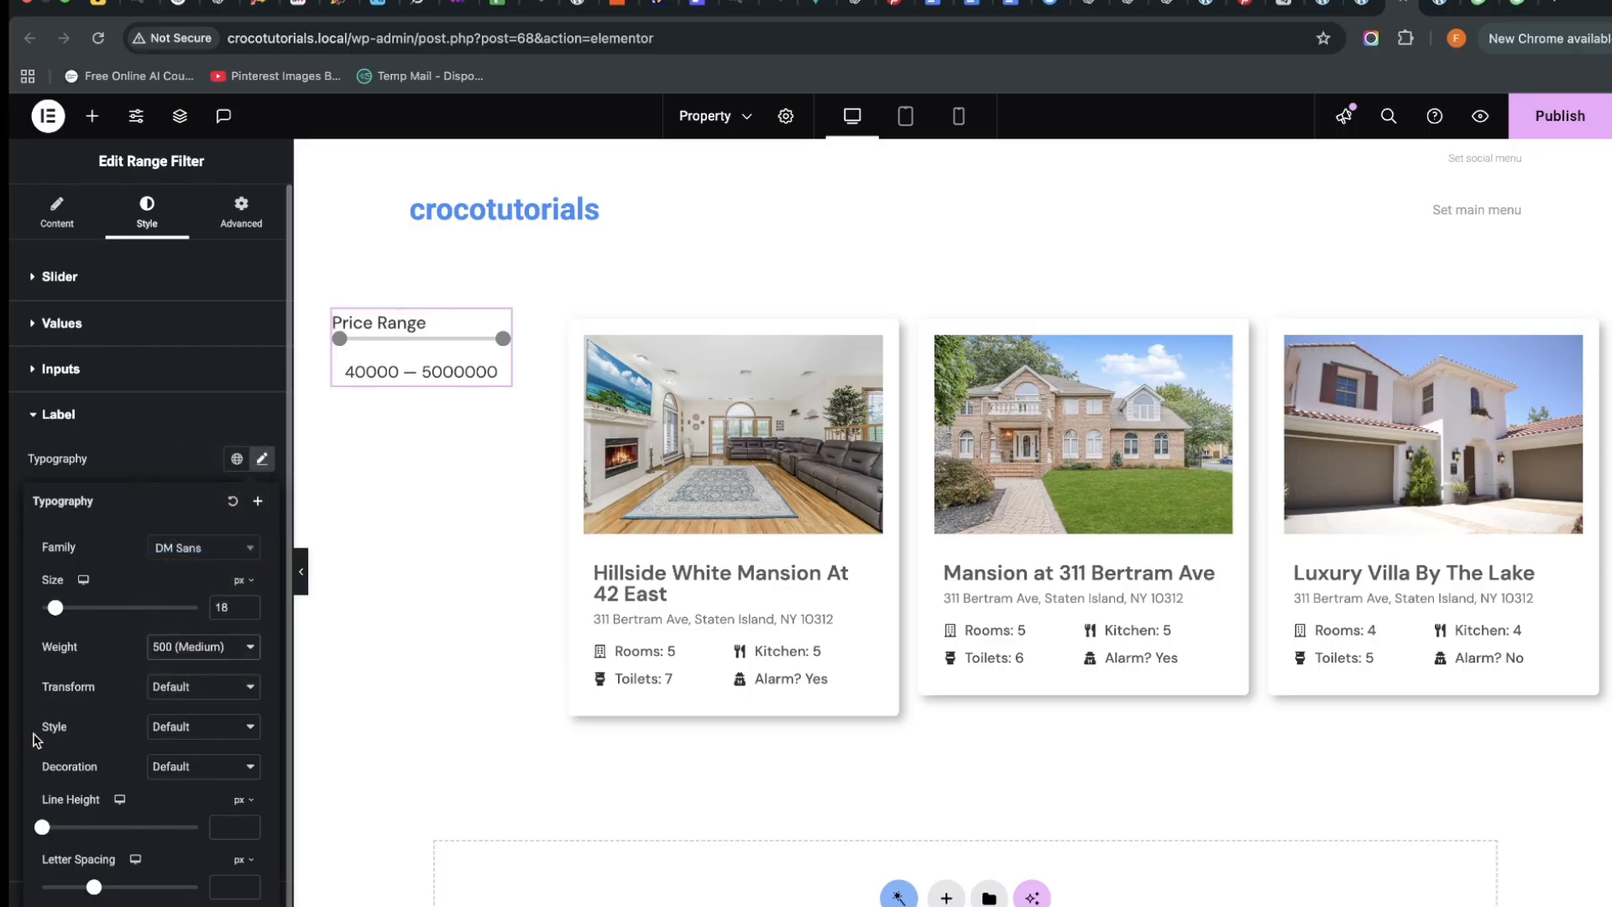
# Set the line height of the range filter's label to 38 px
pyautogui.scroll(-1, 227, 830)
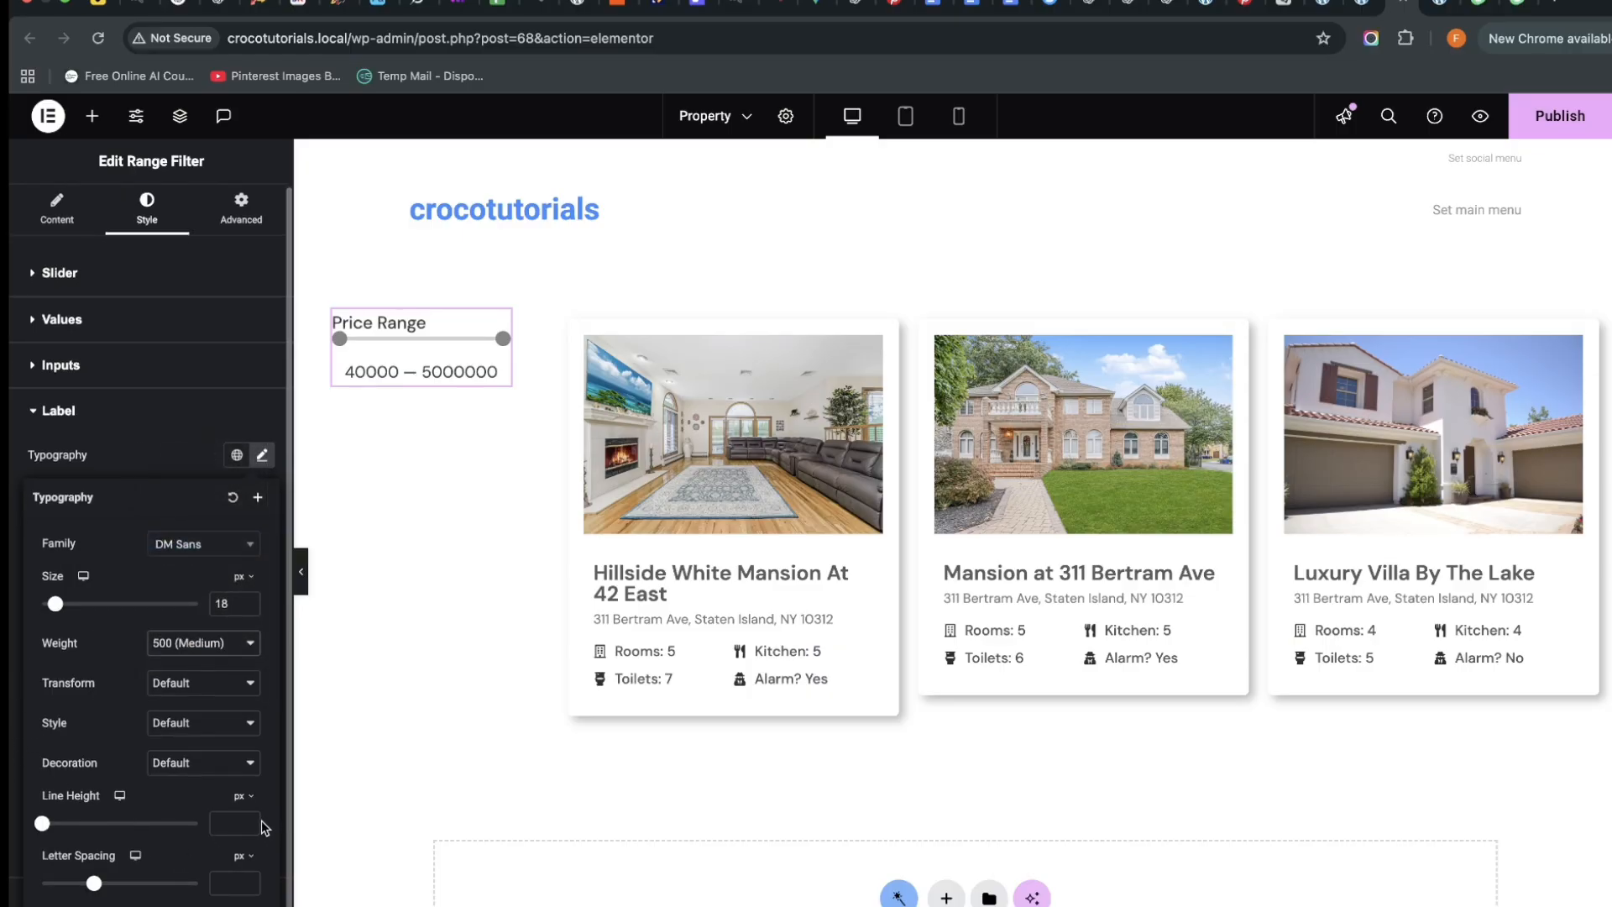
pyautogui.click(251, 820)
pyautogui.click(251, 821)
pyautogui.click(251, 821)
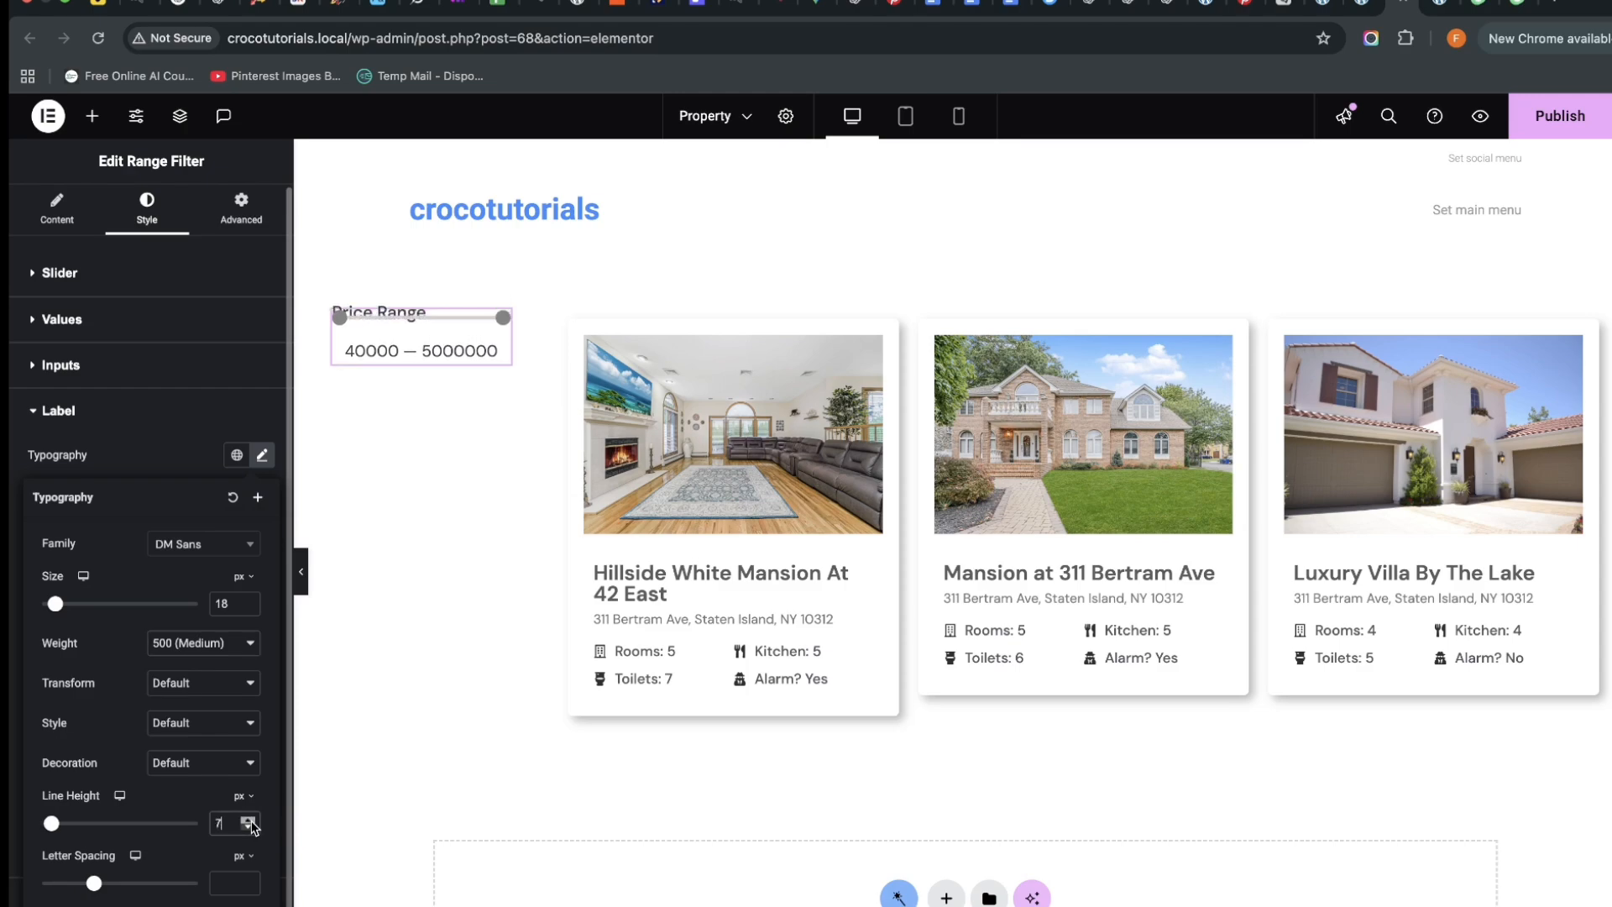
pyautogui.click(251, 820)
pyautogui.click(251, 820)
pyautogui.click(251, 820)
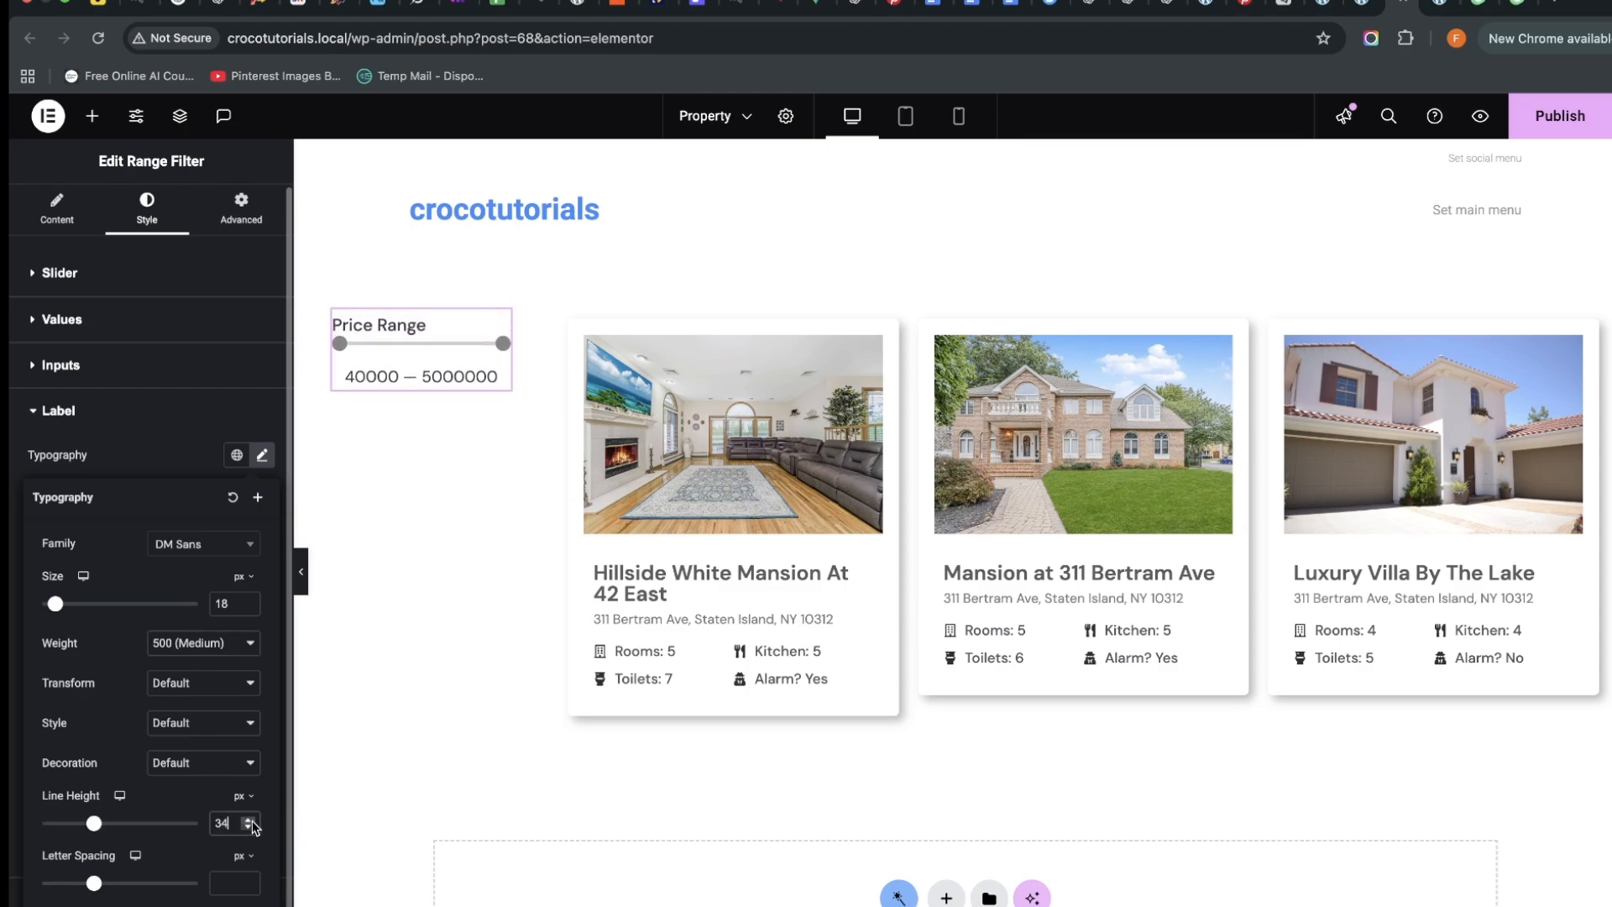
pyautogui.click(251, 821)
pyautogui.click(251, 820)
pyautogui.click(251, 820)
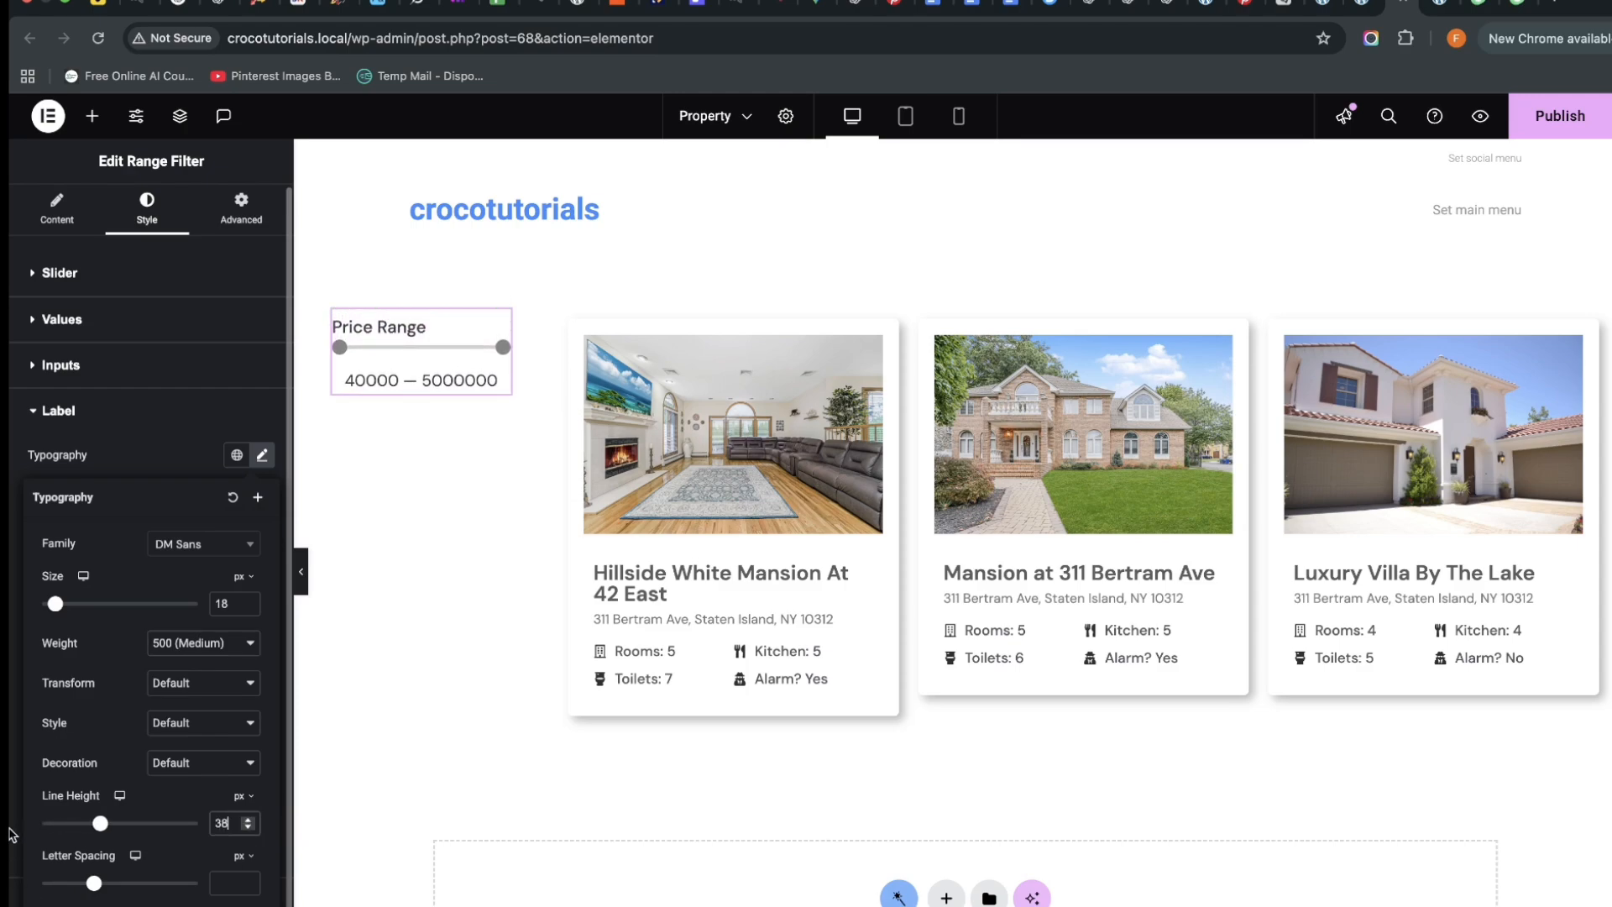
# Set the line height of the range filter's values to 1 px
pyautogui.click(52, 321)
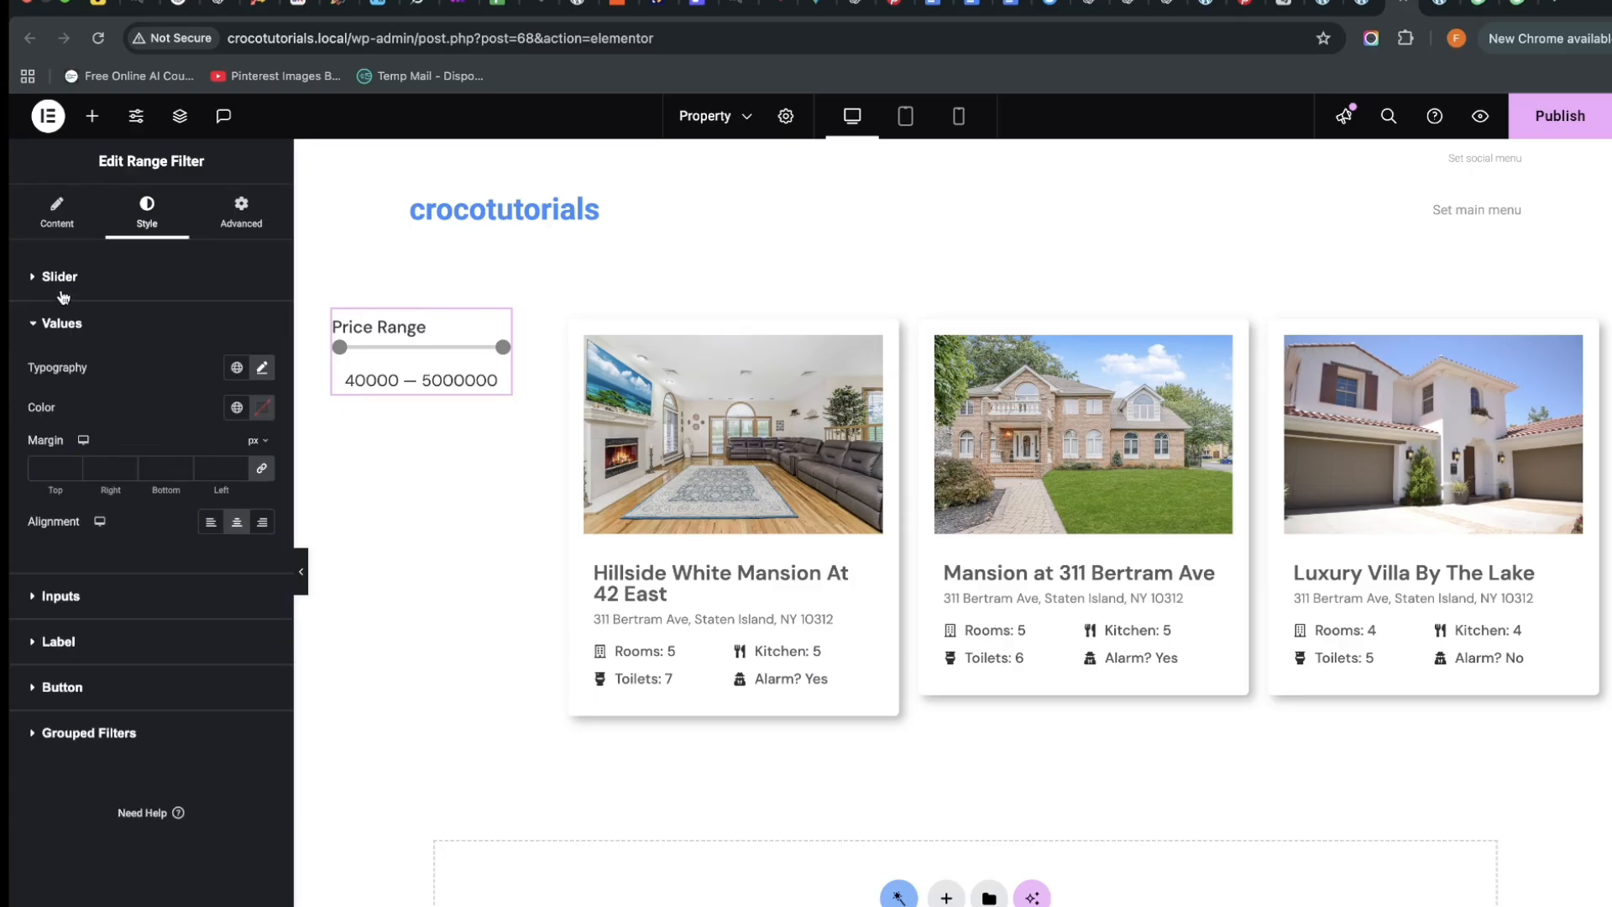
pyautogui.click(262, 370)
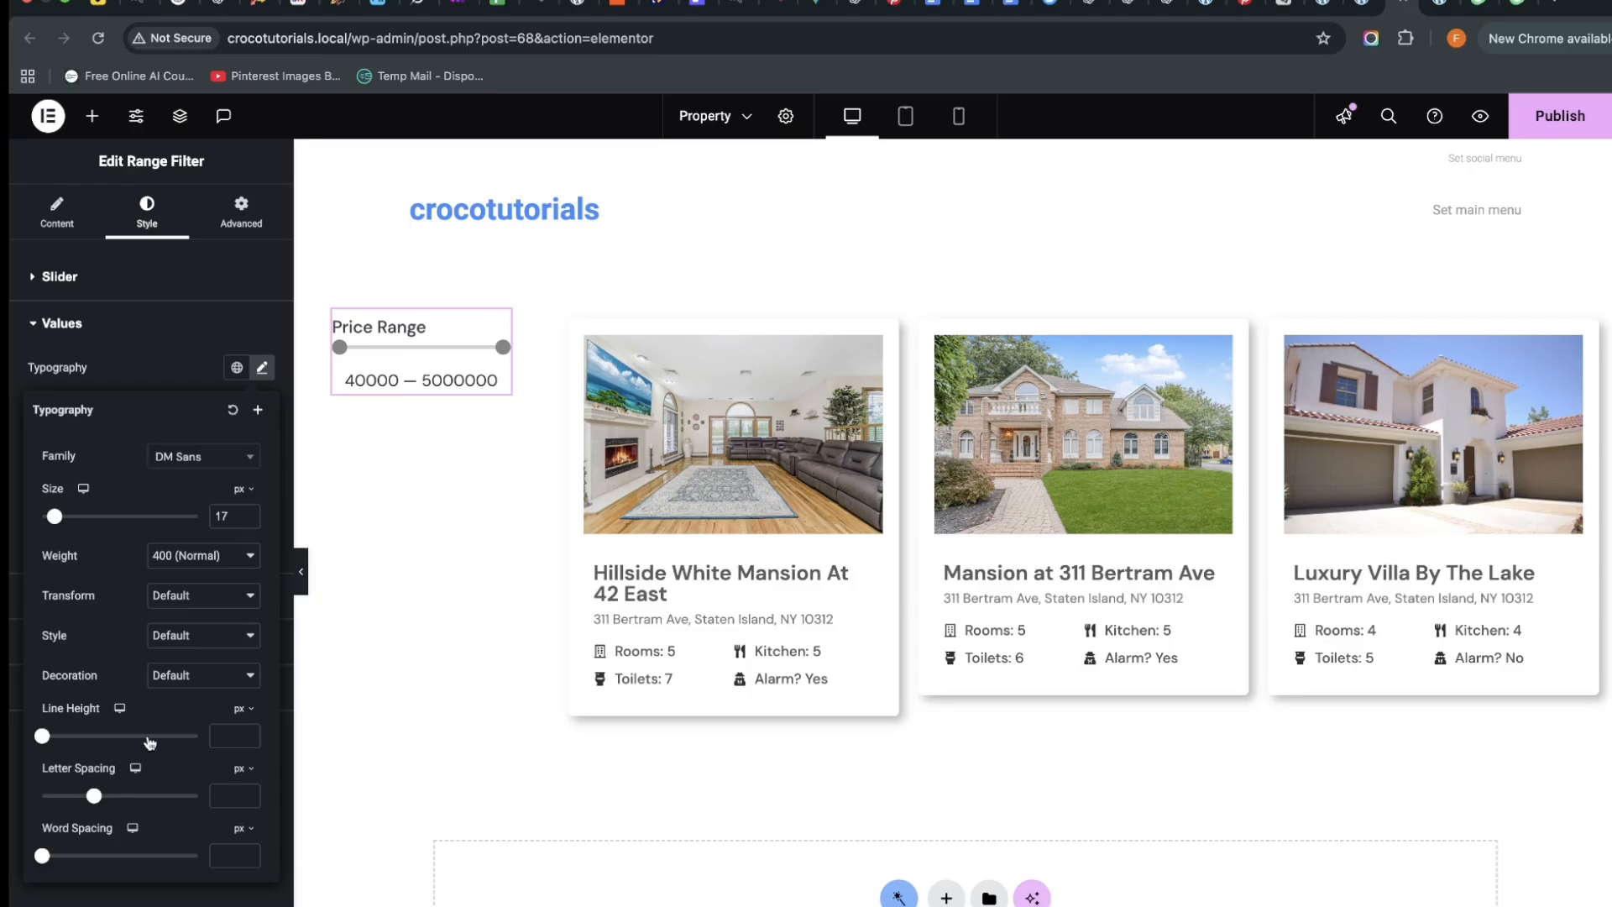
pyautogui.click(248, 738)
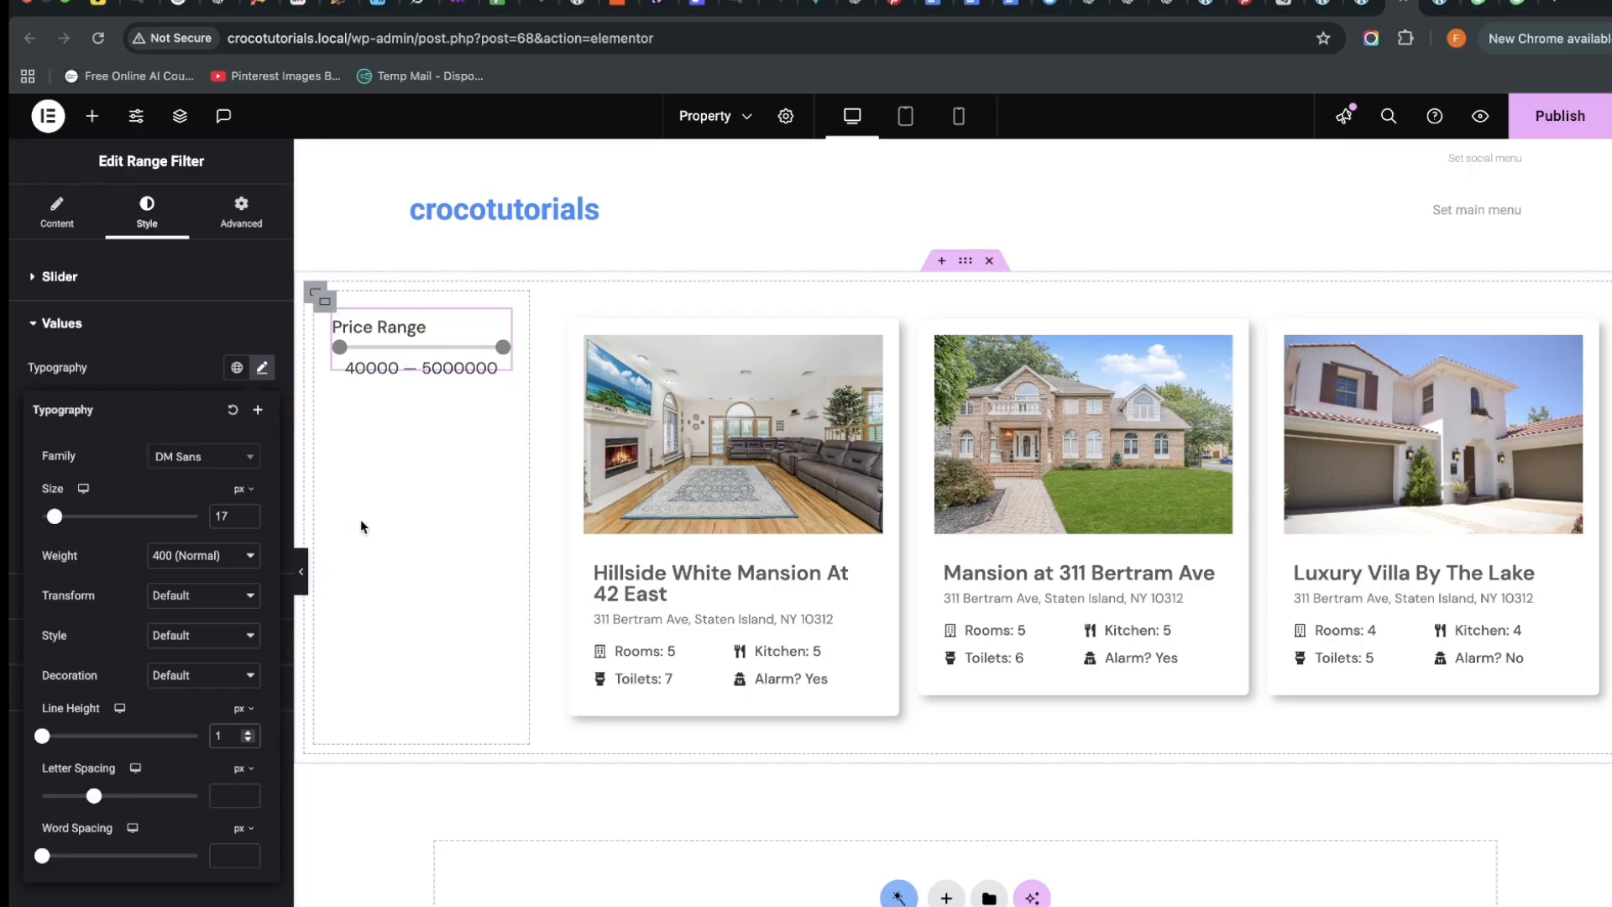
# Duplicate the Price Range filter widget beside the property listing grid
pyautogui.click(501, 324)
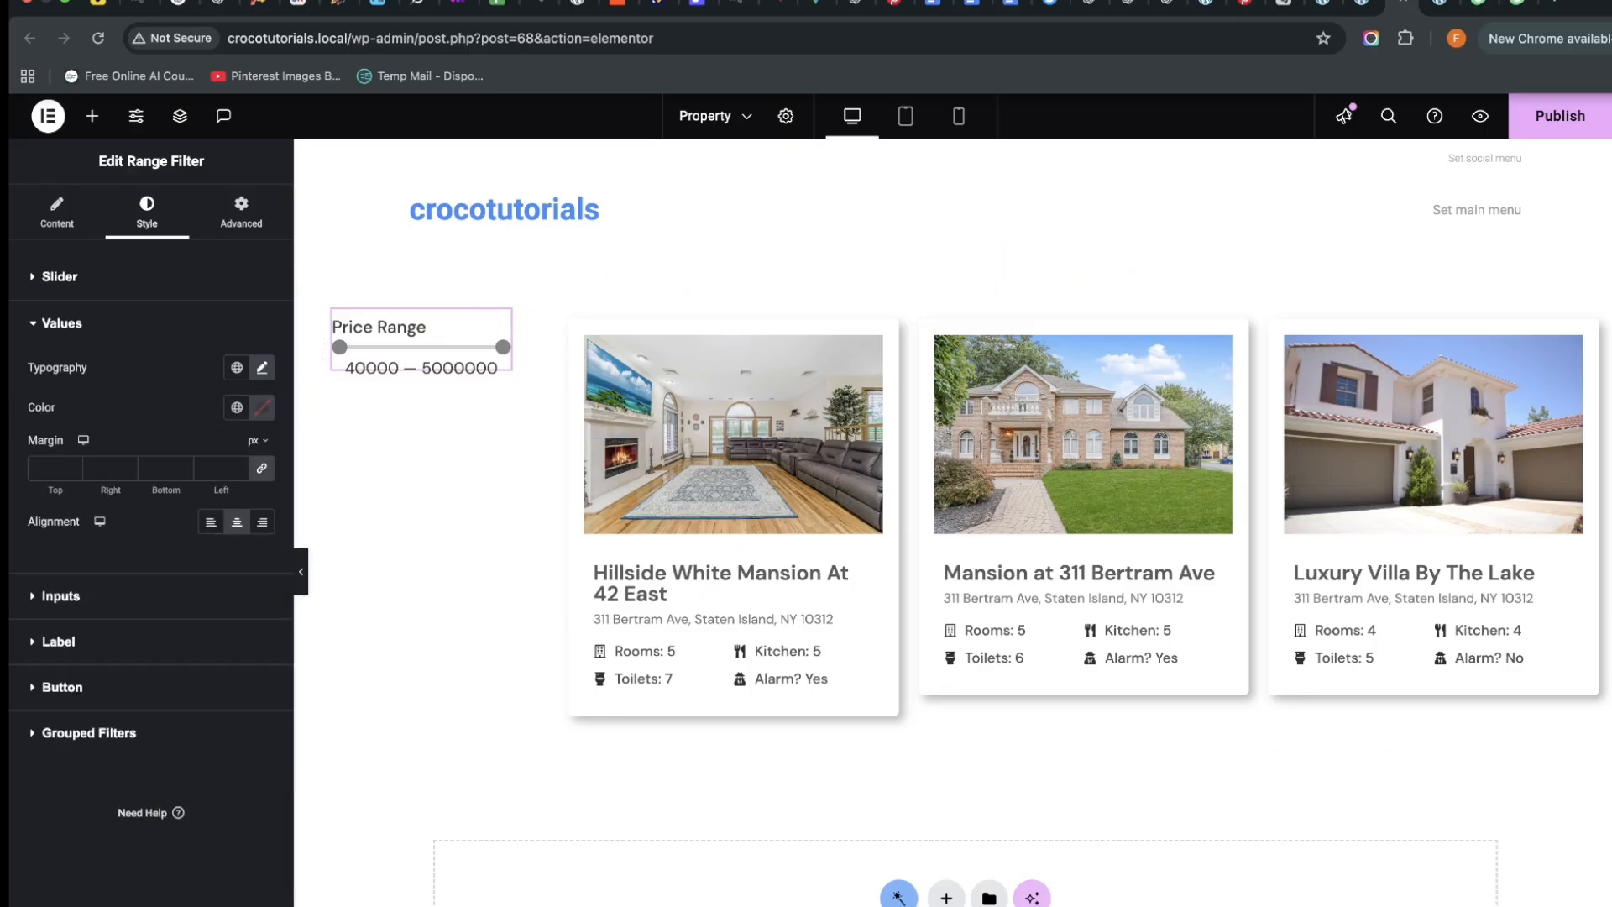
pyautogui.rightClick(503, 324)
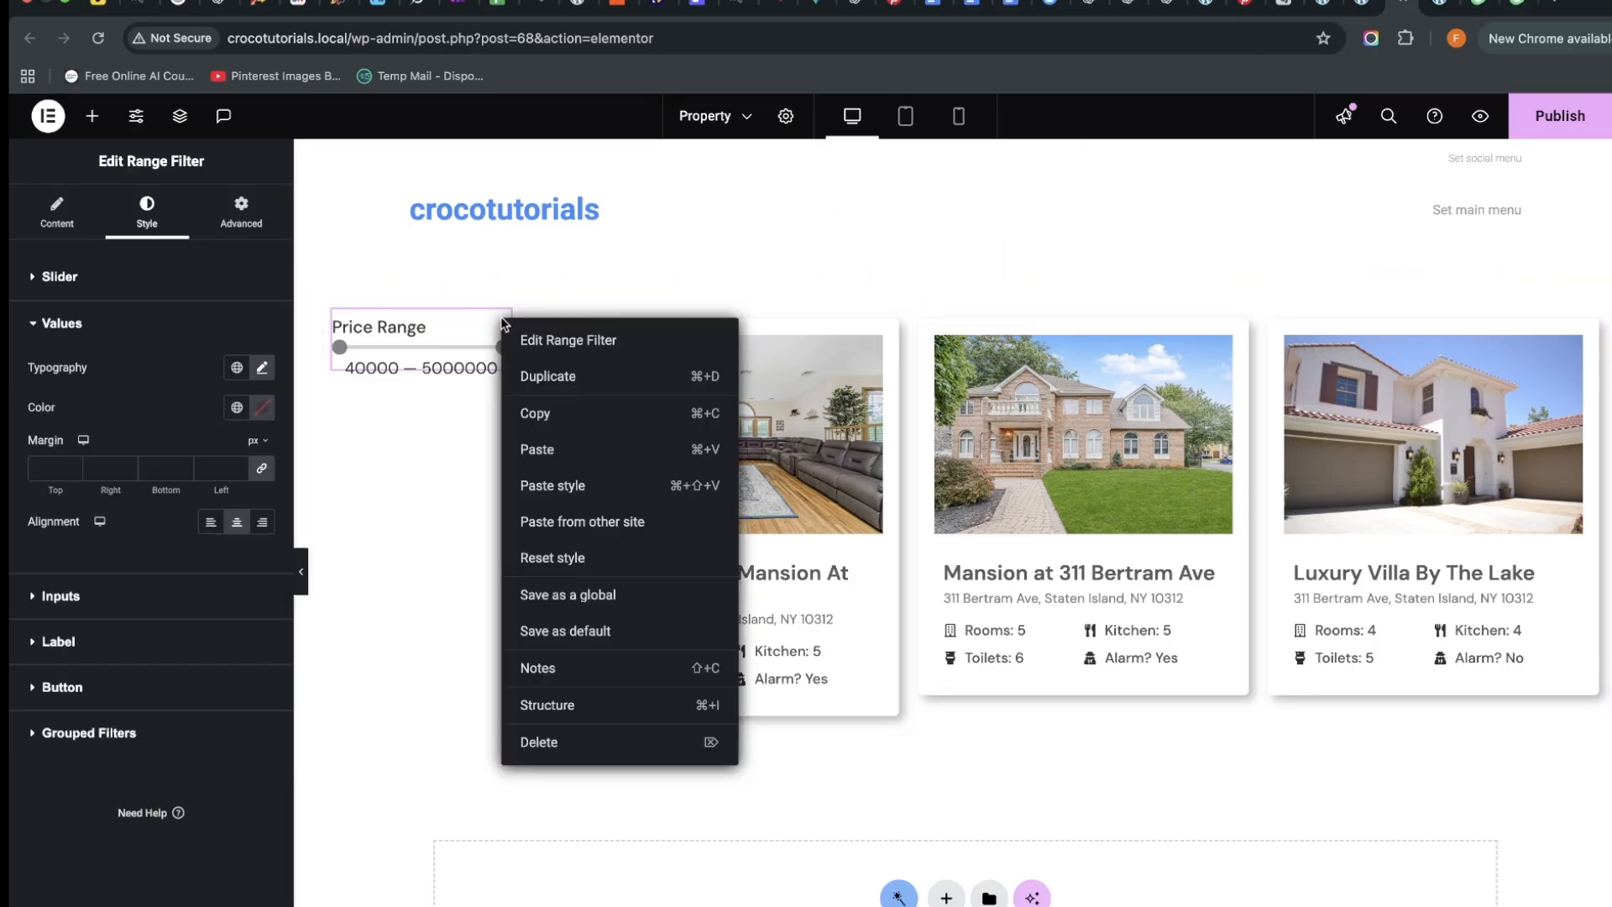
pyautogui.click(579, 376)
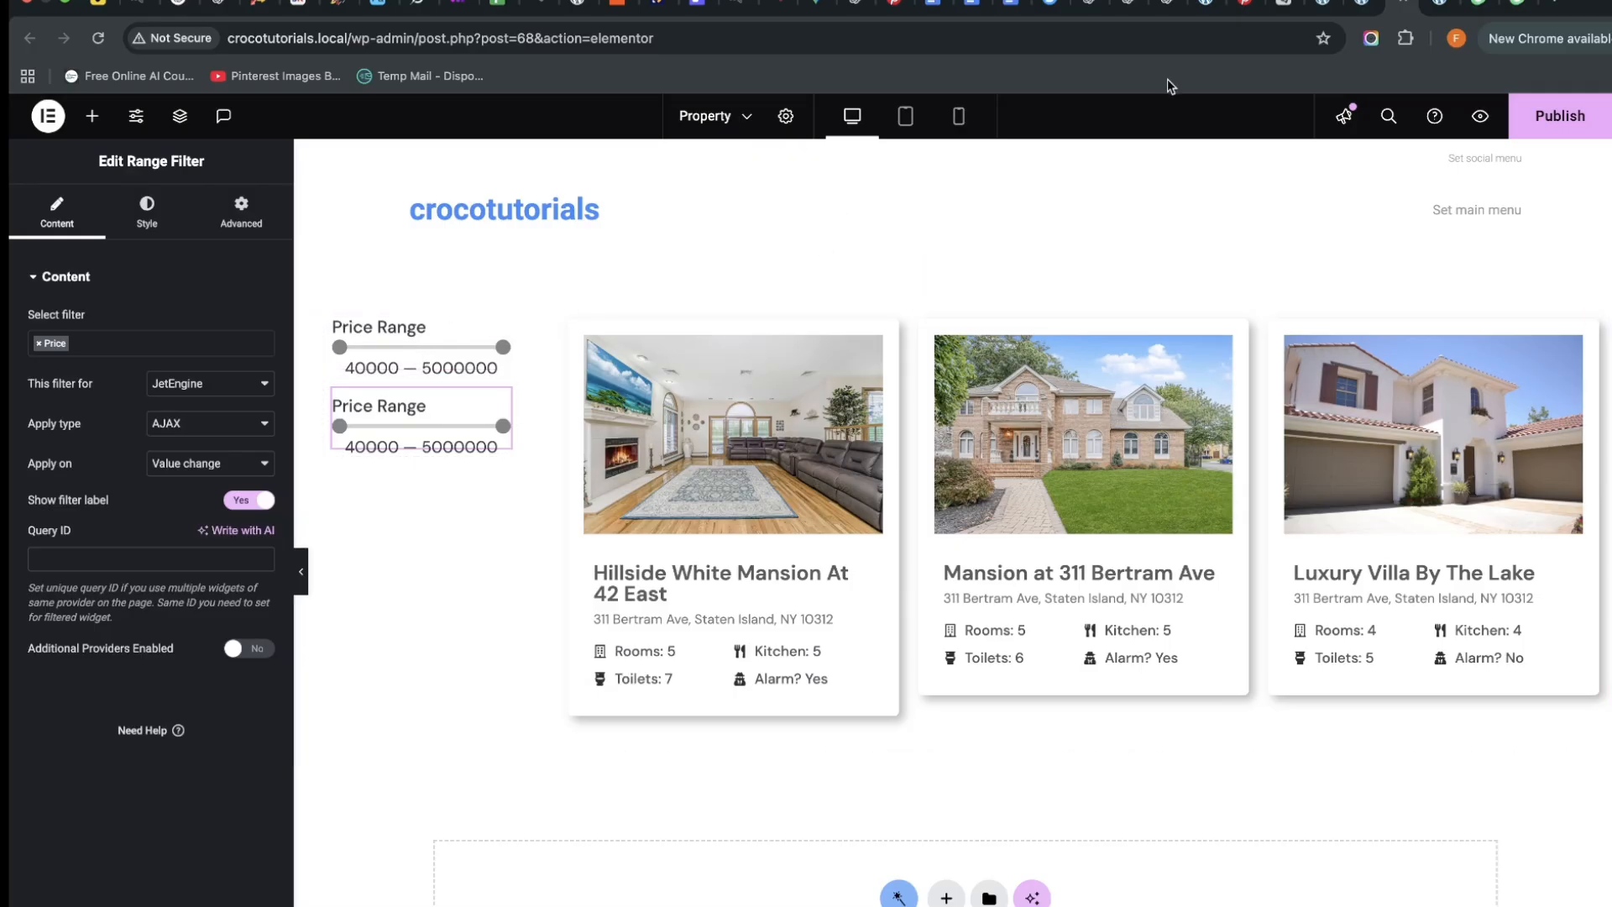
# Copy the Size (SqFt) meta field's name, size_sqft, from the property's edit page
pyautogui.click(1364, 12)
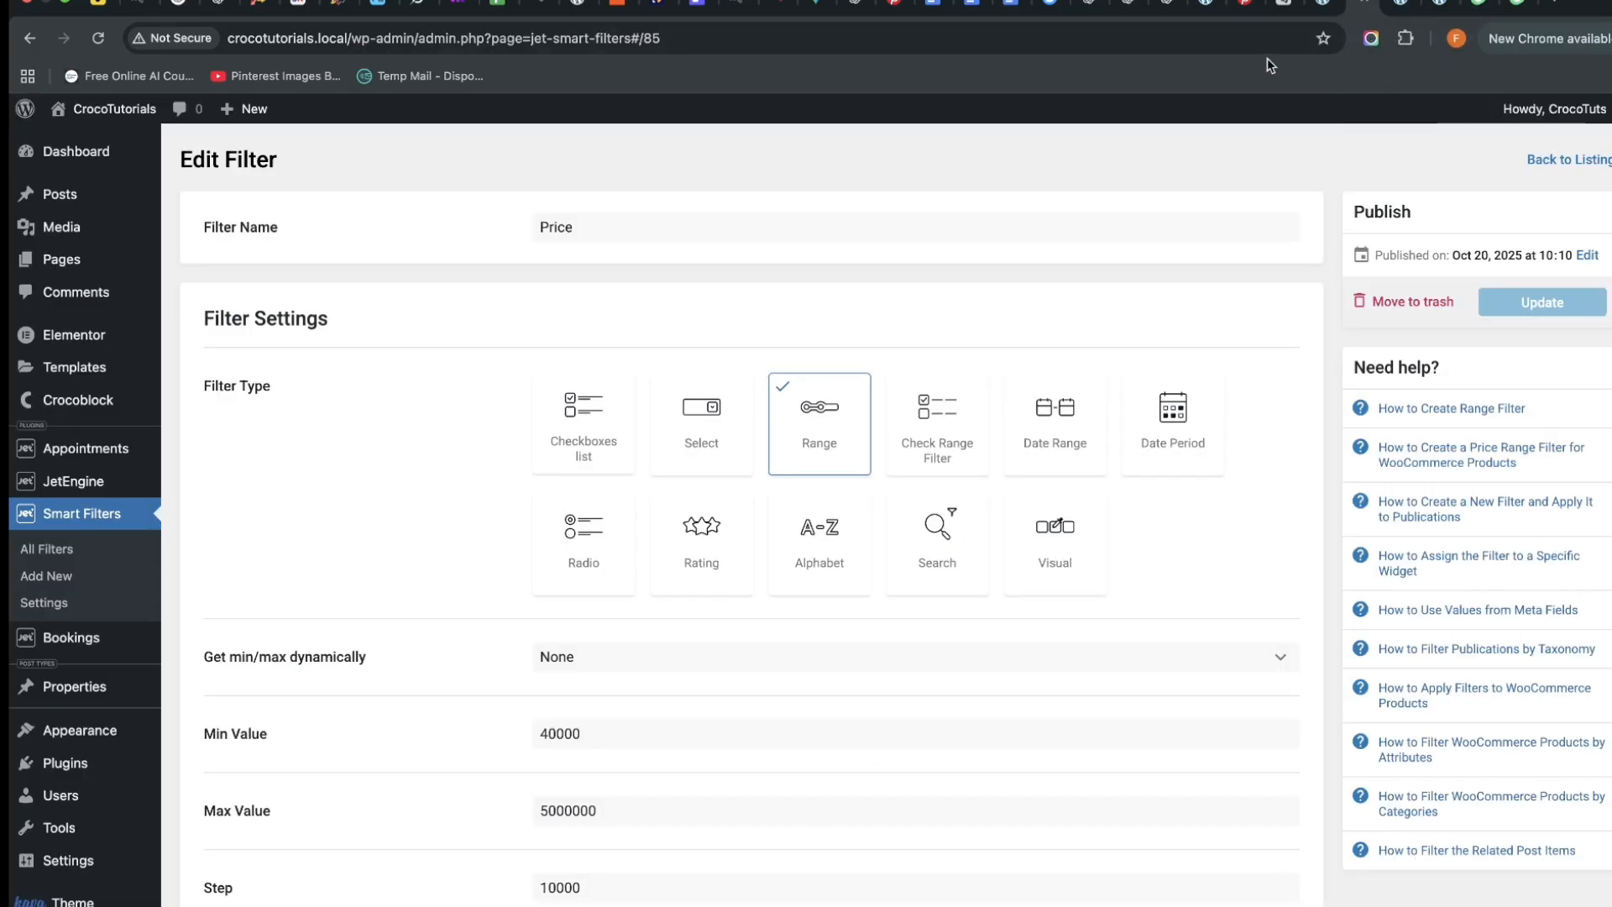
pyautogui.scroll(-10, 629, 695)
pyautogui.scroll(2, 560, 716)
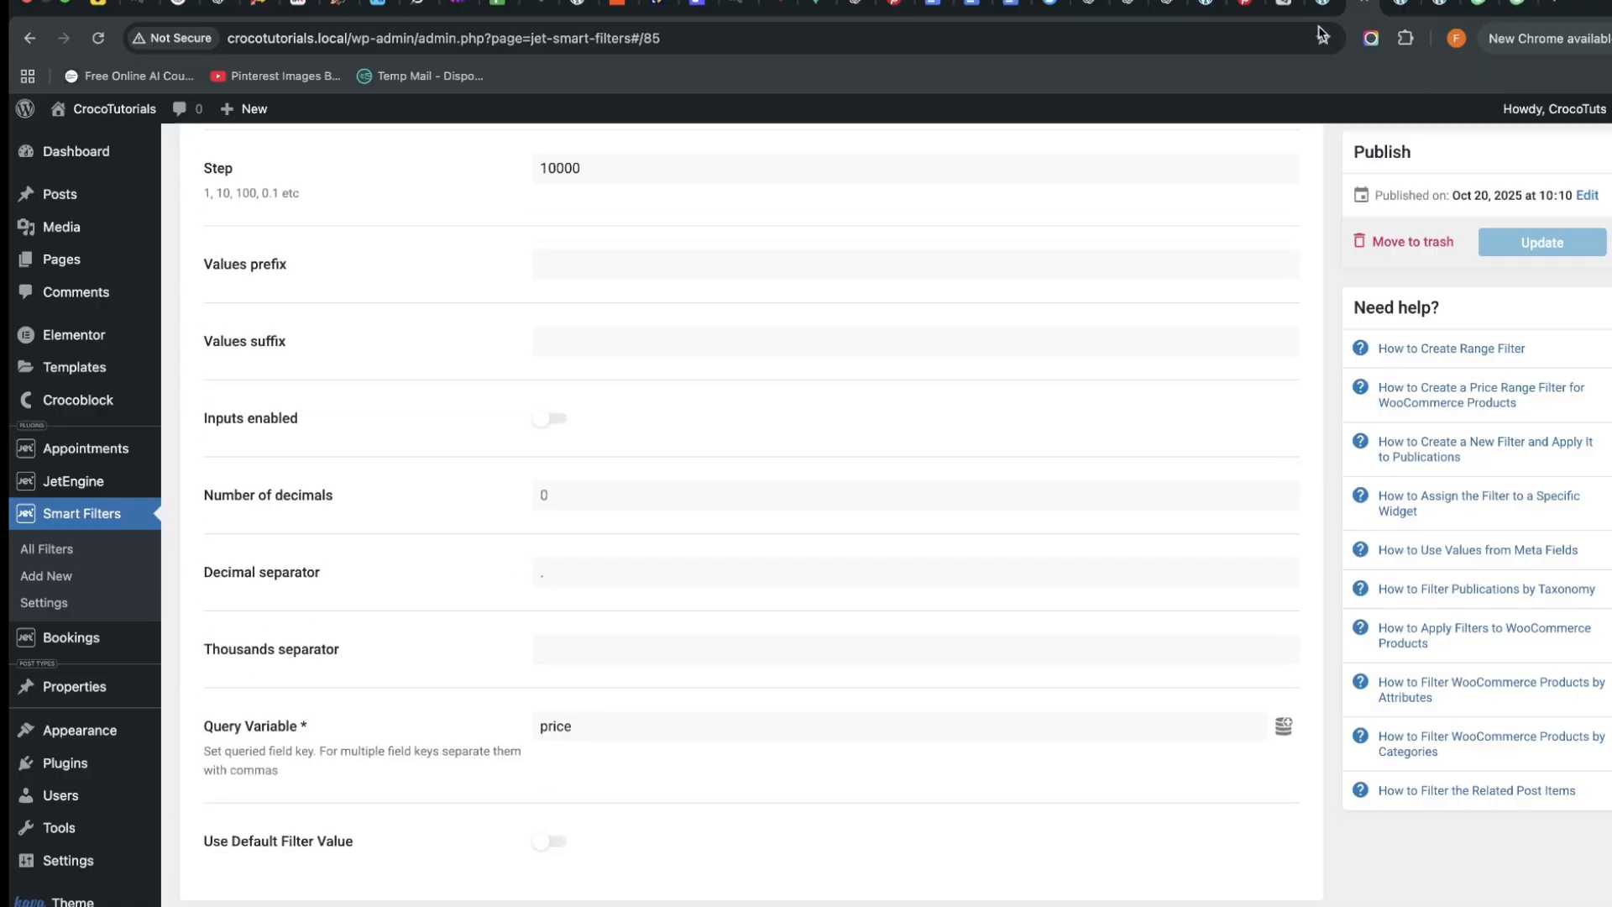
pyautogui.click(1324, 9)
pyautogui.scroll(-5, 518, 566)
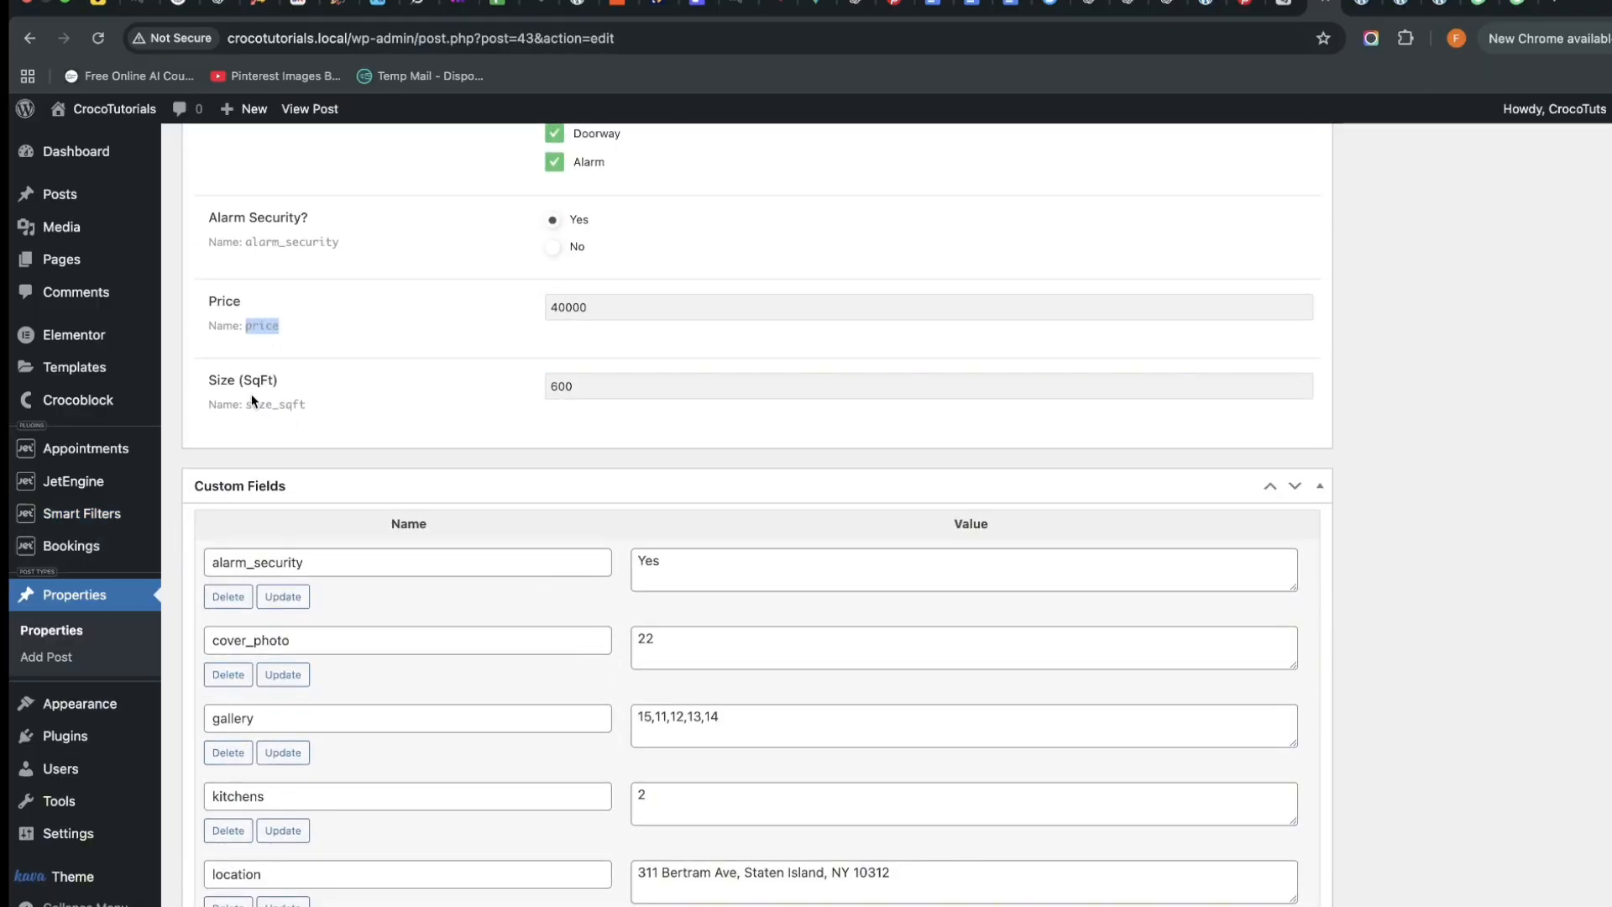
pyautogui.click(315, 403)
pyautogui.doubleClick(280, 408)
pyautogui.rightClick(280, 408)
pyautogui.click(354, 450)
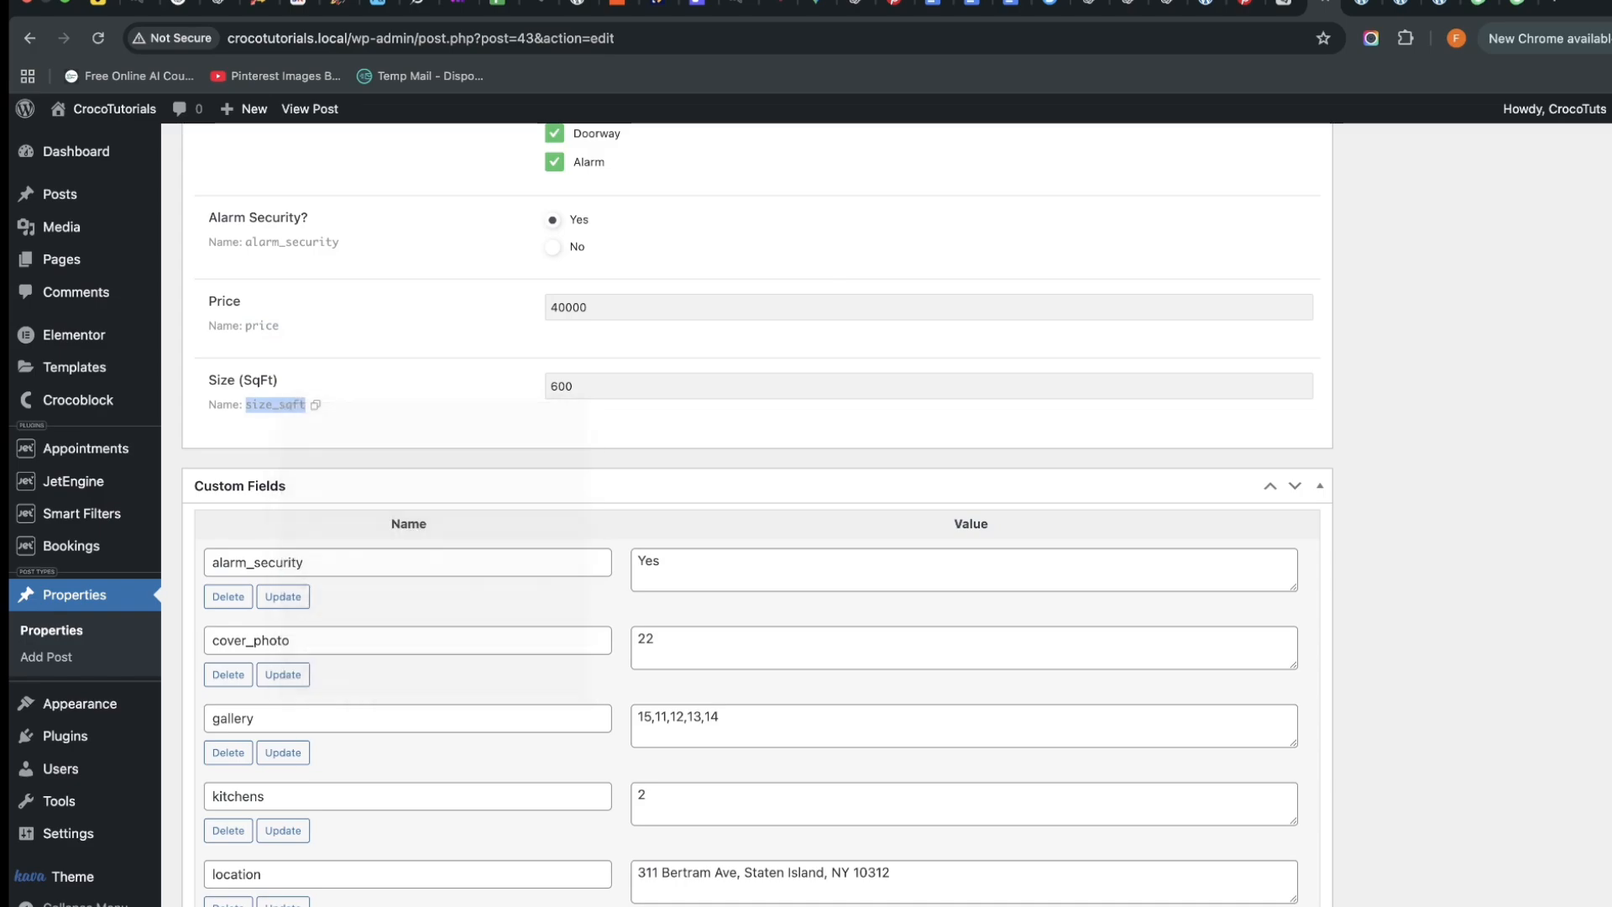
# Start a new smart filter of type Range and name it Property Size
pyautogui.click(1404, 6)
pyautogui.scroll(9, 406, 416)
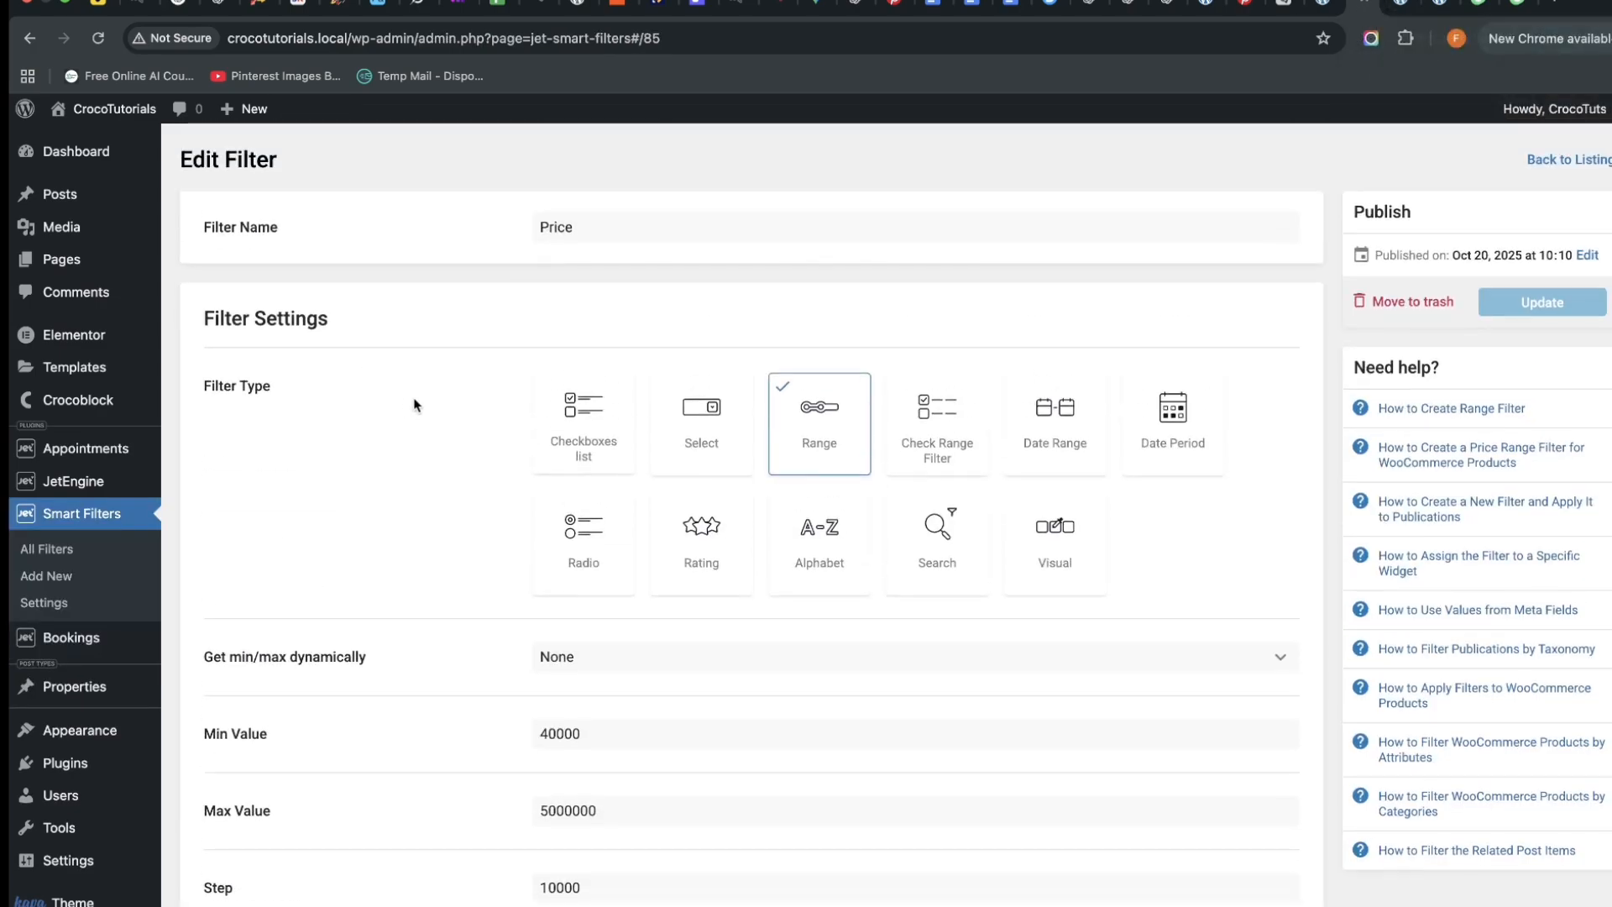
pyautogui.scroll(-10, 491, 495)
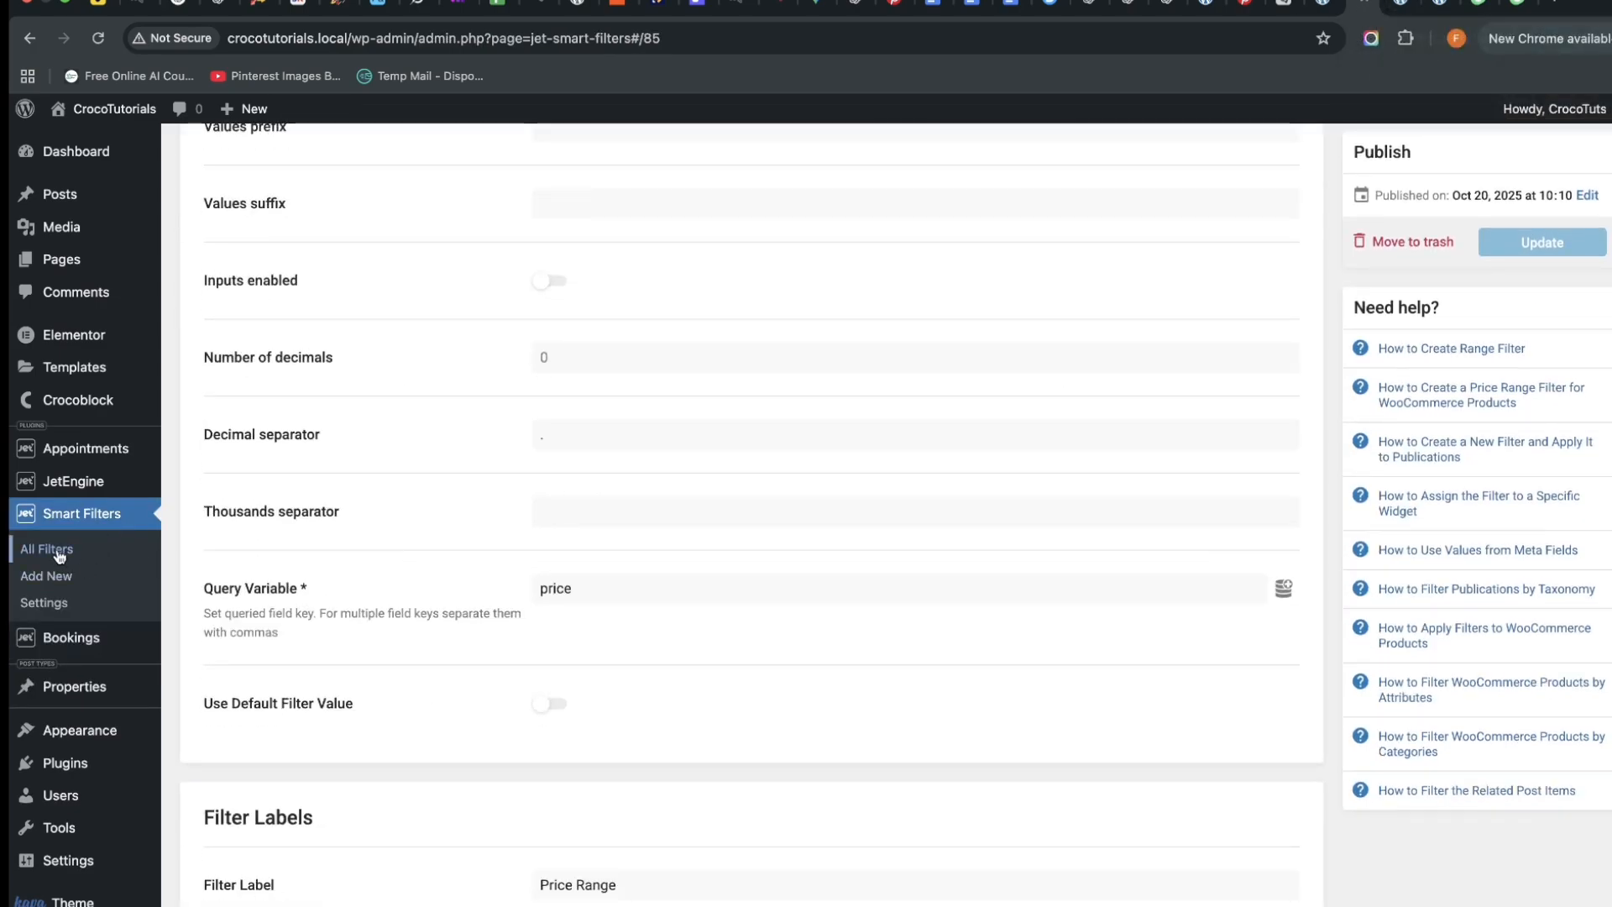
pyautogui.click(56, 585)
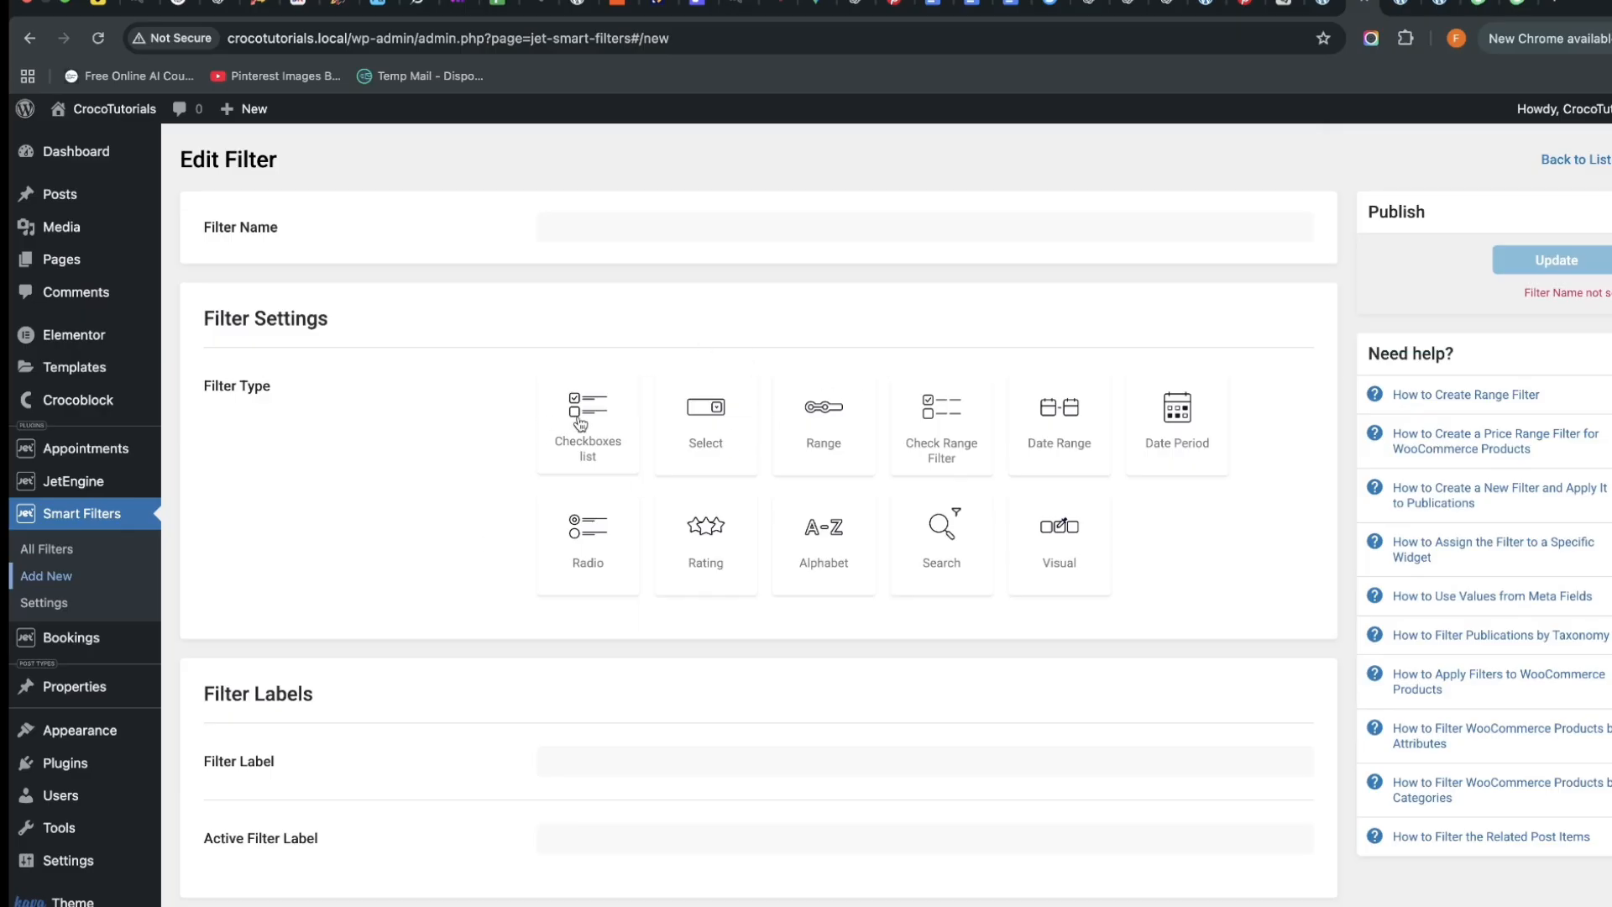
pyautogui.click(811, 421)
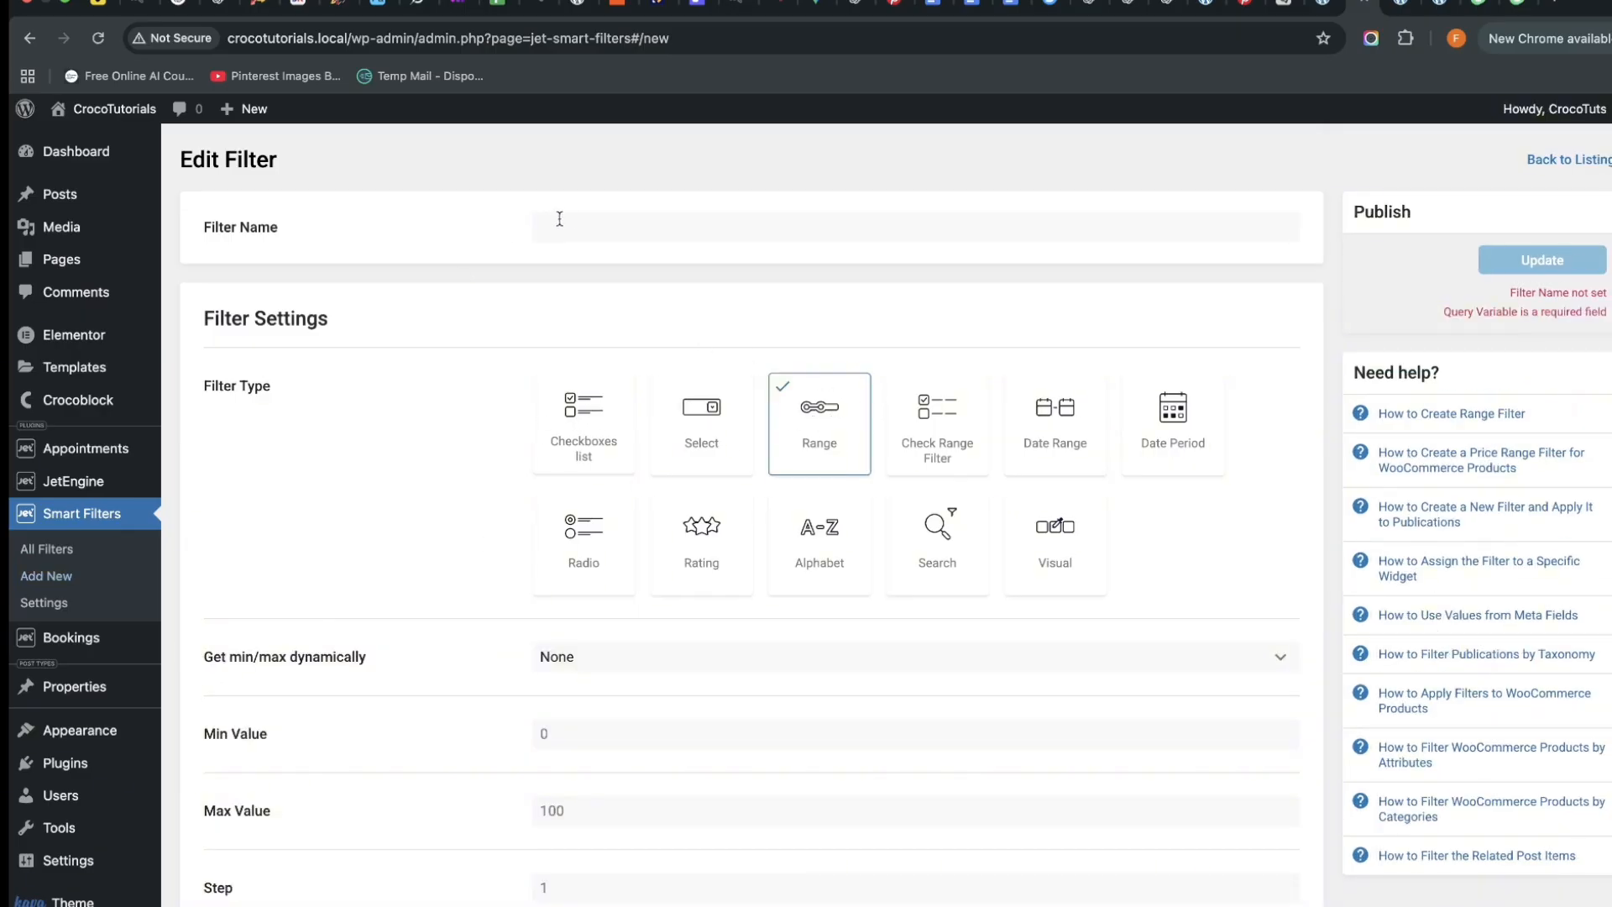
pyautogui.click(587, 220)
pyautogui.write('Prop')
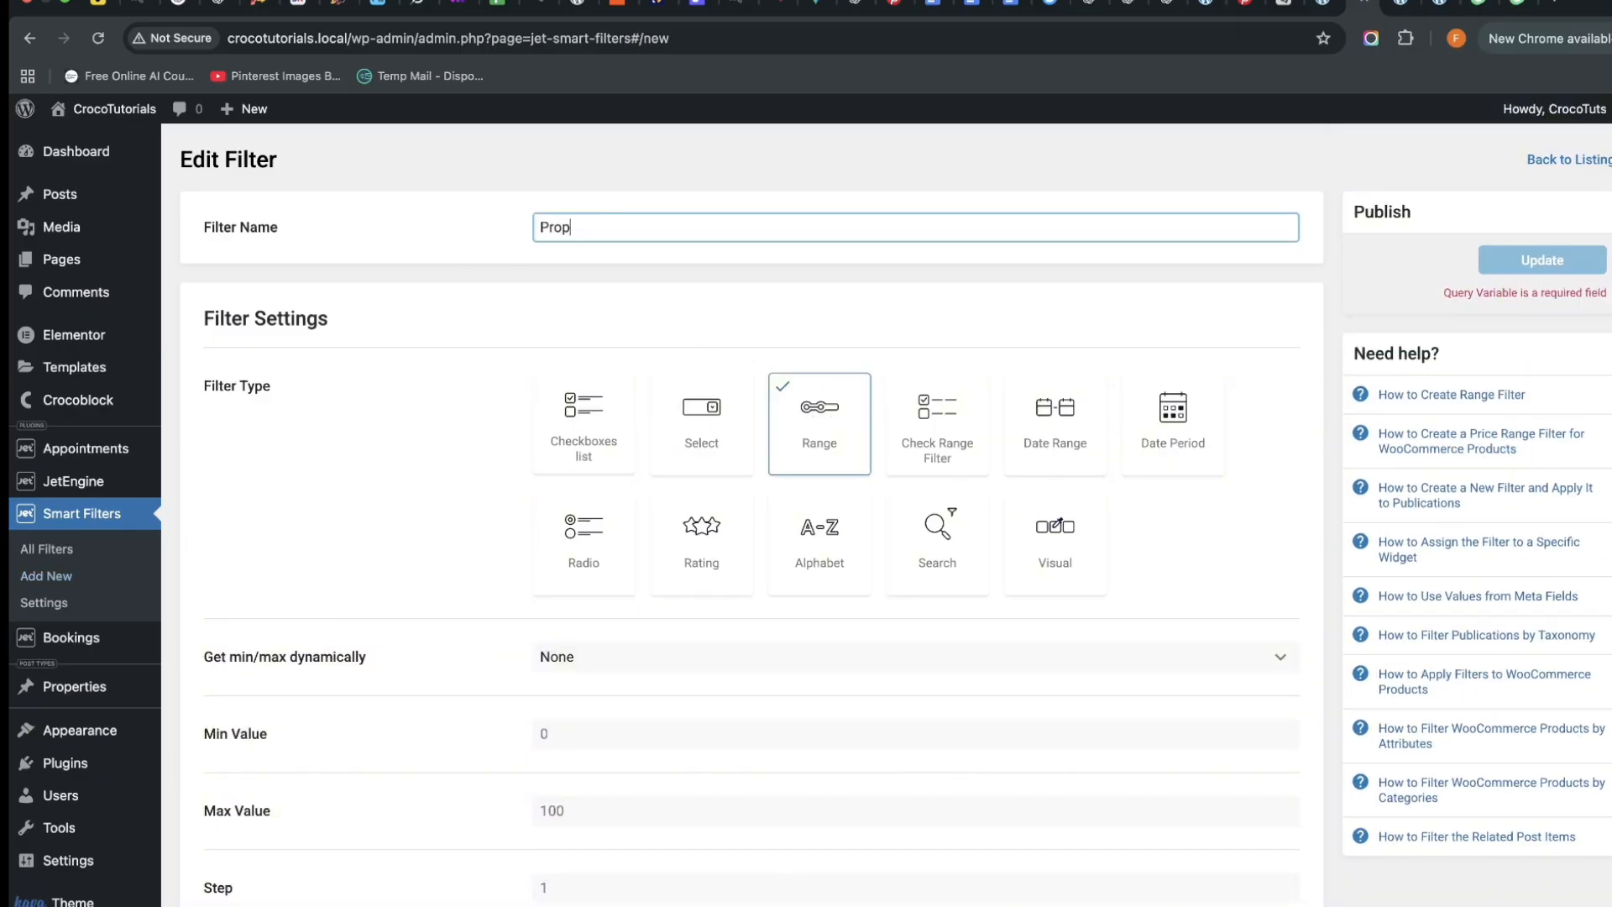
pyautogui.write('erty Size')
# Set the Property Size filter's minimum value to 50 and maximum value to 5000, without a dynamic min/max source
pyautogui.scroll(-3, 613, 667)
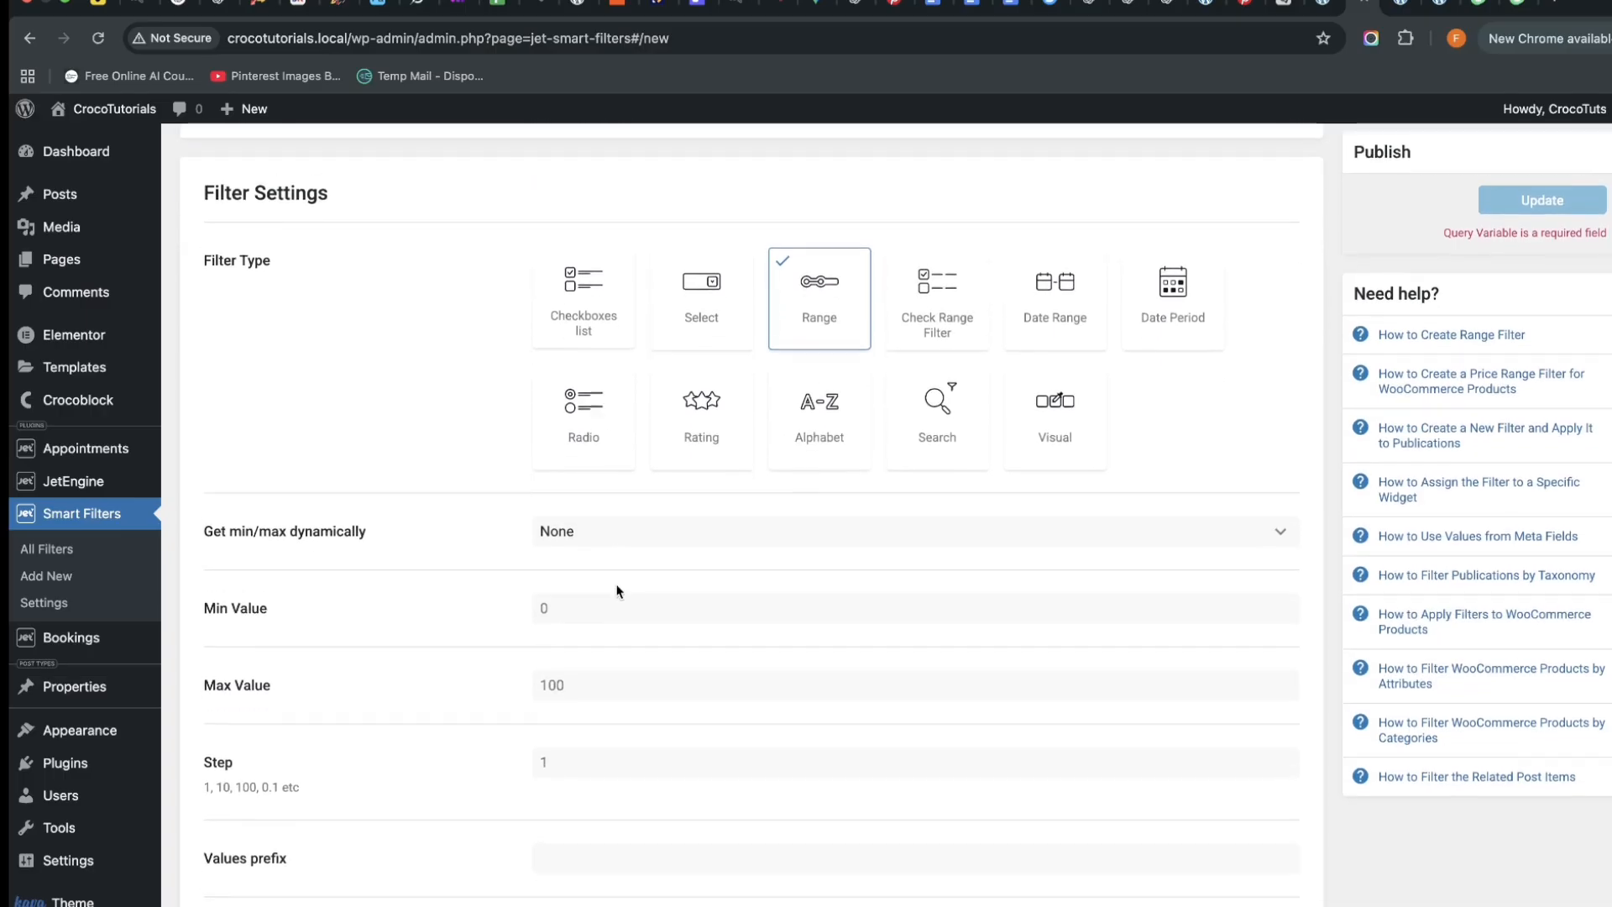
pyautogui.click(657, 517)
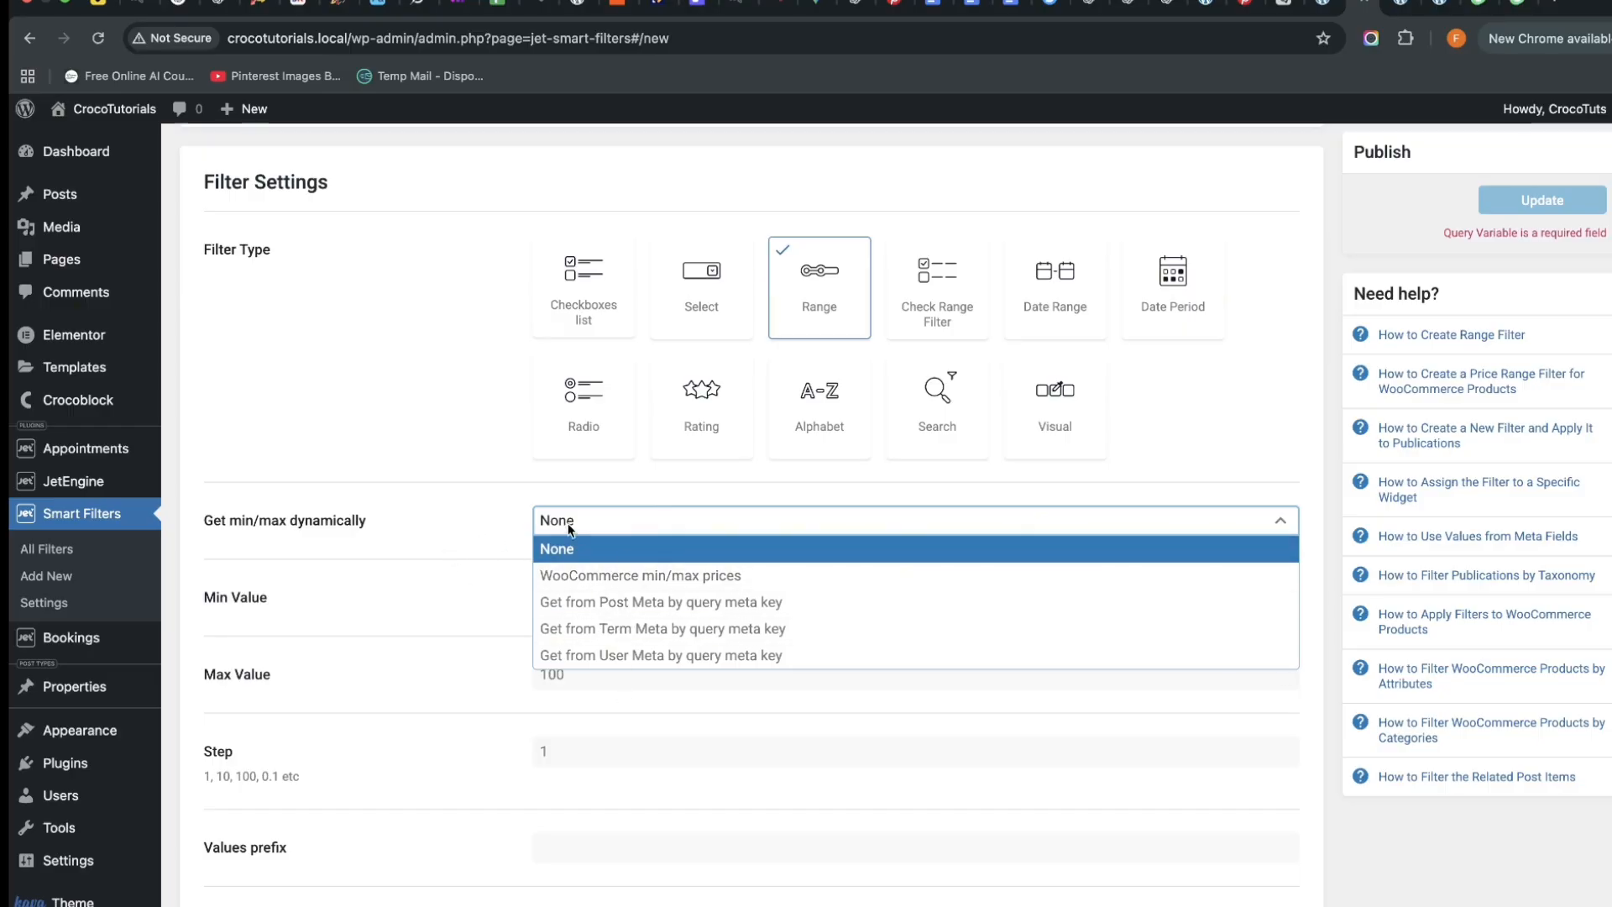
pyautogui.click(464, 535)
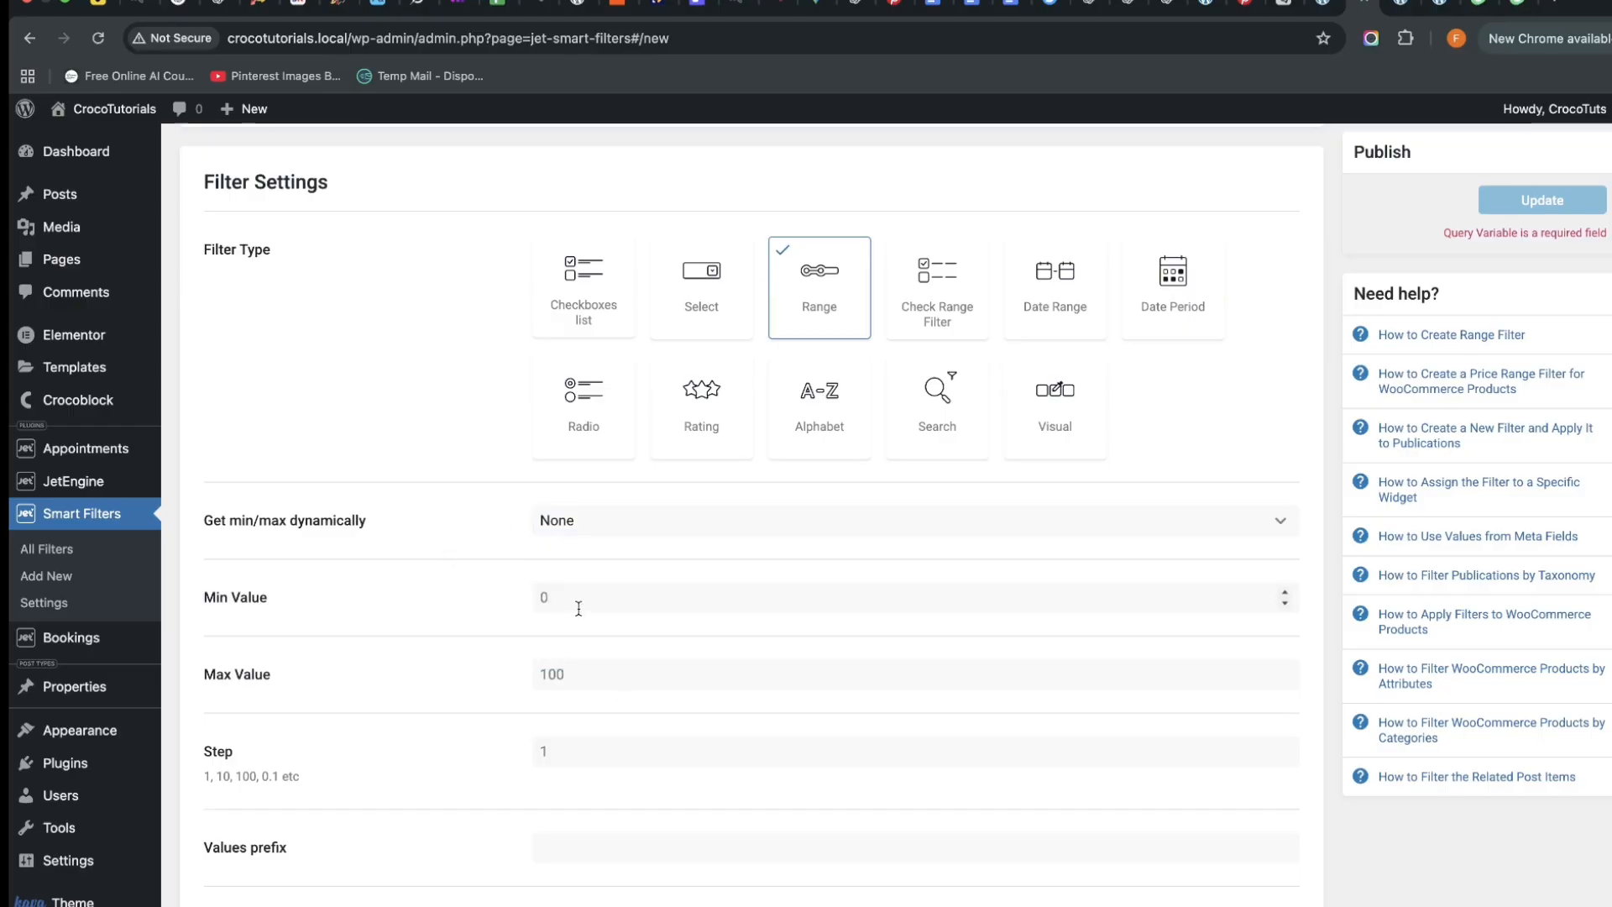
pyautogui.click(537, 605)
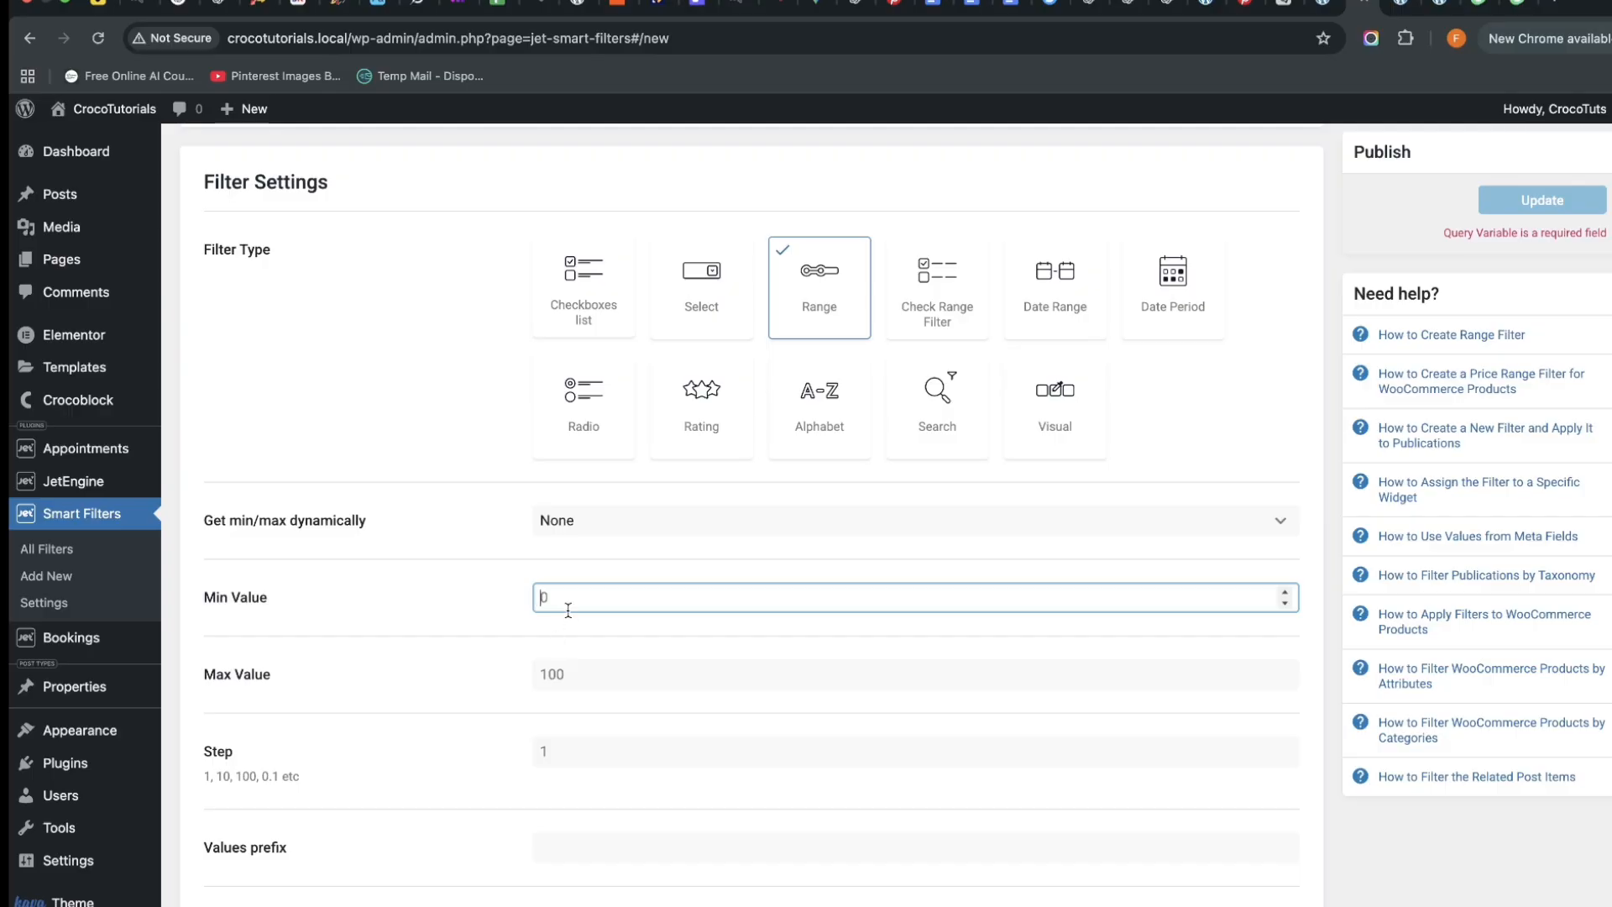
pyautogui.click(564, 680)
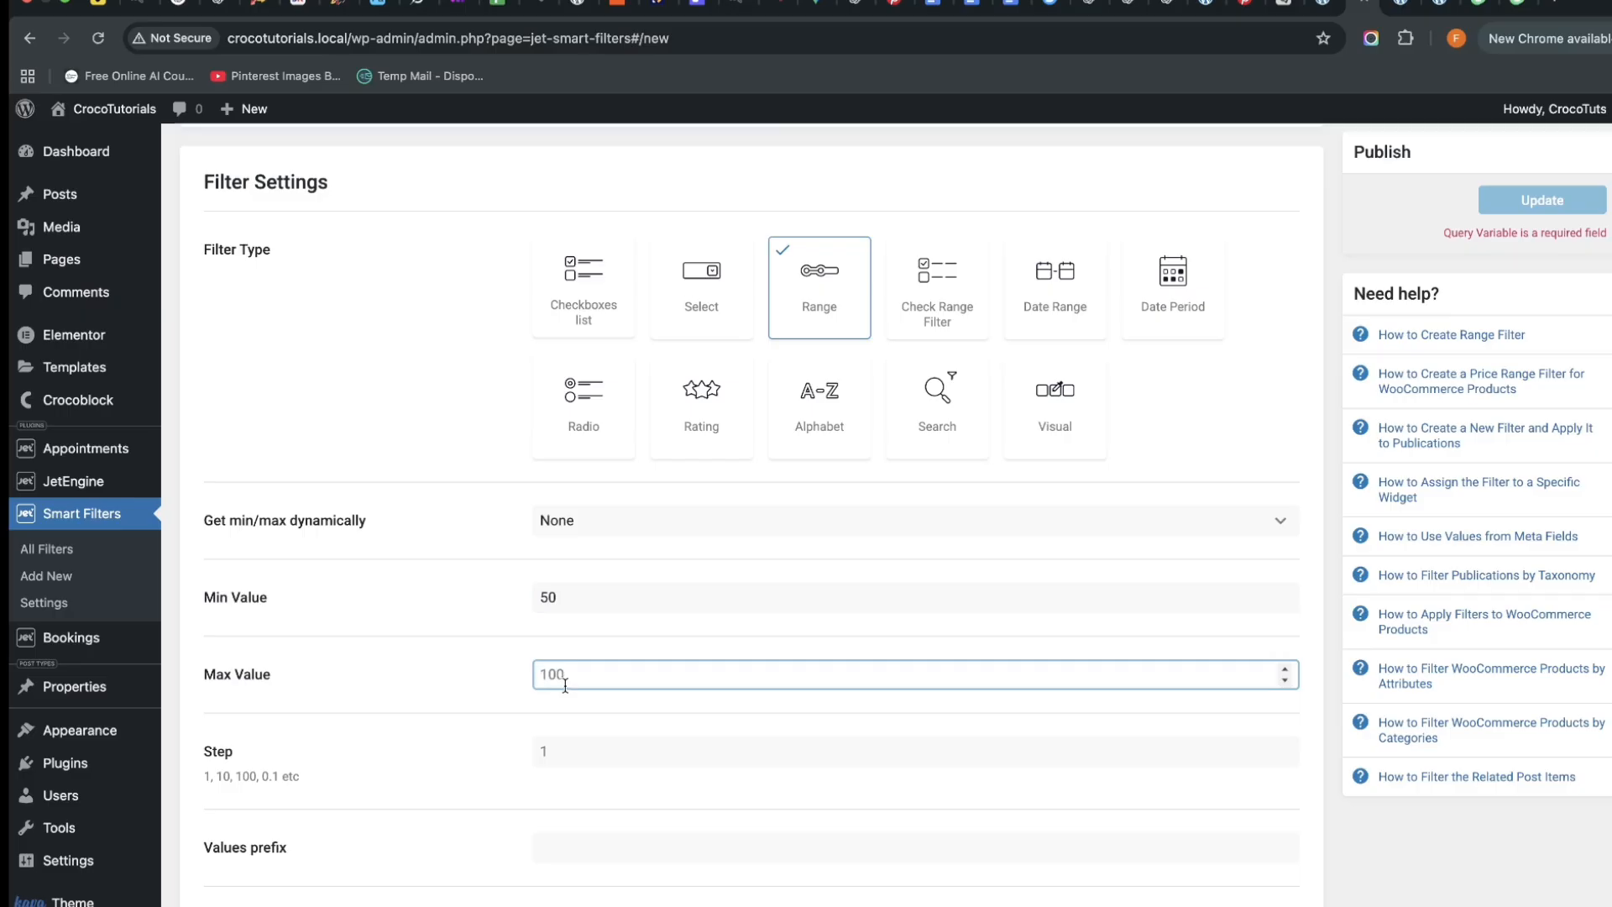
pyautogui.write('5000')
pyautogui.scroll(-3, 616, 748)
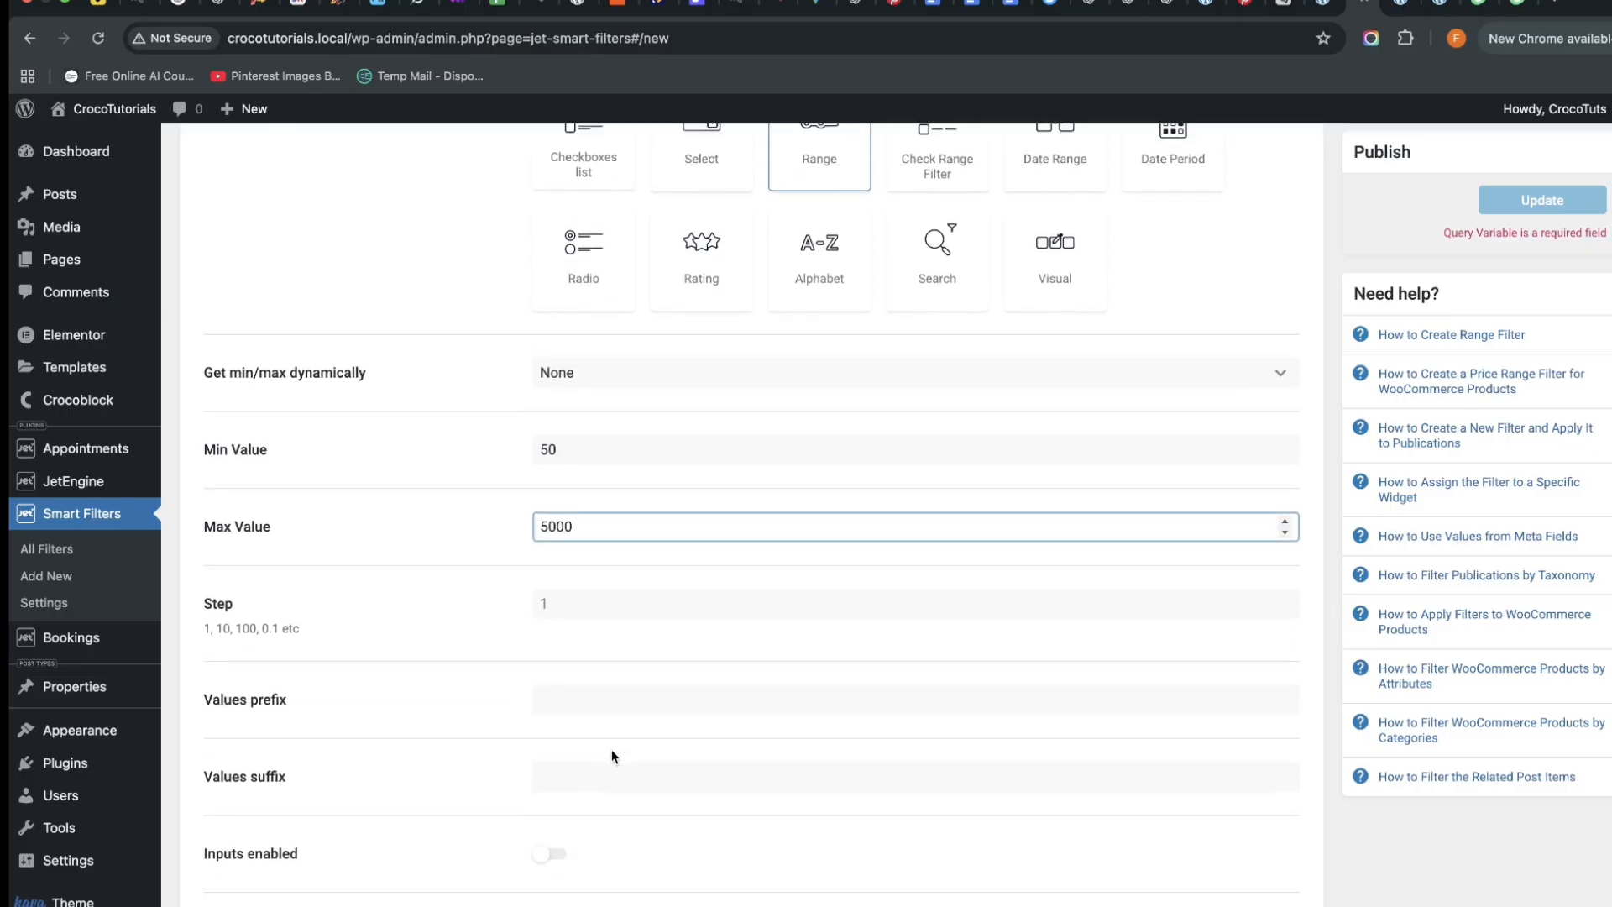
pyautogui.scroll(-3, 565, 618)
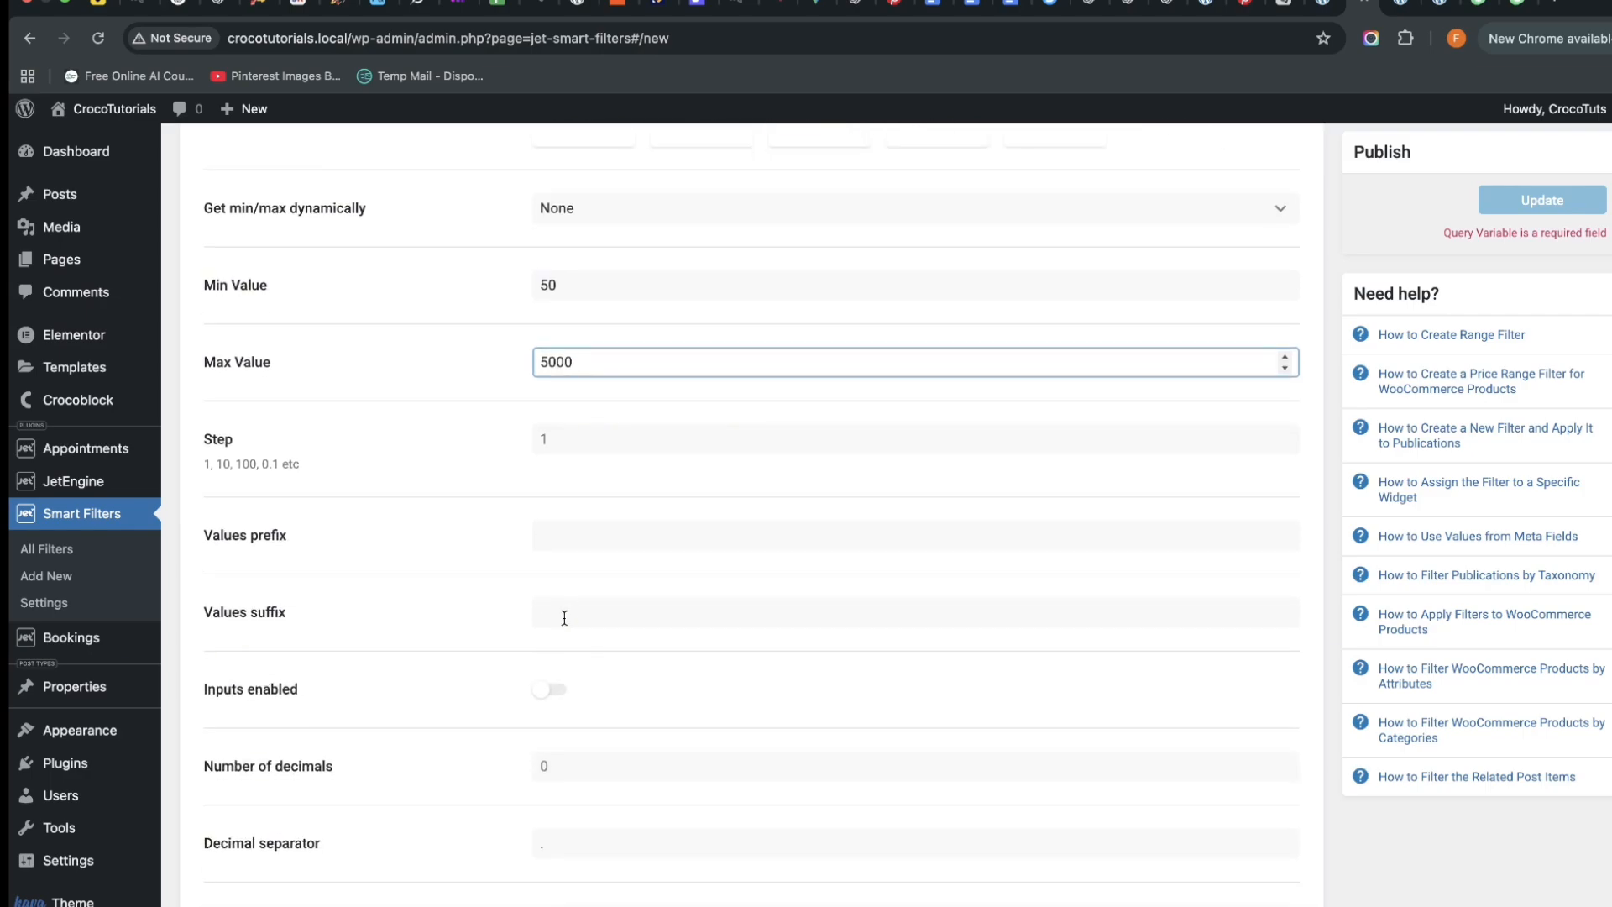
# Set the Property Size filter's thousands separator to a comma and its query variable to size_sqft
pyautogui.scroll(-1, 593, 778)
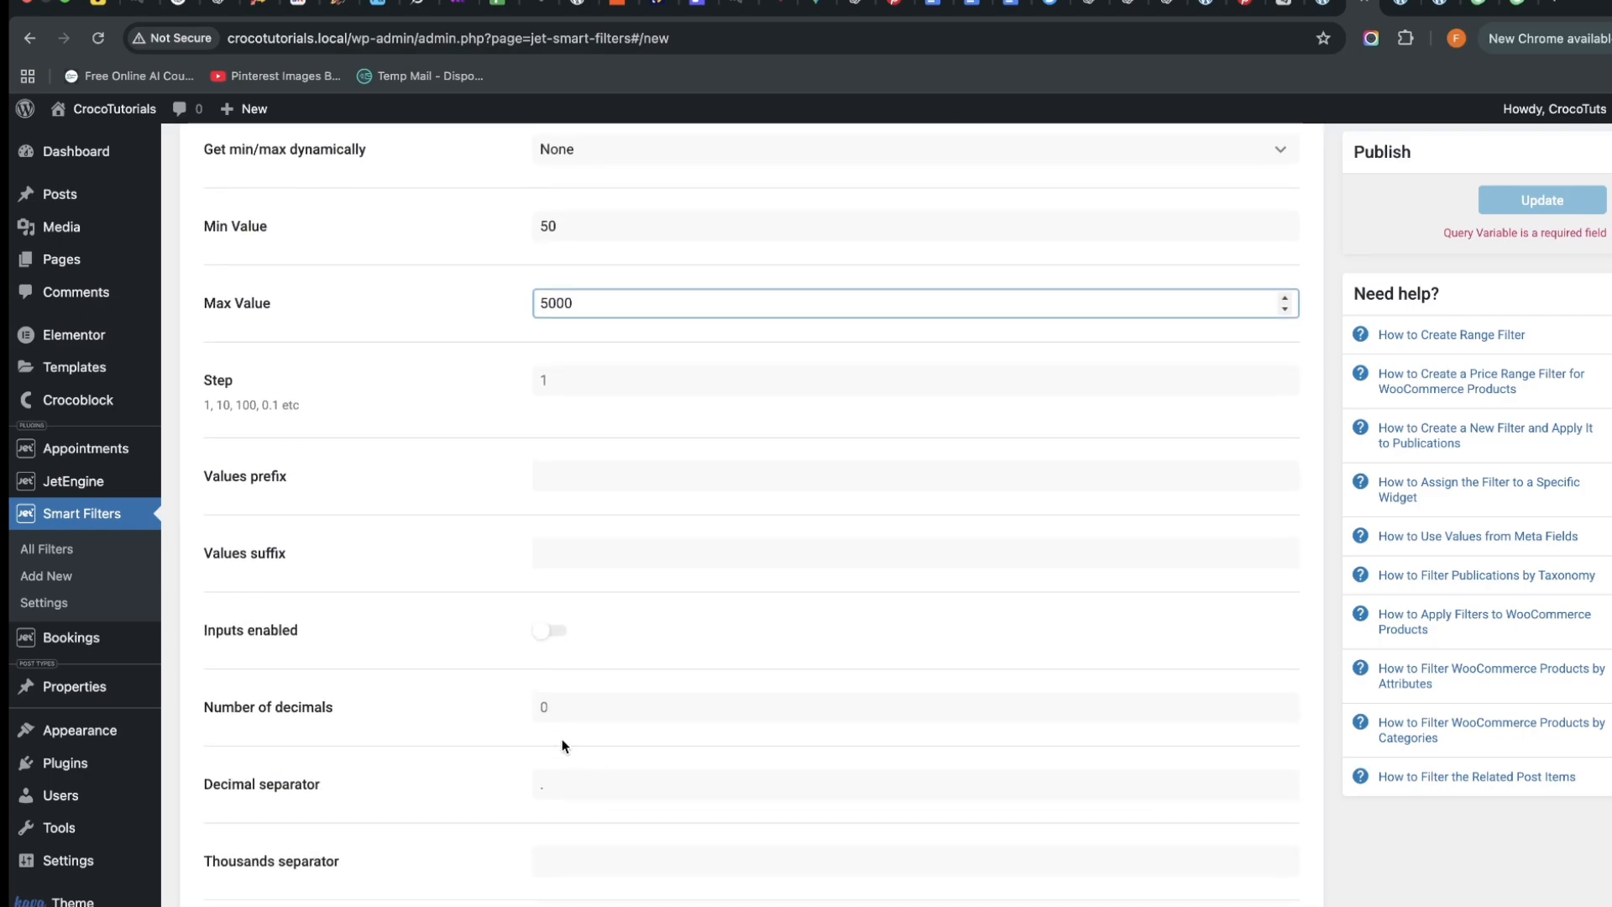
pyautogui.click(565, 706)
pyautogui.scroll(-3, 601, 764)
pyautogui.click(560, 648)
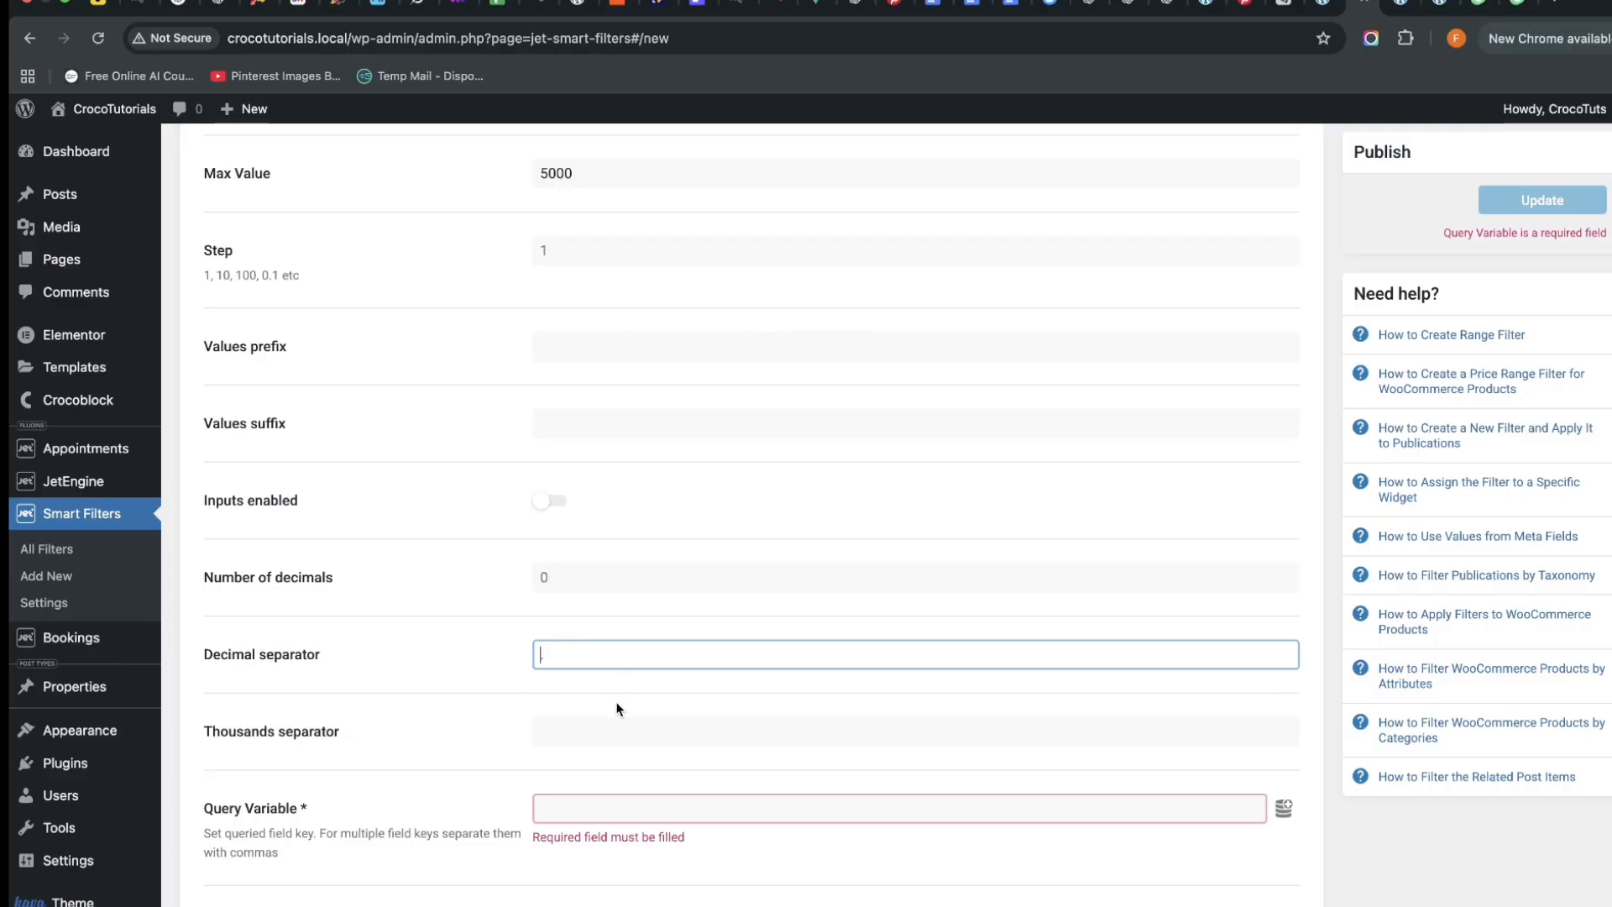
pyautogui.click(593, 732)
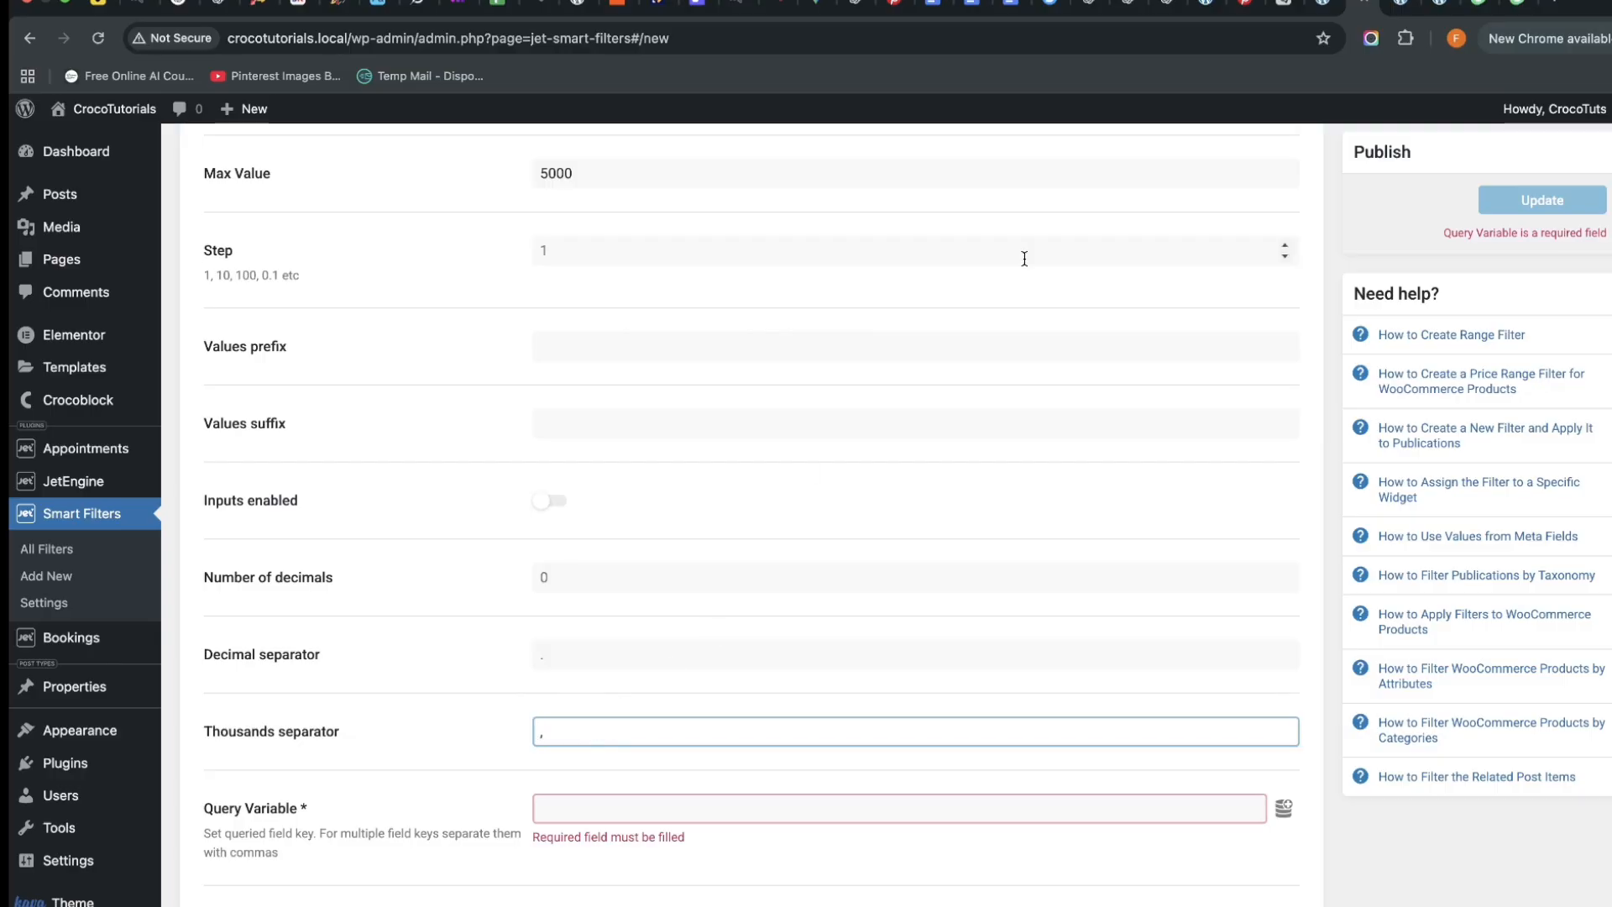
pyautogui.click(626, 814)
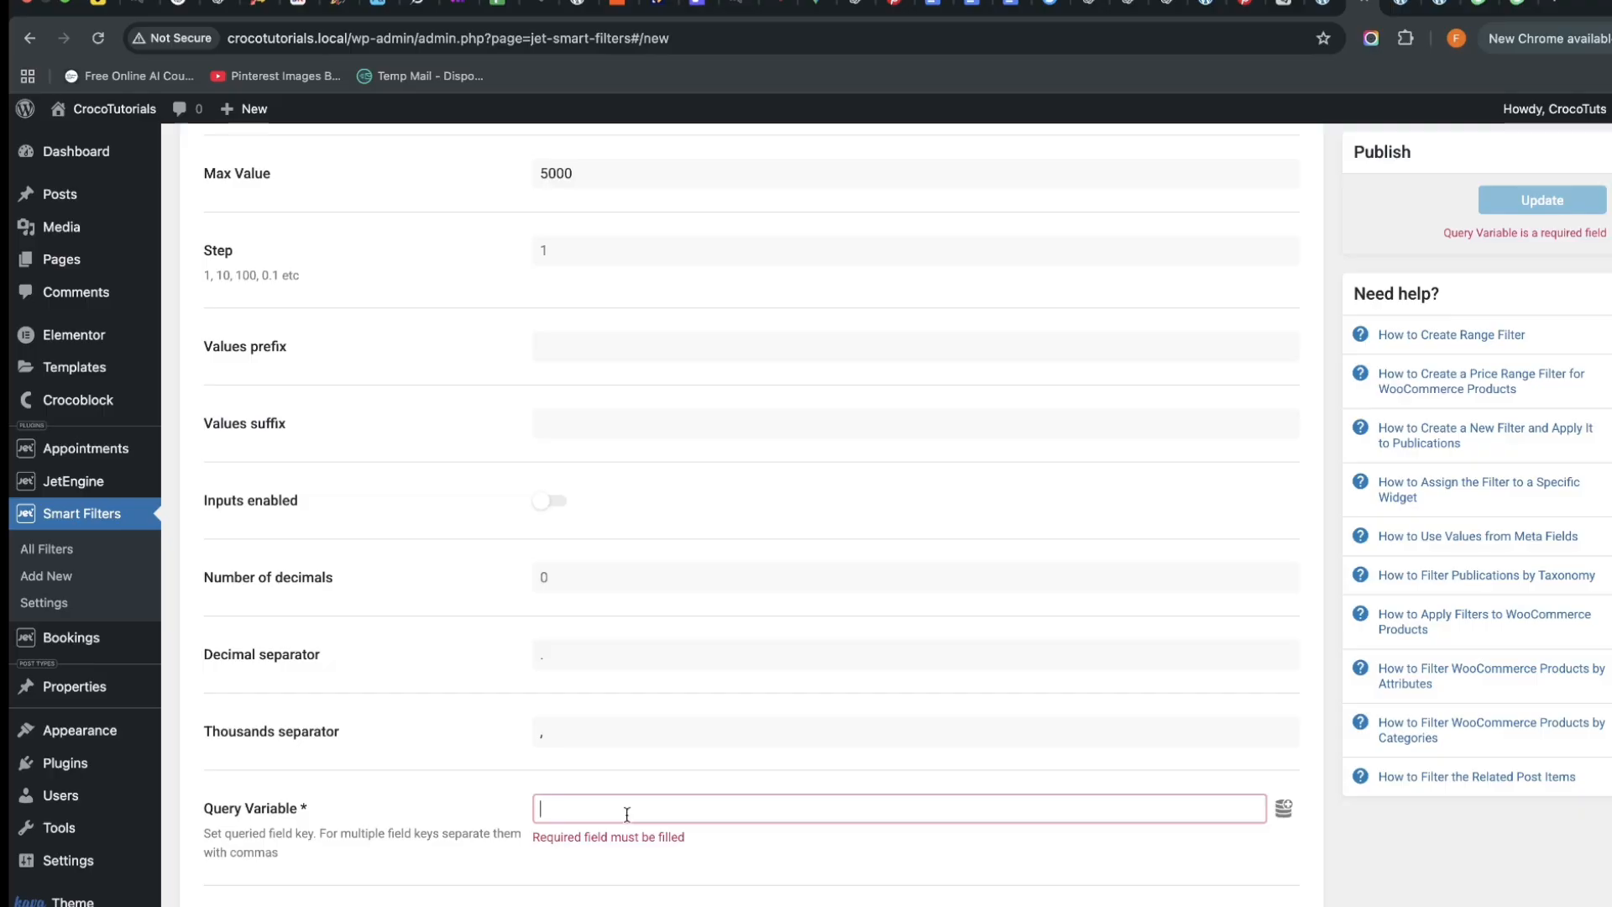
pyautogui.write('size_sqft')
pyautogui.scroll(-3, 626, 813)
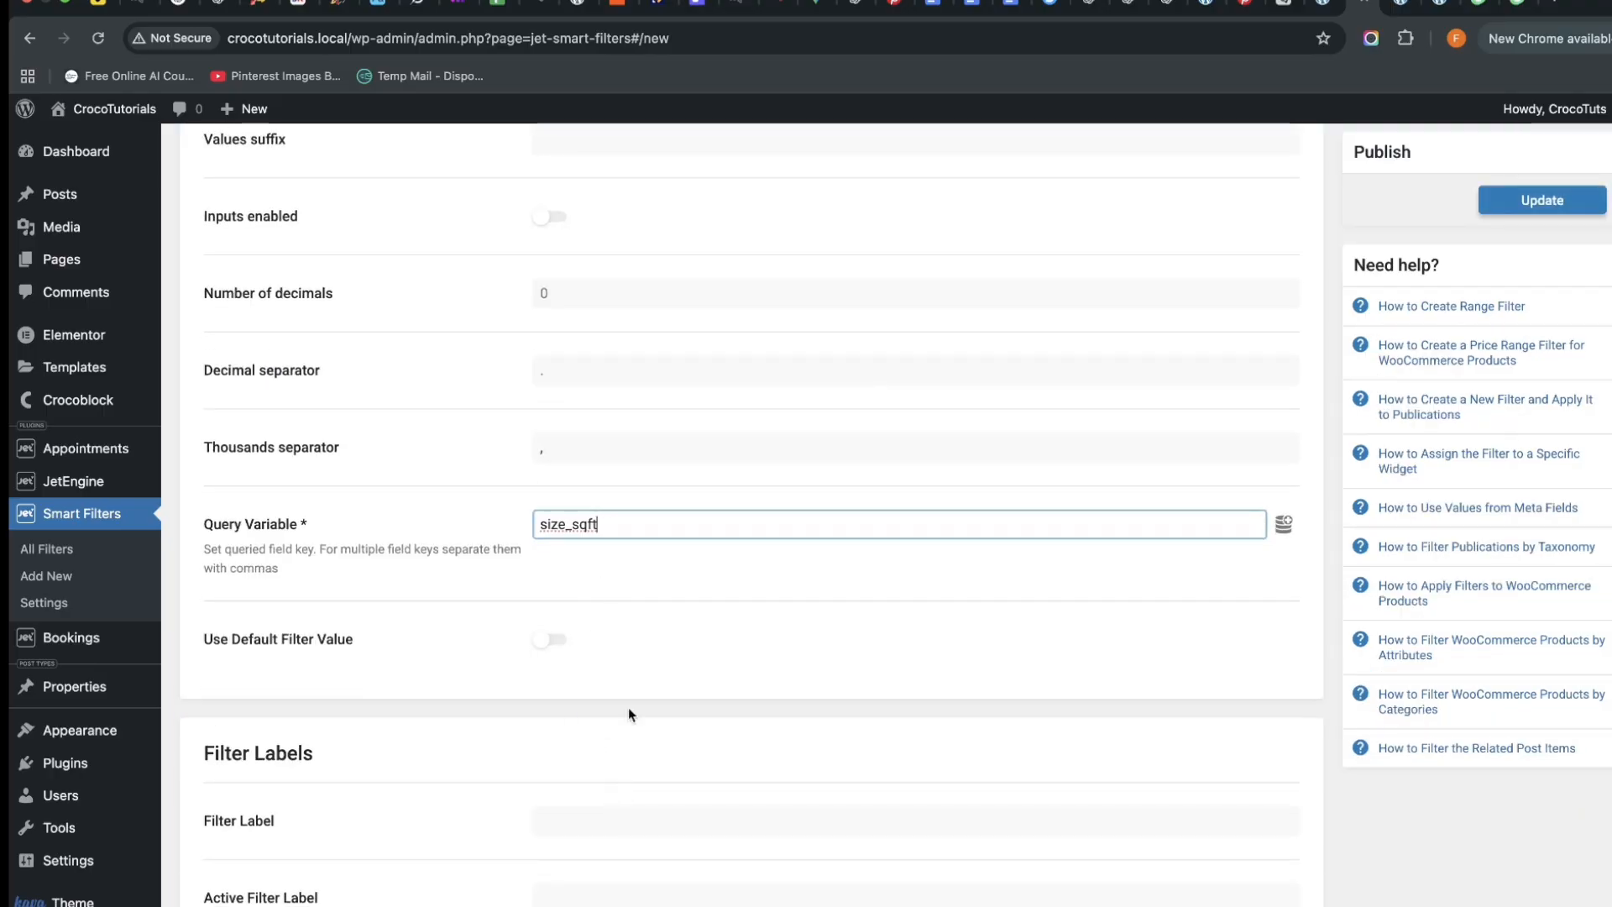
# Copy the filter name Property Size into the filter label and save the filter
pyautogui.scroll(10, 628, 710)
pyautogui.tripleClick(587, 228)
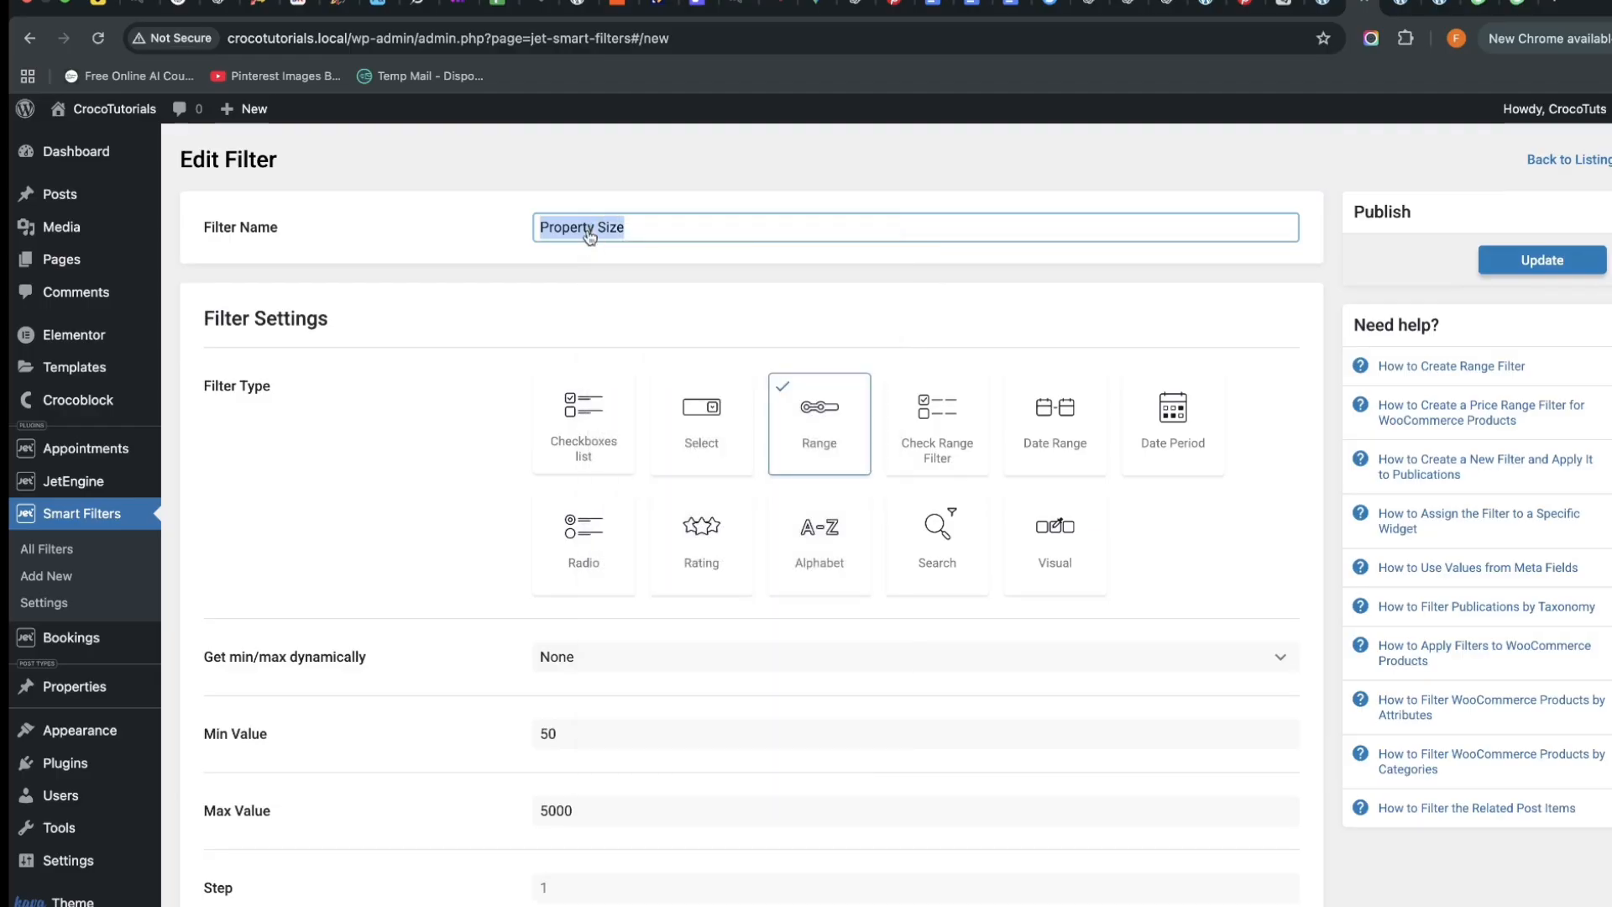
pyautogui.rightClick(586, 228)
pyautogui.click(648, 406)
pyautogui.scroll(-10, 562, 734)
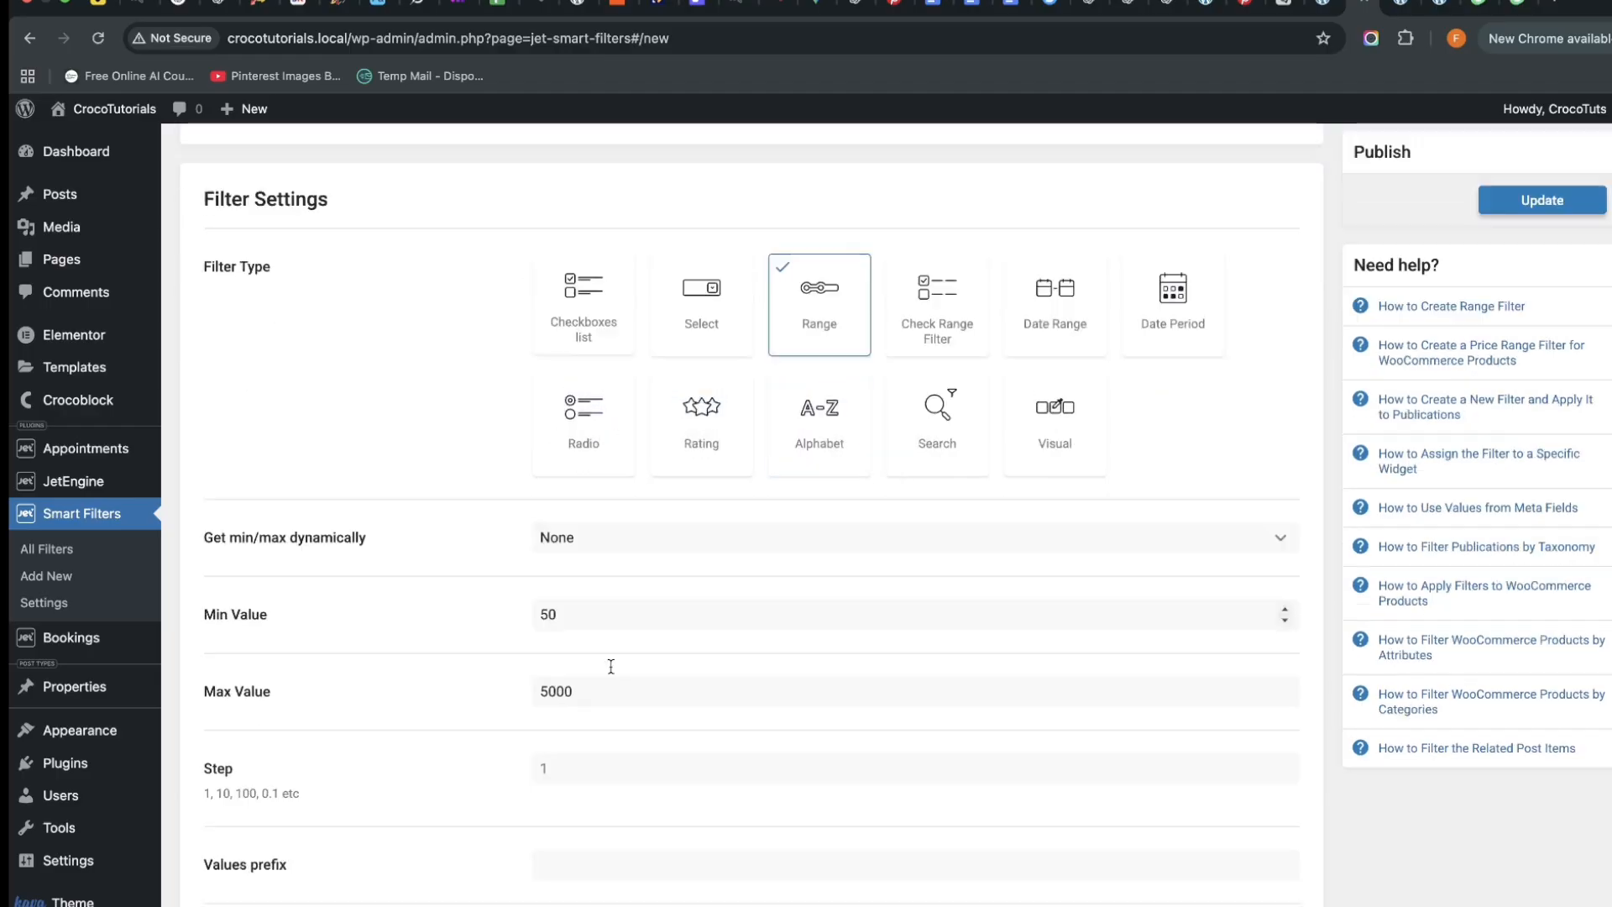
pyautogui.click(604, 798)
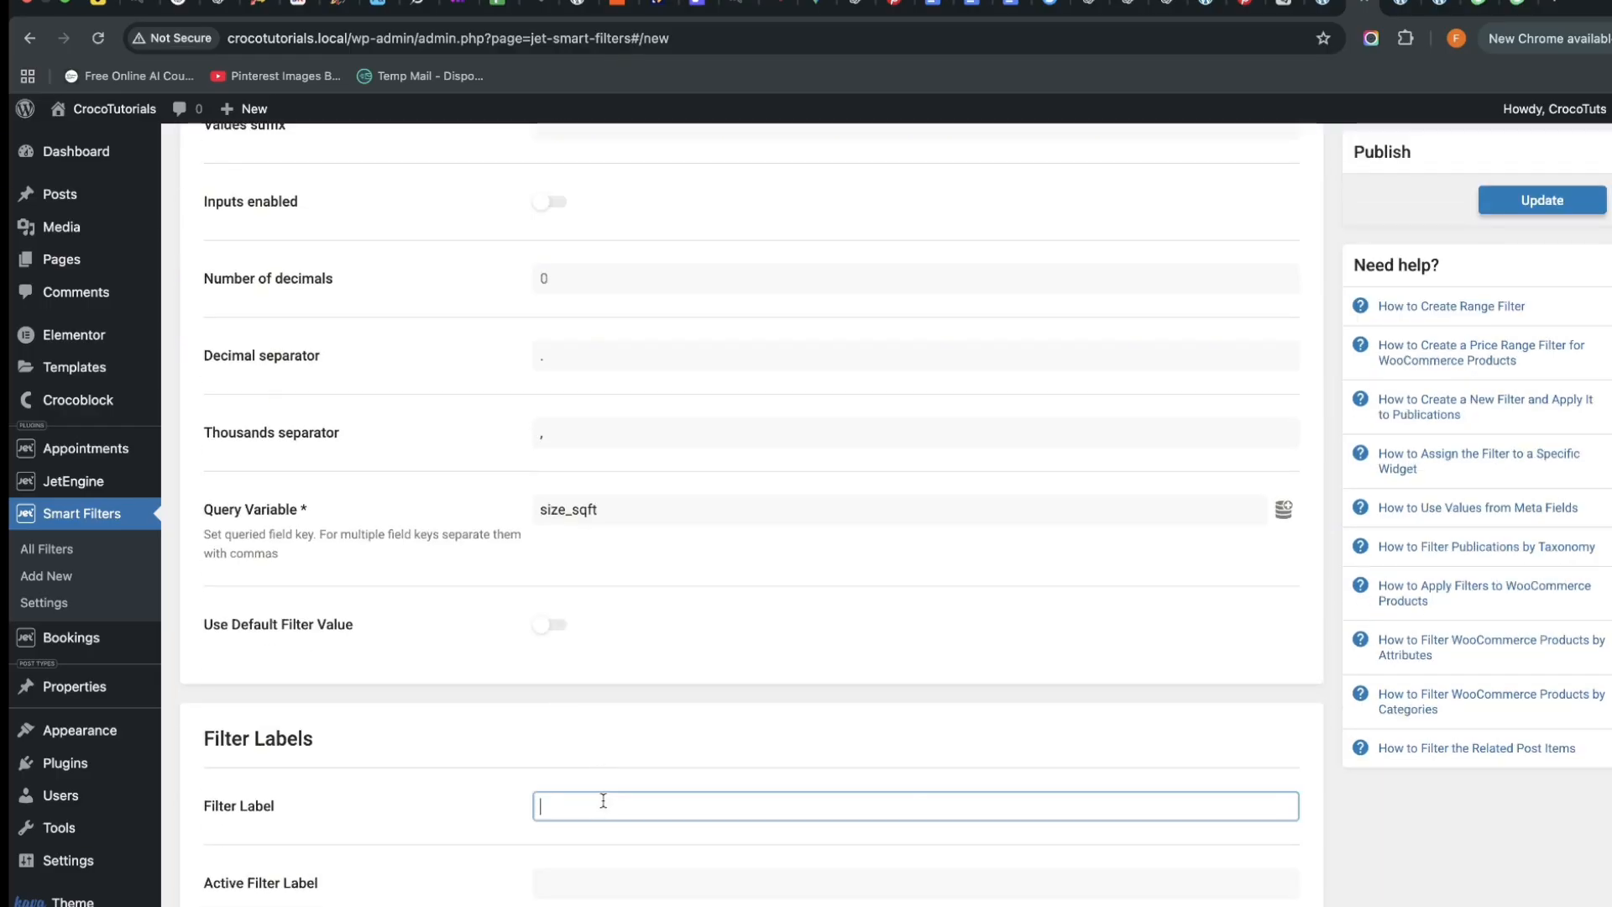
pyautogui.rightClick(602, 802)
pyautogui.click(652, 766)
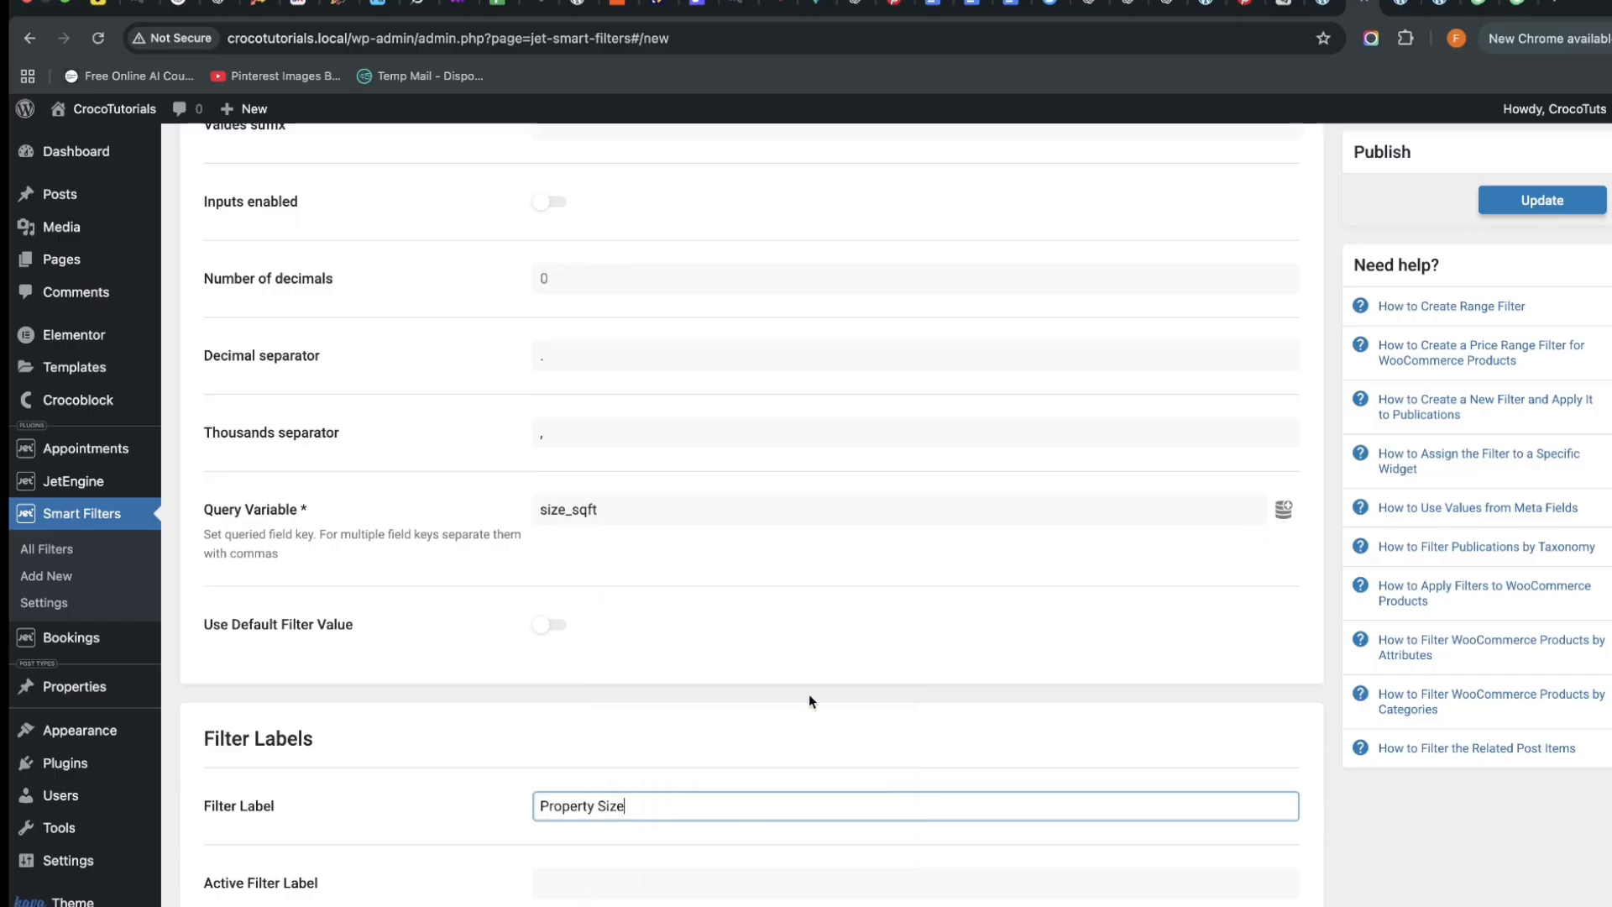
pyautogui.click(1539, 201)
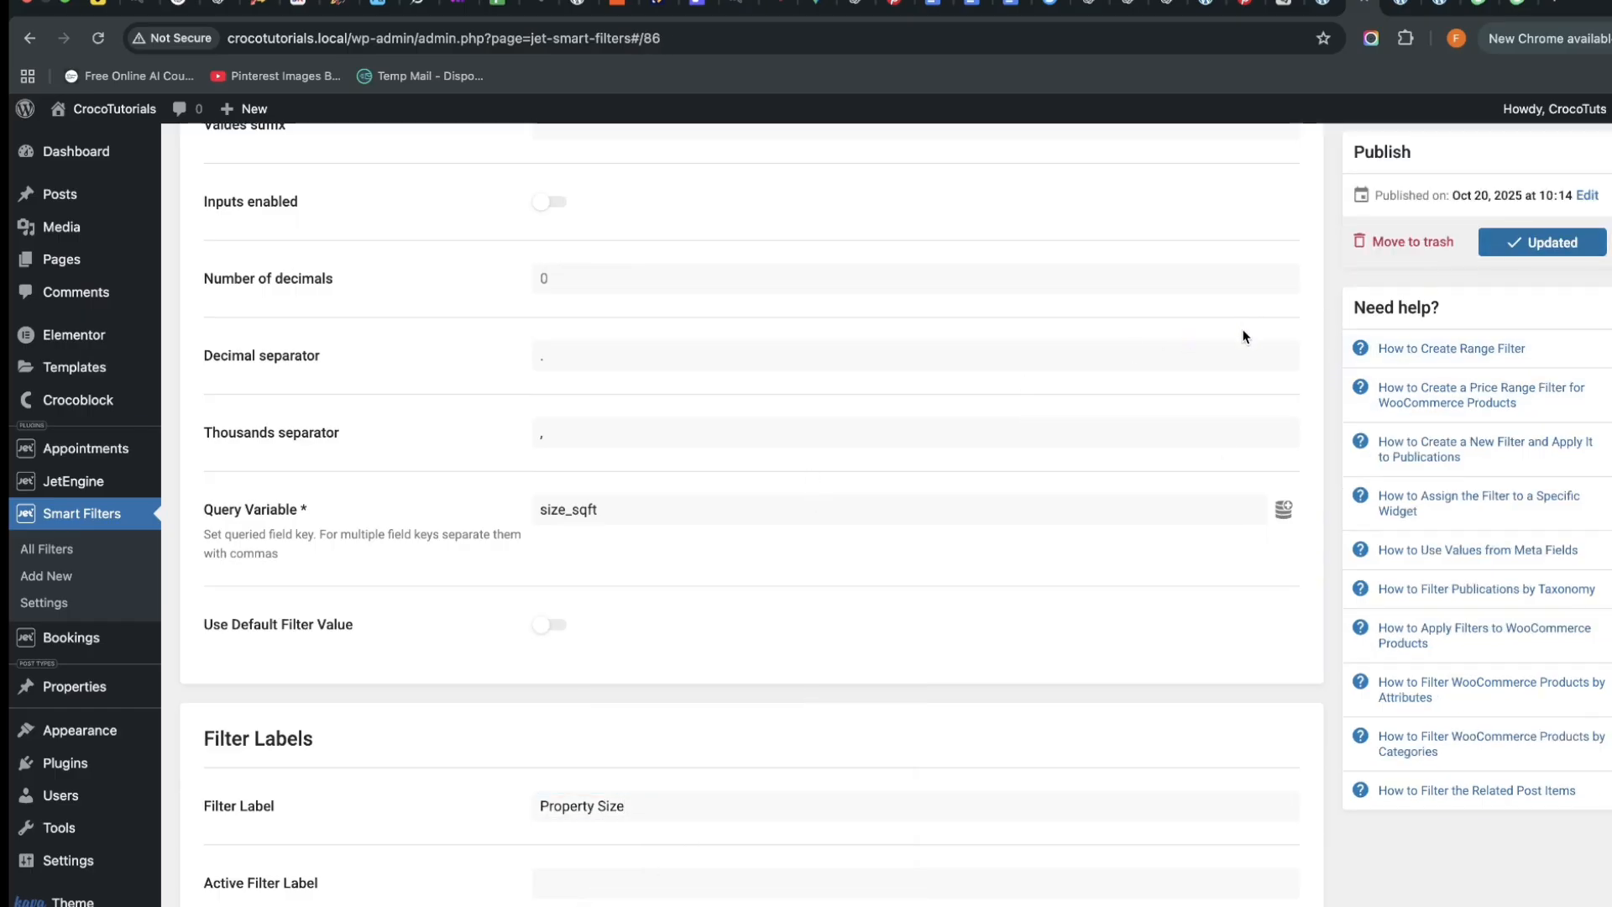
pyautogui.scroll(15, 425, 515)
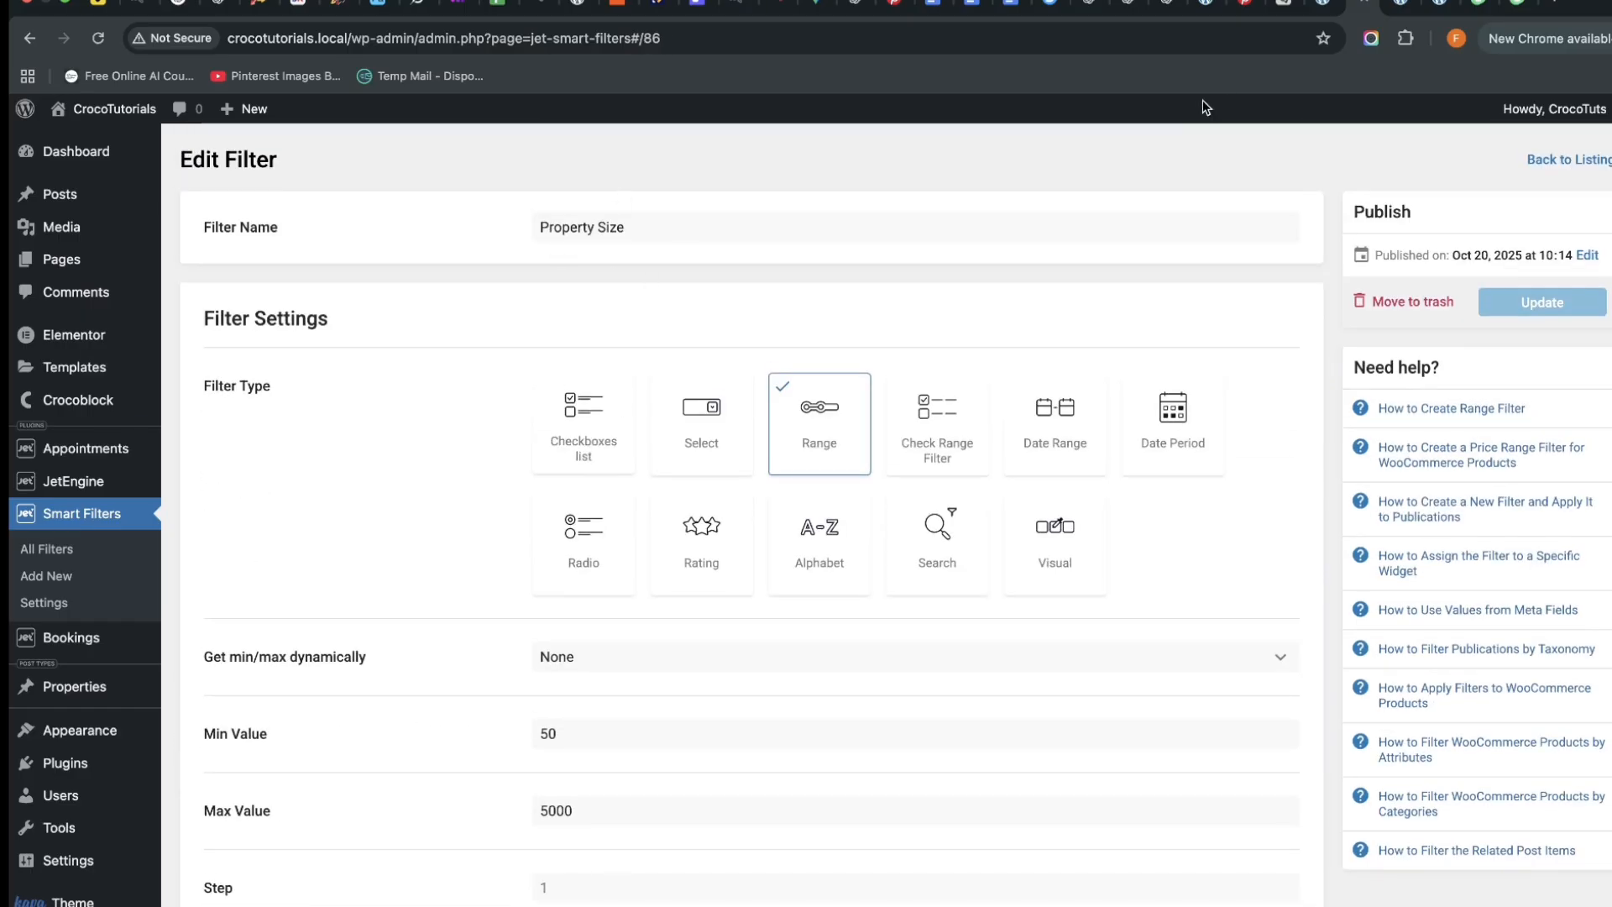
# In the Elementor page editor, replace the Price filter with Property Size in the duplicated range filter widget
pyautogui.click(1404, 11)
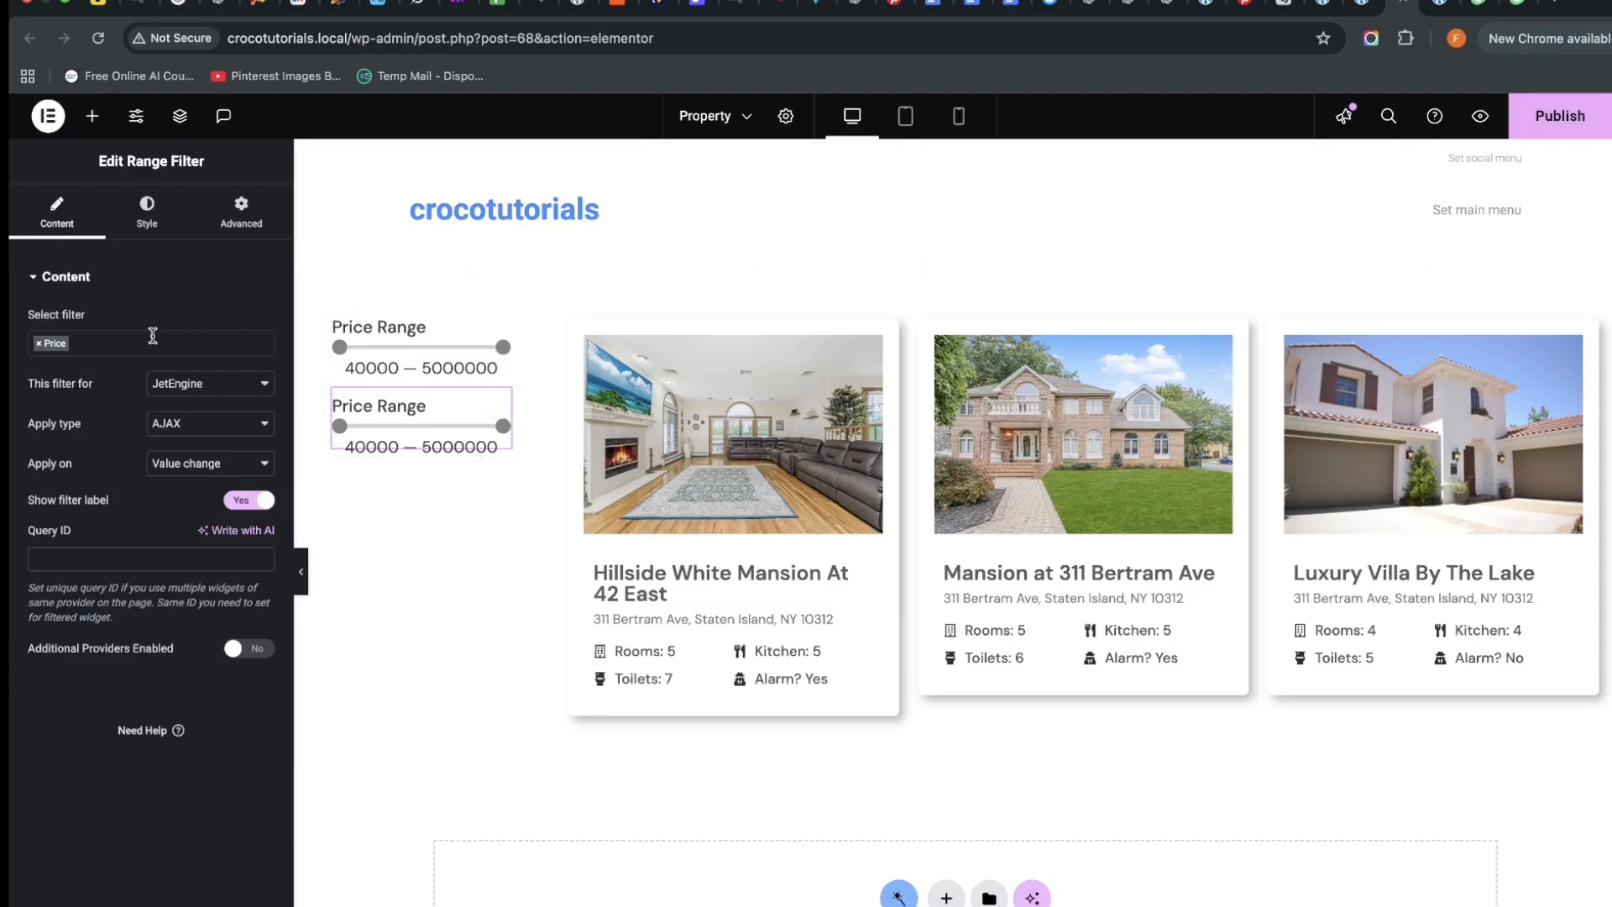
pyautogui.click(38, 343)
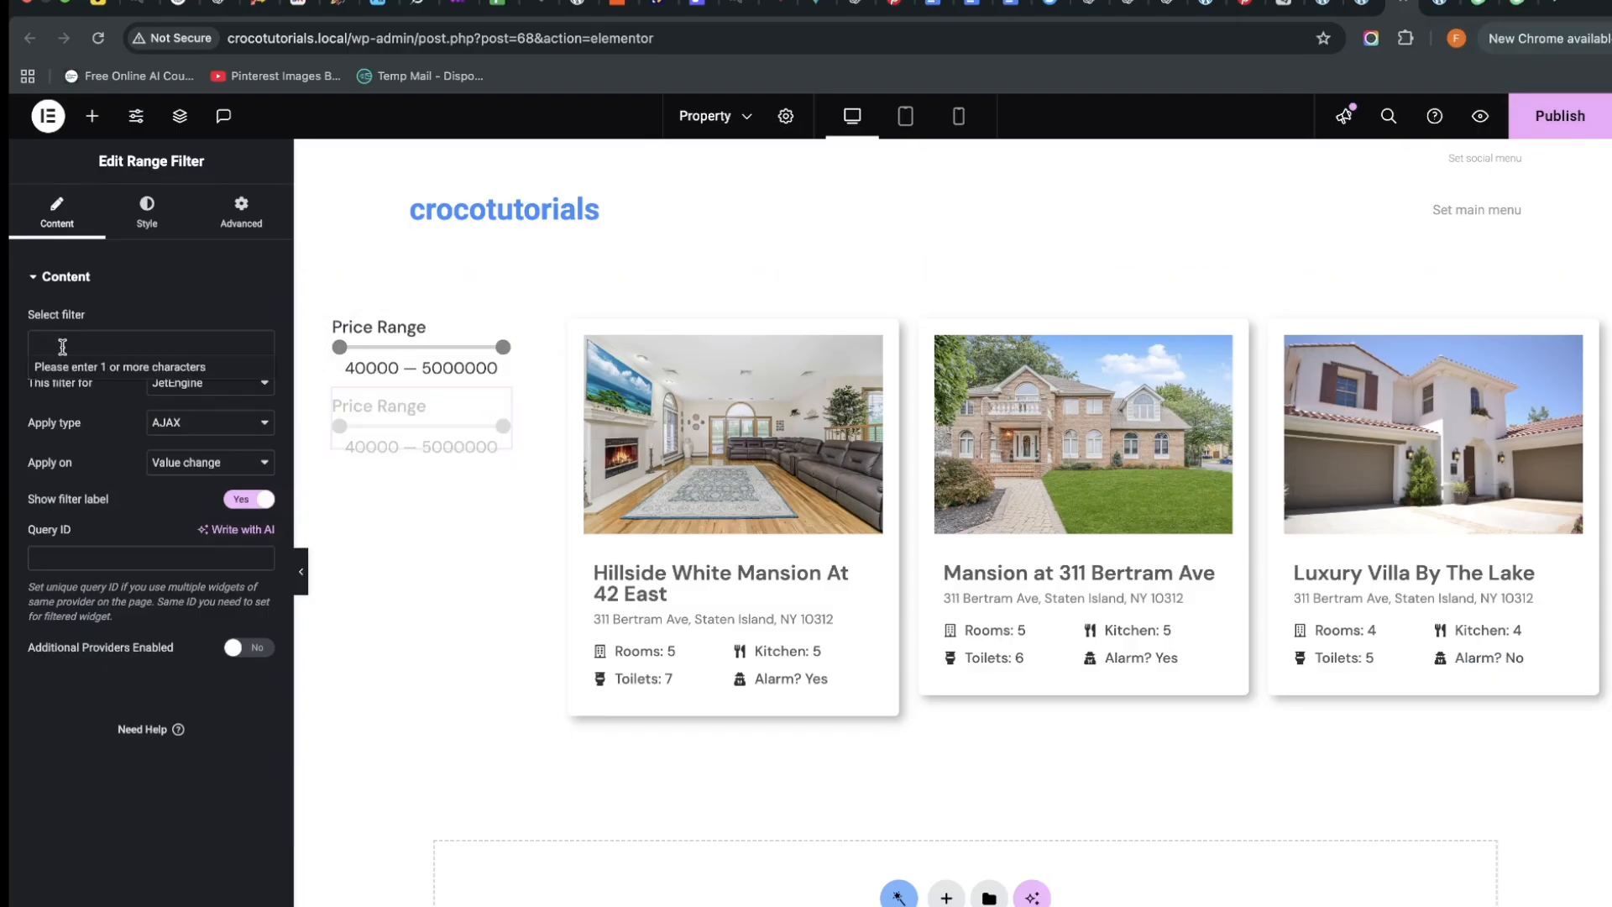
pyautogui.click(113, 346)
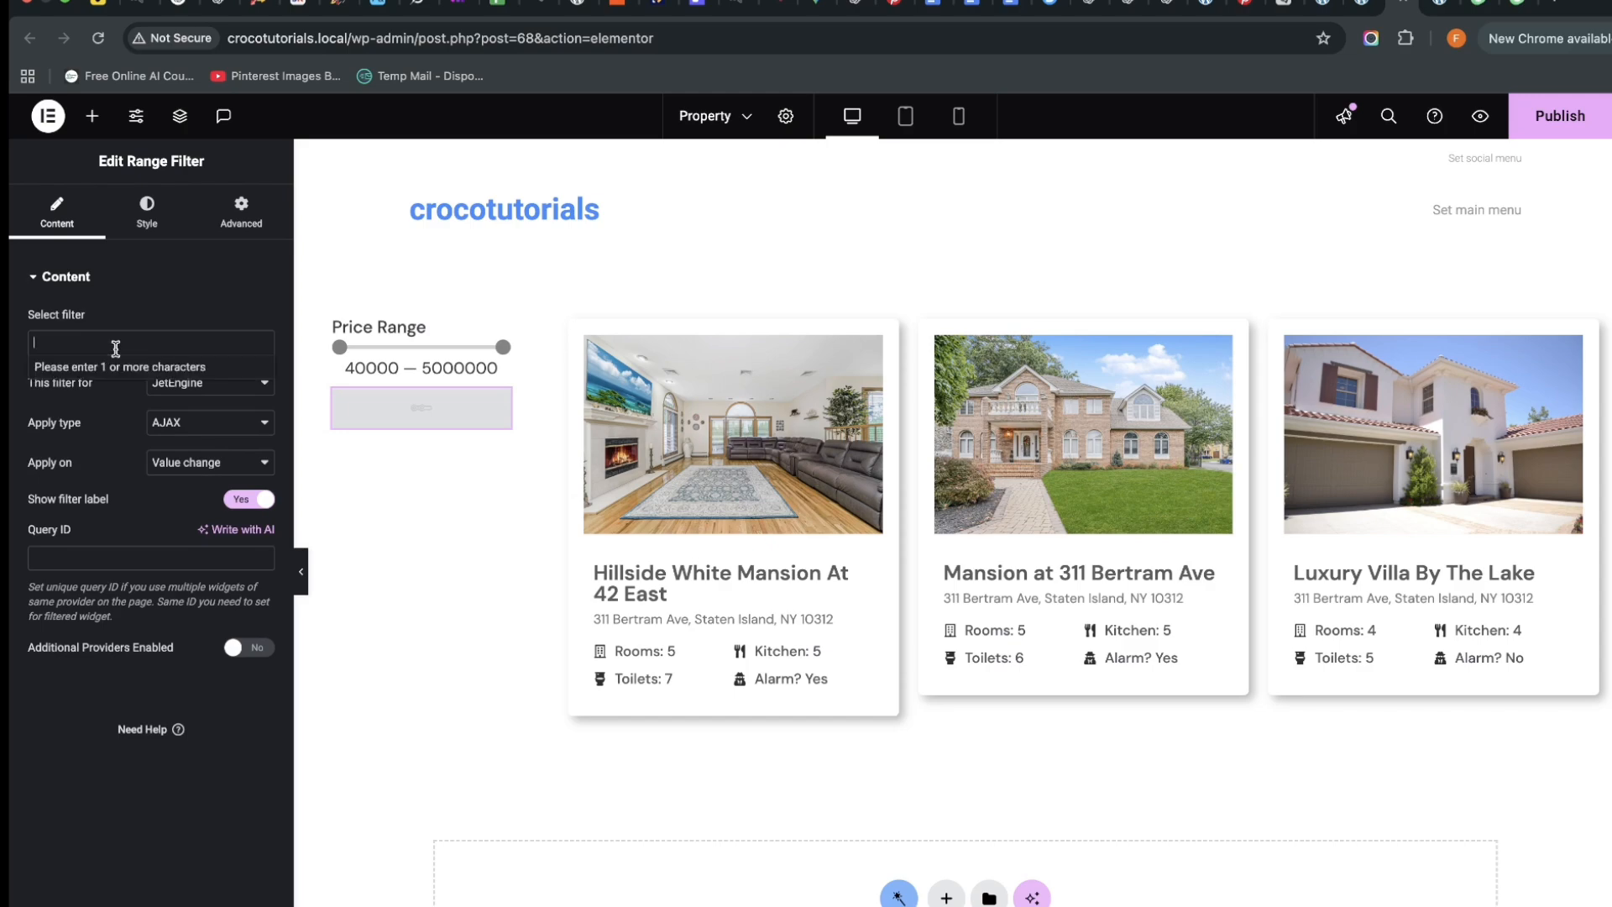
pyautogui.write('size')
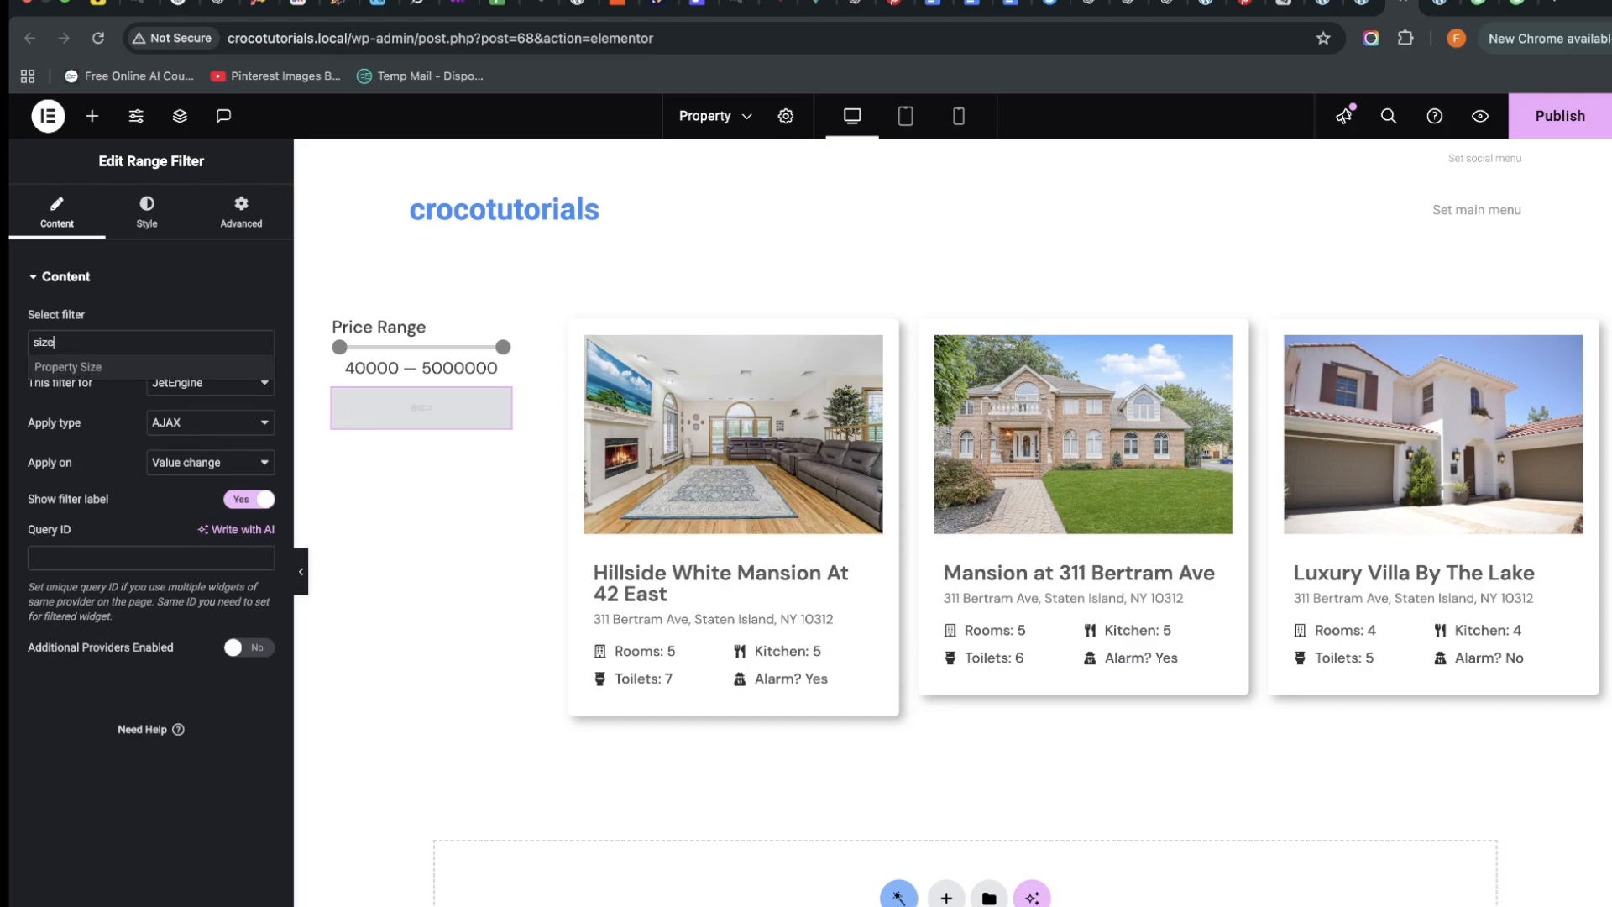
pyautogui.click(106, 374)
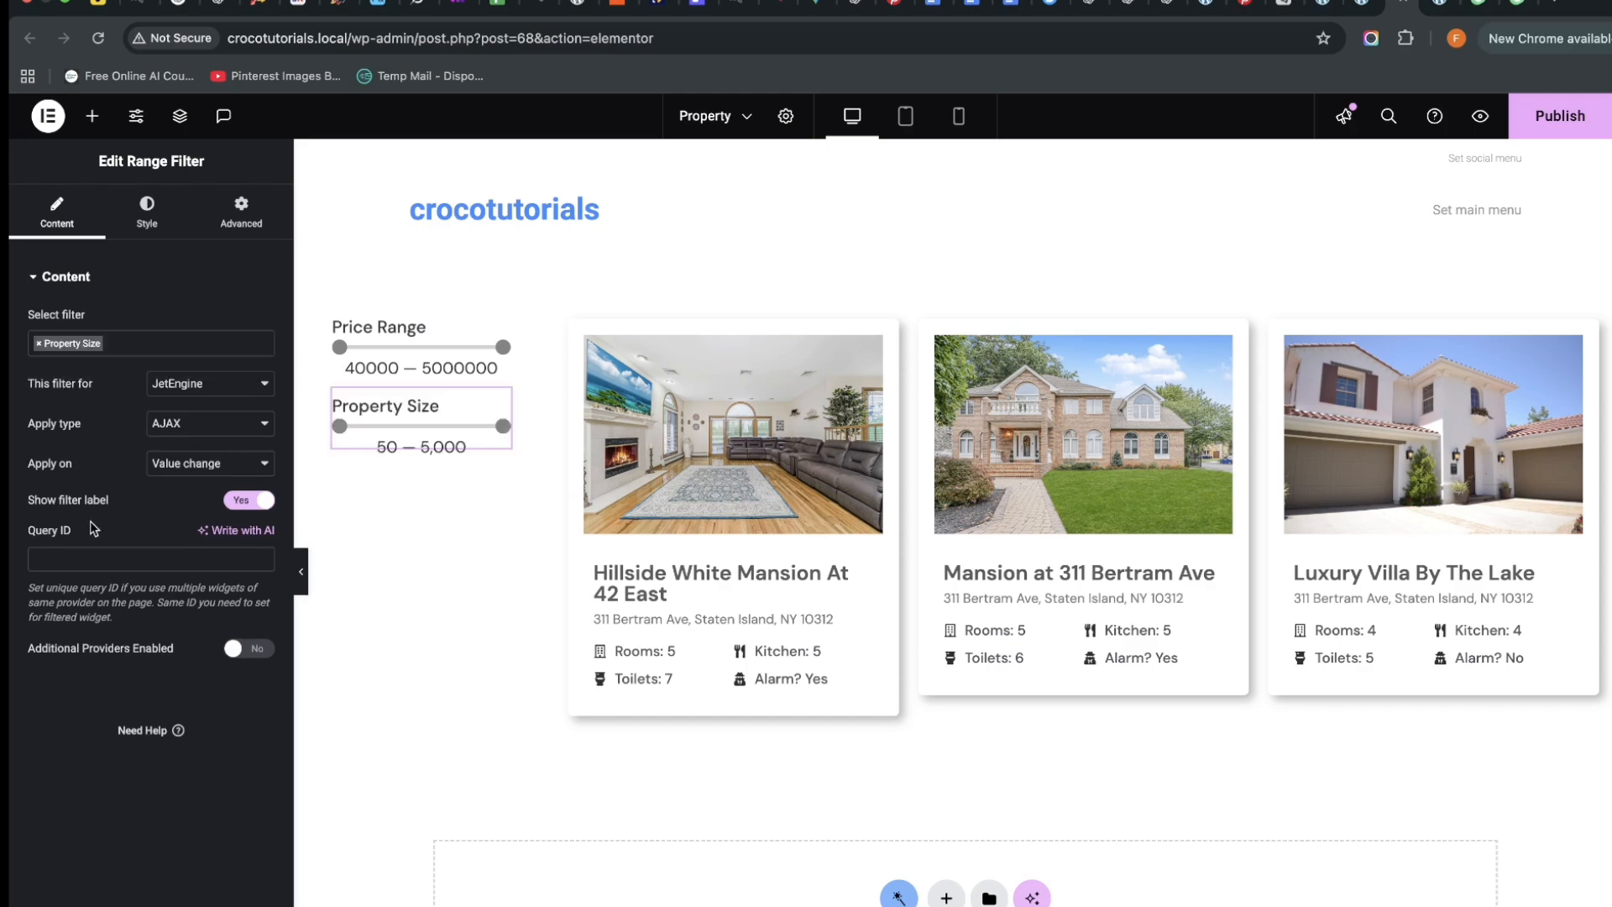
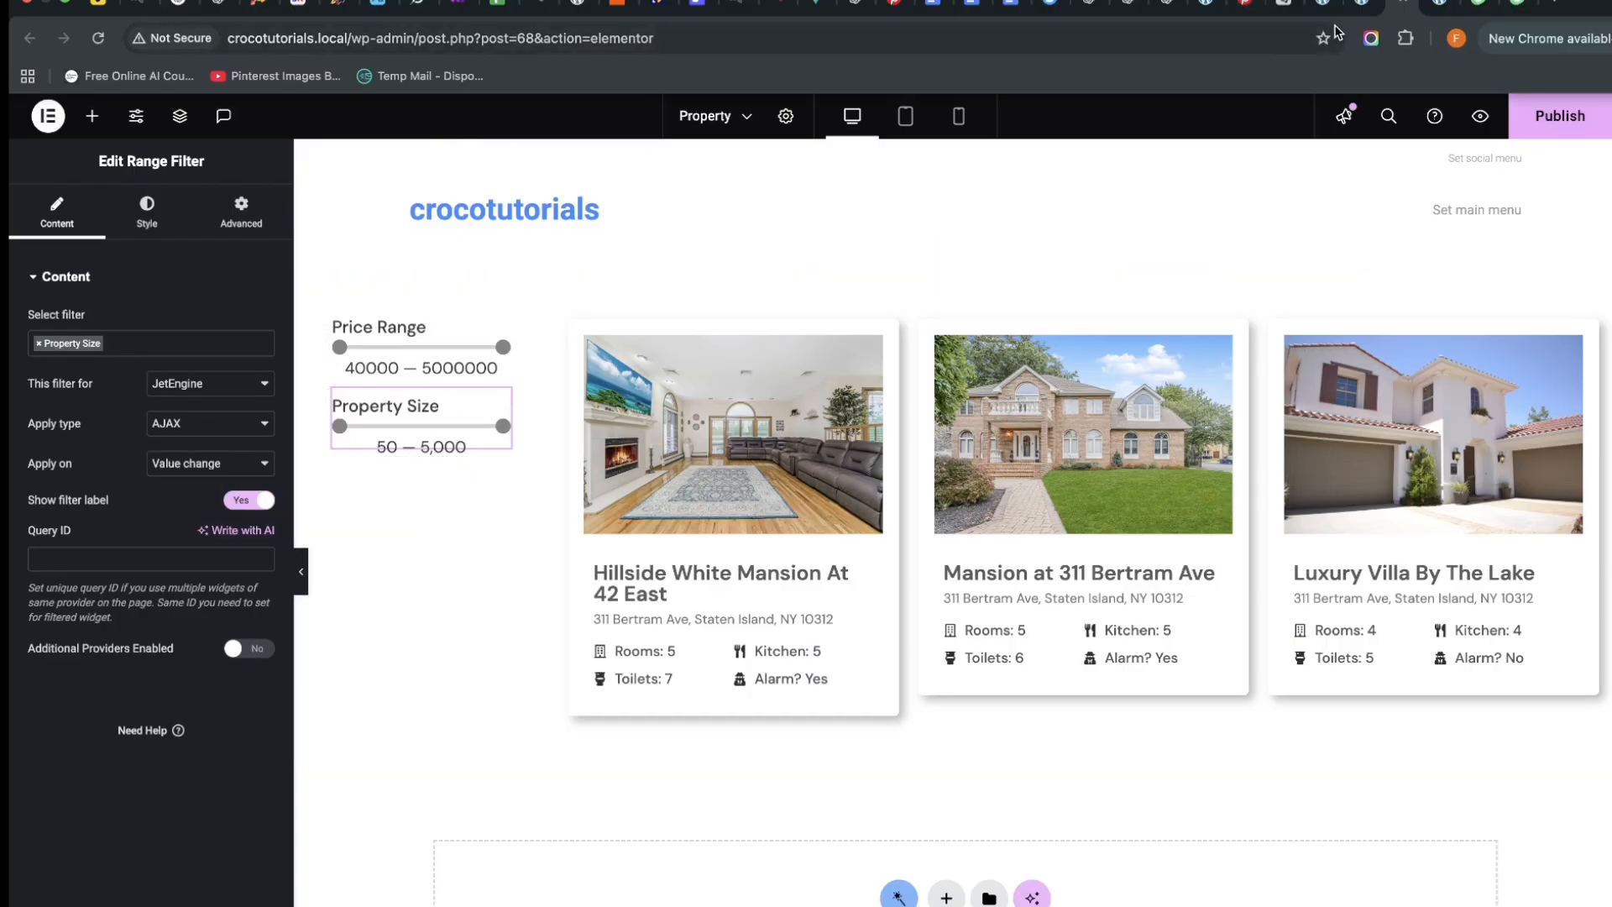
# Give the Property Size filter the values suffix SqFt and update the filter
pyautogui.click(1362, 7)
pyautogui.scroll(-6, 947, 422)
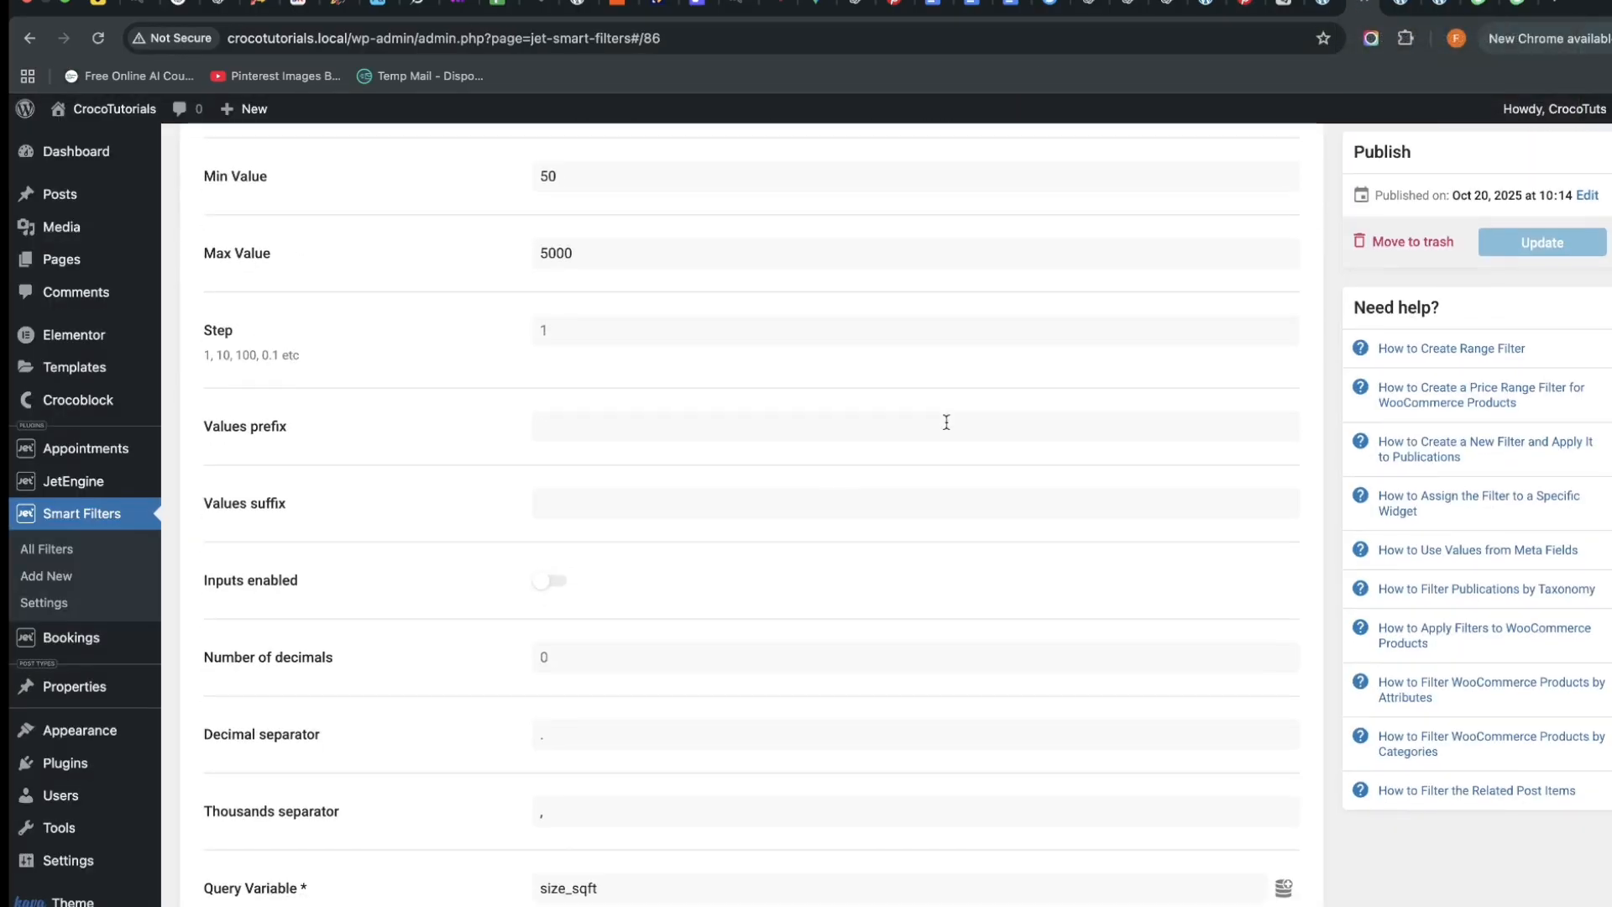
pyautogui.click(625, 511)
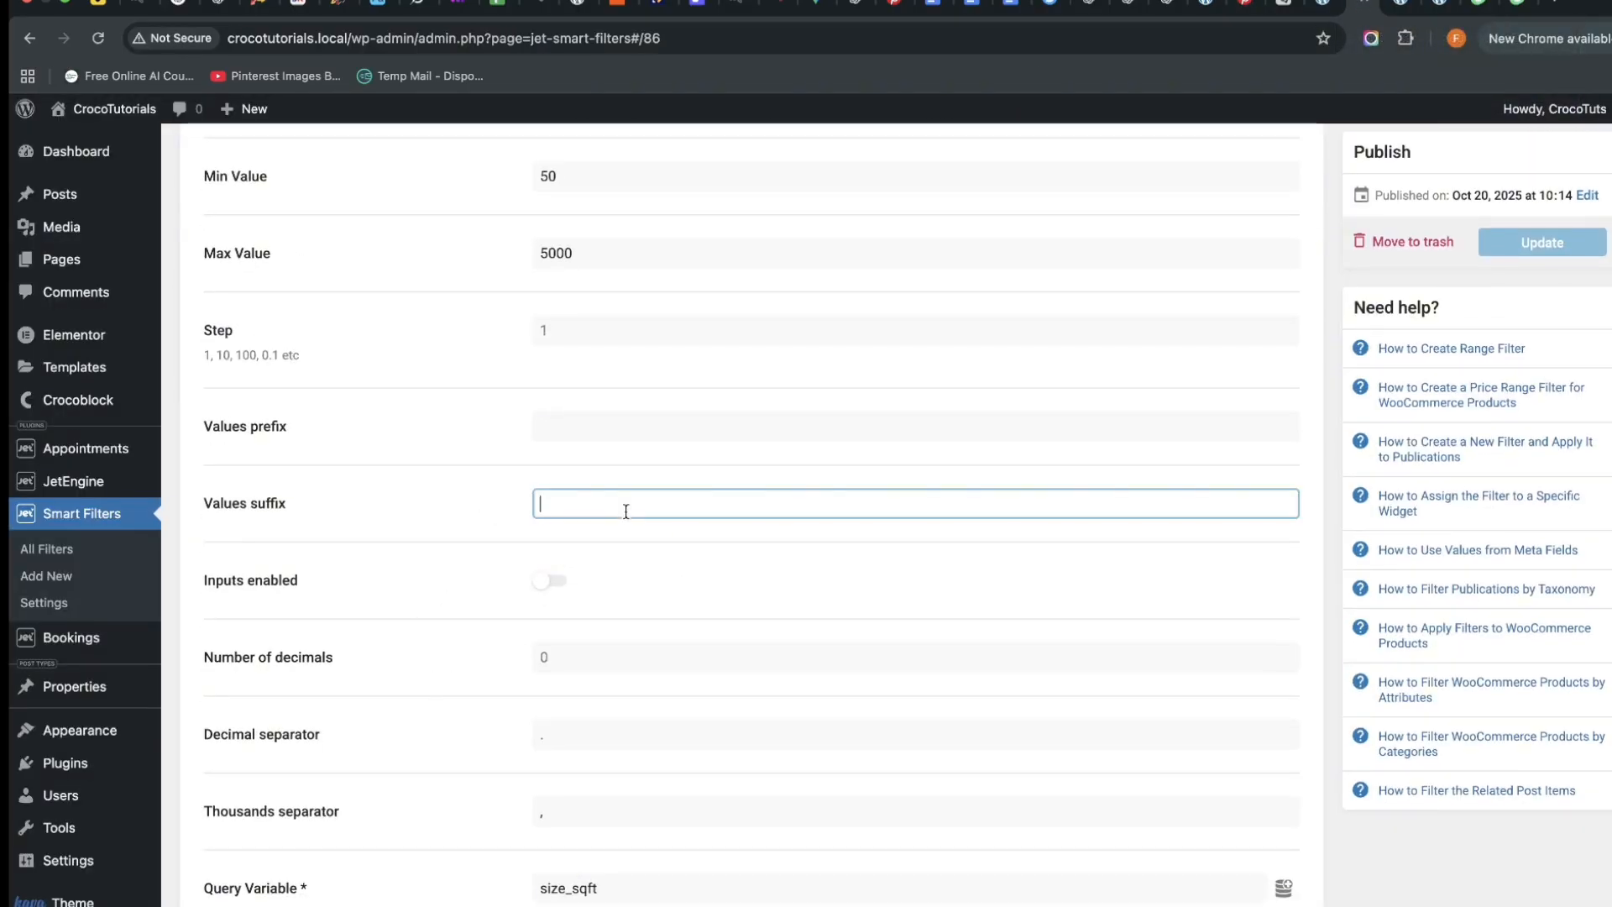
pyautogui.write('SQ')
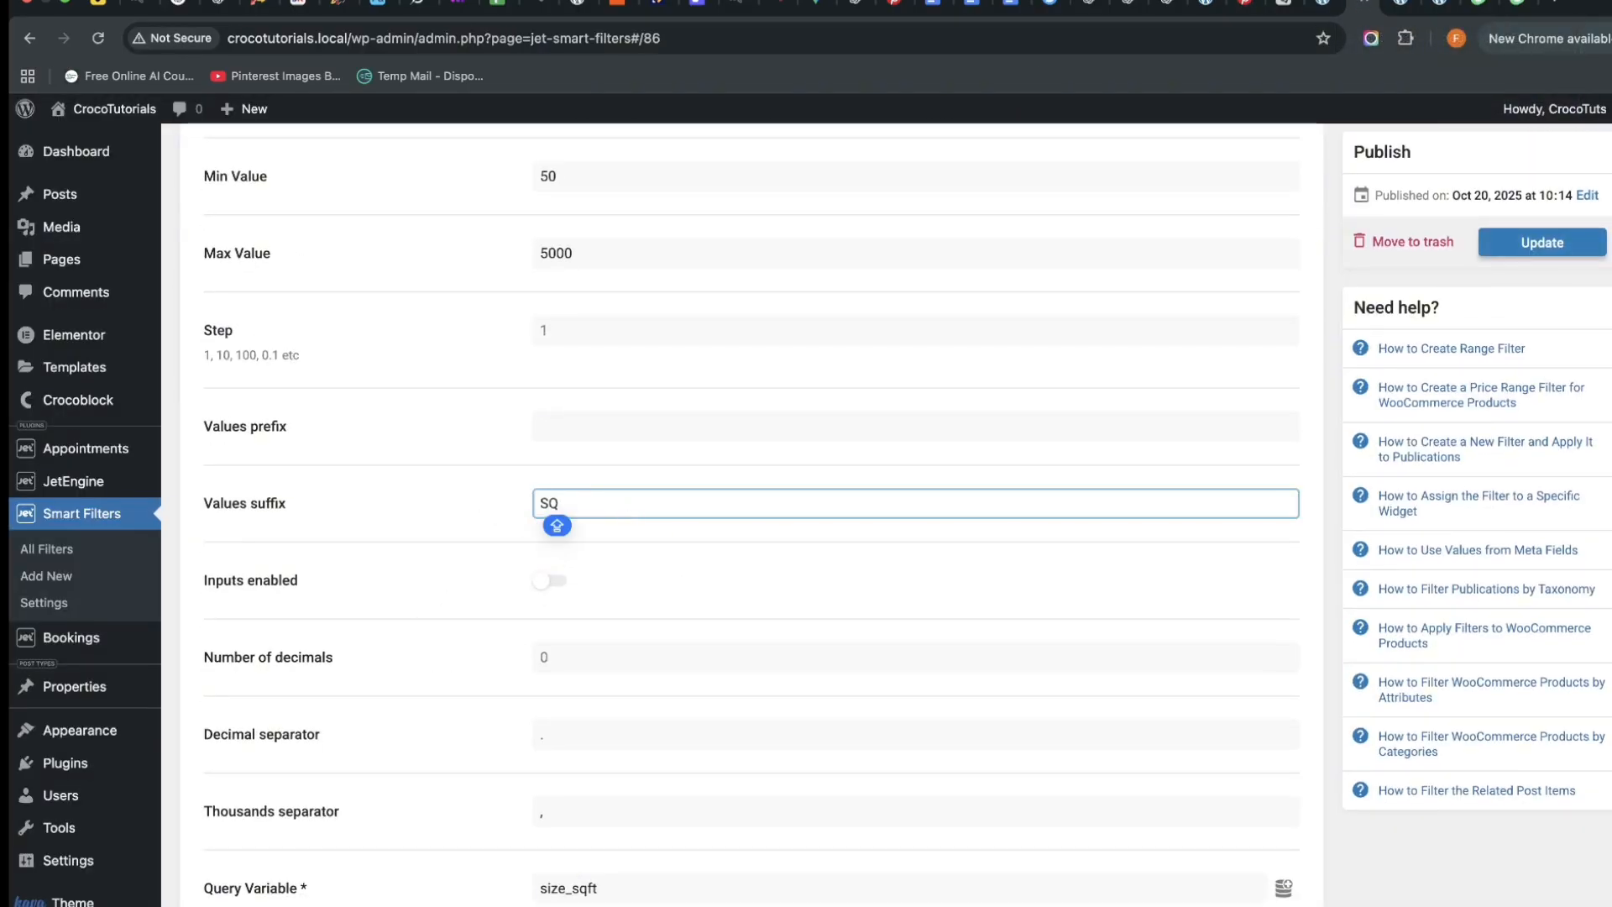
pyautogui.press('BackSpace')
pyautogui.write('q')
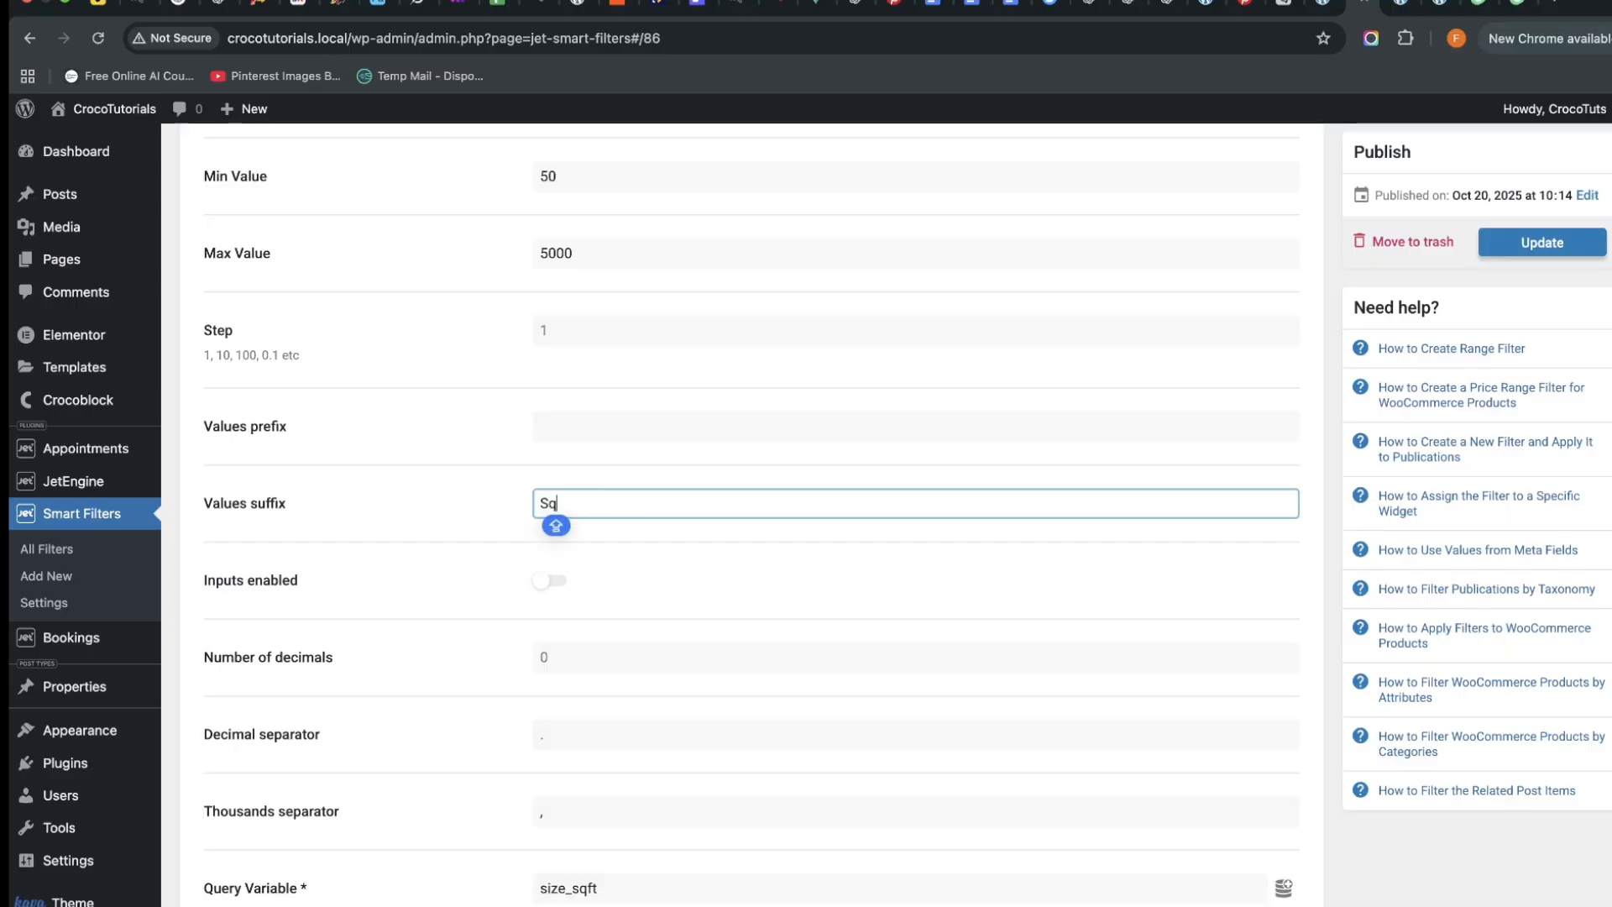
pyautogui.write('Ft')
pyautogui.click(1542, 245)
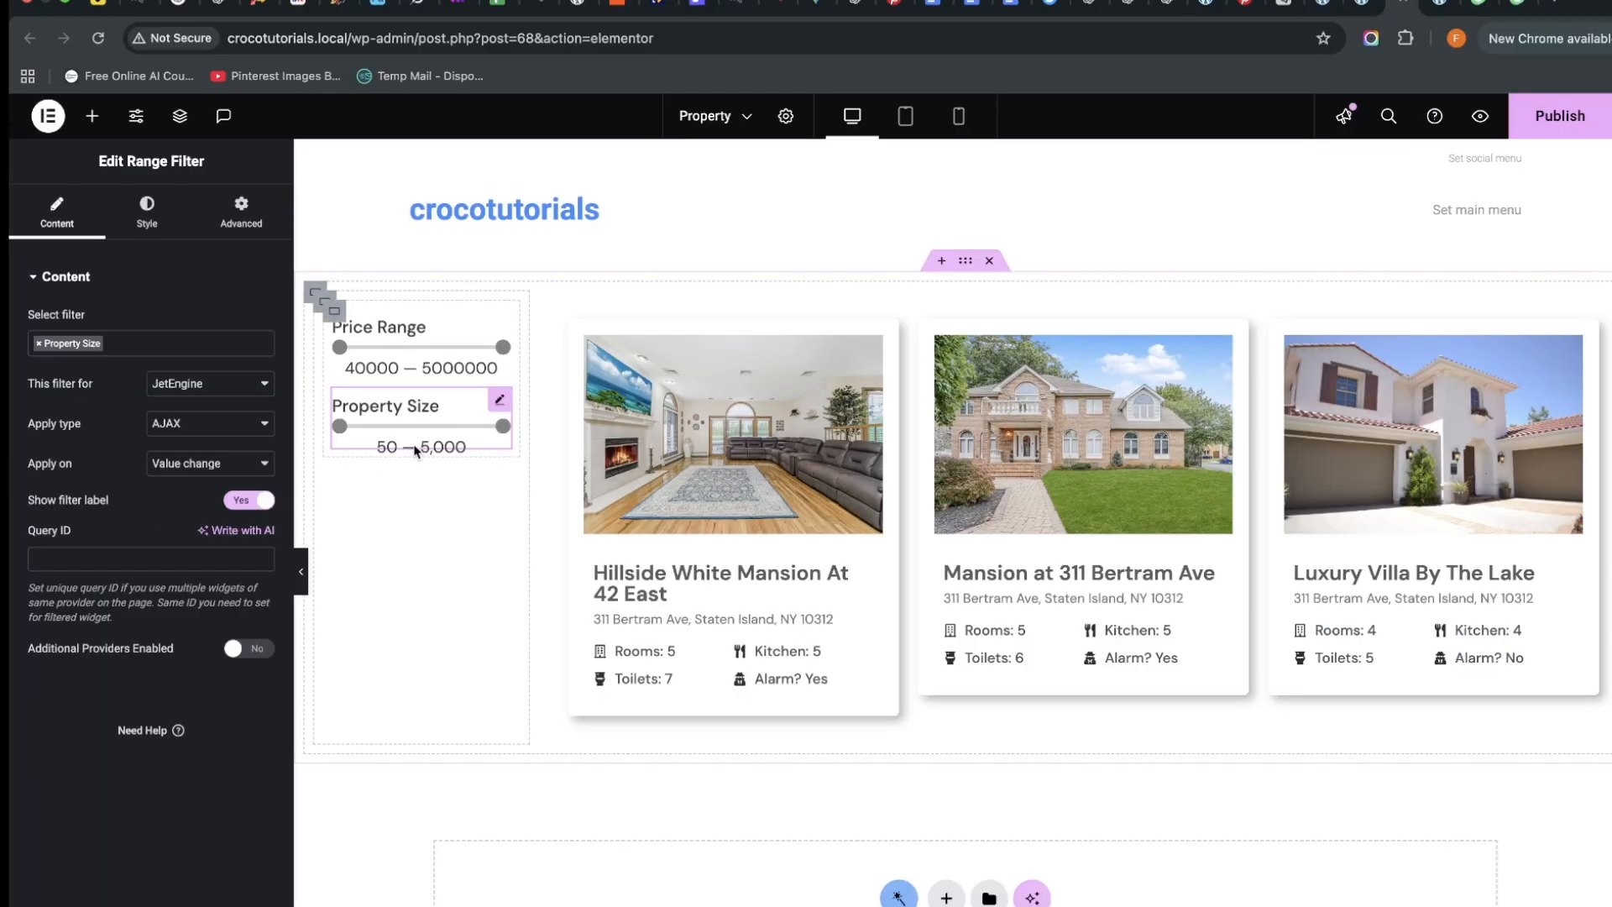
# Set the column and row gaps of the container holding both range filters to 30 px, then publish and preview the page
pyautogui.click(1575, 135)
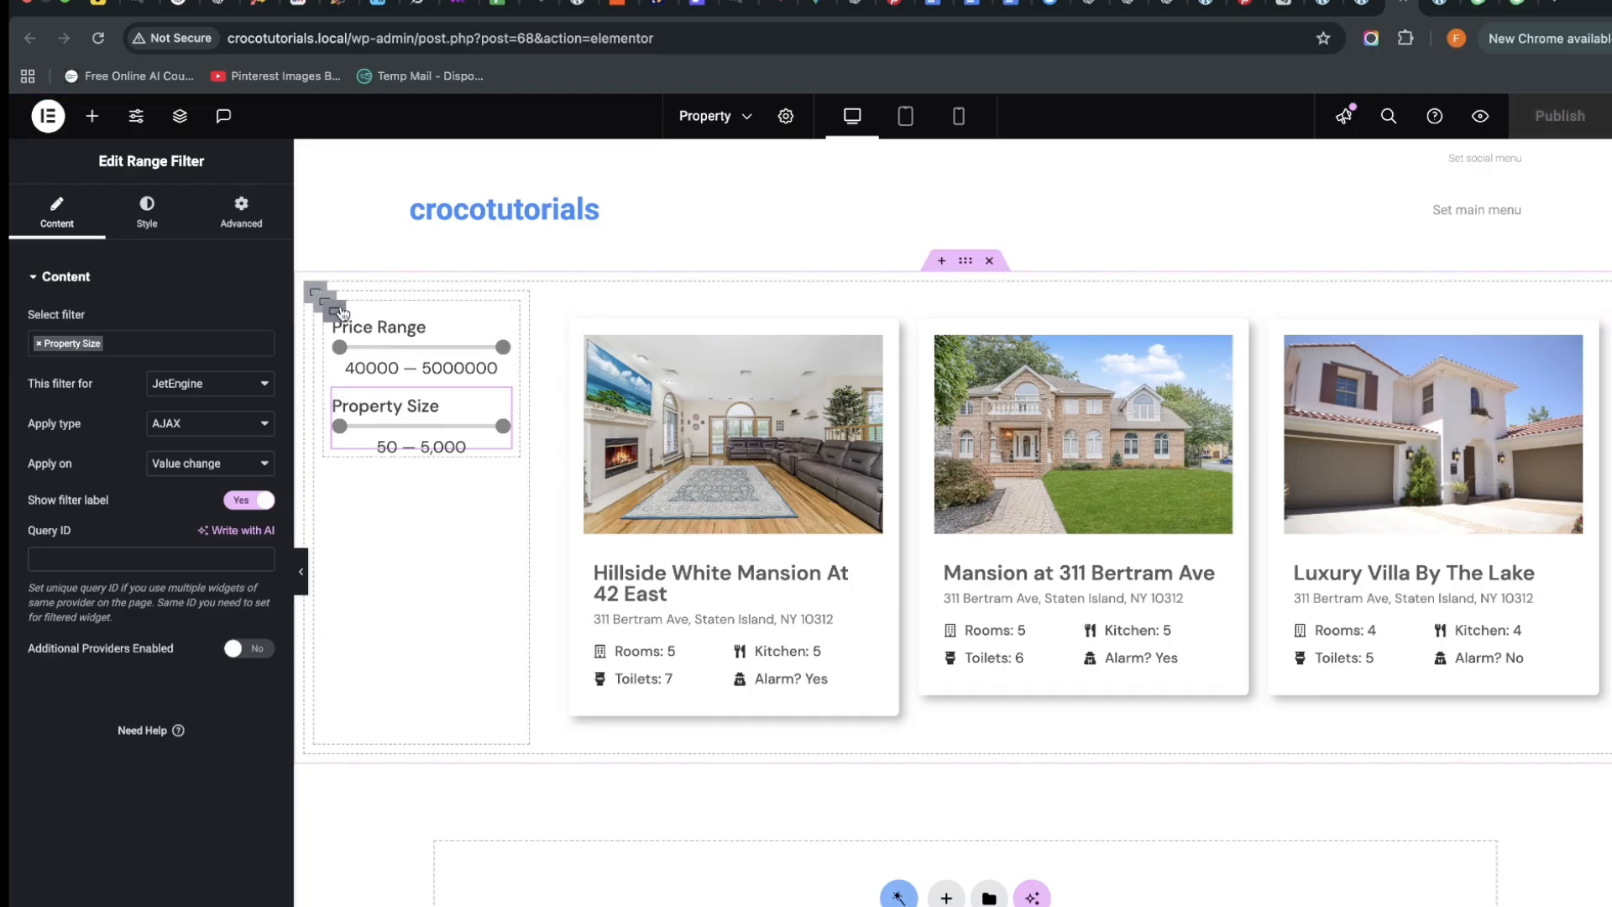
pyautogui.click(339, 311)
pyautogui.scroll(-1, 166, 756)
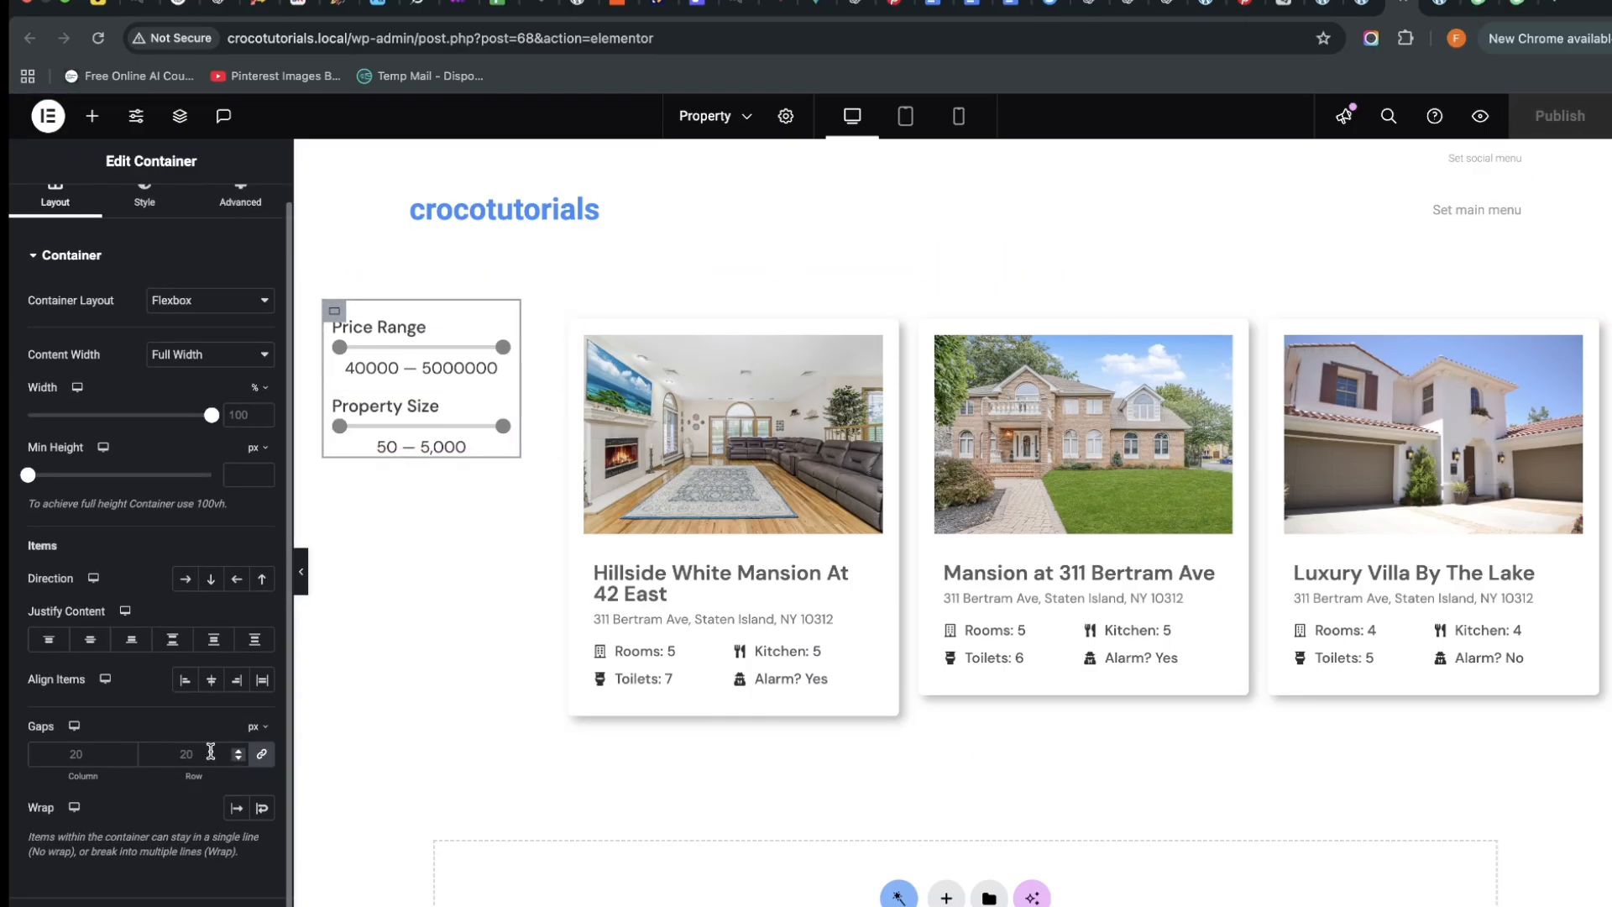
pyautogui.click(174, 758)
pyautogui.write('30')
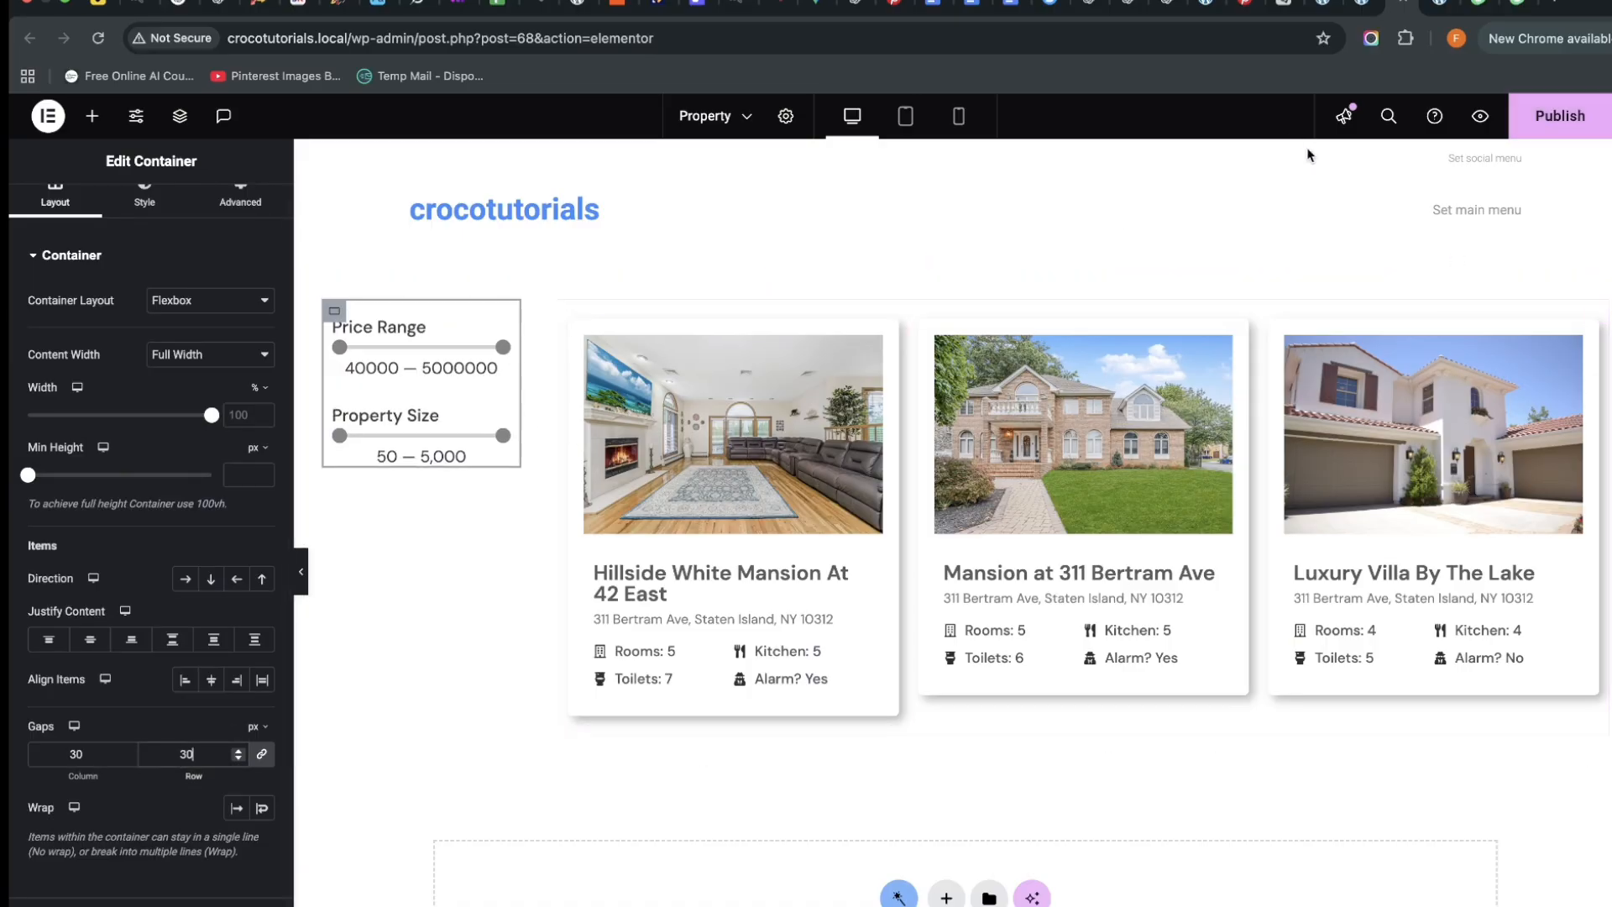
pyautogui.click(1560, 117)
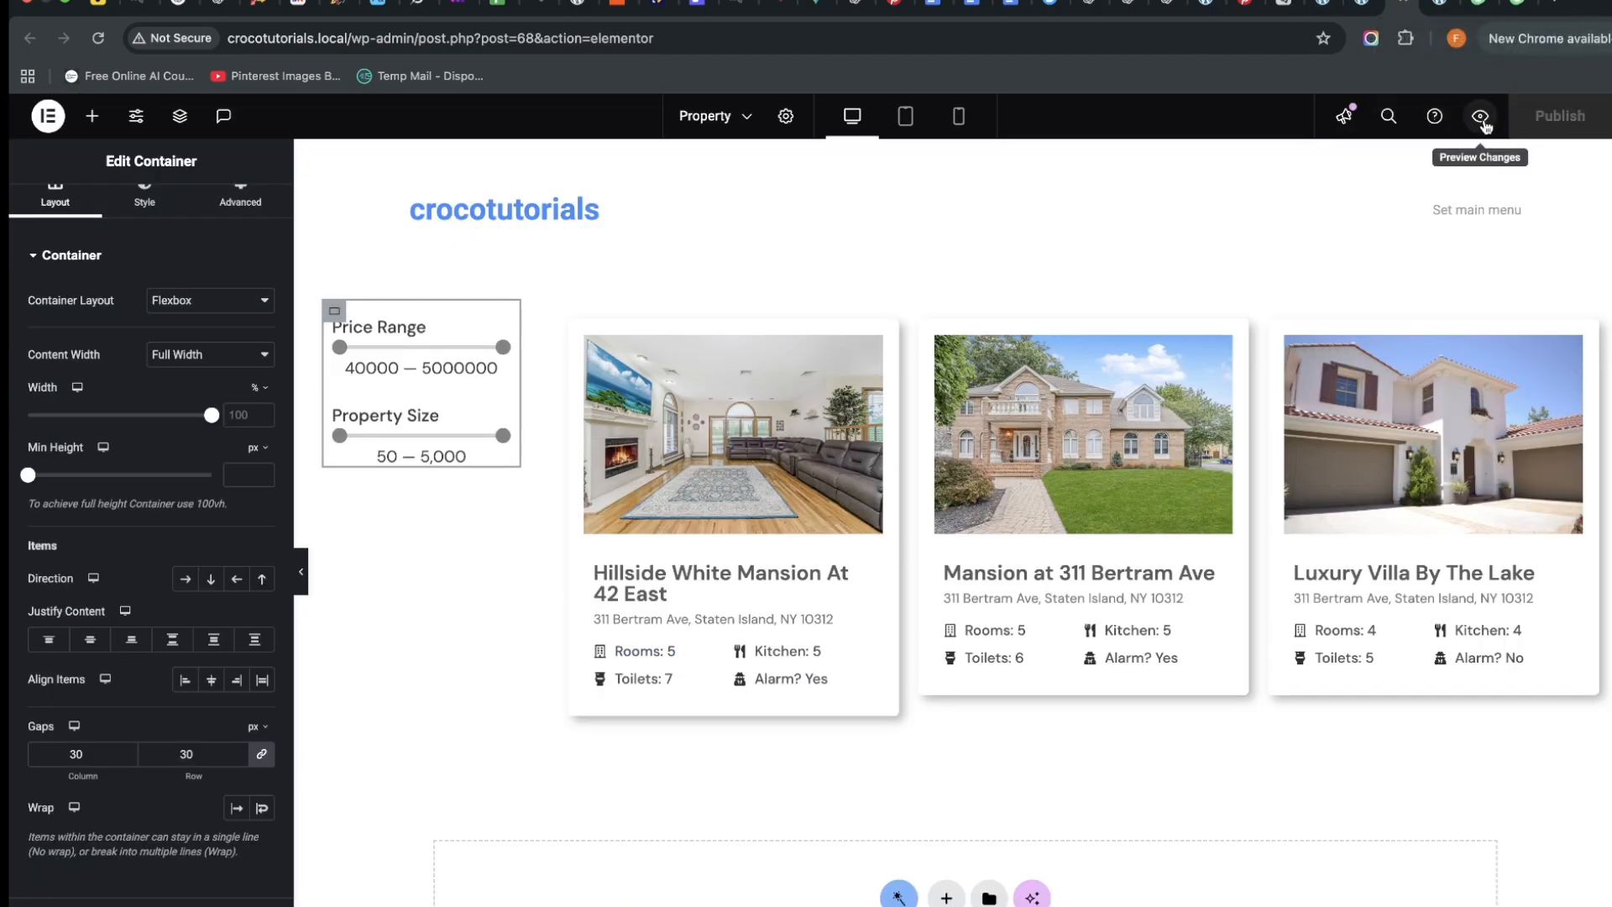
pyautogui.click(1483, 112)
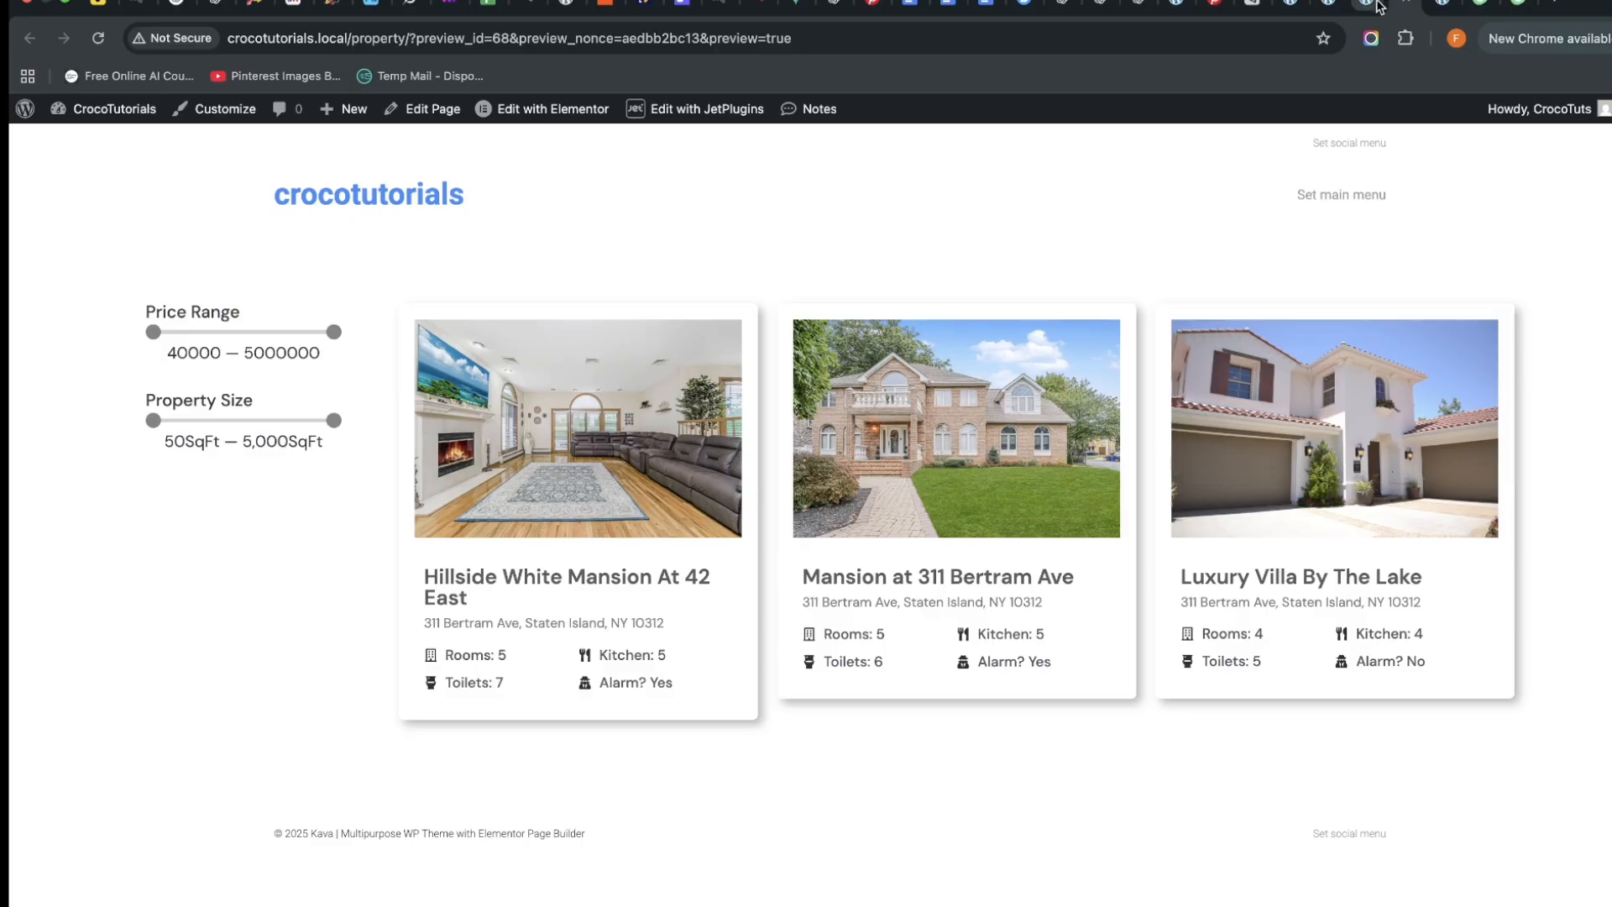
# Insert a space before SqFt in the Property Size filter's values suffix and update the filter
pyautogui.click(1330, 7)
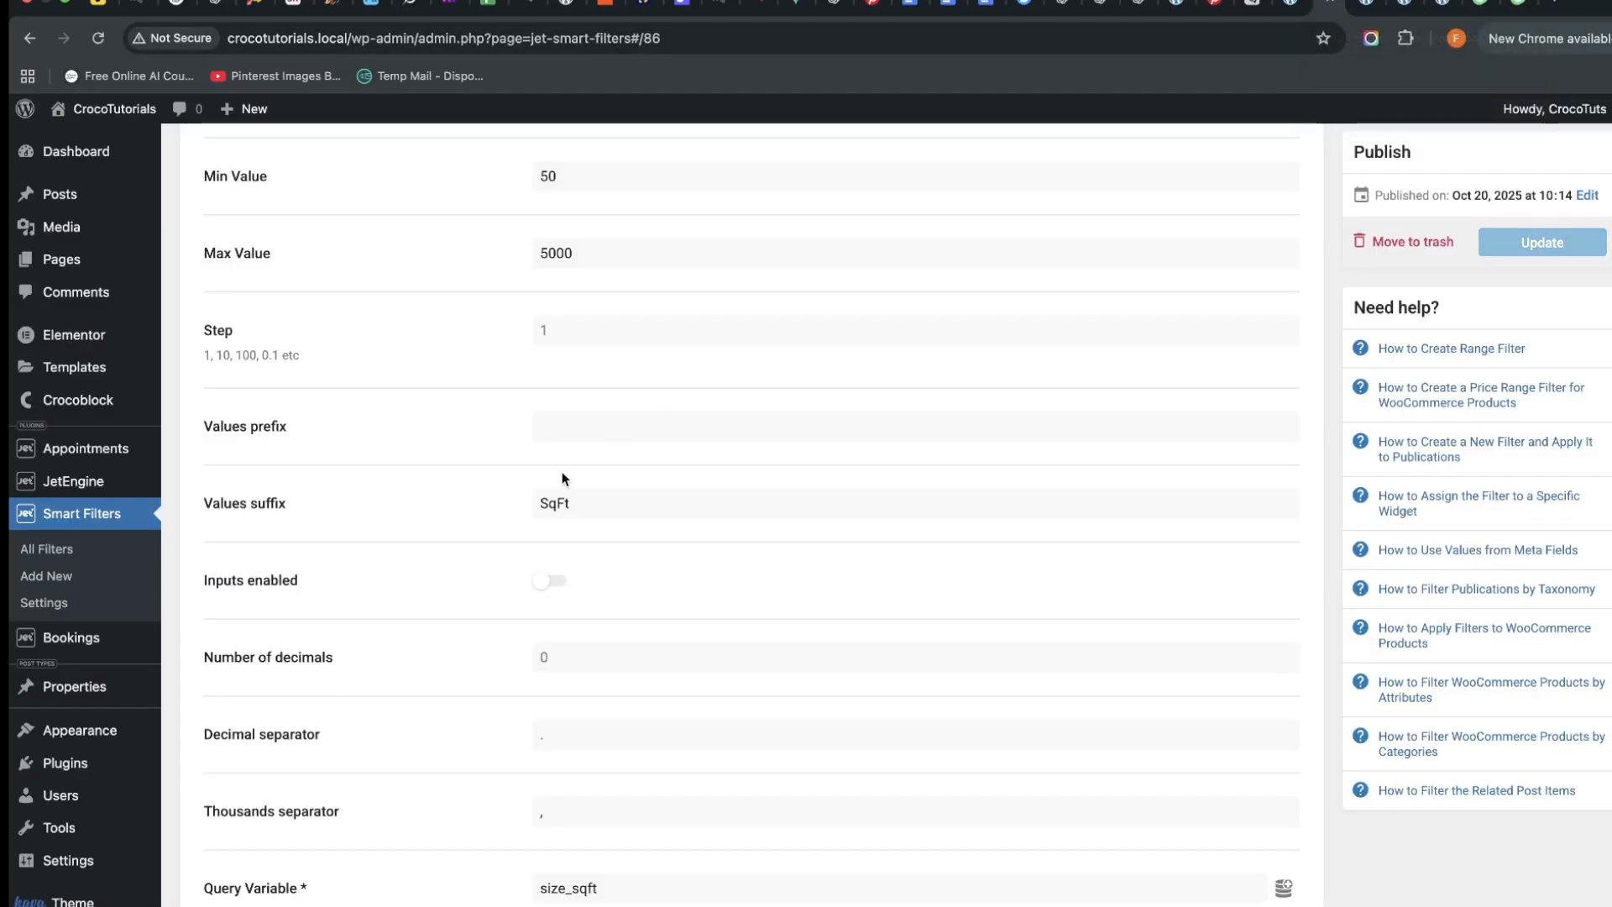
pyautogui.click(542, 504)
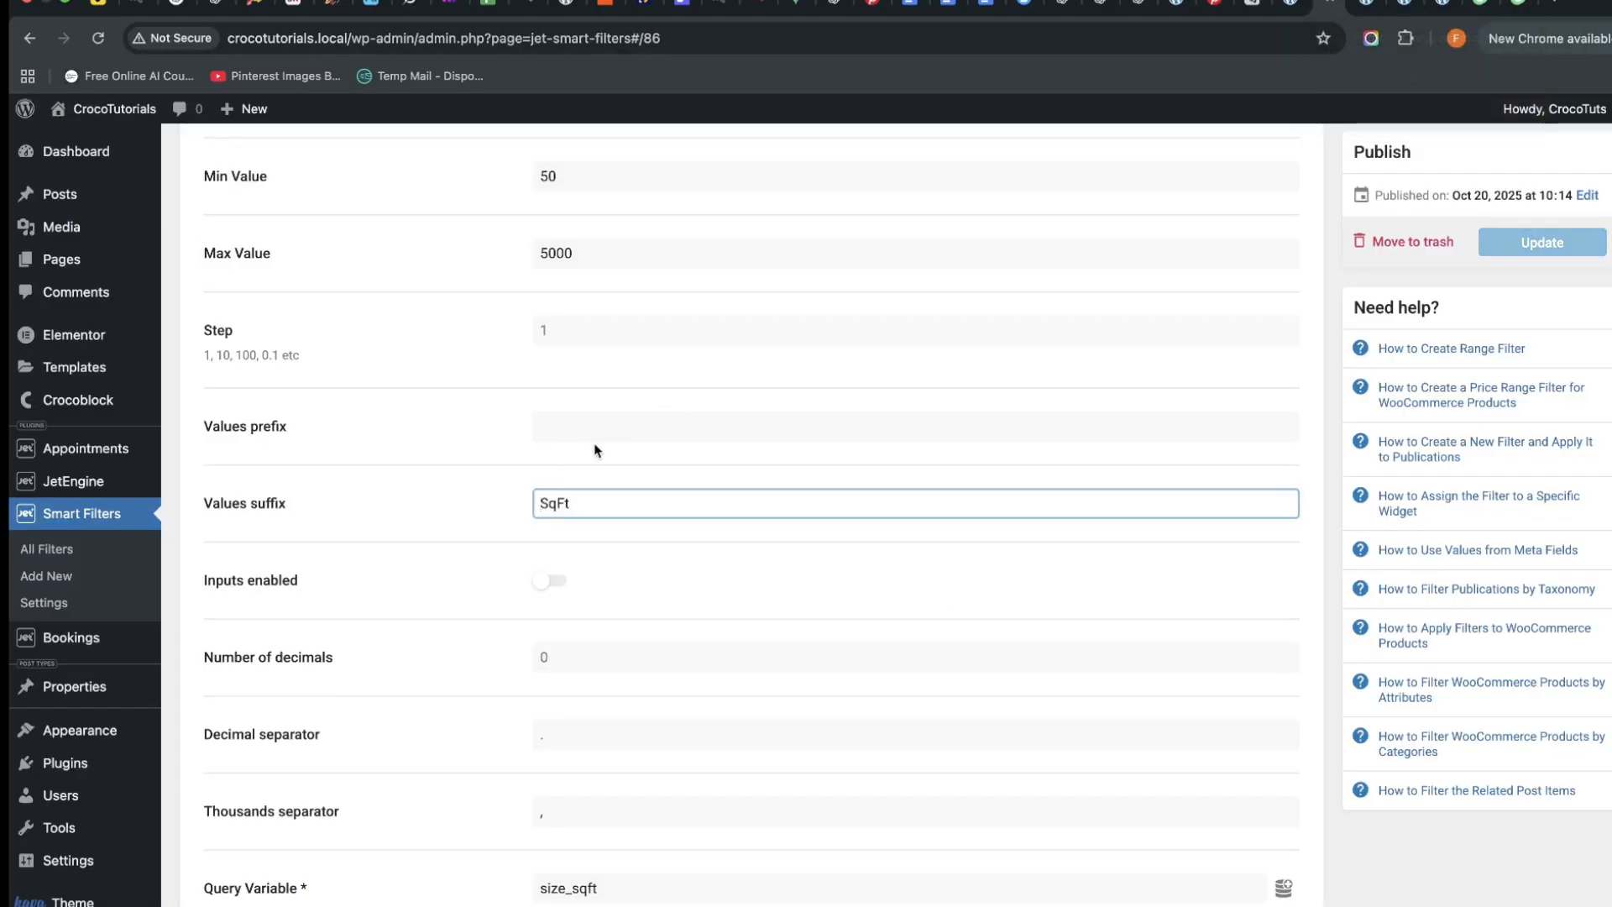
pyautogui.click(1541, 242)
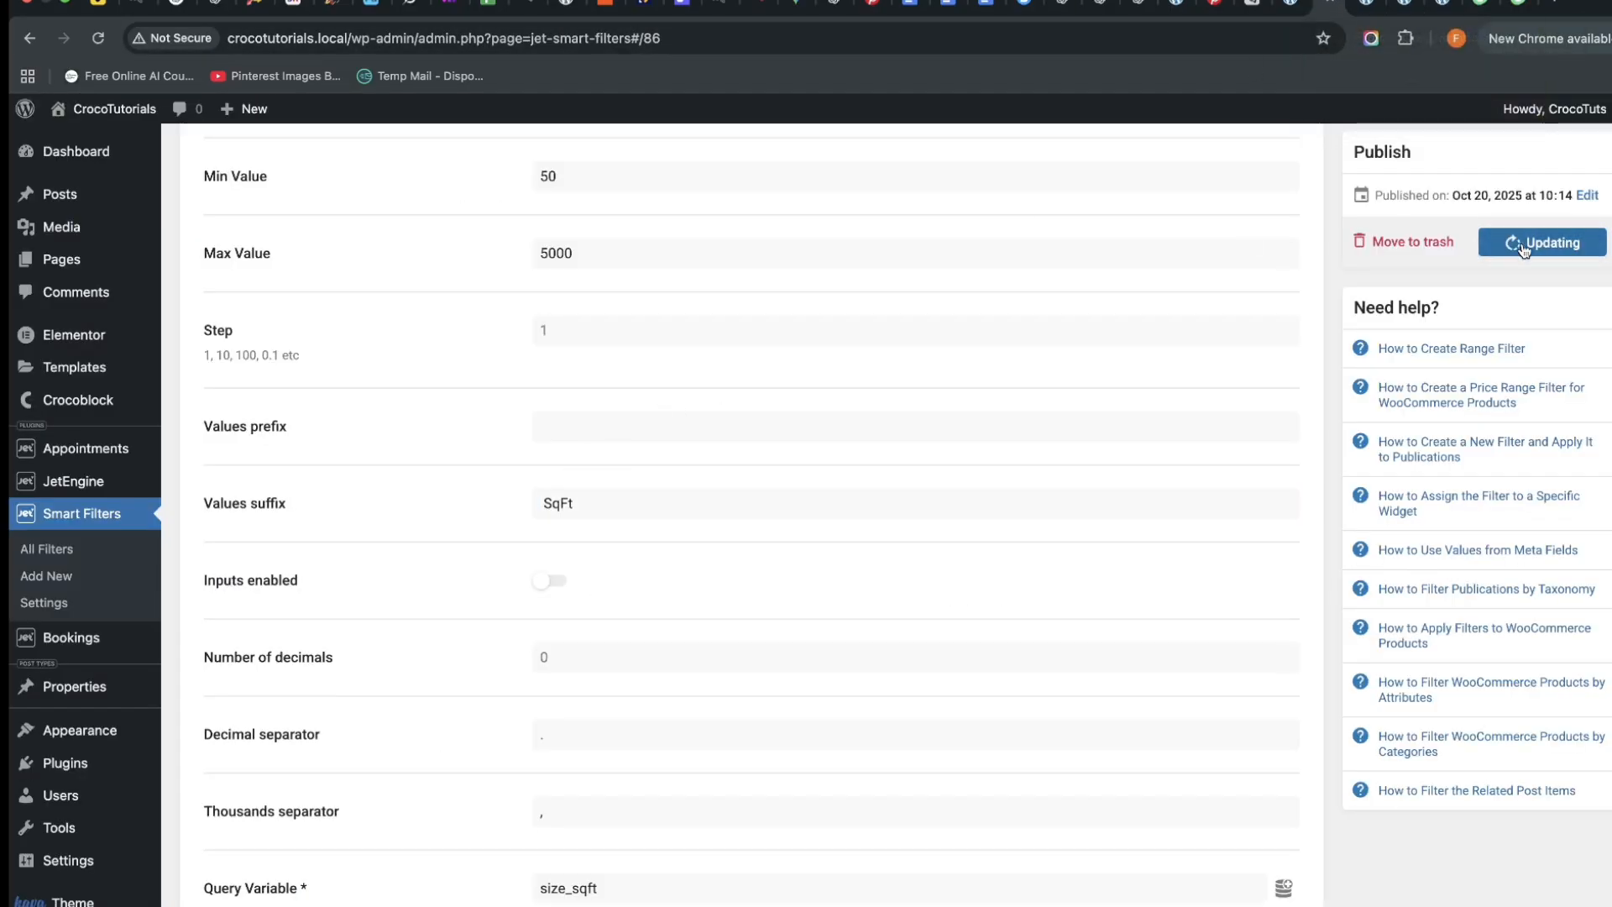
# Reload the property page preview and test the Property Size filter by raising its minimum value
pyautogui.click(1401, 7)
pyautogui.click(1401, 6)
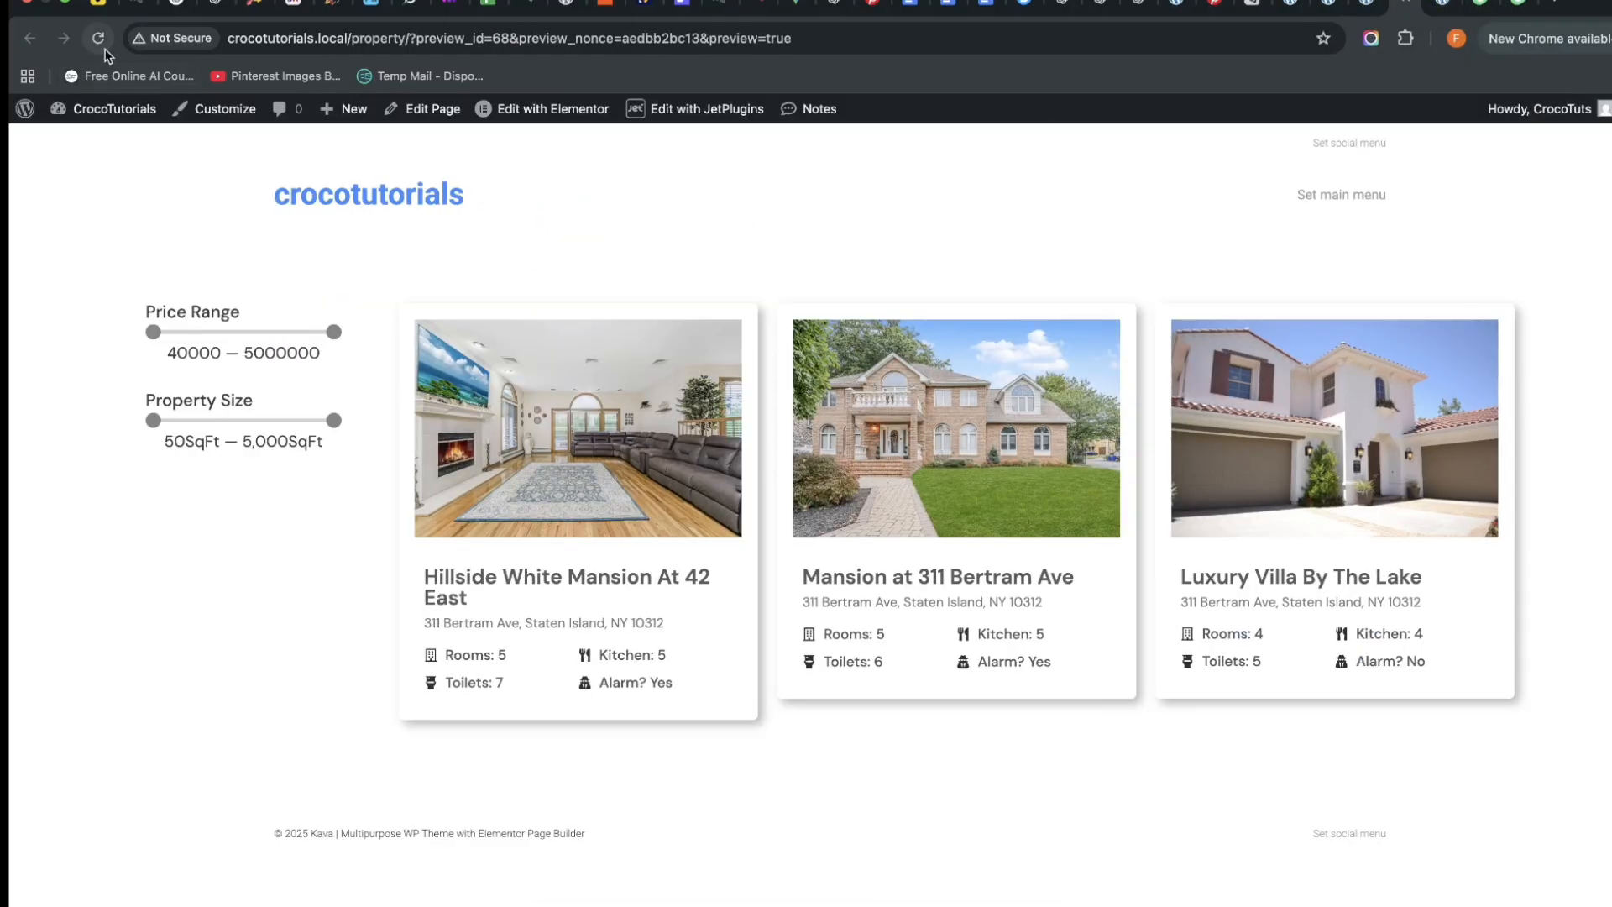
pyautogui.click(98, 38)
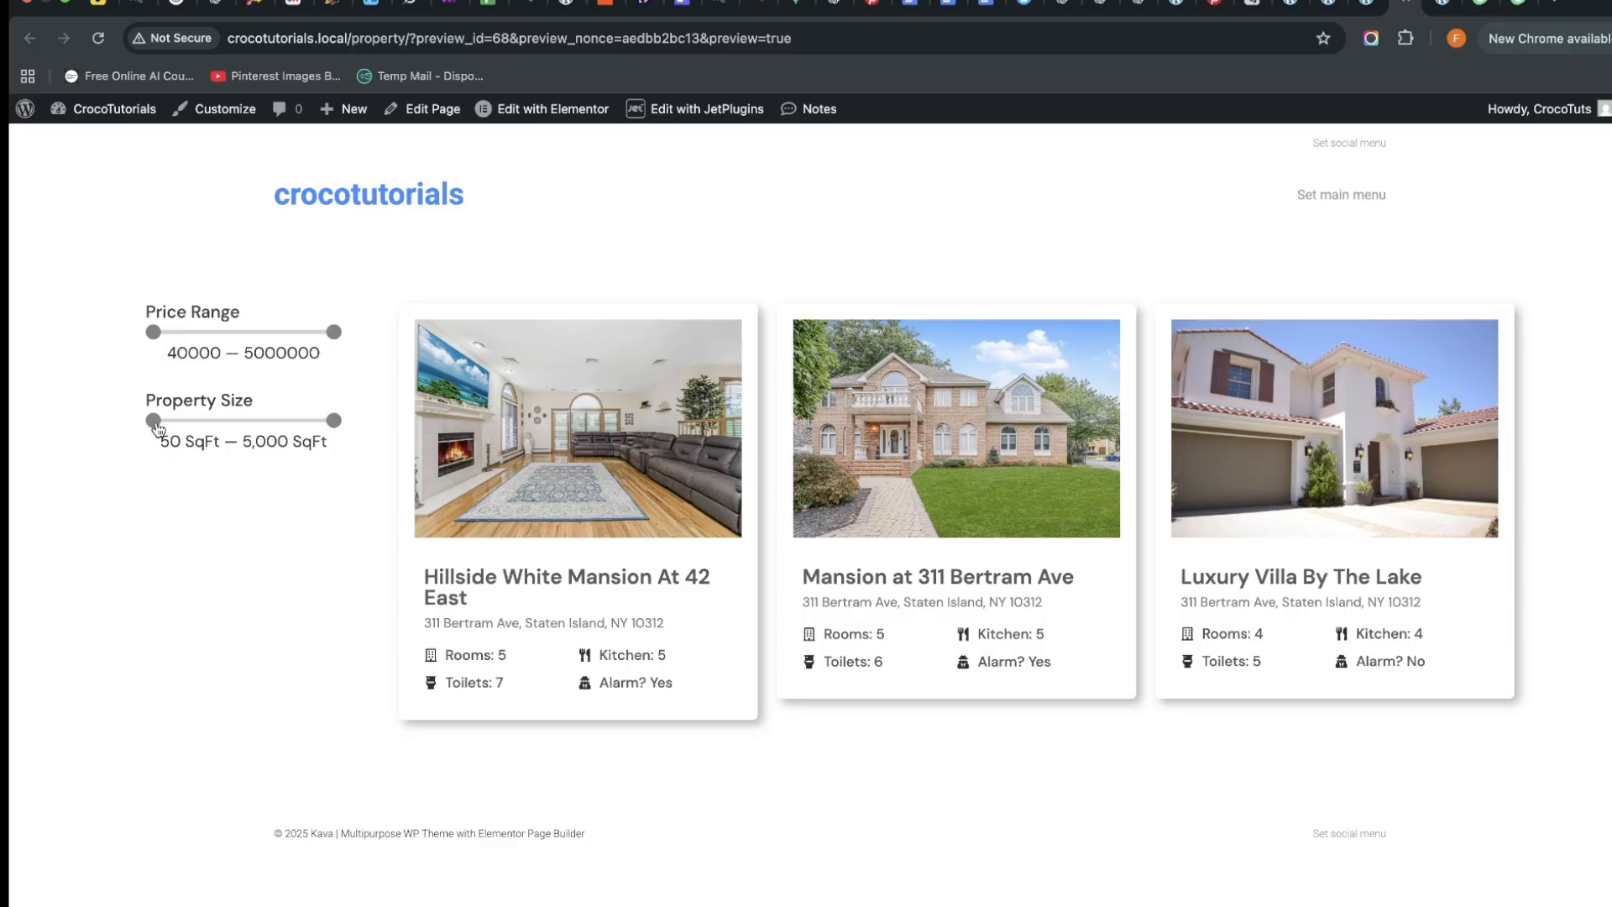
pyautogui.moveTo(157, 429); pyautogui.dragTo(195, 421)
# Examine the Number of Rooms meta field on the property's edit page
pyautogui.click(1304, 21)
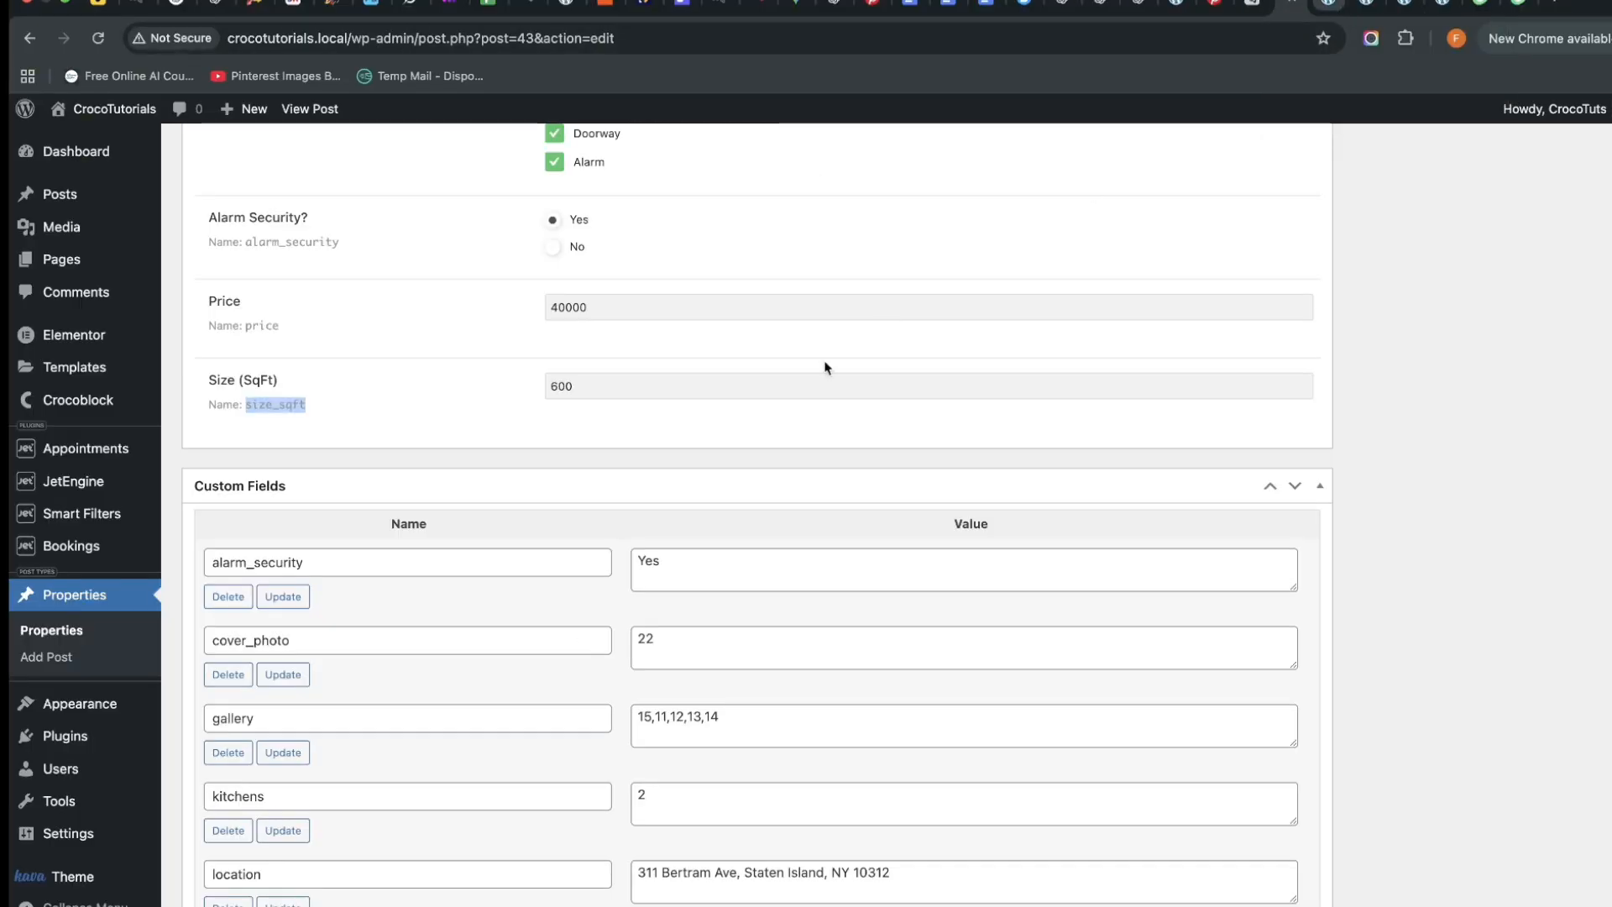
pyautogui.scroll(3, 824, 363)
pyautogui.scroll(7, 639, 410)
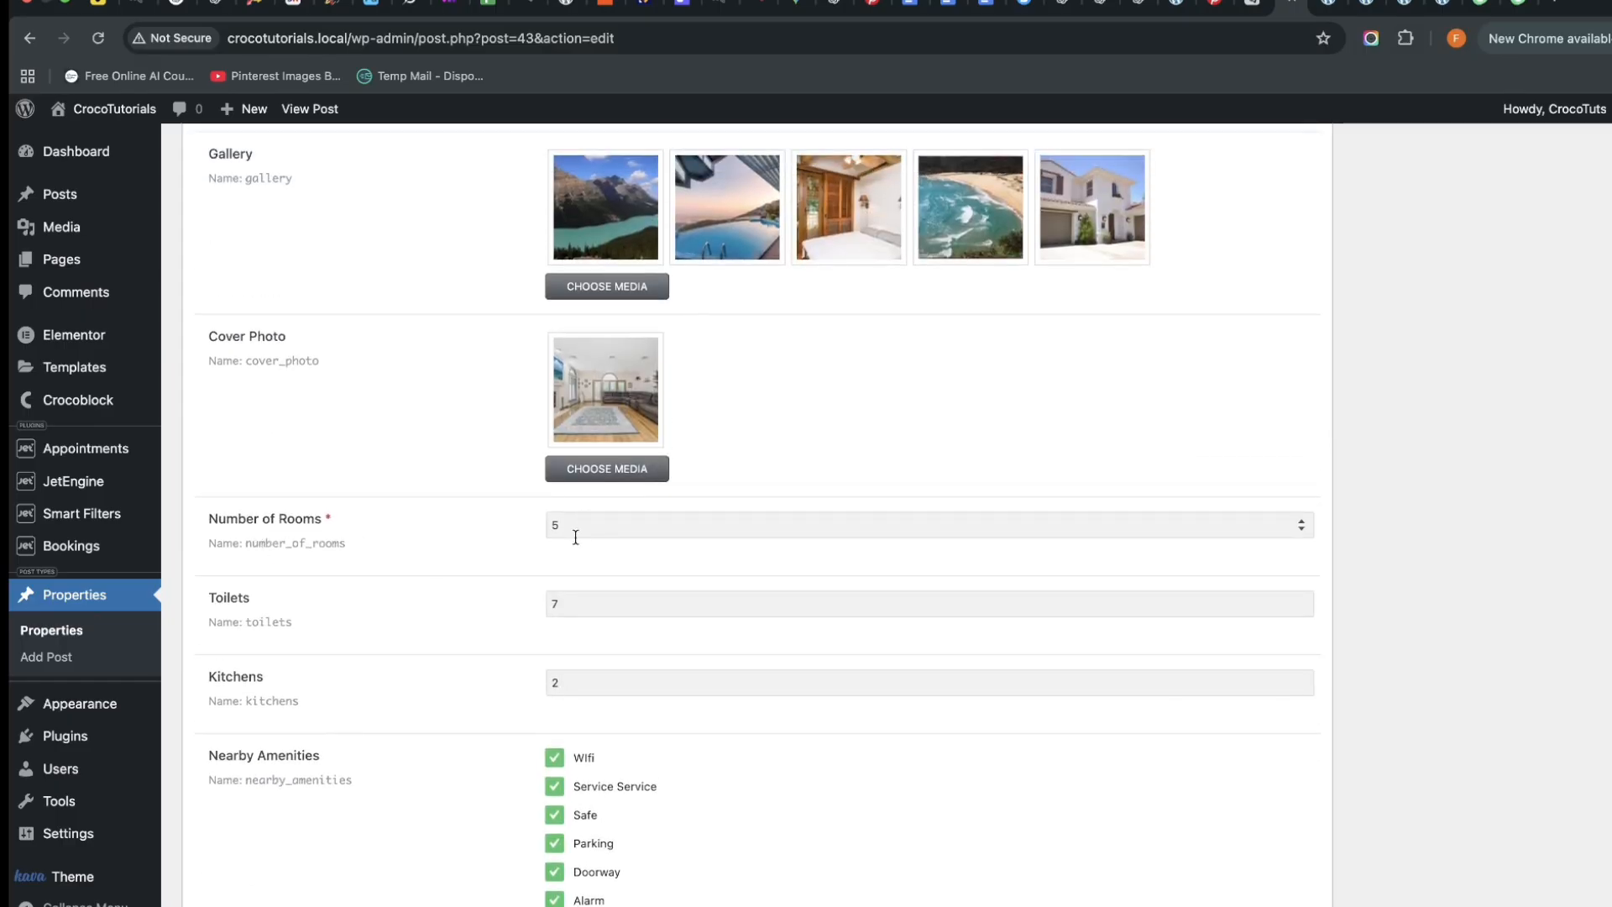
pyautogui.click(607, 525)
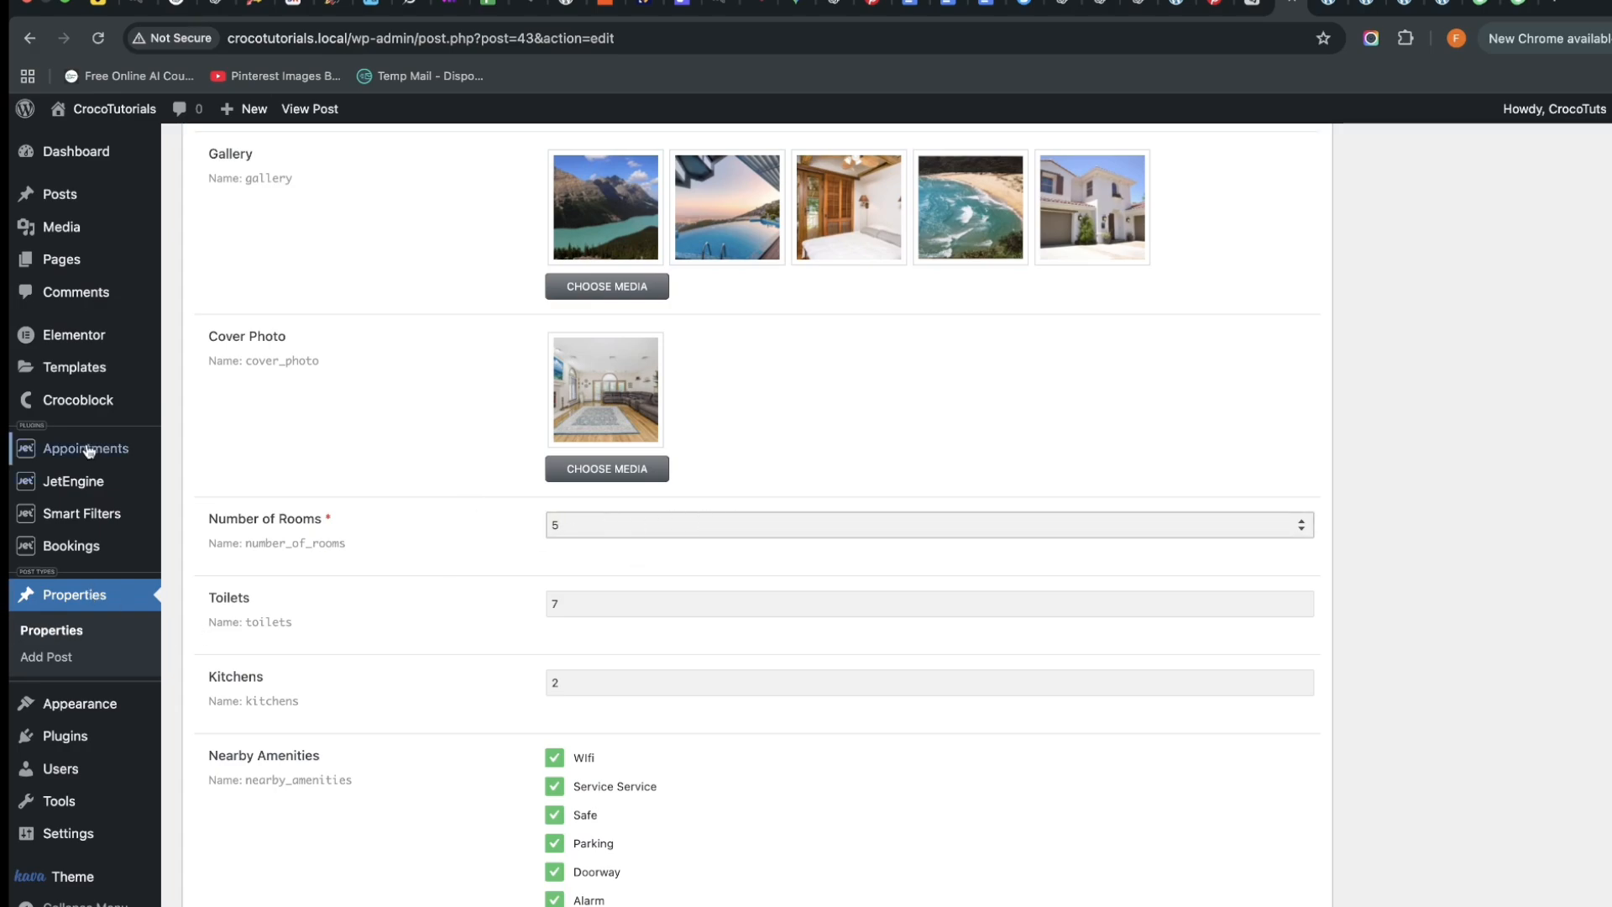
# Open the Properties post type for editing in JetEngine and expand its Number of Rooms meta field
pyautogui.moveTo(89, 477)
pyautogui.click(228, 547)
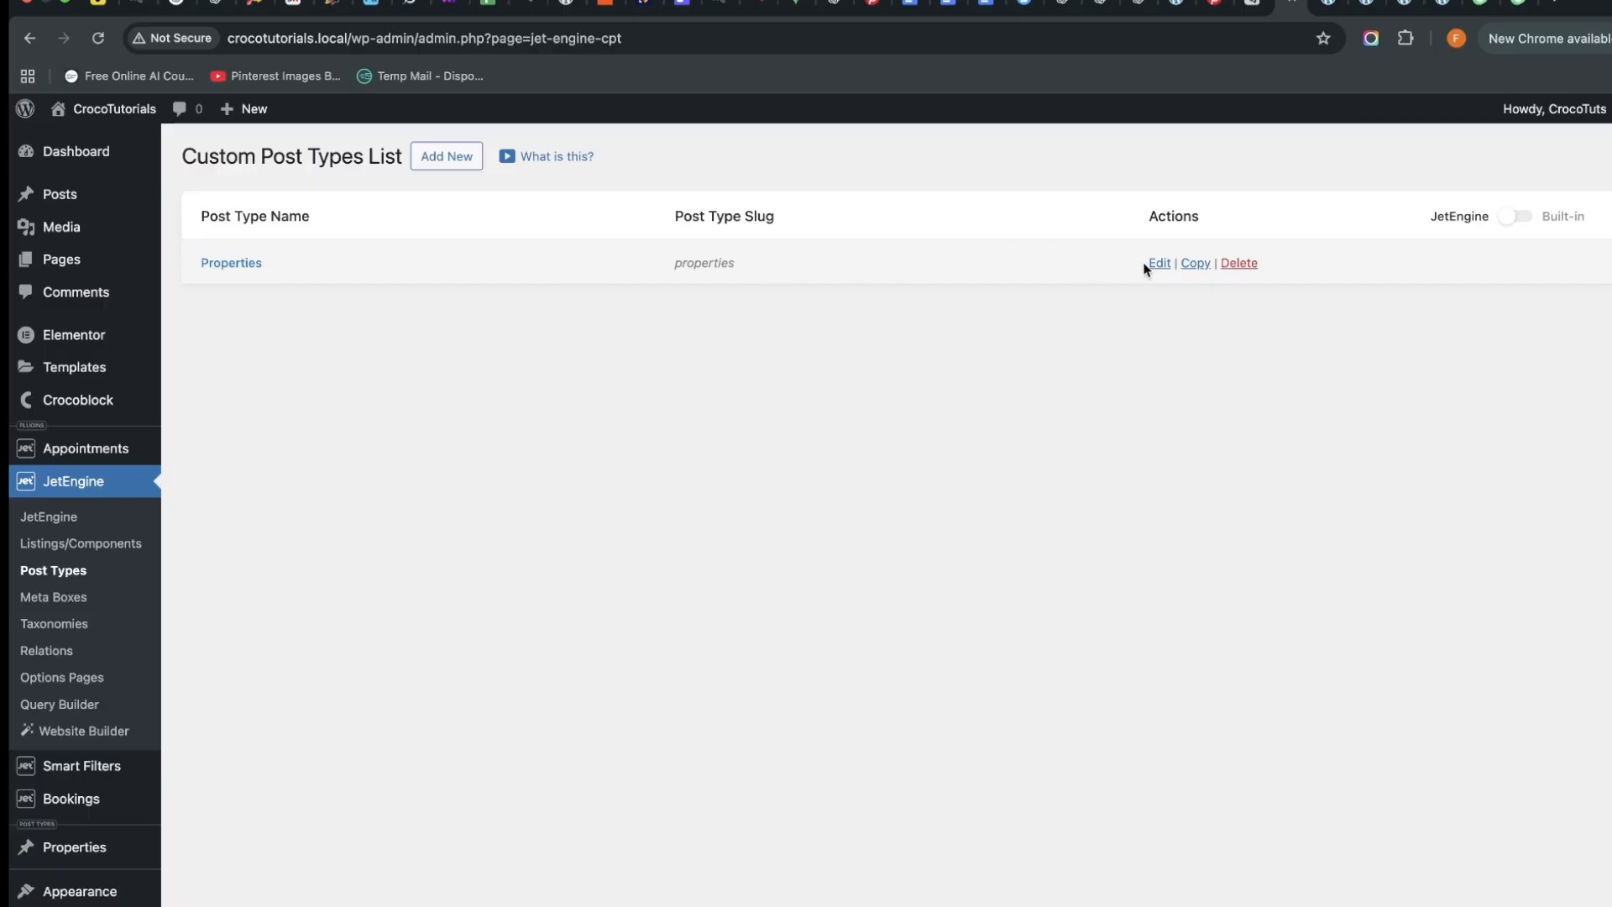
pyautogui.click(1157, 263)
pyautogui.scroll(-8, 443, 562)
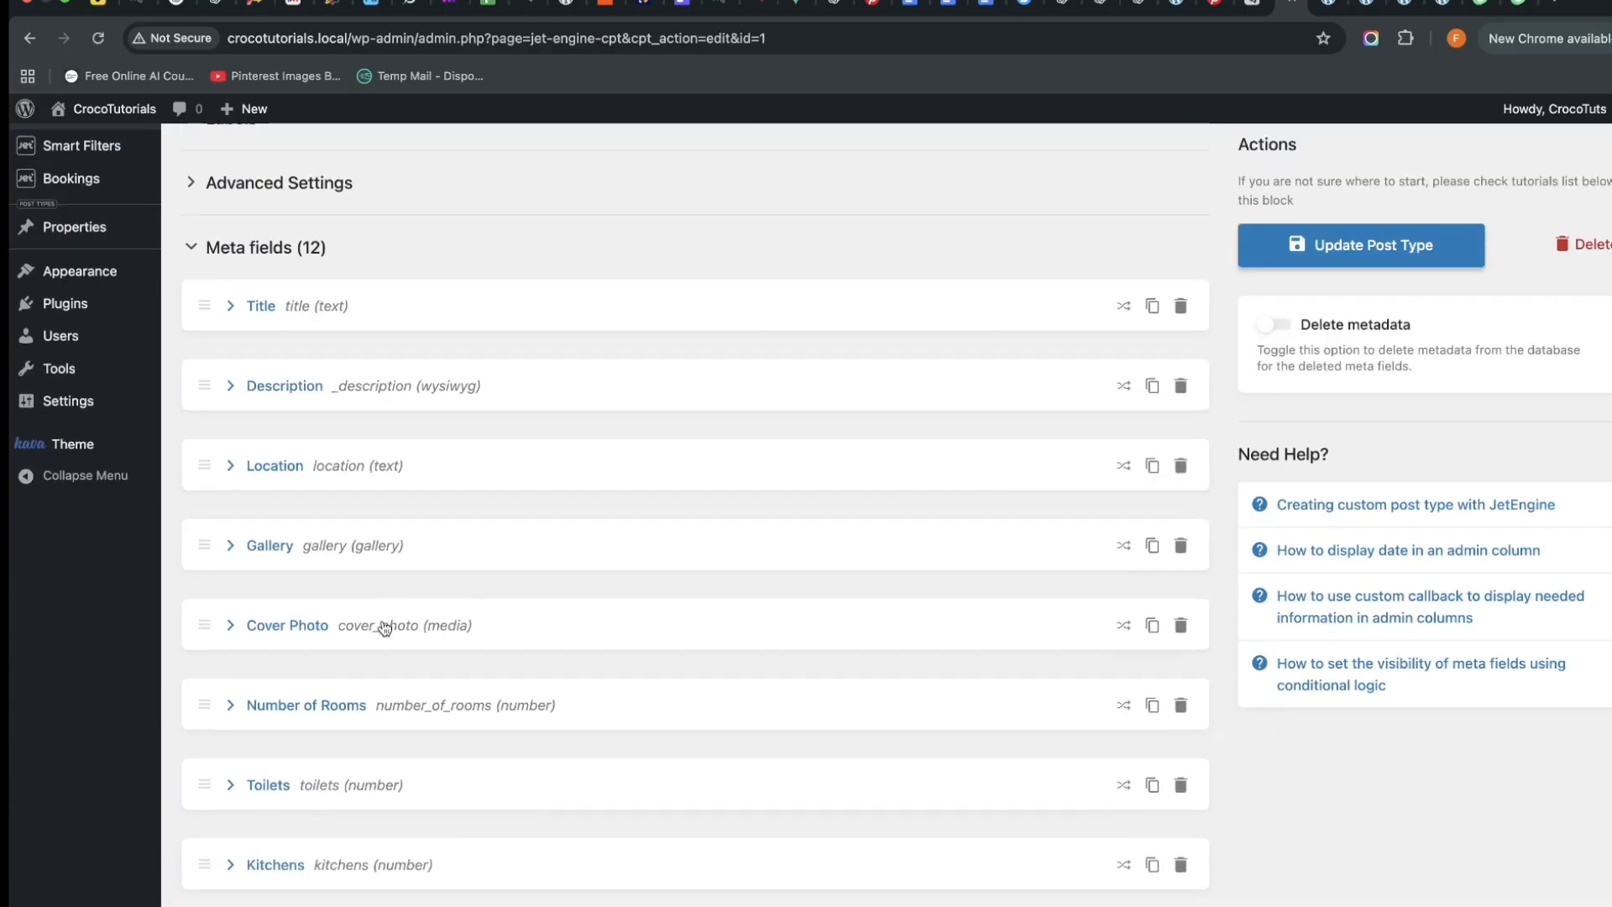
pyautogui.scroll(-4, 384, 628)
pyautogui.click(230, 397)
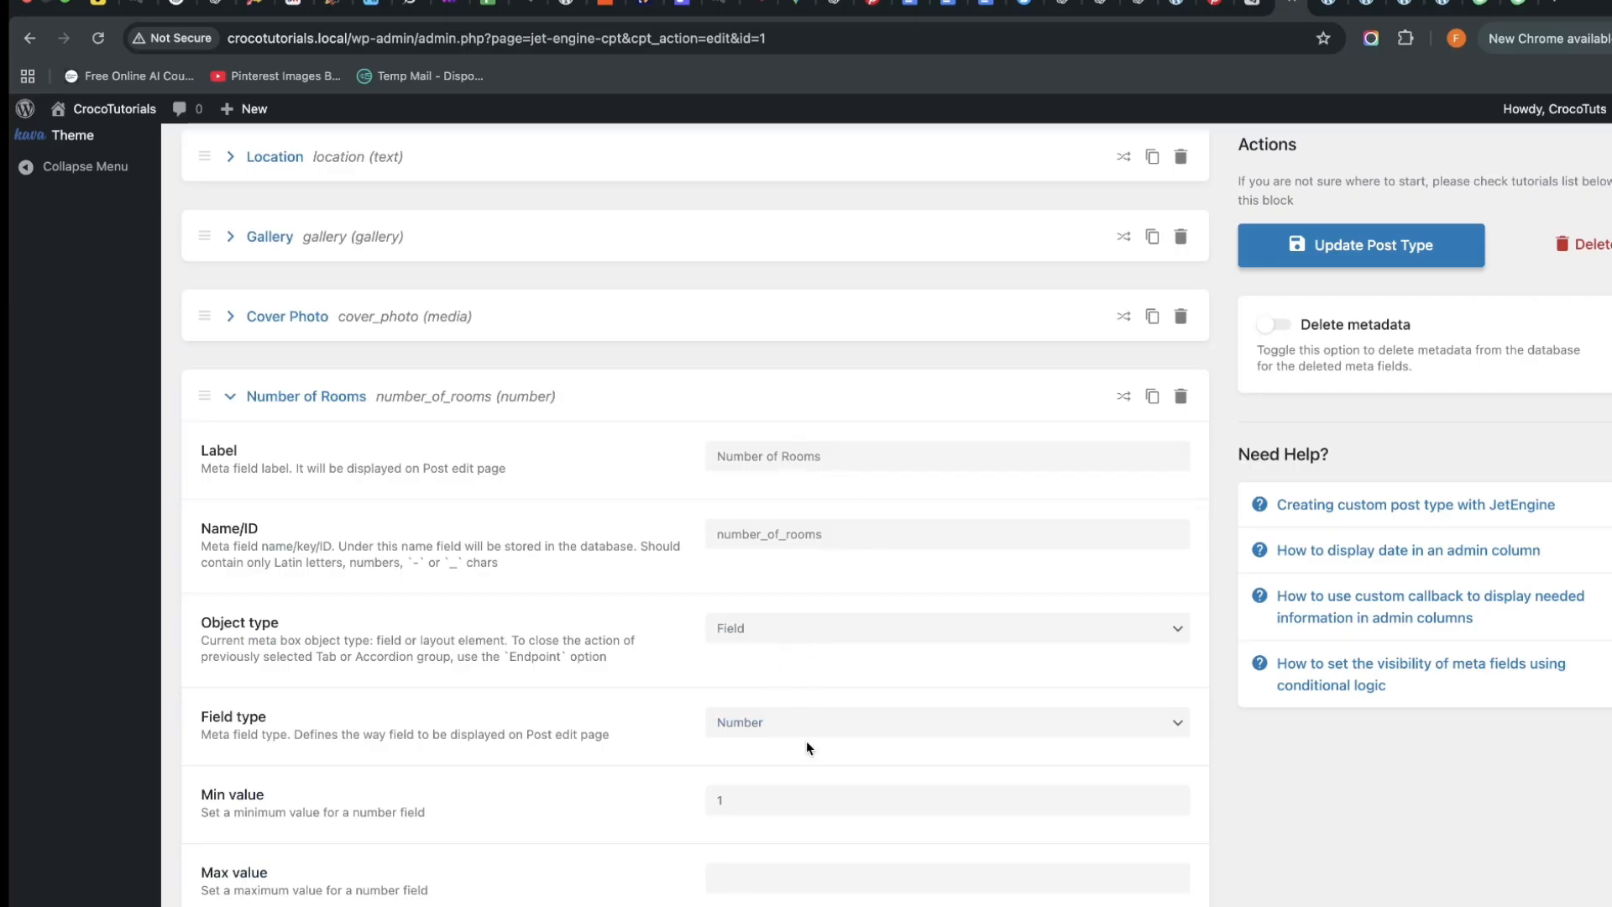
# Examine the Number of Rooms field's settings, including its name, field type, value limits and required option
pyautogui.scroll(10, 348, 627)
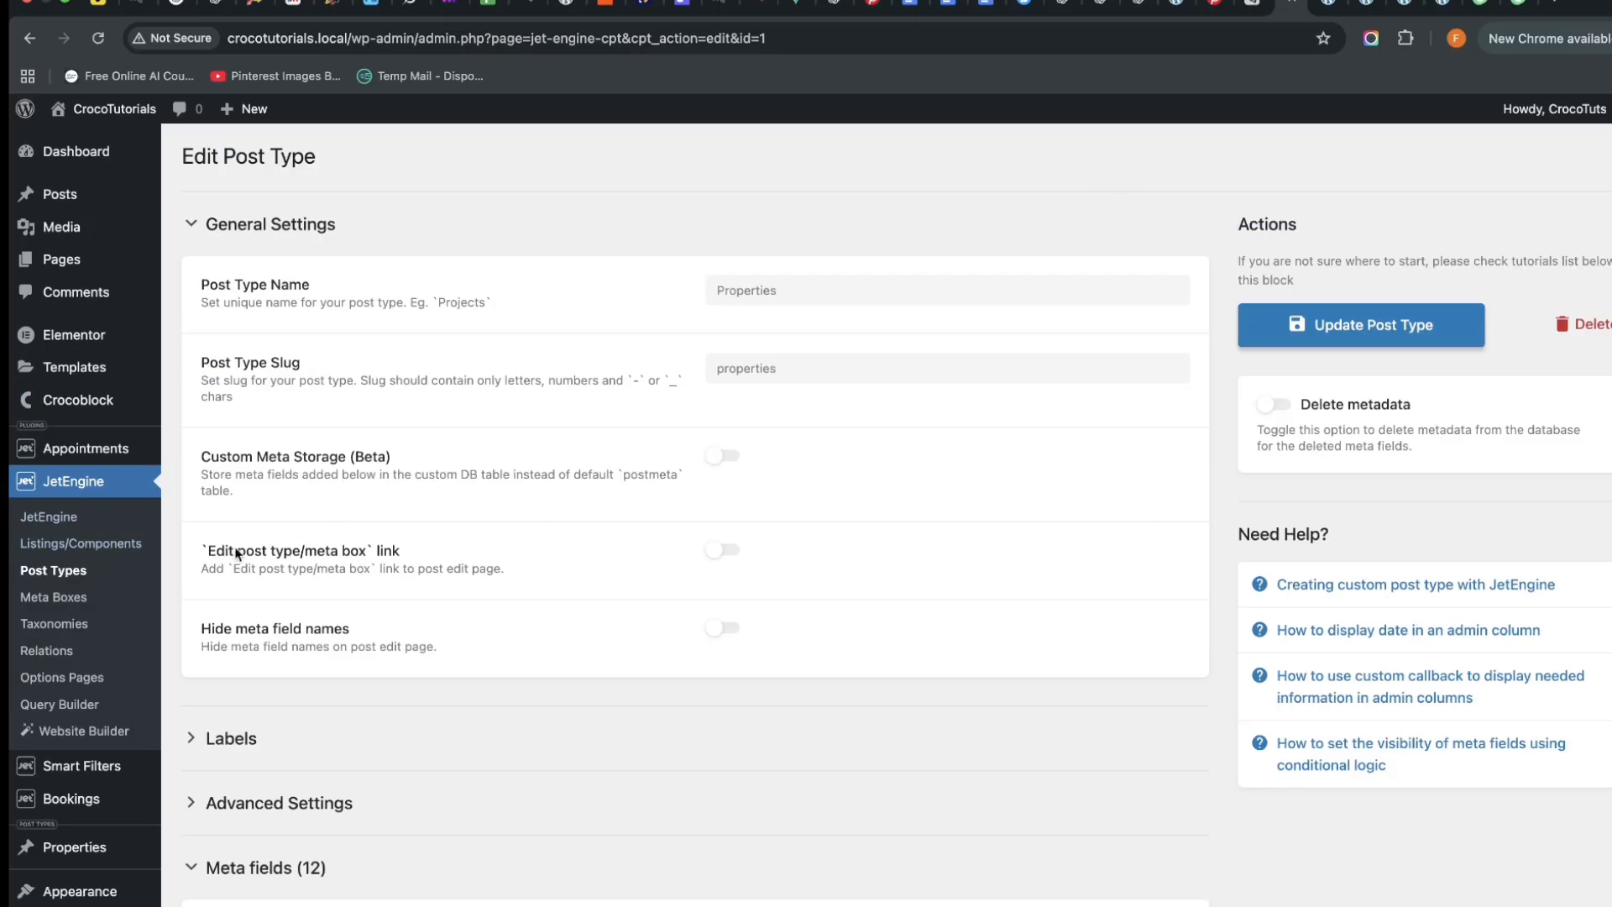
pyautogui.scroll(-10, 702, 852)
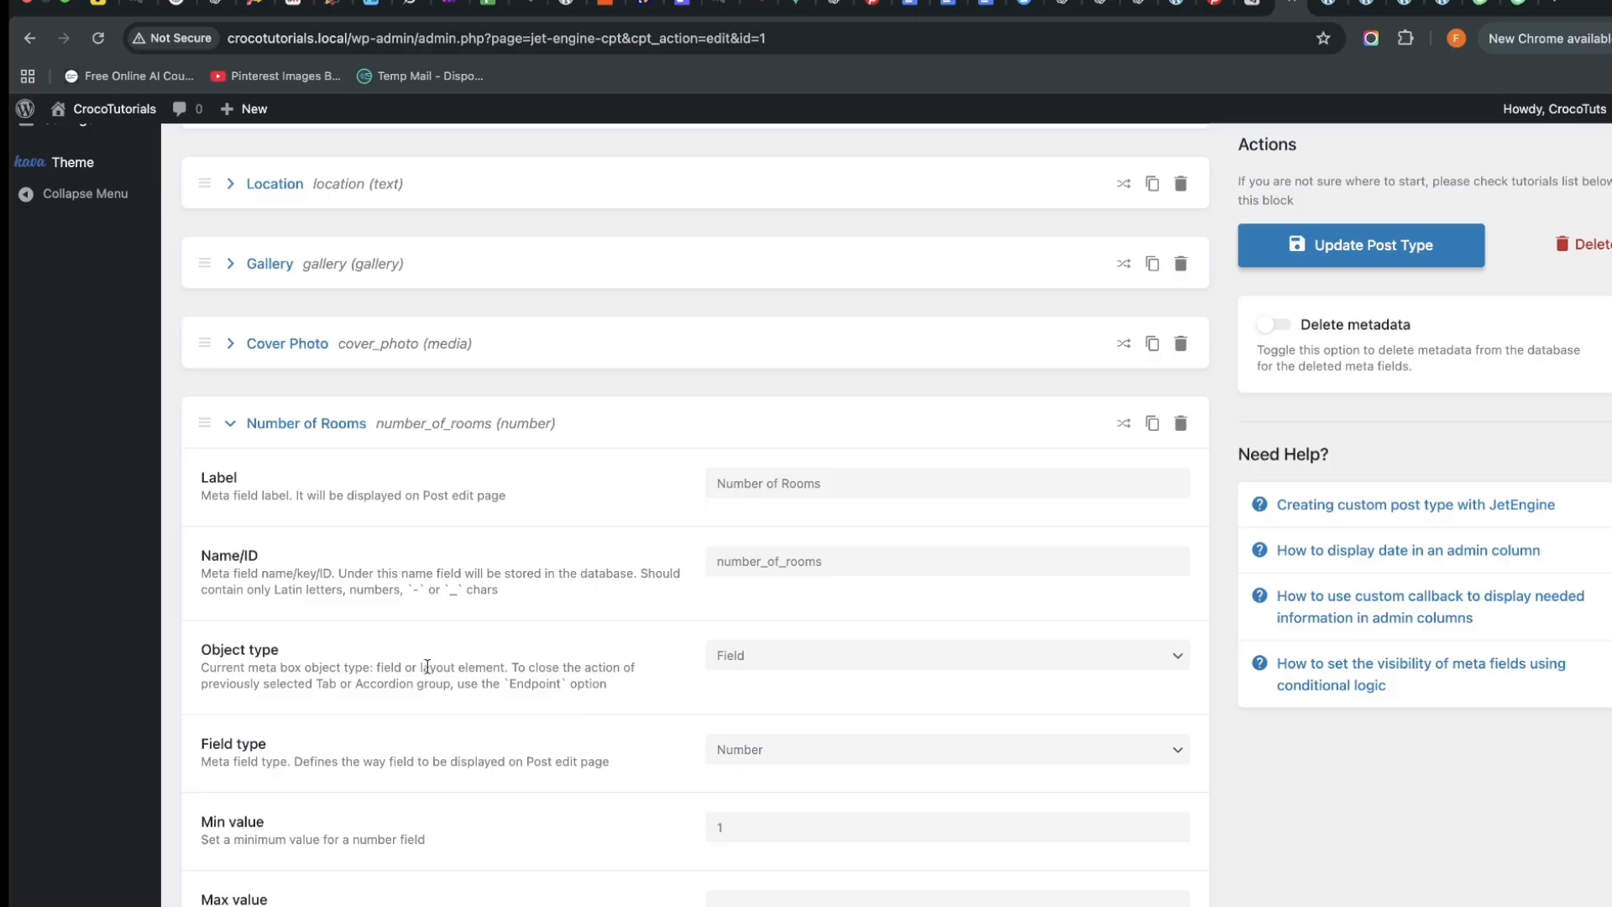
pyautogui.scroll(7, 428, 666)
pyautogui.scroll(-17, 450, 597)
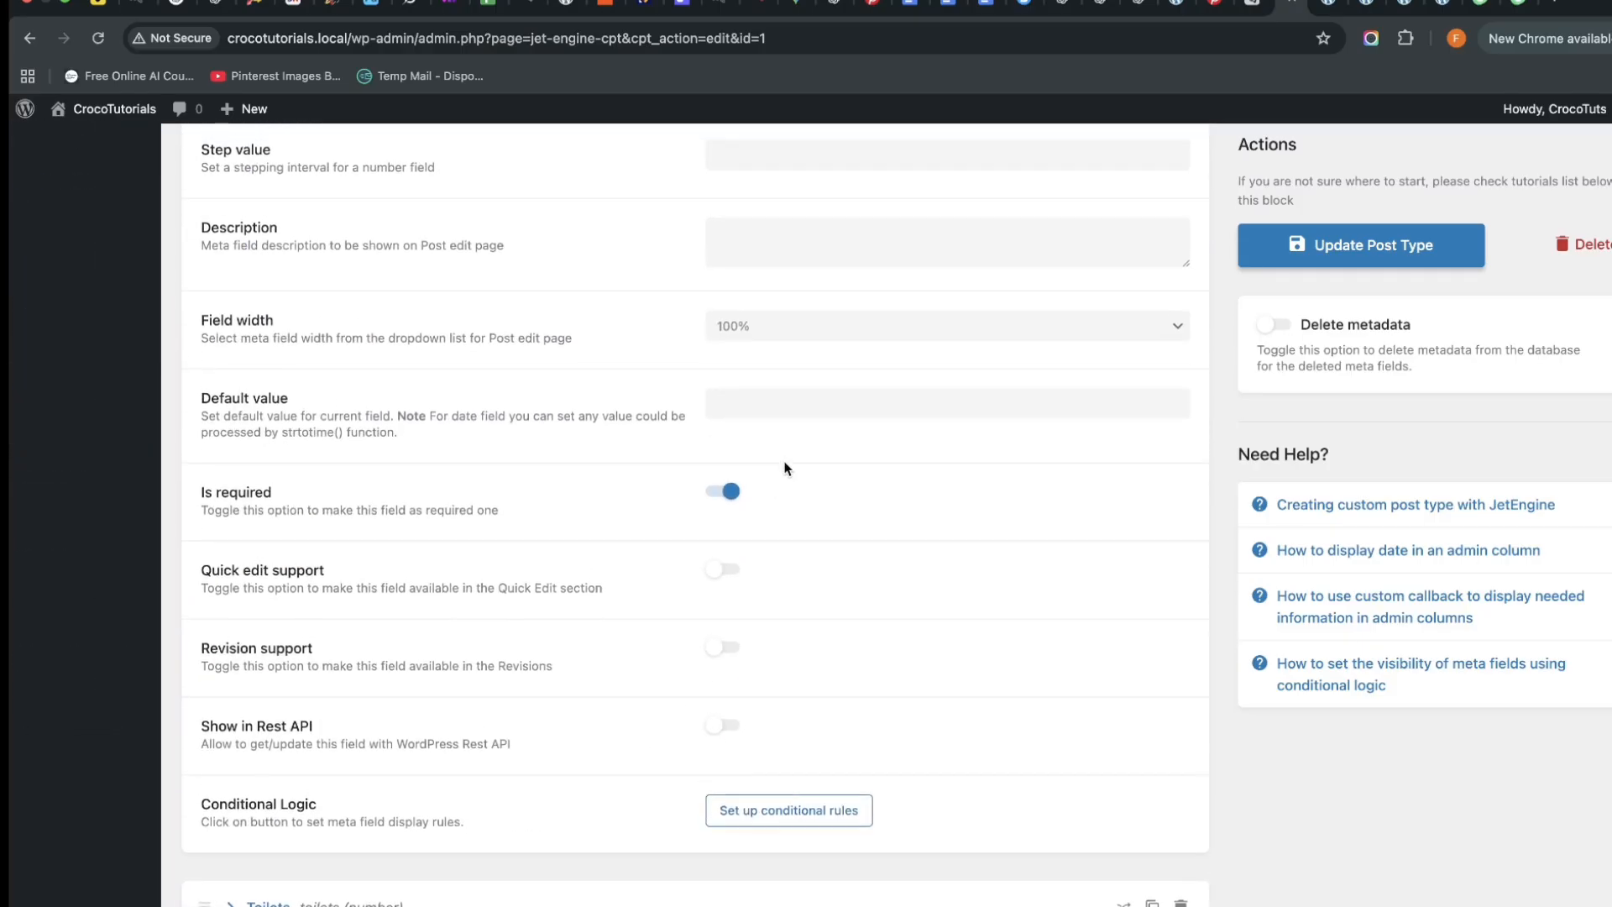
pyautogui.scroll(7, 839, 420)
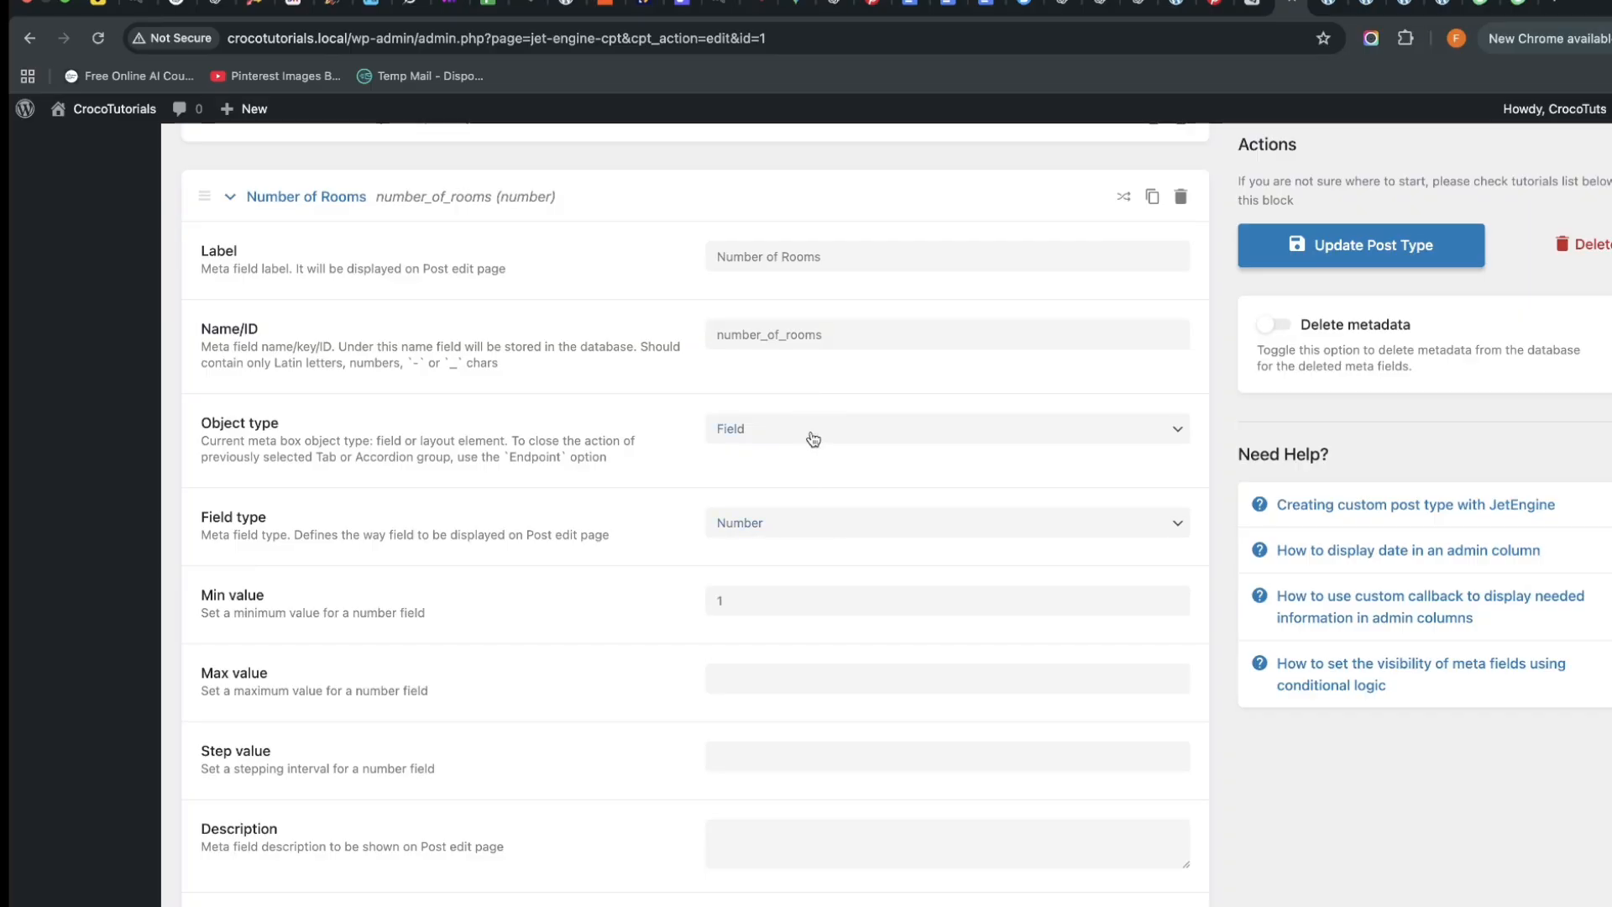
# Change the Number of Rooms meta field's type to Select and add an option with value and label 1
pyautogui.click(793, 527)
pyautogui.click(793, 495)
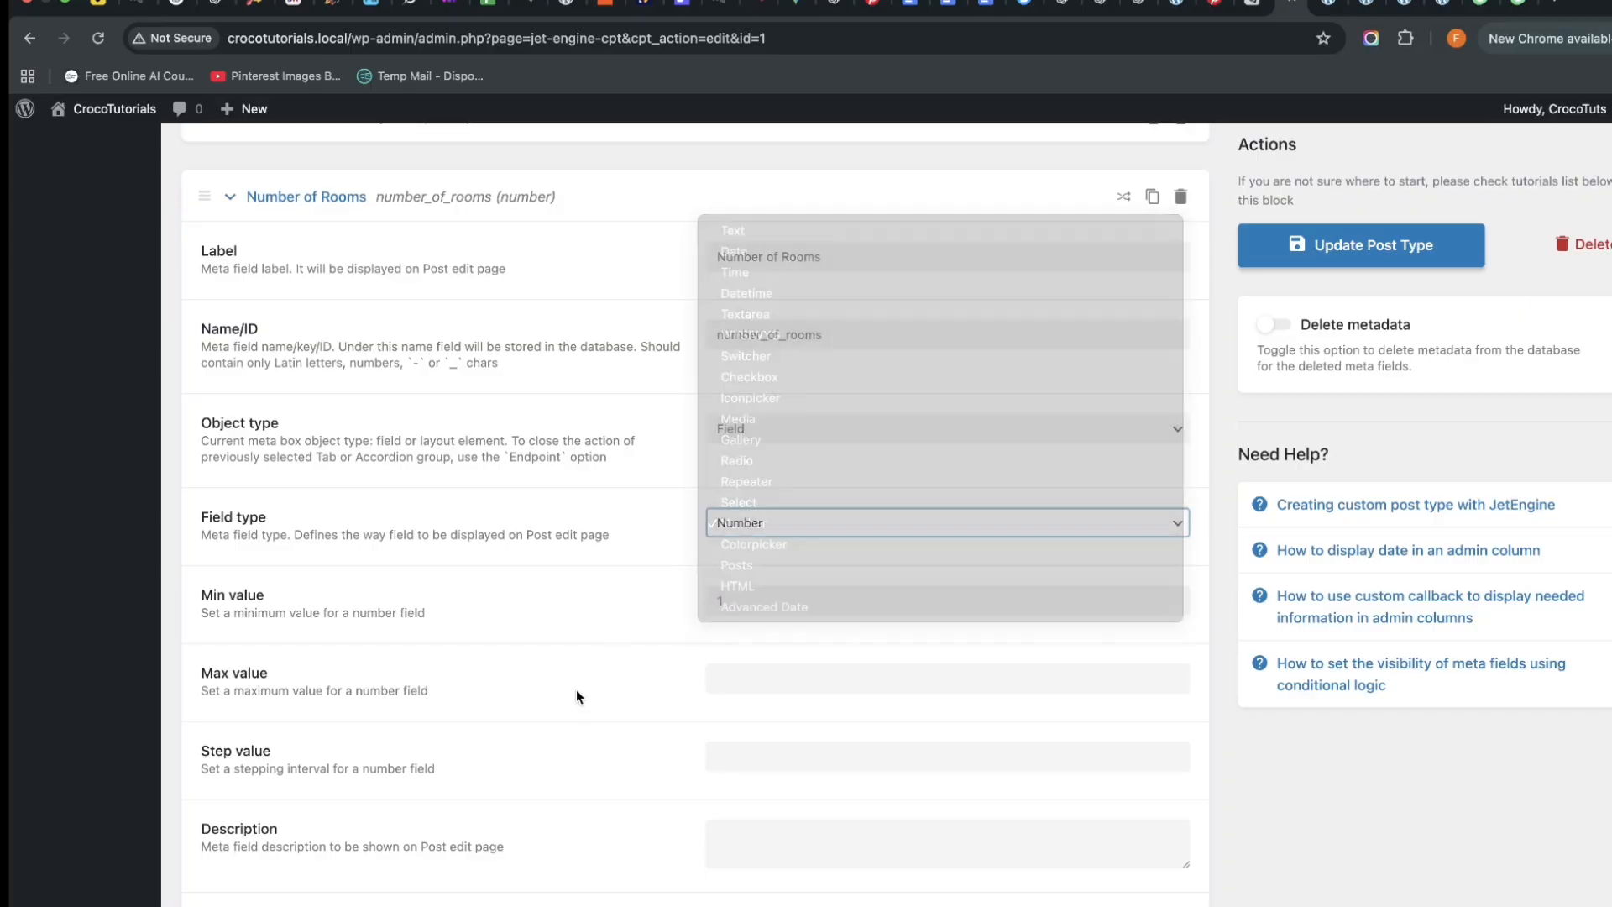
pyautogui.scroll(-3, 682, 667)
pyautogui.click(292, 533)
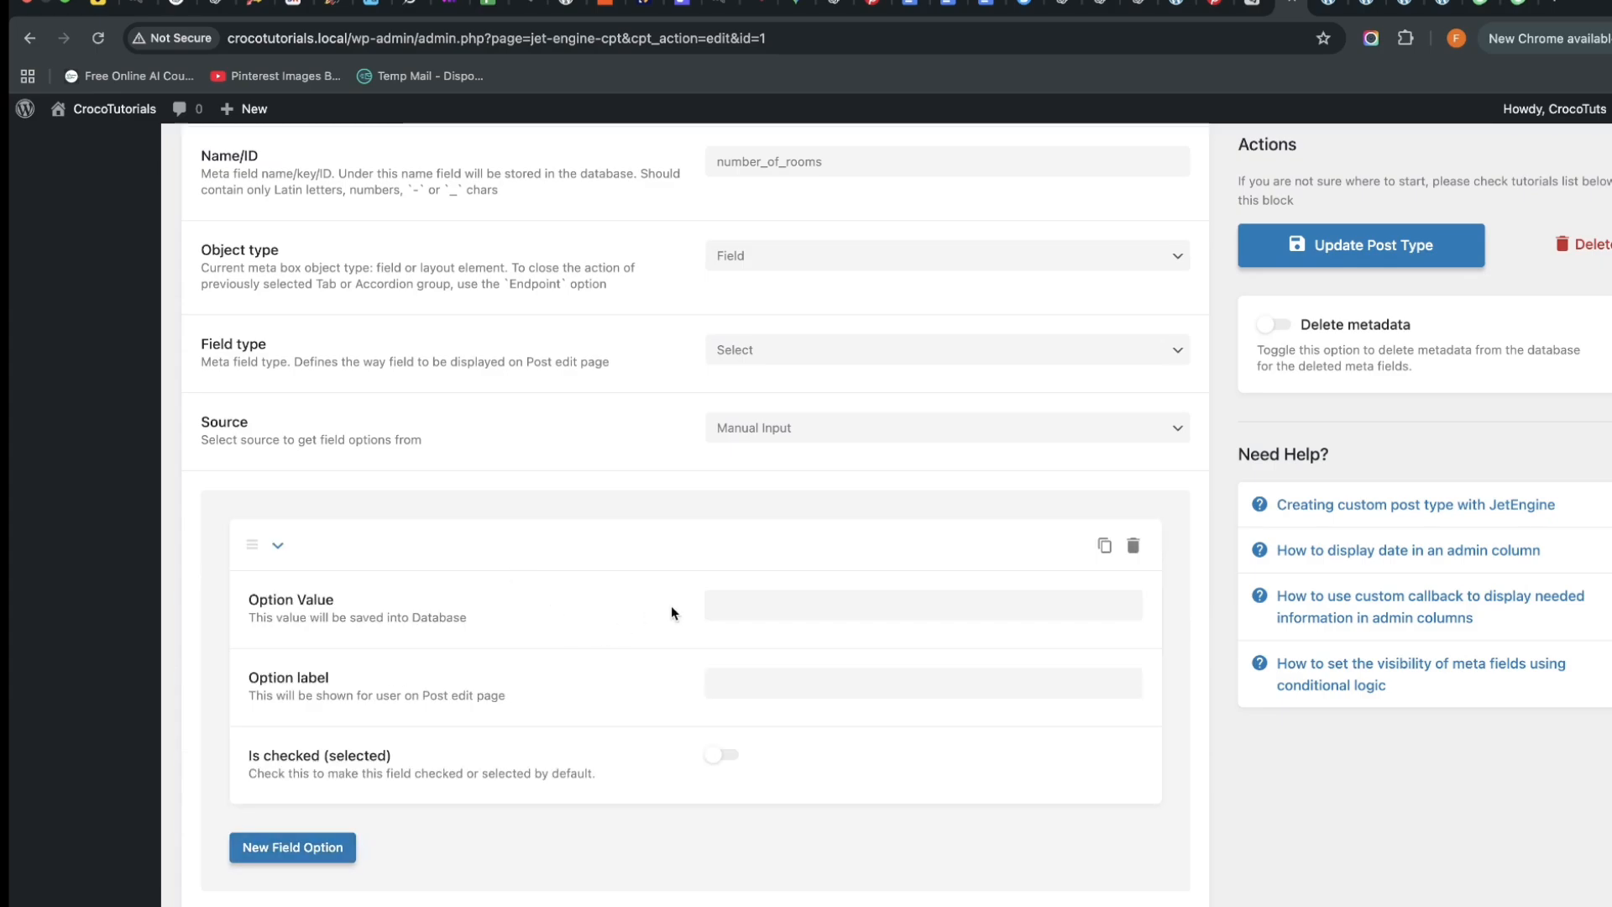
pyautogui.click(733, 606)
pyautogui.write('1')
pyautogui.click(720, 681)
pyautogui.write('1')
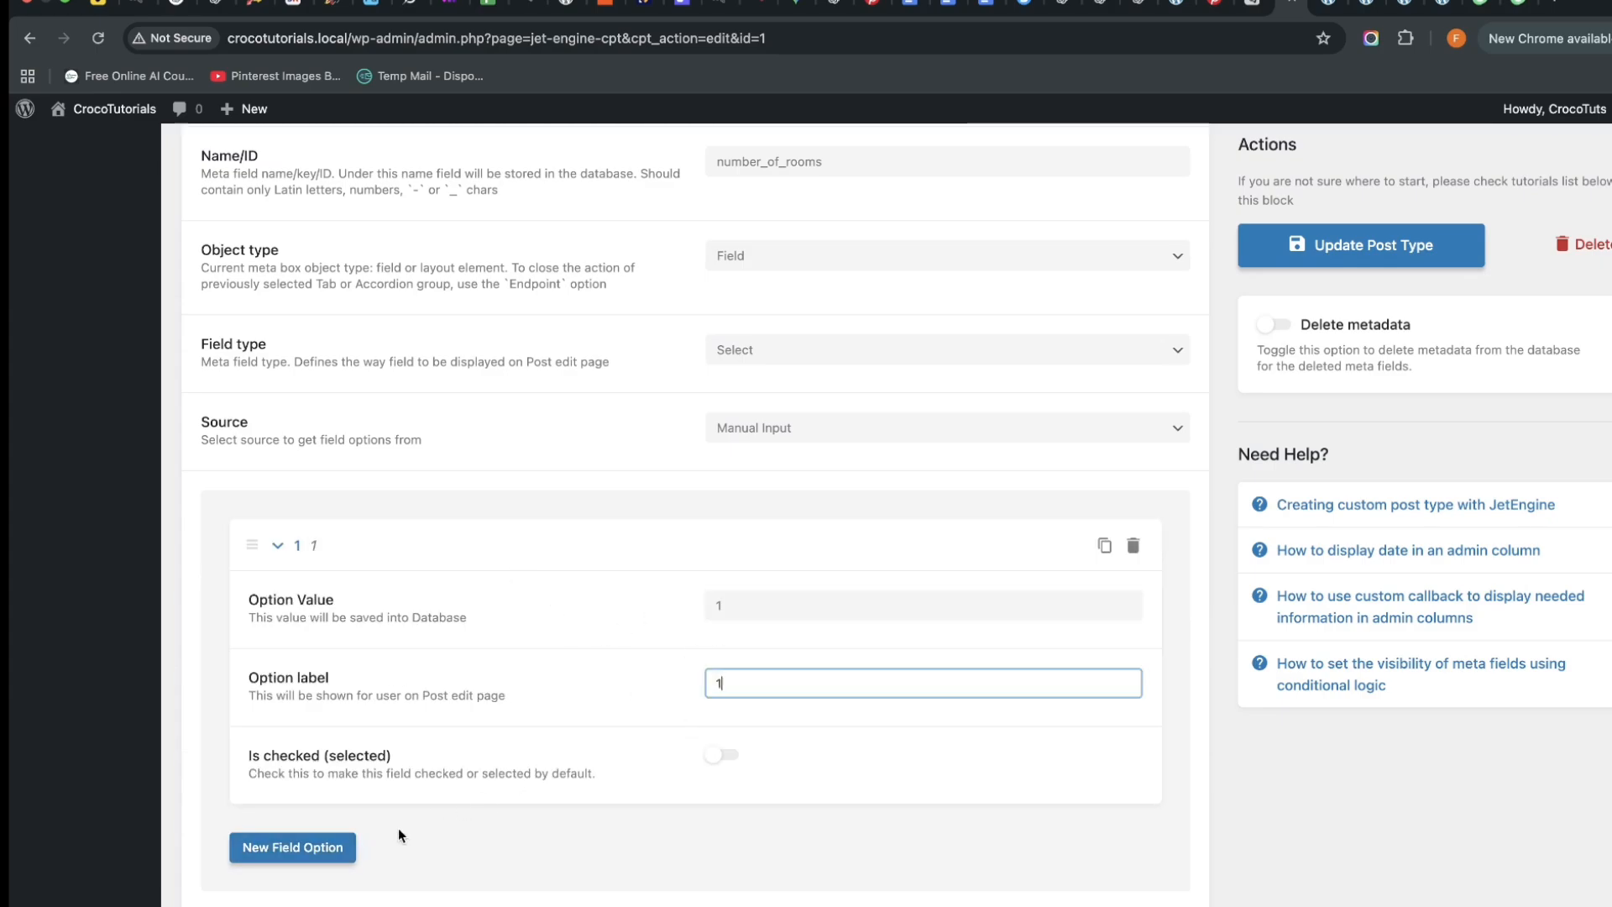
# Add a second option to the Number of Rooms field with value and label 2
pyautogui.click(319, 847)
pyautogui.scroll(-4, 585, 837)
pyautogui.click(760, 574)
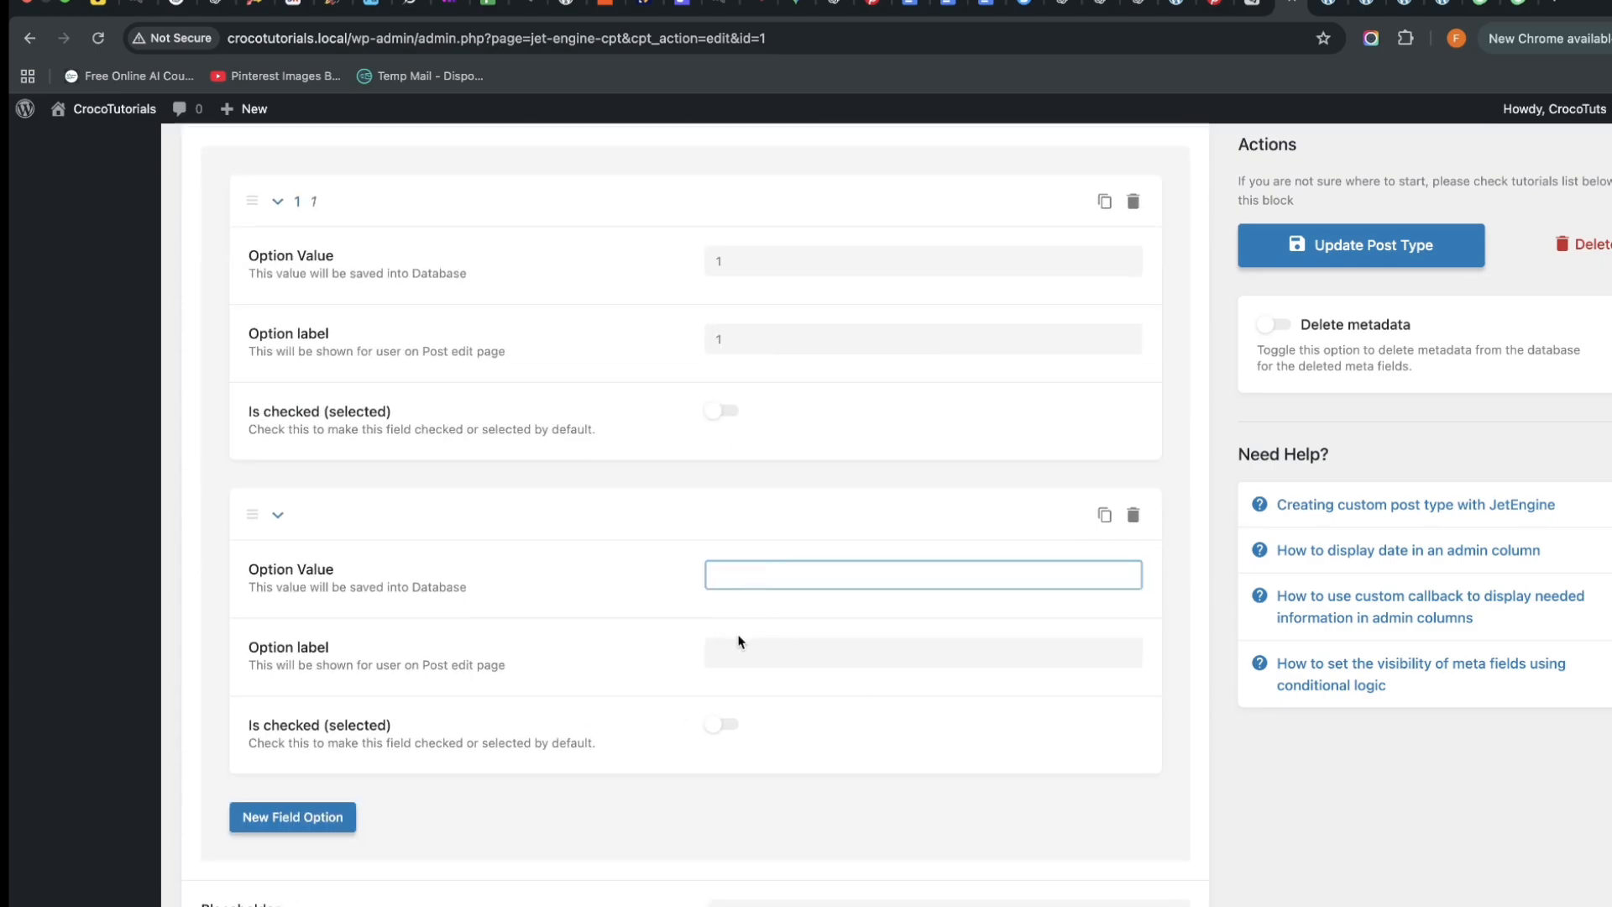
pyautogui.write('2')
pyautogui.click(732, 660)
pyautogui.write('2')
# Add a third option to the Number of Rooms field with value and label 3
pyautogui.click(288, 817)
pyautogui.scroll(-1, 779, 728)
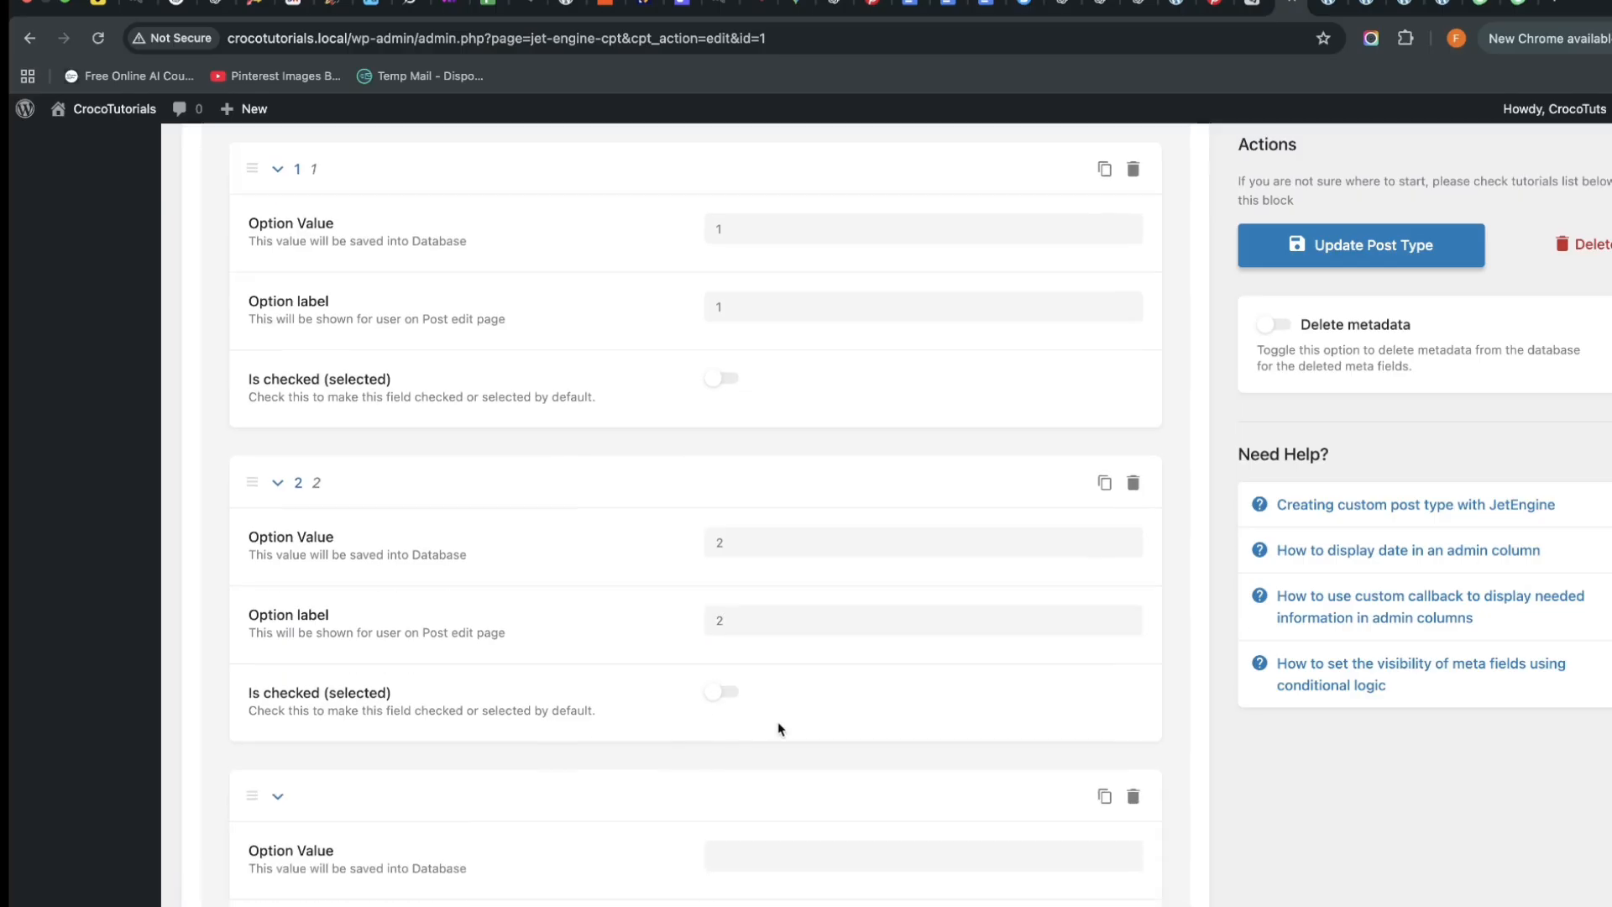
pyautogui.scroll(-3, 779, 729)
pyautogui.click(799, 597)
pyautogui.write('3')
pyautogui.click(779, 676)
pyautogui.write('3')
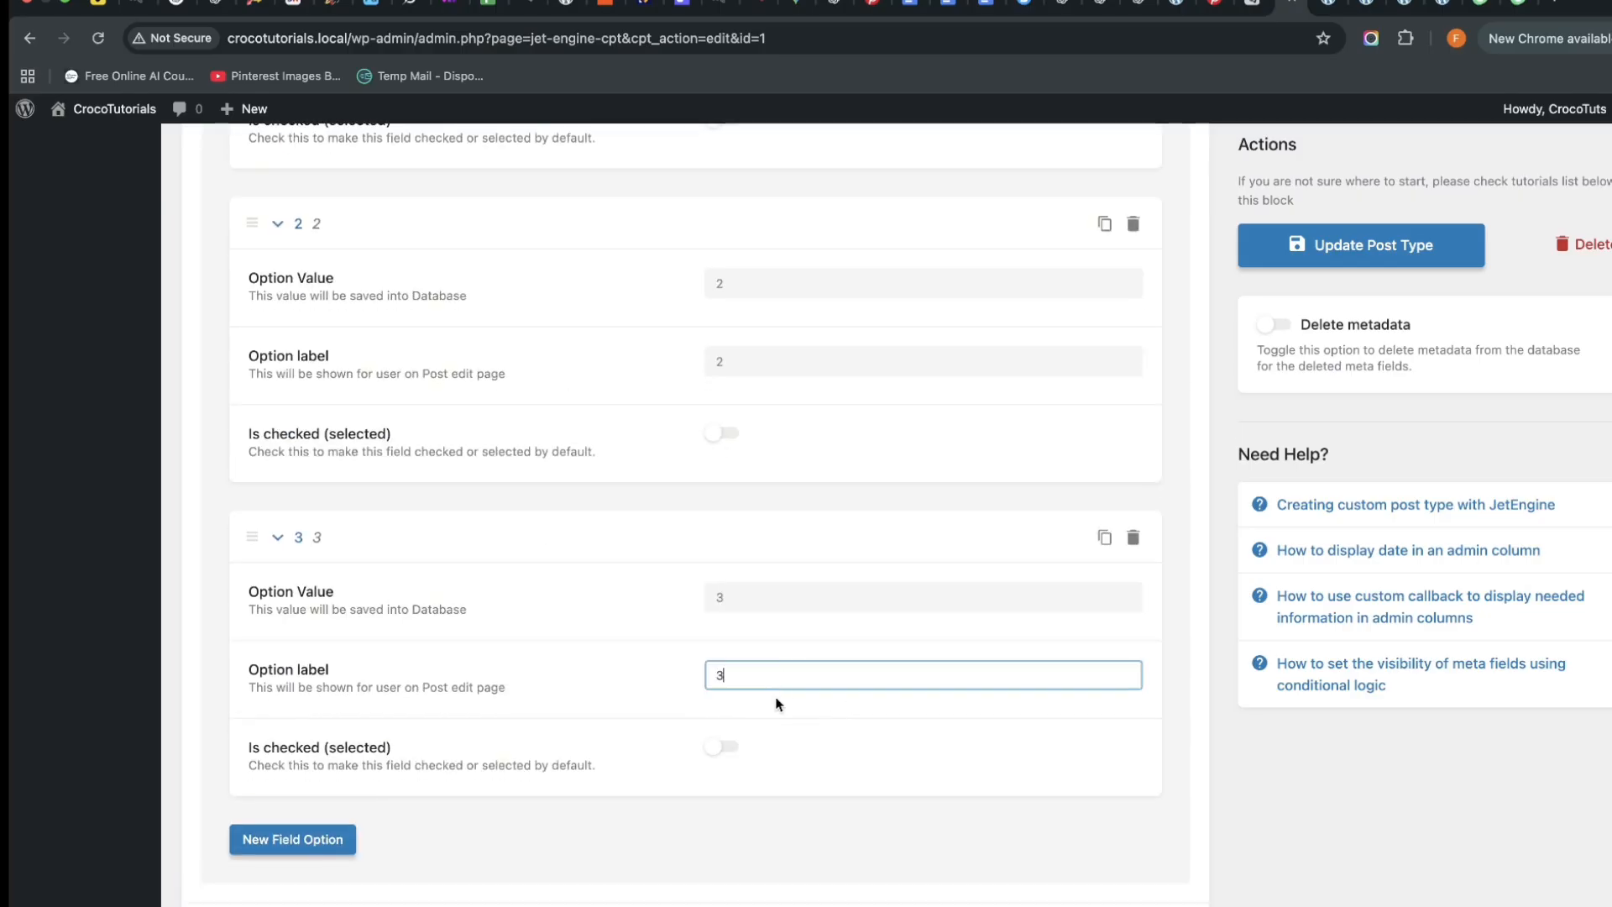
# Add a fourth option to the Number of Rooms field with value and label 4
pyautogui.click(351, 840)
pyautogui.scroll(-6, 820, 594)
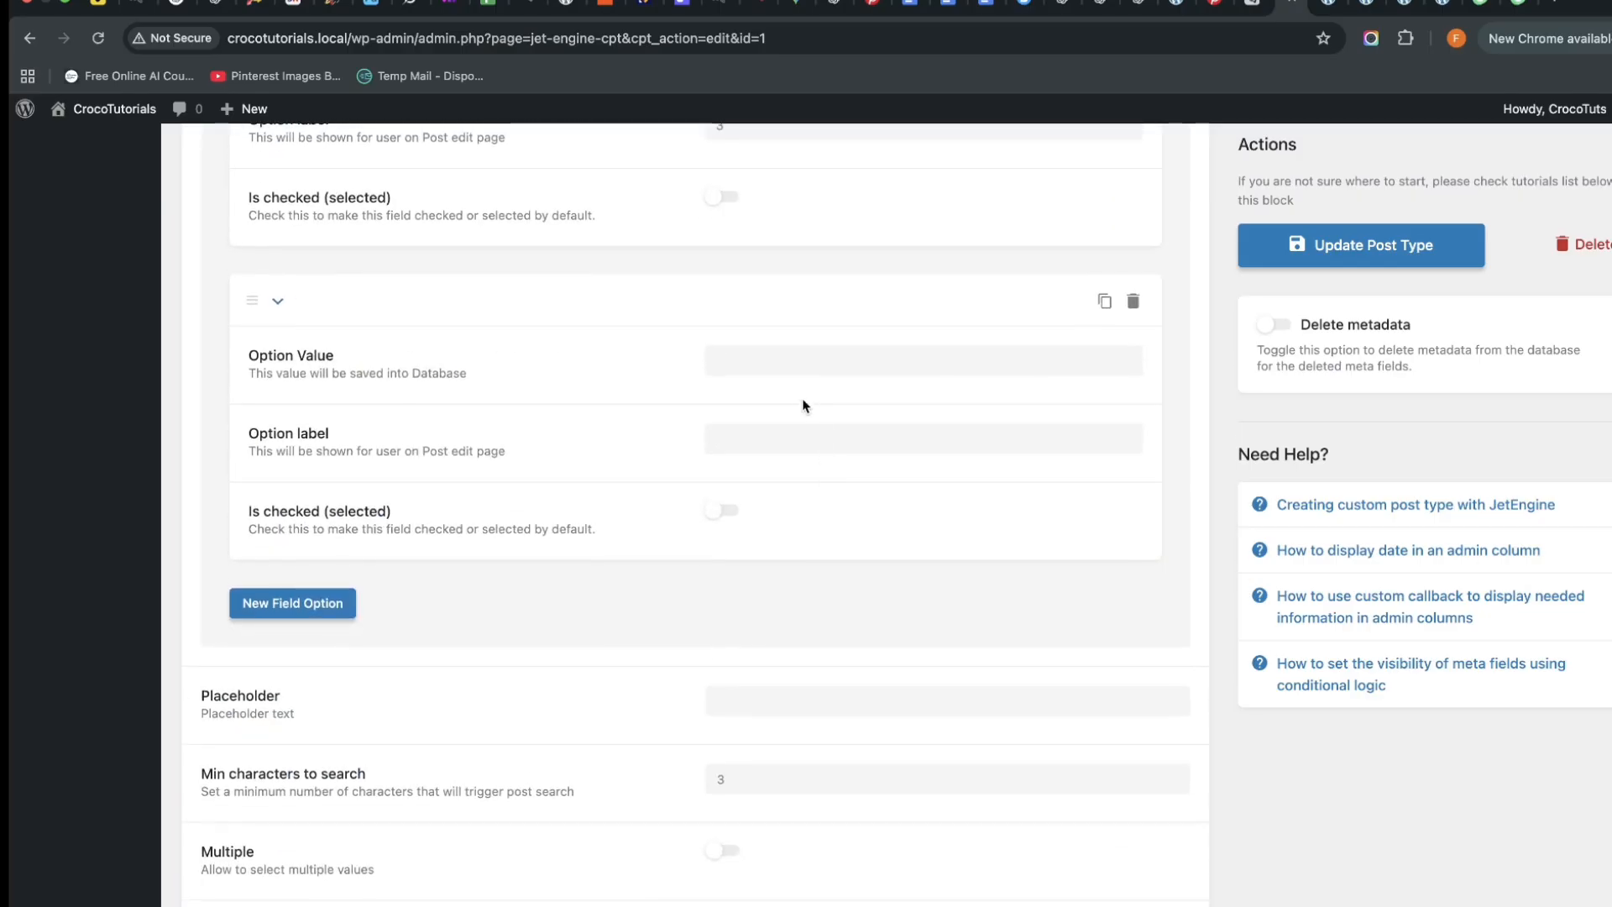
pyautogui.click(791, 361)
pyautogui.write('4')
pyautogui.click(806, 435)
pyautogui.write('4')
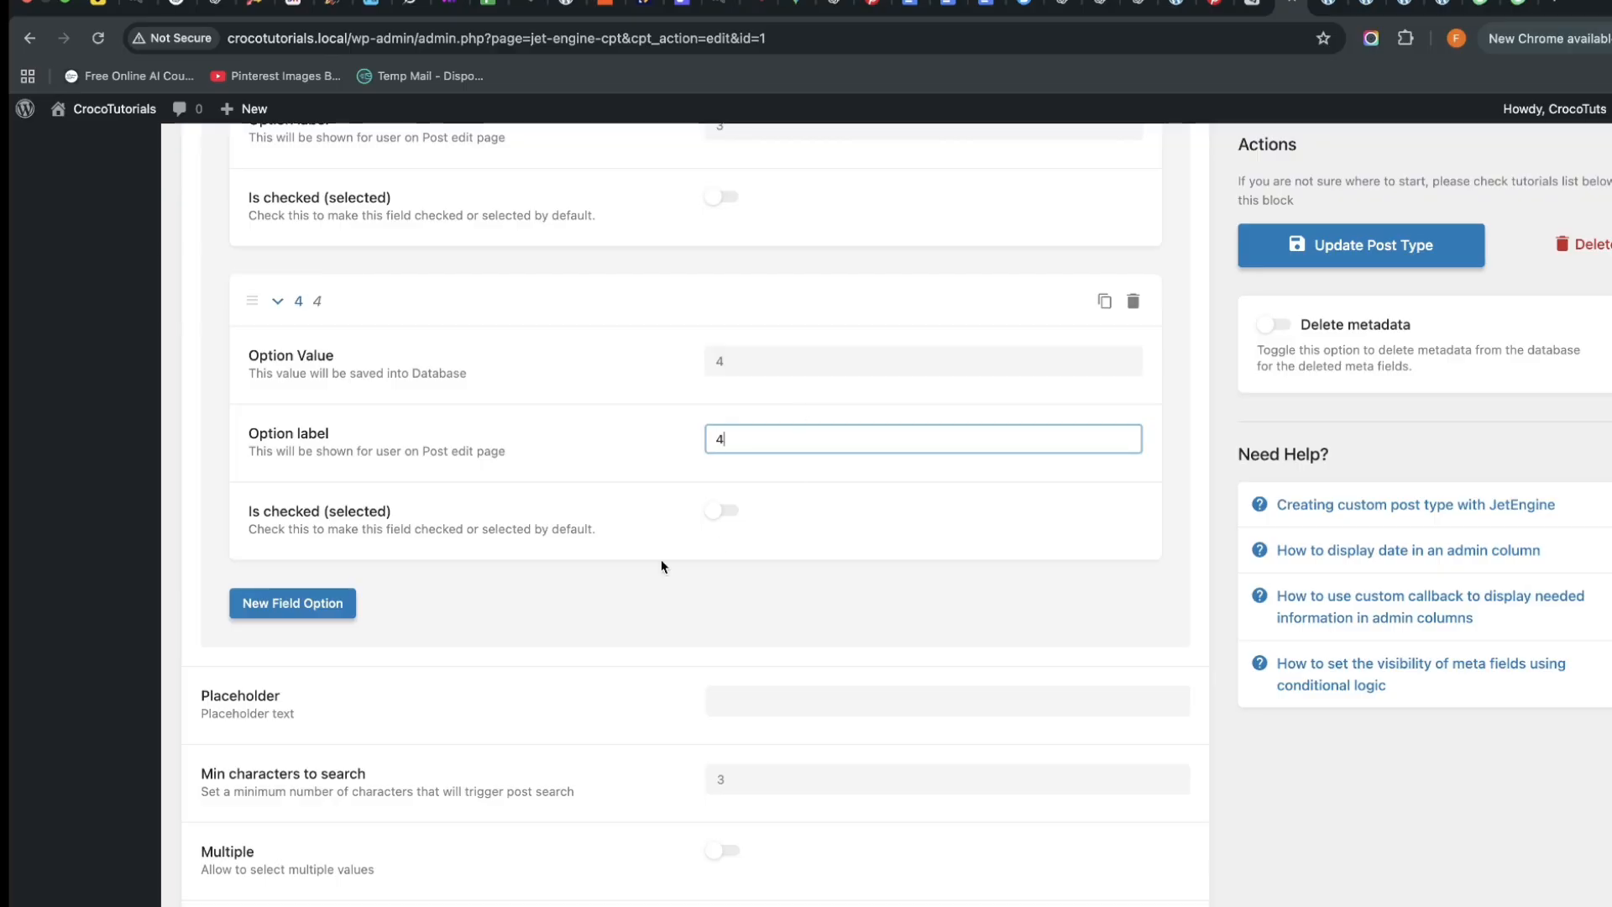
# Add a fifth option to the Number of Rooms field with value and label 5
pyautogui.click(294, 603)
pyautogui.scroll(-4, 709, 614)
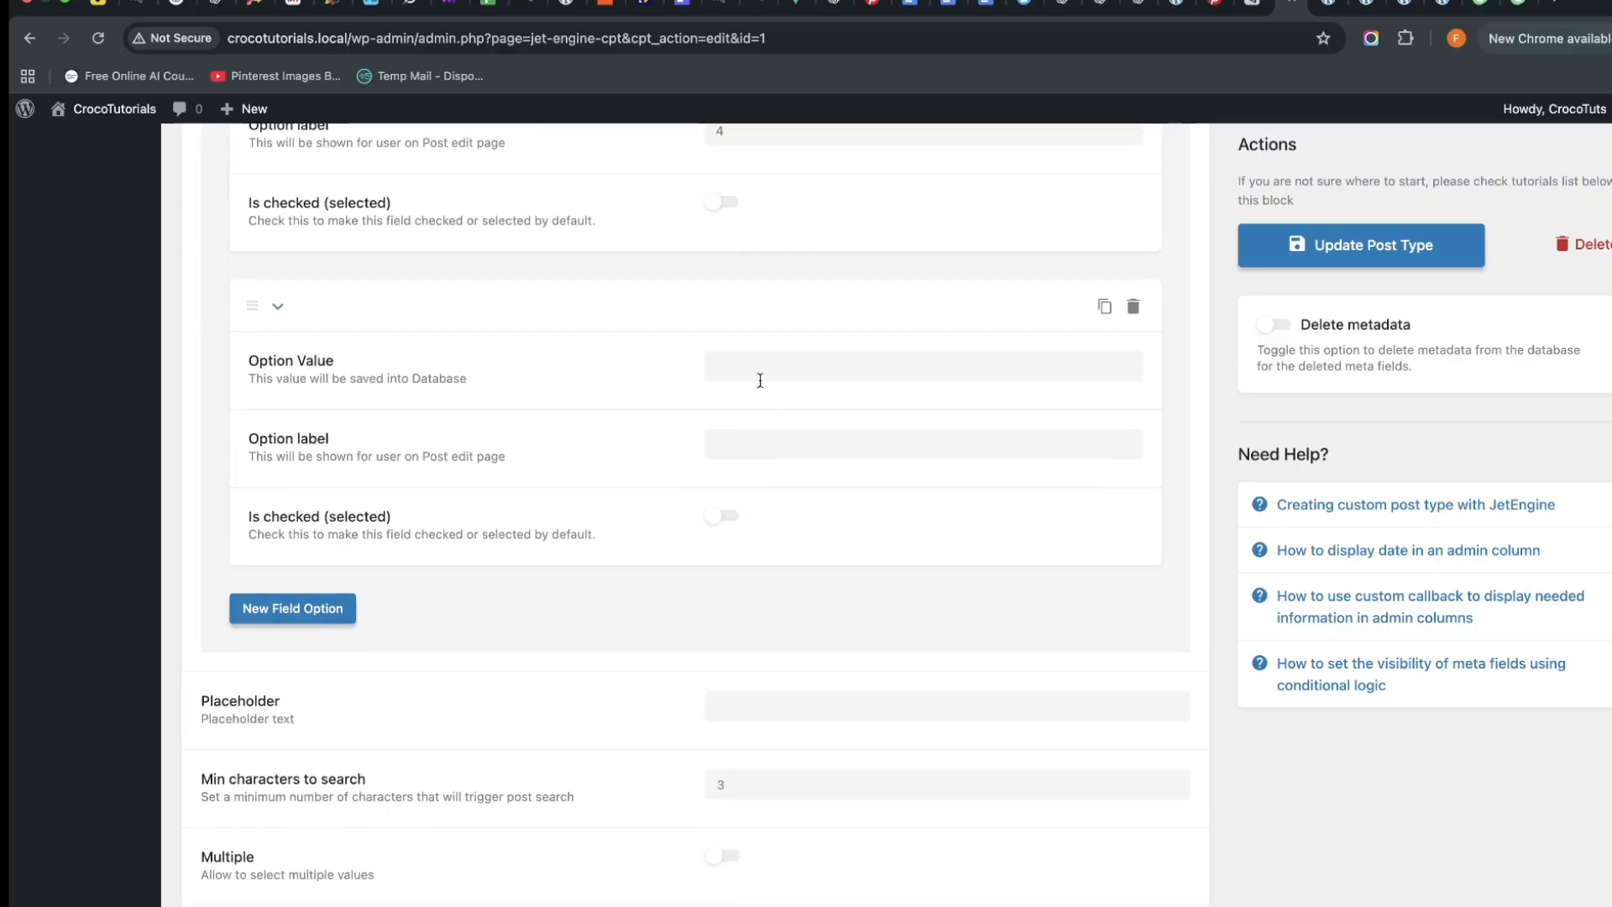
pyautogui.click(761, 367)
pyautogui.write('5')
pyautogui.click(723, 445)
pyautogui.write('5')
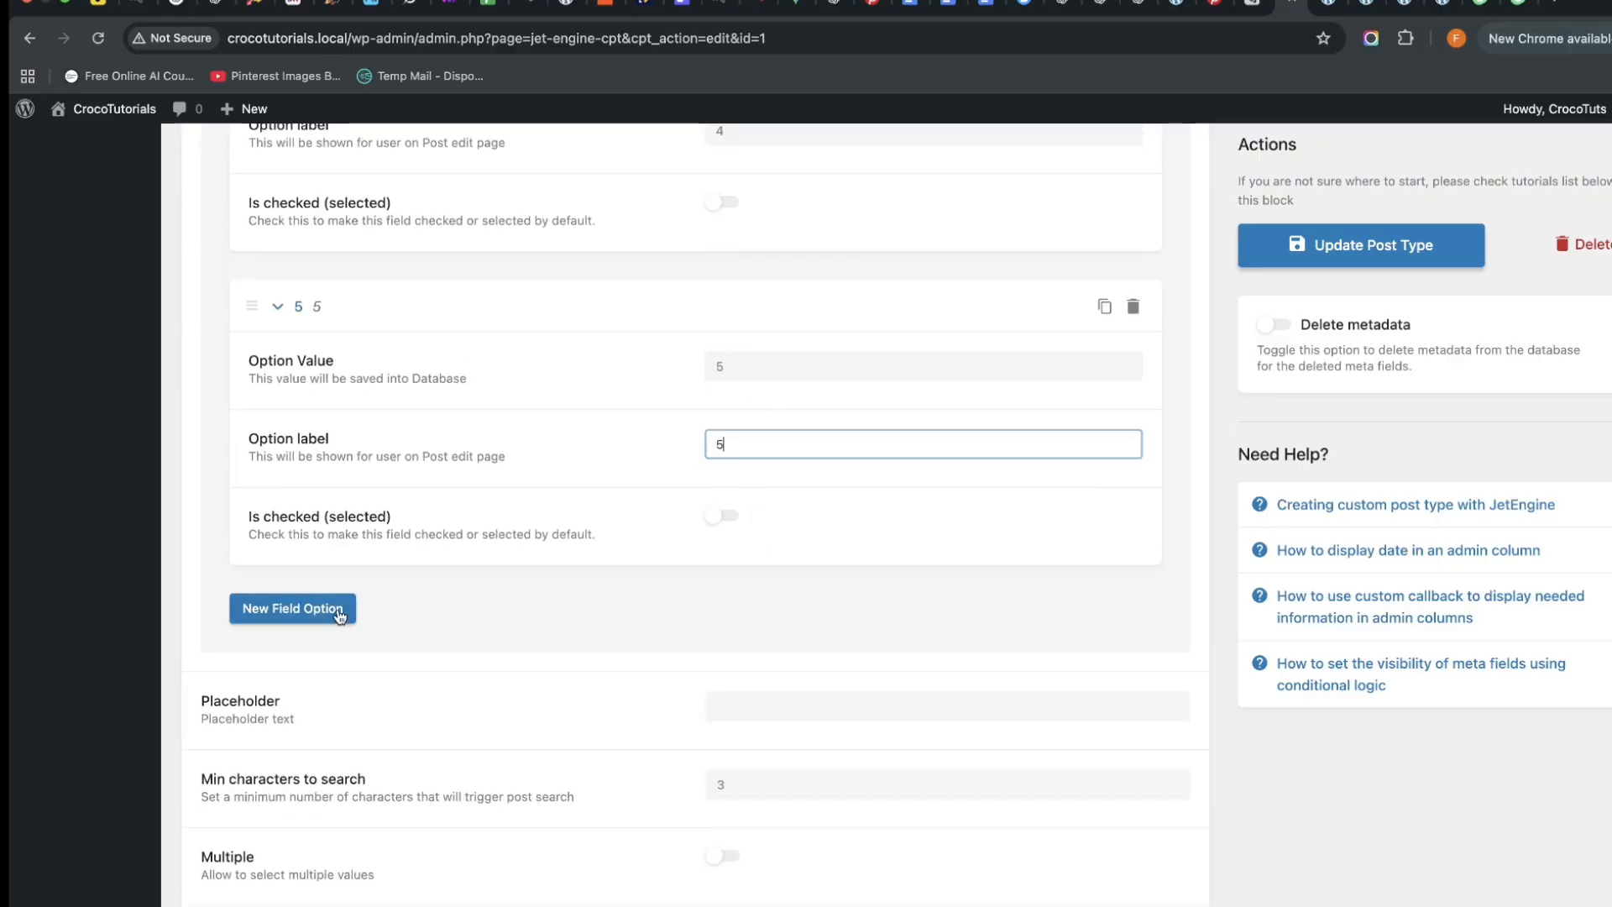
# Add a sixth option to the Number of Rooms field with value and label 6
pyautogui.click(293, 608)
pyautogui.scroll(-1, 836, 606)
pyautogui.click(768, 636)
pyautogui.write('6')
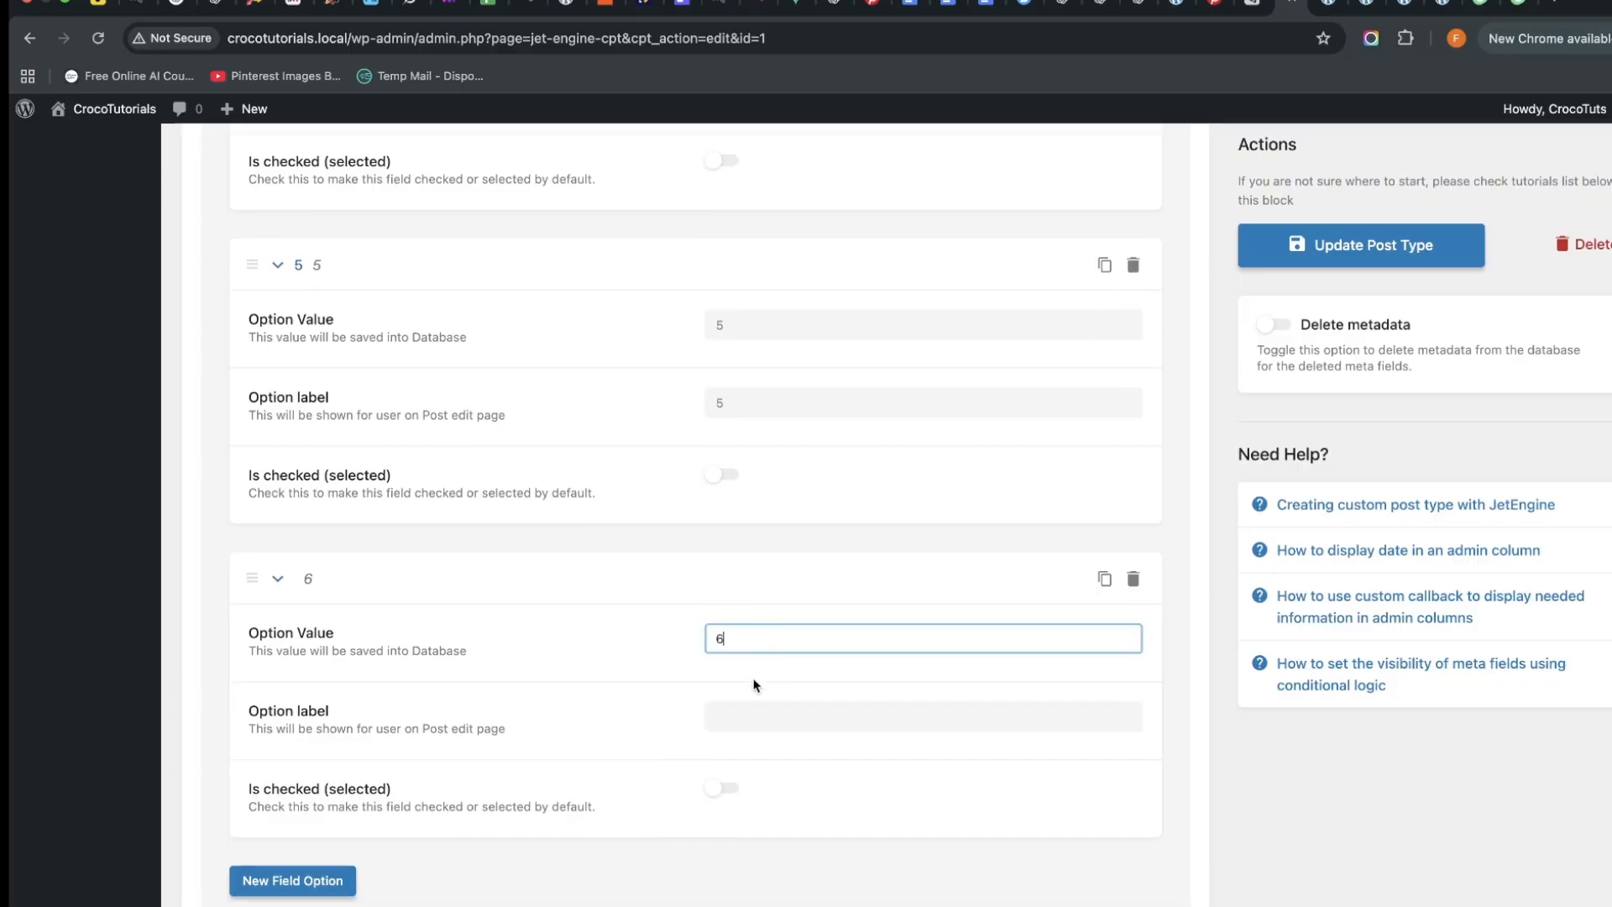
pyautogui.click(749, 716)
pyautogui.write('6')
# Add a seventh option to the Number of Rooms field with value and label 7
pyautogui.scroll(-4, 482, 724)
pyautogui.click(314, 561)
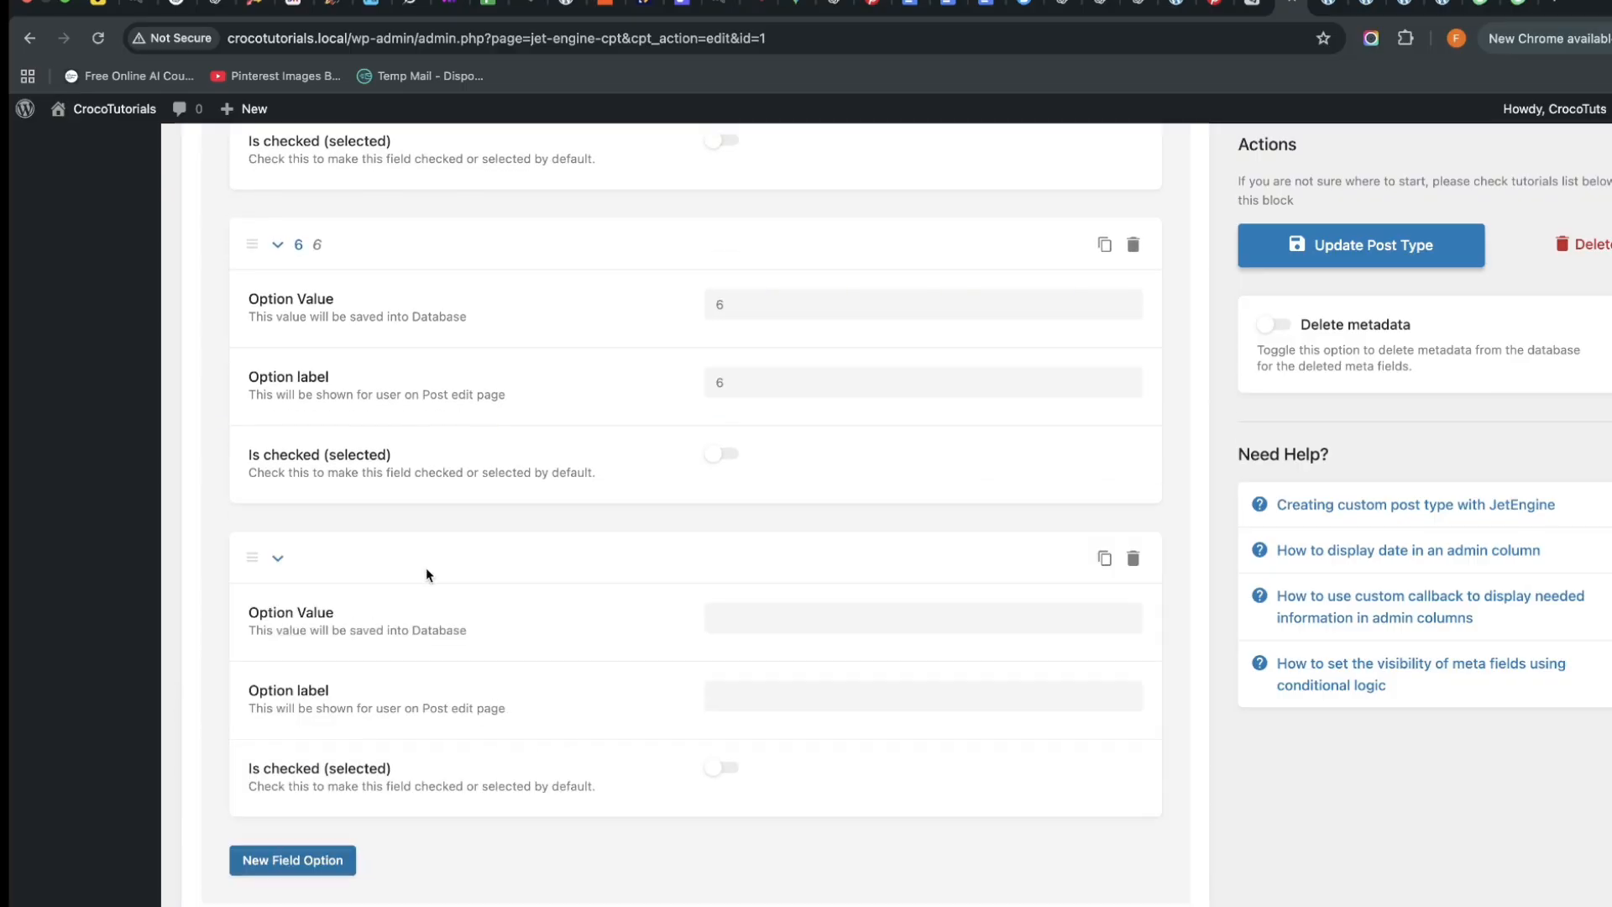
pyautogui.click(753, 611)
pyautogui.write('7')
pyautogui.click(759, 694)
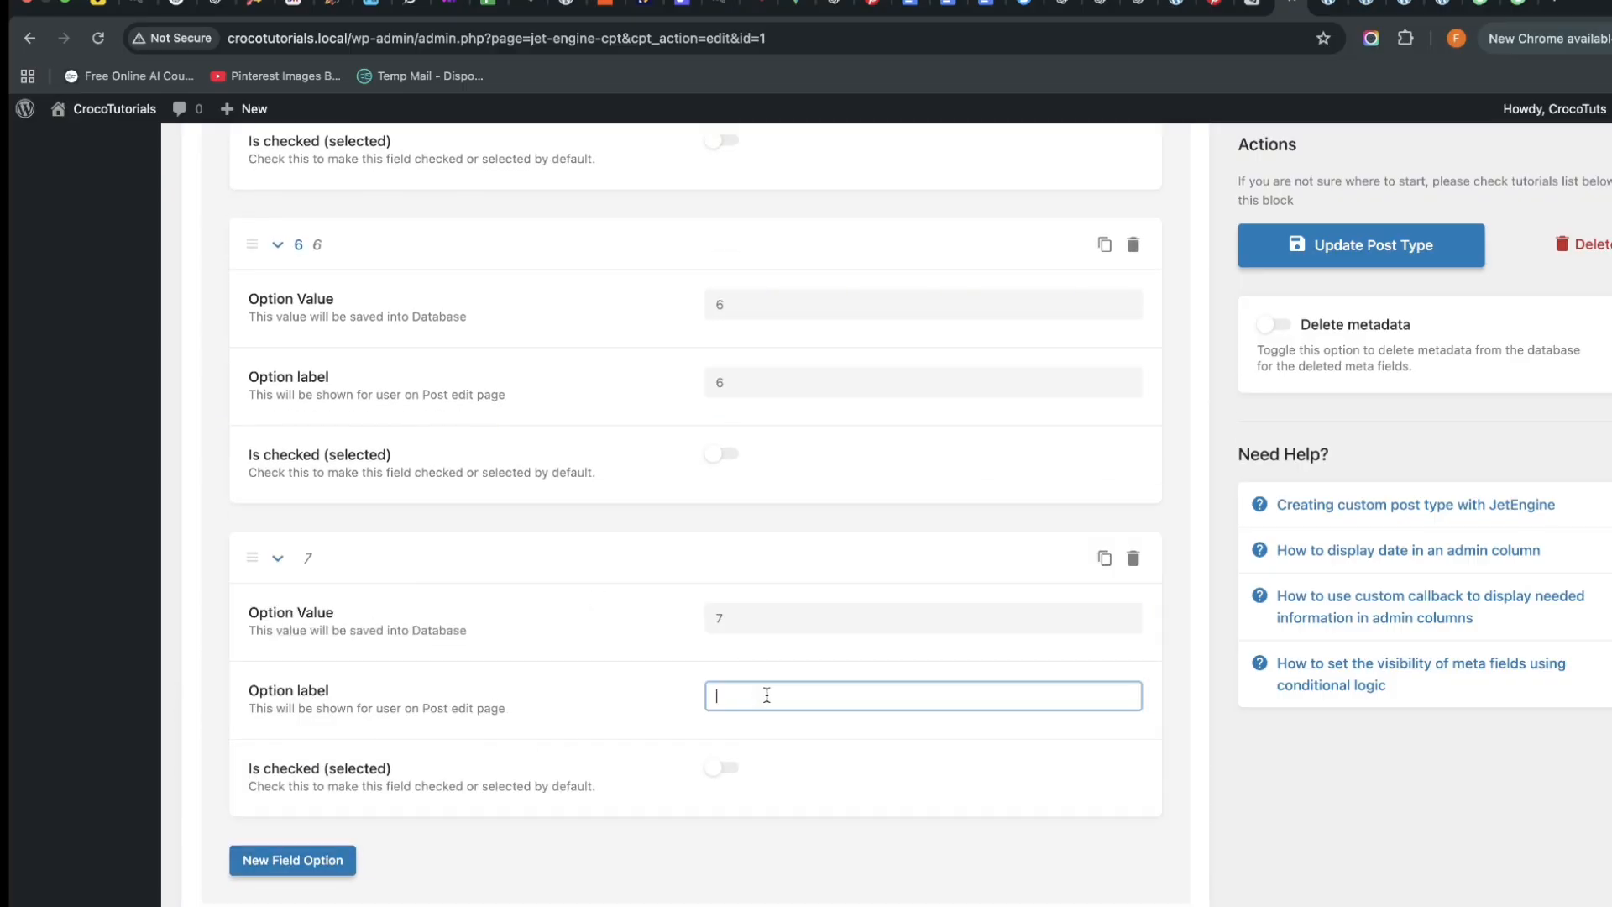
pyautogui.write('7')
# Save the updated post type with the new select options
pyautogui.scroll(10, 1125, 411)
pyautogui.scroll(15, 974, 476)
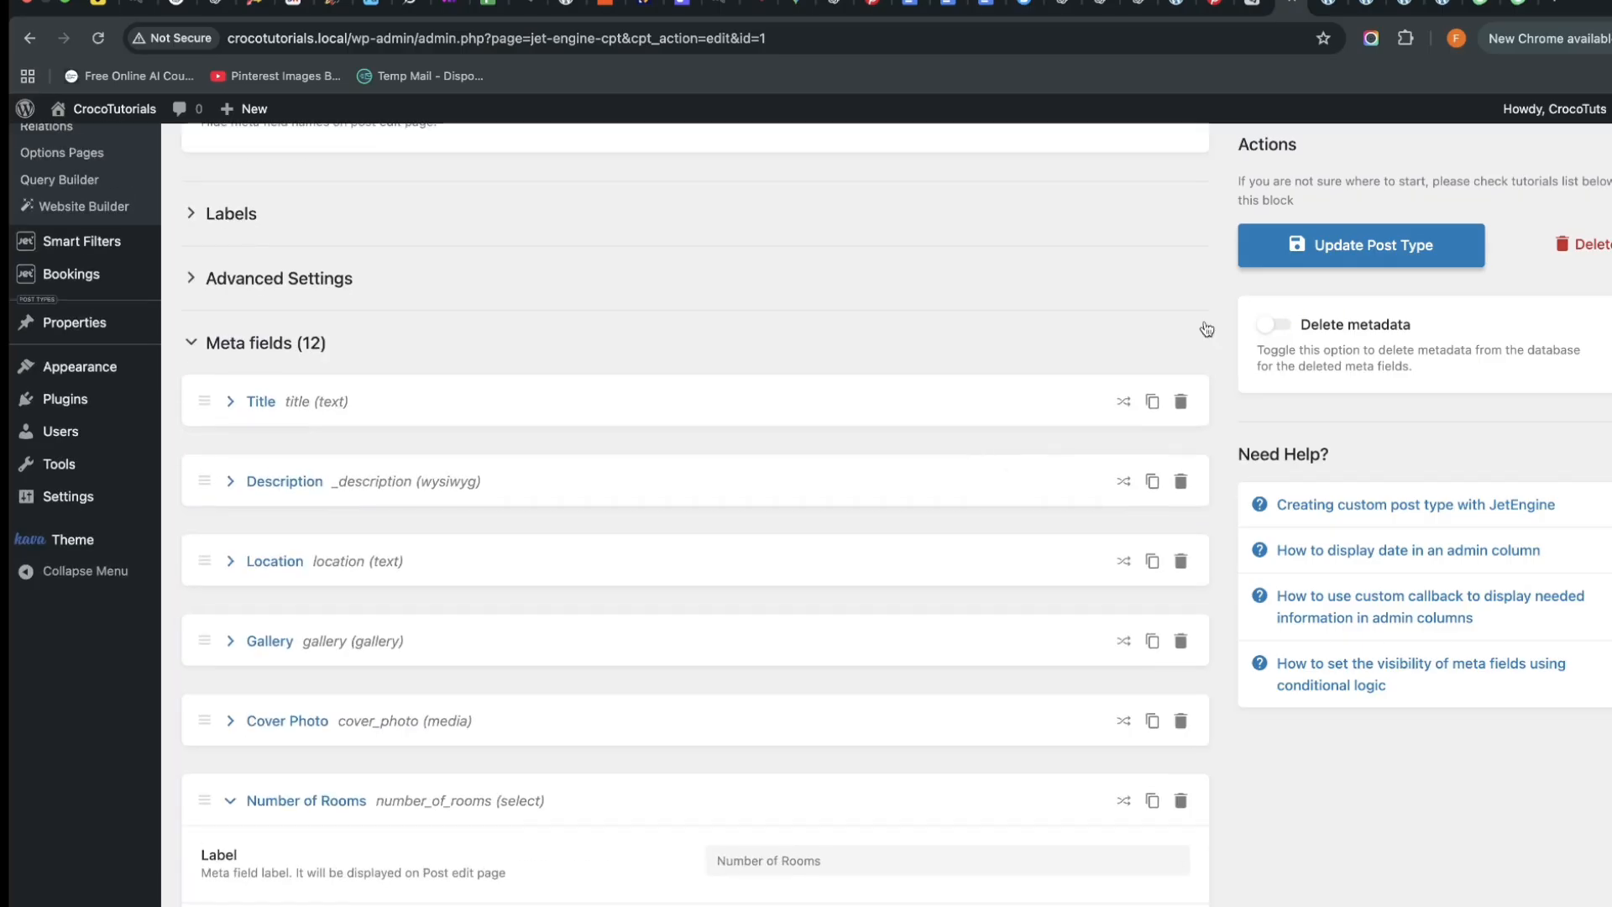
pyautogui.click(1328, 251)
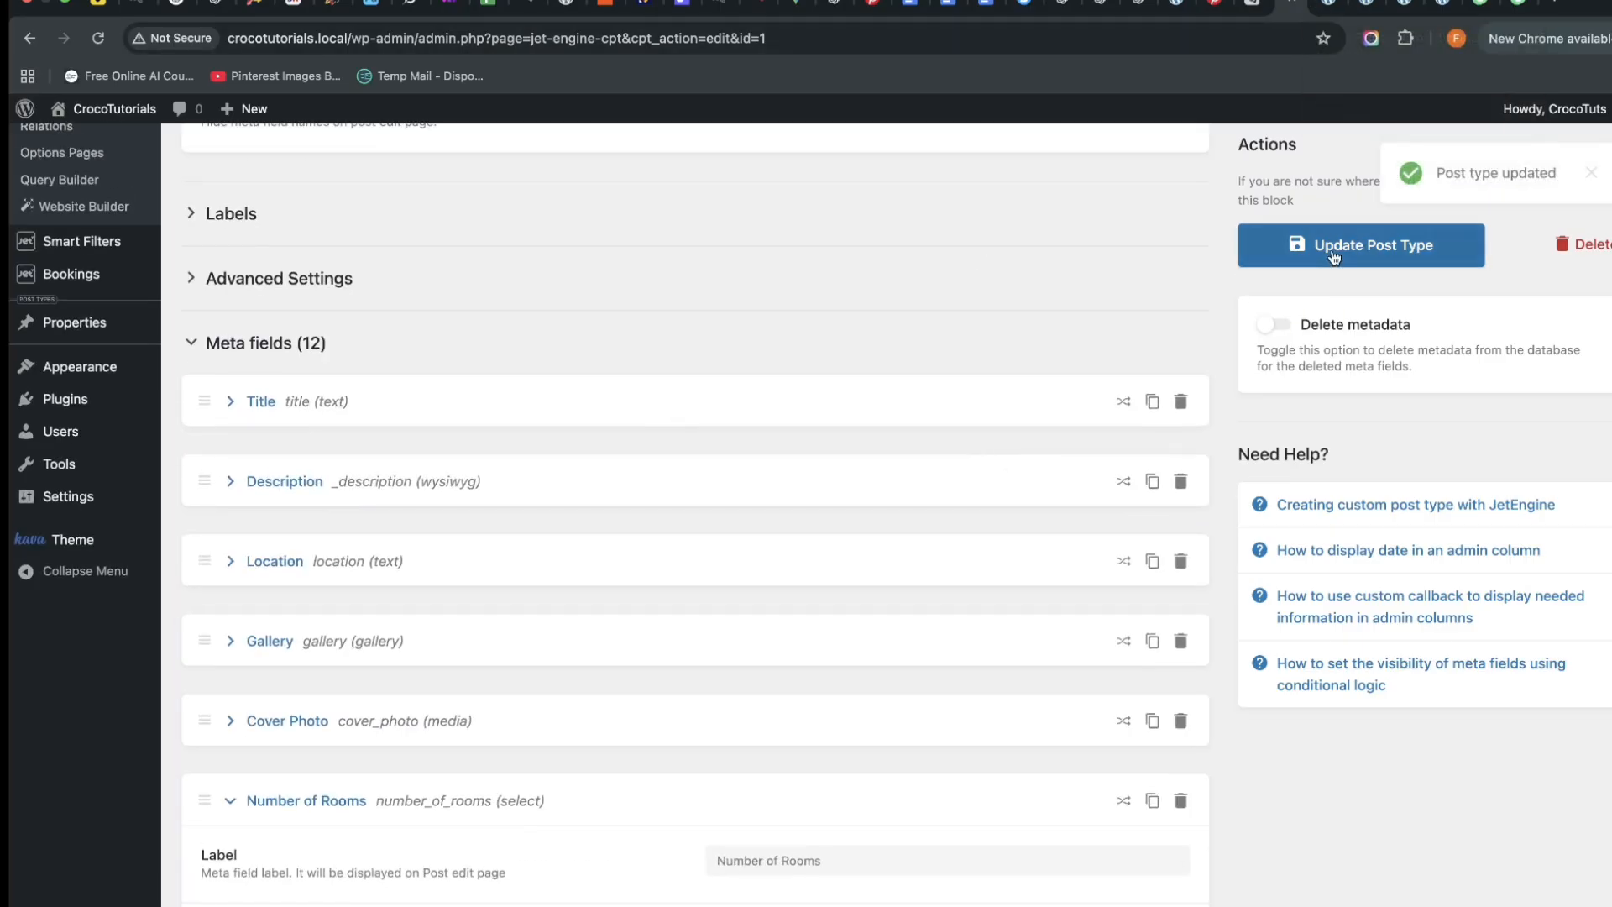
# Create a new smart filter named "Number of Rooms" with the Select filter type
pyautogui.click(1326, 5)
pyautogui.scroll(6, 557, 431)
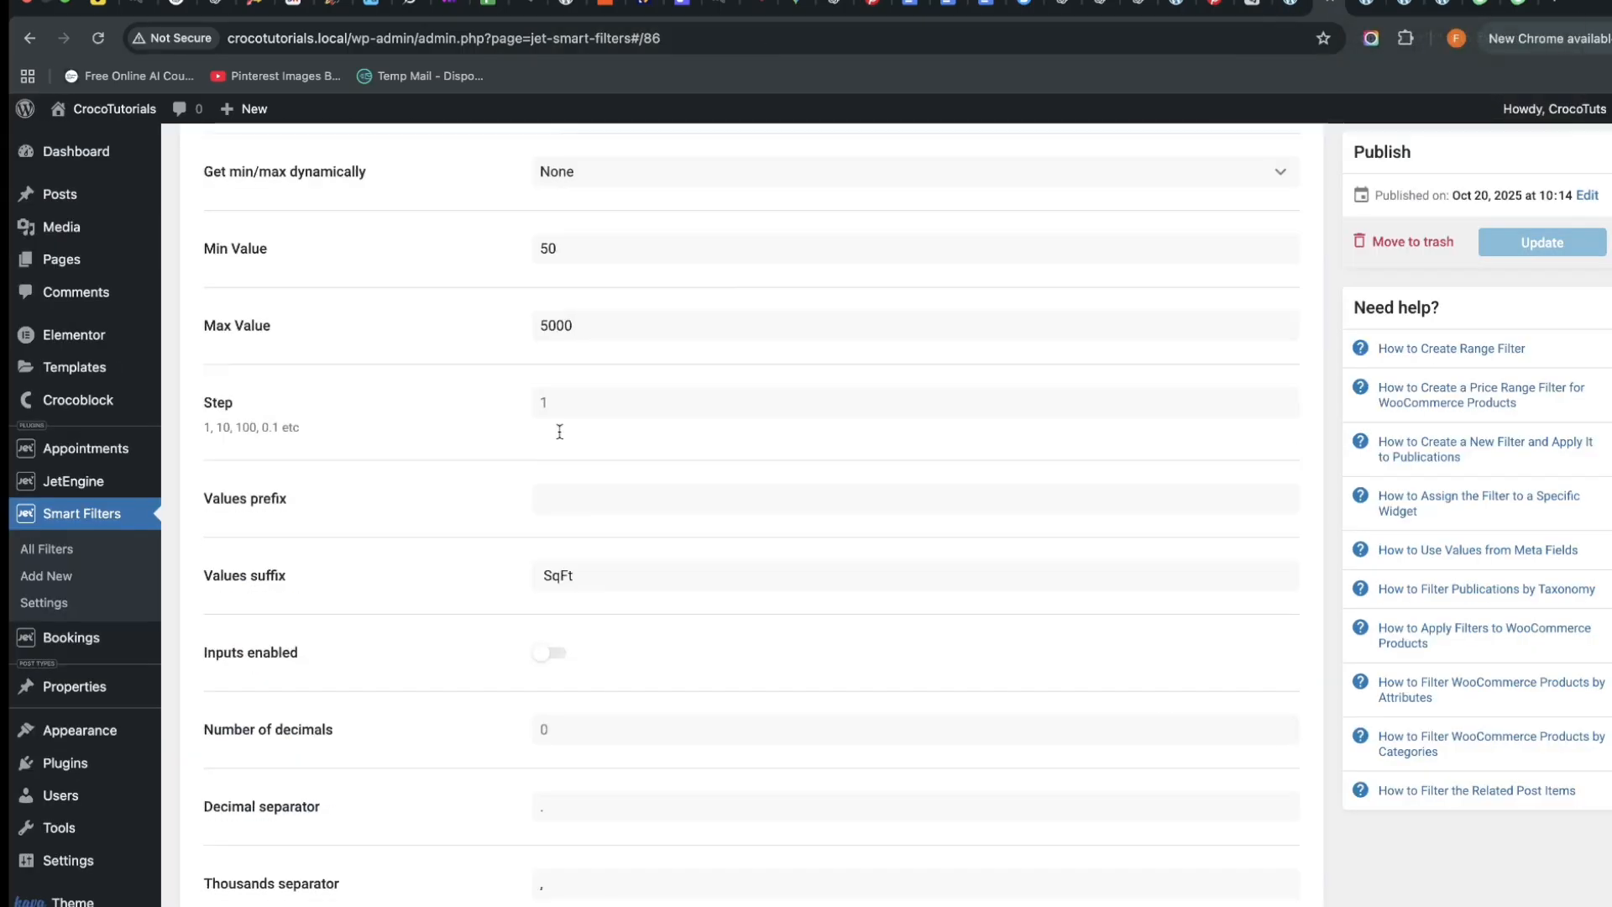
pyautogui.scroll(-2, 557, 431)
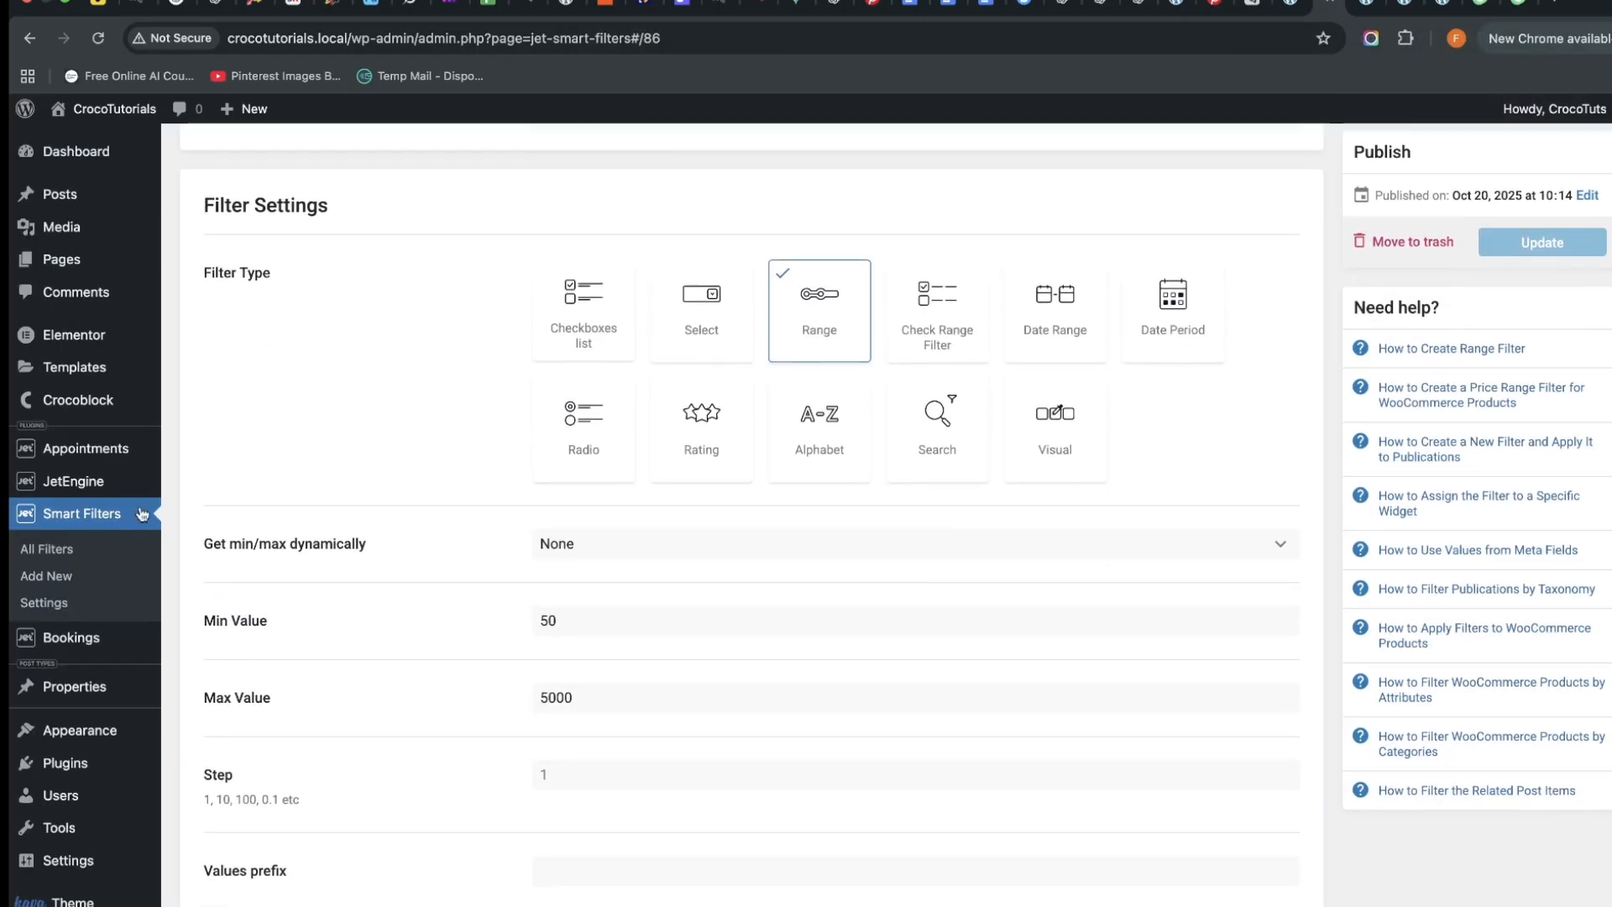
pyautogui.click(55, 575)
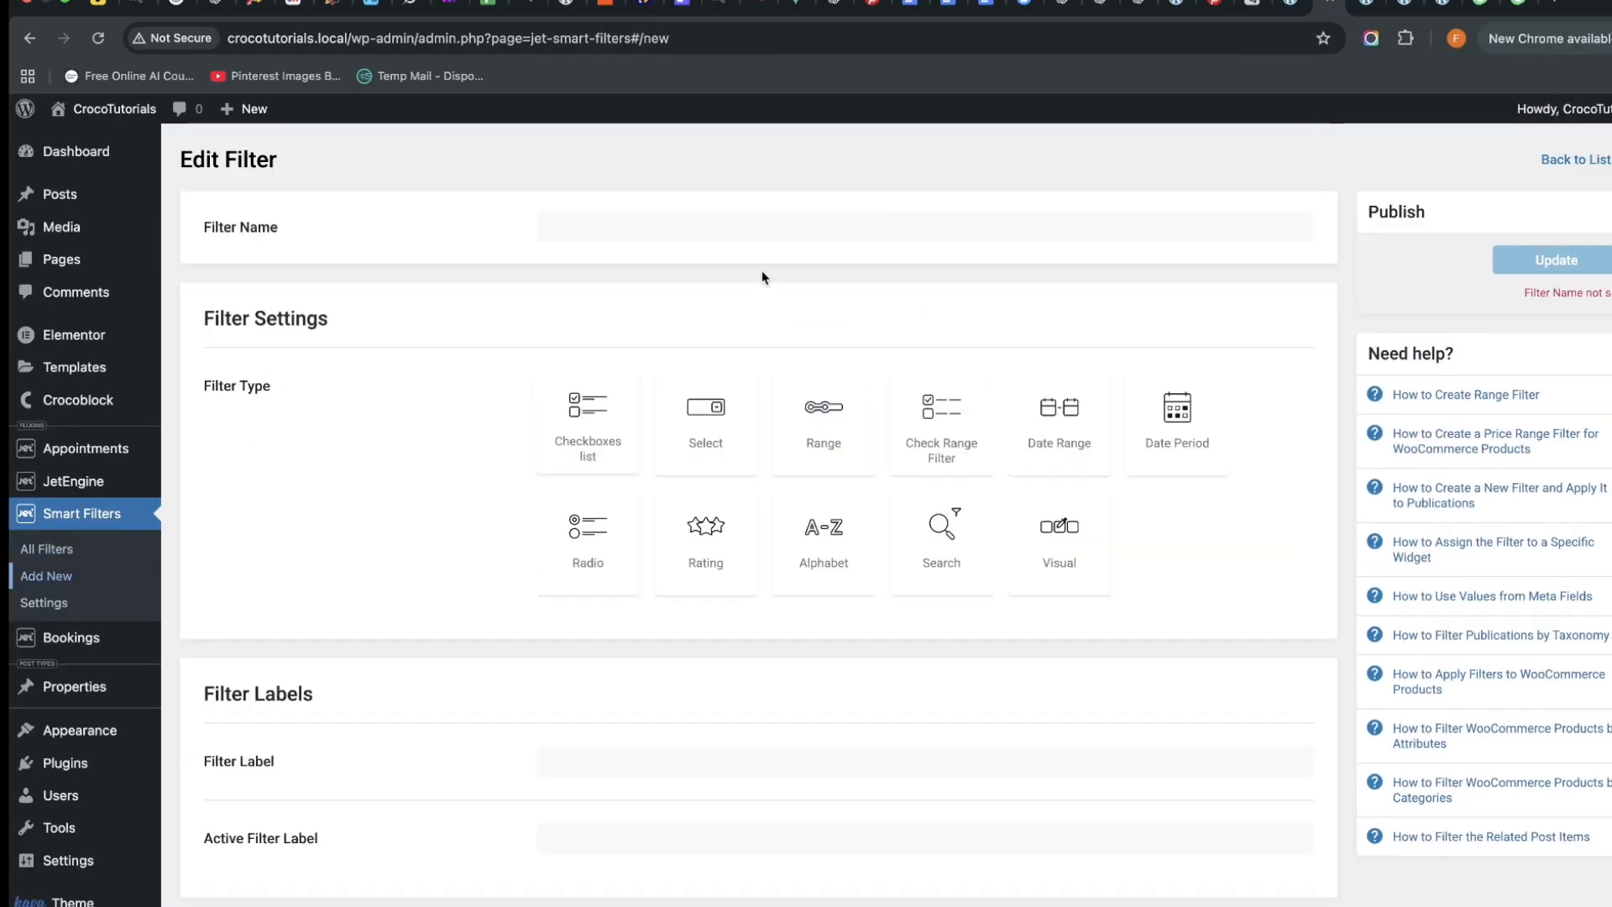
pyautogui.click(571, 227)
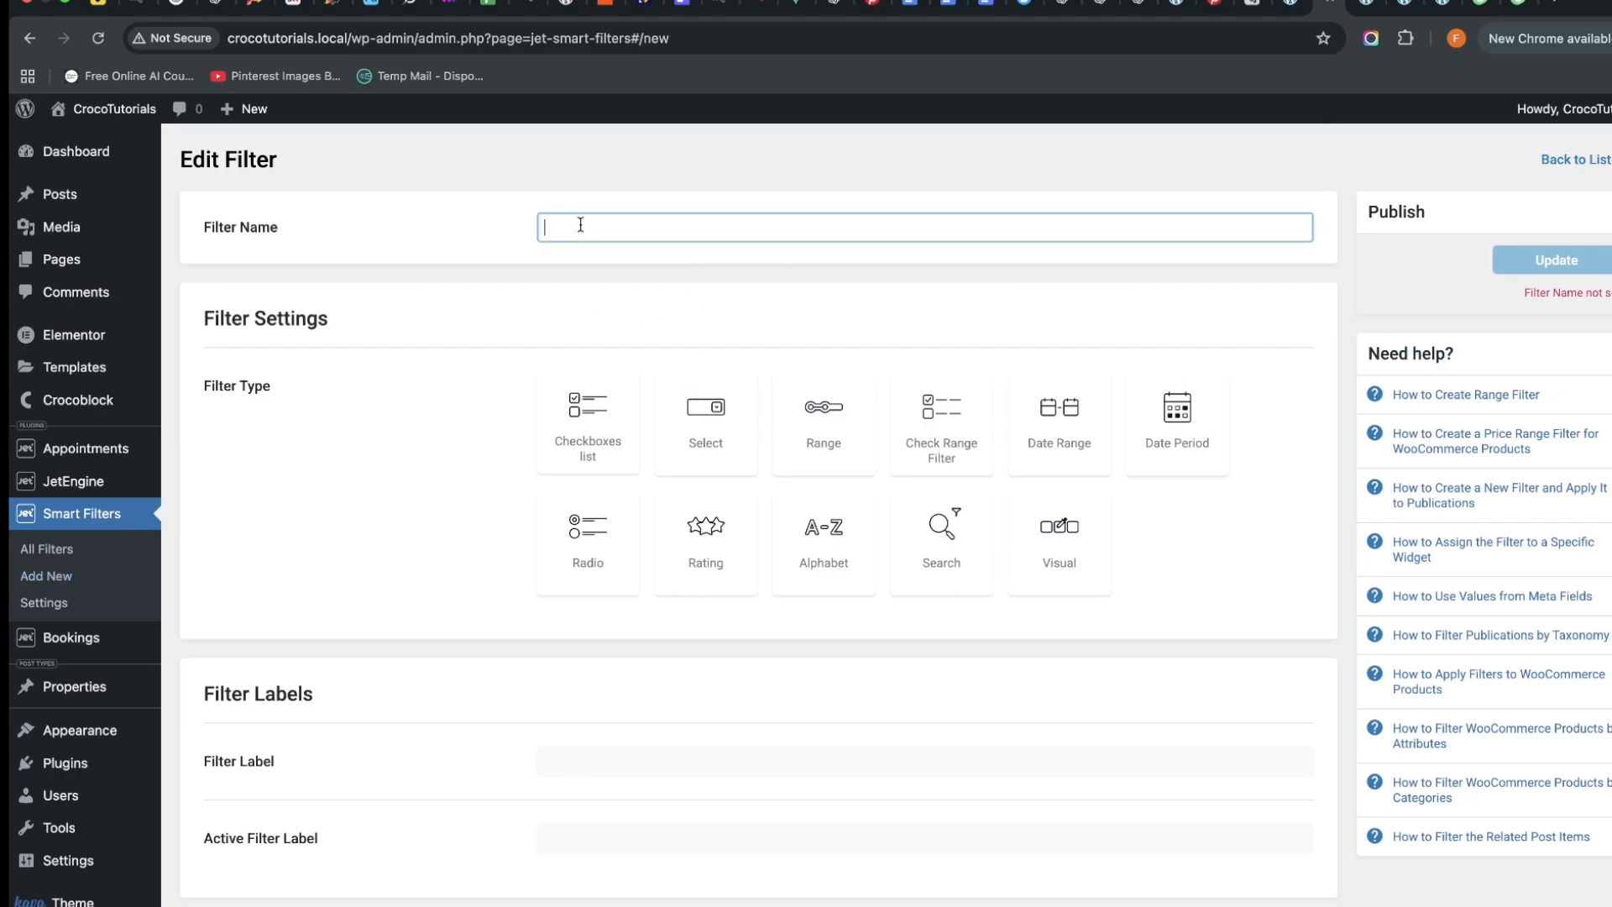
pyautogui.write('Number of Rooms')
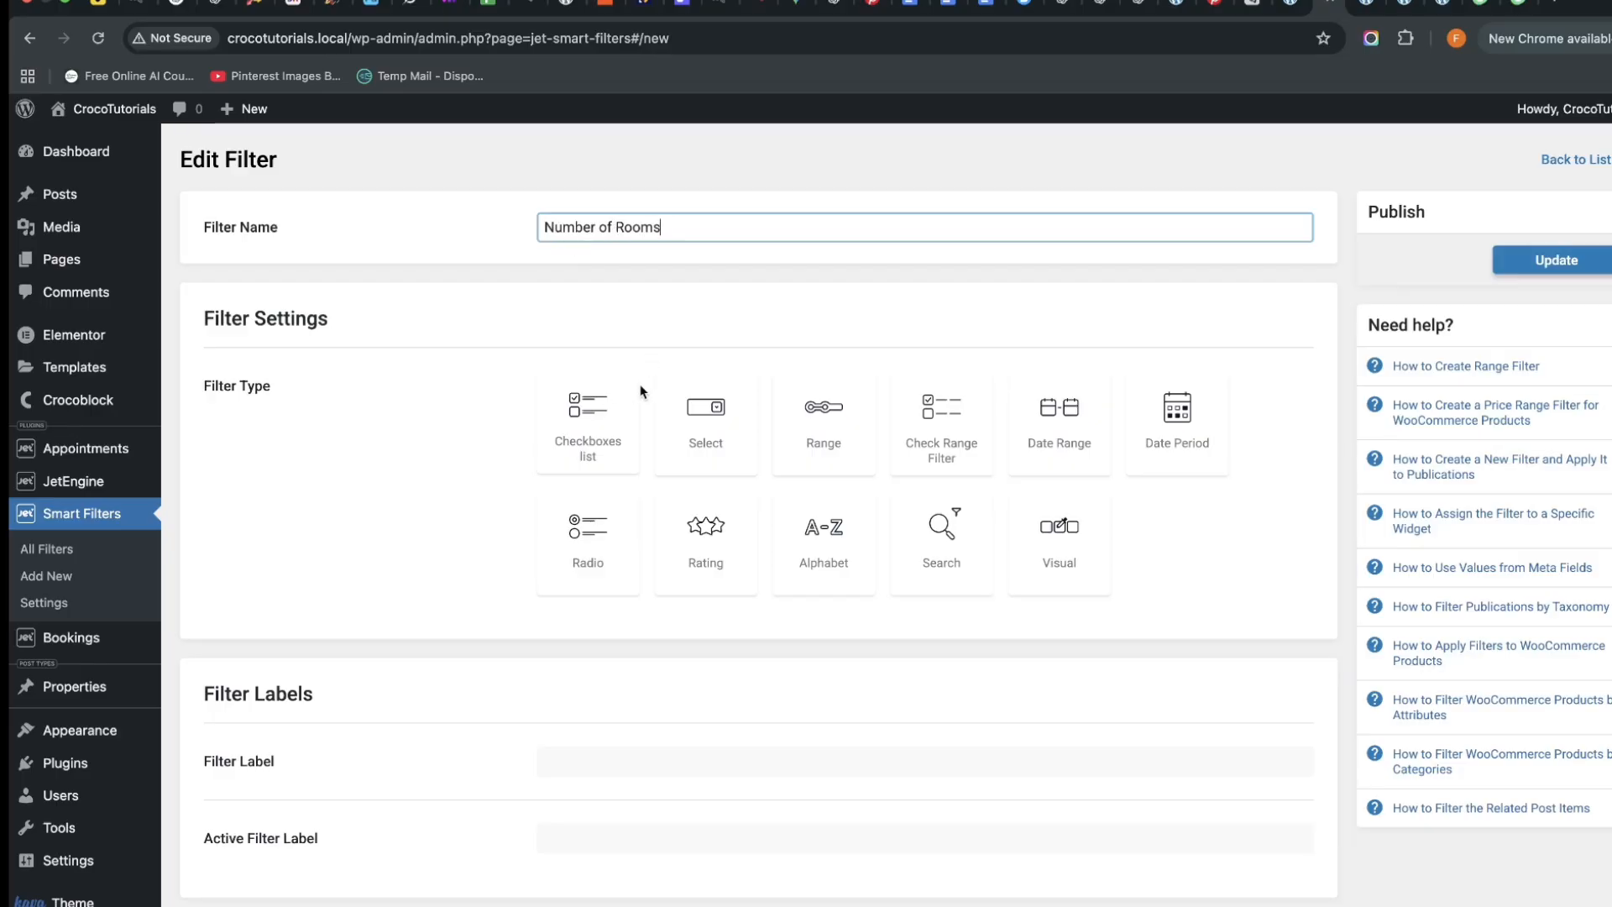
pyautogui.click(728, 436)
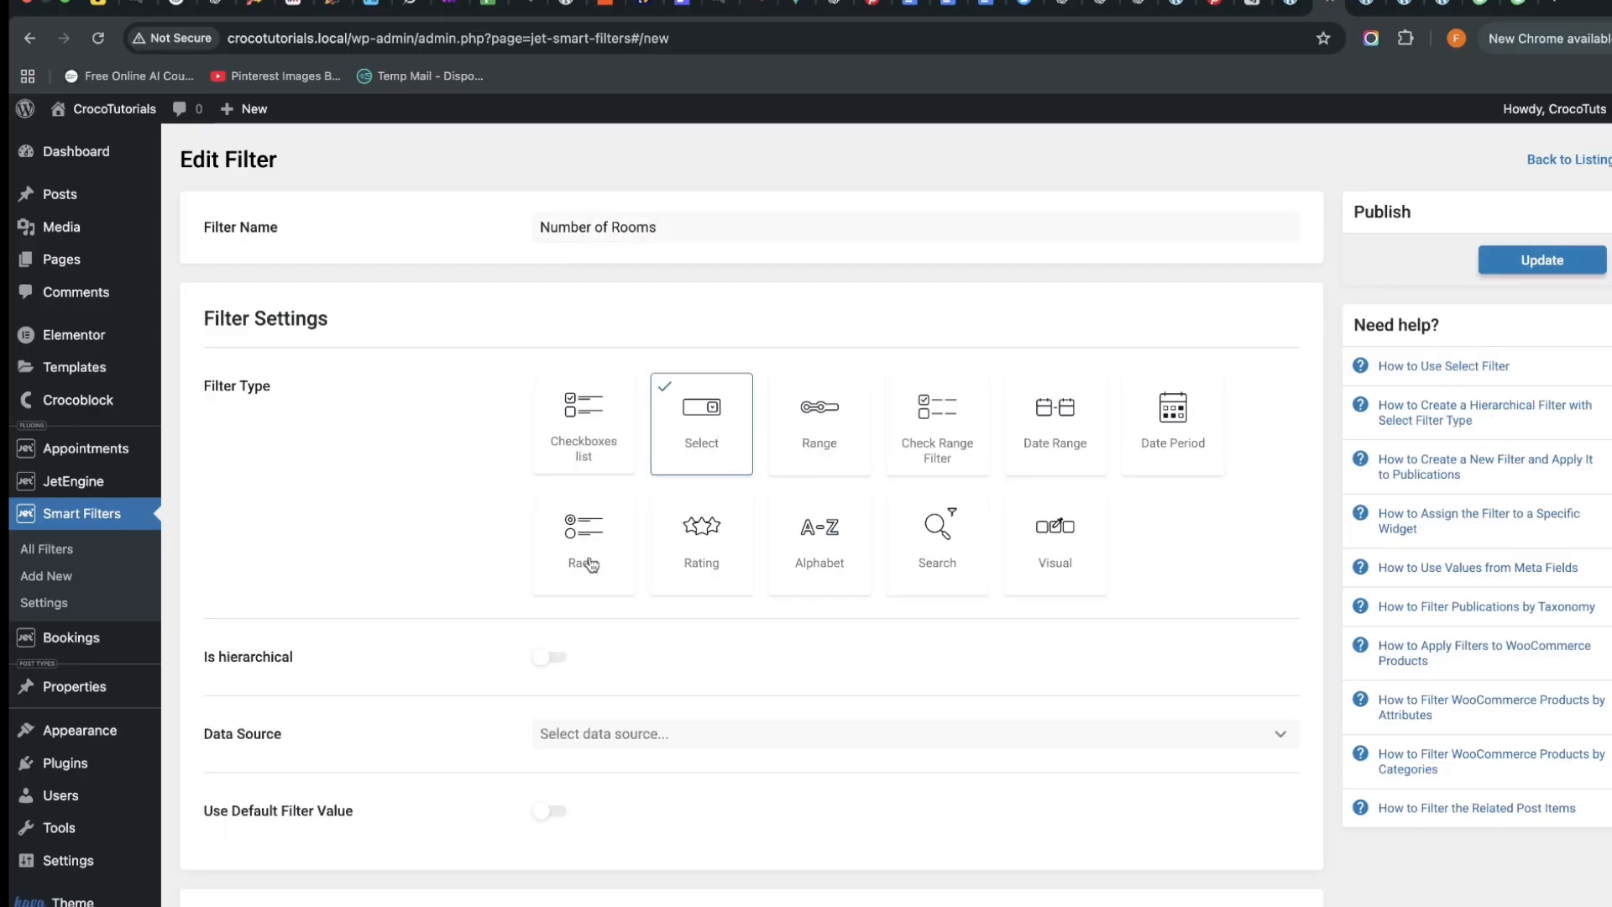
# Set the filter's data source to Custom Fields and its placeholder to "Rooms"
pyautogui.scroll(-3, 617, 522)
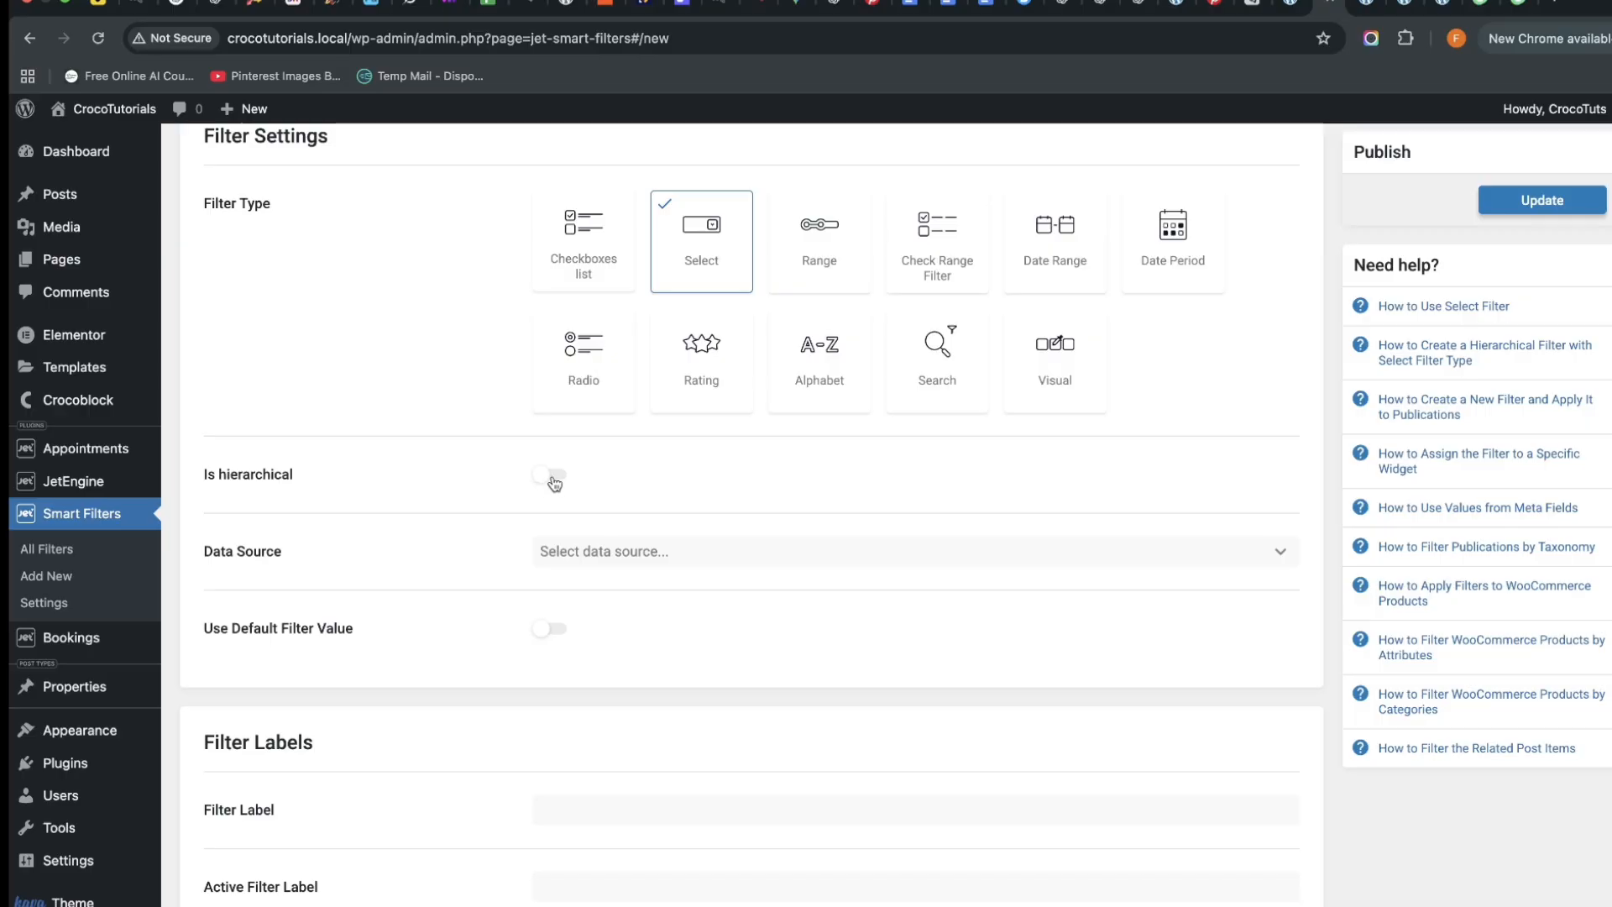
pyautogui.click(642, 547)
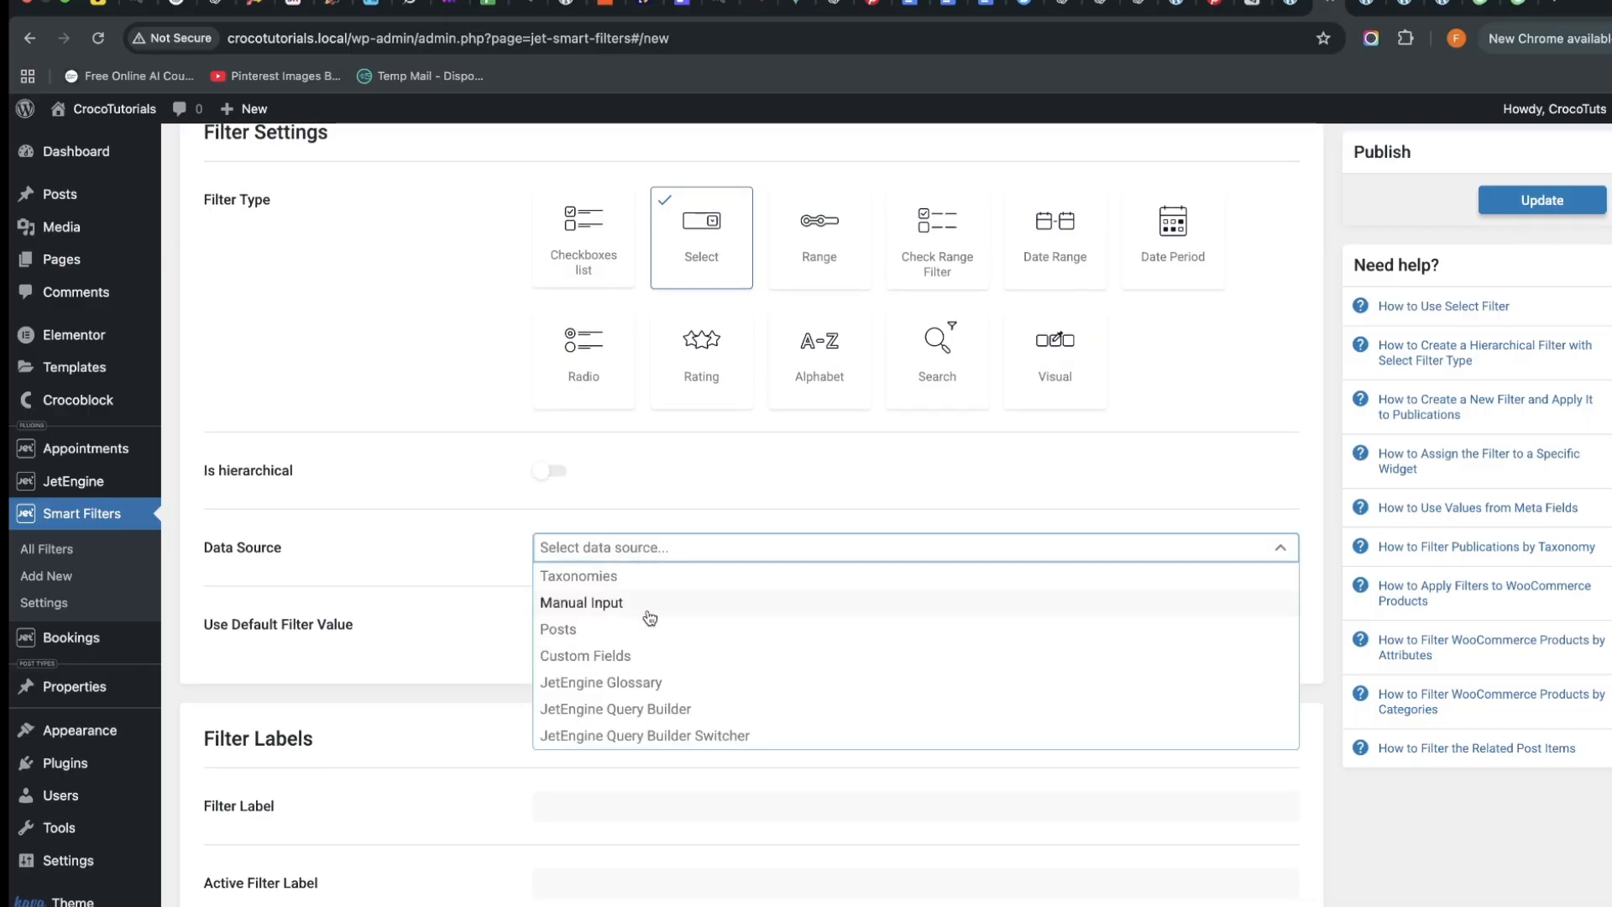
pyautogui.click(648, 655)
pyautogui.scroll(-3, 634, 472)
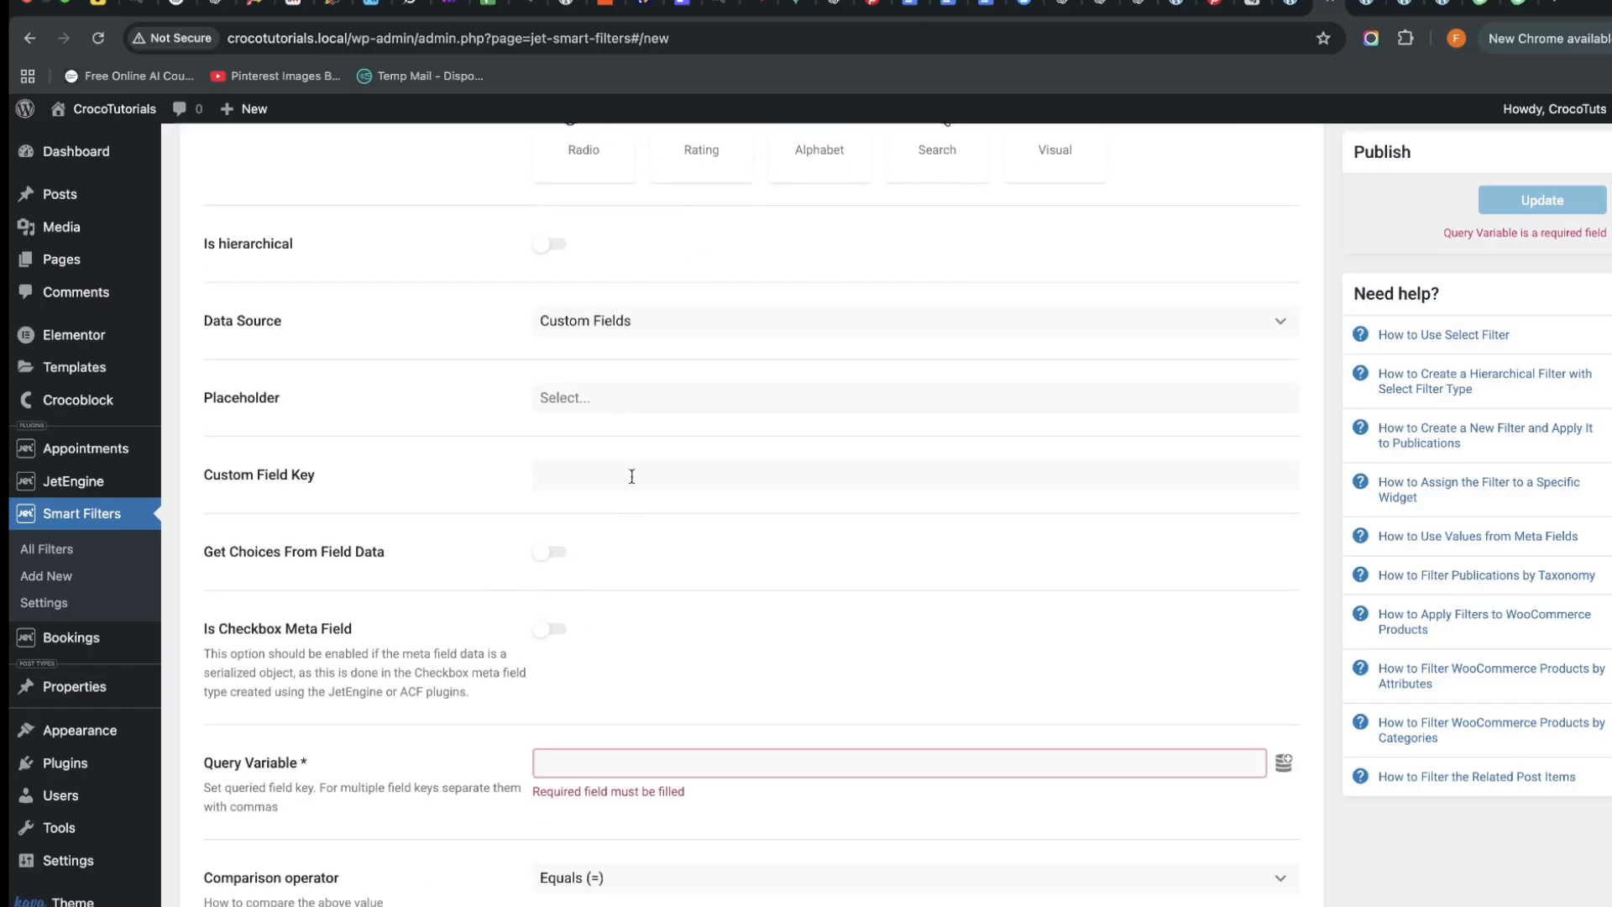
pyautogui.click(643, 398)
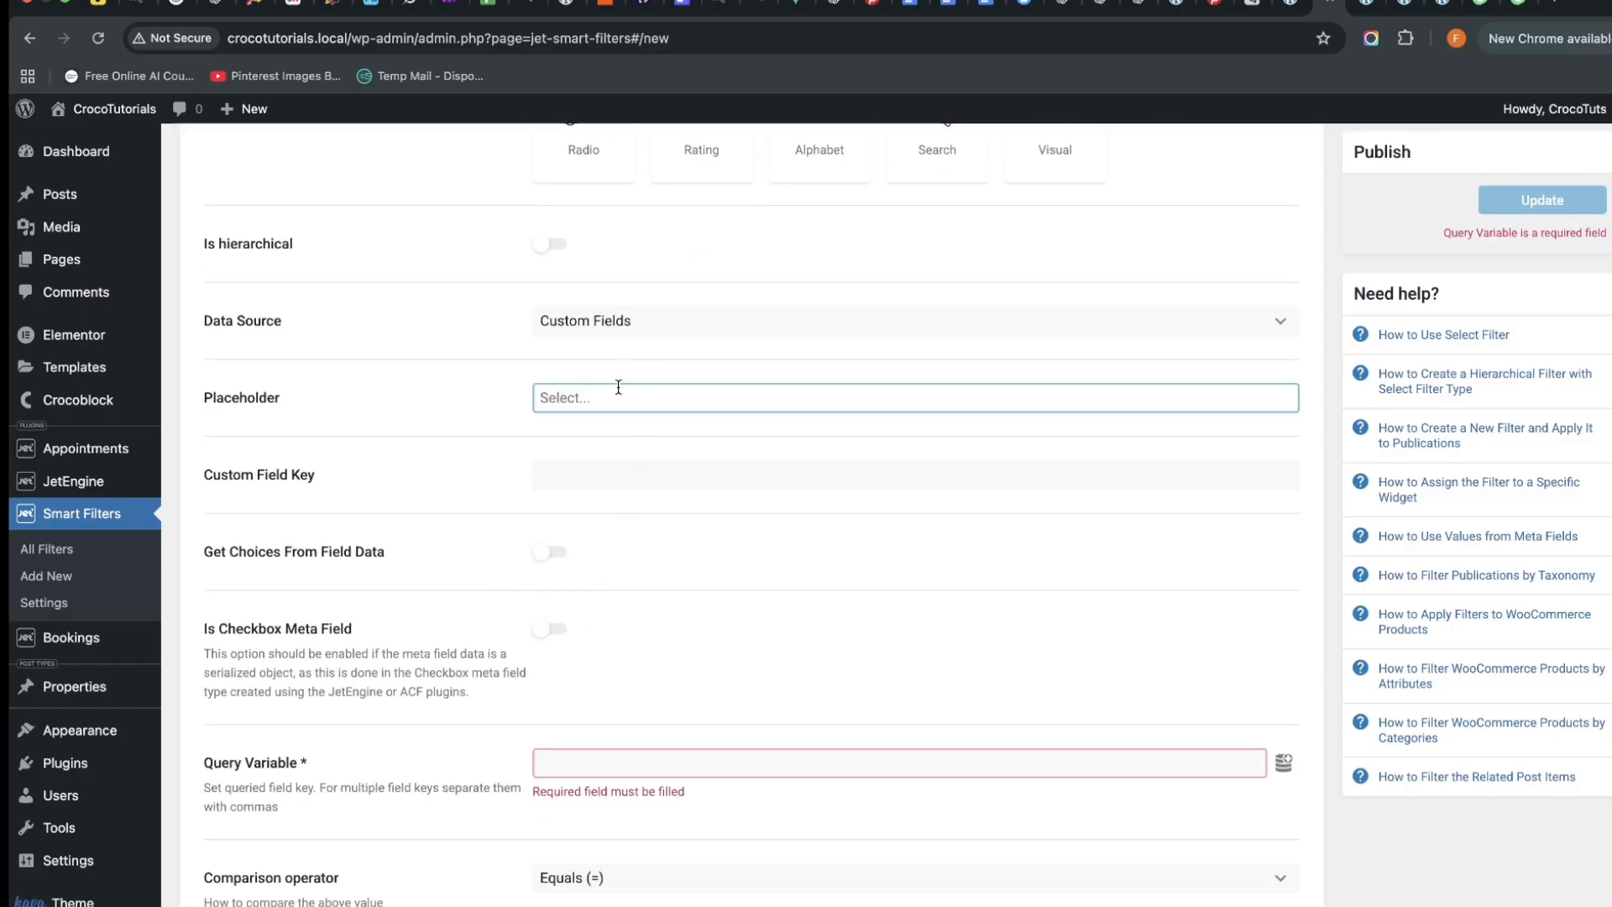
pyautogui.write('Room,s')
# Copy the meta field's ID number_of_rooms from the post type into the filter's Custom Field Key and Query Variable
pyautogui.click(603, 477)
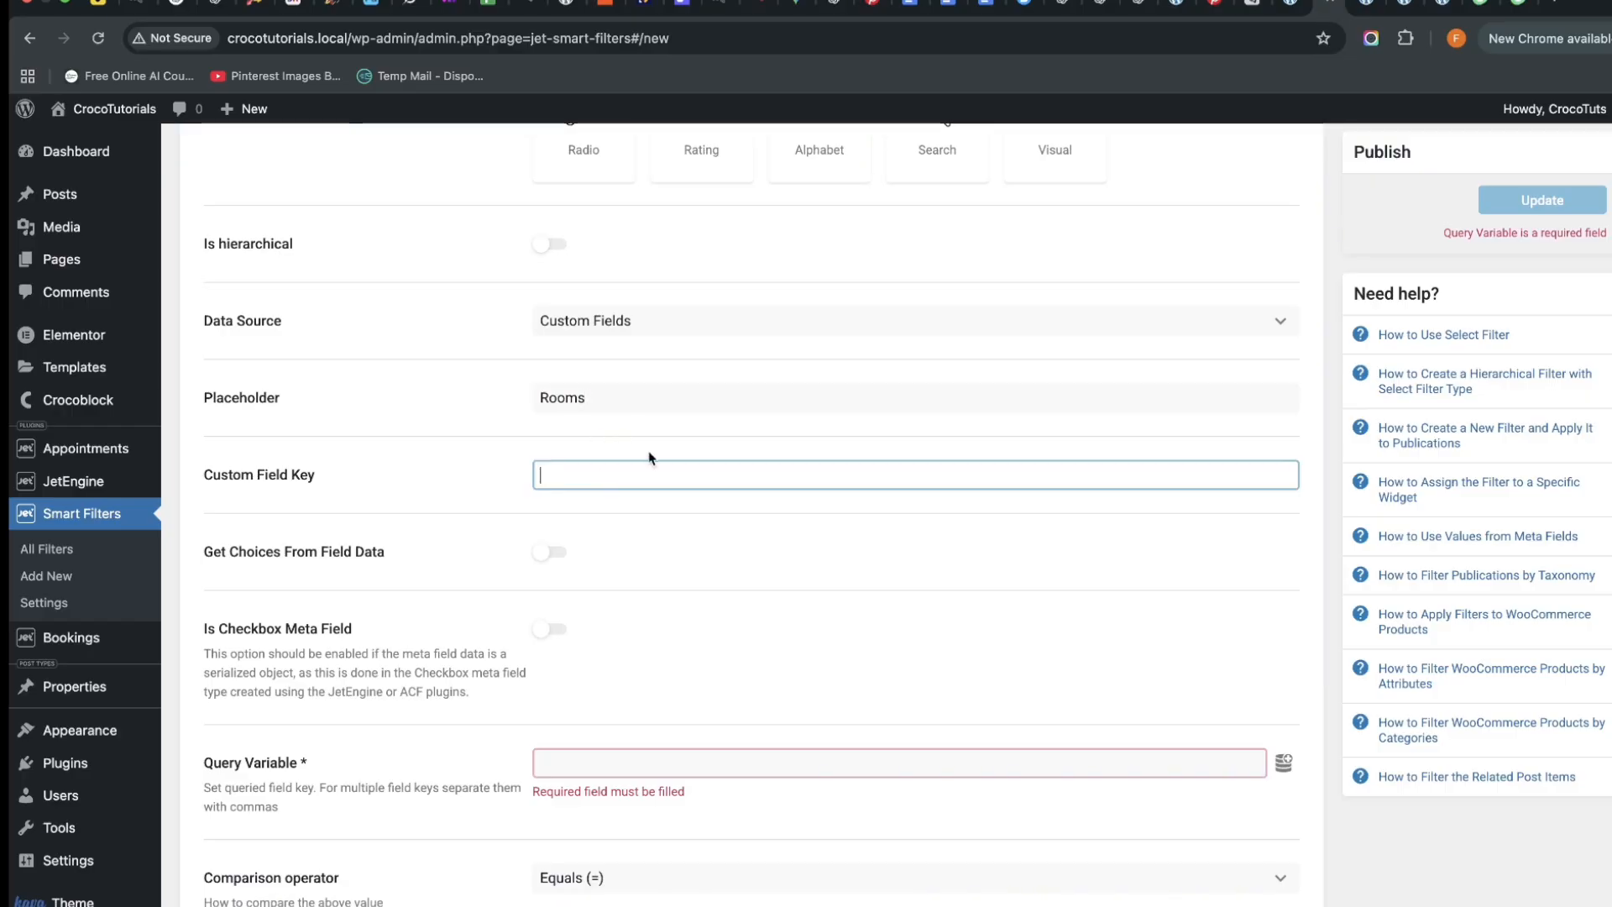
pyautogui.click(1289, 15)
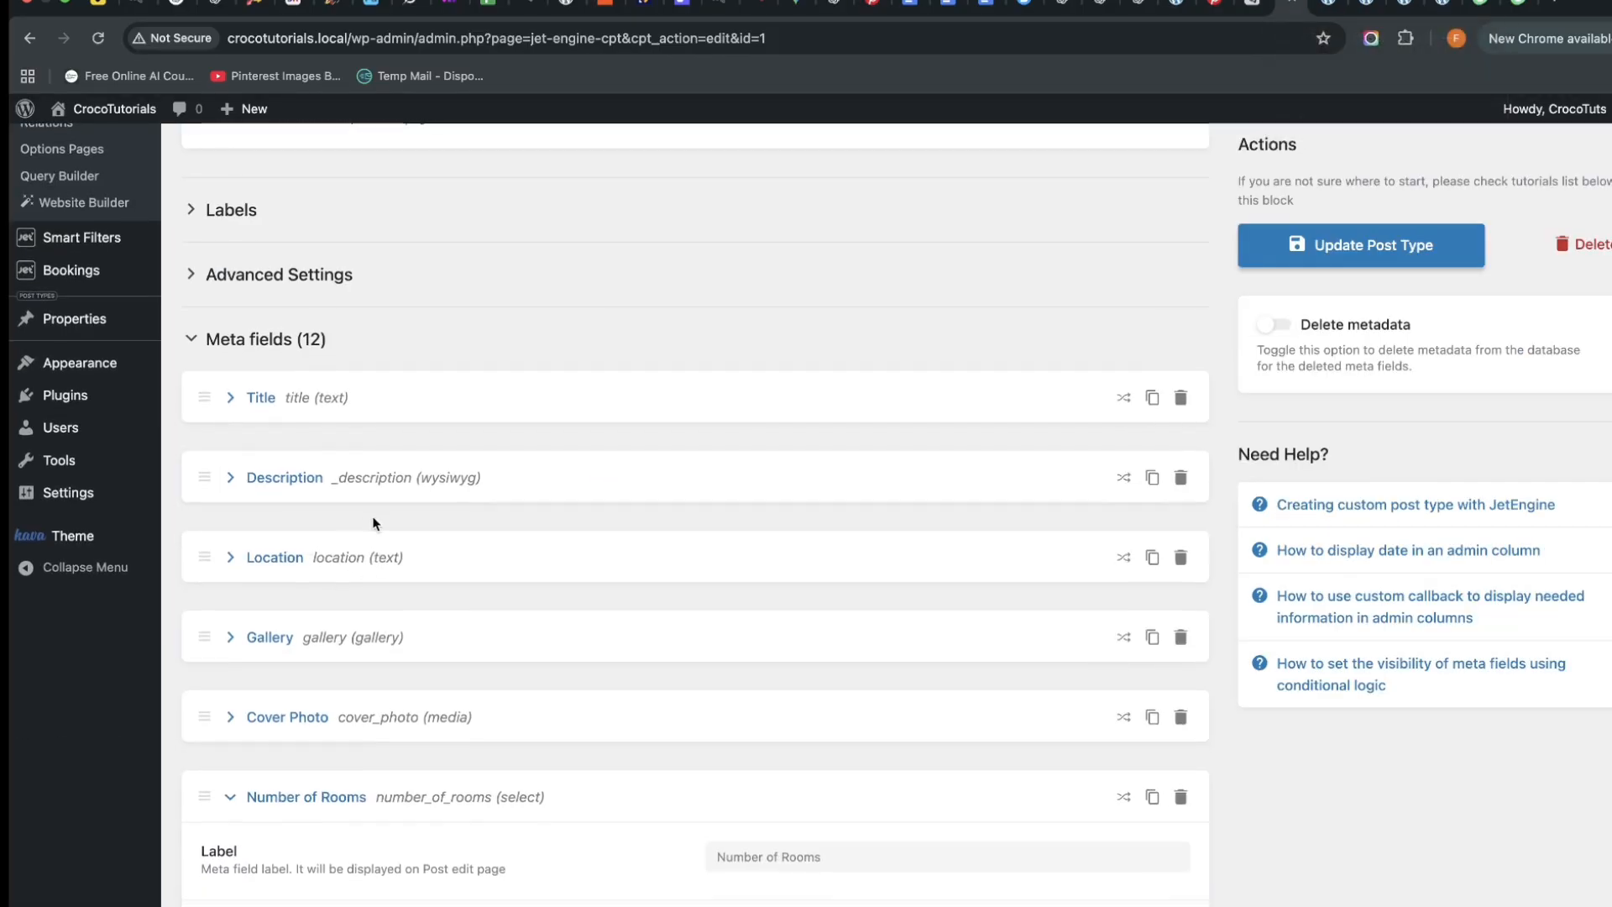
pyautogui.scroll(-7, 693, 621)
pyautogui.doubleClick(793, 366)
pyautogui.rightClick(794, 366)
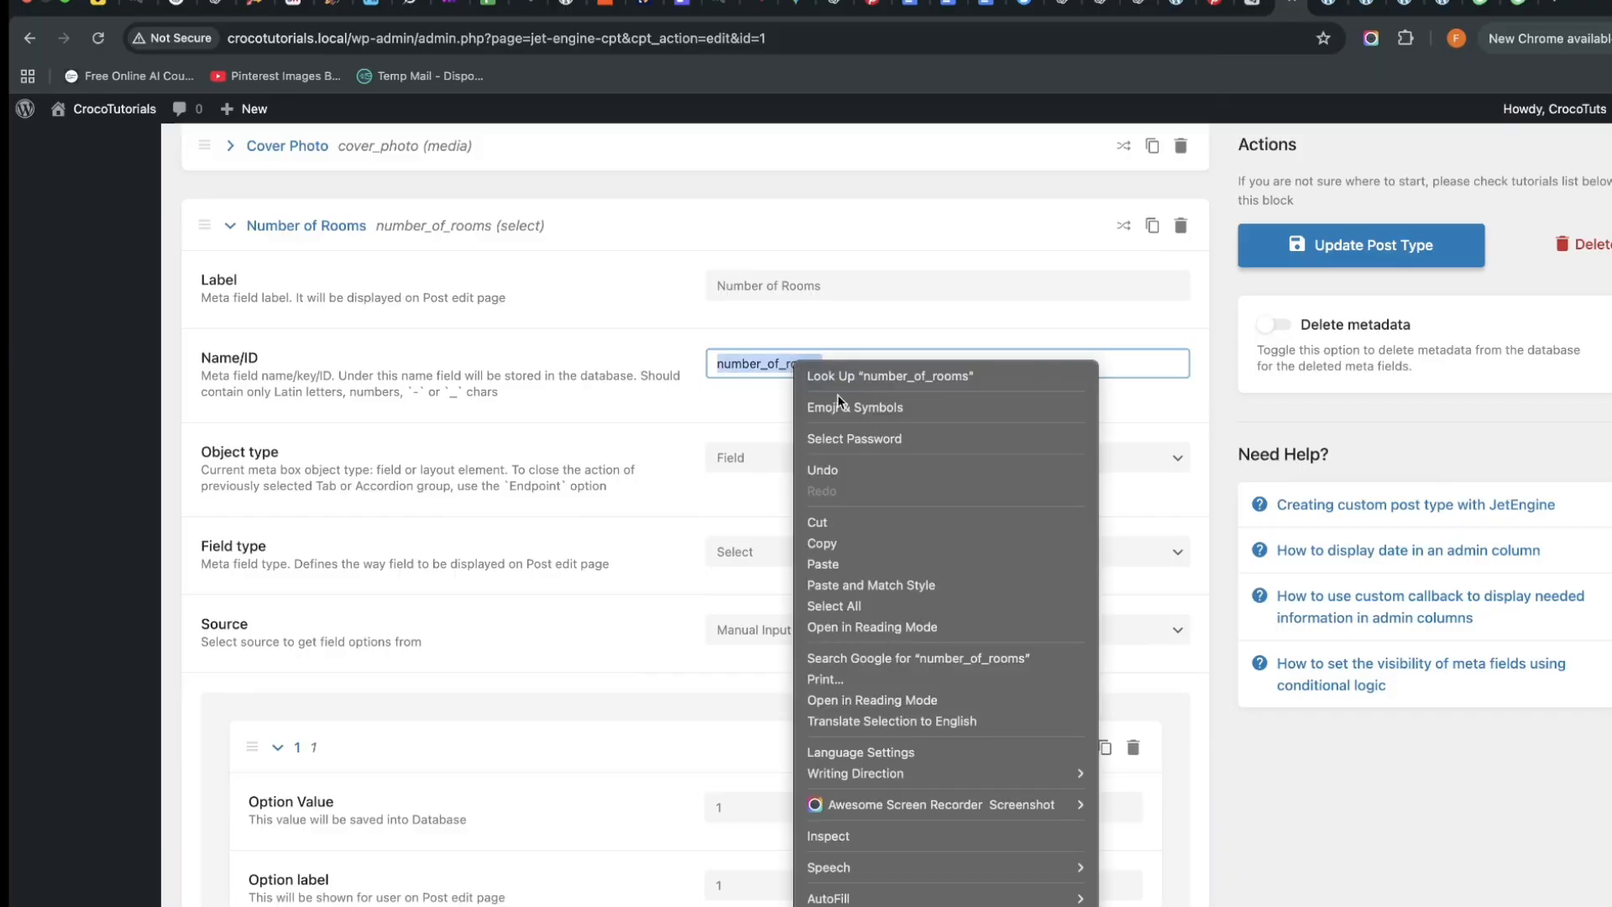
pyautogui.click(839, 542)
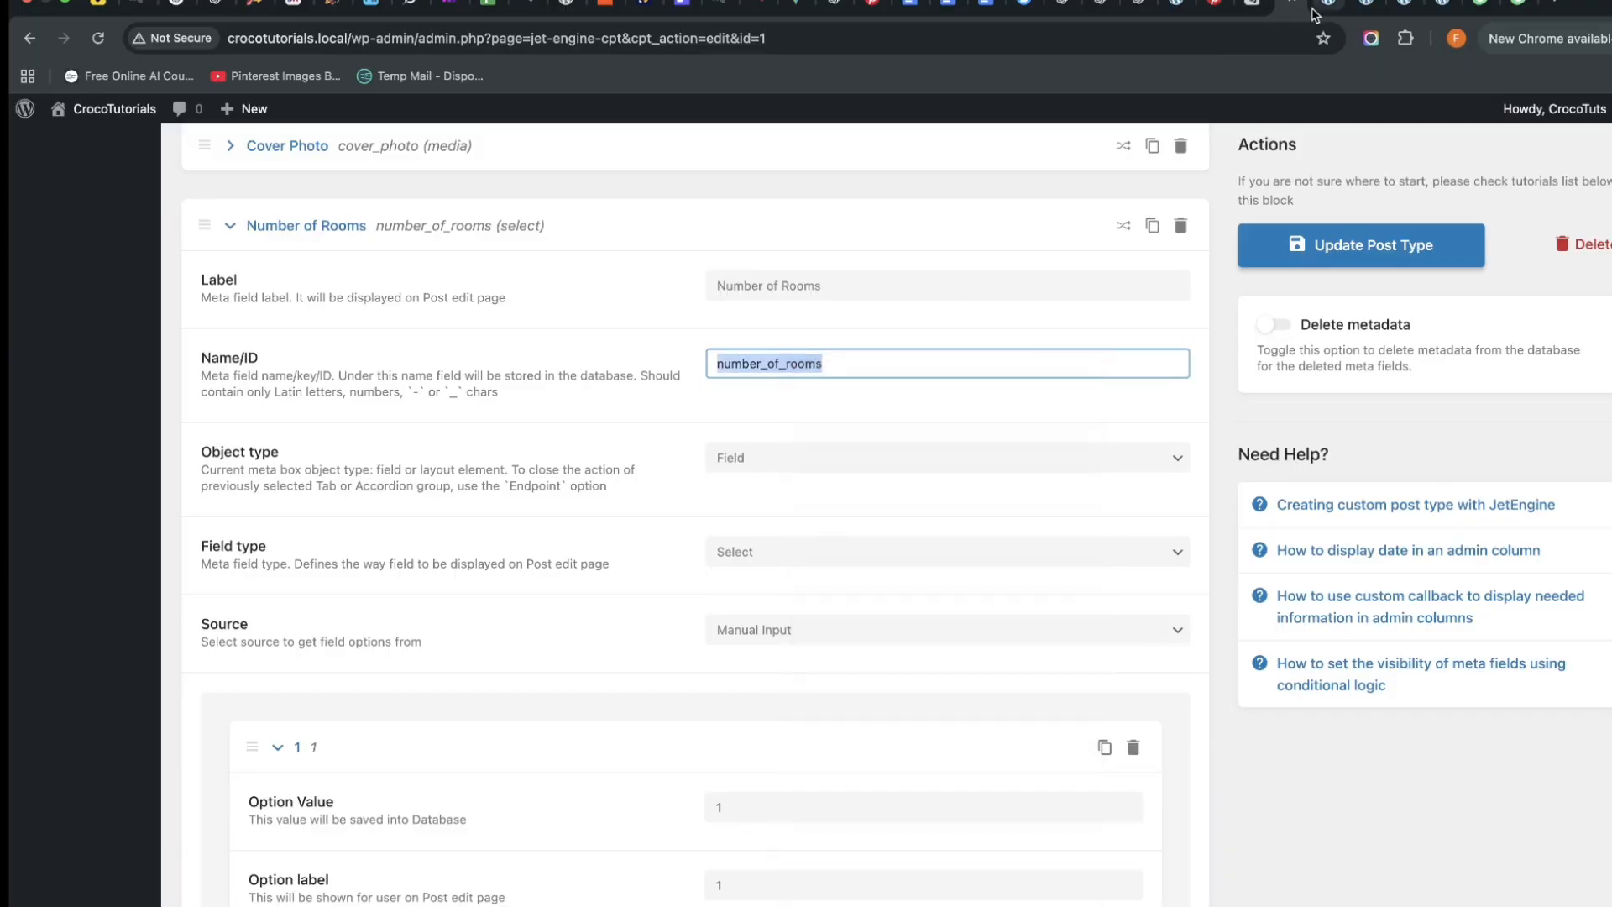
pyautogui.click(1328, 13)
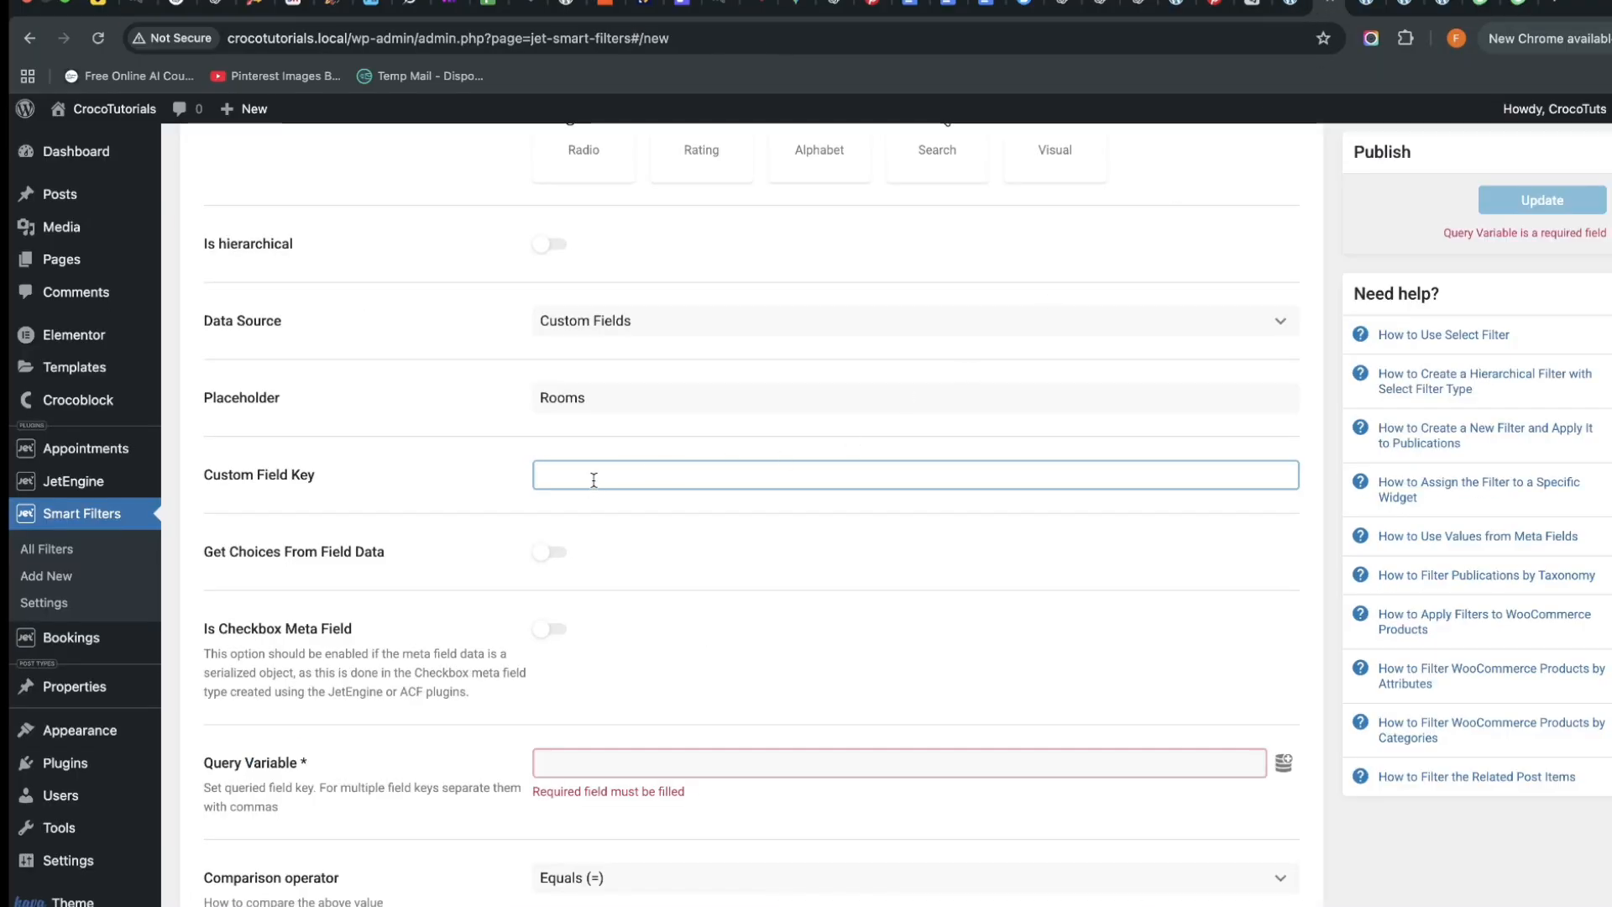
pyautogui.press('super+v')
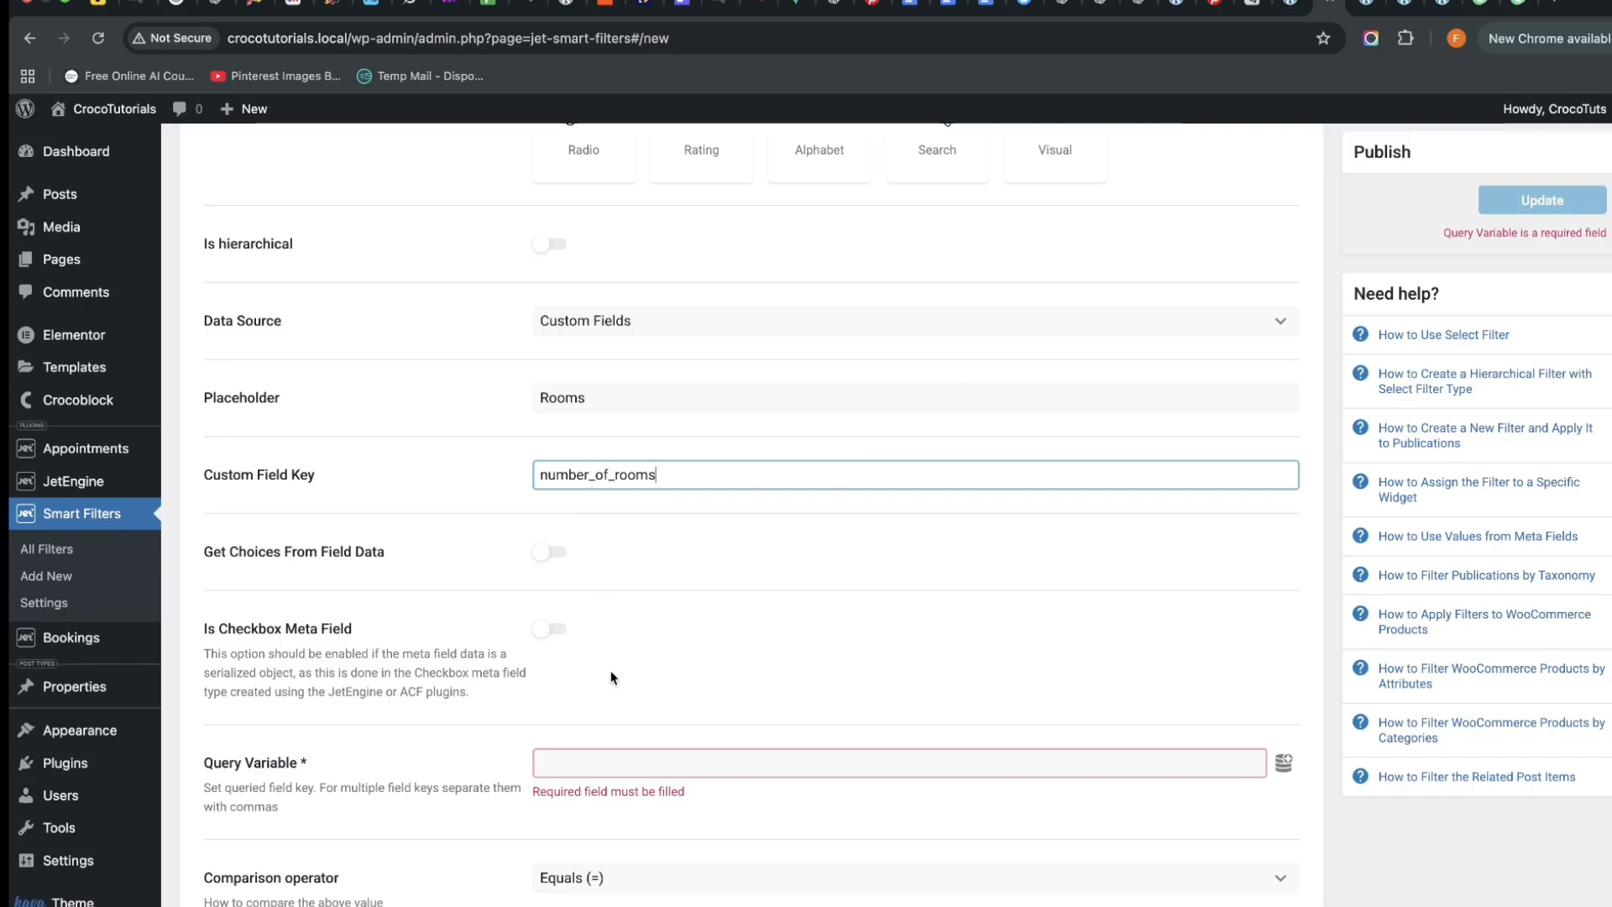
pyautogui.click(595, 757)
pyautogui.press('super+v')
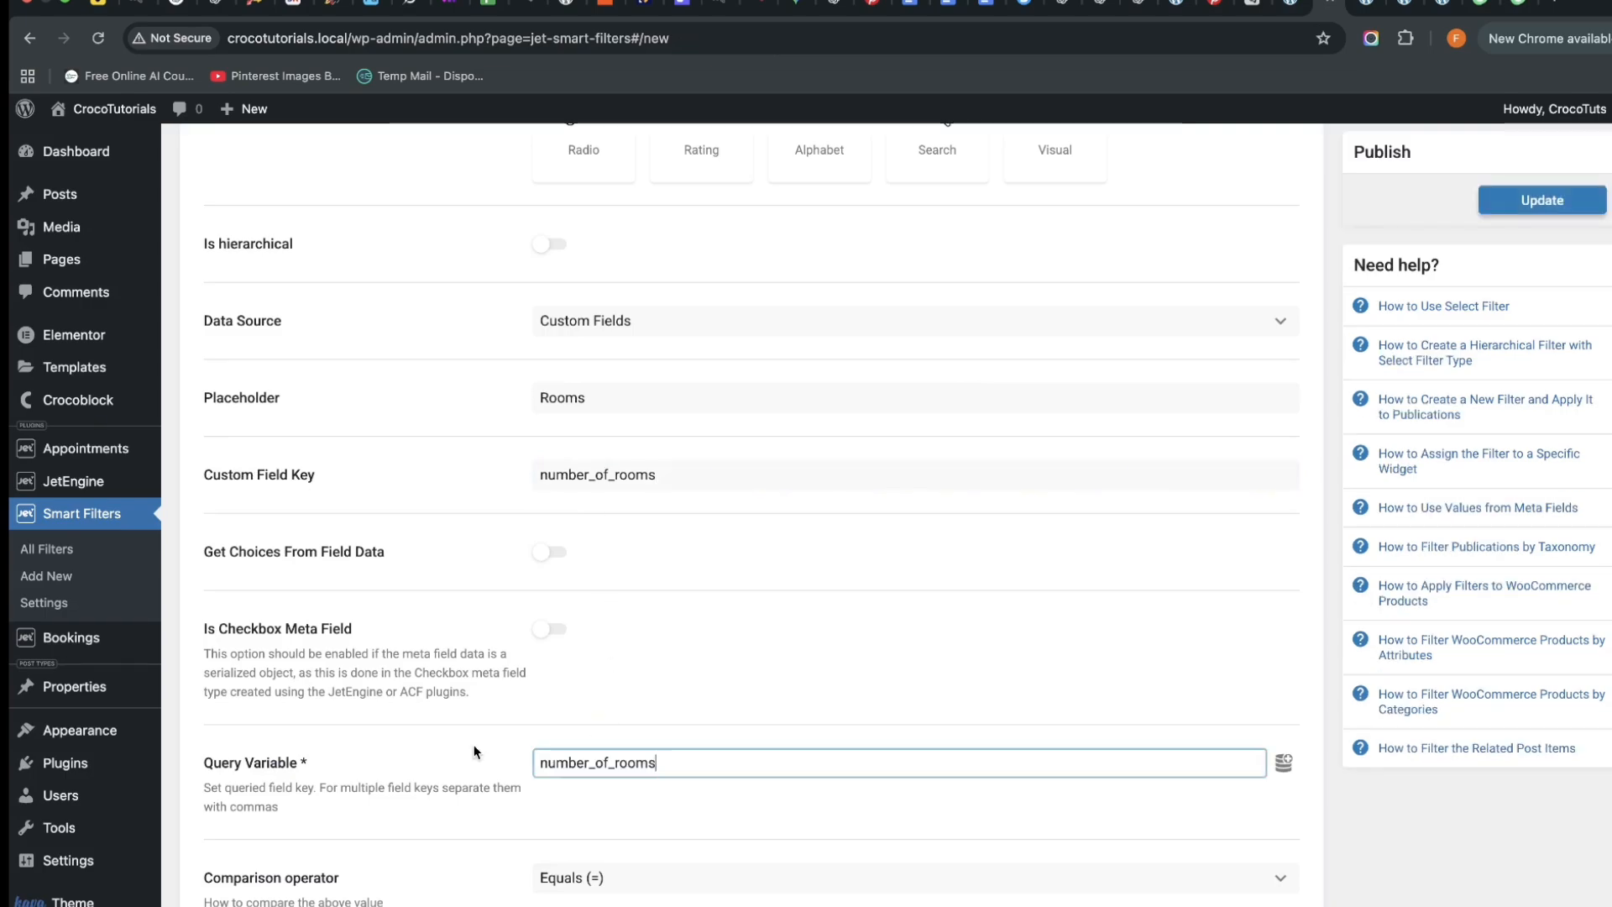
# Enable getting choices from field data and set the field source plugin to JetEngine
pyautogui.click(556, 561)
pyautogui.click(555, 558)
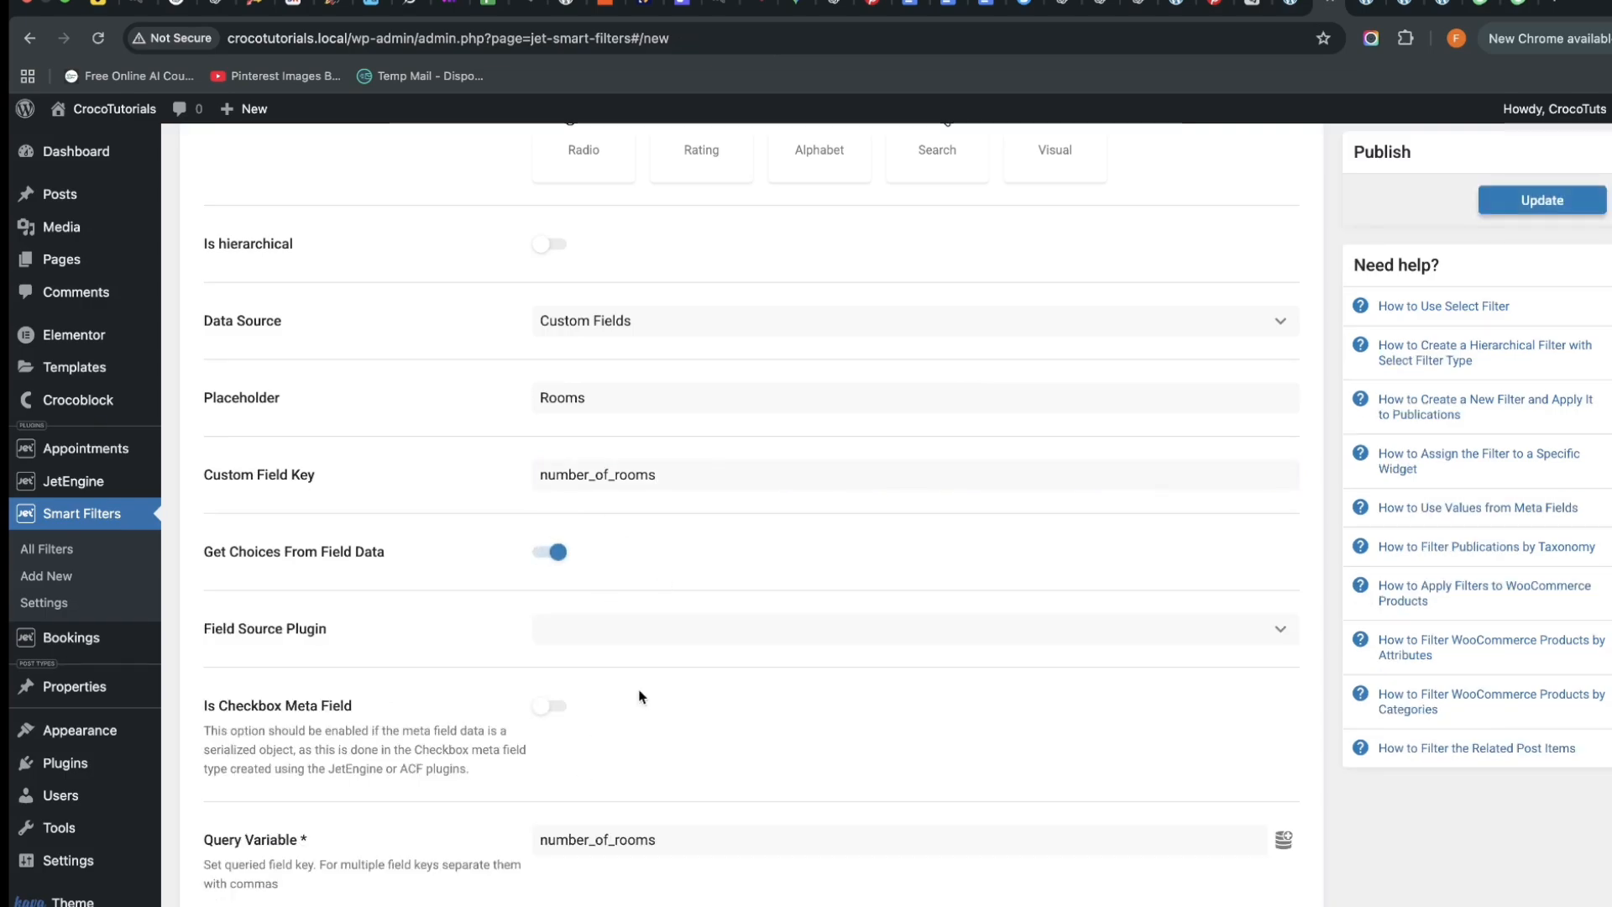
pyautogui.click(662, 628)
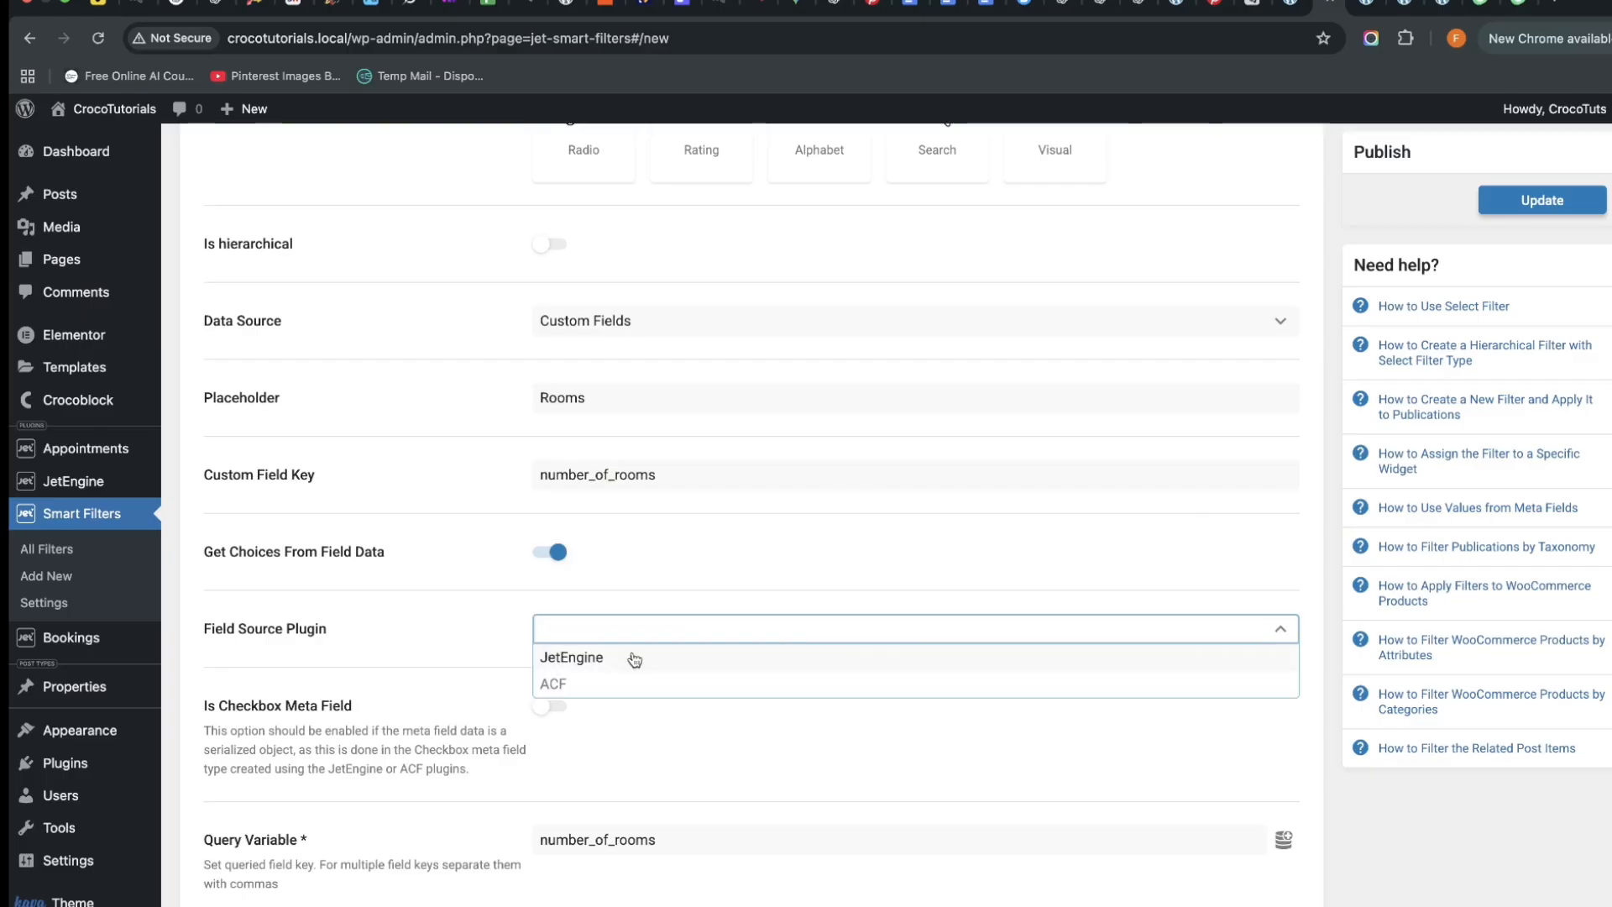
pyautogui.click(571, 657)
pyautogui.scroll(-3, 575, 618)
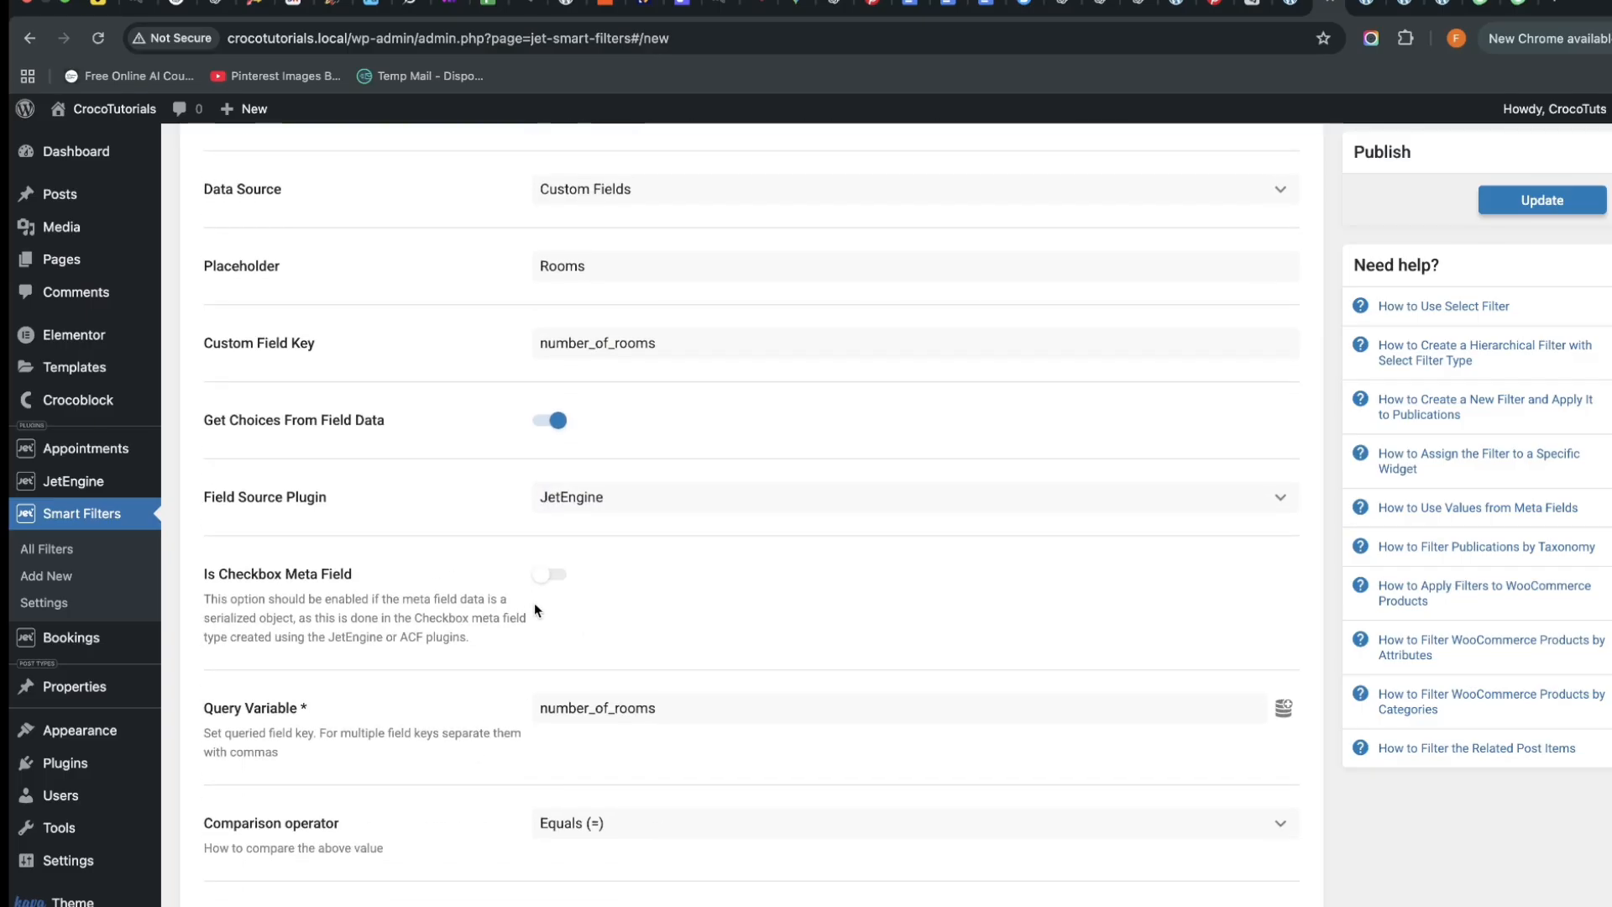
# Enable the Is Checkbox Meta Field option, set the Filter Label to "Rooms", and save the Number of Rooms filter
pyautogui.scroll(5, 494, 651)
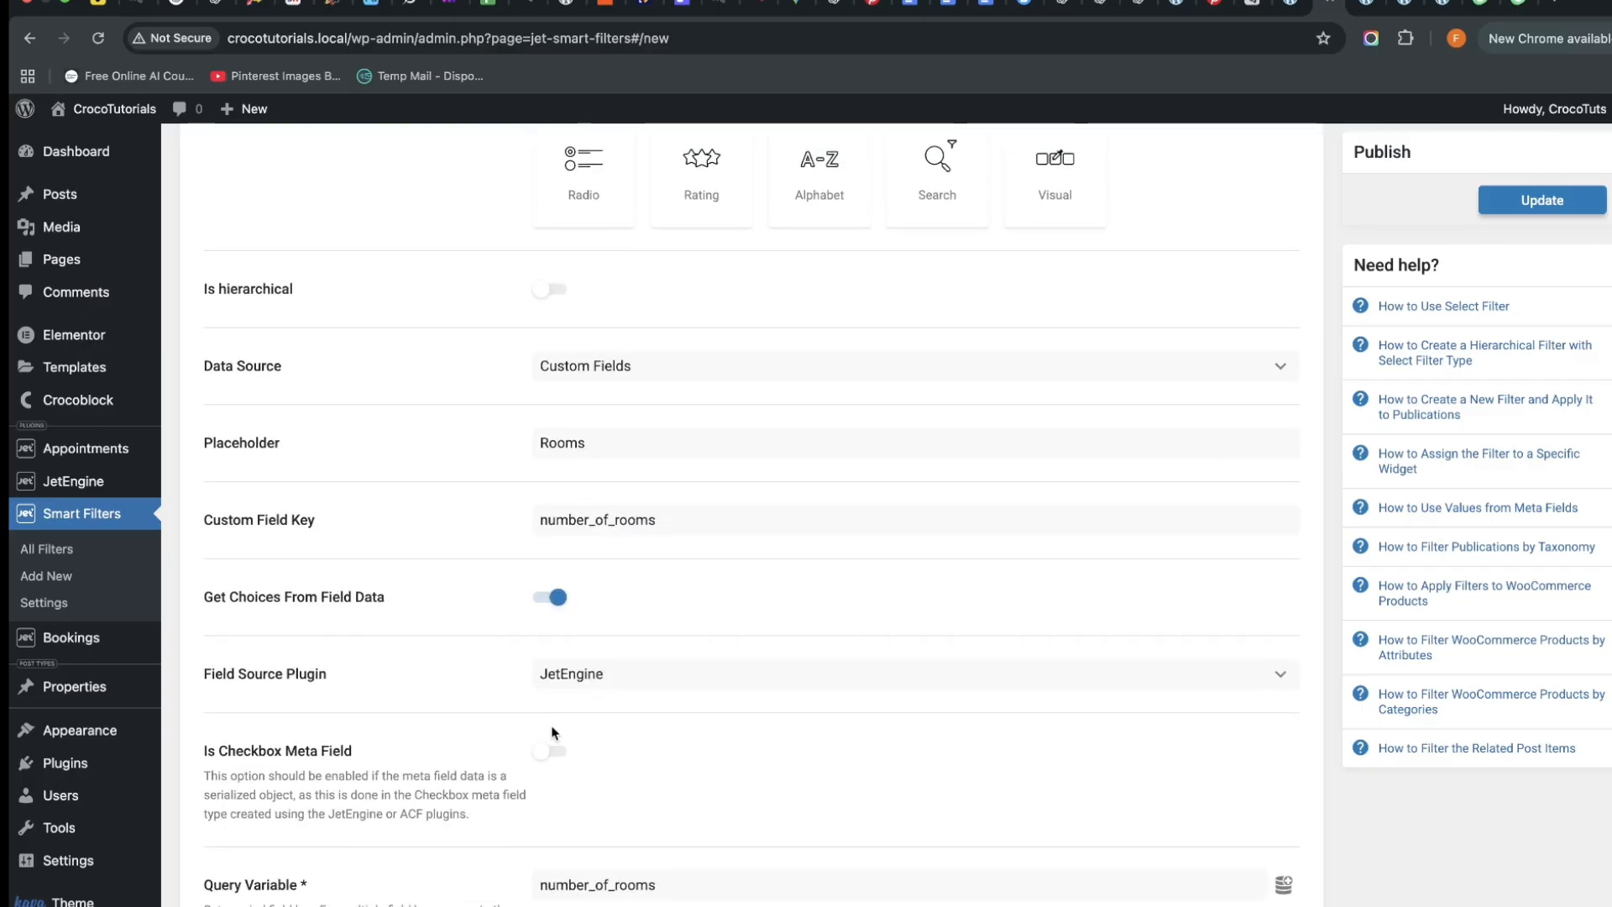
pyautogui.click(556, 786)
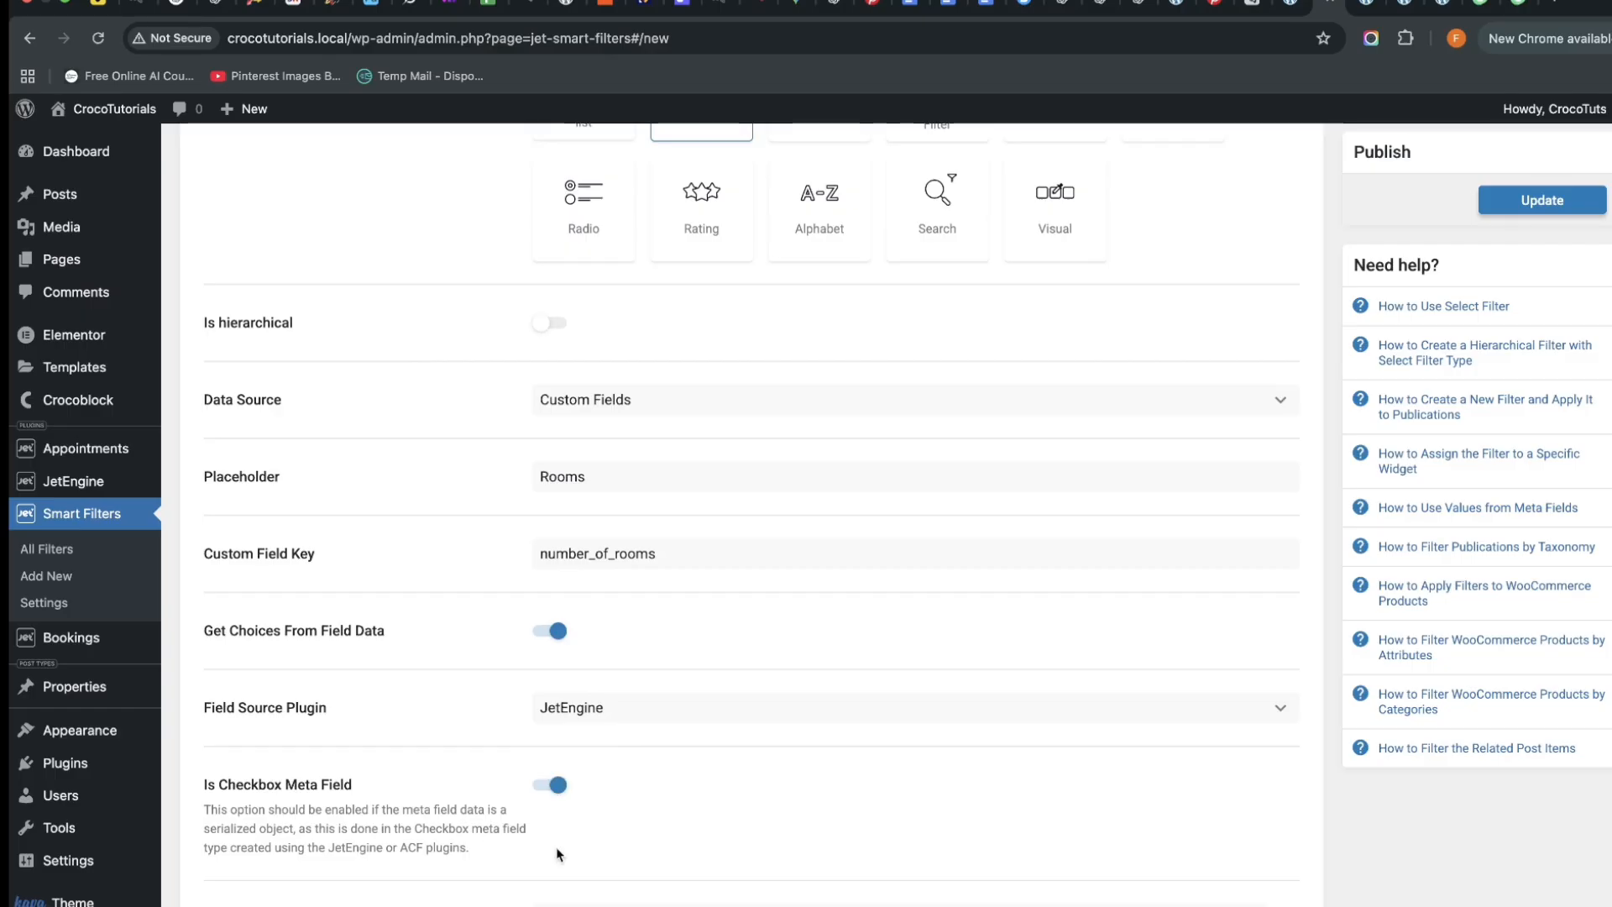
pyautogui.scroll(-12, 558, 848)
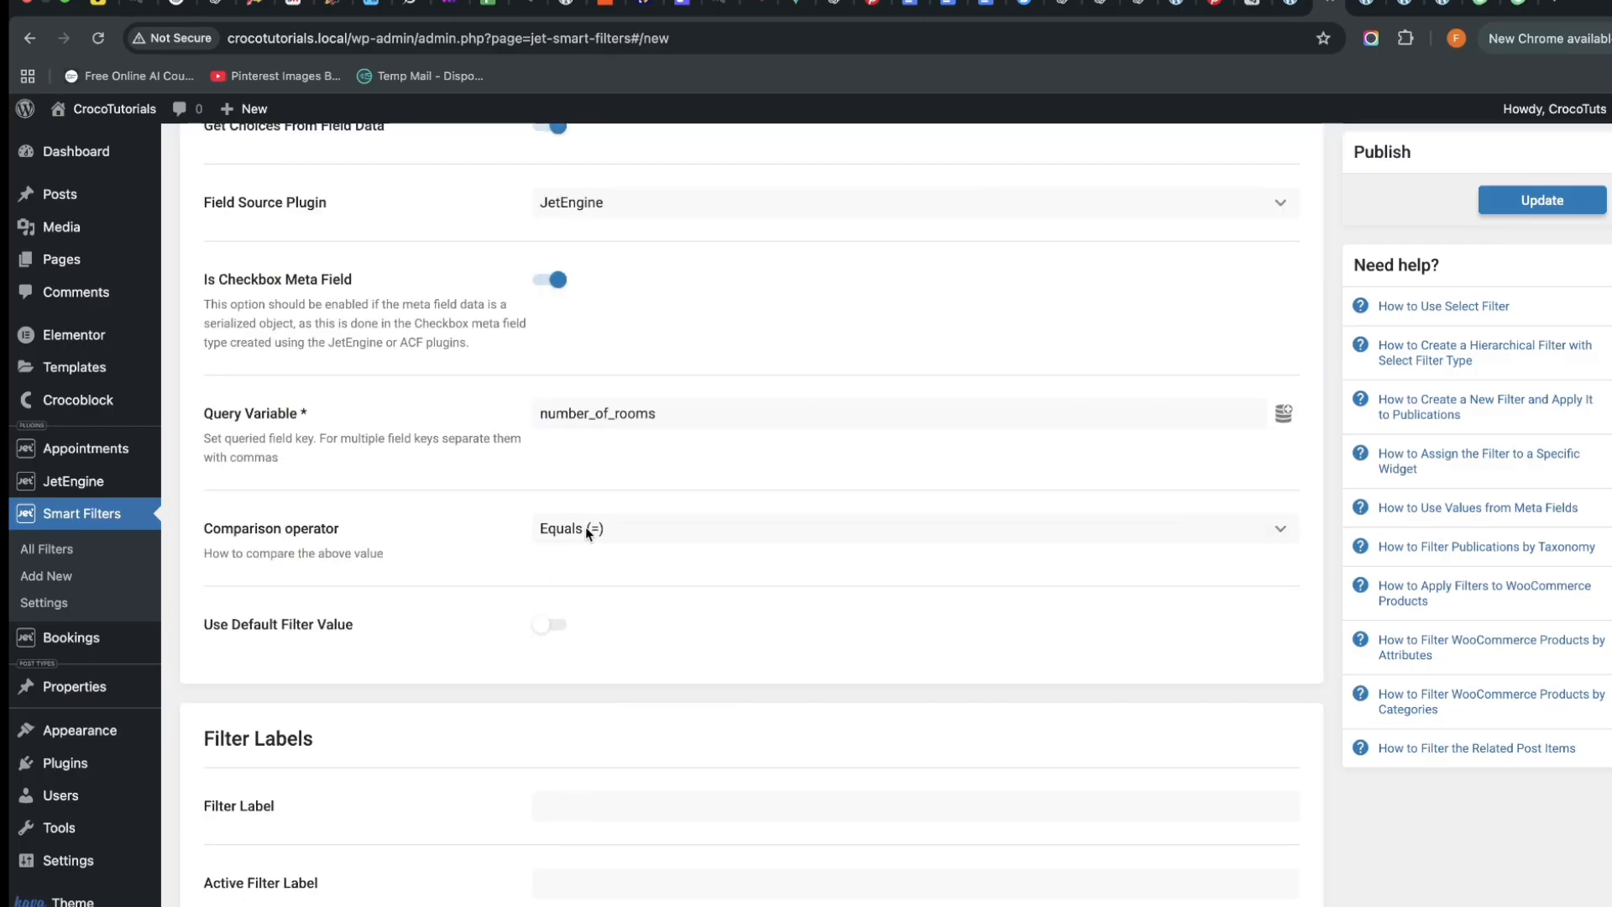
pyautogui.scroll(1, 621, 756)
pyautogui.click(579, 858)
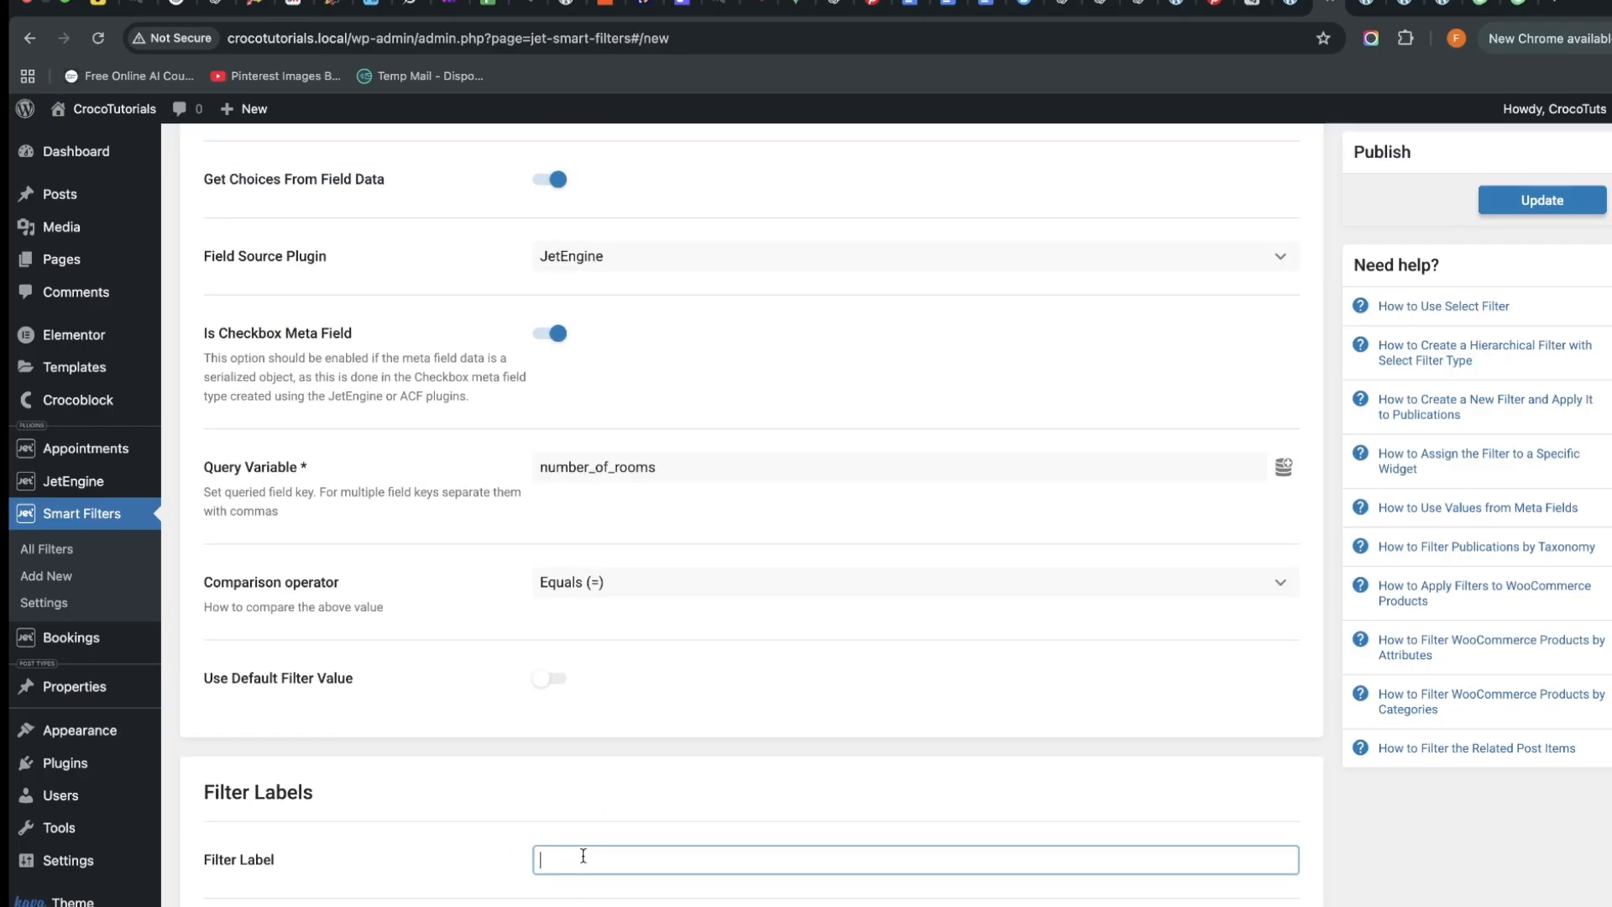
pyautogui.write('Rooms')
pyautogui.click(1511, 201)
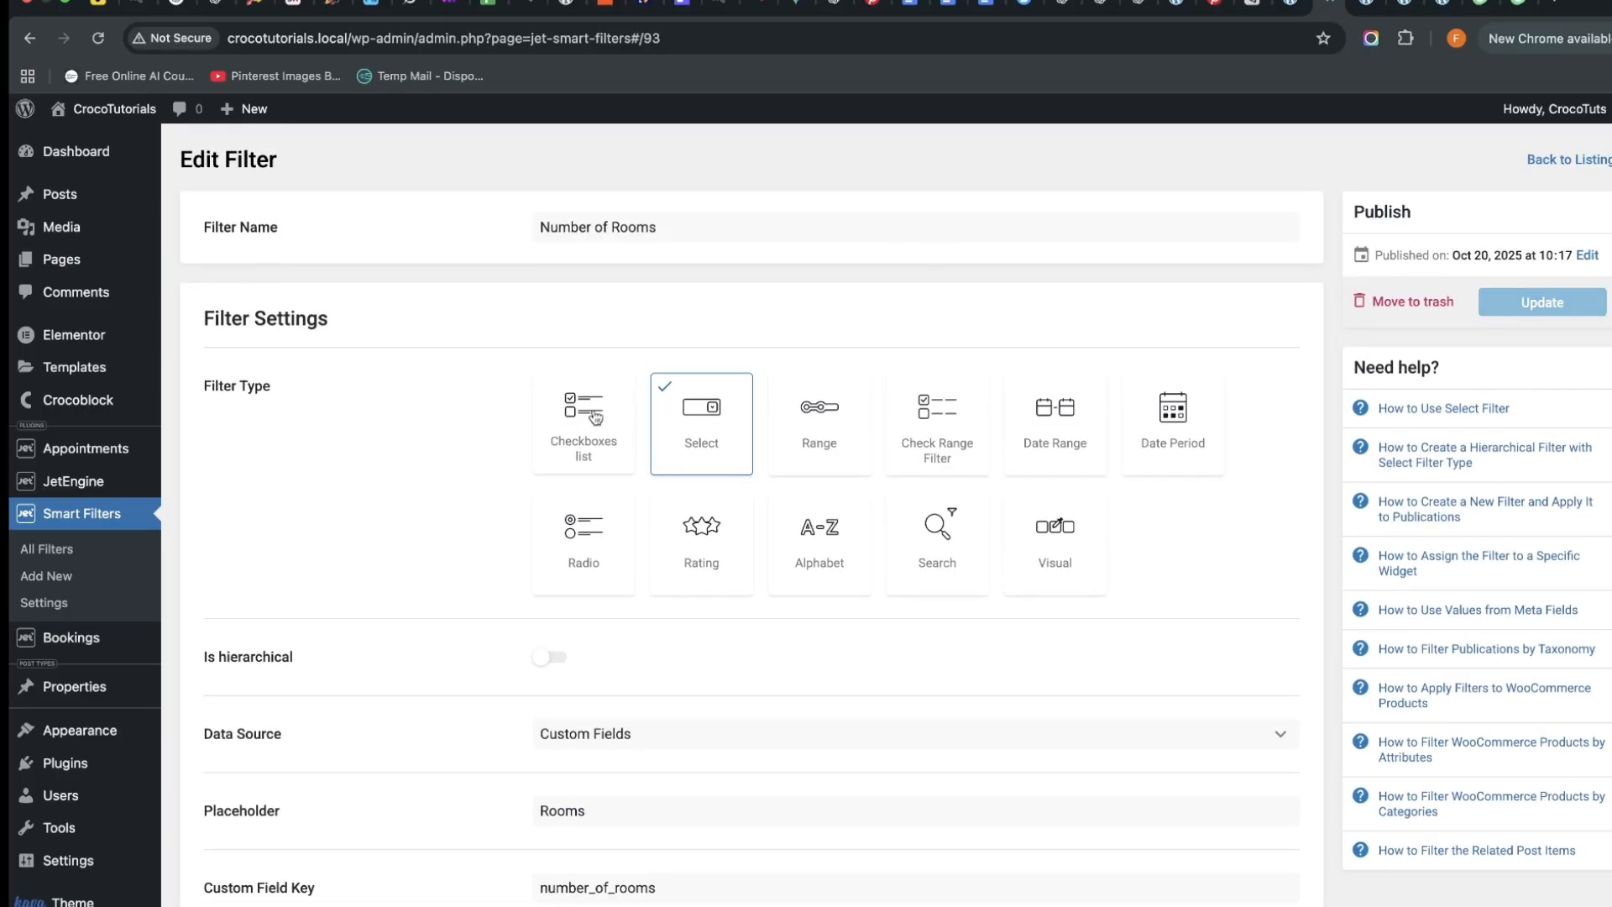
# In the Elementor page editor, duplicate the container holding the range filters and delete both range filters from the copy
pyautogui.click(1365, 5)
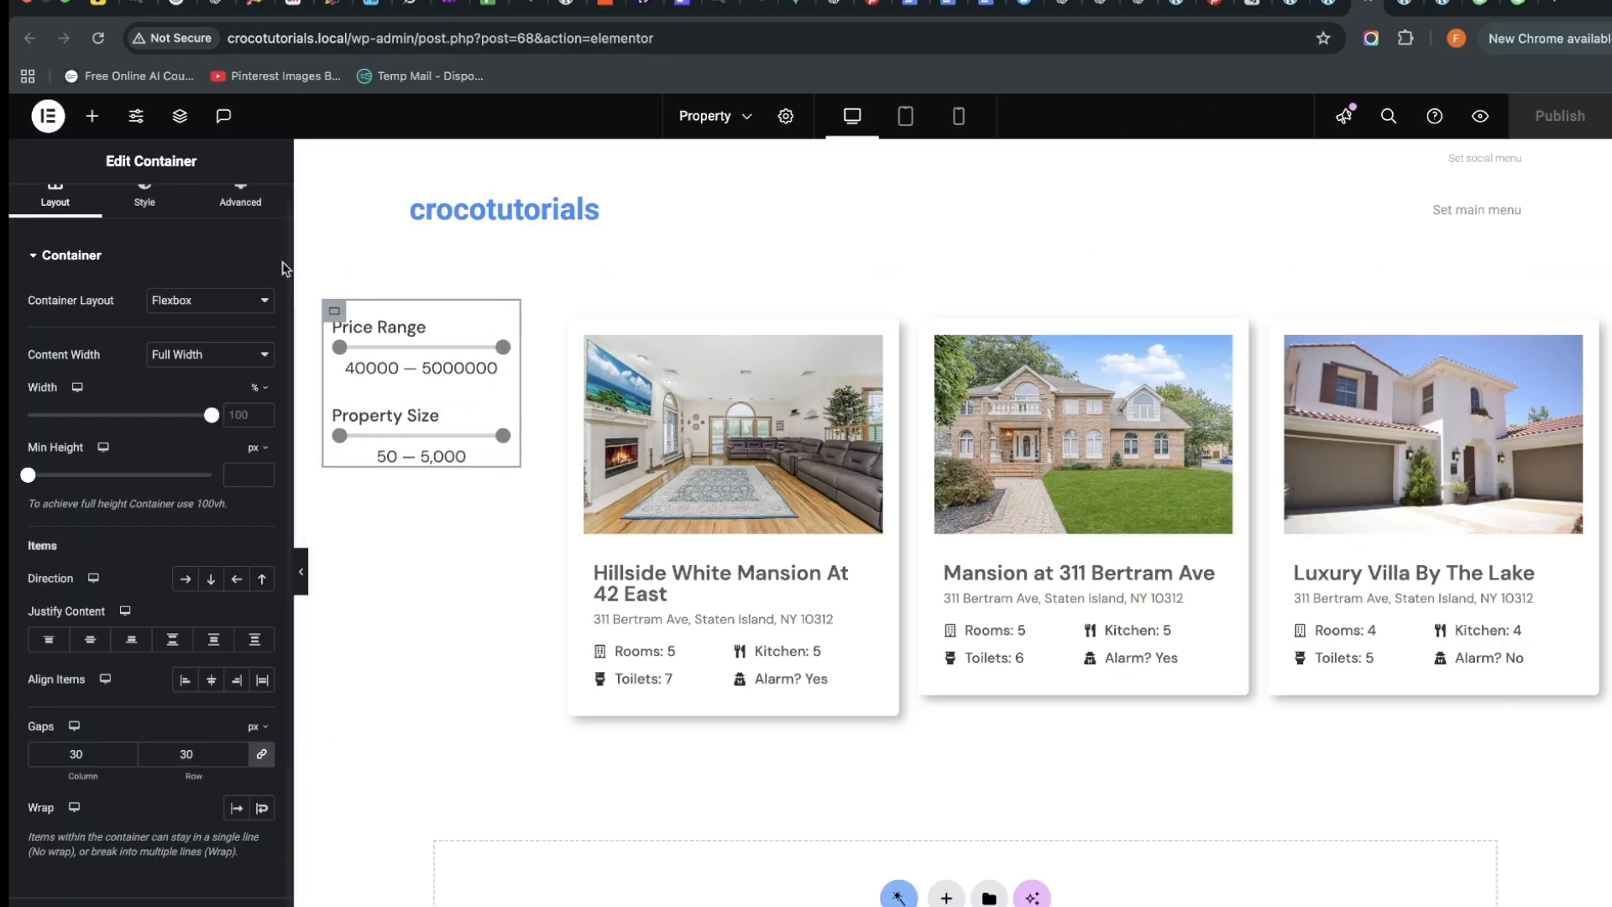
pyautogui.rightClick(422, 323)
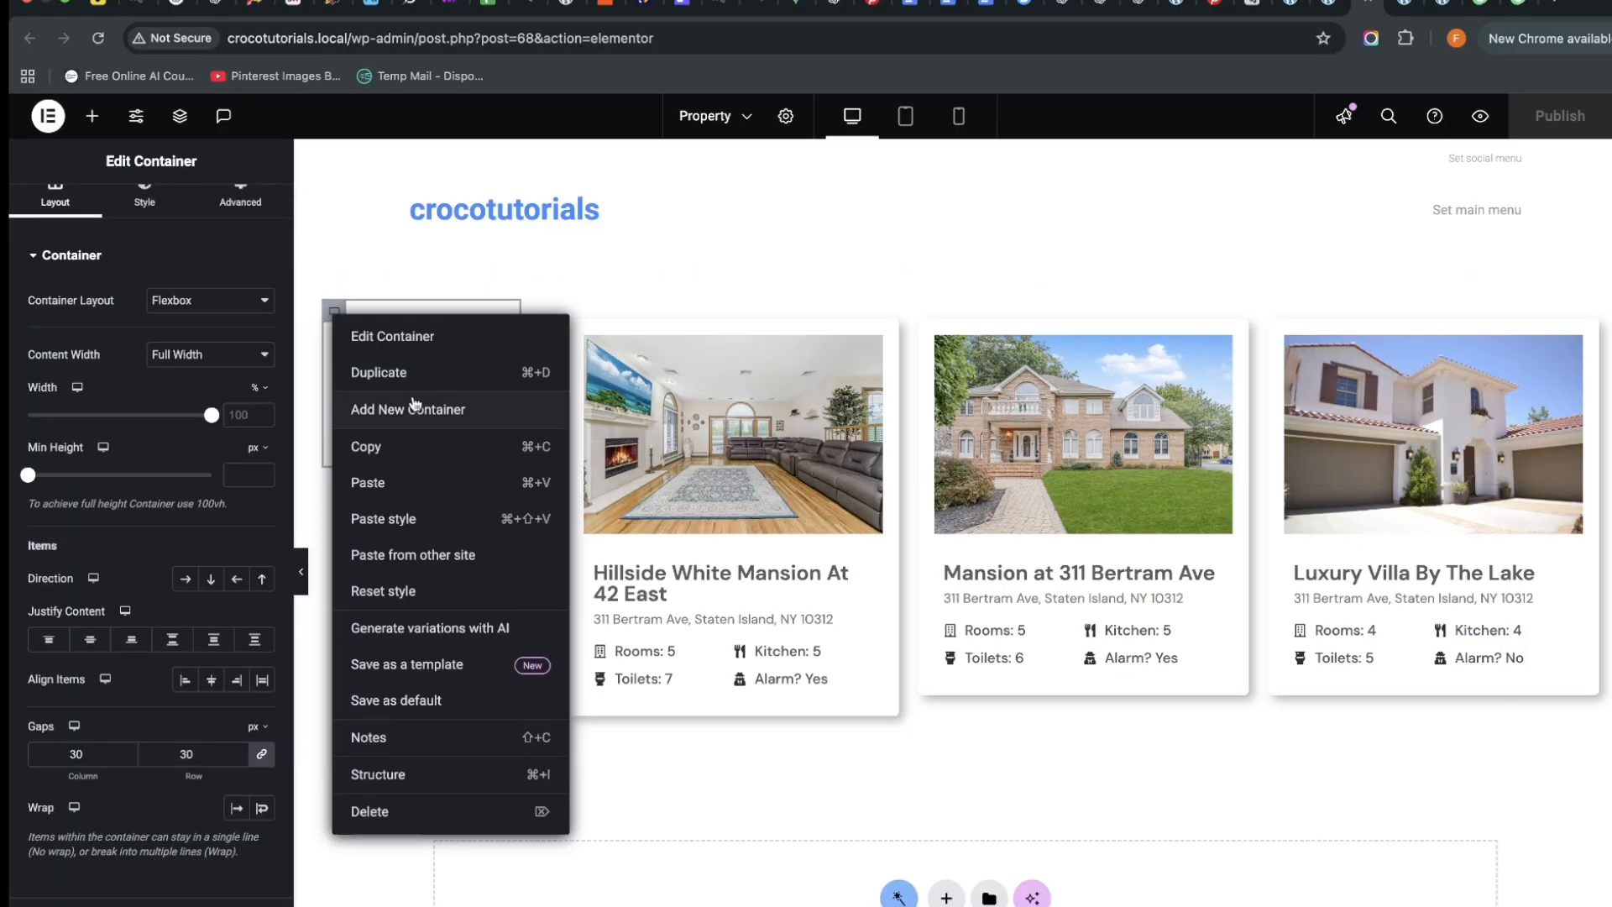
pyautogui.click(419, 371)
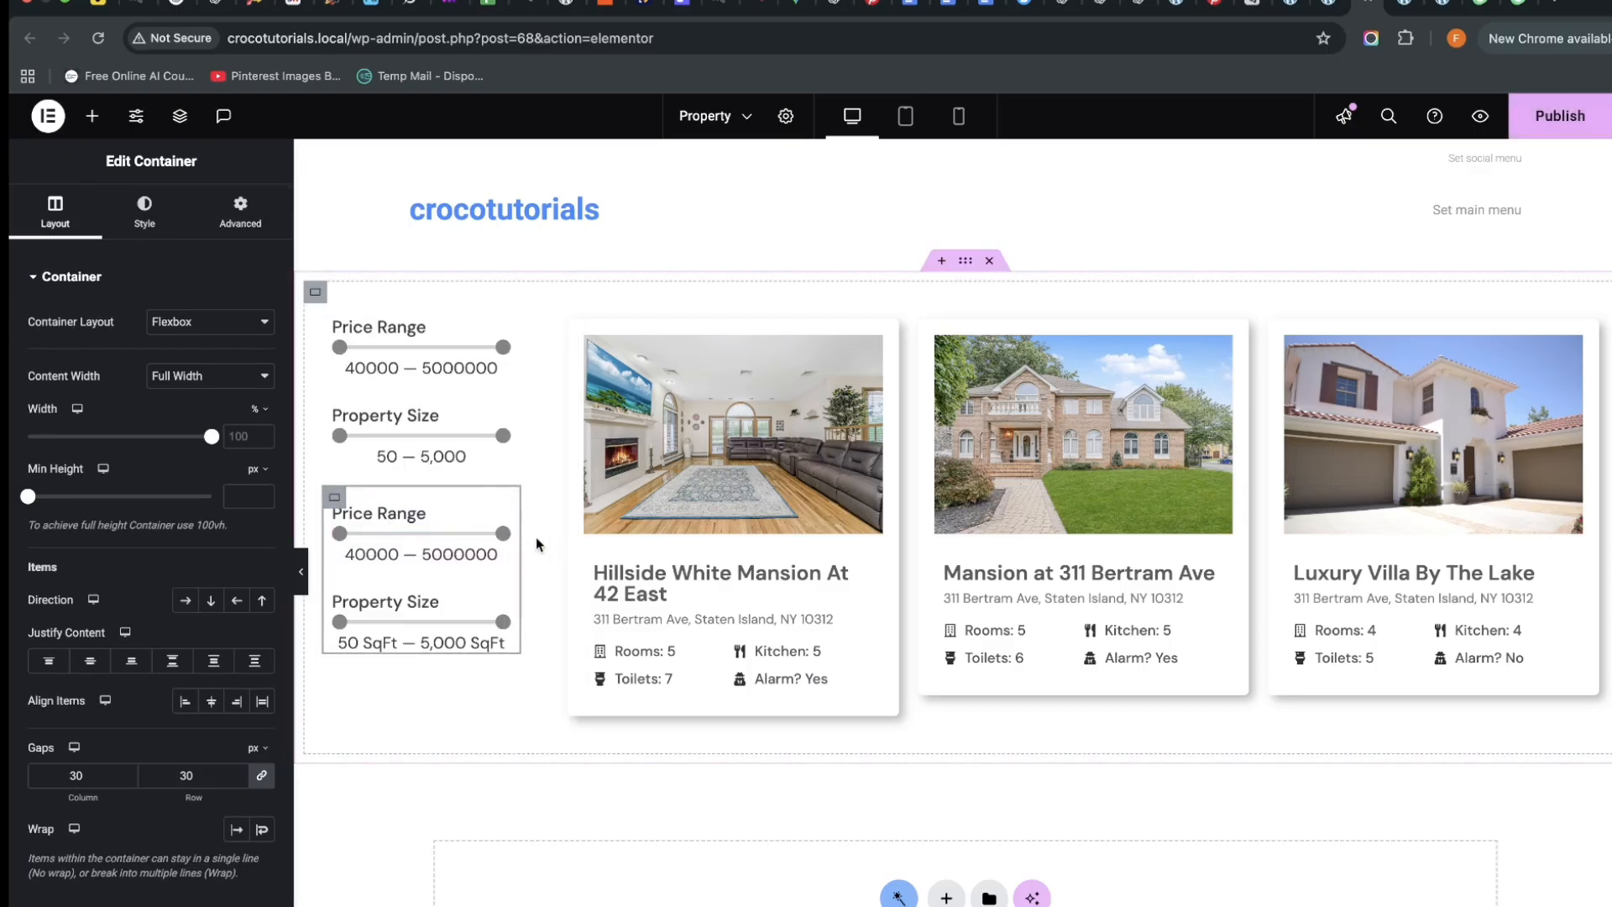
pyautogui.rightClick(501, 514)
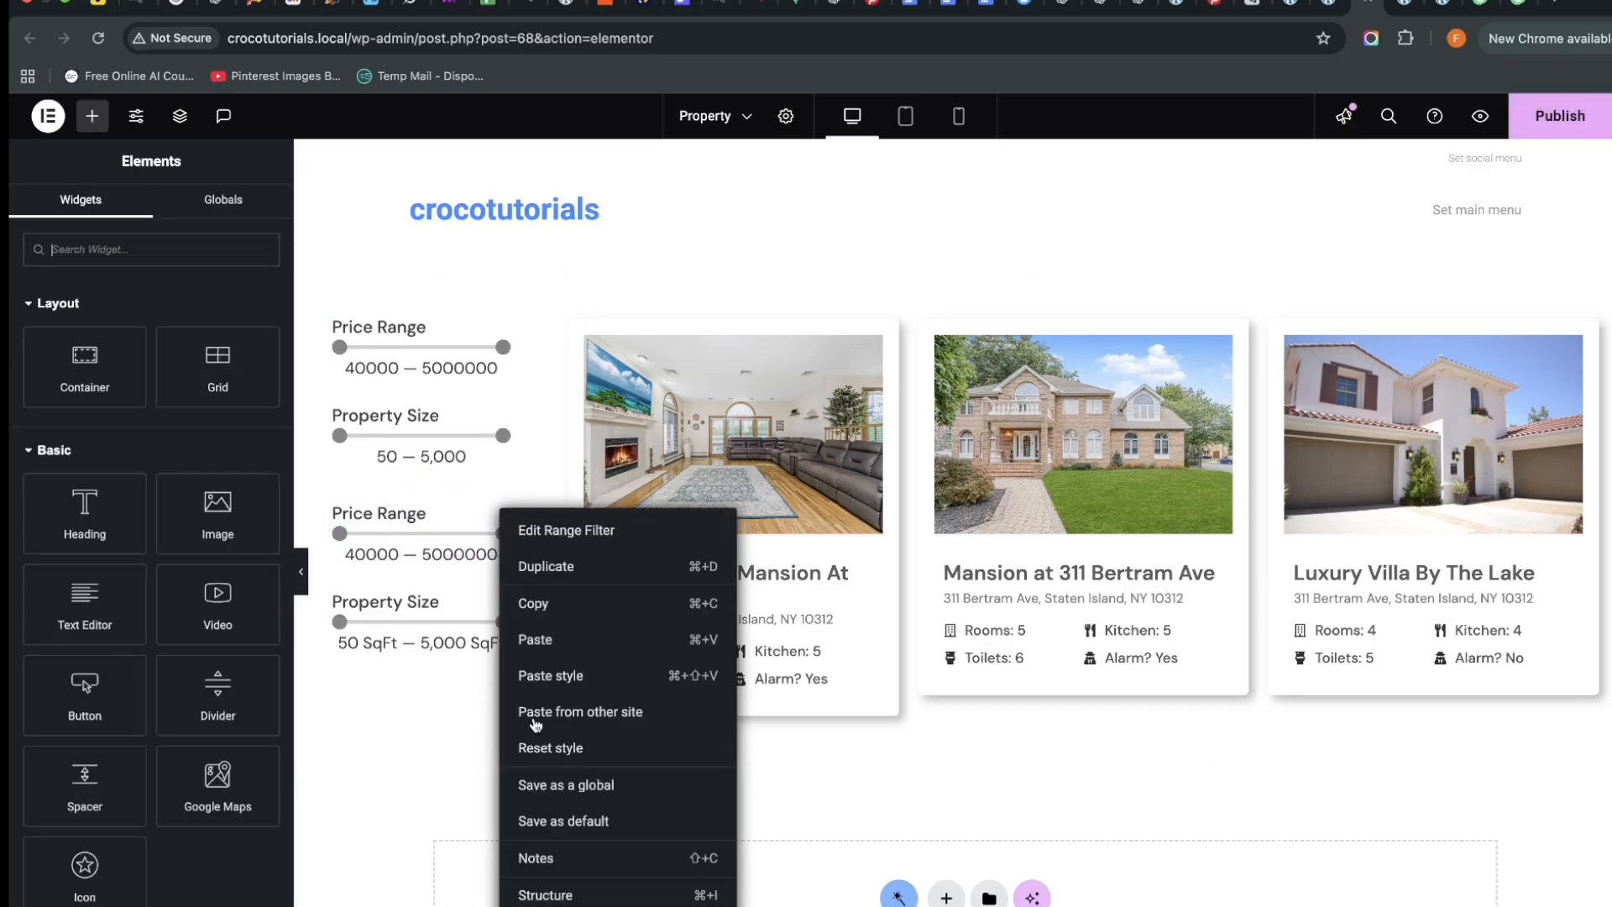
pyautogui.click(537, 905)
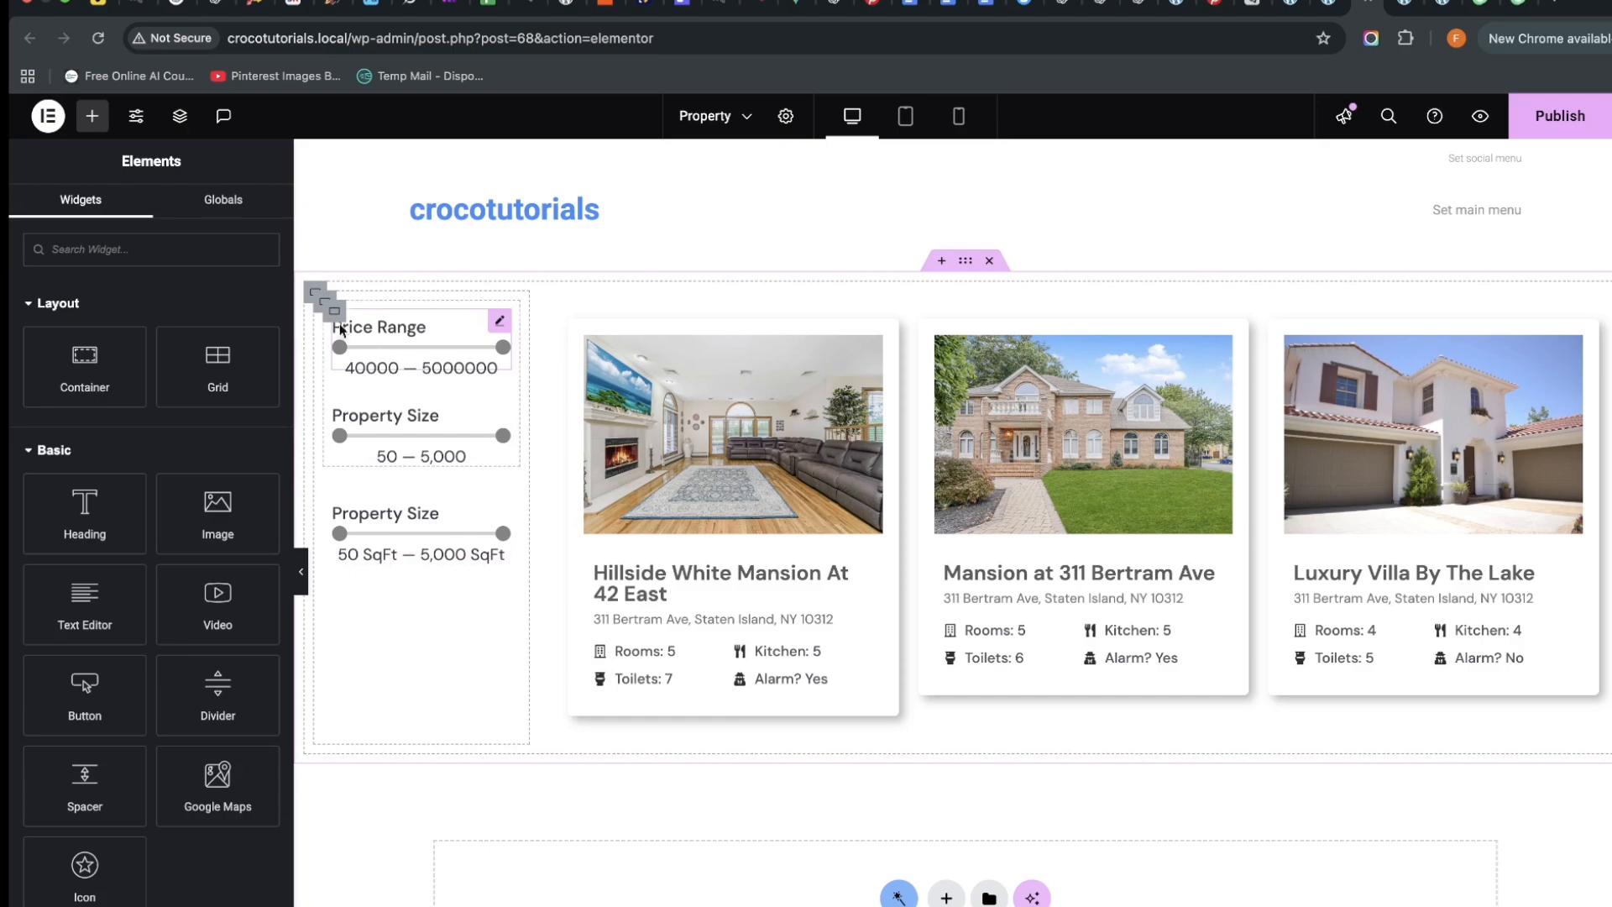
pyautogui.click(333, 313)
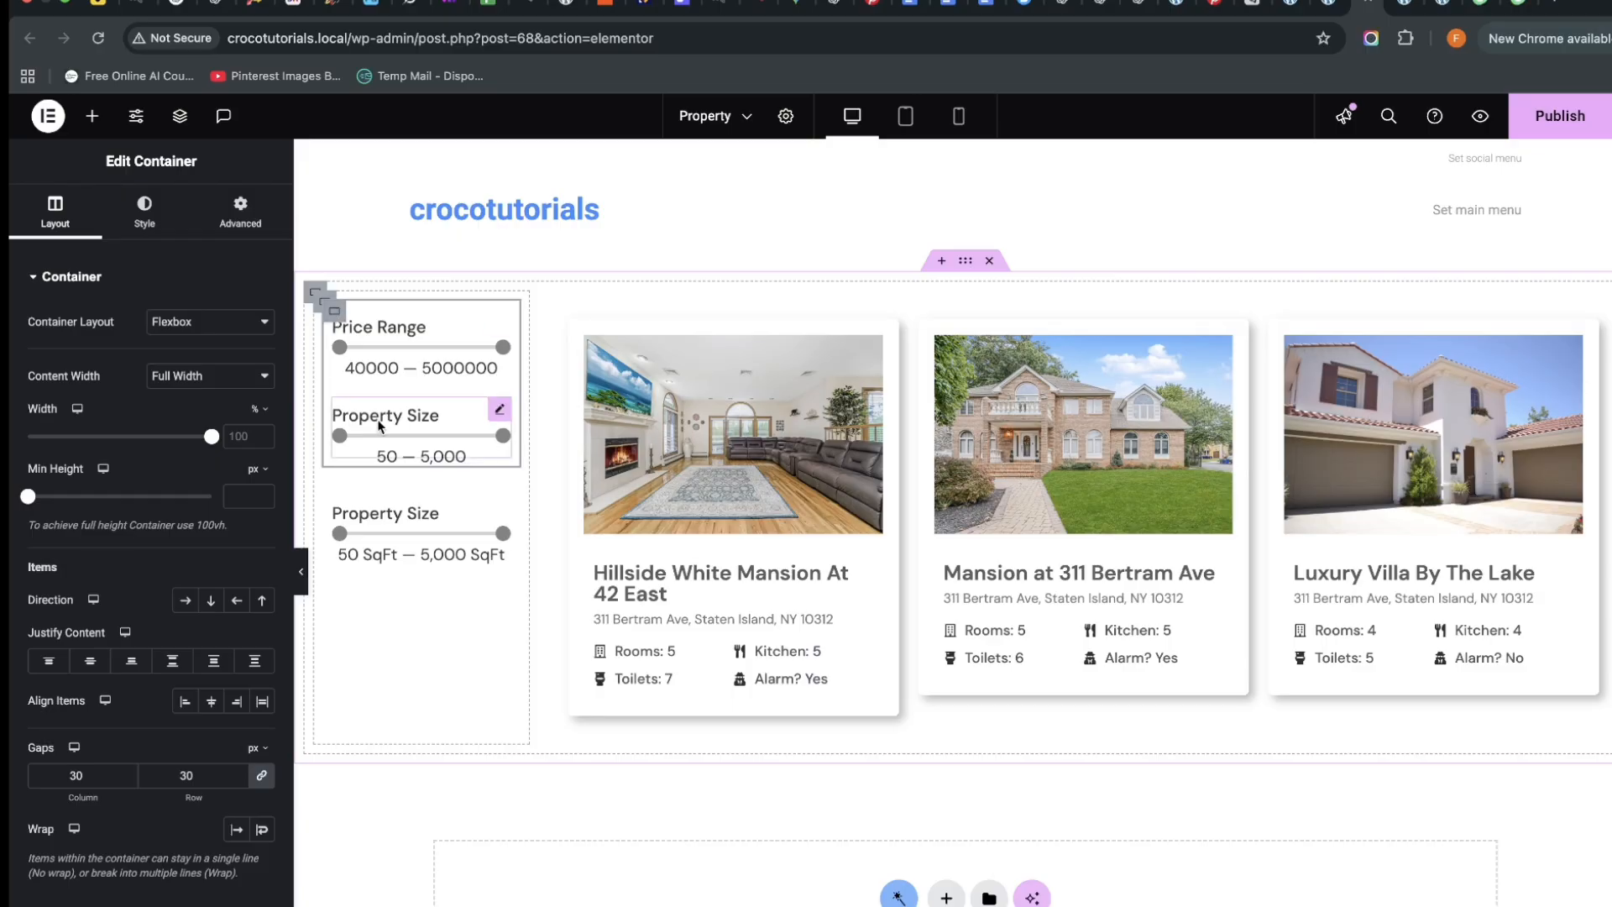
pyautogui.rightClick(501, 513)
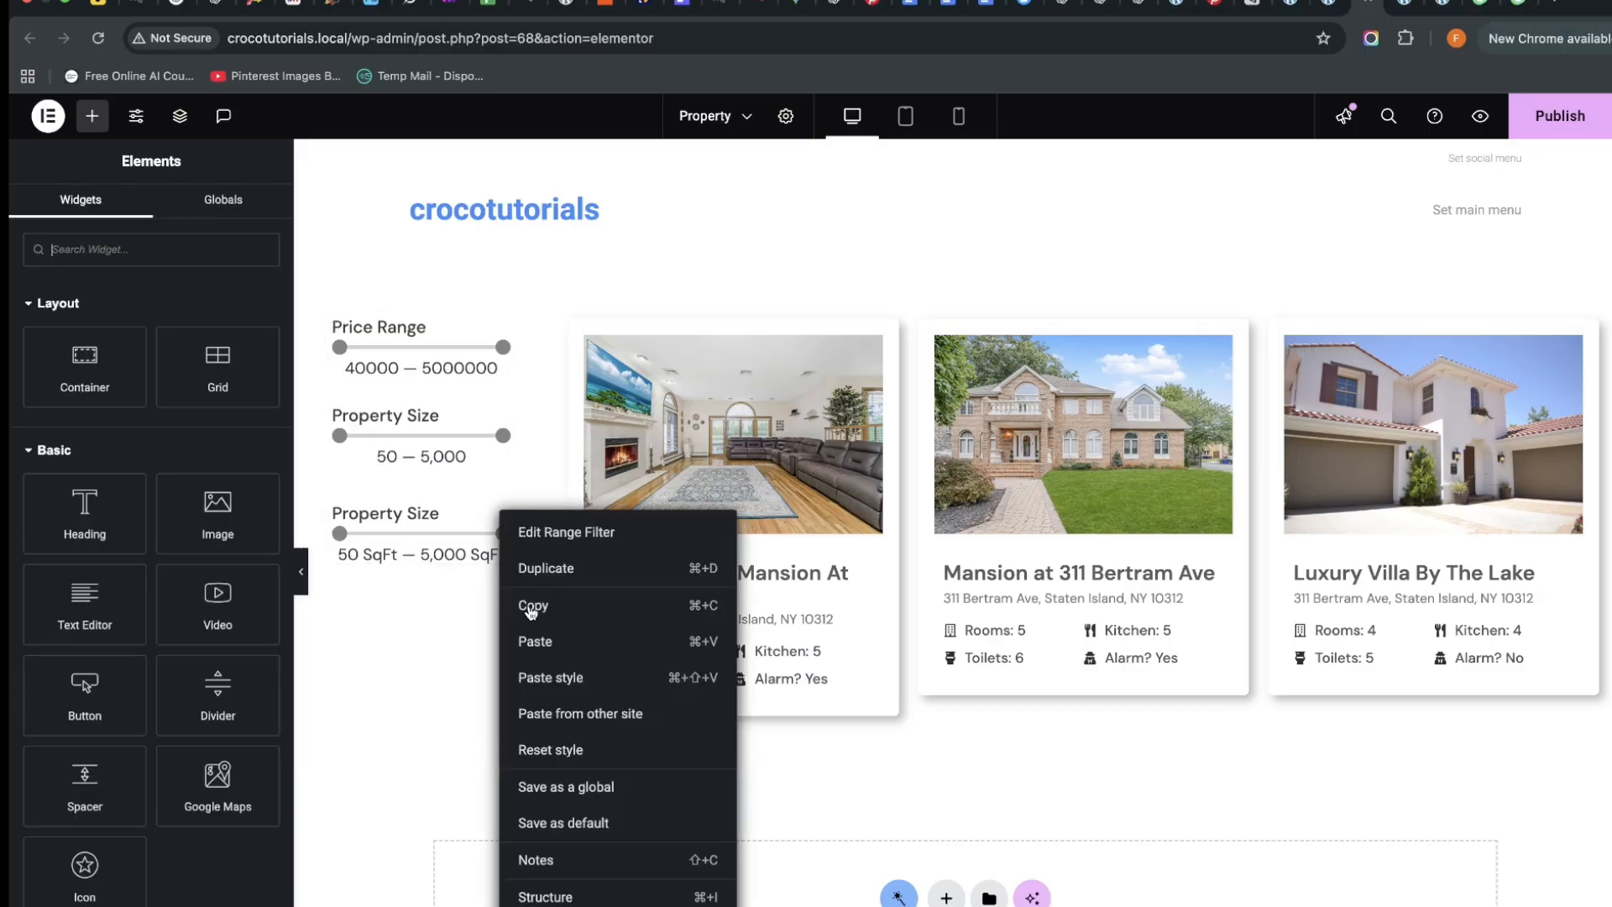
pyautogui.press('Delete')
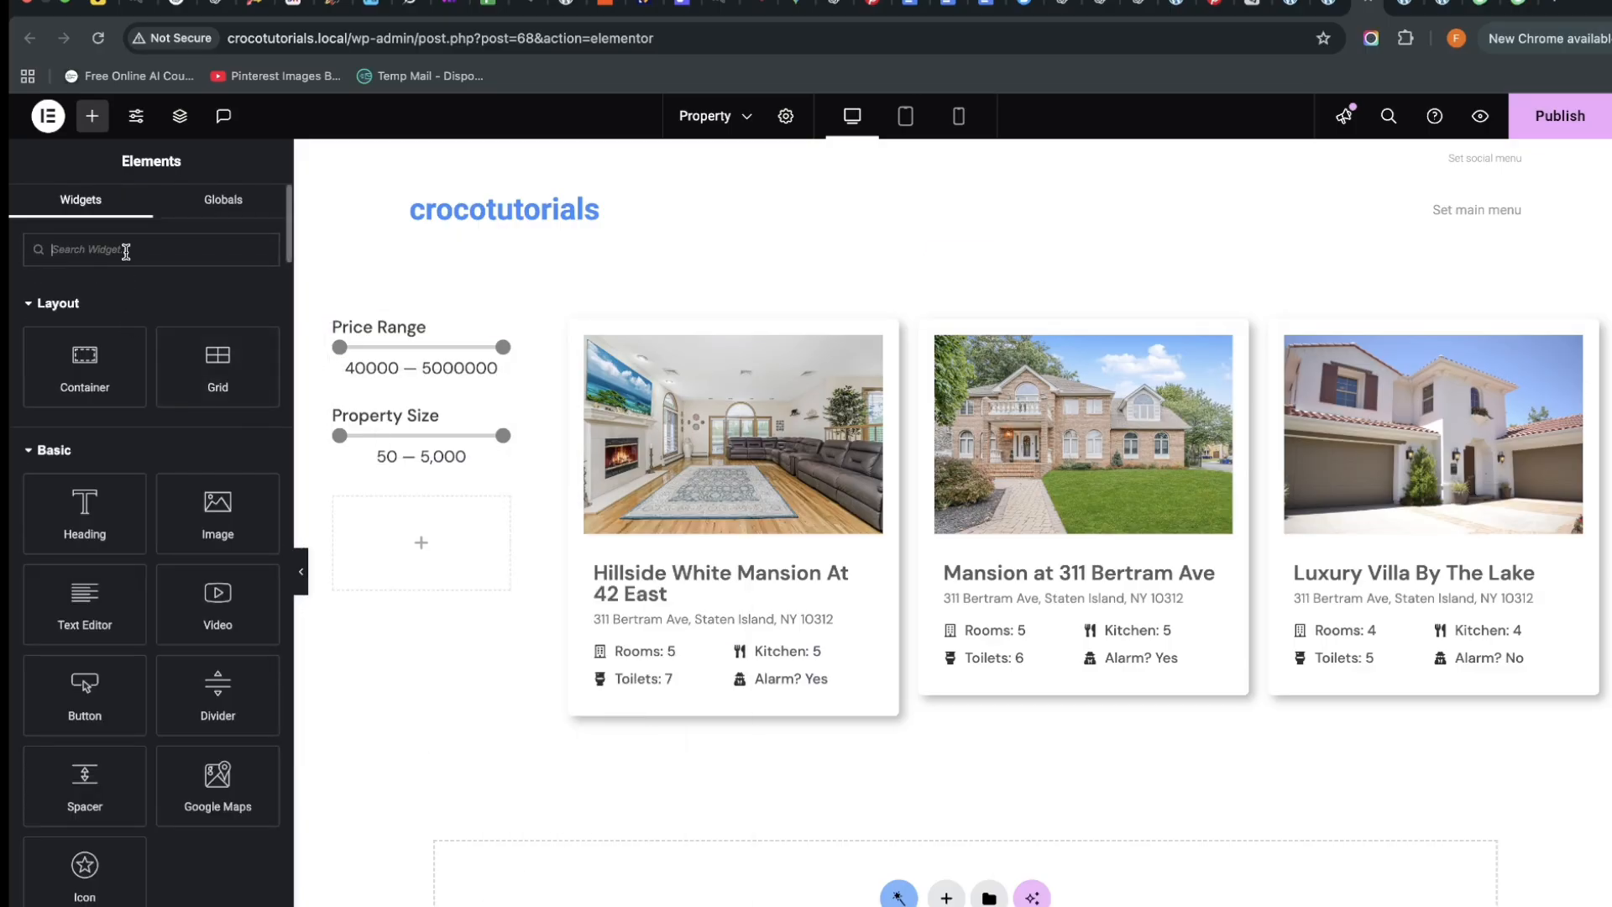
# Add a Select Filter widget to the empty container, using the Number of Rooms filter and targeting JetEngine
pyautogui.write('select')
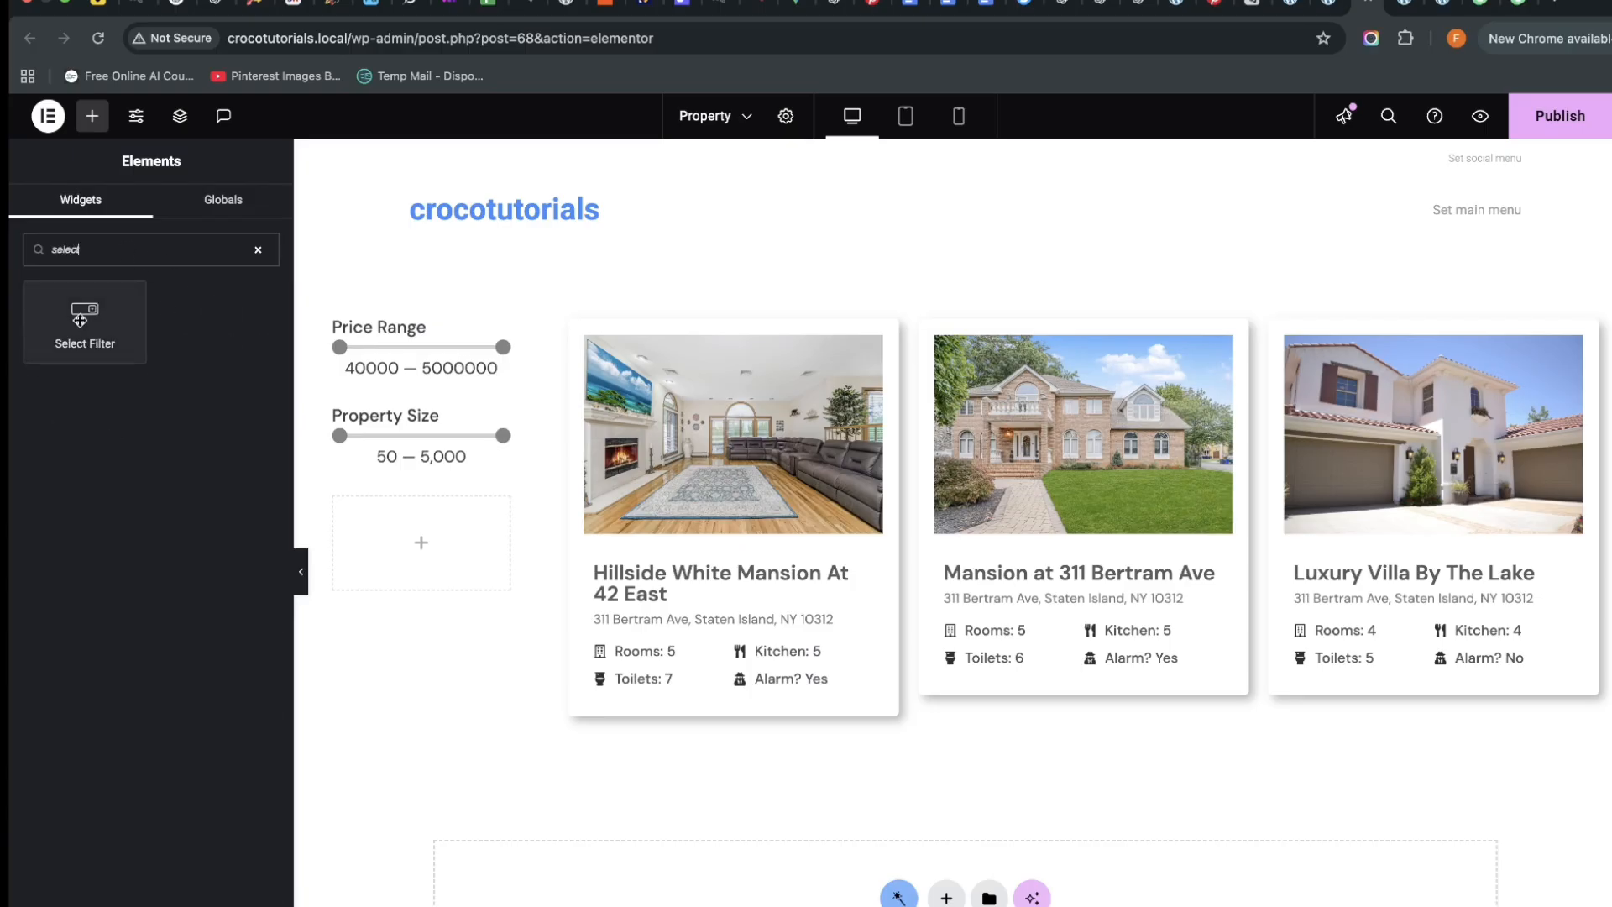
pyautogui.moveTo(84, 317); pyautogui.dragTo(421, 537)
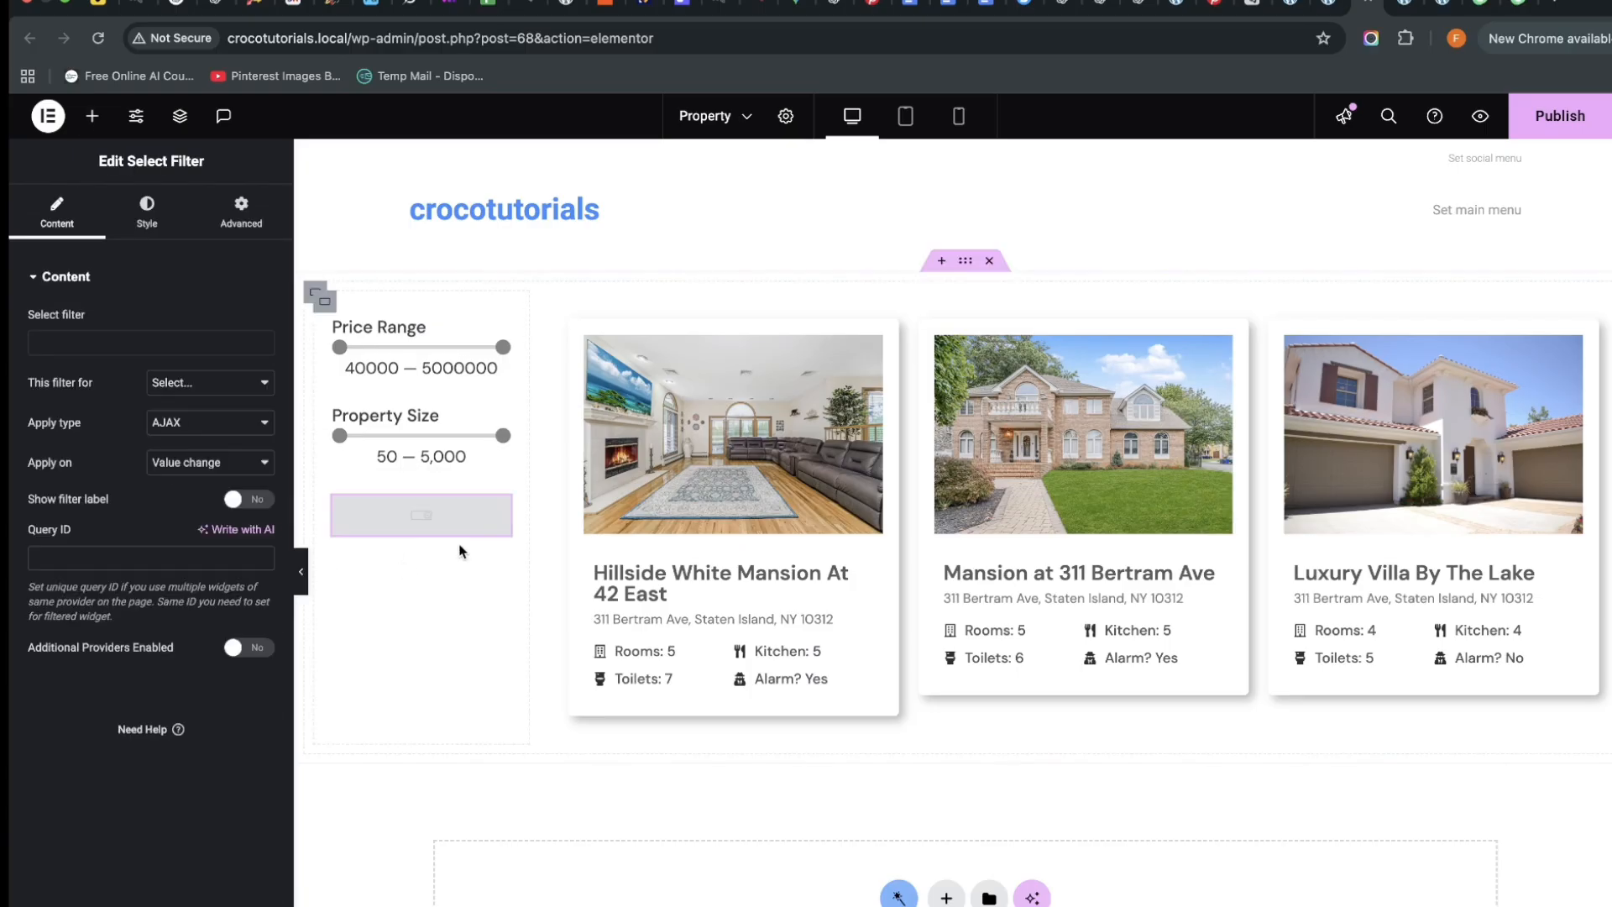
pyautogui.click(213, 343)
pyautogui.write('room')
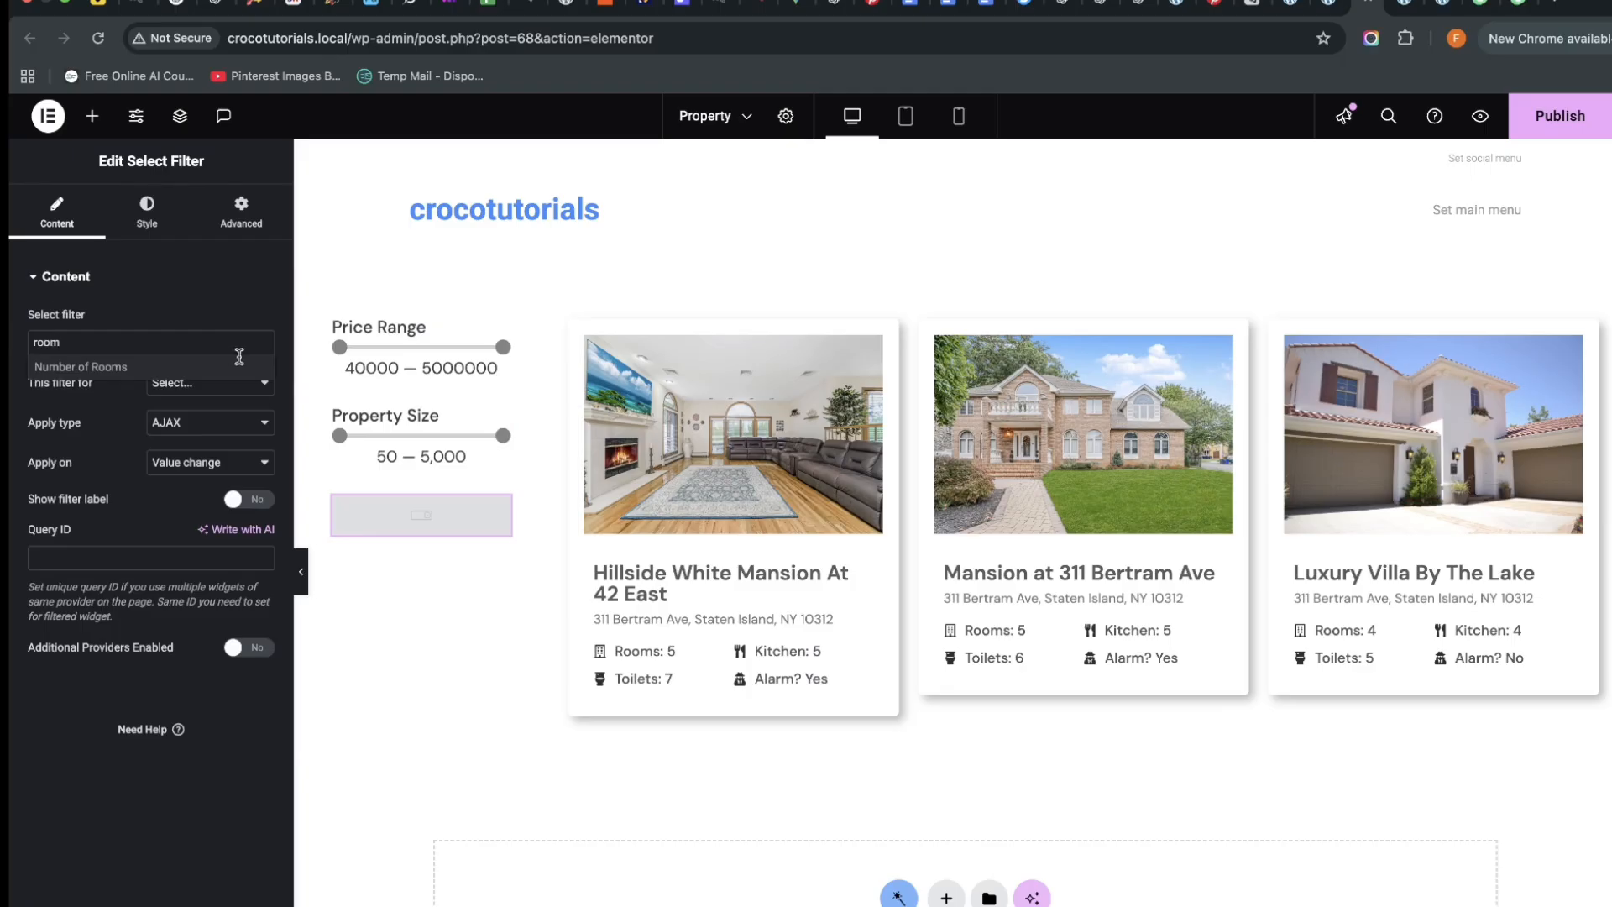
pyautogui.click(133, 367)
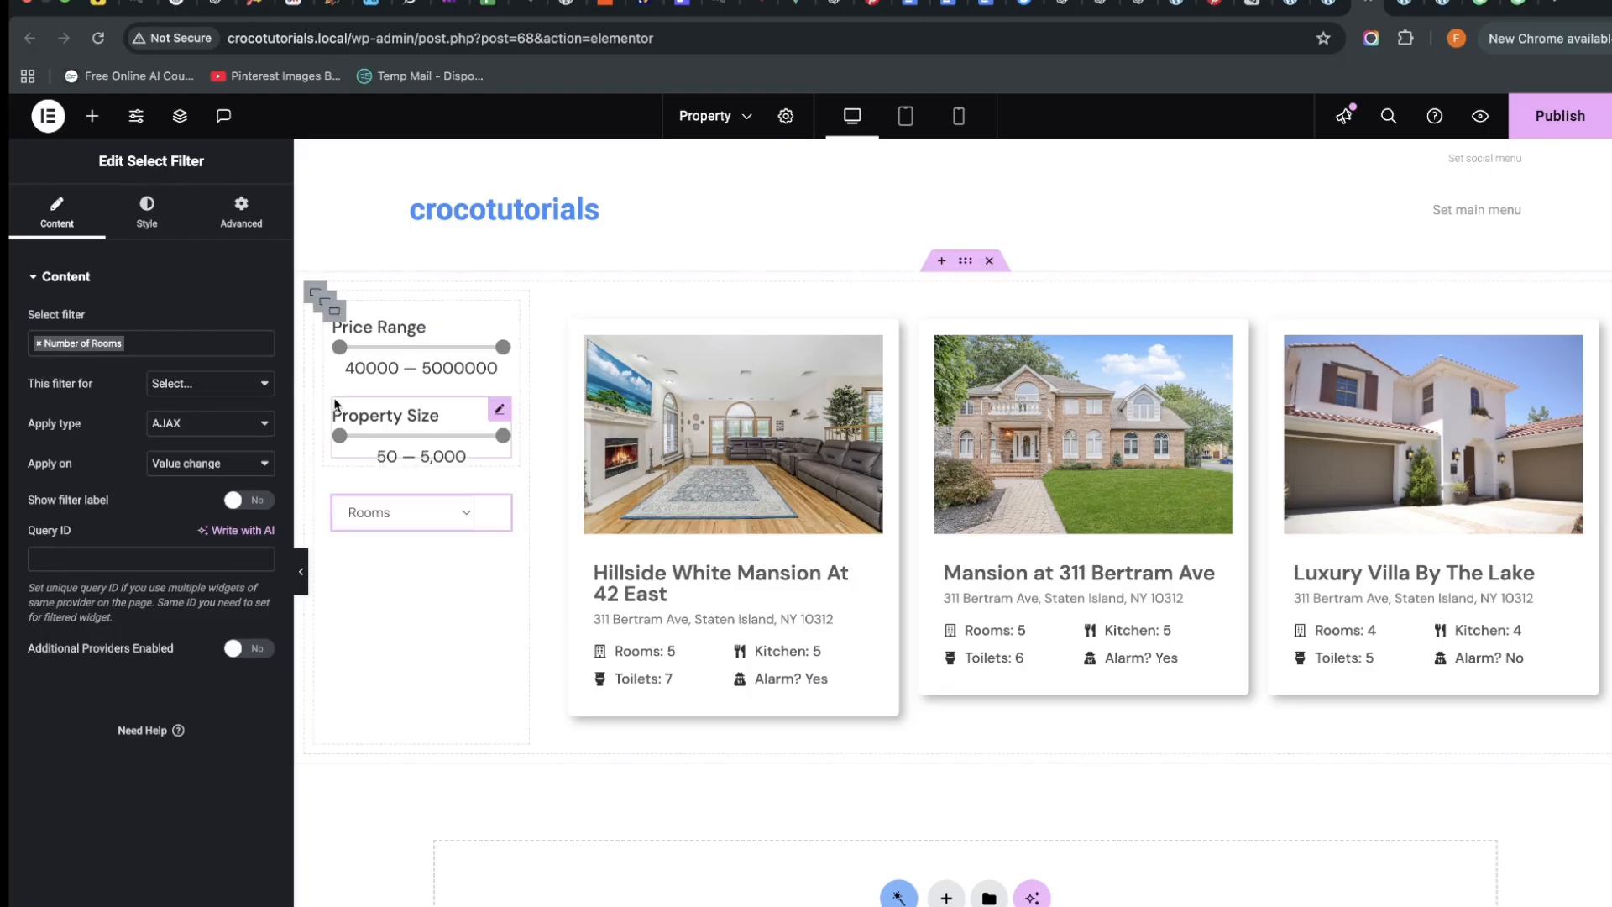
pyautogui.click(244, 386)
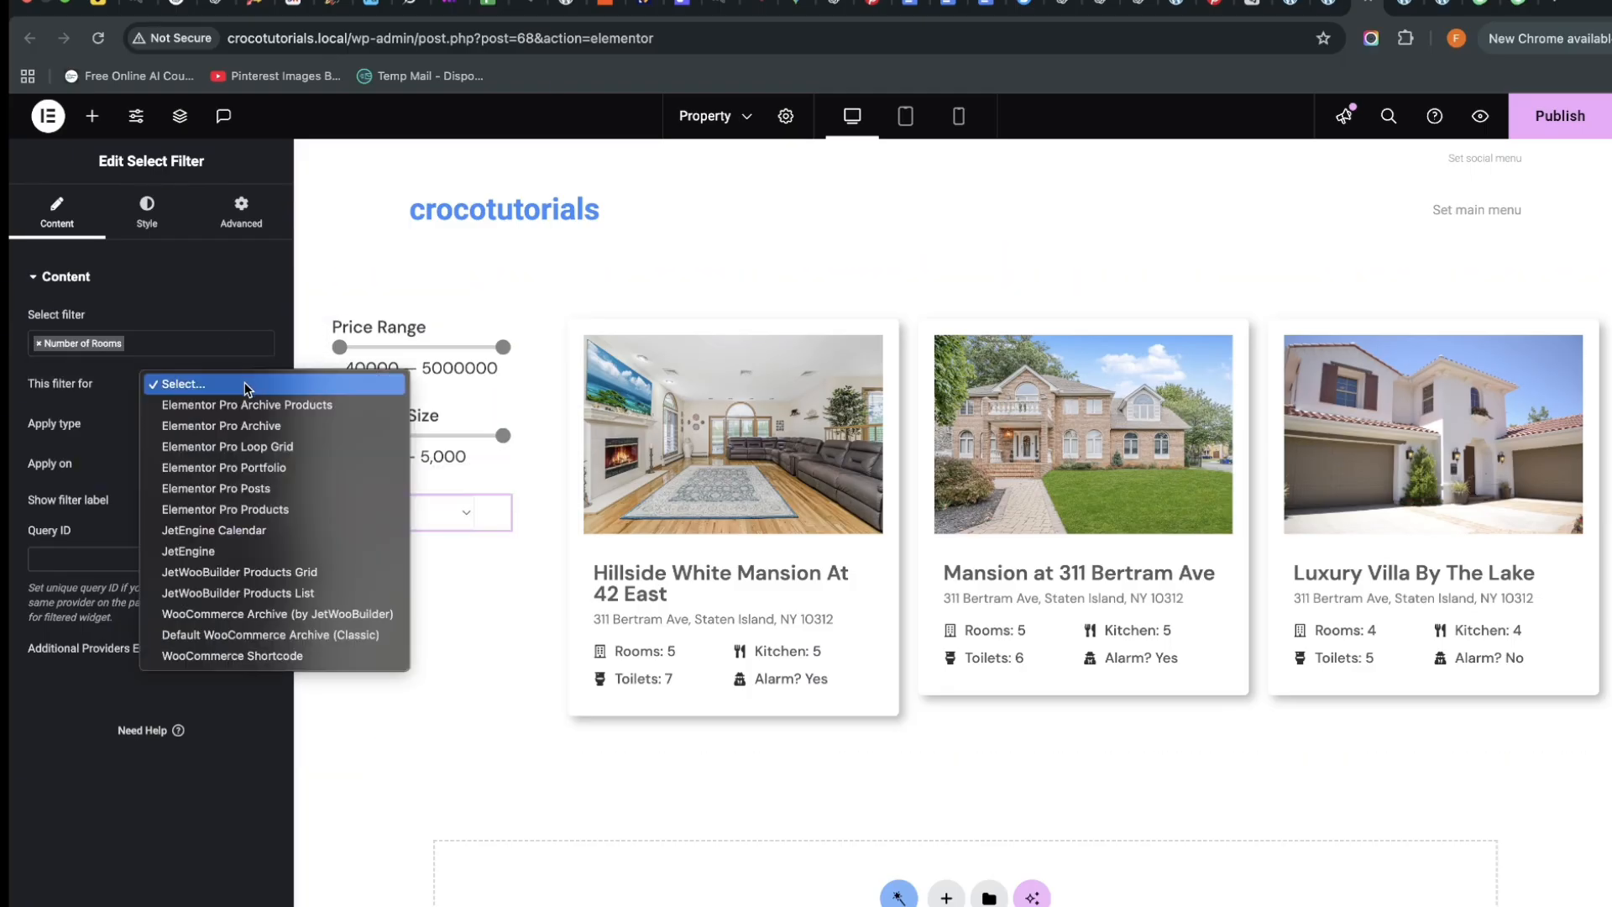
pyautogui.click(275, 549)
# Check the options offered by the Rooms dropdown in the page preview
pyautogui.click(456, 522)
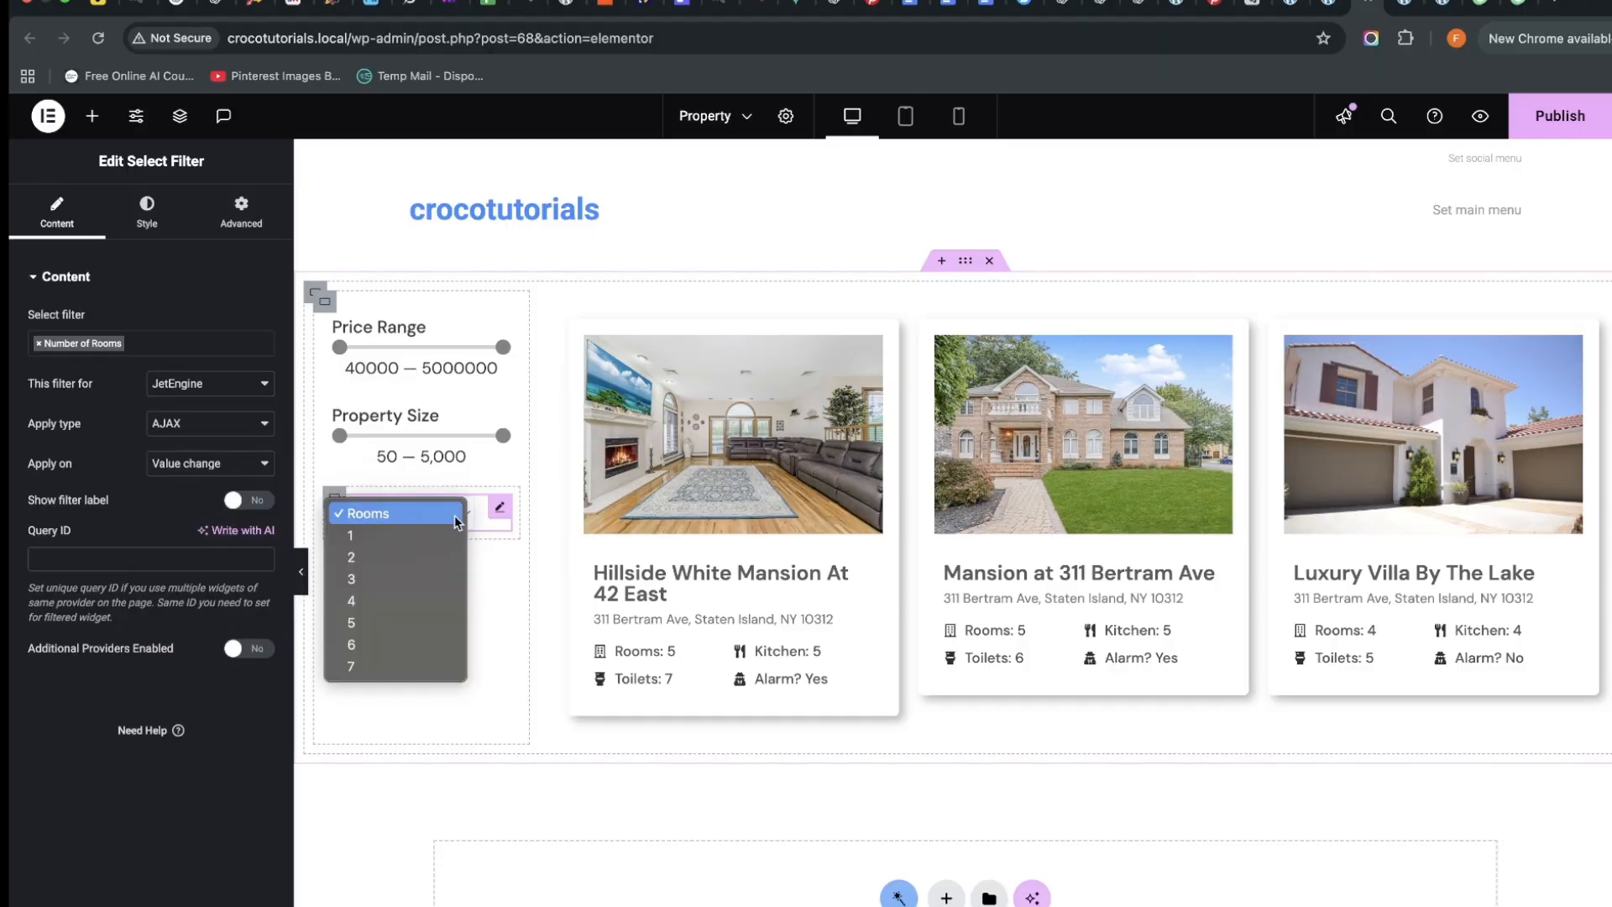
pyautogui.click(455, 521)
pyautogui.click(455, 518)
pyautogui.click(455, 519)
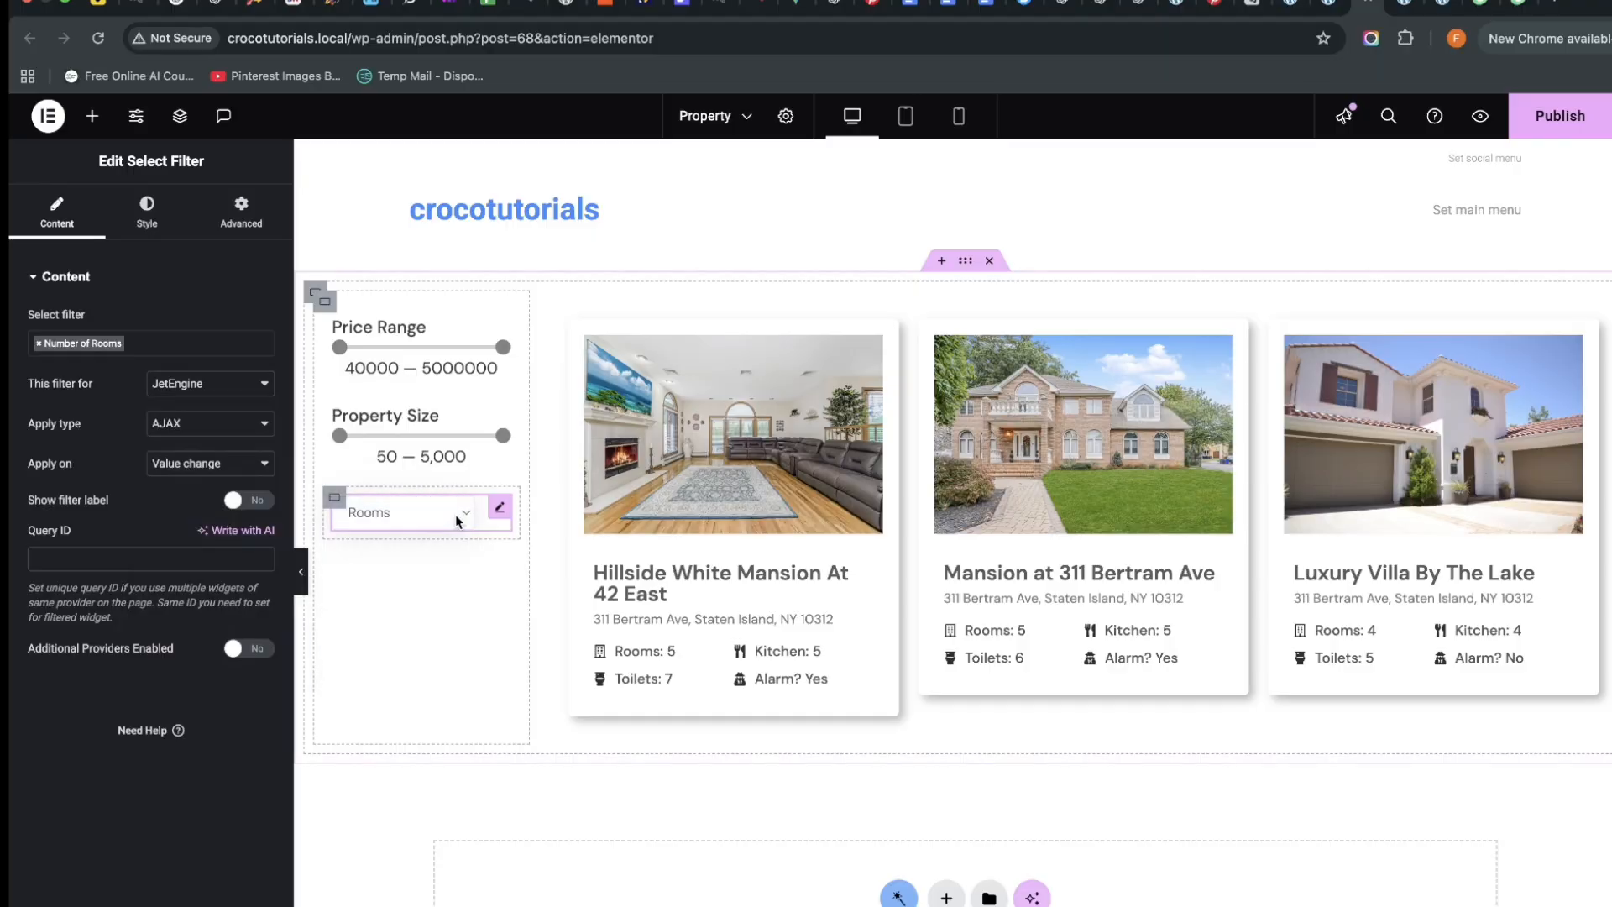
pyautogui.click(455, 514)
pyautogui.click(455, 513)
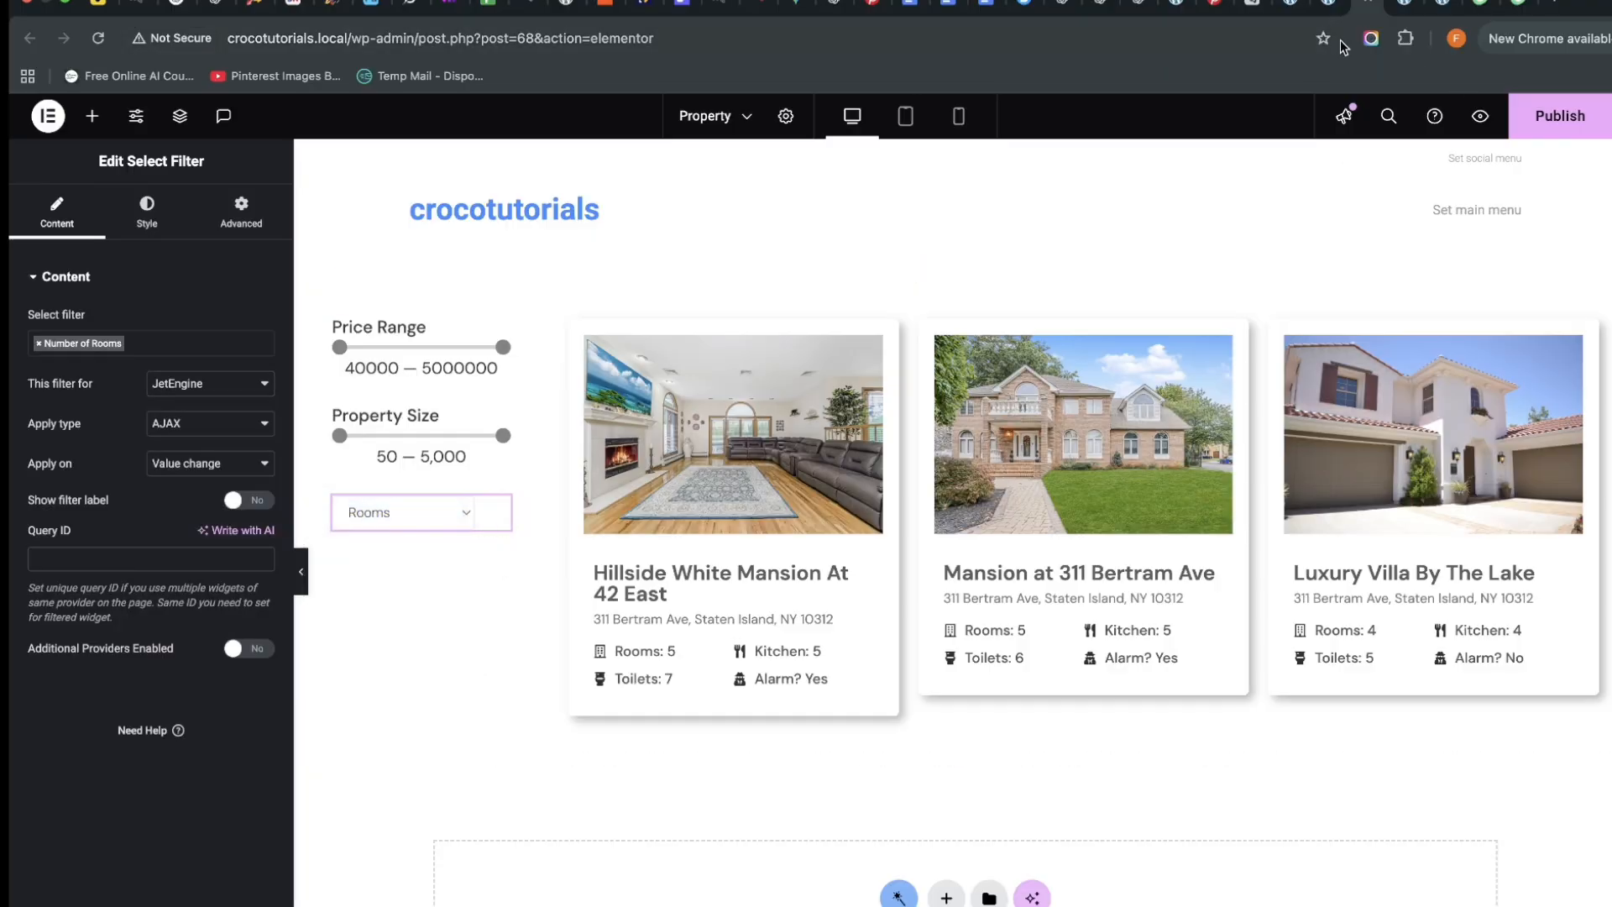
# Change the Number of Rooms meta field's type to Checkbox and update the post type
pyautogui.click(1330, 8)
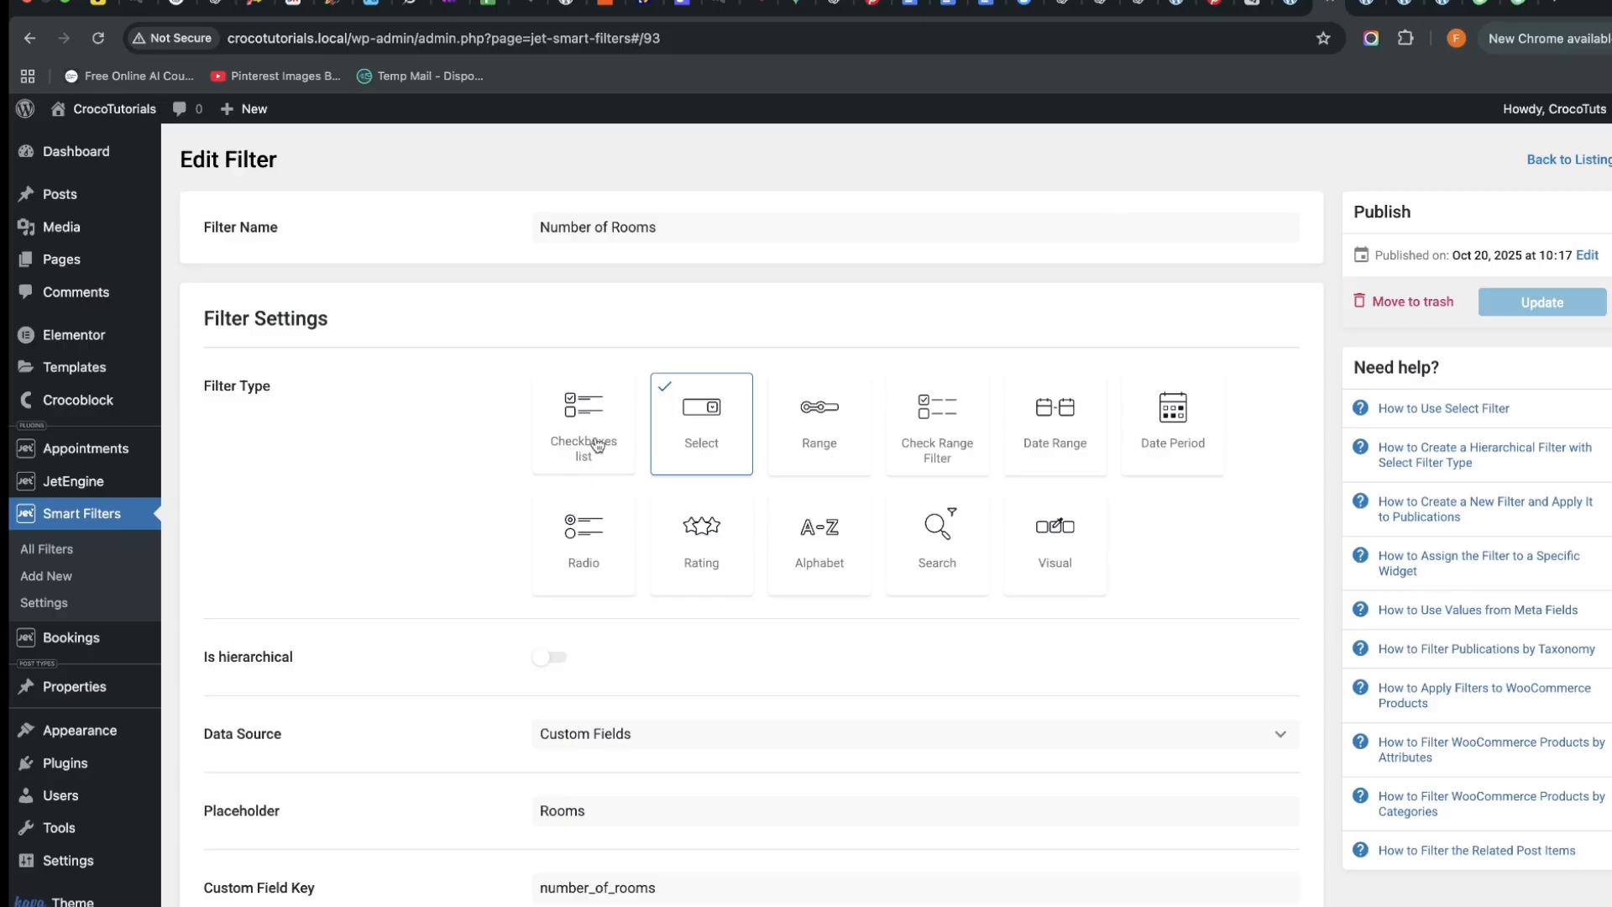
pyautogui.click(1292, 11)
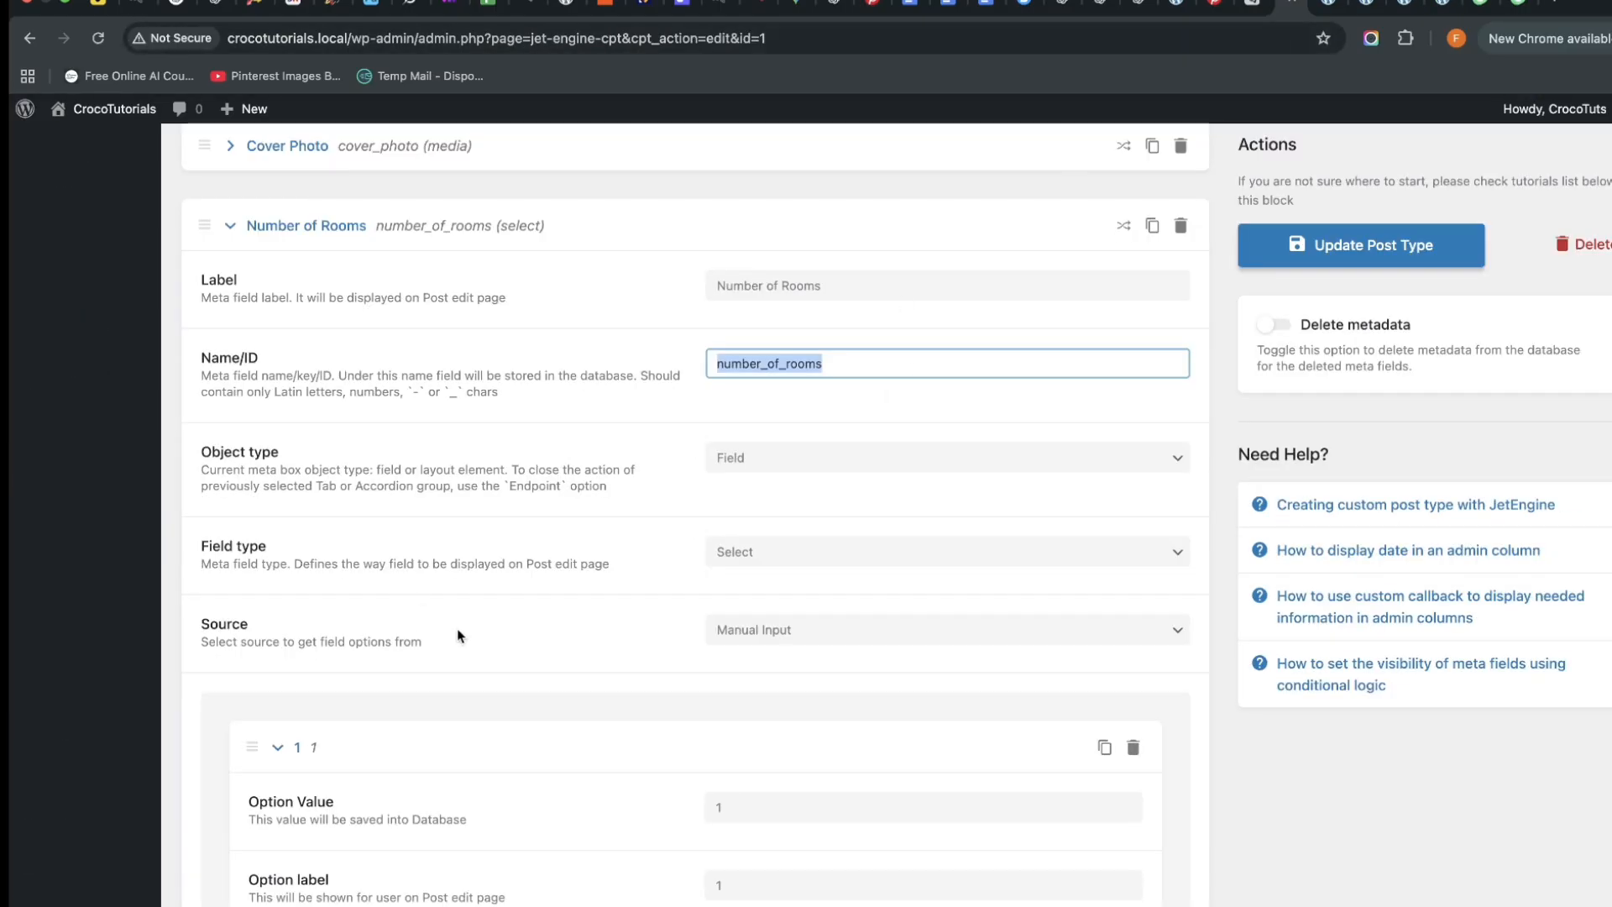
pyautogui.scroll(-8, 705, 658)
pyautogui.scroll(8, 814, 431)
pyautogui.scroll(-1, 802, 512)
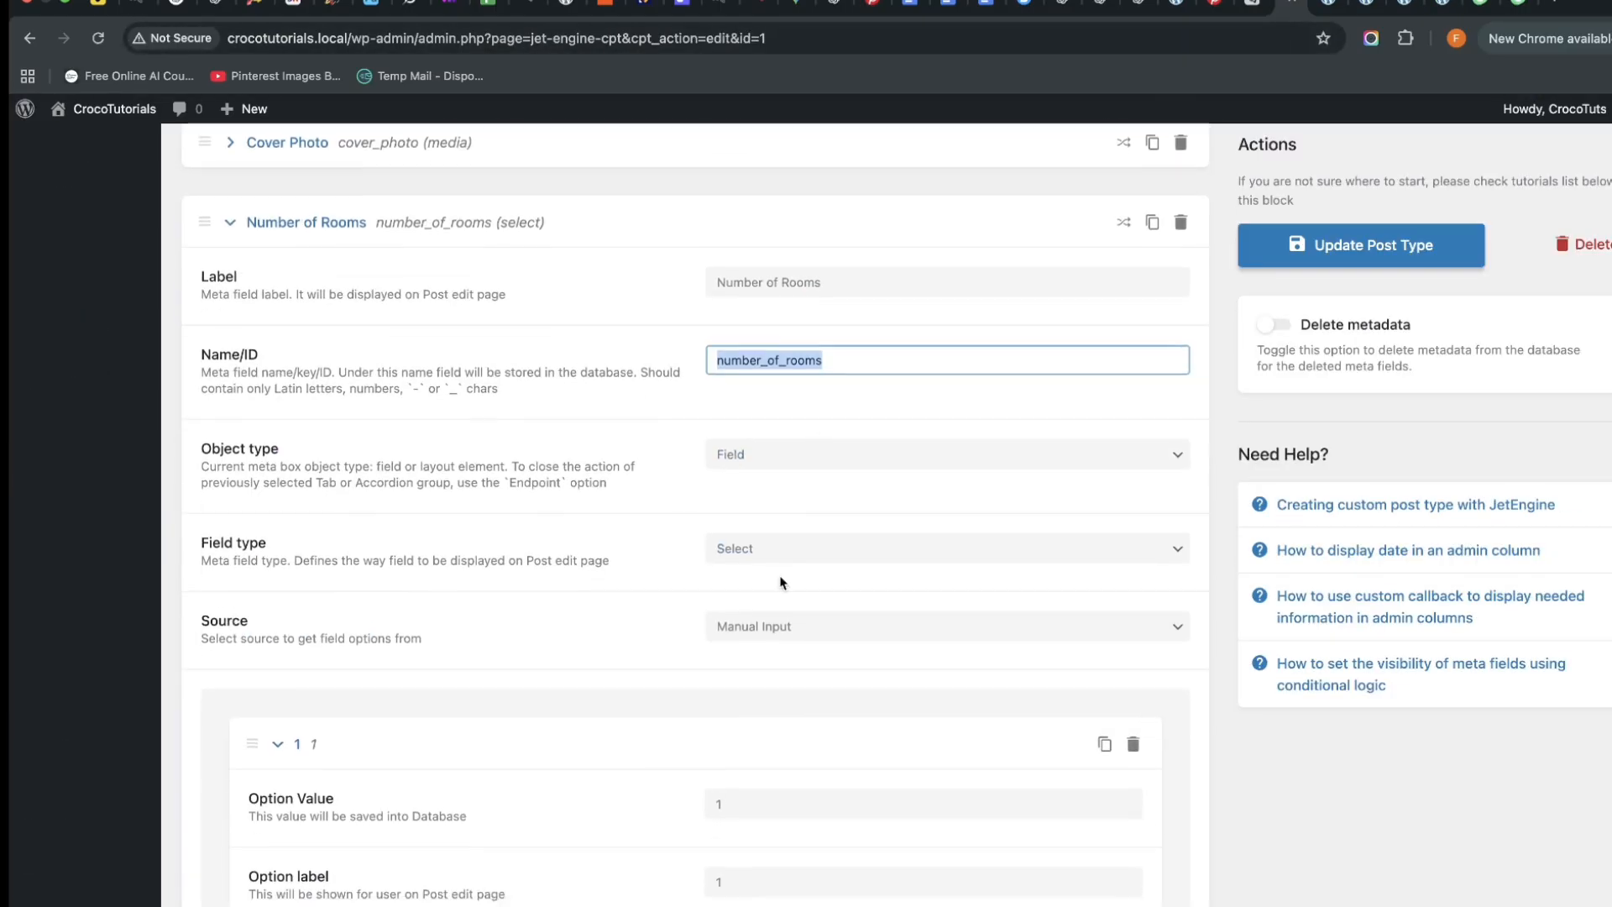
pyautogui.click(795, 544)
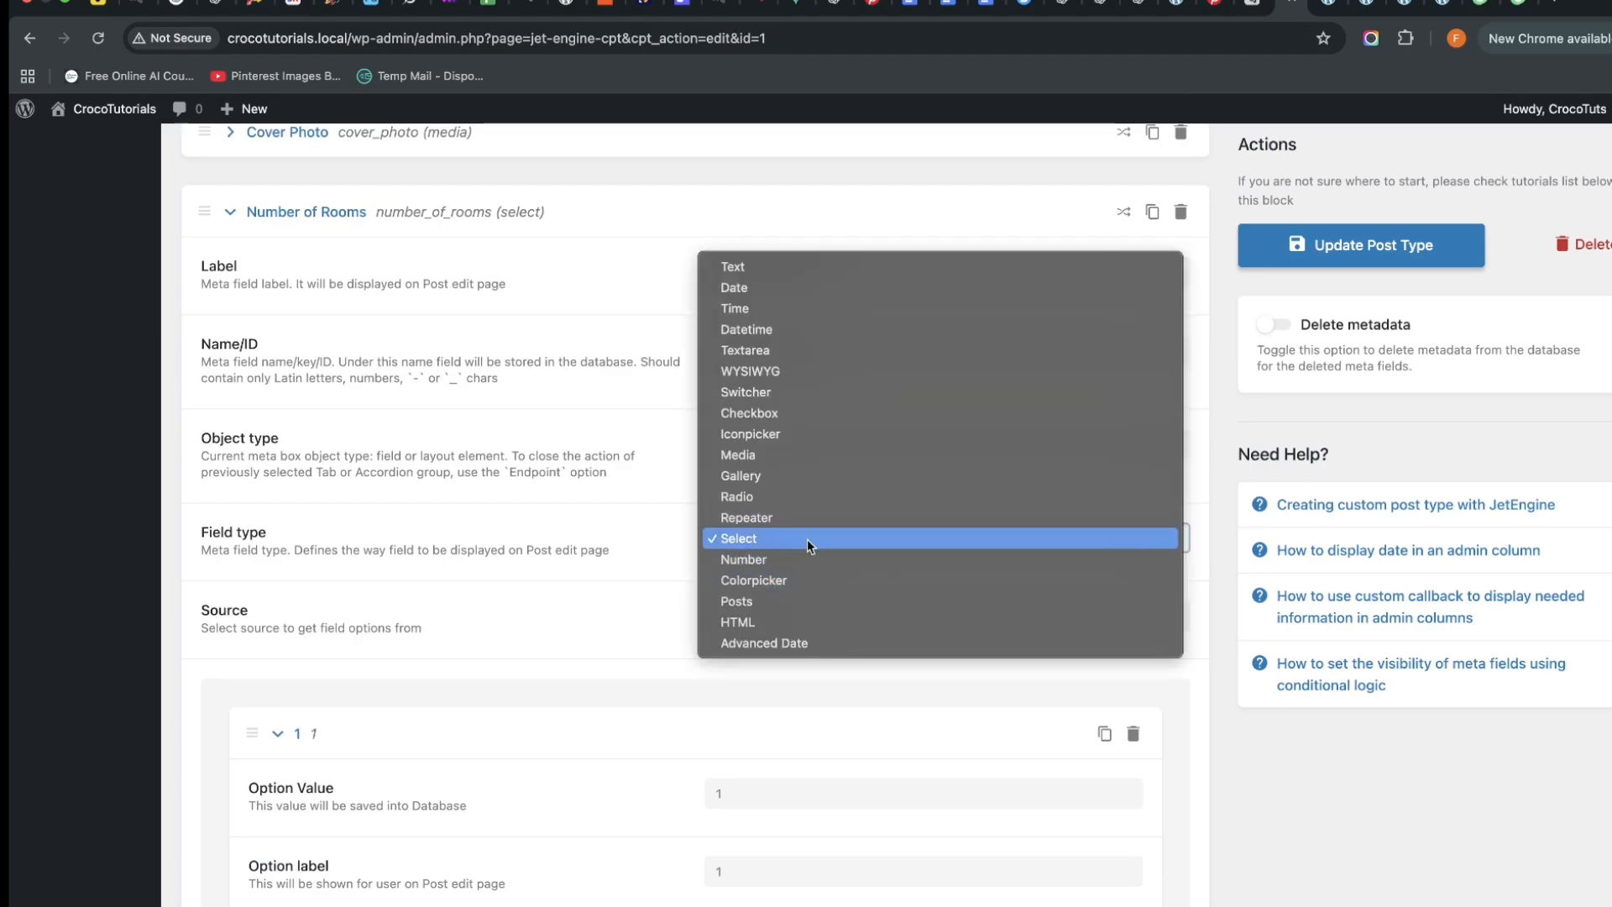
pyautogui.click(809, 415)
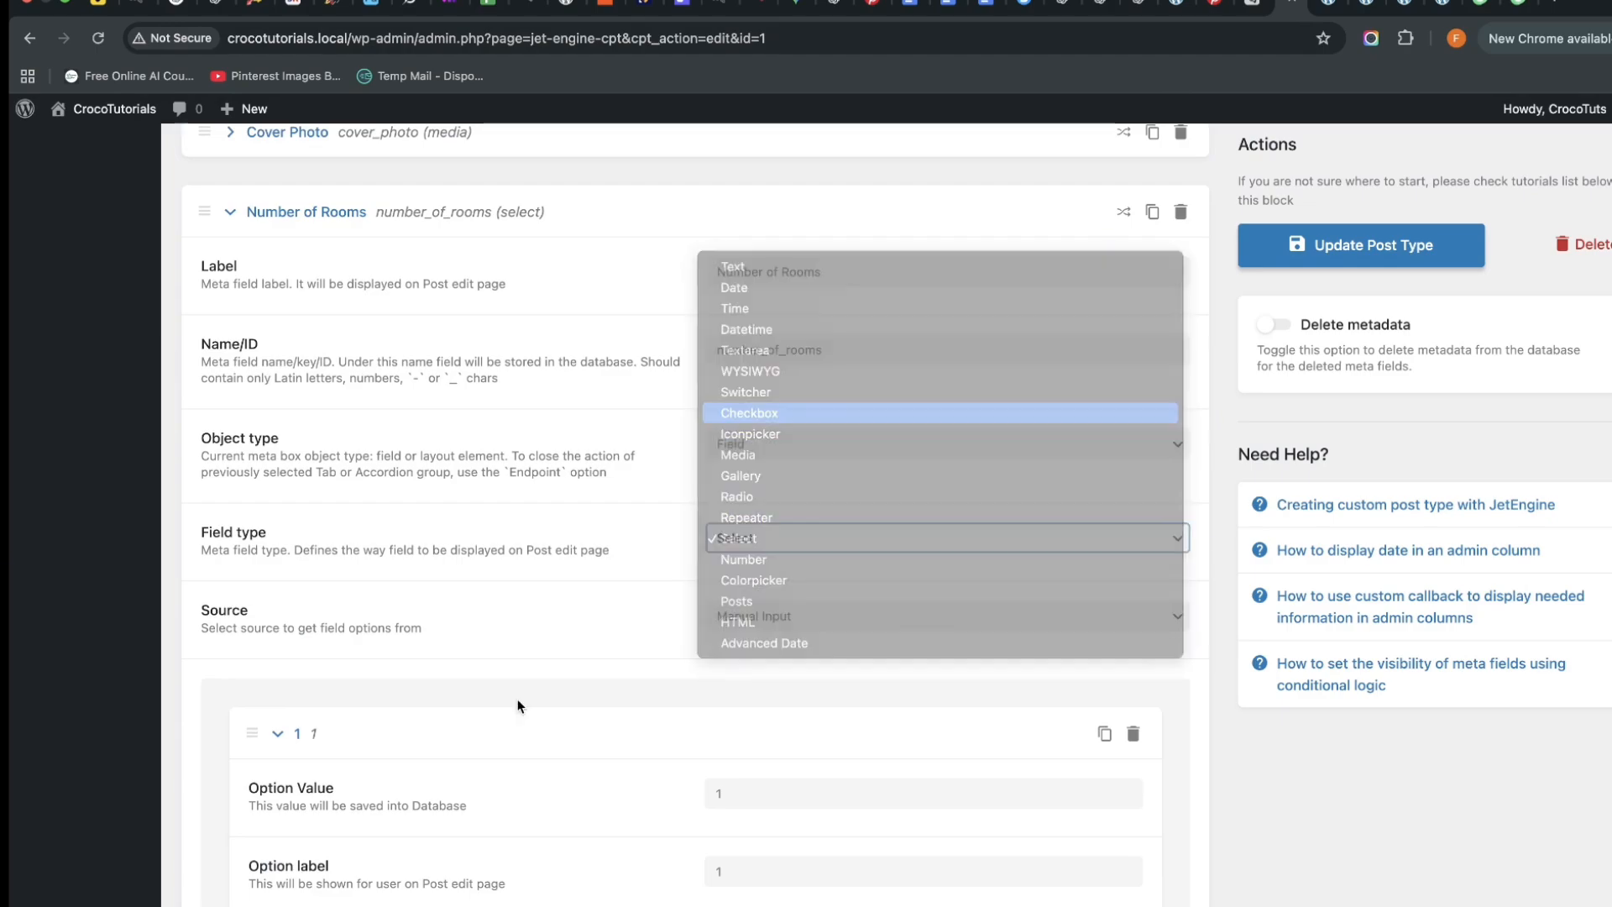
pyautogui.scroll(-1, 641, 778)
pyautogui.scroll(-6, 698, 626)
pyautogui.scroll(6, 731, 583)
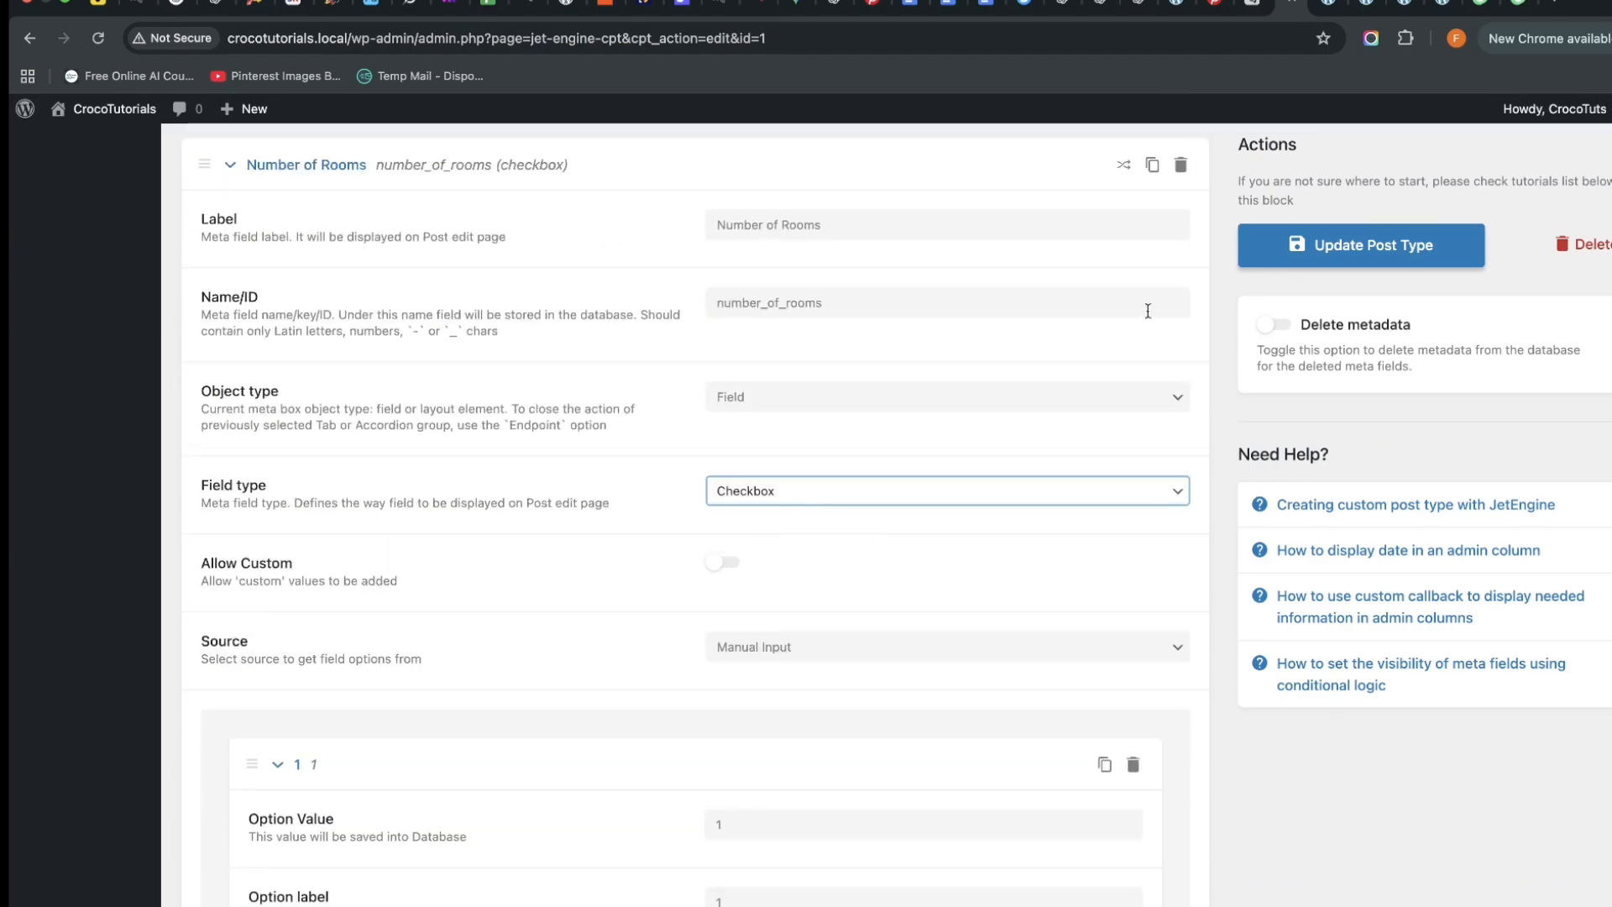
pyautogui.click(1299, 252)
pyautogui.scroll(-5, 551, 874)
pyautogui.scroll(4, 613, 599)
pyautogui.scroll(-11, 632, 701)
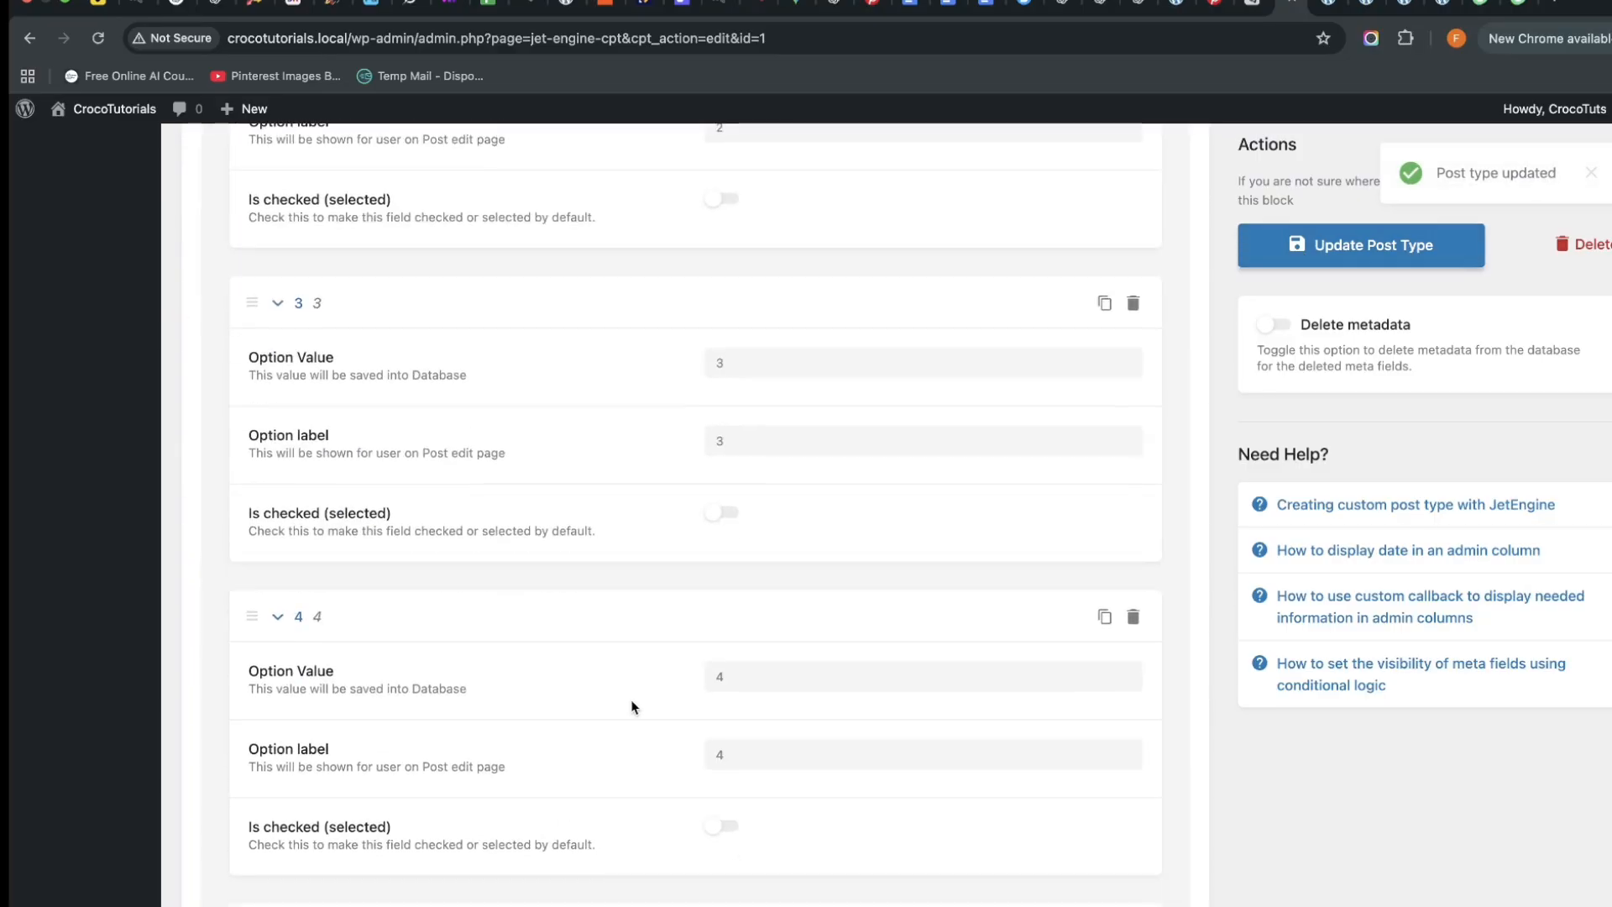
# Change the Number of Rooms smart filter's type to Checkboxes list, keep Custom Fields as its data source, and update it
pyautogui.click(1334, 7)
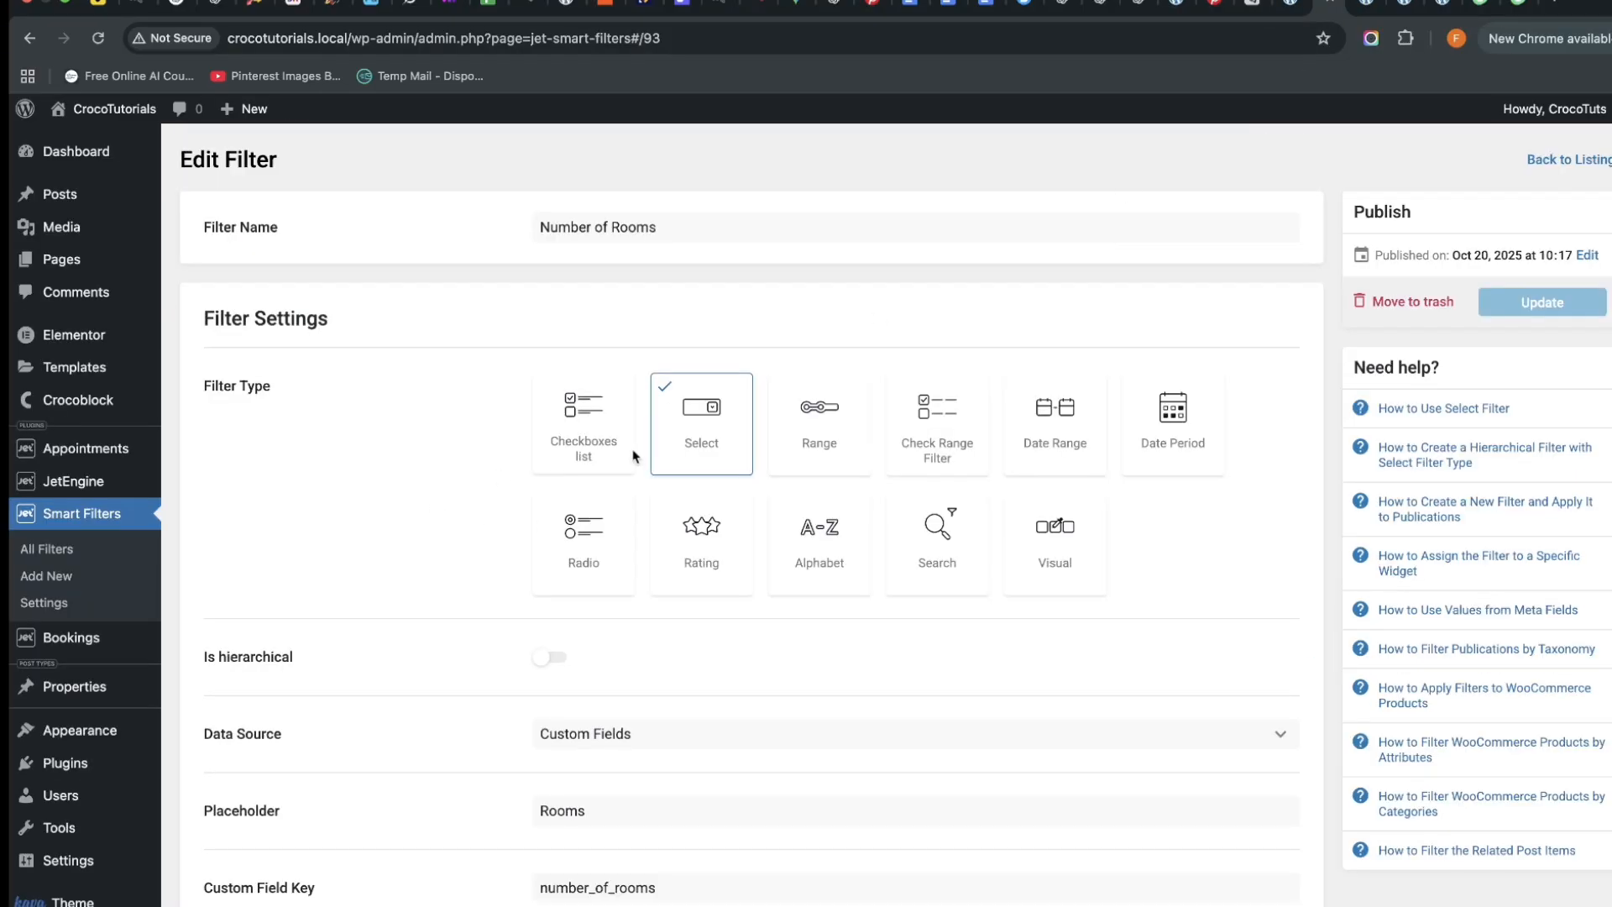
pyautogui.click(565, 394)
pyautogui.scroll(-3, 637, 592)
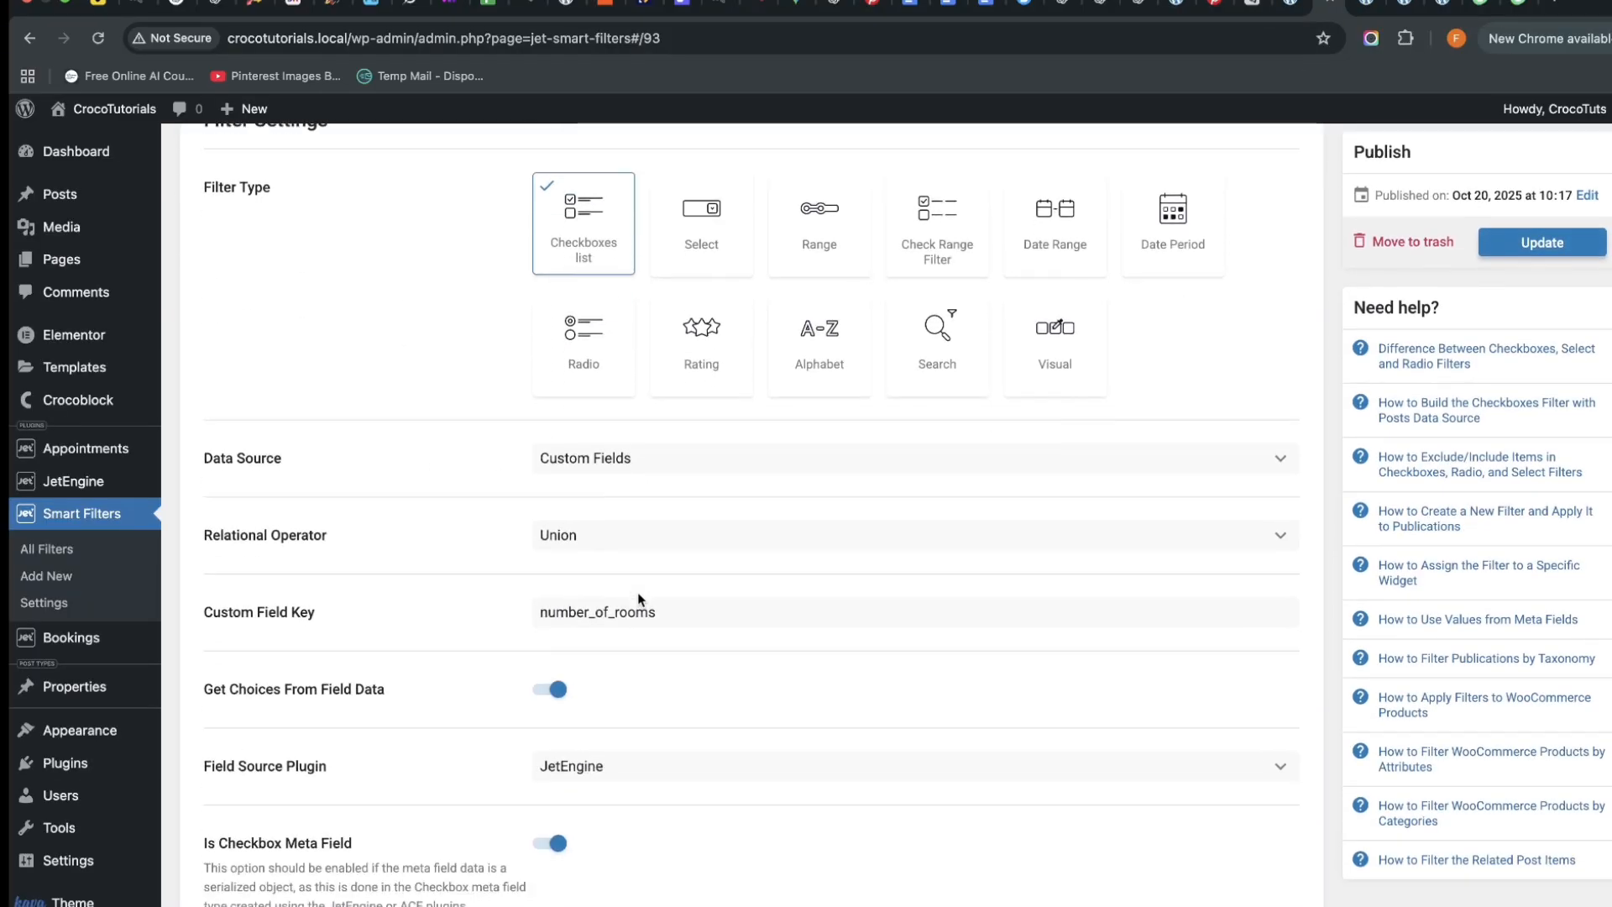
pyautogui.click(673, 460)
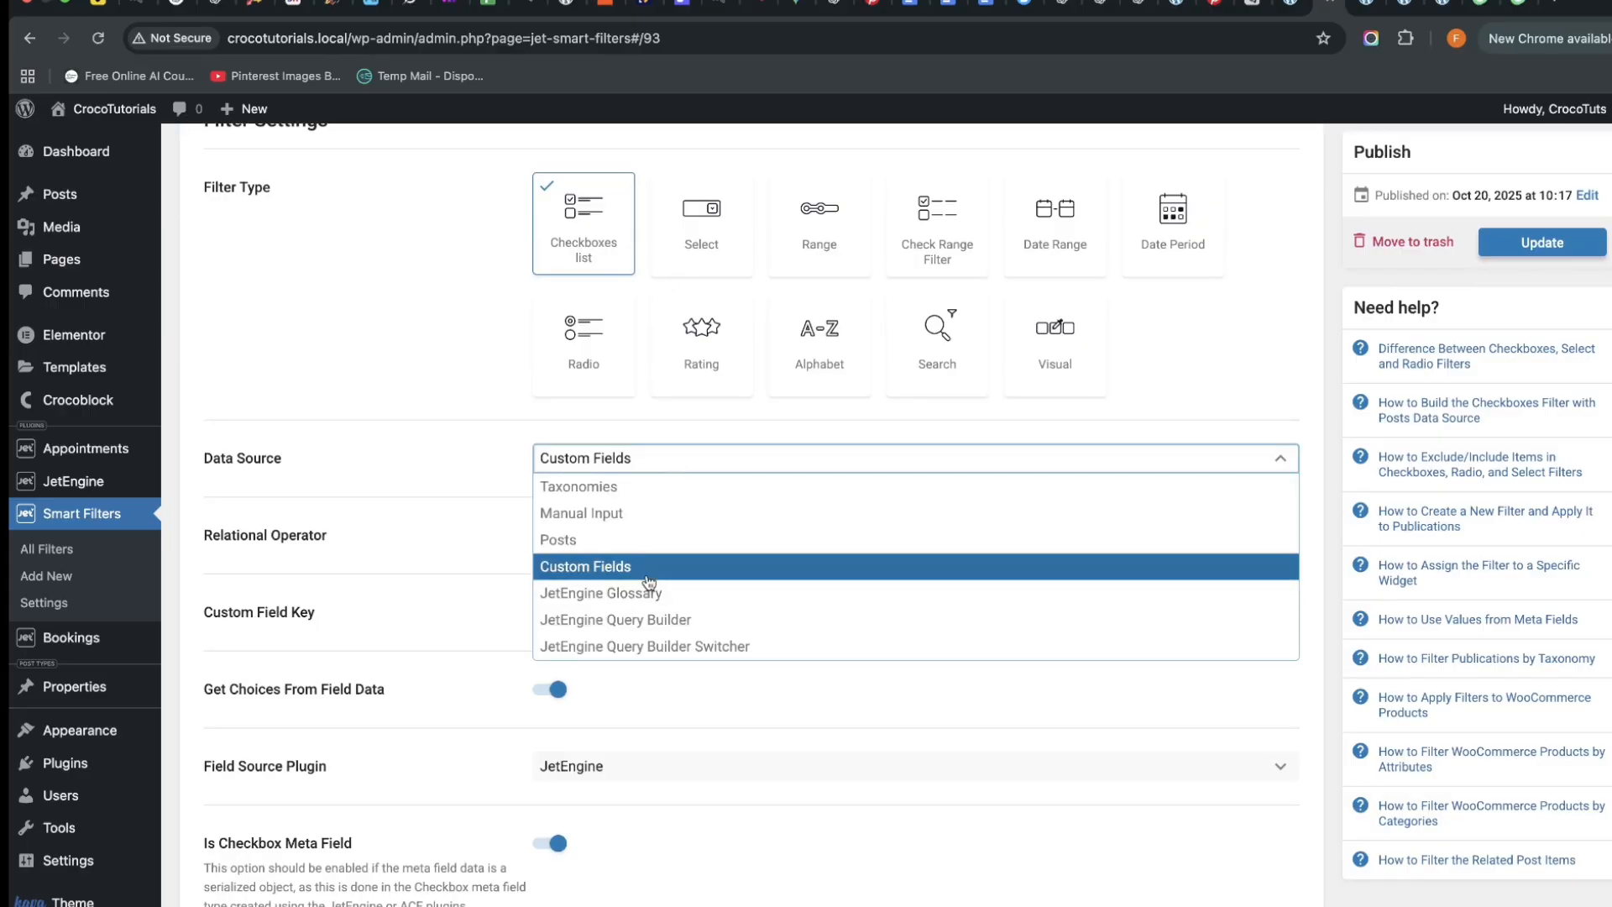
pyautogui.scroll(-5, 621, 688)
pyautogui.click(463, 269)
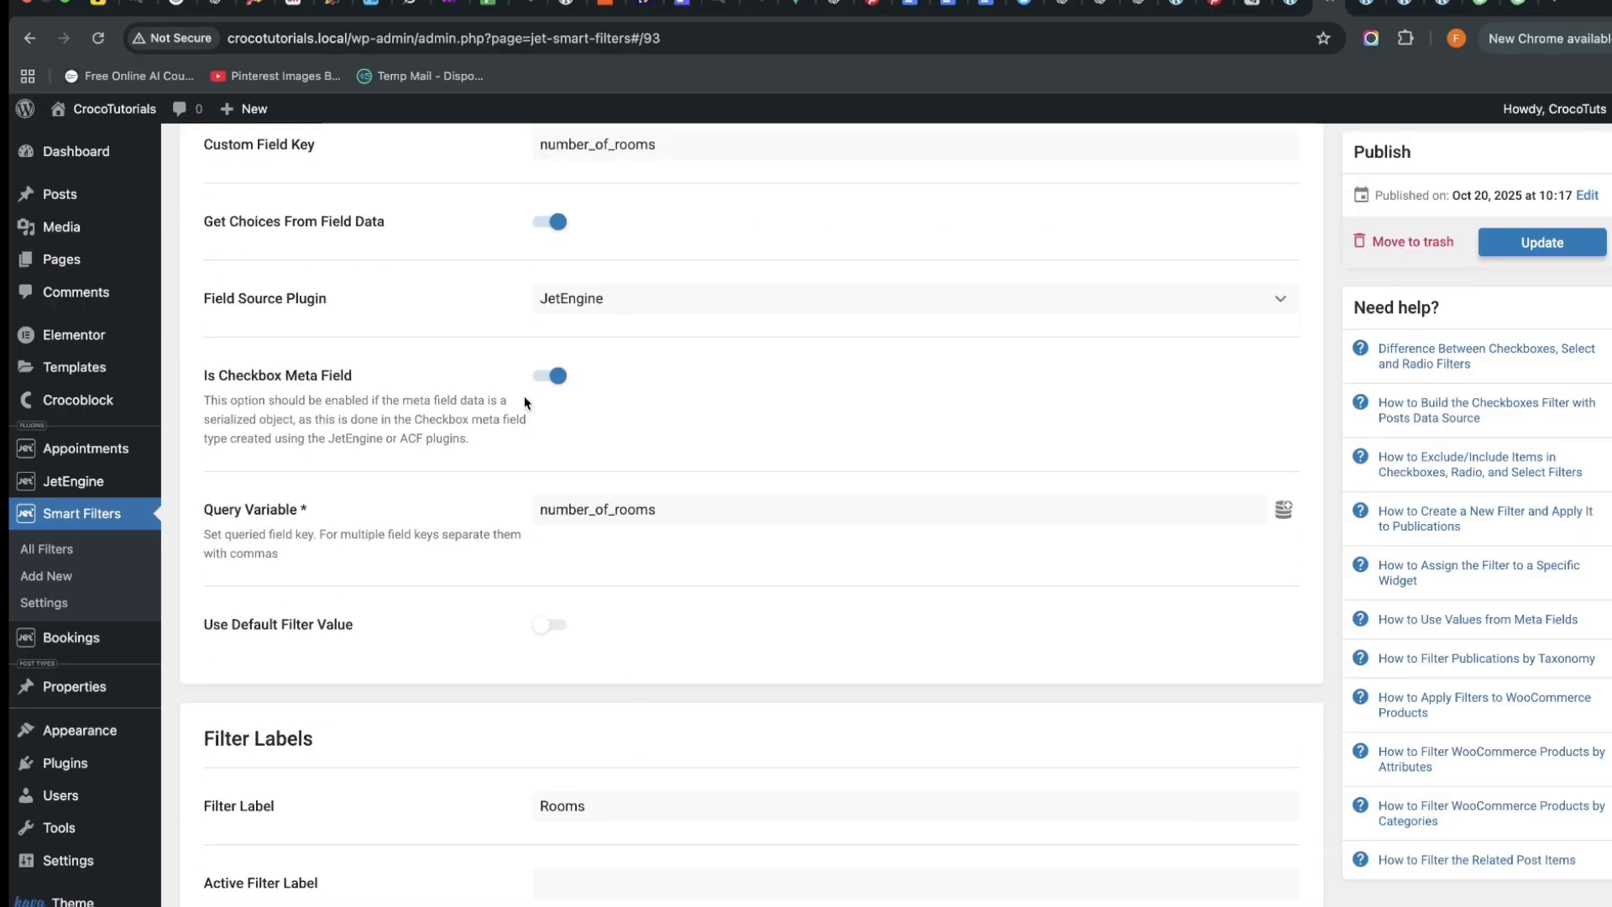
pyautogui.click(1536, 244)
# Switch to the Elementor property page and delete the Rooms Select Filter widget from its container
pyautogui.click(1369, 5)
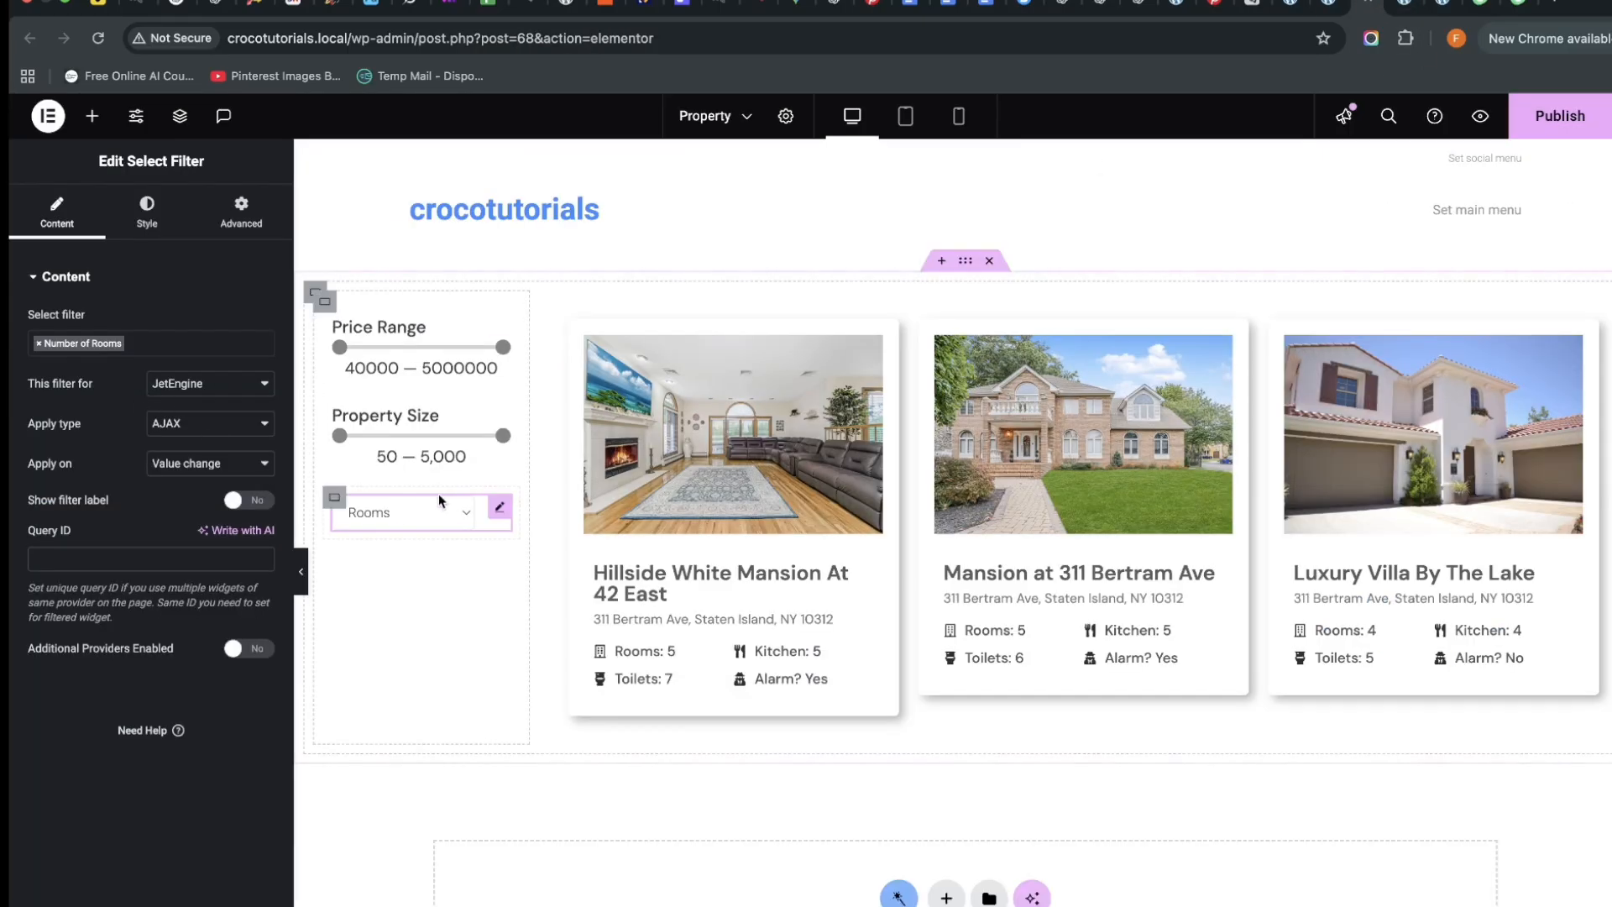
pyautogui.rightClick(501, 512)
pyautogui.press('Delete')
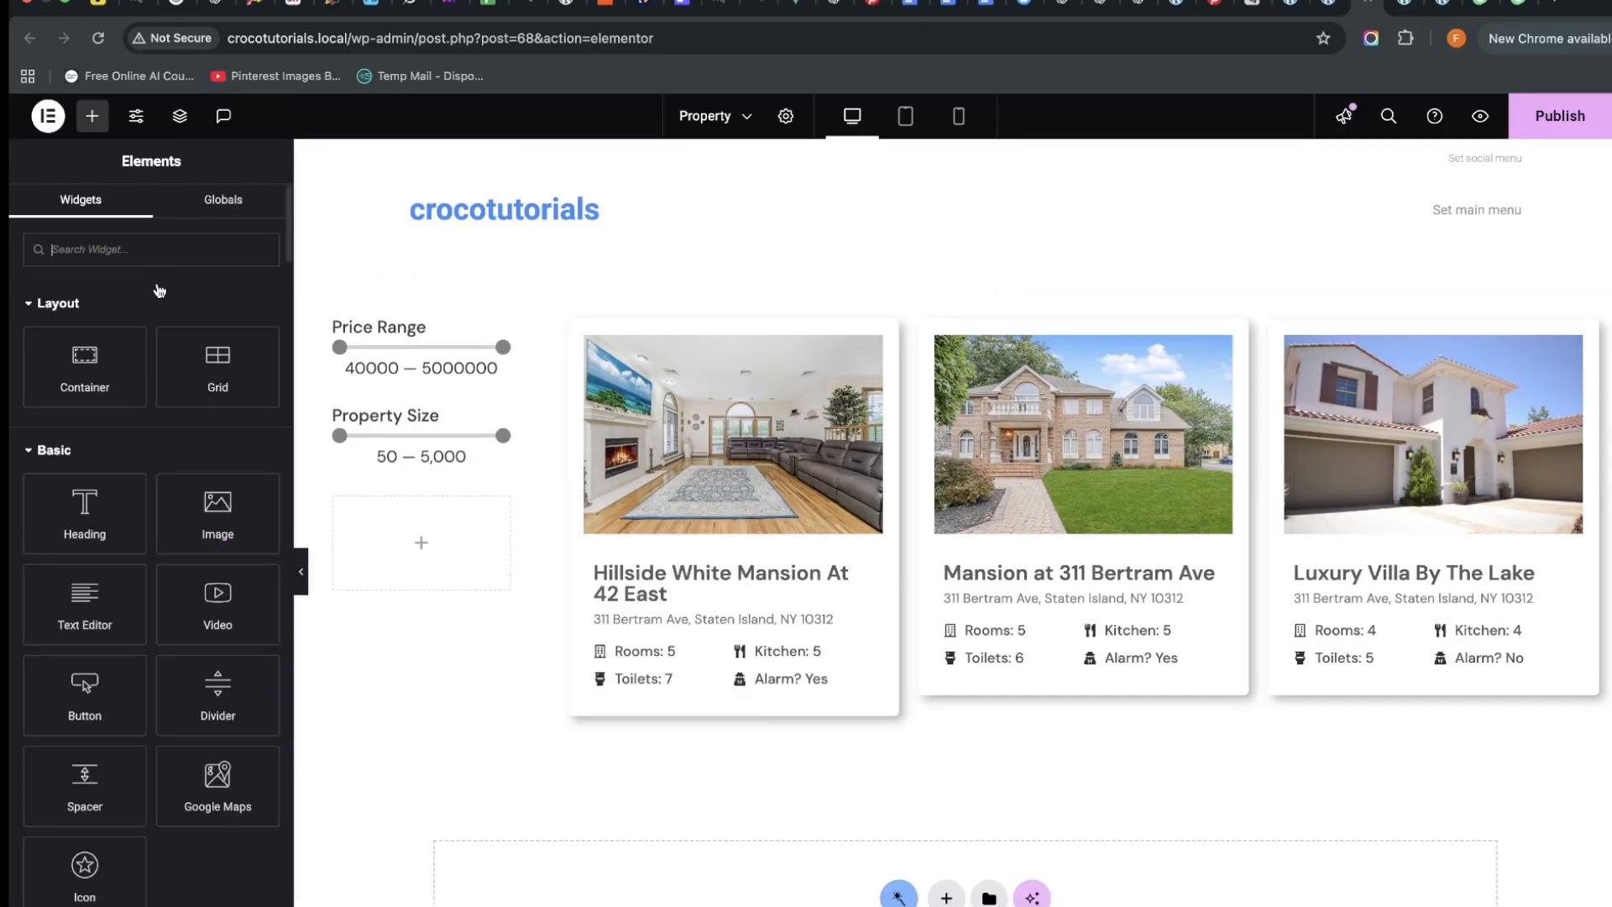
# Add a Checkboxes Filter widget to the empty container below the Property Size filter
pyautogui.write('check')
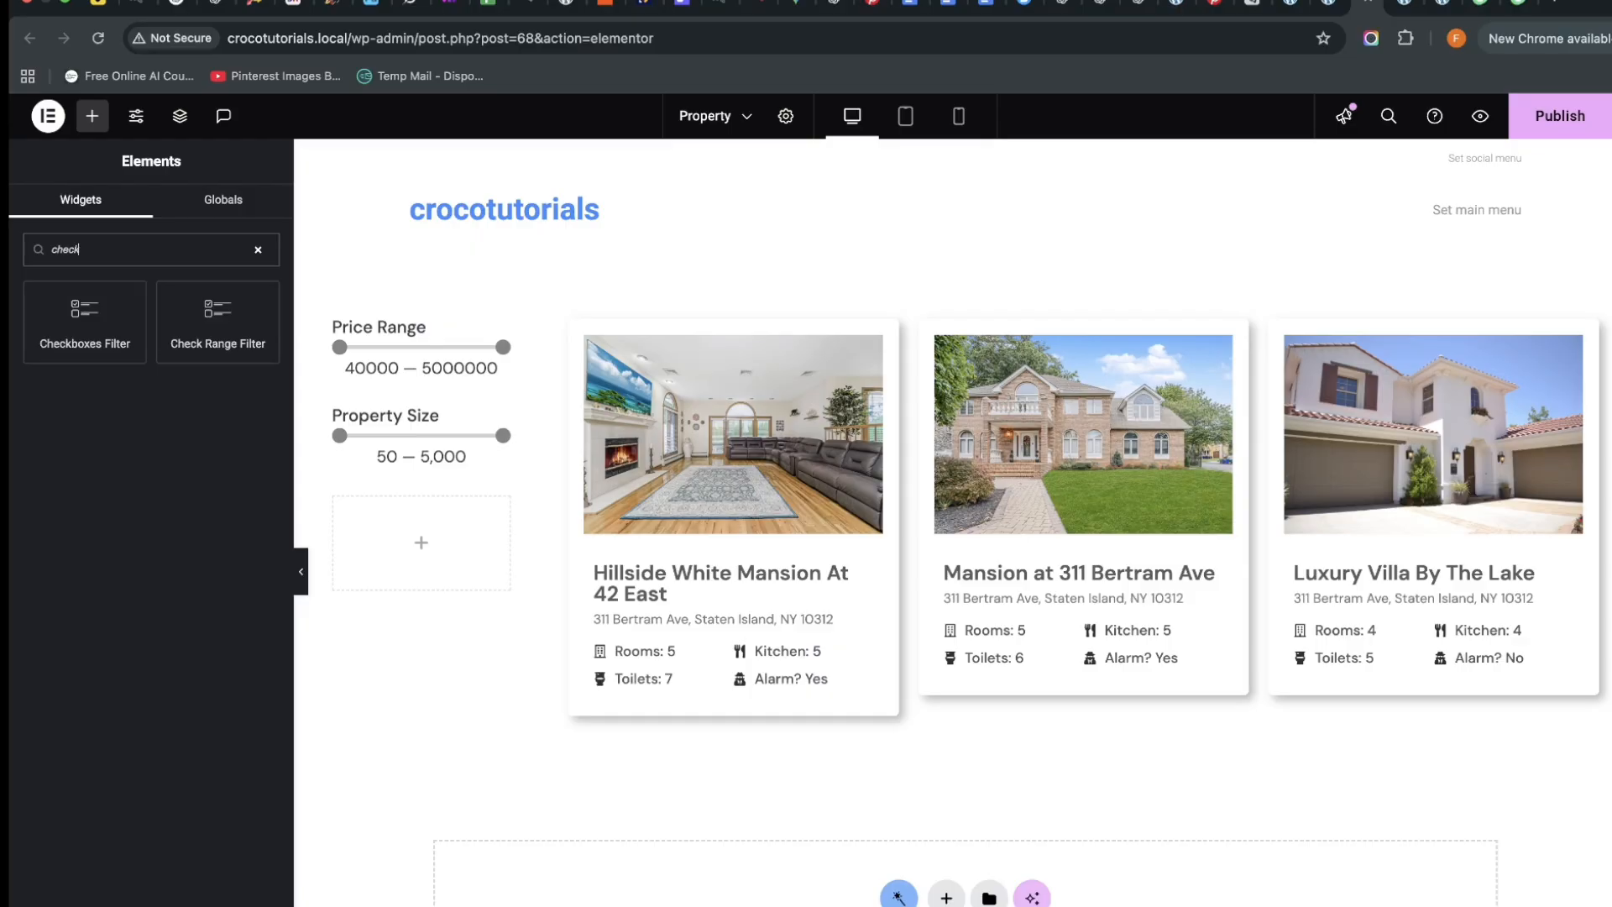
pyautogui.moveTo(79, 314); pyautogui.dragTo(378, 546)
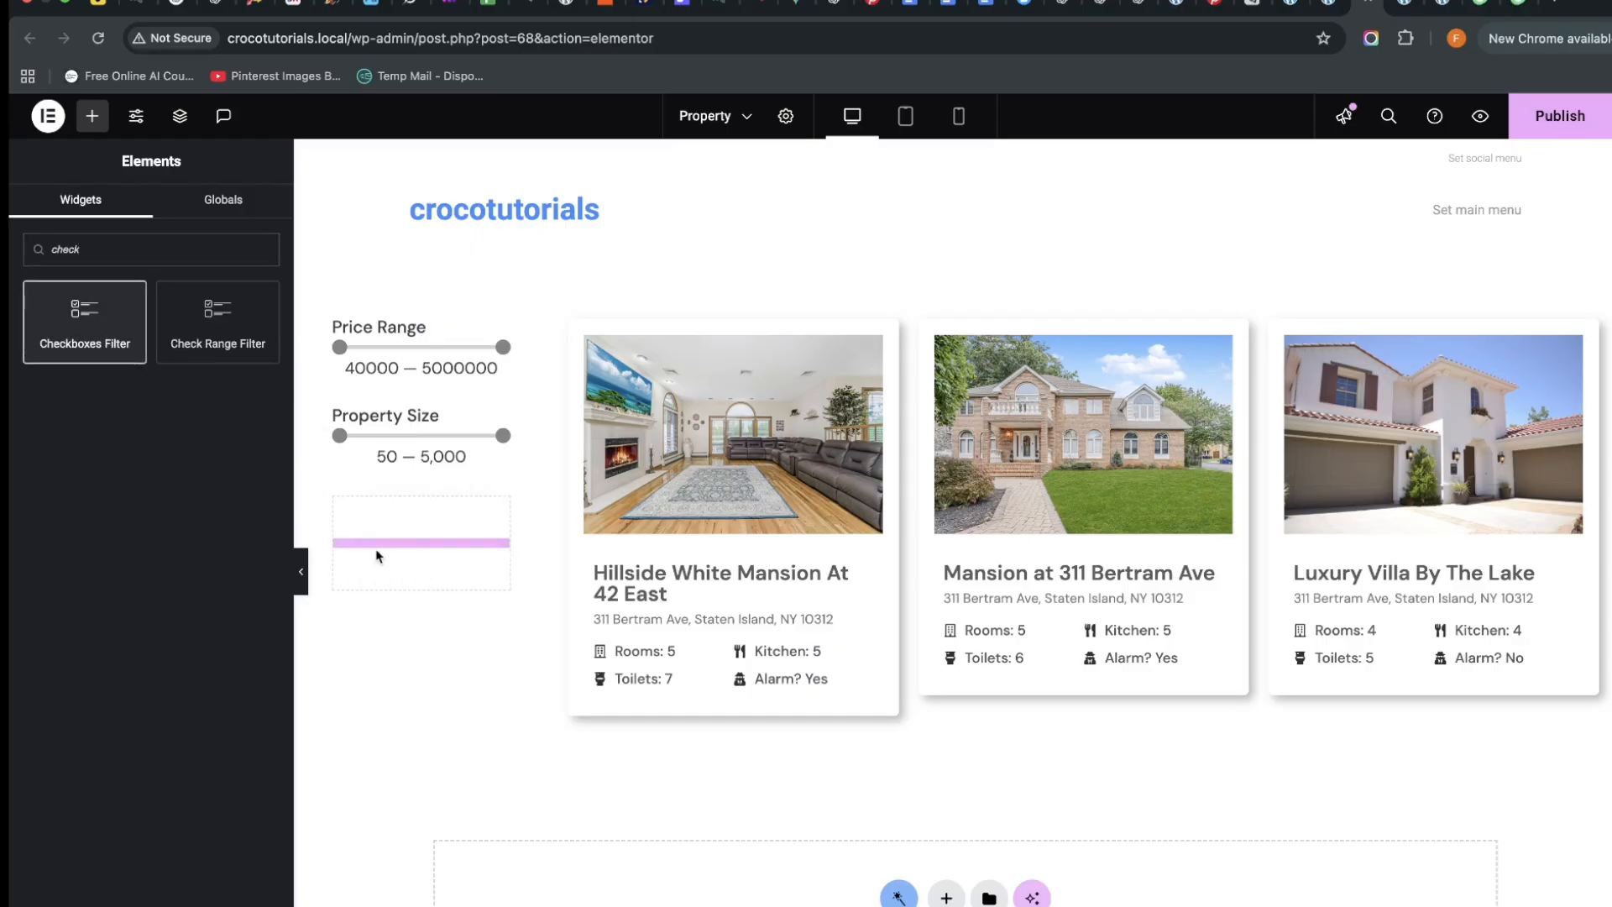
pyautogui.click(198, 383)
pyautogui.click(165, 330)
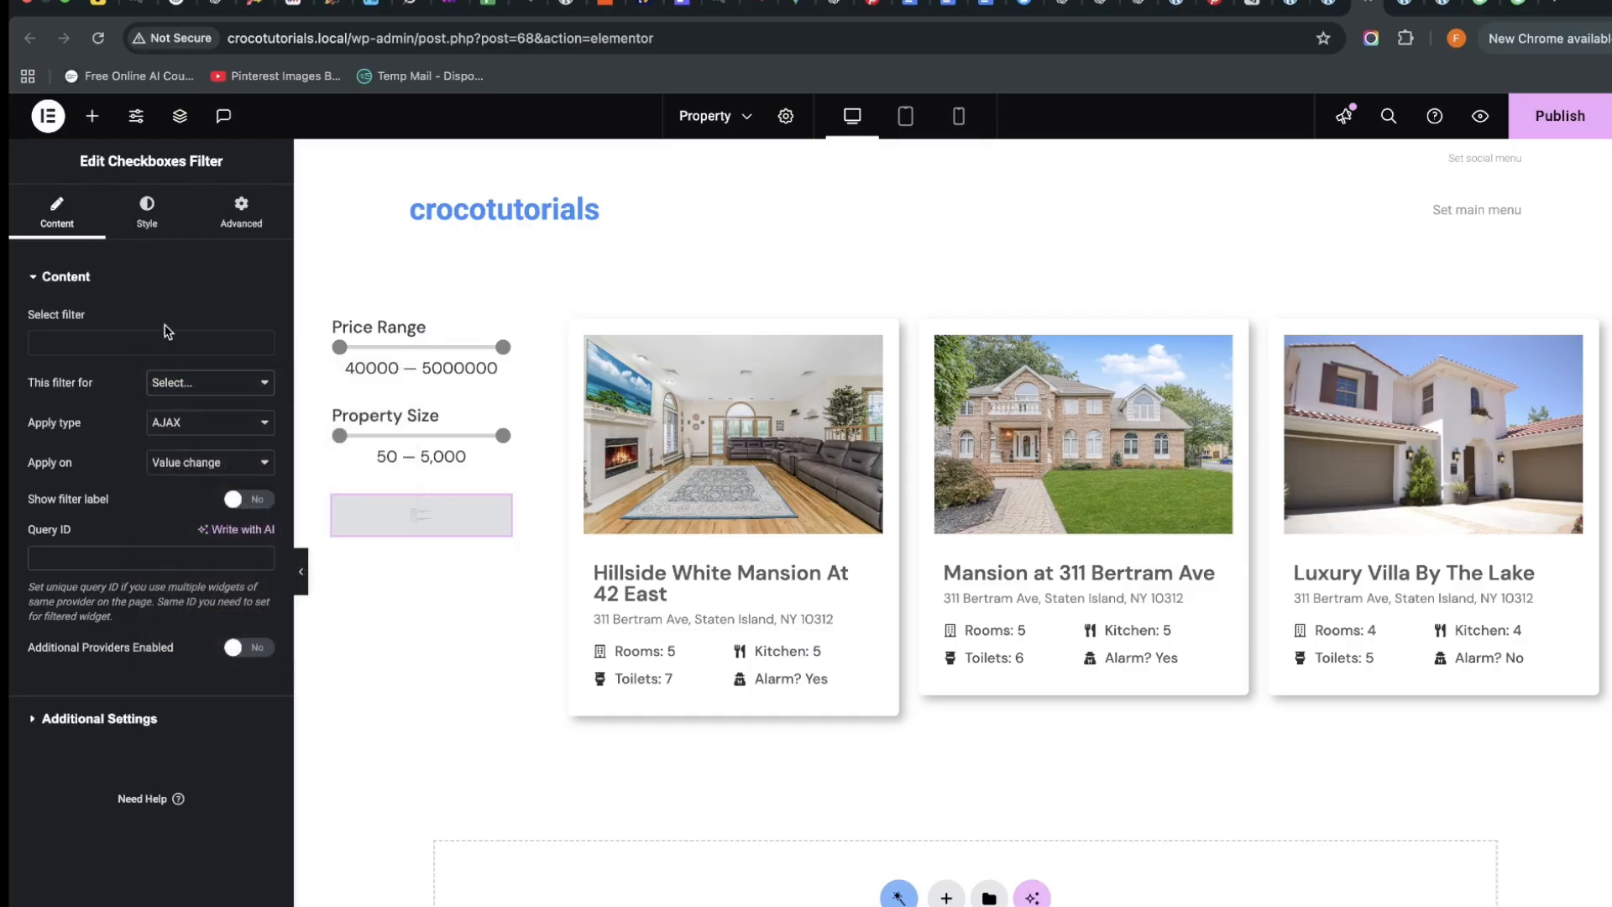
# Set the Checkboxes Filter to use the Number of Rooms filter for JetEngine, and show its filter label
pyautogui.click(131, 343)
pyautogui.write('roo')
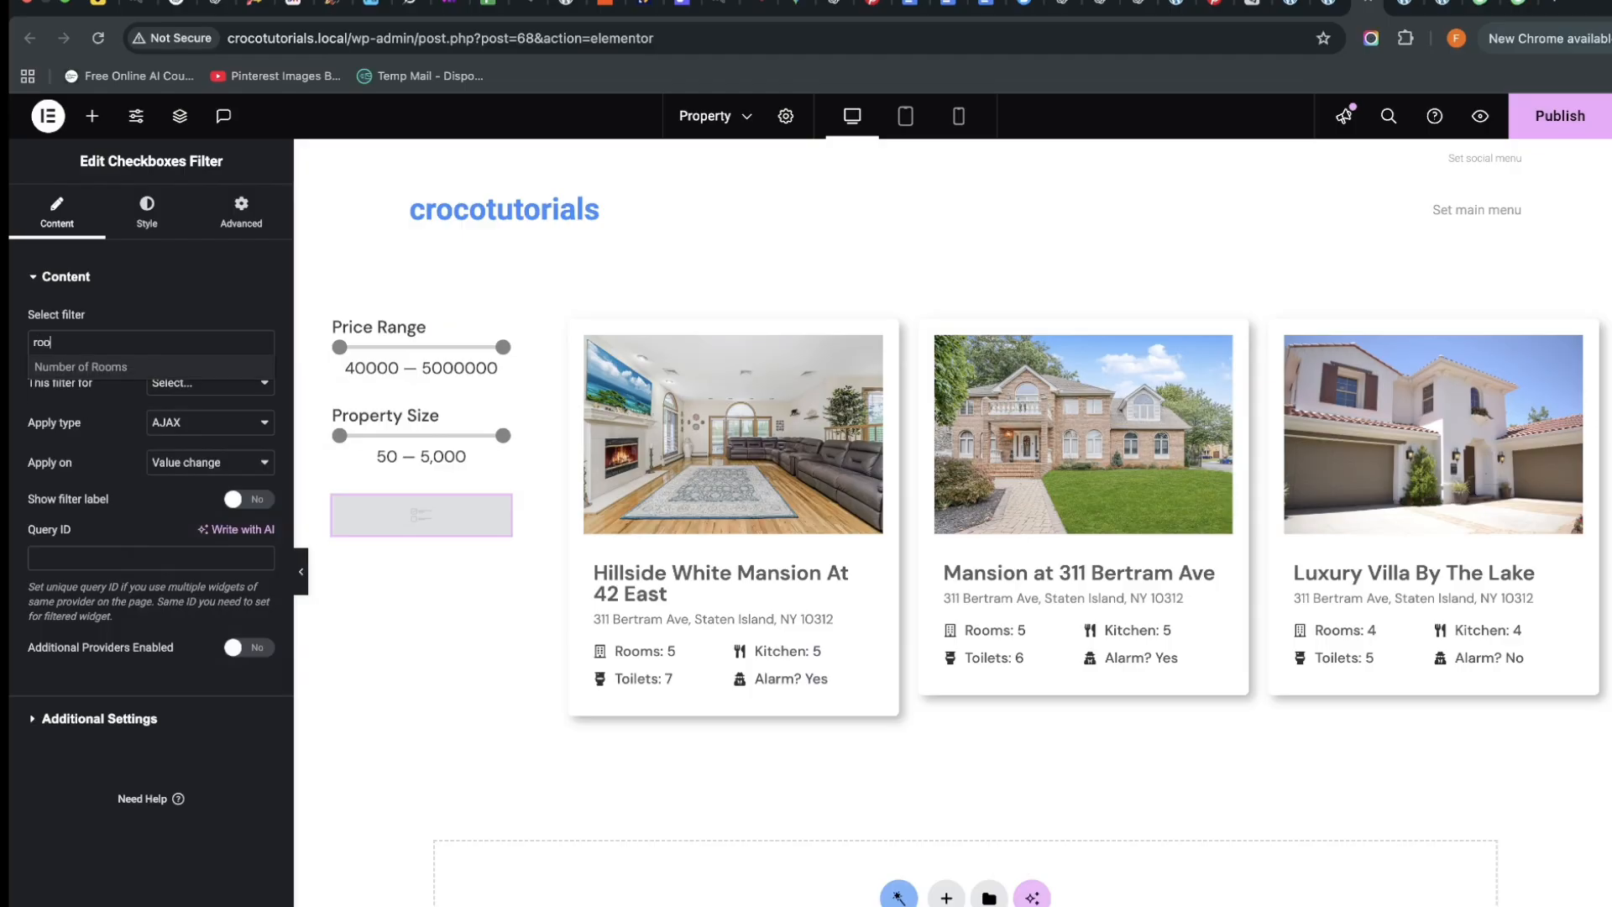
pyautogui.click(135, 369)
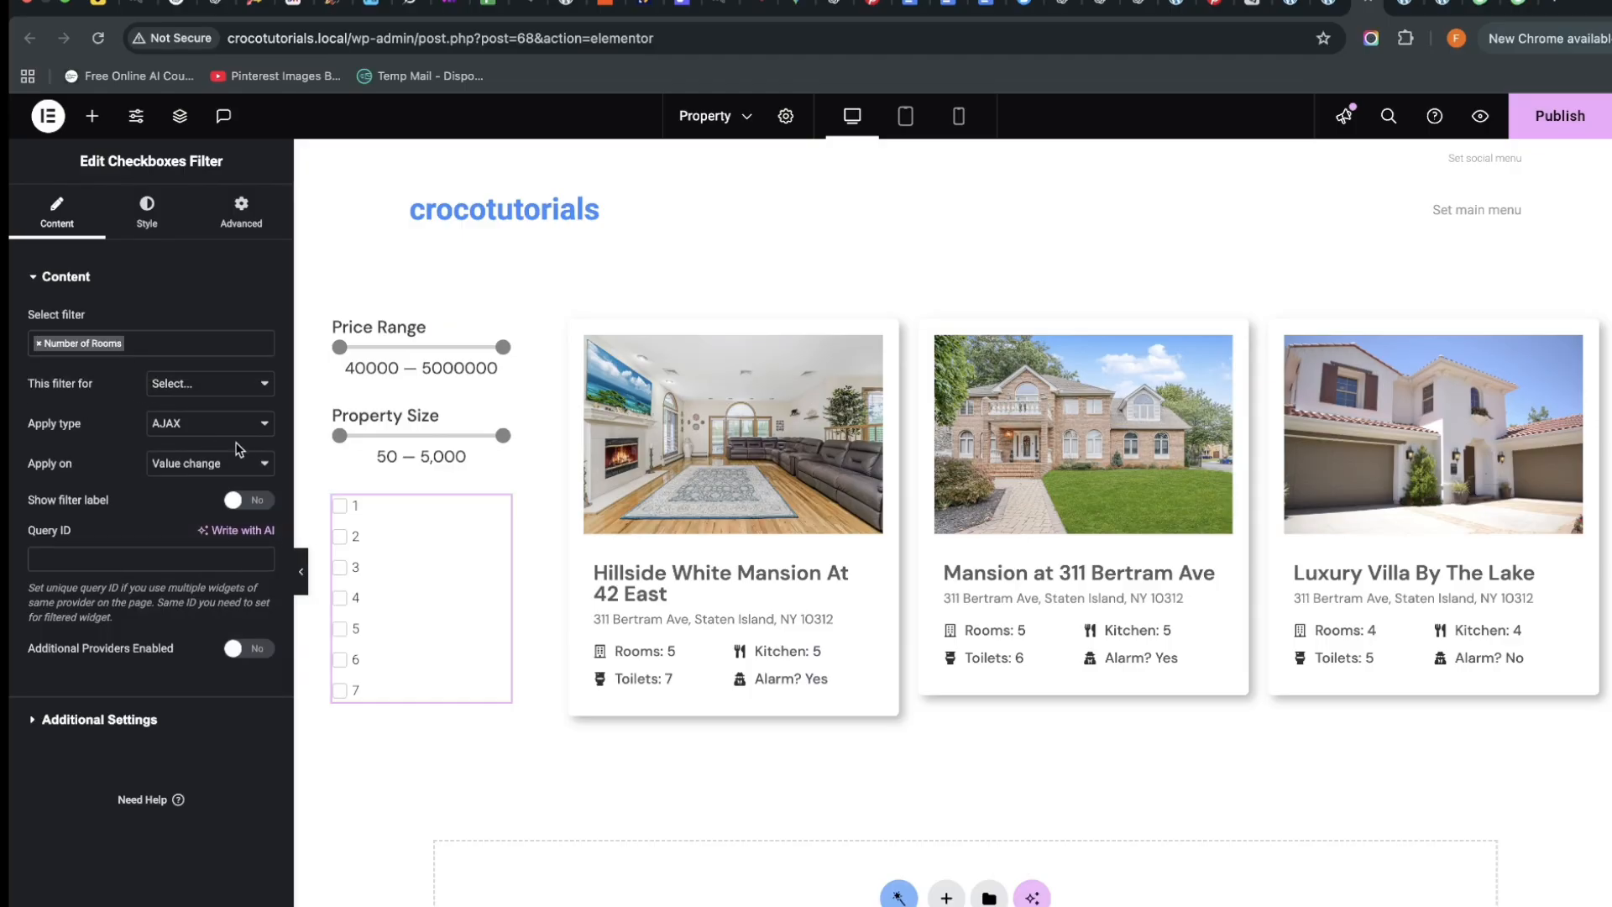
pyautogui.click(239, 386)
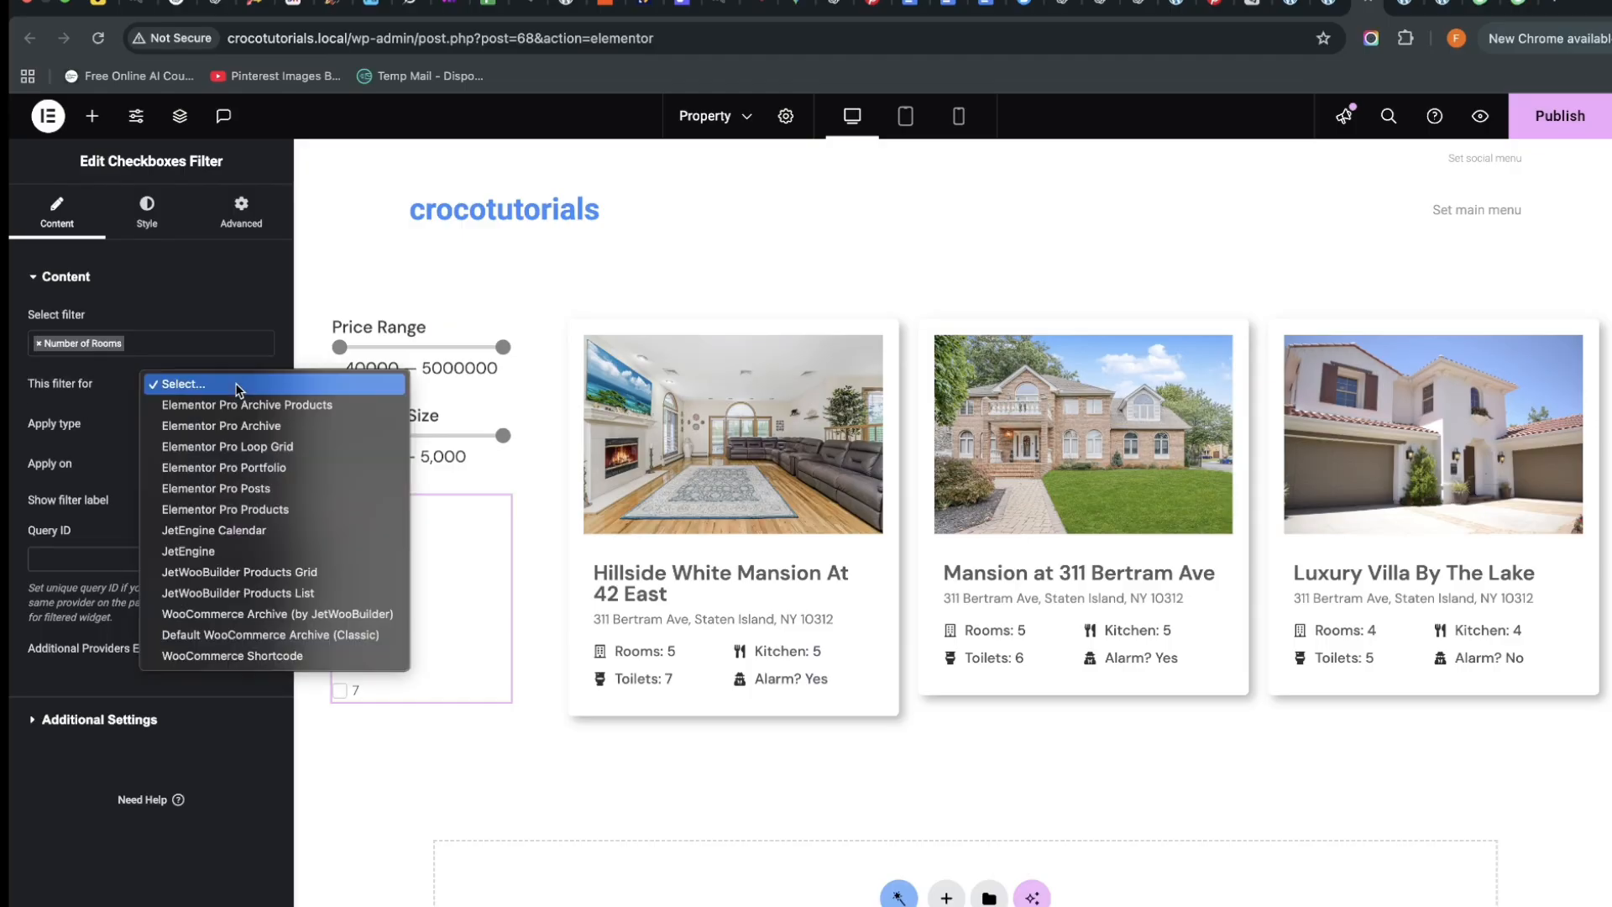
pyautogui.click(261, 550)
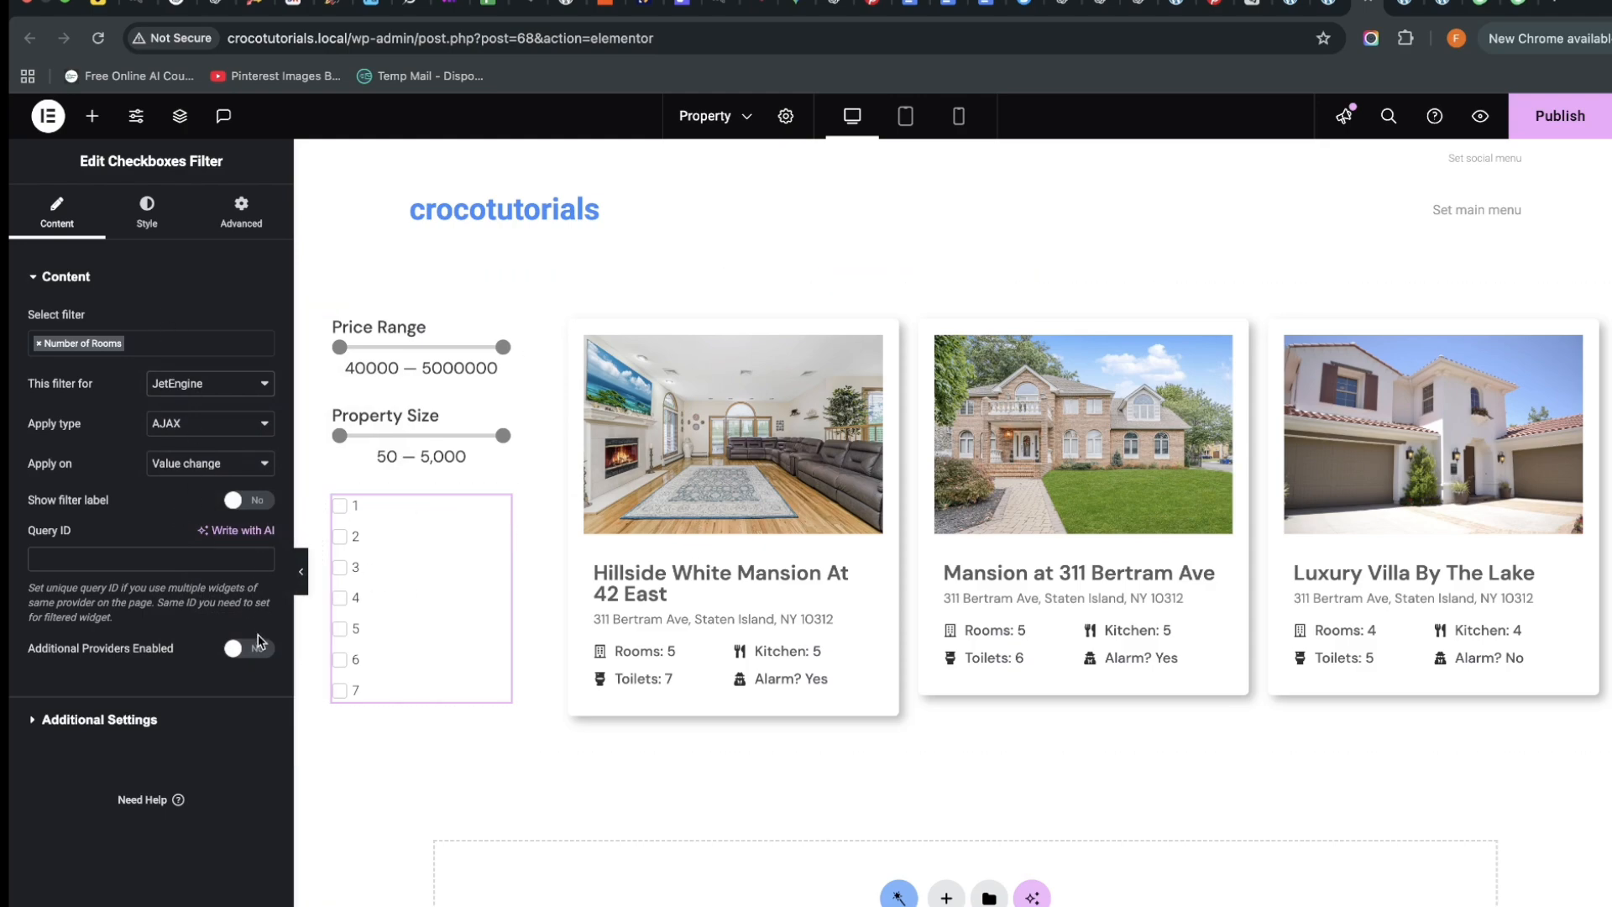
pyautogui.click(257, 502)
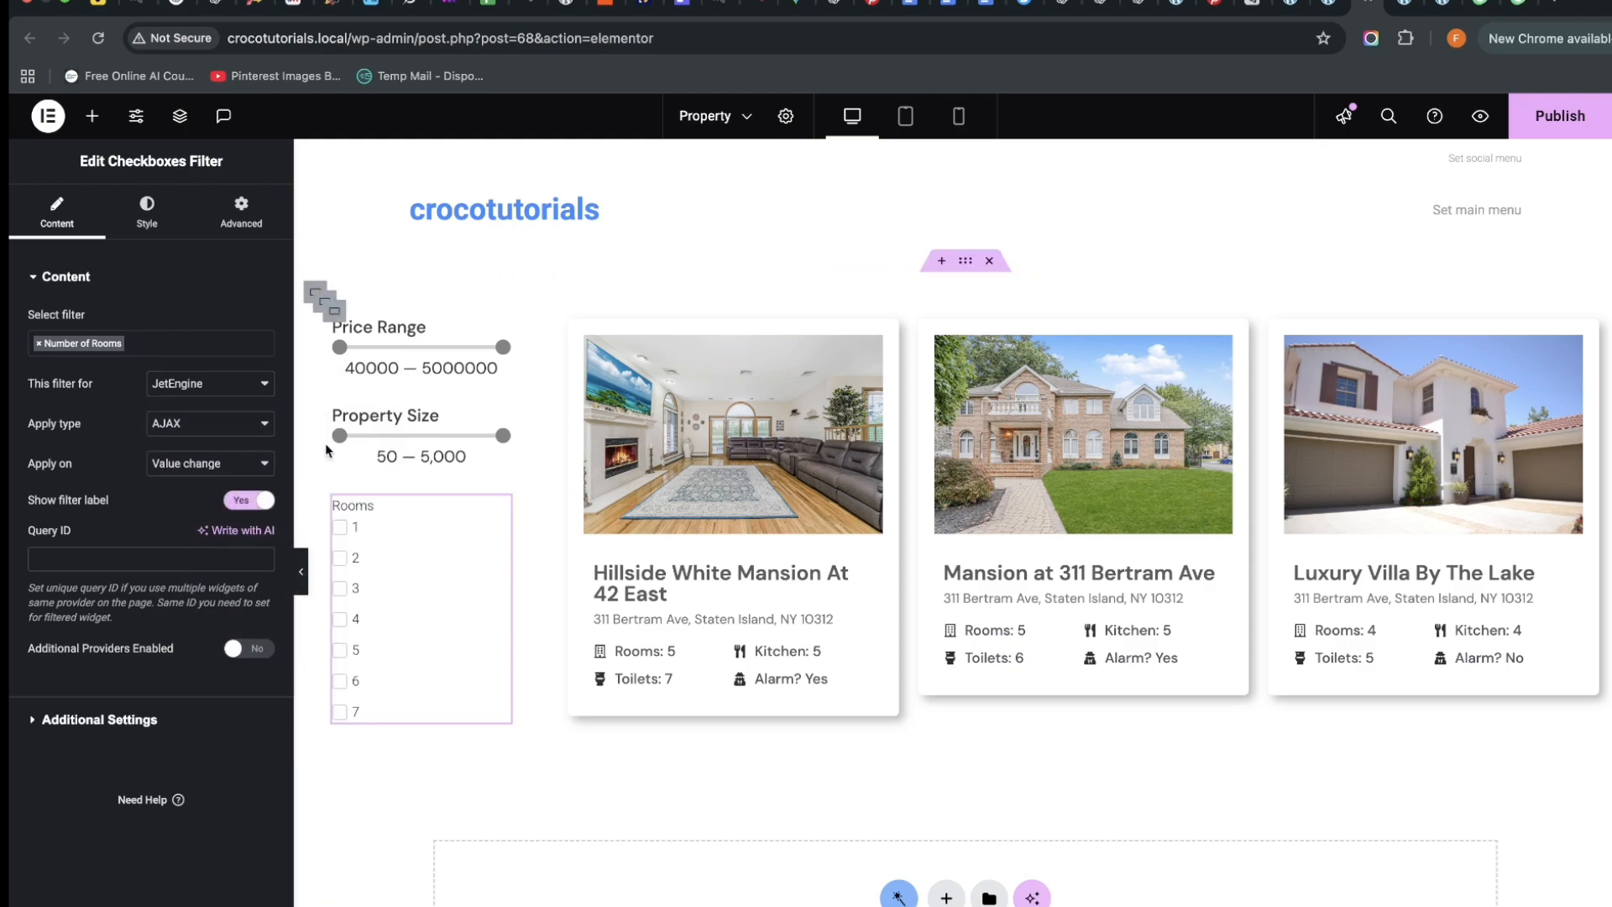
# Set the font family of the filter's checkbox items to DM Sans
pyautogui.click(140, 225)
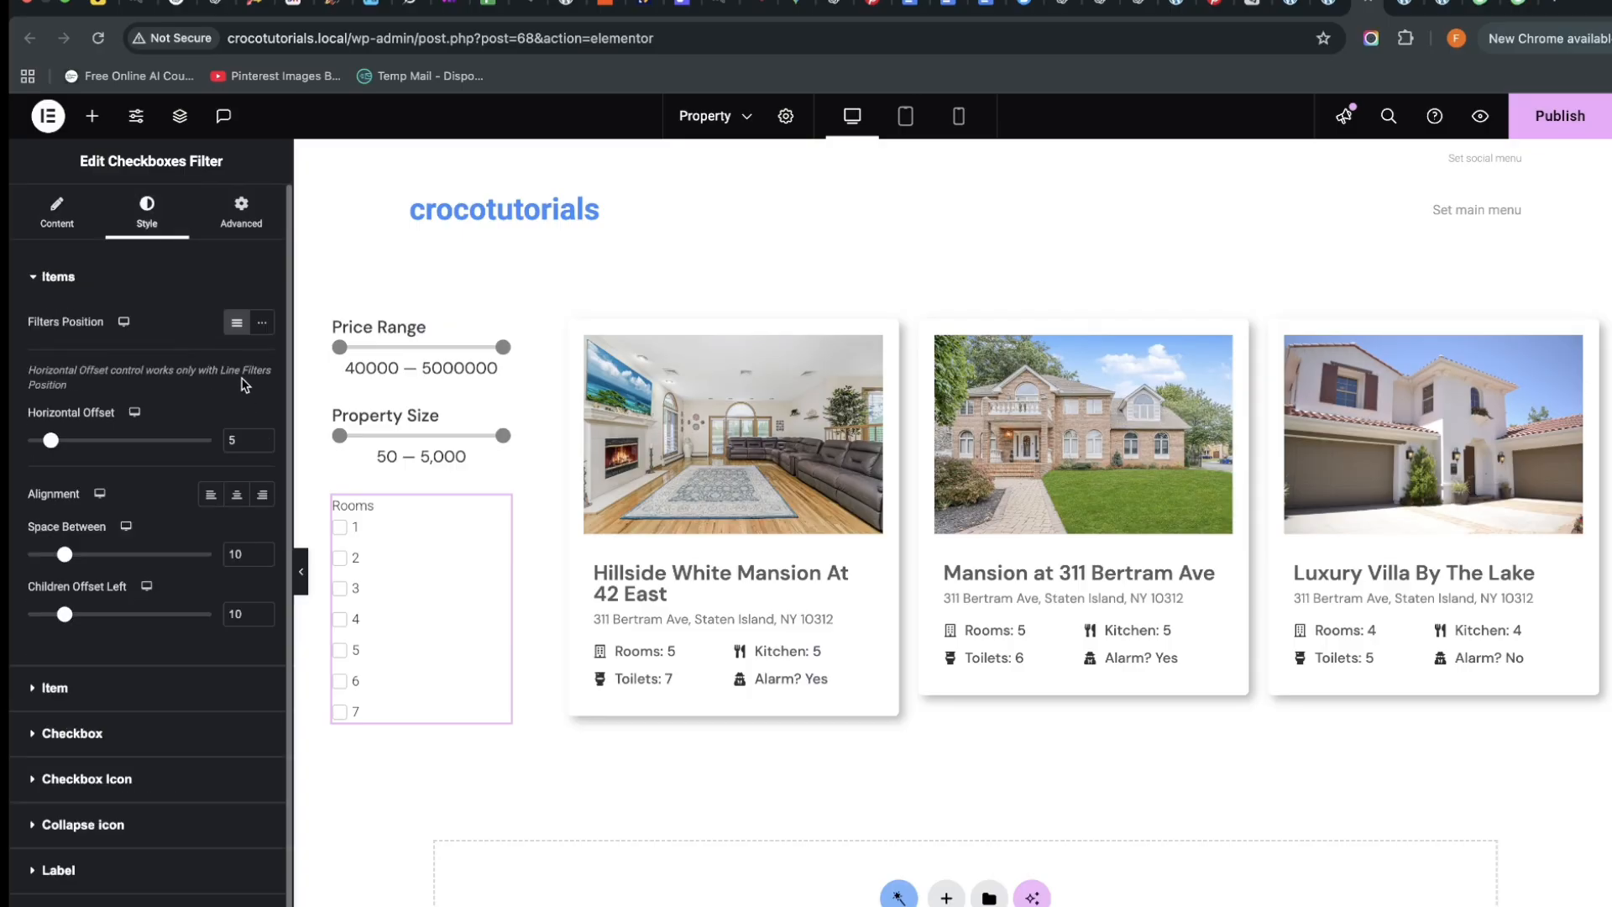
pyautogui.click(82, 690)
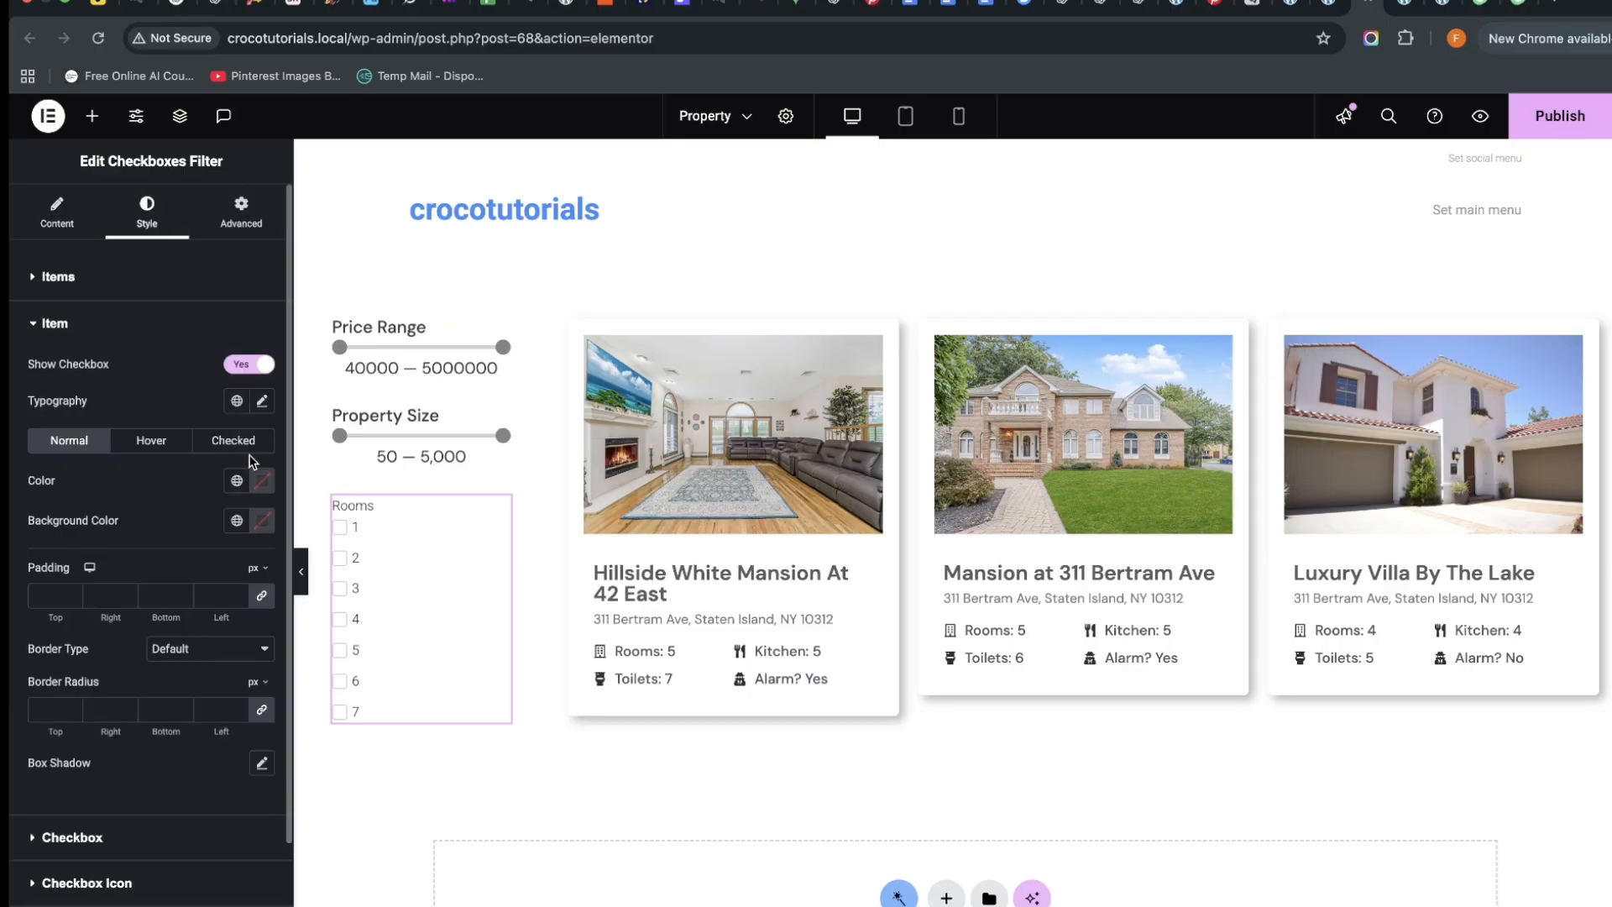
pyautogui.click(261, 401)
pyautogui.click(194, 492)
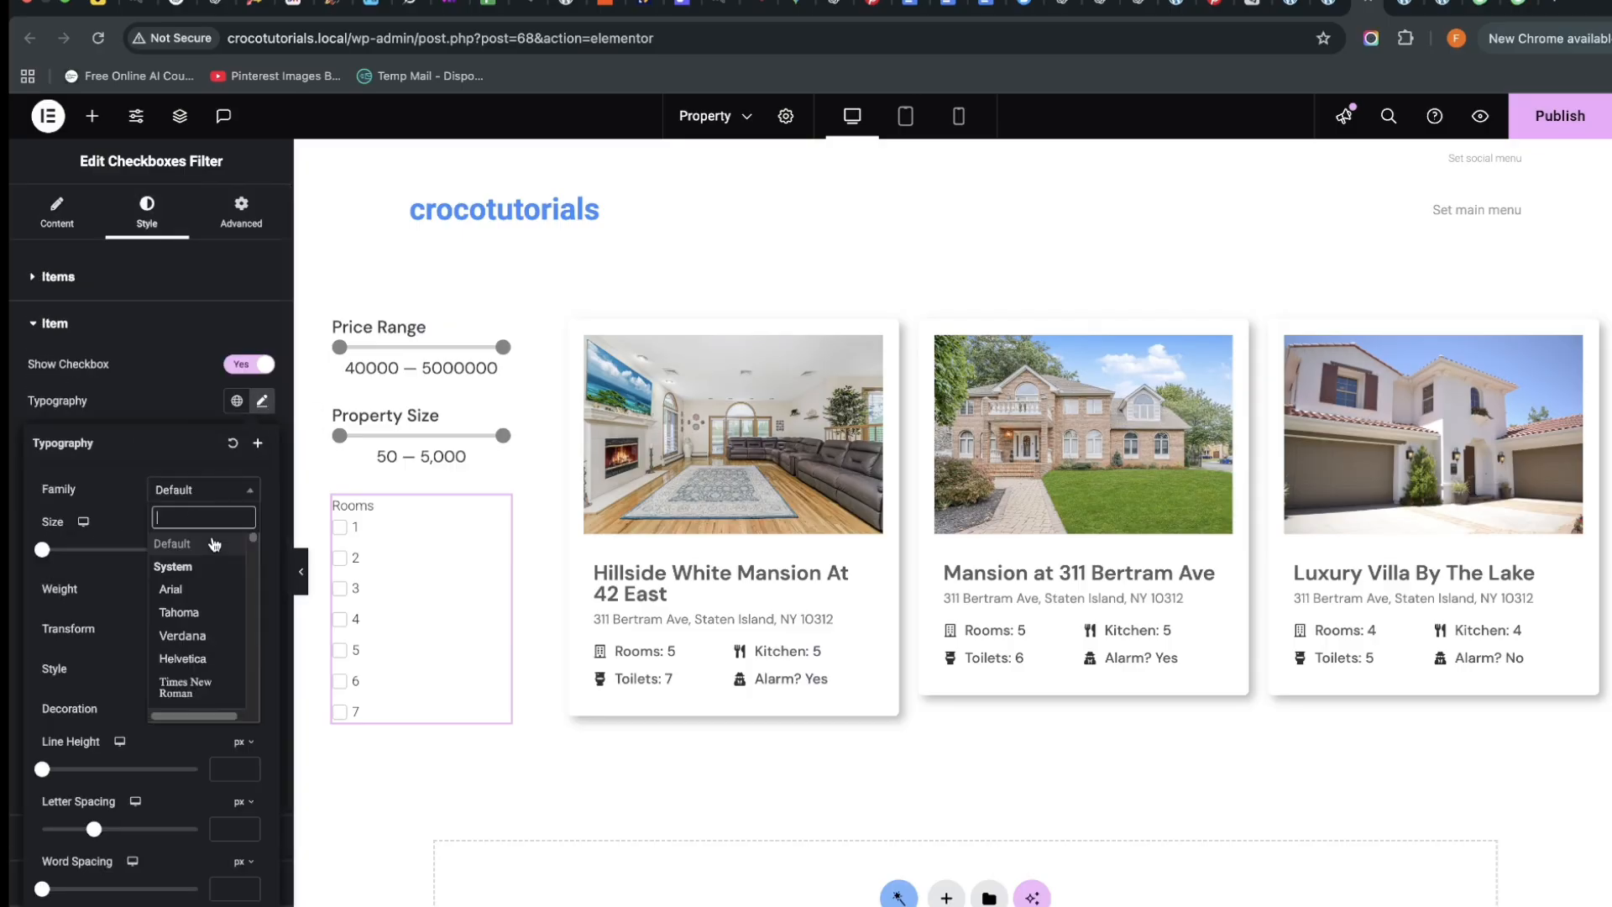
pyautogui.write('dm sans')
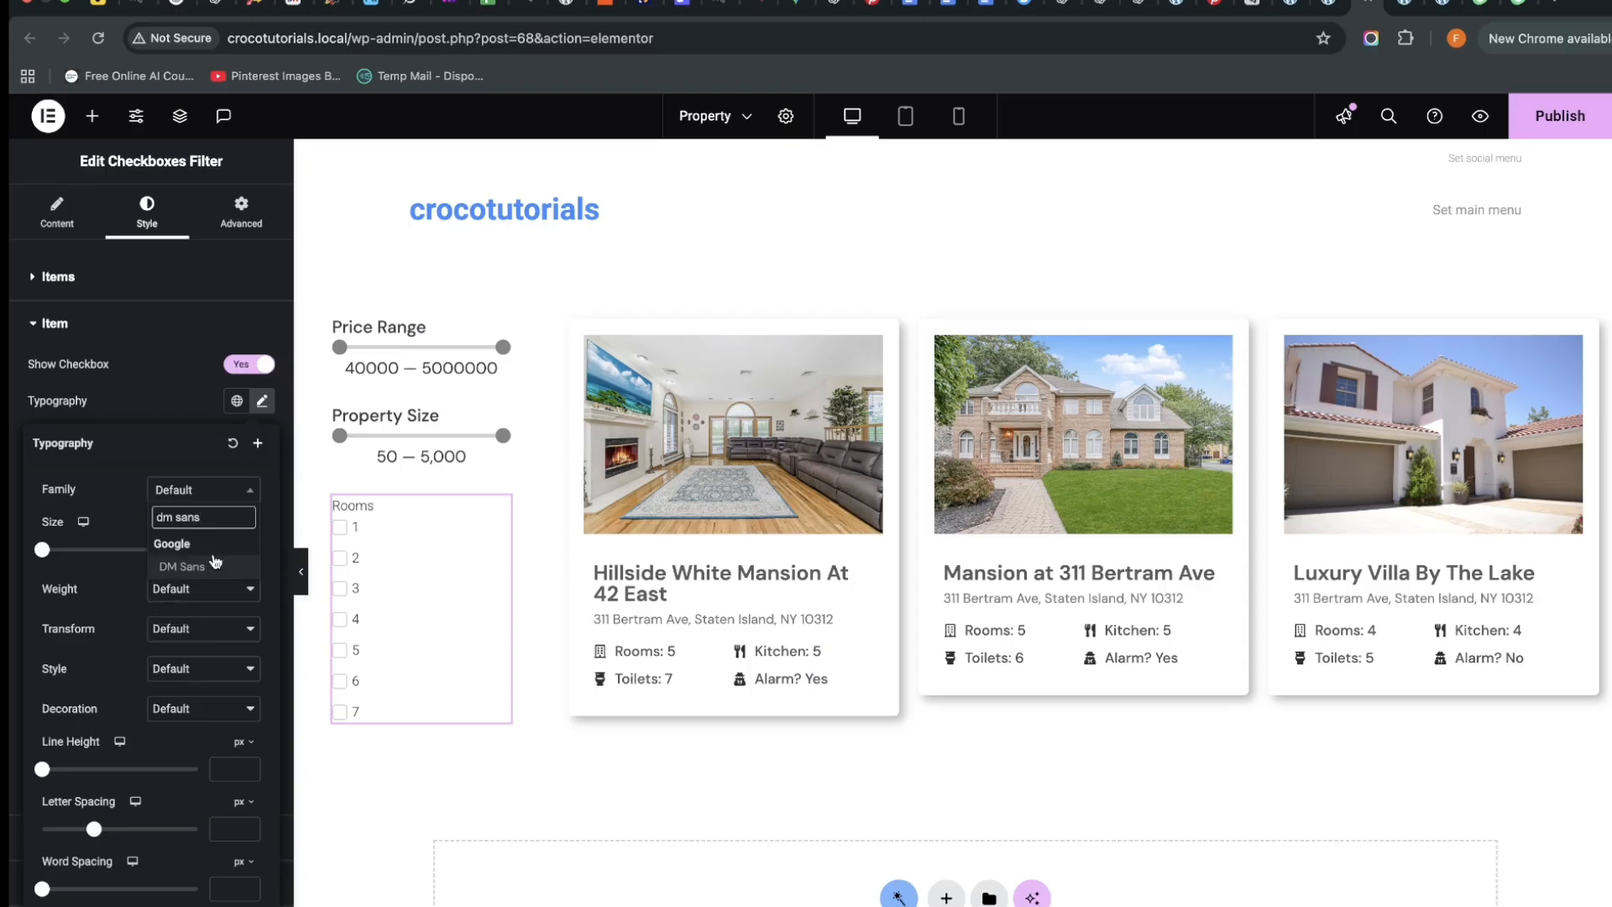
pyautogui.click(205, 567)
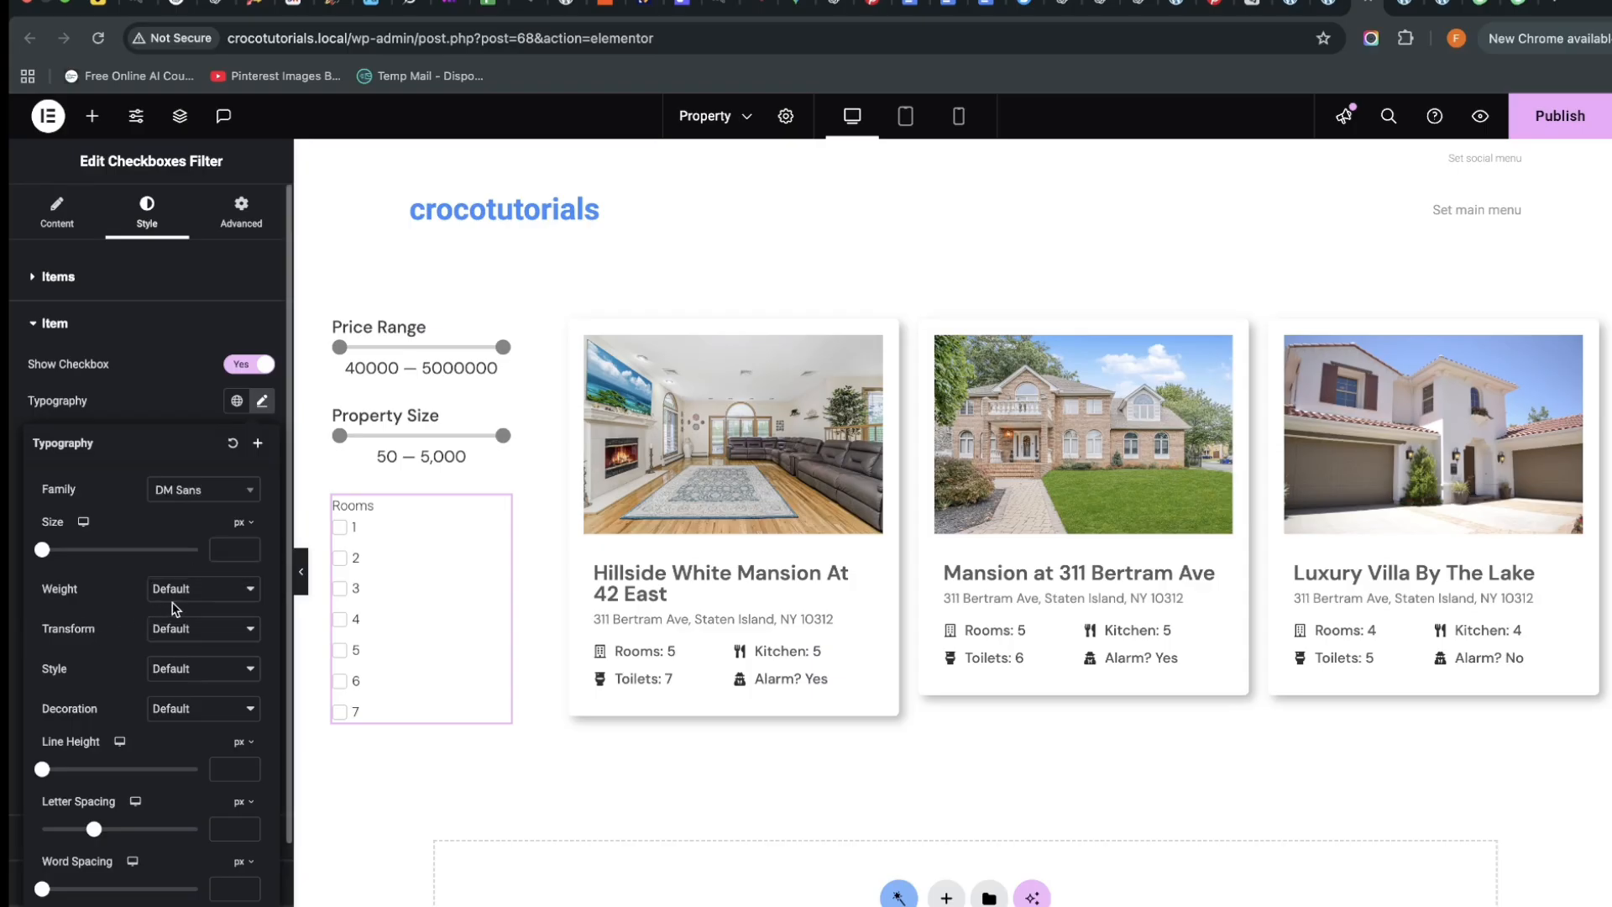
pyautogui.click(10, 646)
# Set the checkbox size to 18 and the unchecked boxes' background color to black (#000000)
pyautogui.scroll(-5, 130, 703)
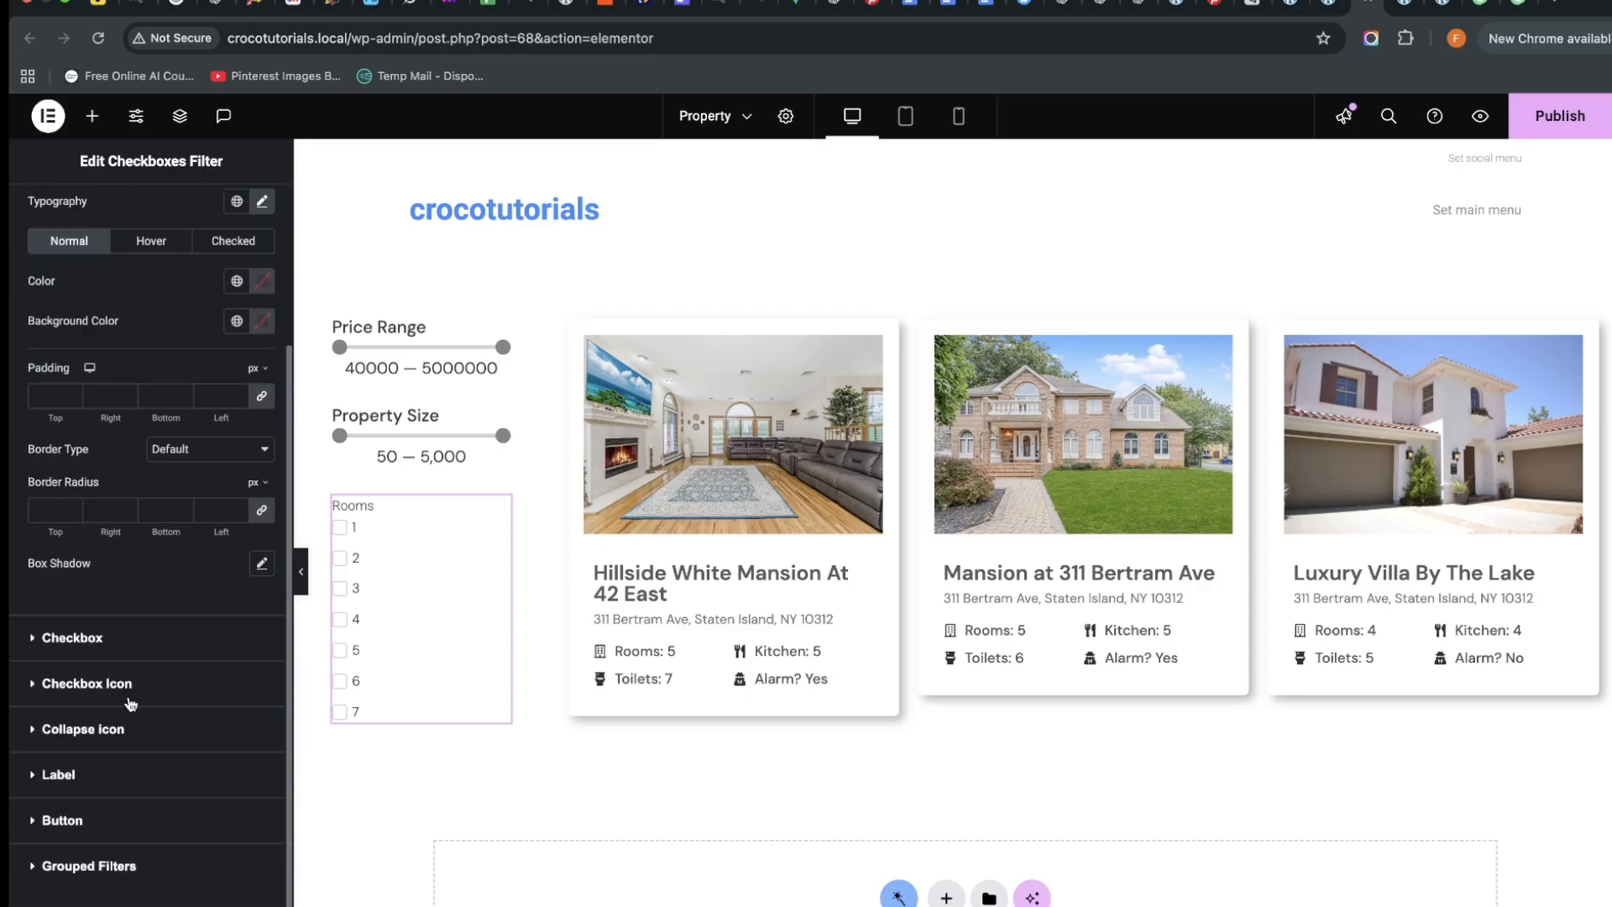
pyautogui.click(78, 640)
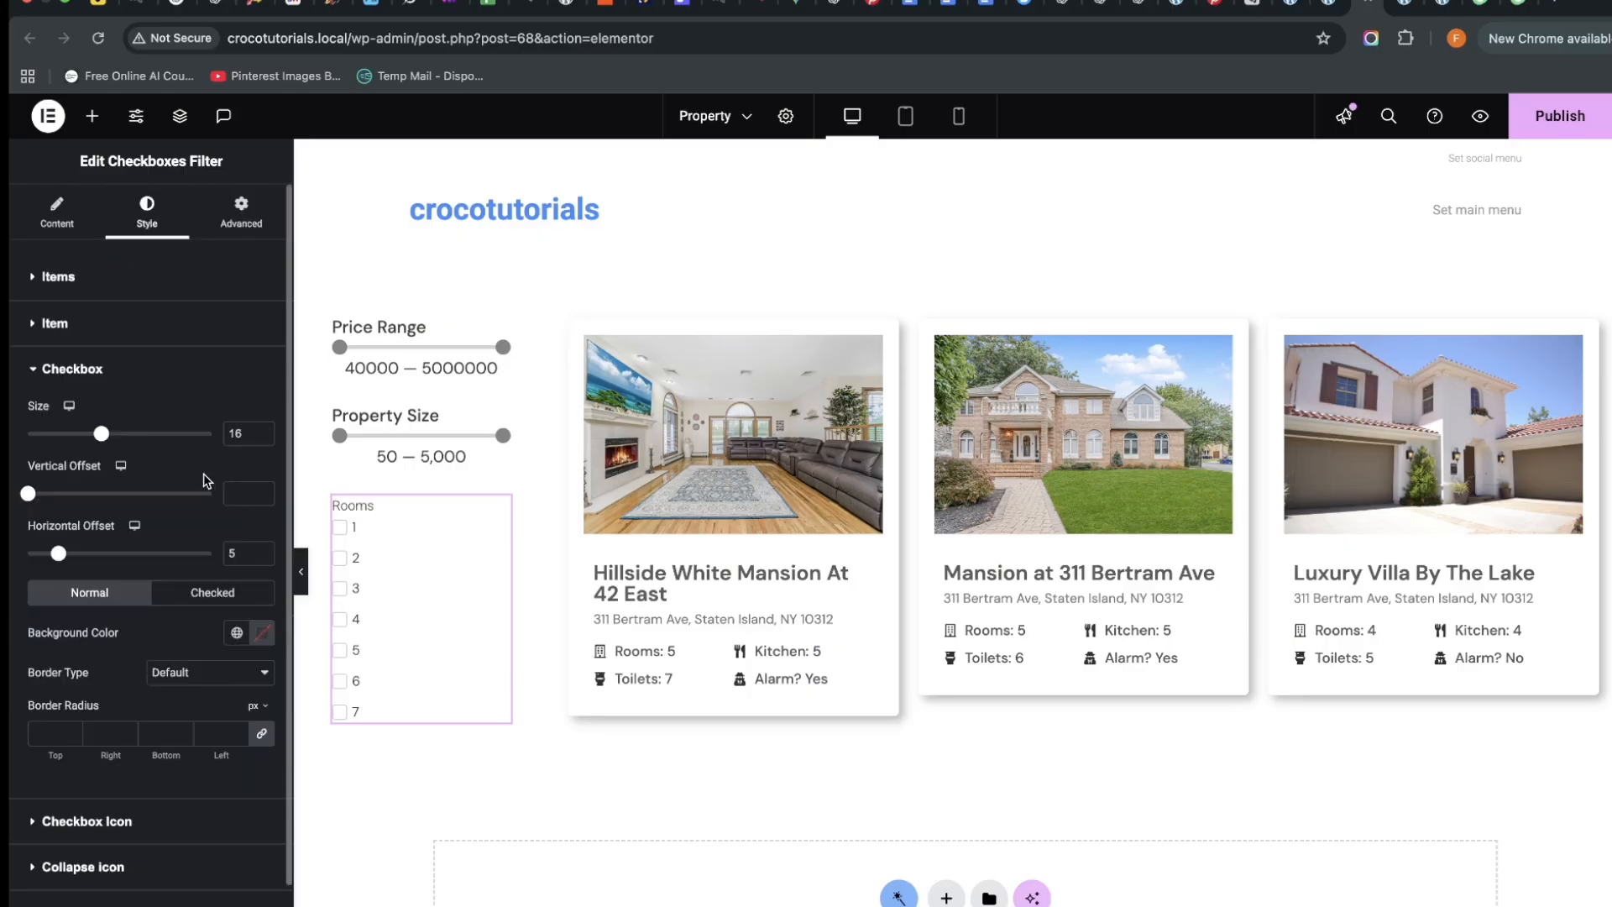
pyautogui.click(266, 430)
pyautogui.click(262, 438)
pyautogui.click(265, 430)
pyautogui.click(265, 430)
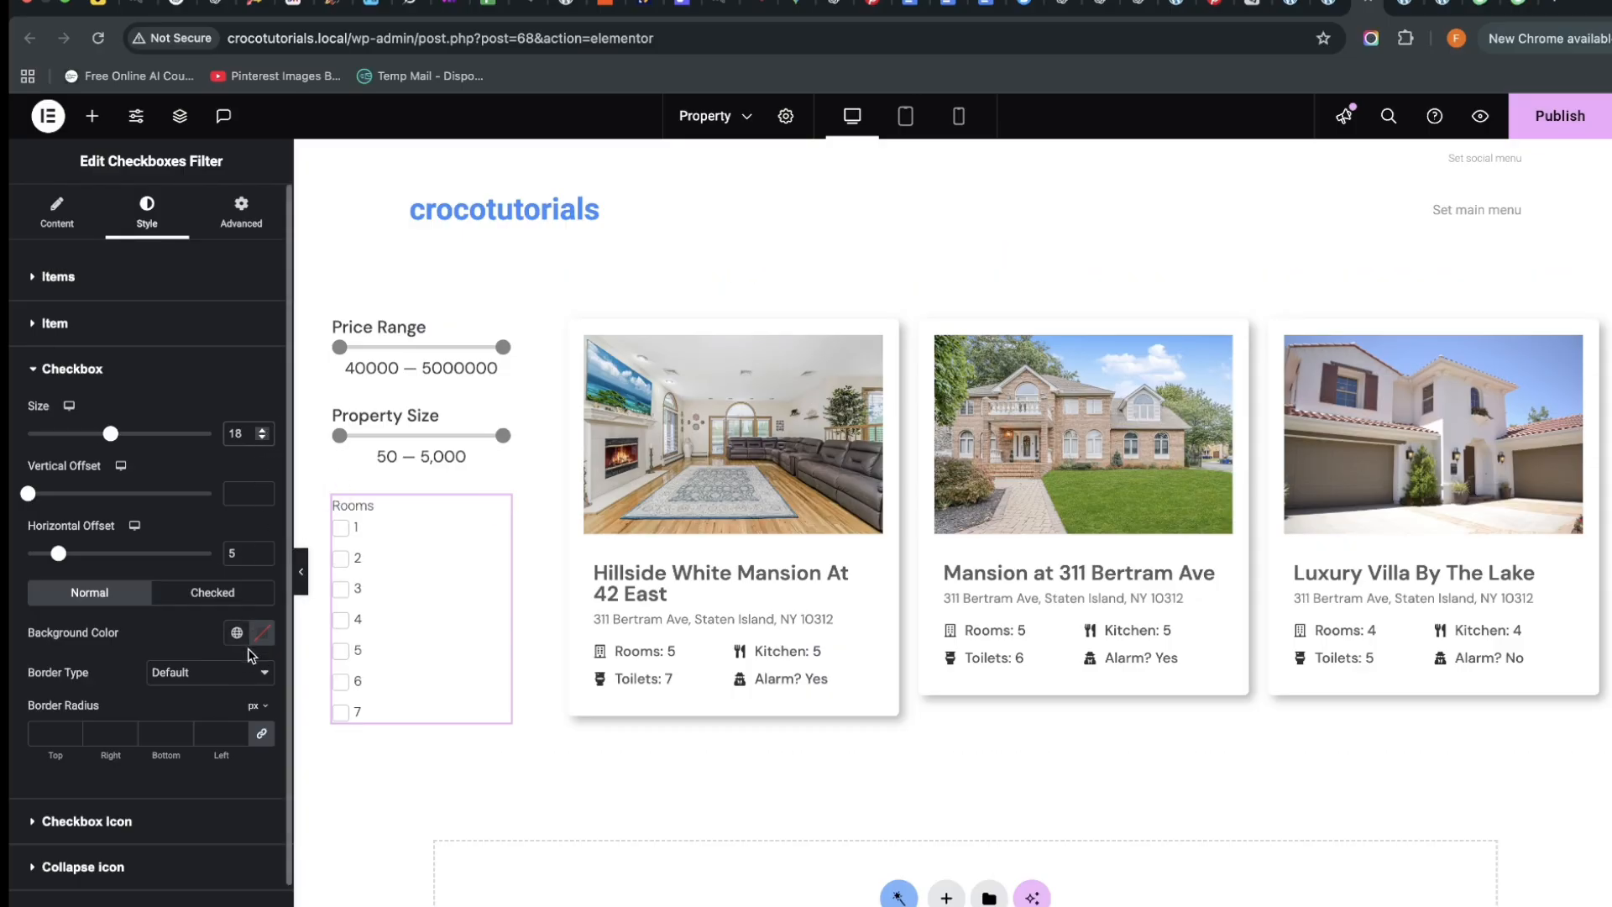
pyautogui.click(262, 633)
pyautogui.moveTo(182, 764); pyautogui.dragTo(143, 903)
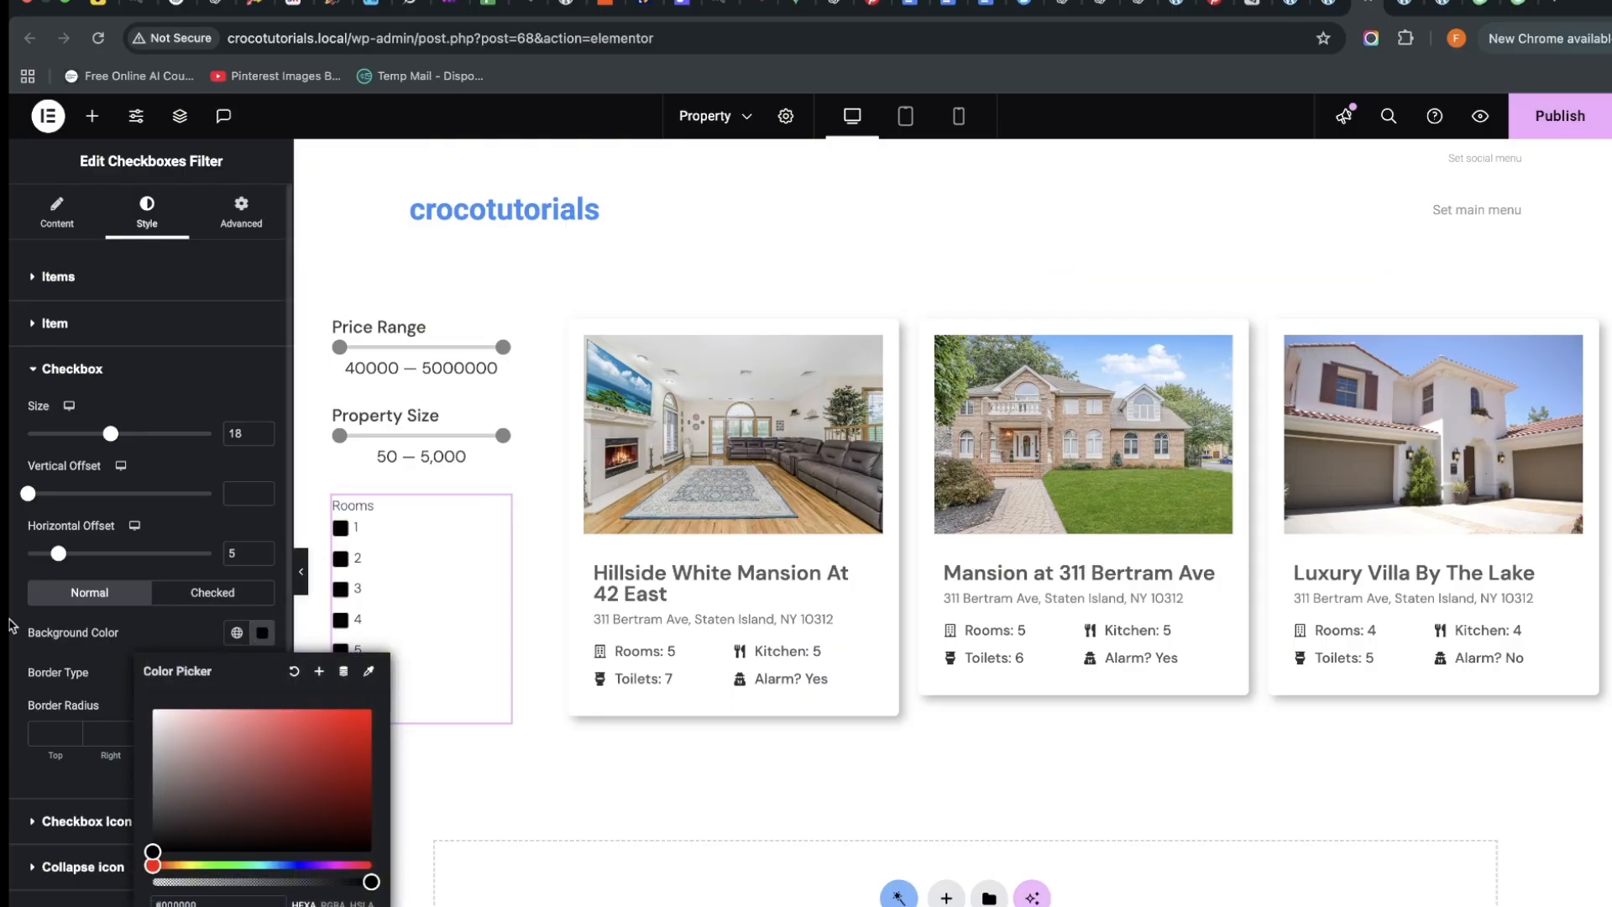
pyautogui.click(10, 727)
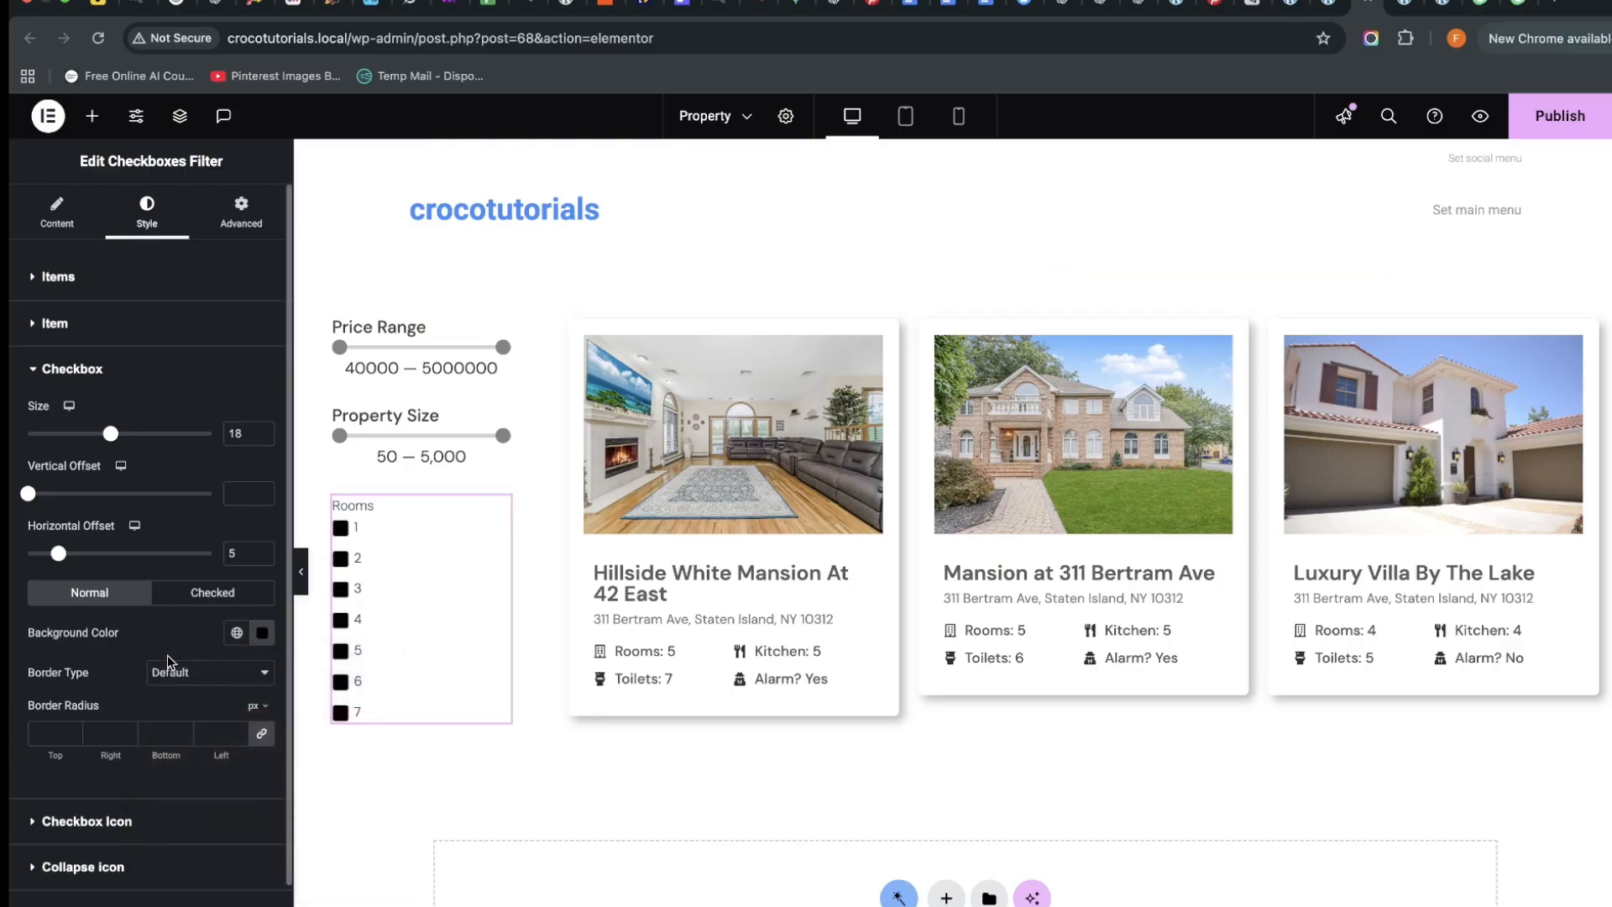
pyautogui.scroll(-2, 194, 688)
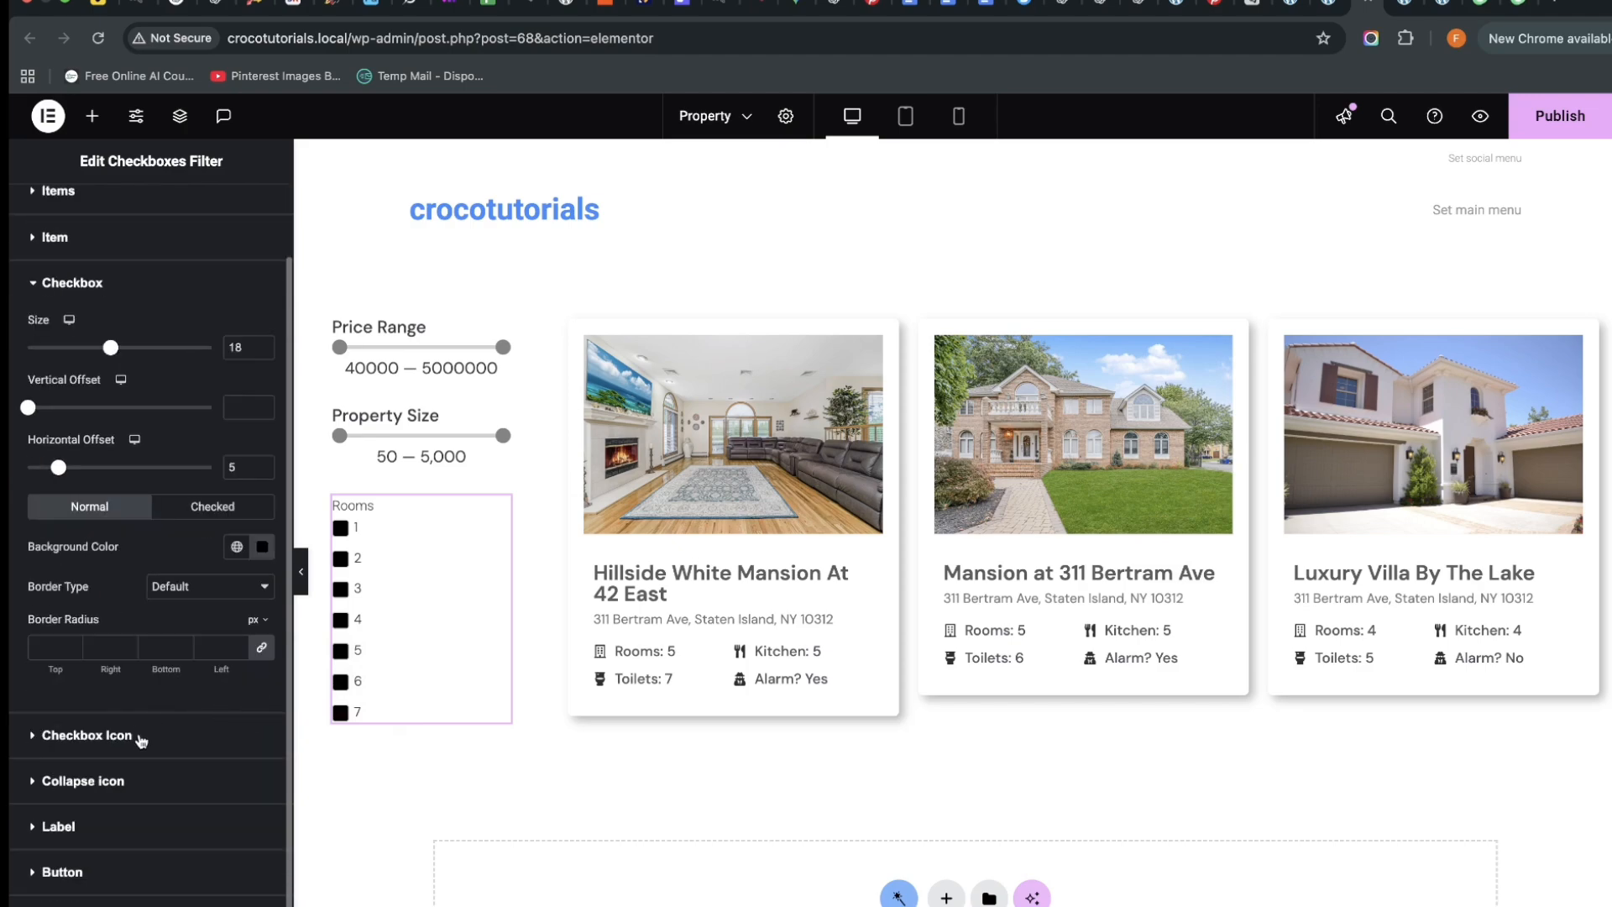
pyautogui.click(140, 738)
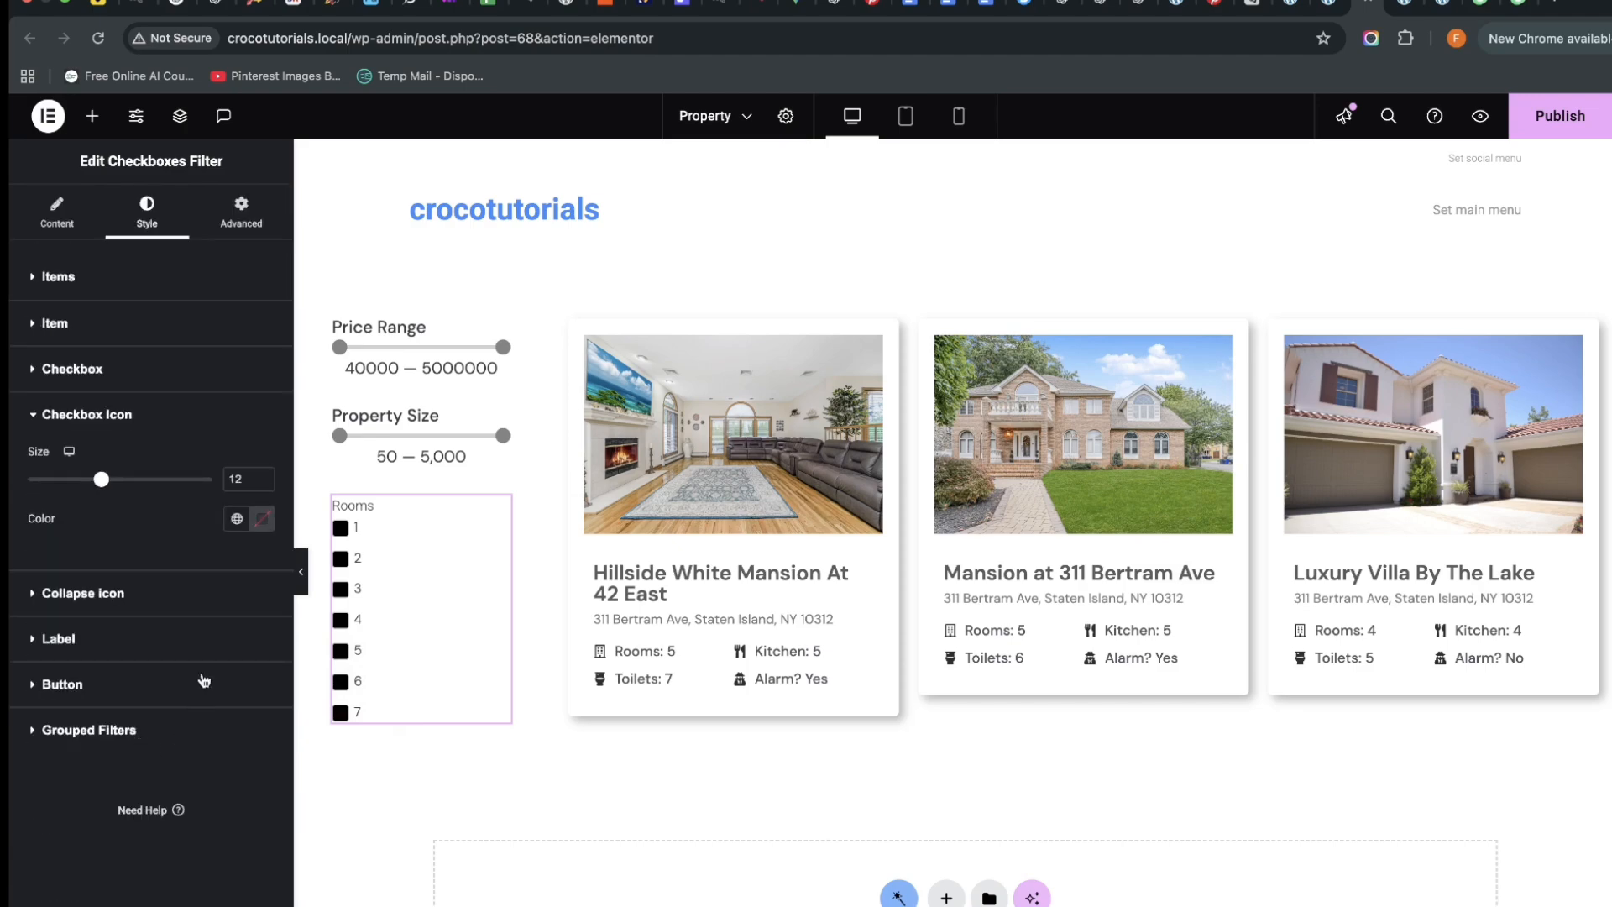
pyautogui.click(262, 476)
pyautogui.click(262, 485)
# Set the Rooms filter label's typography to DM Sans, size 20 px, with a slightly heavier weight
pyautogui.click(42, 640)
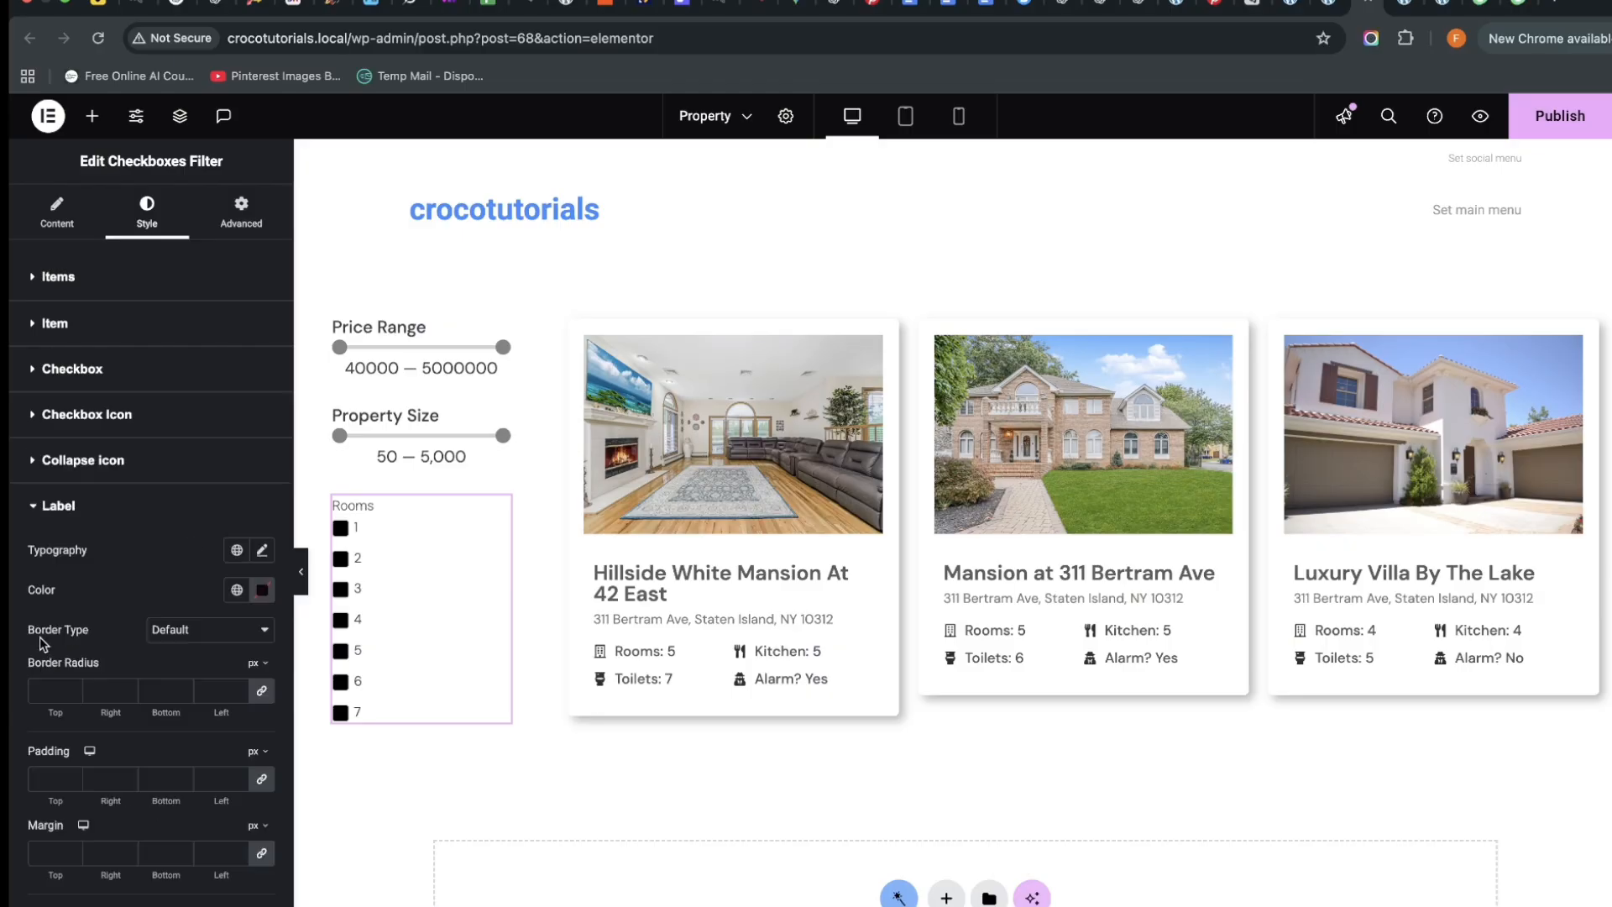
pyautogui.click(262, 550)
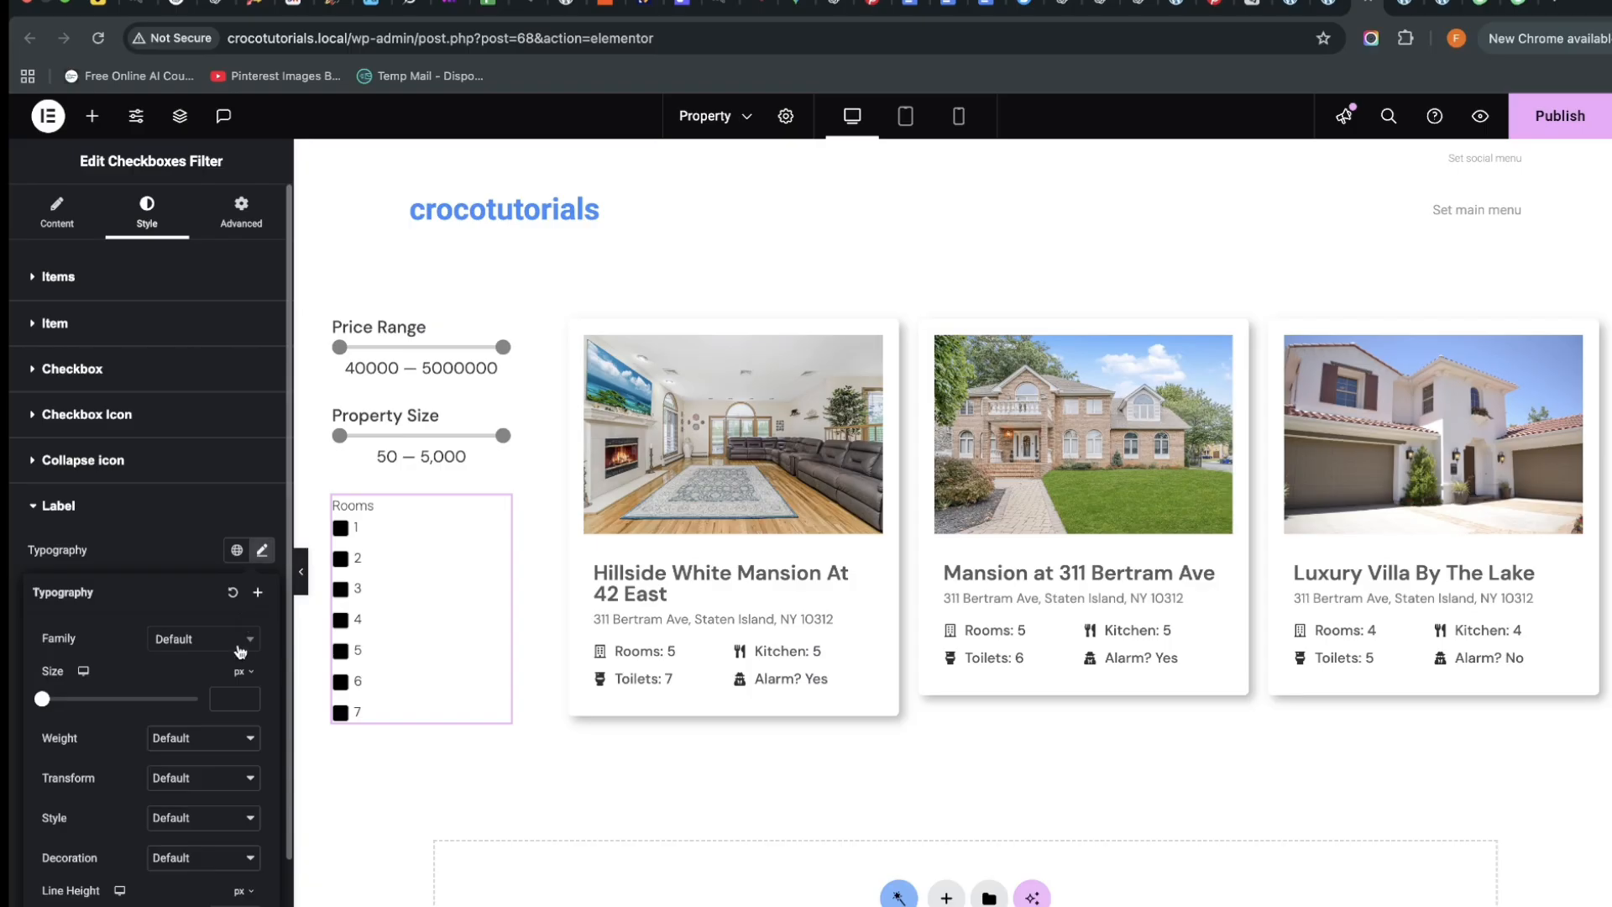
pyautogui.click(224, 644)
pyautogui.write('dm sans')
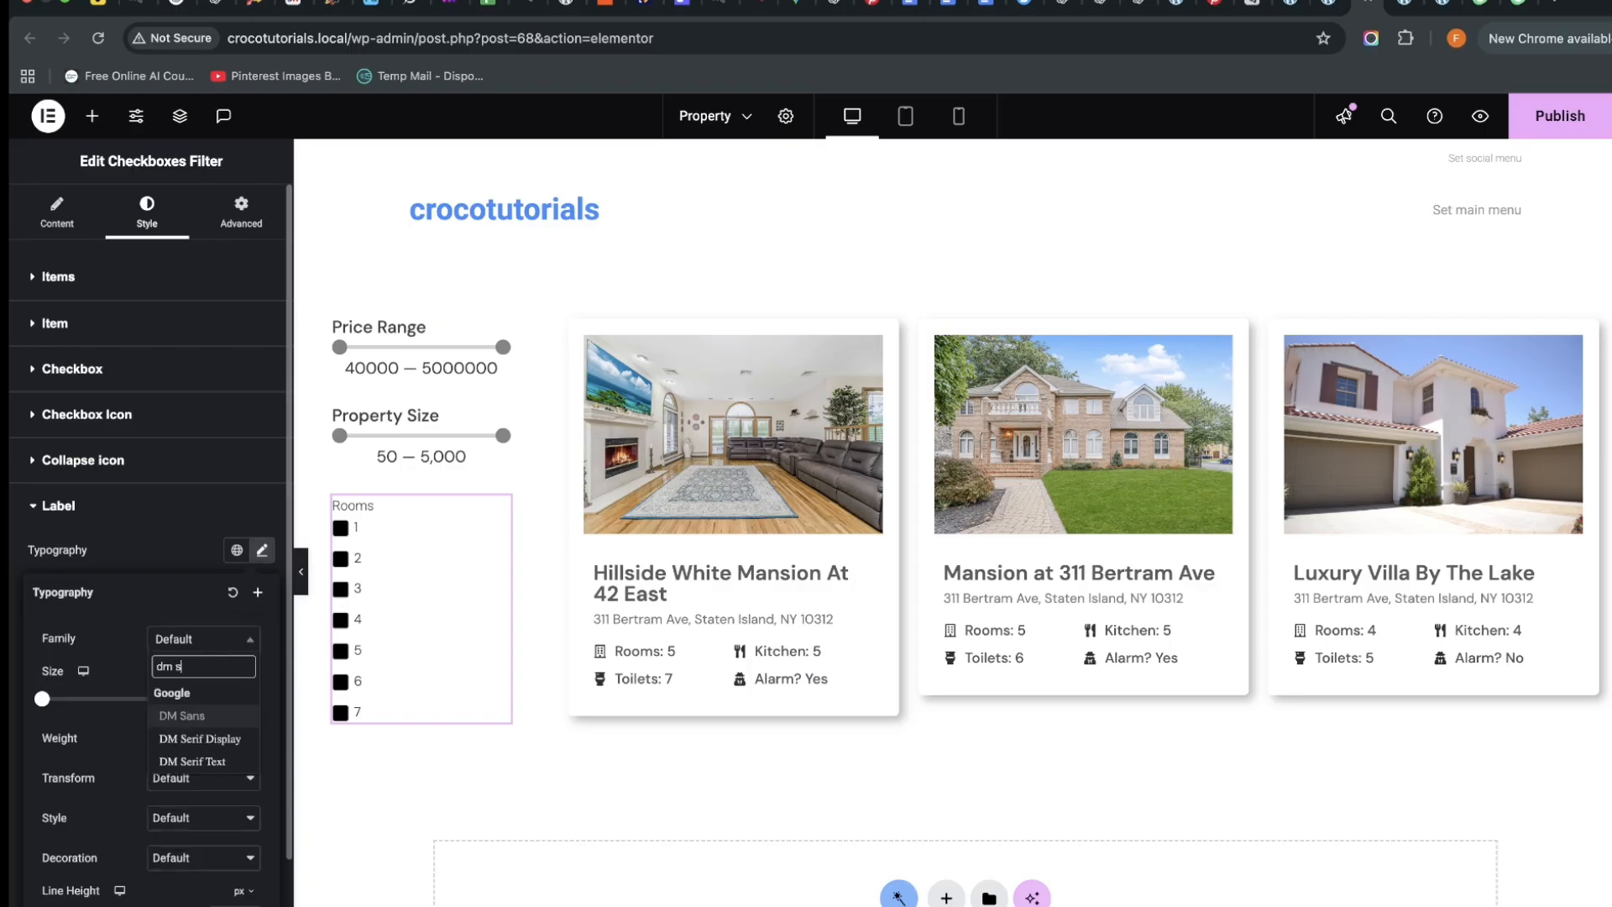
pyautogui.click(205, 716)
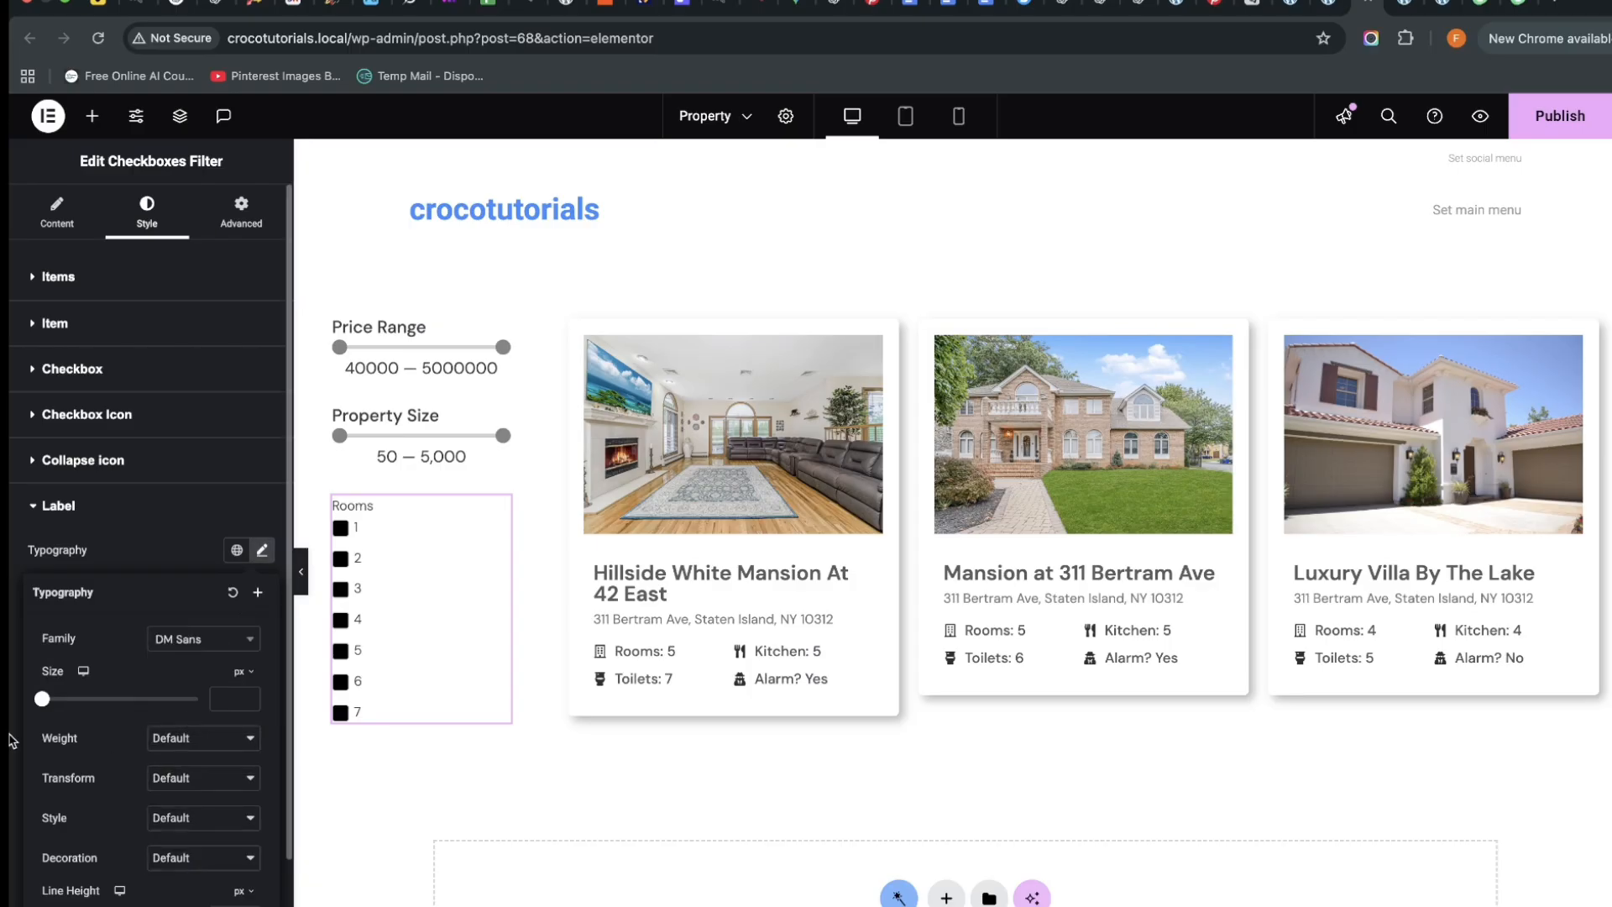
pyautogui.moveTo(43, 702); pyautogui.dragTo(63, 709)
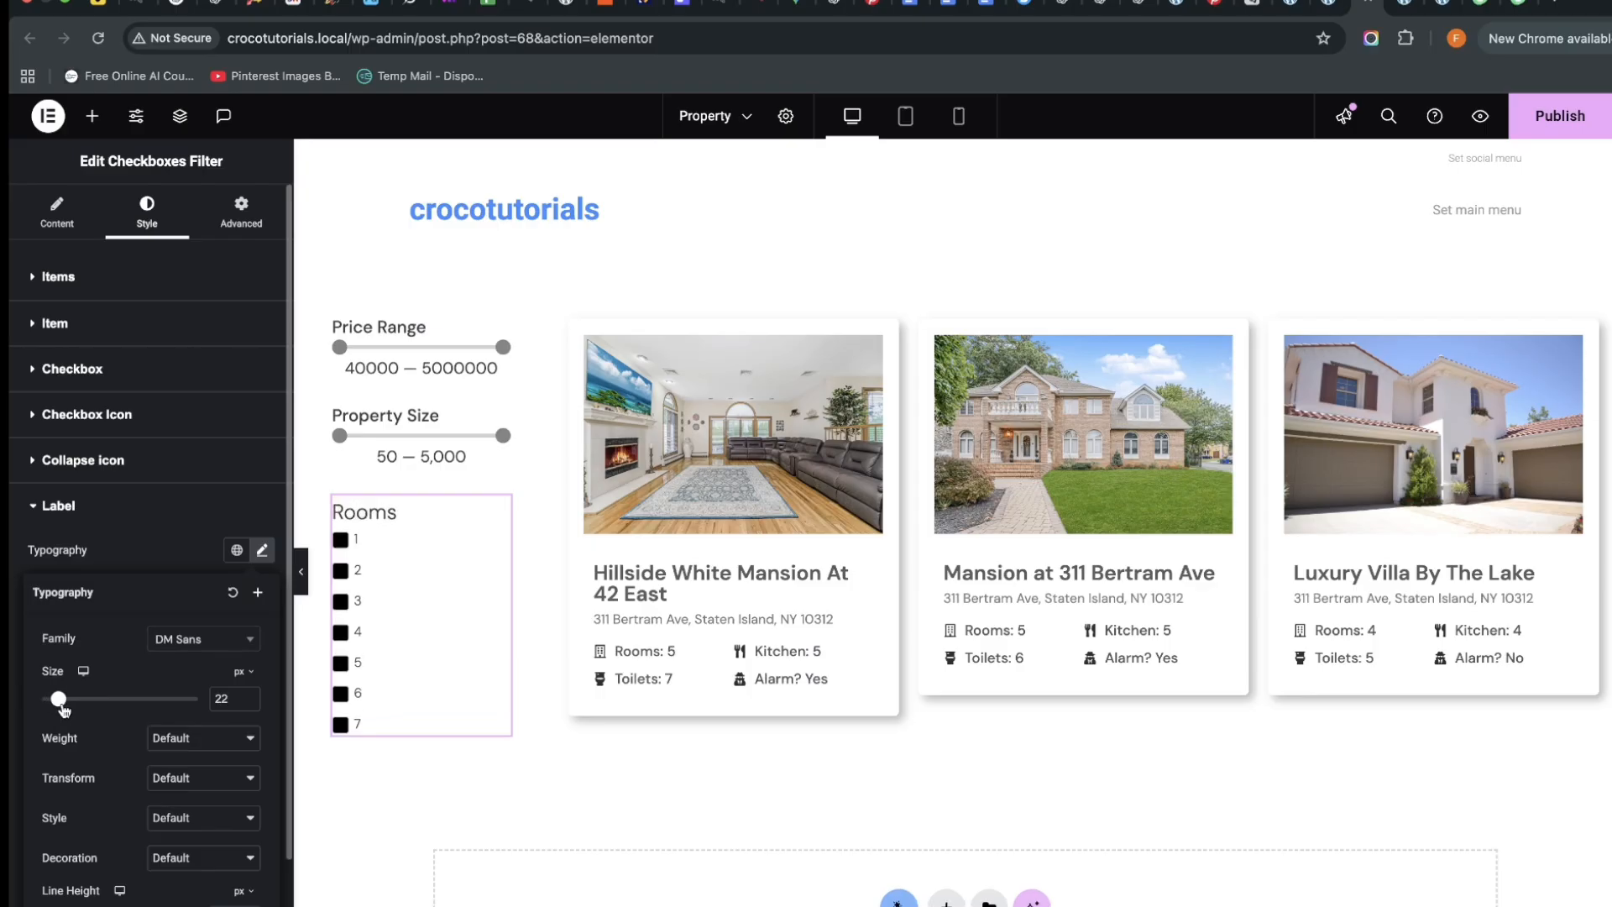
pyautogui.click(249, 704)
pyautogui.click(250, 708)
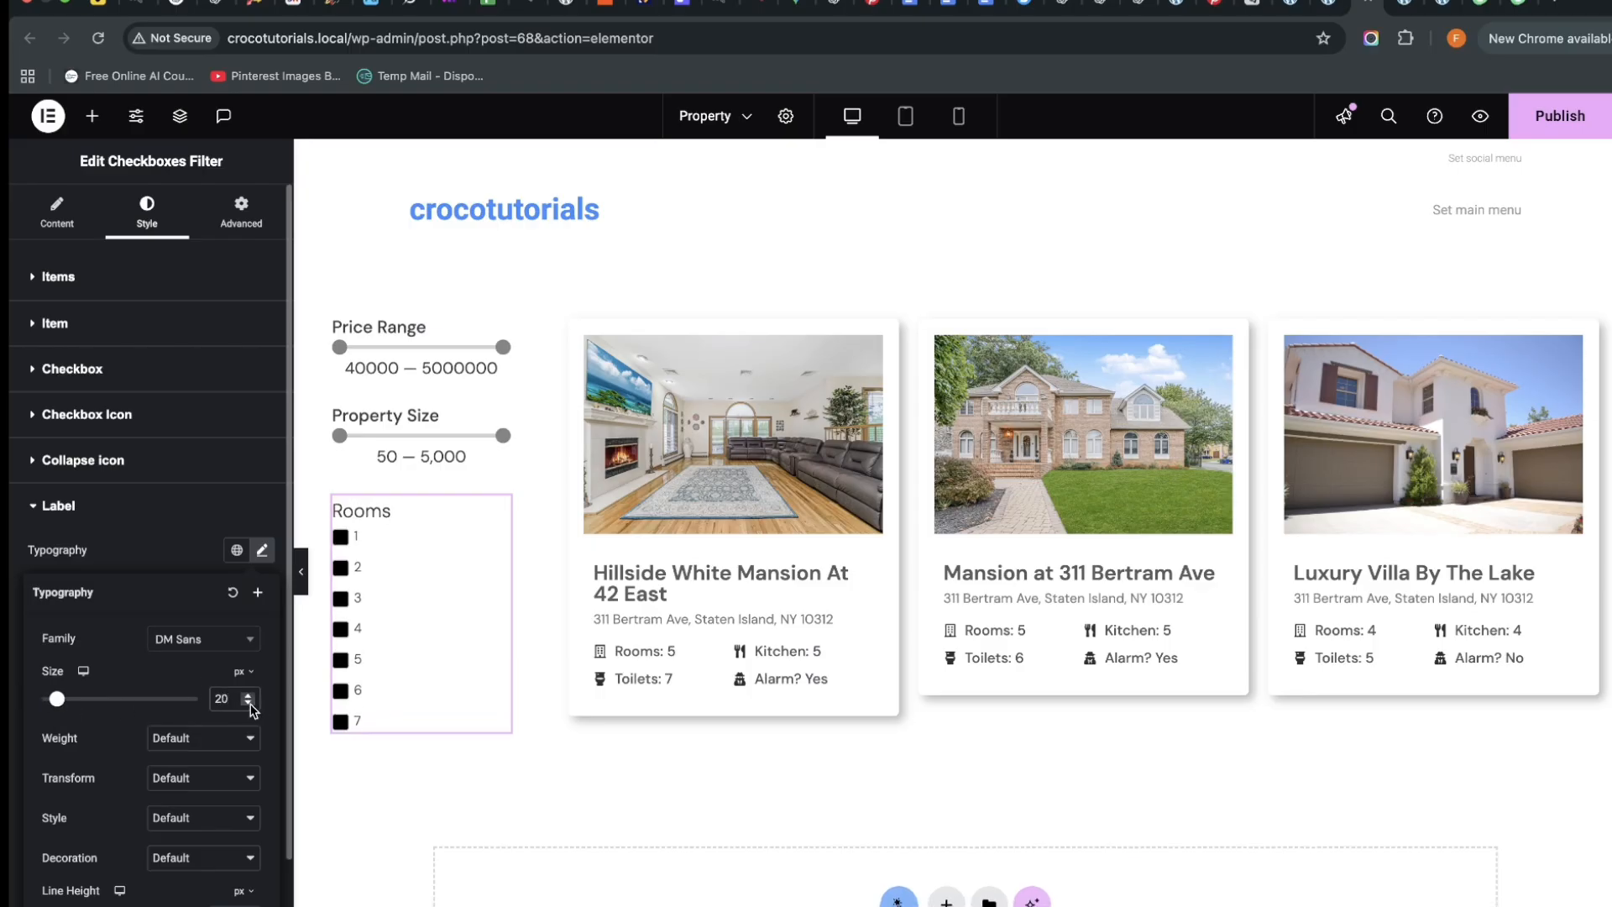
pyautogui.click(222, 744)
pyautogui.click(48, 755)
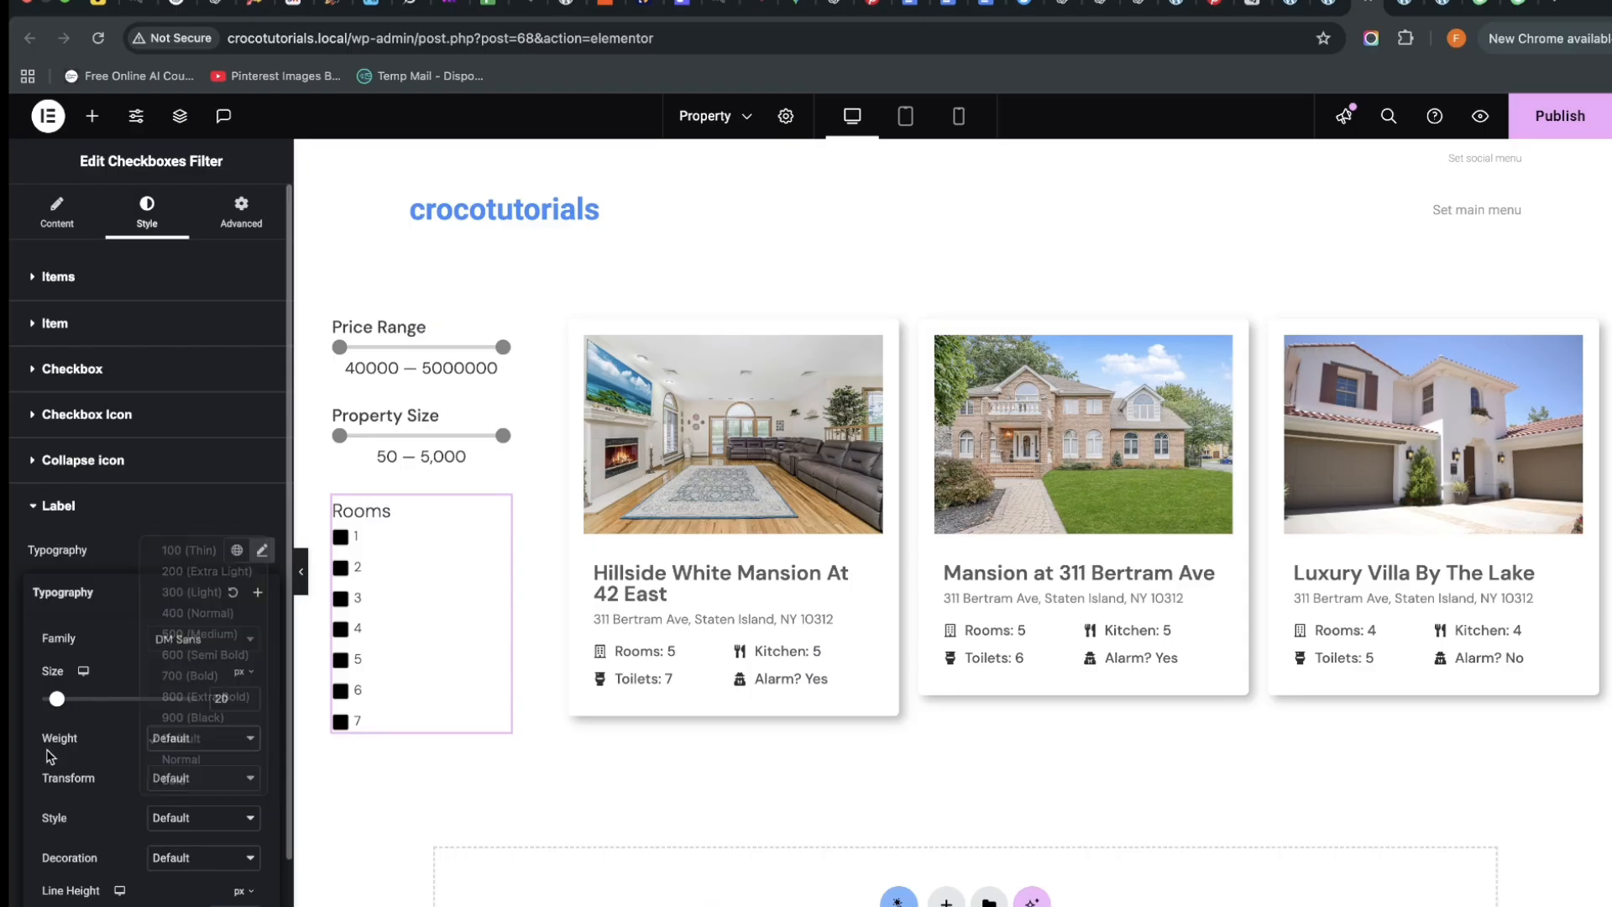
pyautogui.click(12, 709)
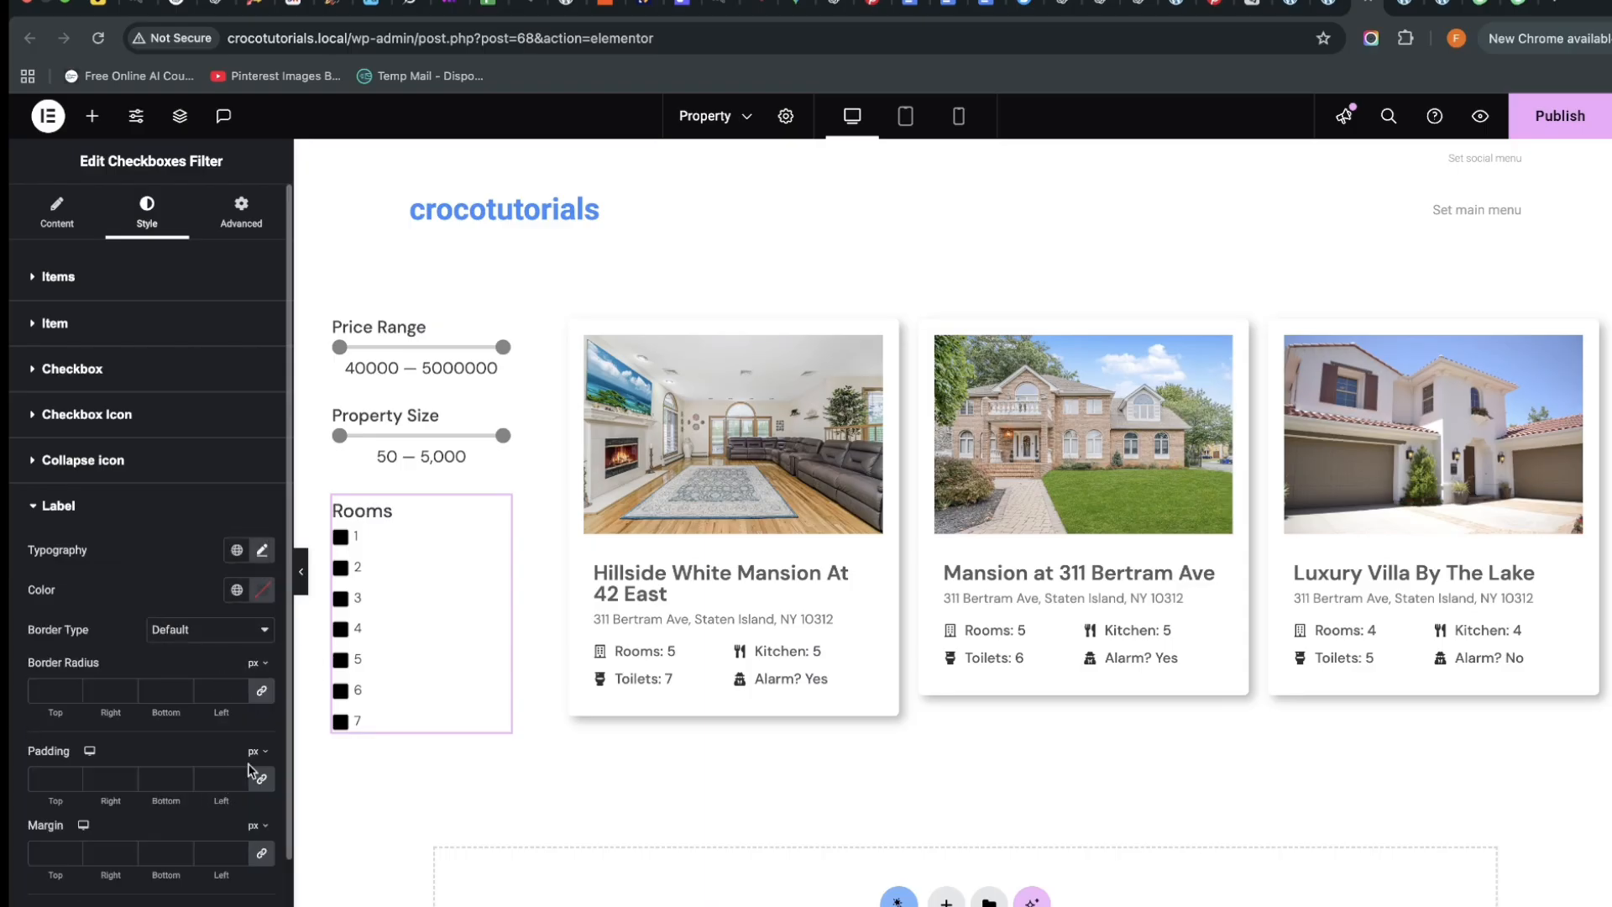
# Set the font size of the filter's checkbox items to 15 px
pyautogui.scroll(-4, 24, 762)
pyautogui.scroll(2, 91, 622)
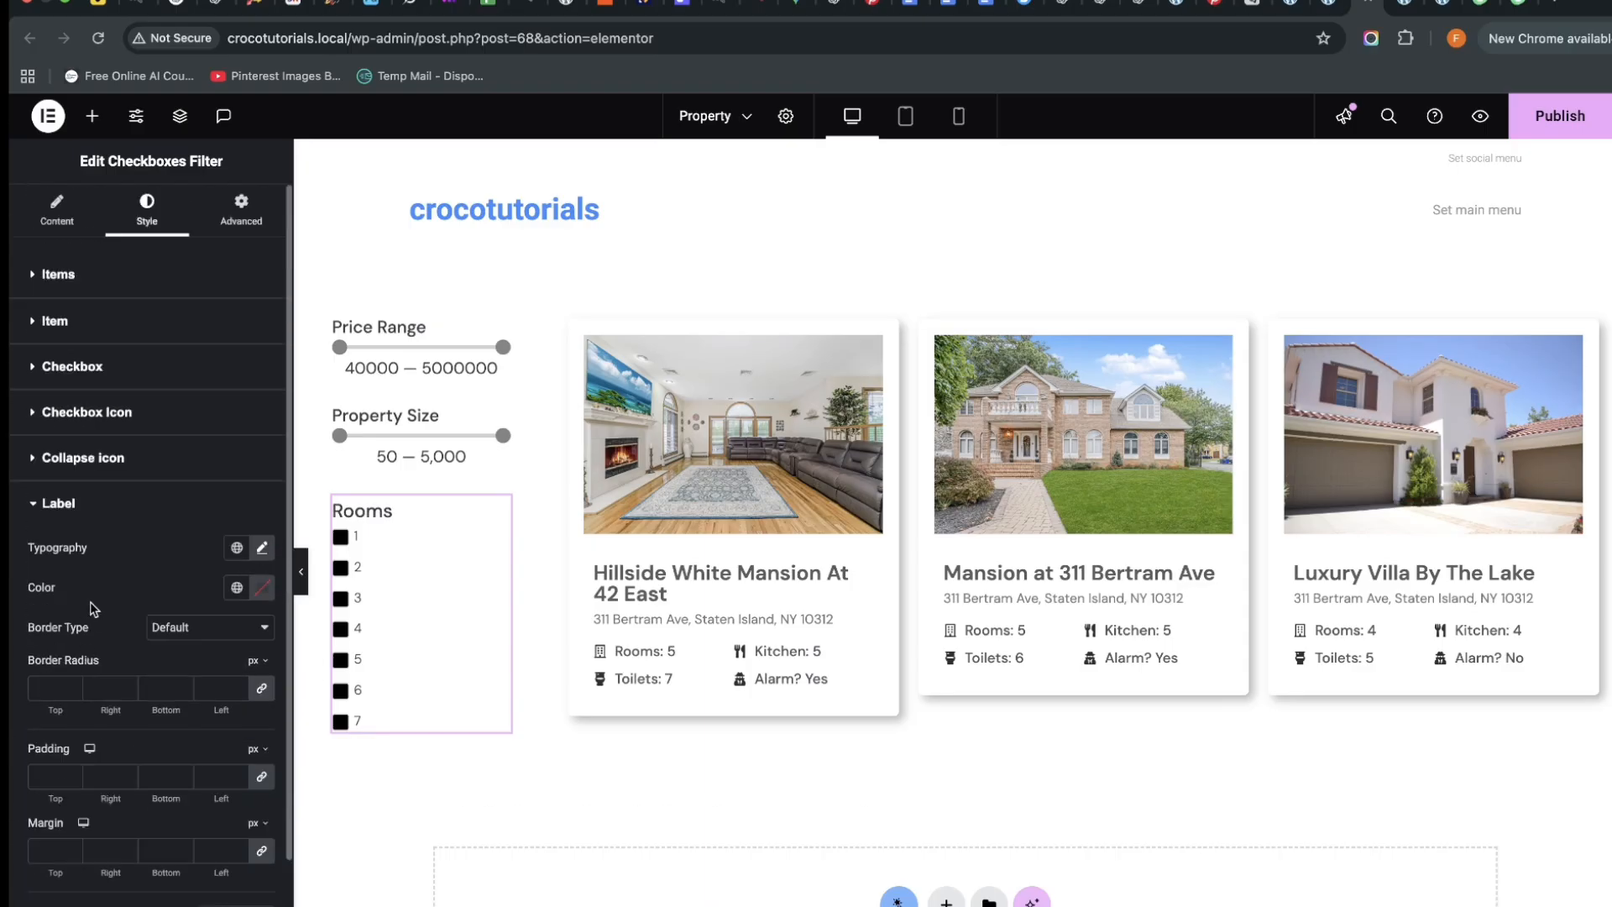
pyautogui.click(58, 278)
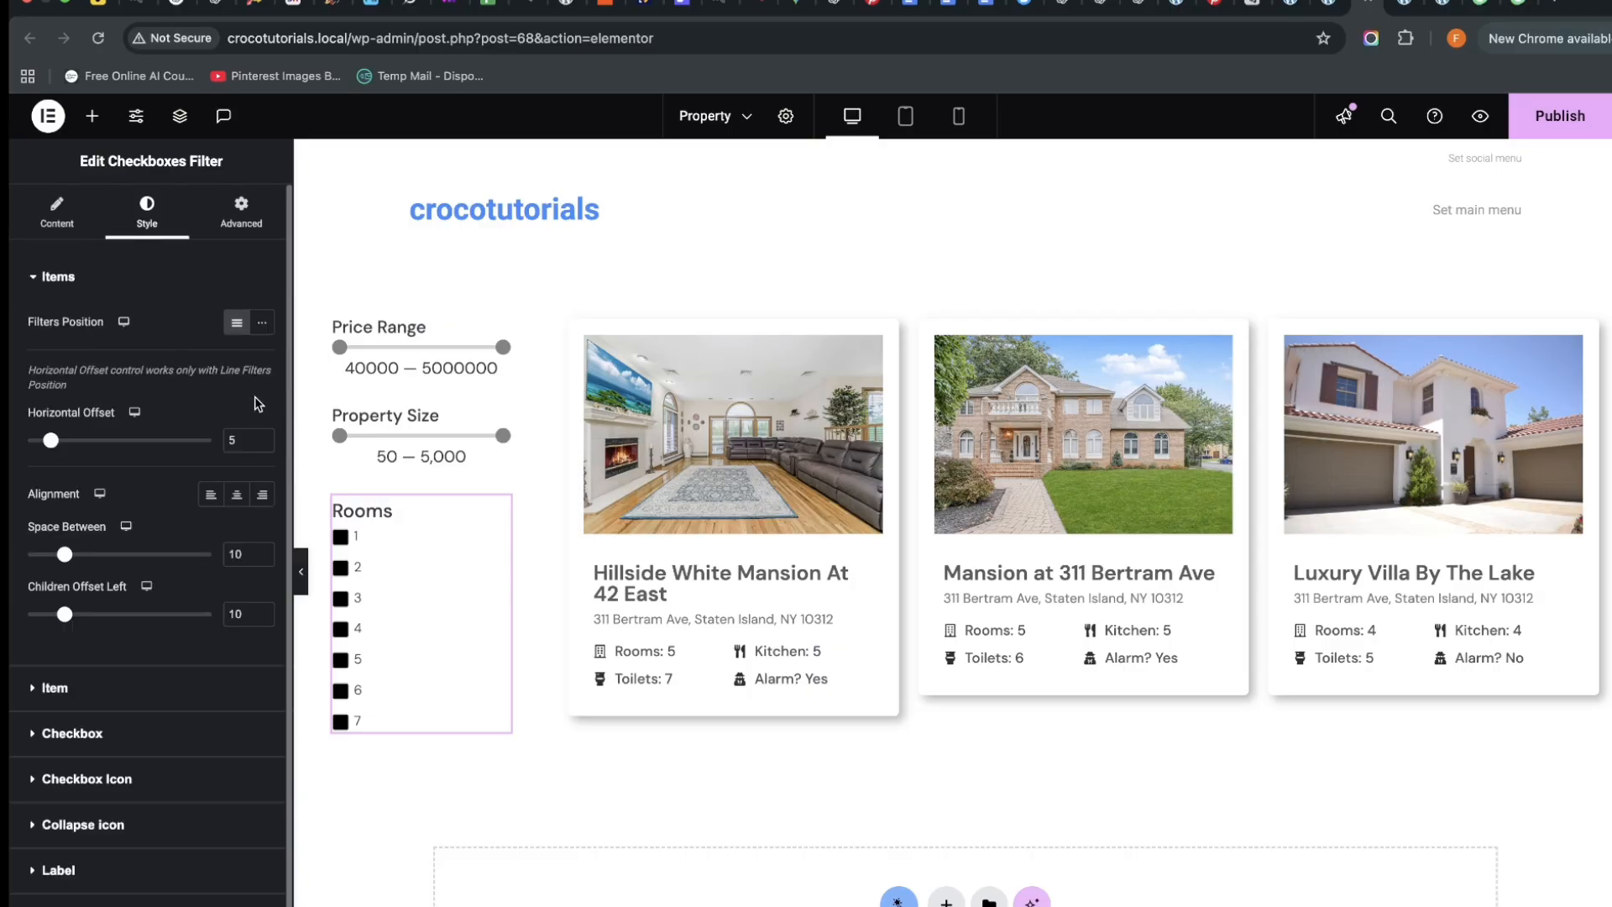
pyautogui.scroll(-1, 152, 535)
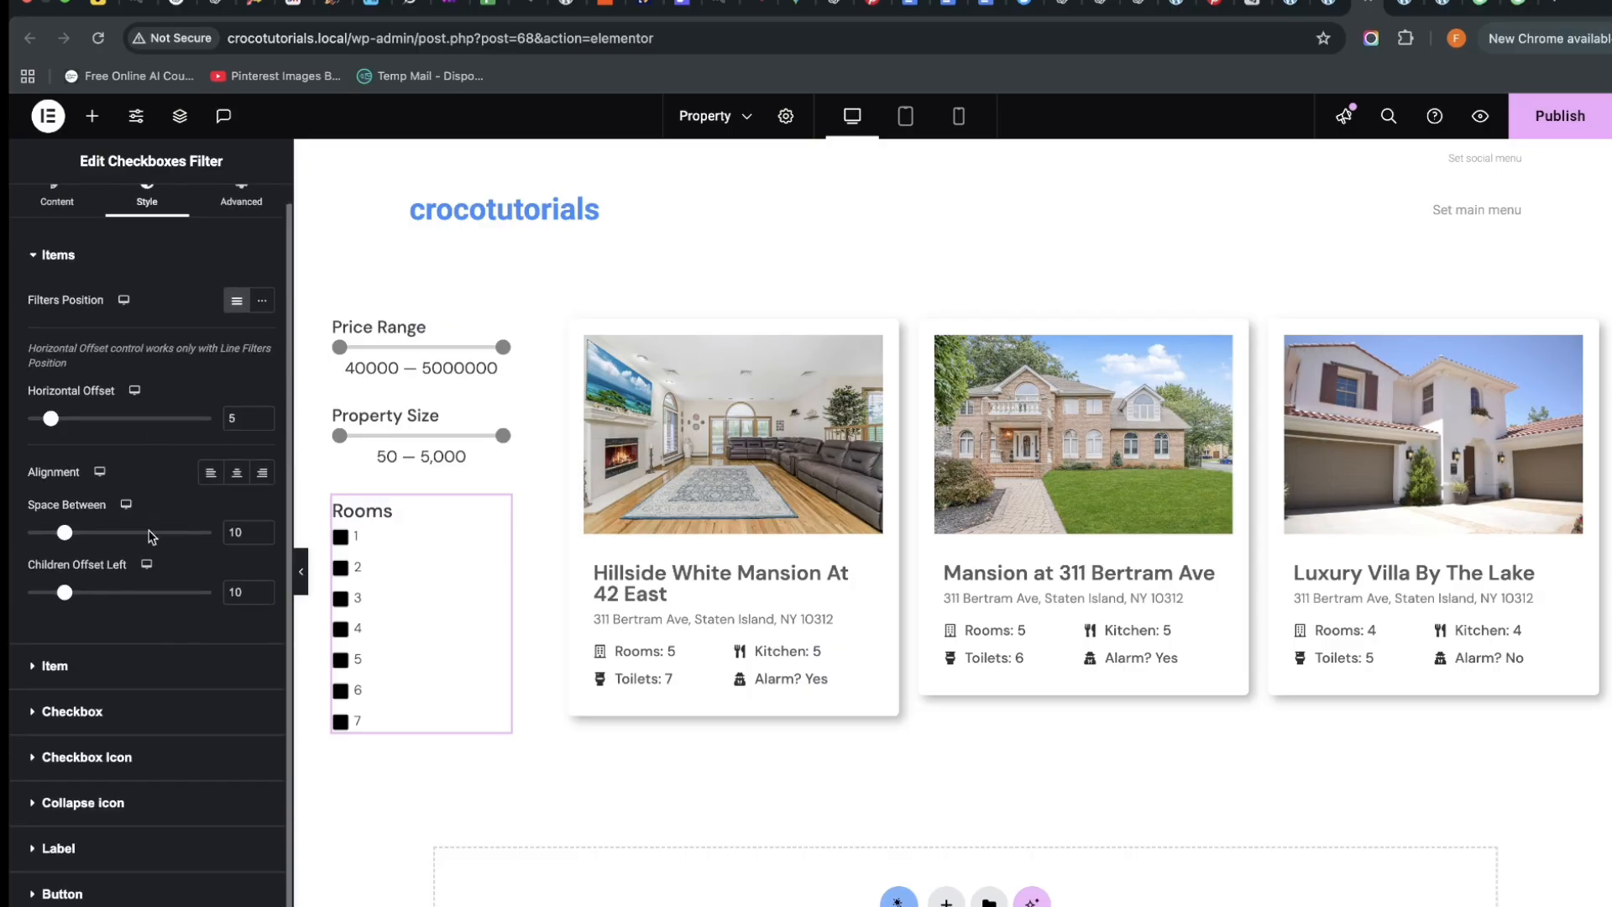
pyautogui.click(79, 668)
pyautogui.click(262, 400)
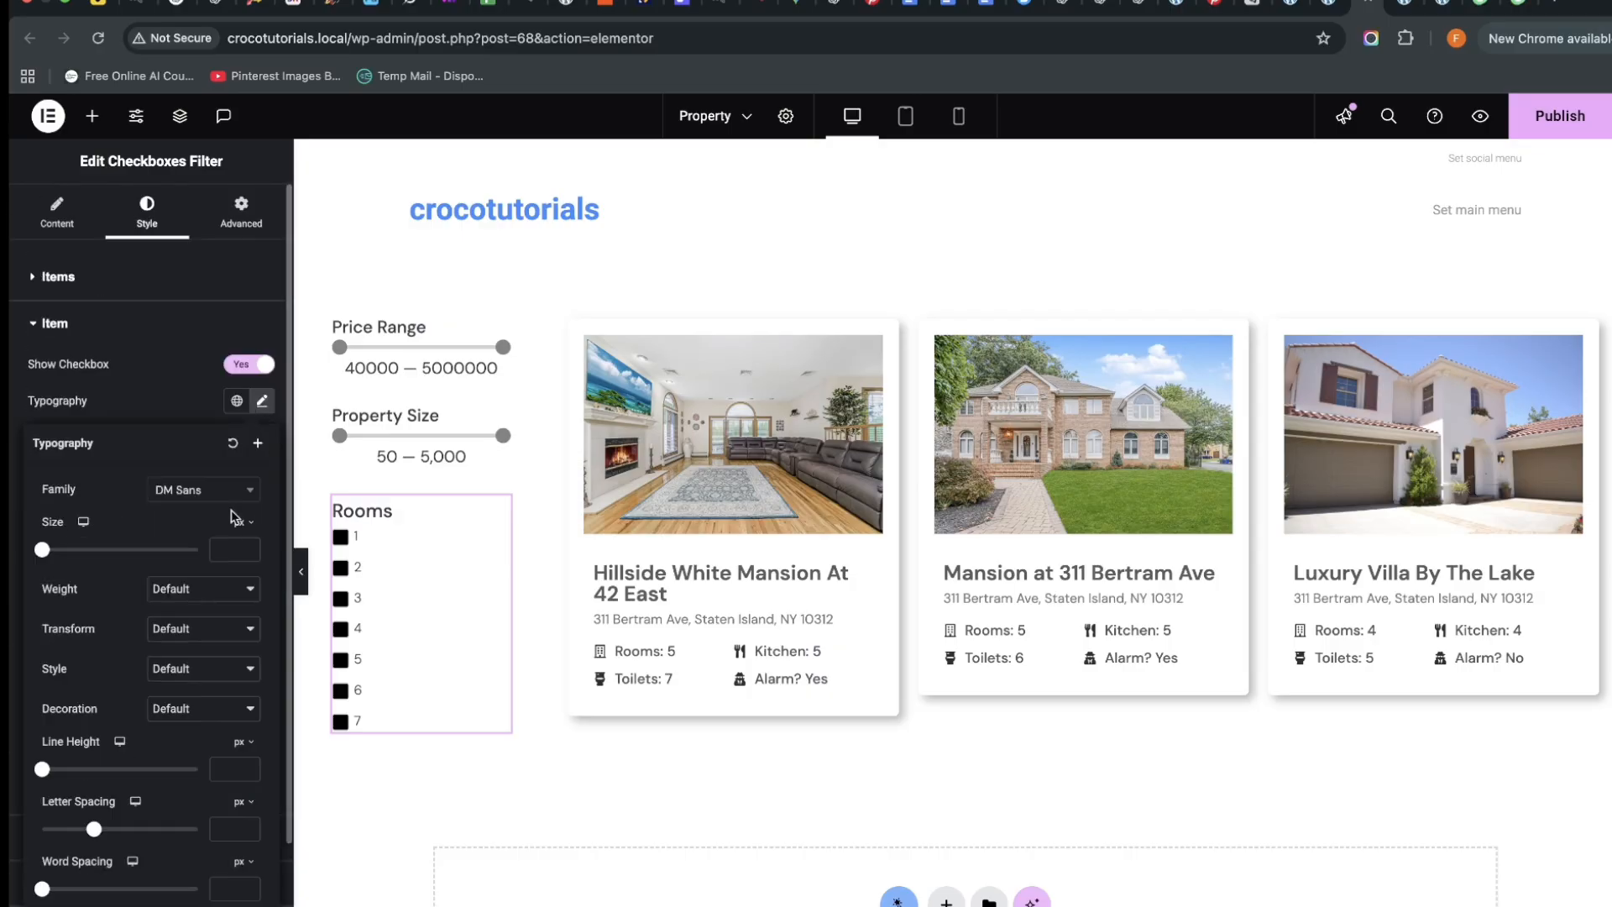
pyautogui.click(229, 552)
pyautogui.write('15')
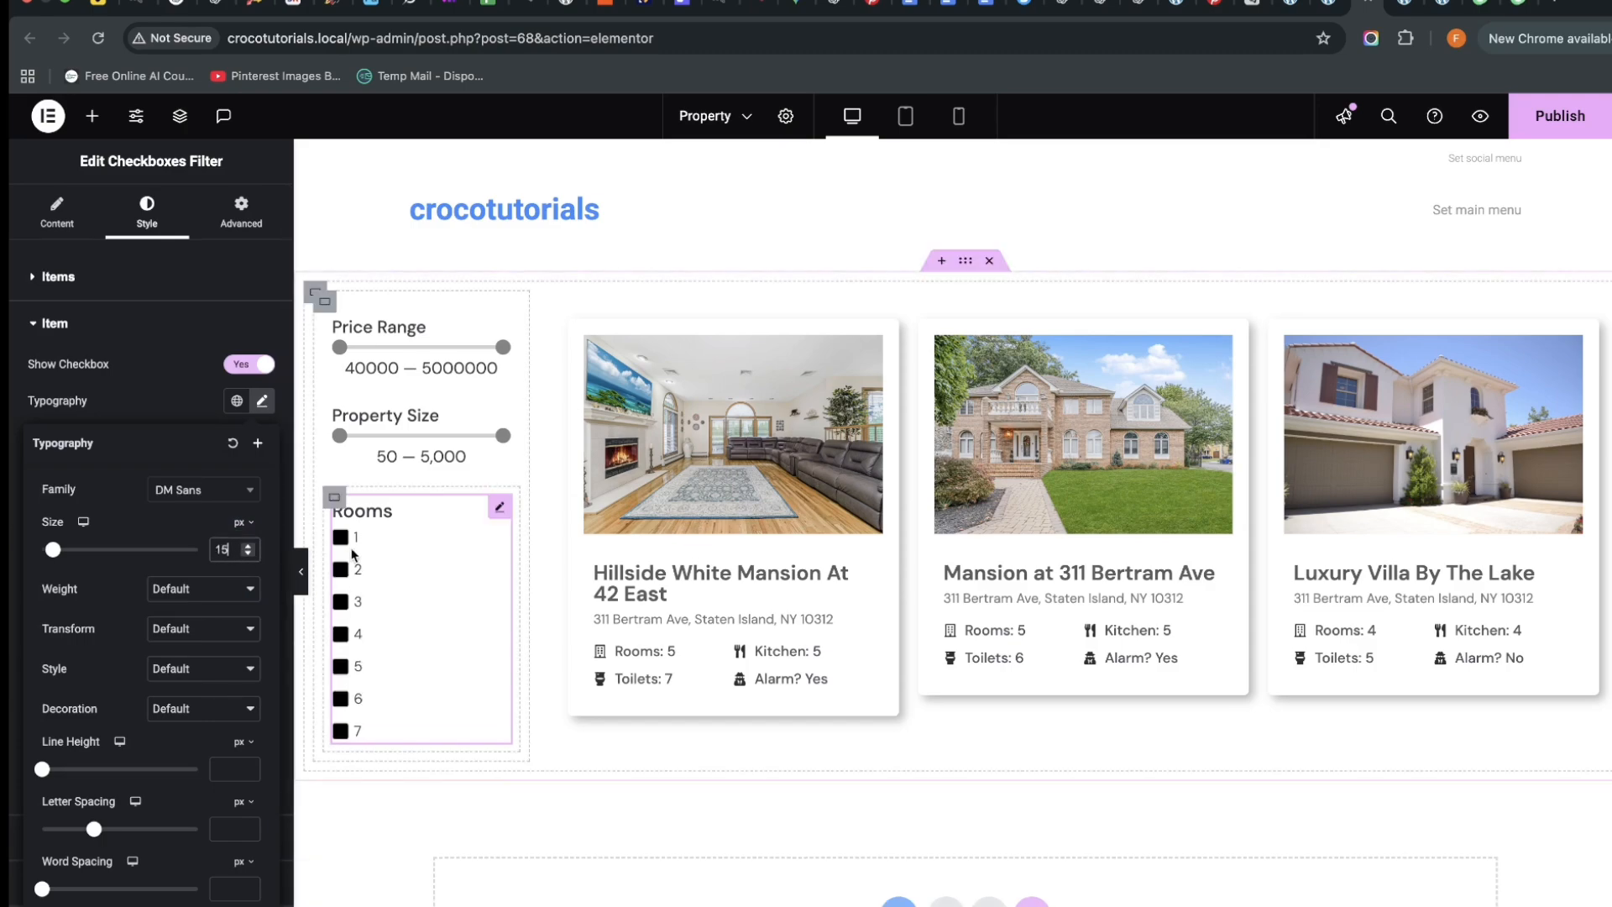
# Set the font weight of the Rooms filter's checkbox items to 500 (Medium)
pyautogui.click(219, 598)
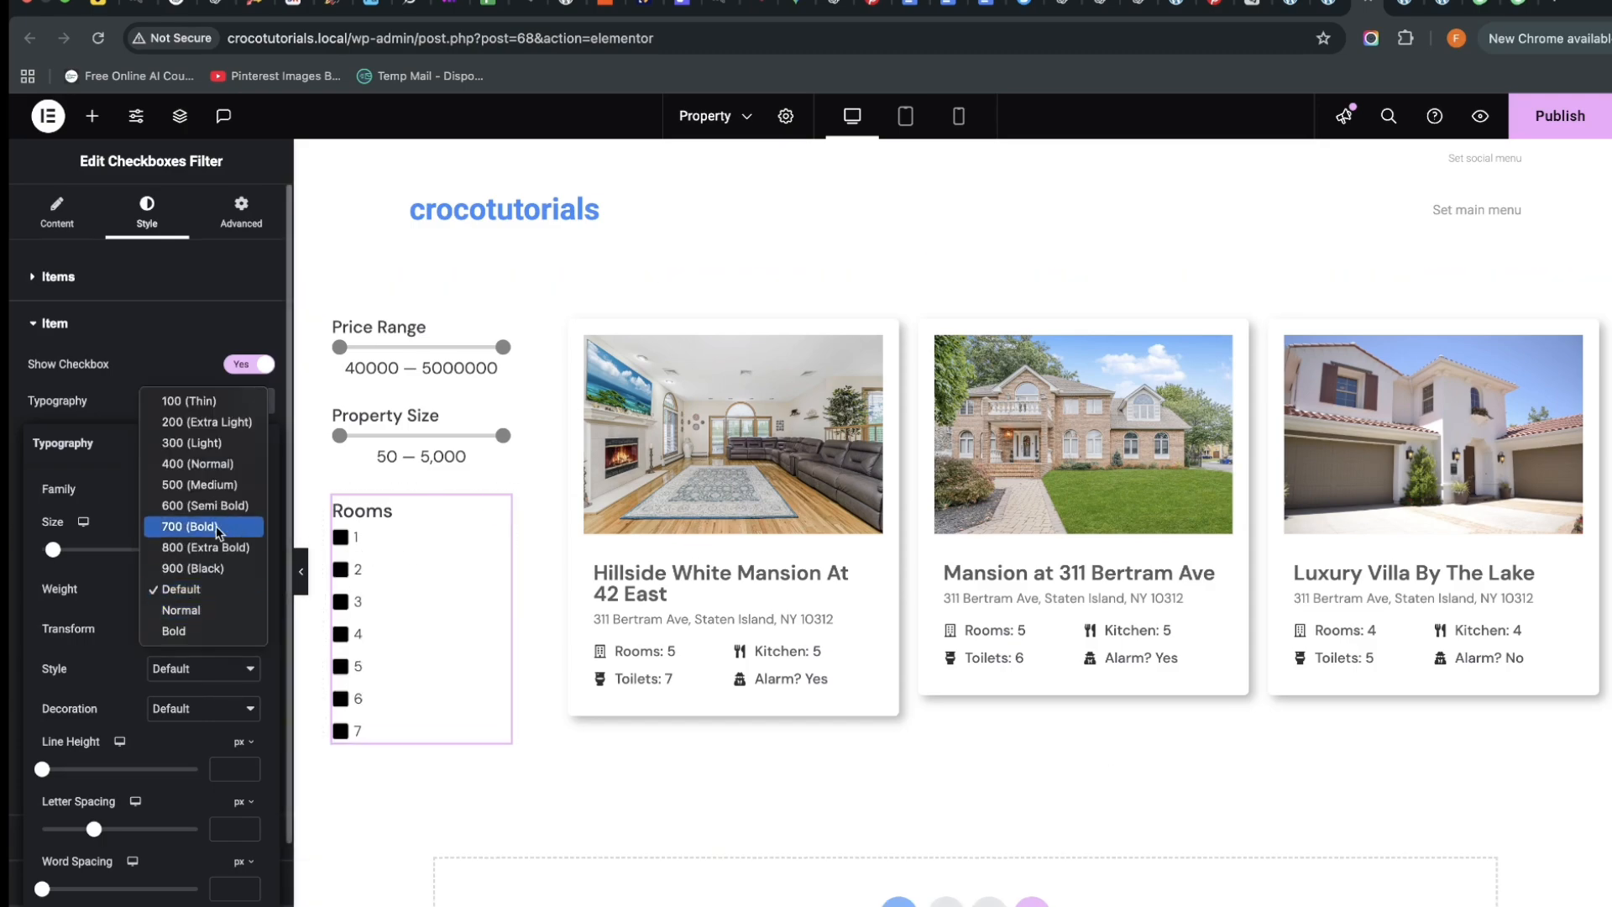
pyautogui.click(219, 477)
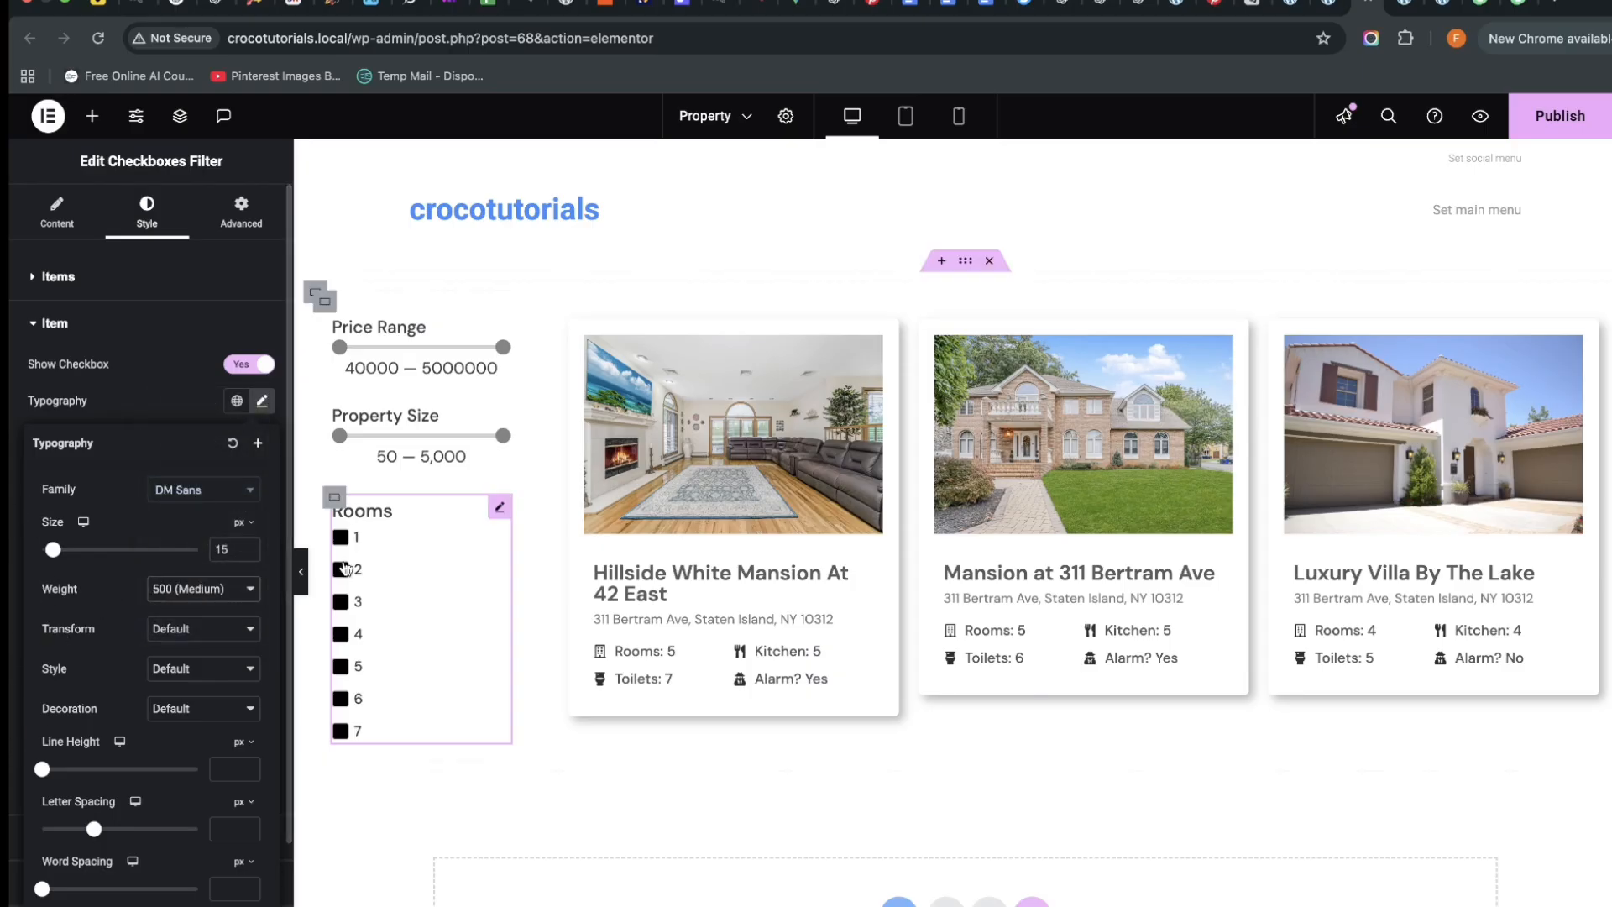
# Tick rooms 1, 2 and 3 in the filter on the canvas to preview the checked style, and publish the page
pyautogui.click(340, 536)
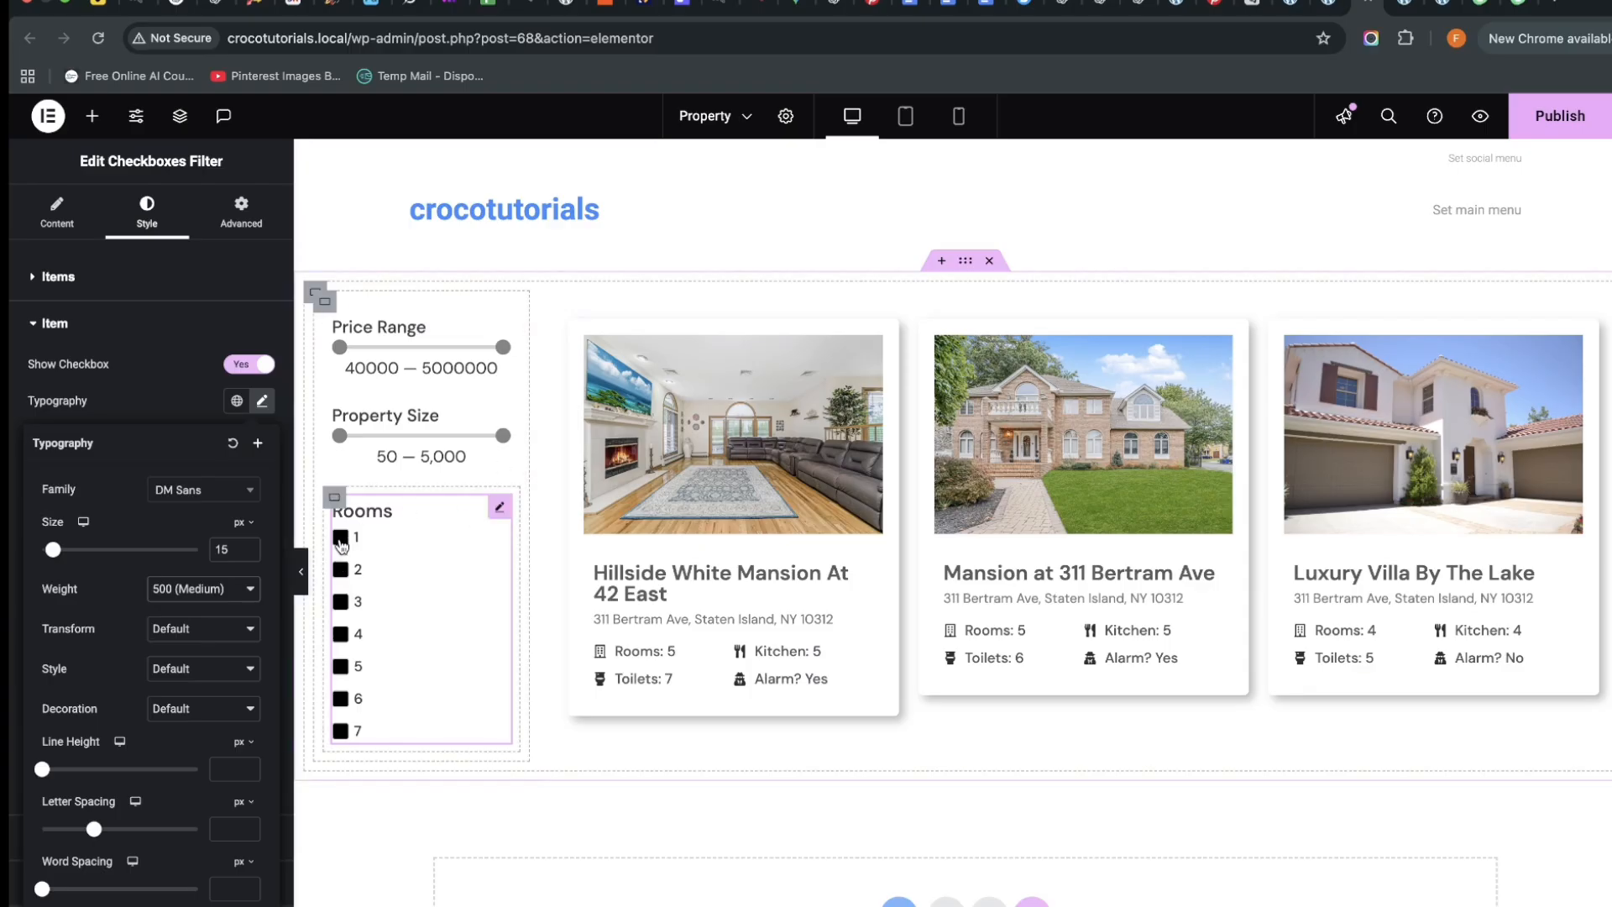
pyautogui.click(341, 571)
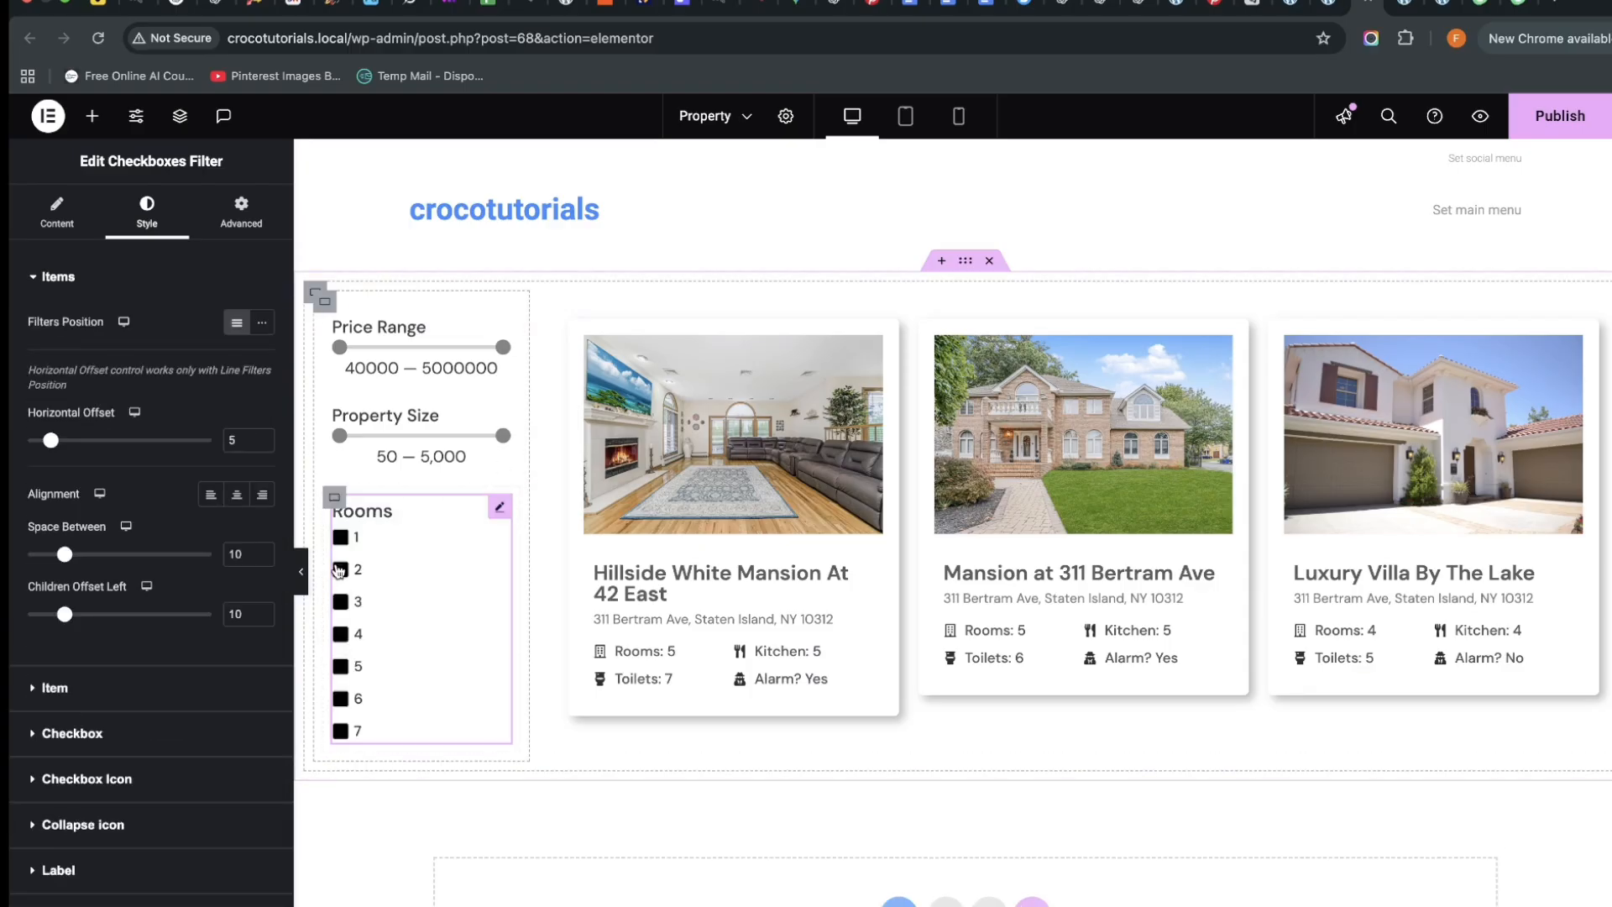
pyautogui.click(339, 542)
pyautogui.click(341, 570)
pyautogui.click(340, 601)
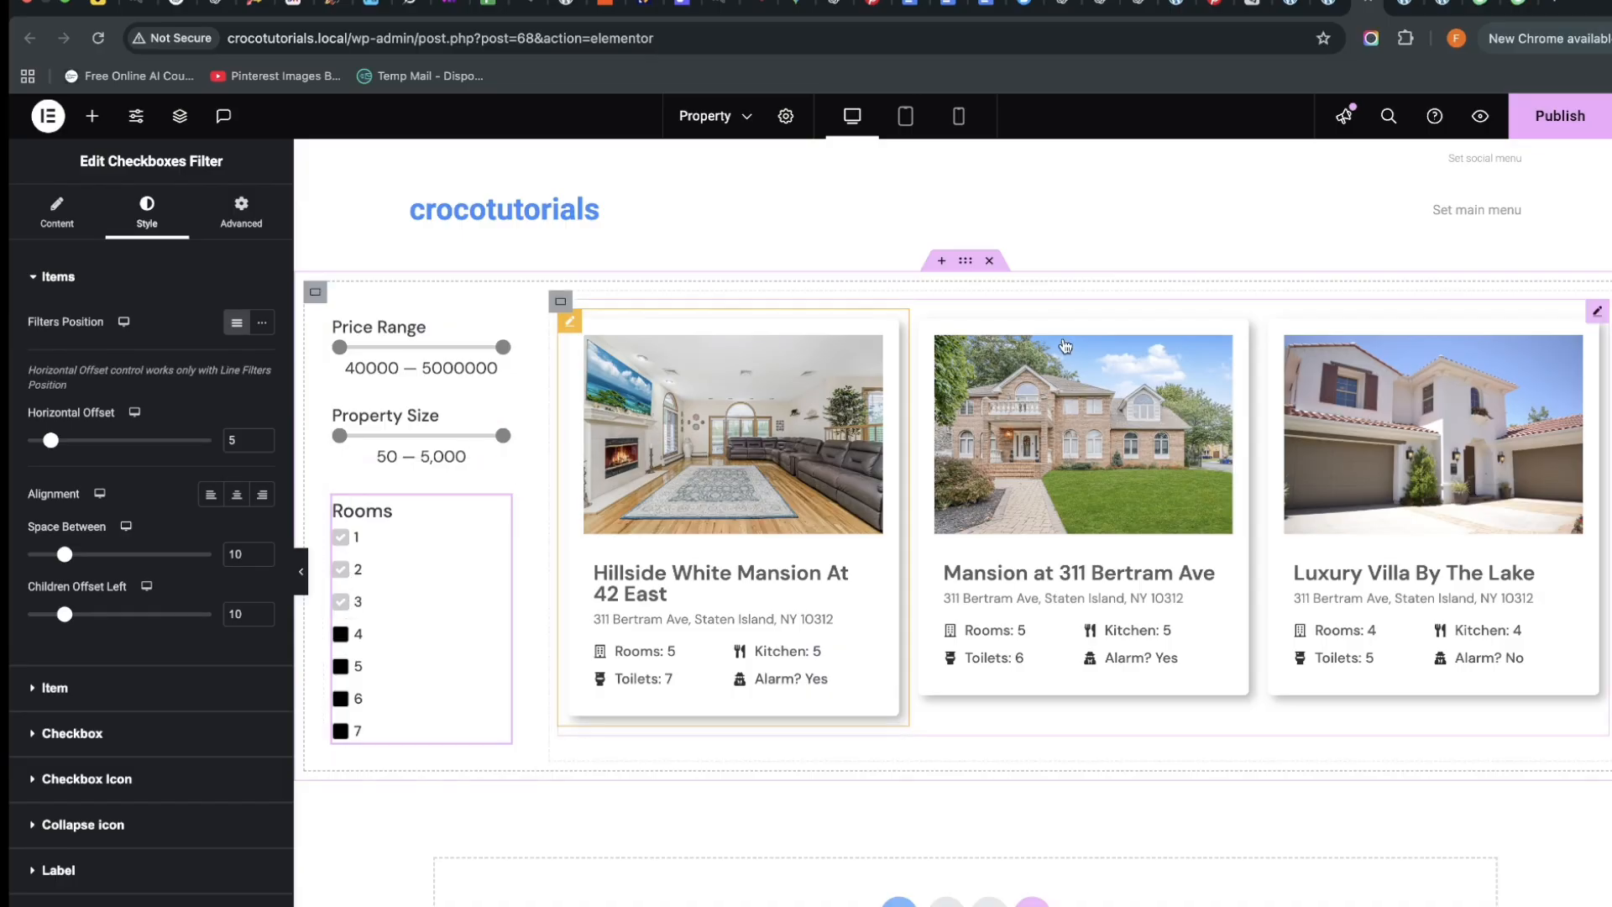
pyautogui.click(1567, 116)
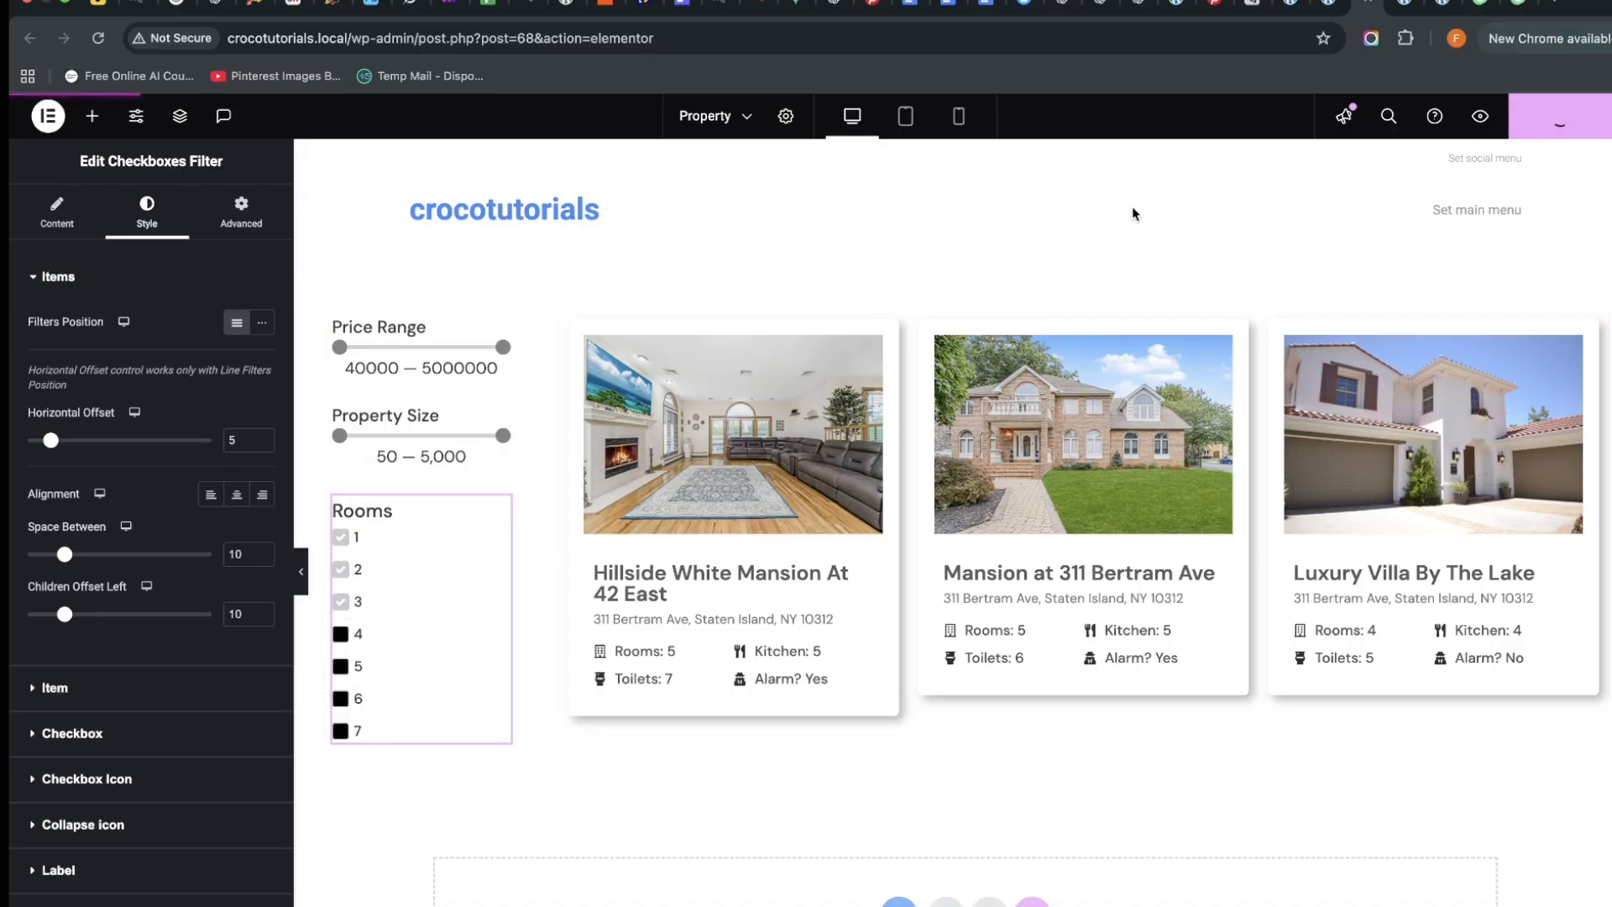
# Test the Rooms filter on the property preview page by ticking and unticking the options from 1 to 7
pyautogui.click(1407, 8)
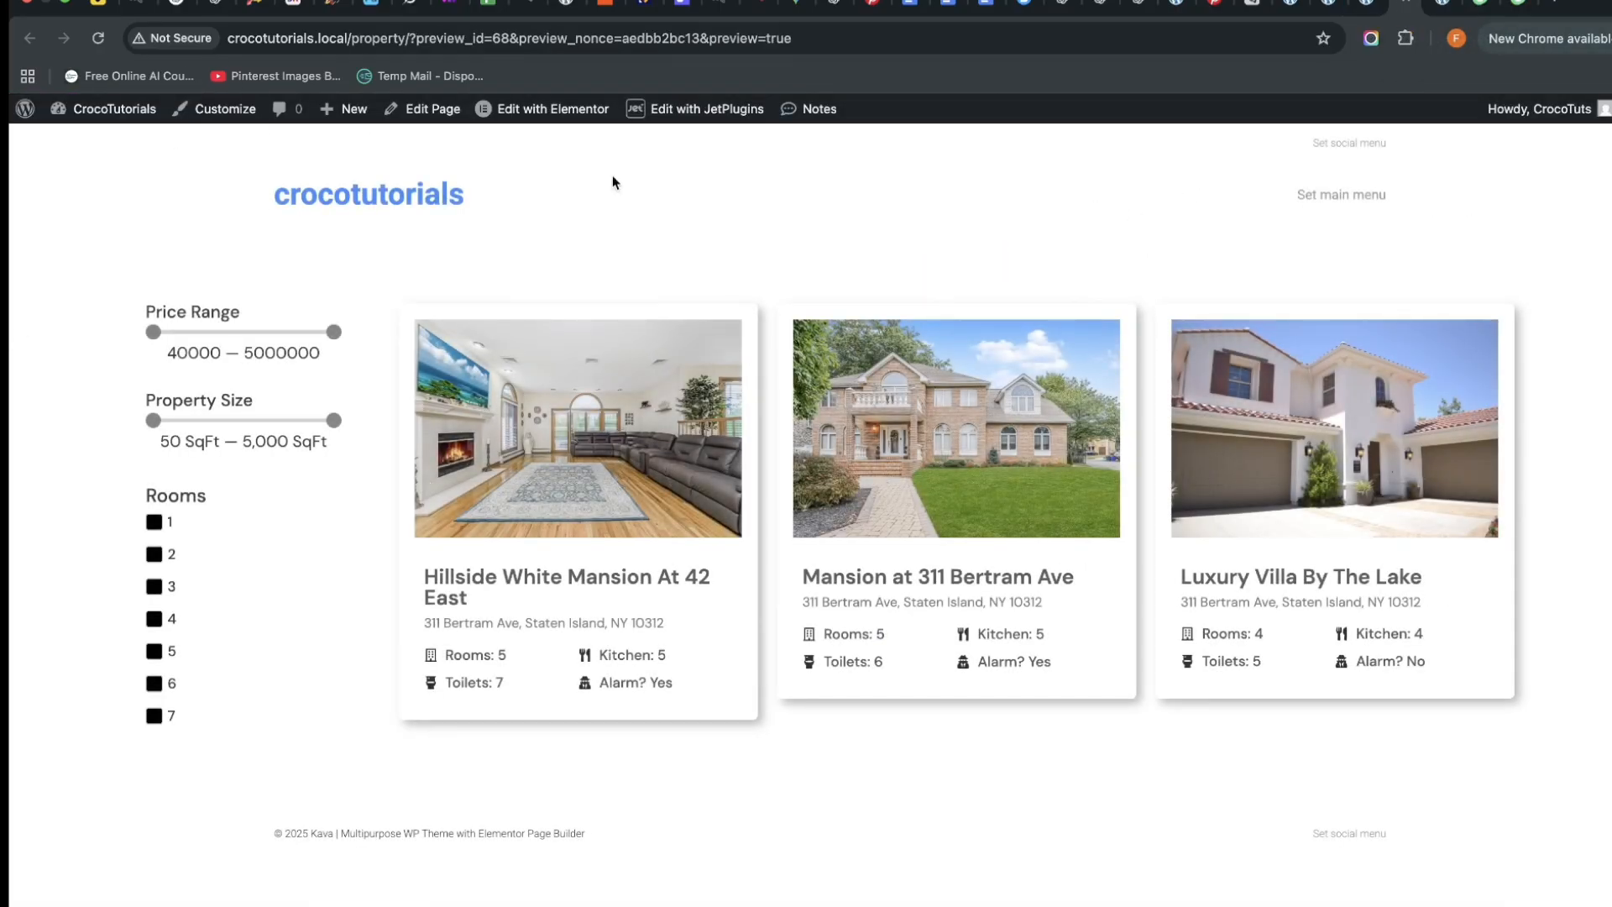
pyautogui.click(156, 555)
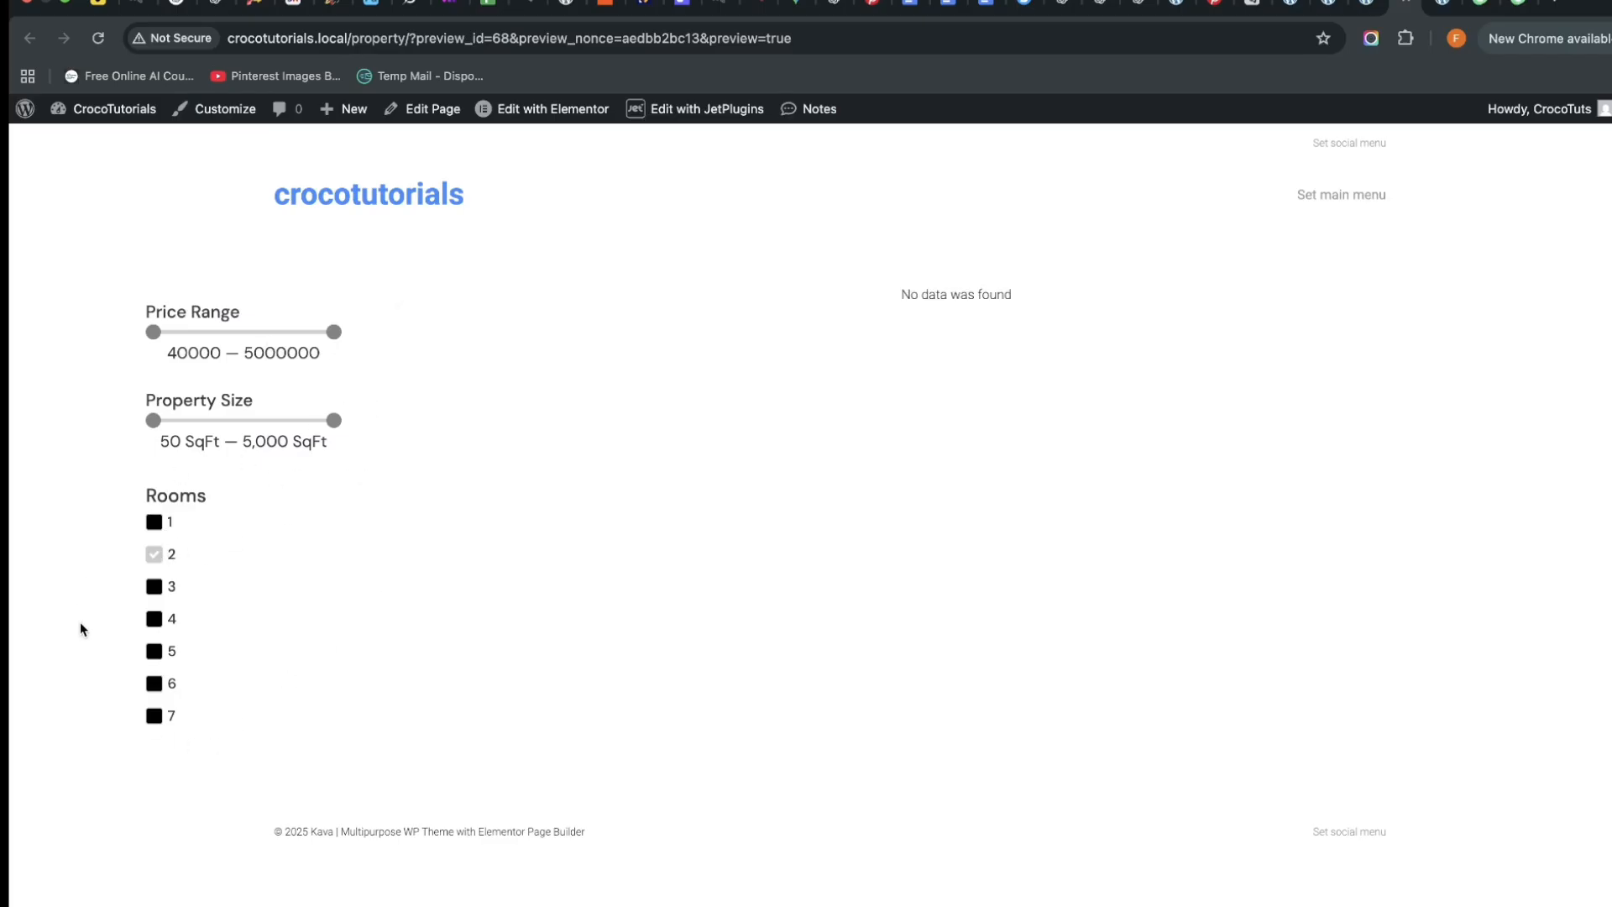
pyautogui.click(154, 563)
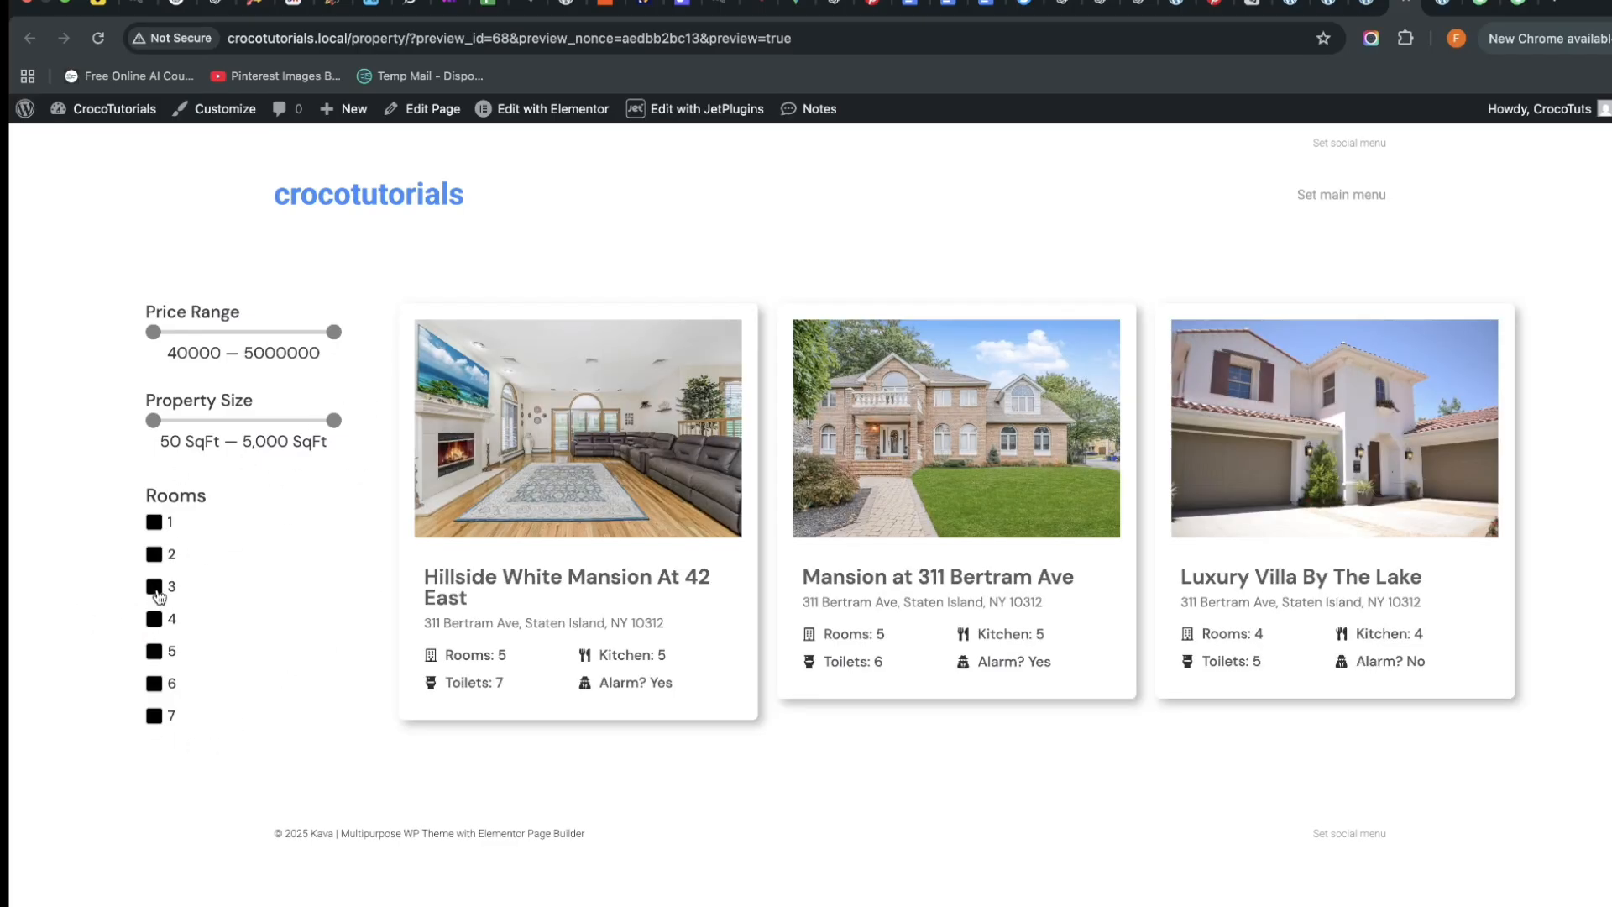
pyautogui.click(156, 590)
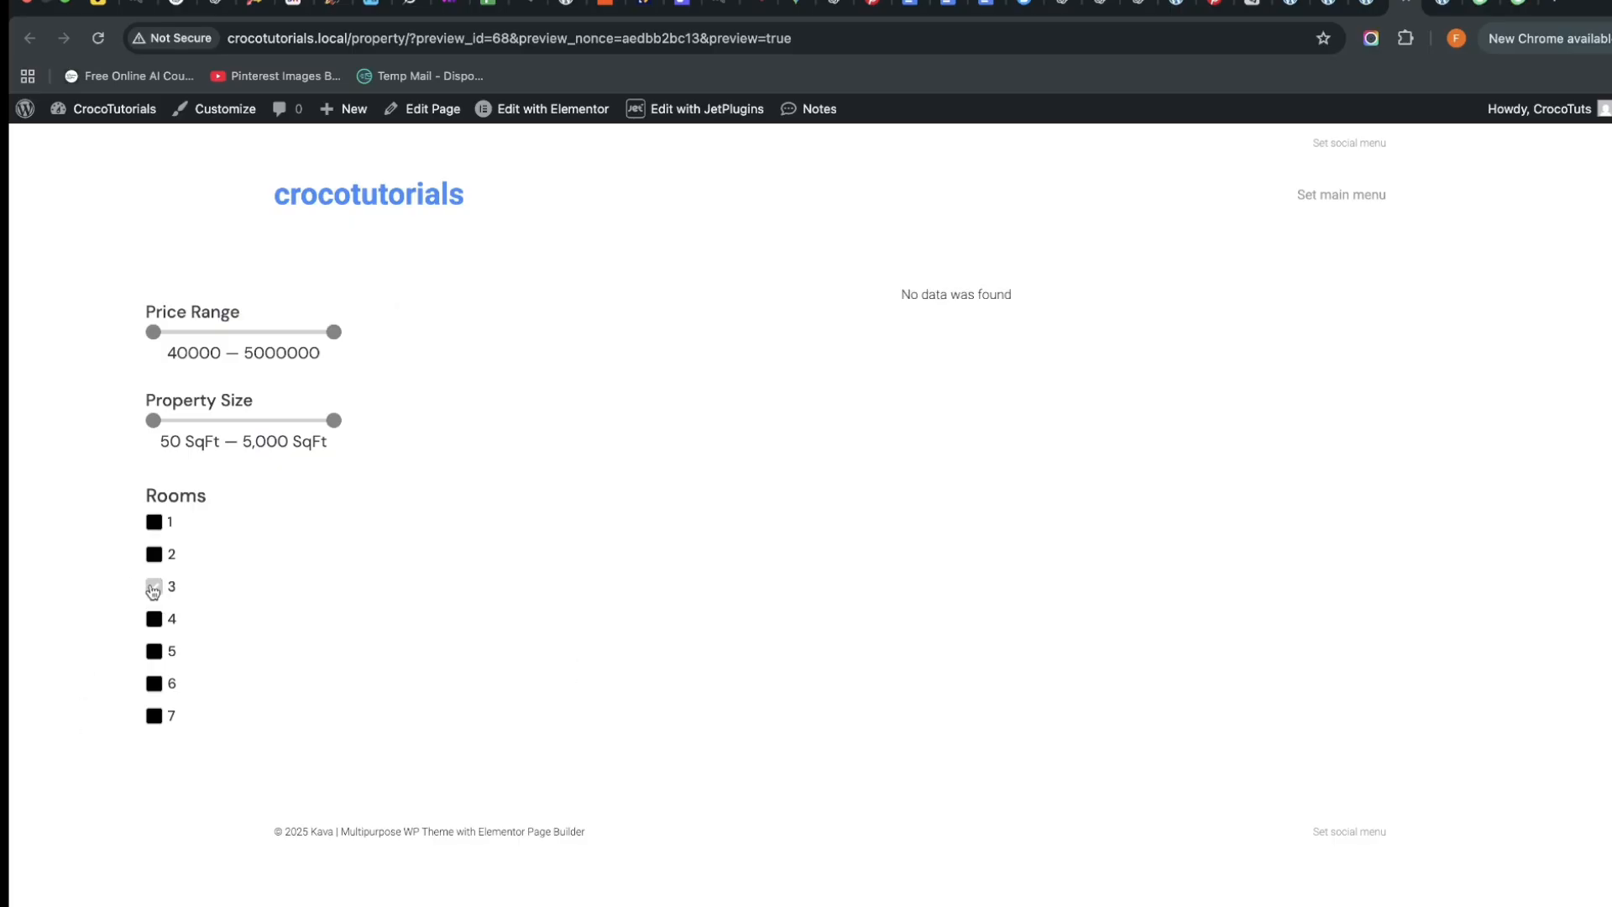
pyautogui.click(153, 588)
pyautogui.click(155, 619)
pyautogui.click(150, 625)
pyautogui.click(152, 652)
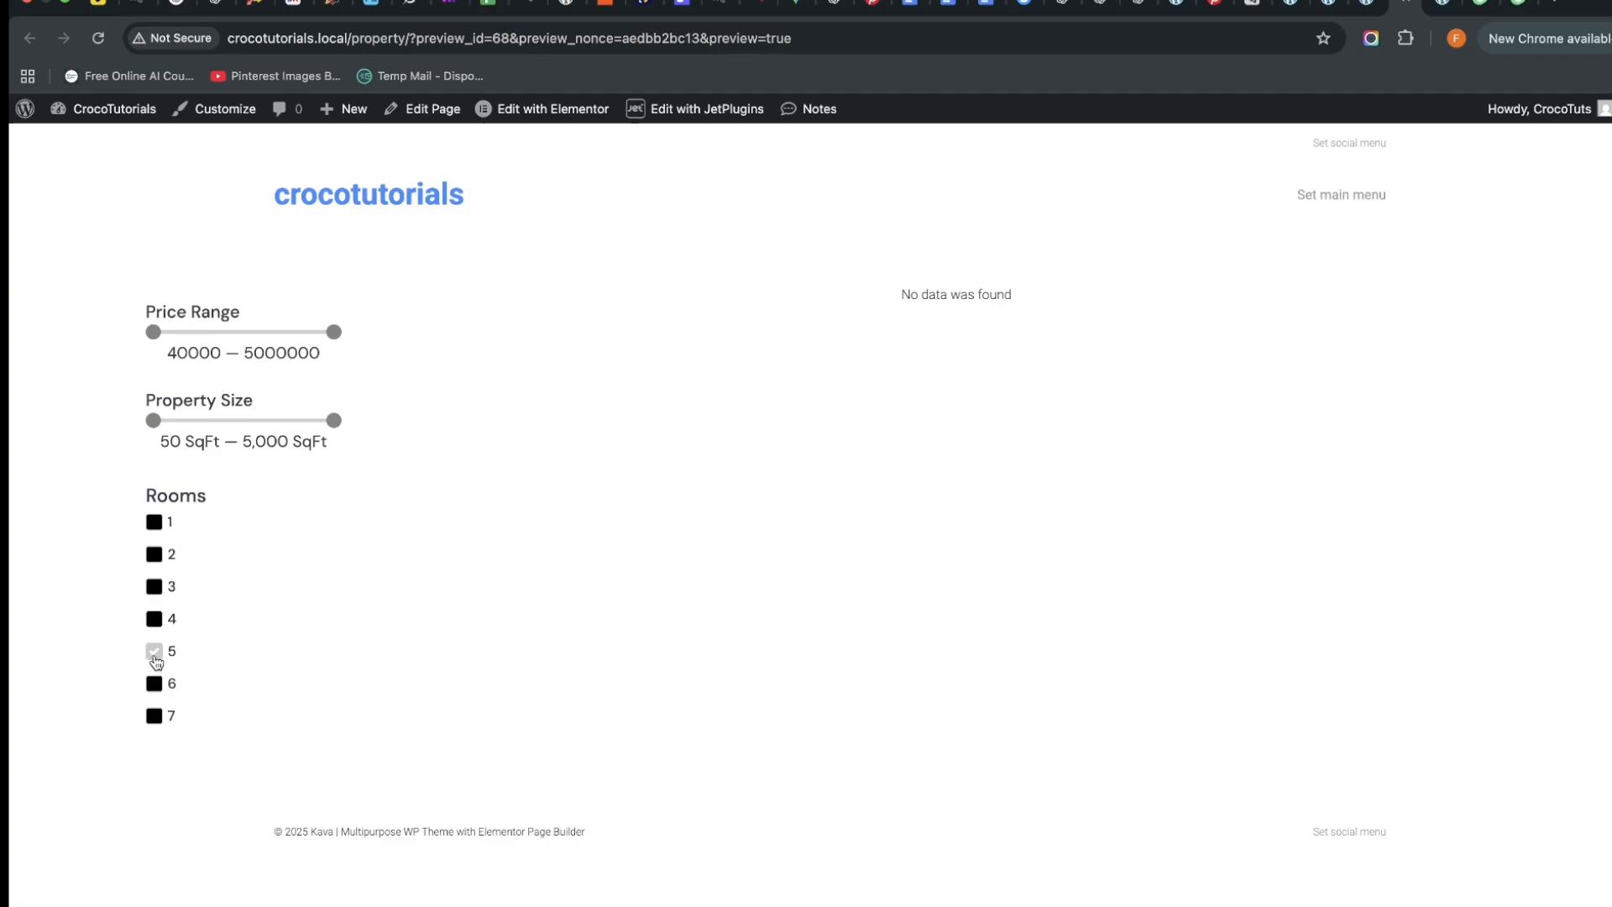
pyautogui.click(153, 653)
pyautogui.click(157, 685)
pyautogui.click(157, 685)
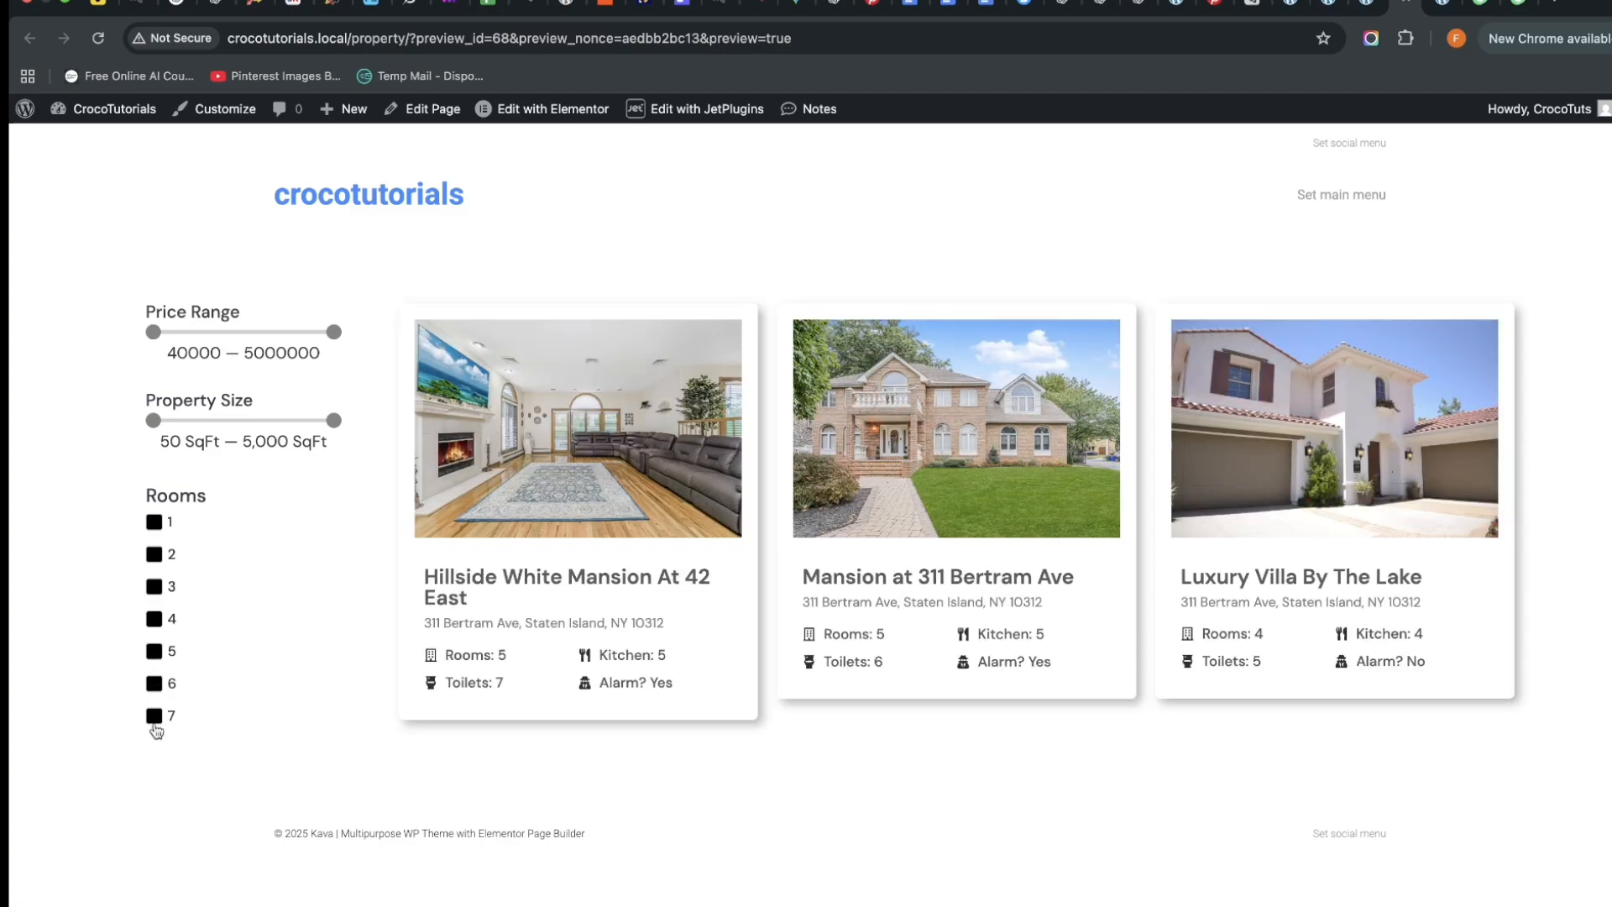
pyautogui.click(153, 717)
pyautogui.click(155, 529)
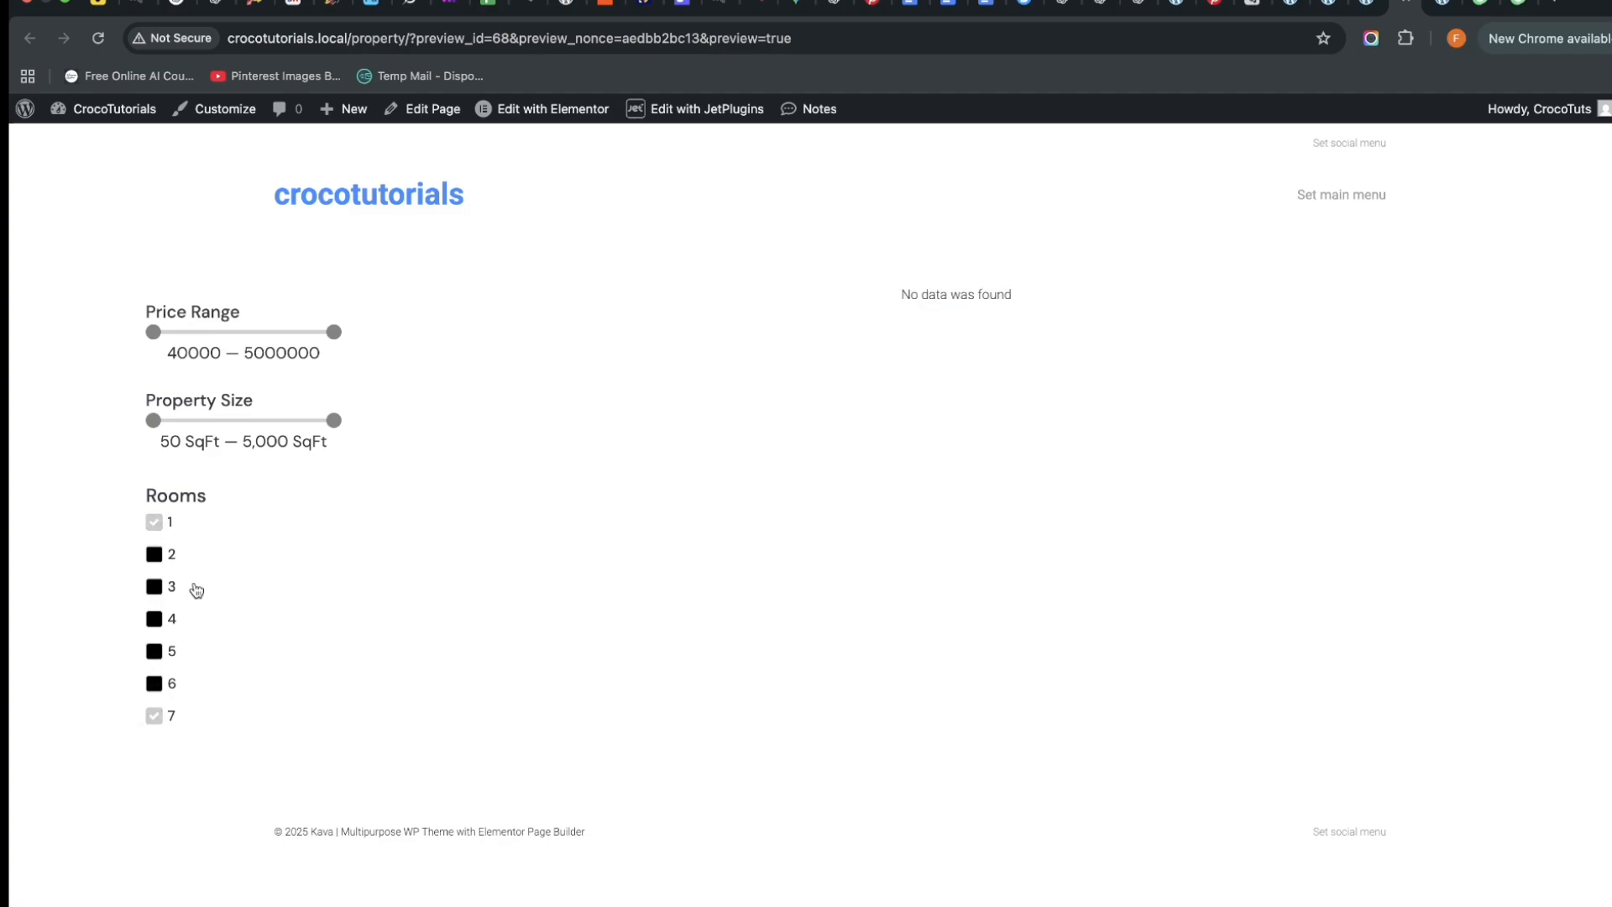
pyautogui.click(154, 522)
pyautogui.click(154, 717)
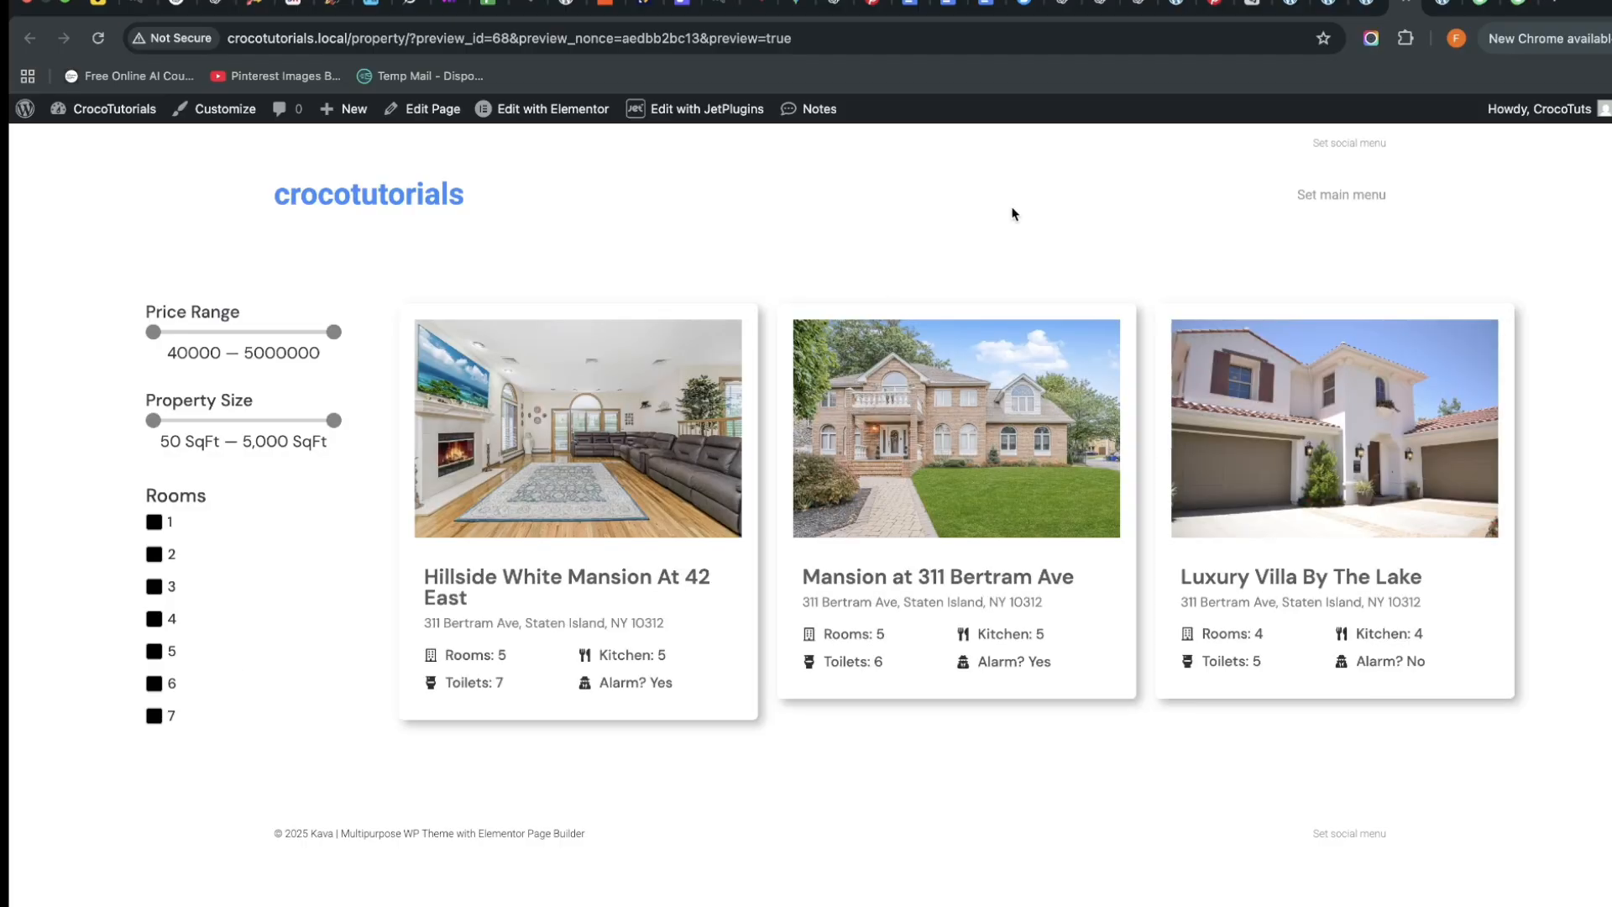
# Go to the Properties posts in the WordPress admin and open Hillside White Mansion At 42 East for editing
pyautogui.click(1364, 10)
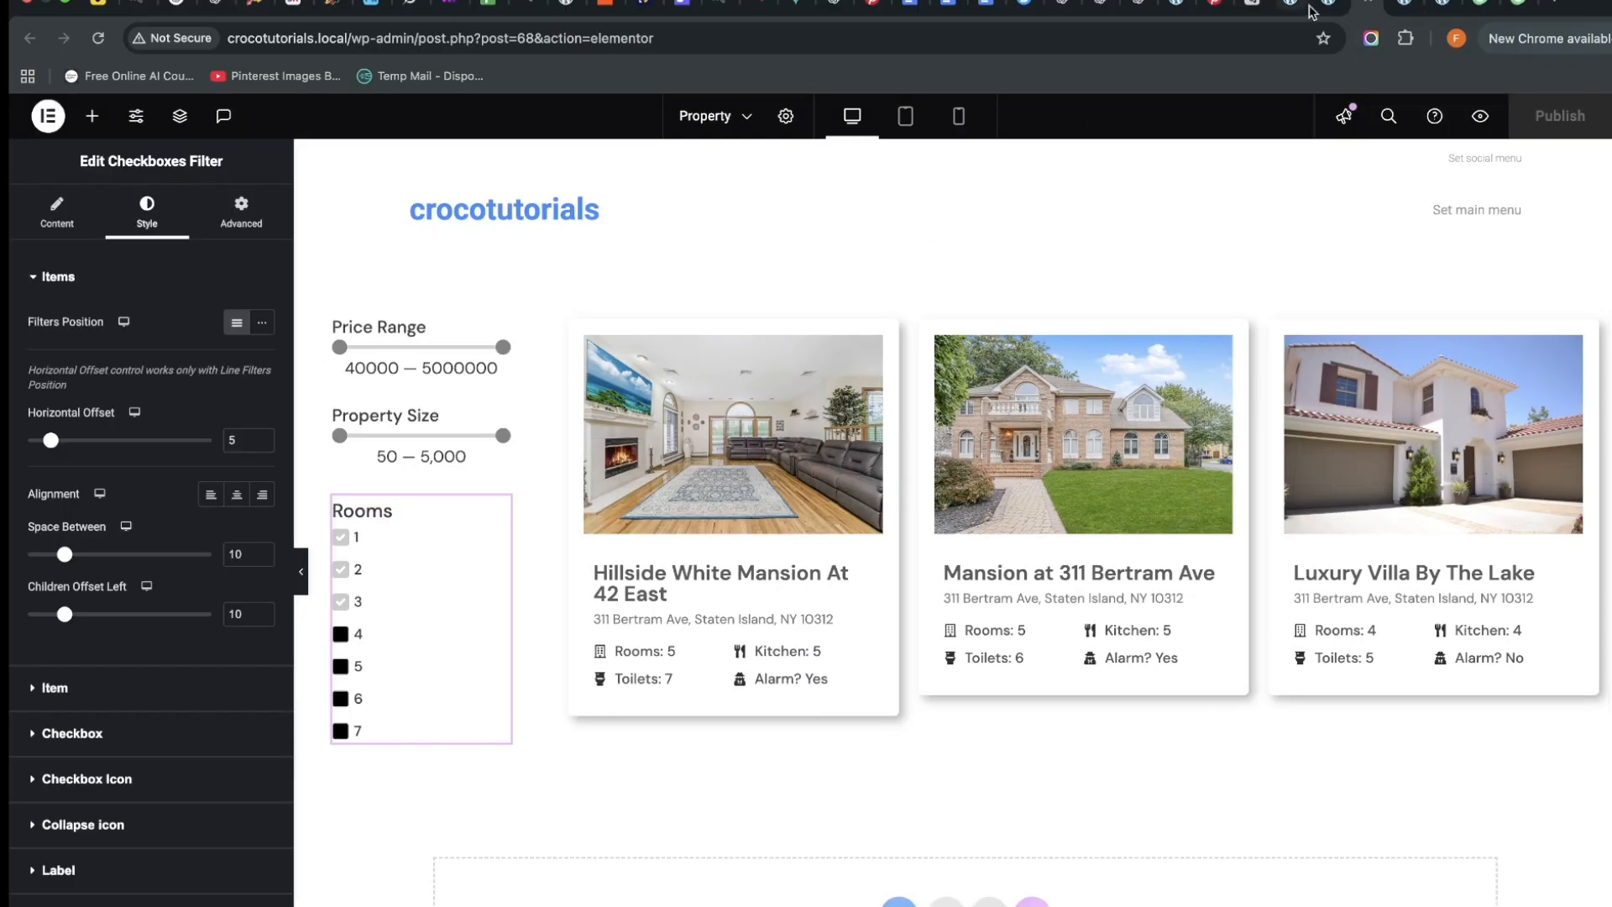
pyautogui.click(1316, 10)
pyautogui.scroll(15, 396, 425)
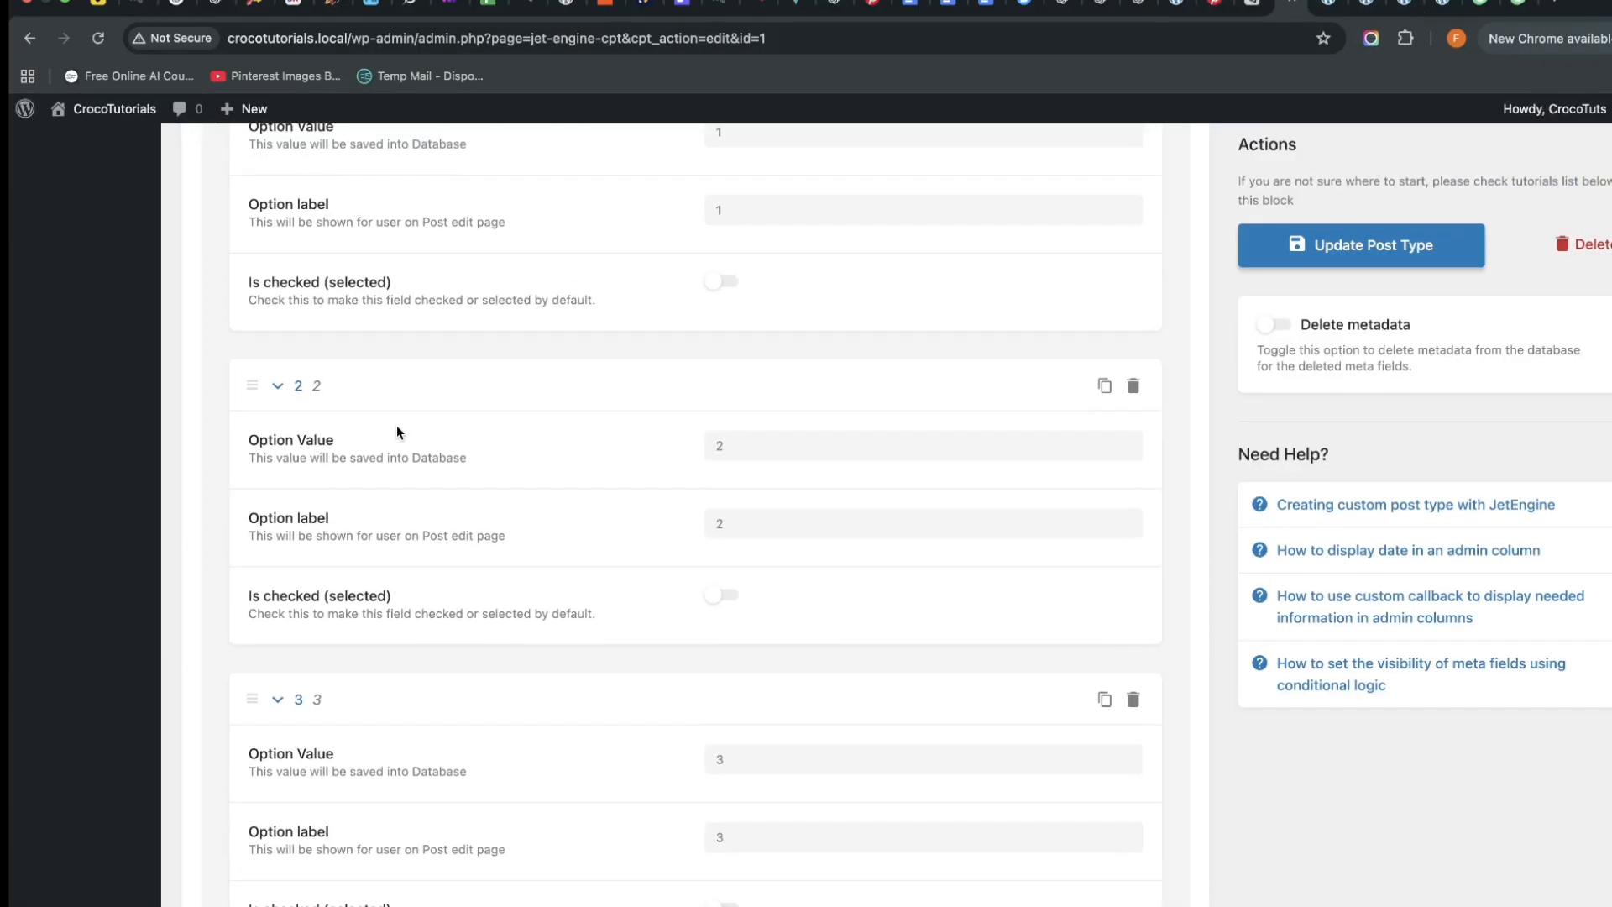
pyautogui.scroll(-1, 115, 739)
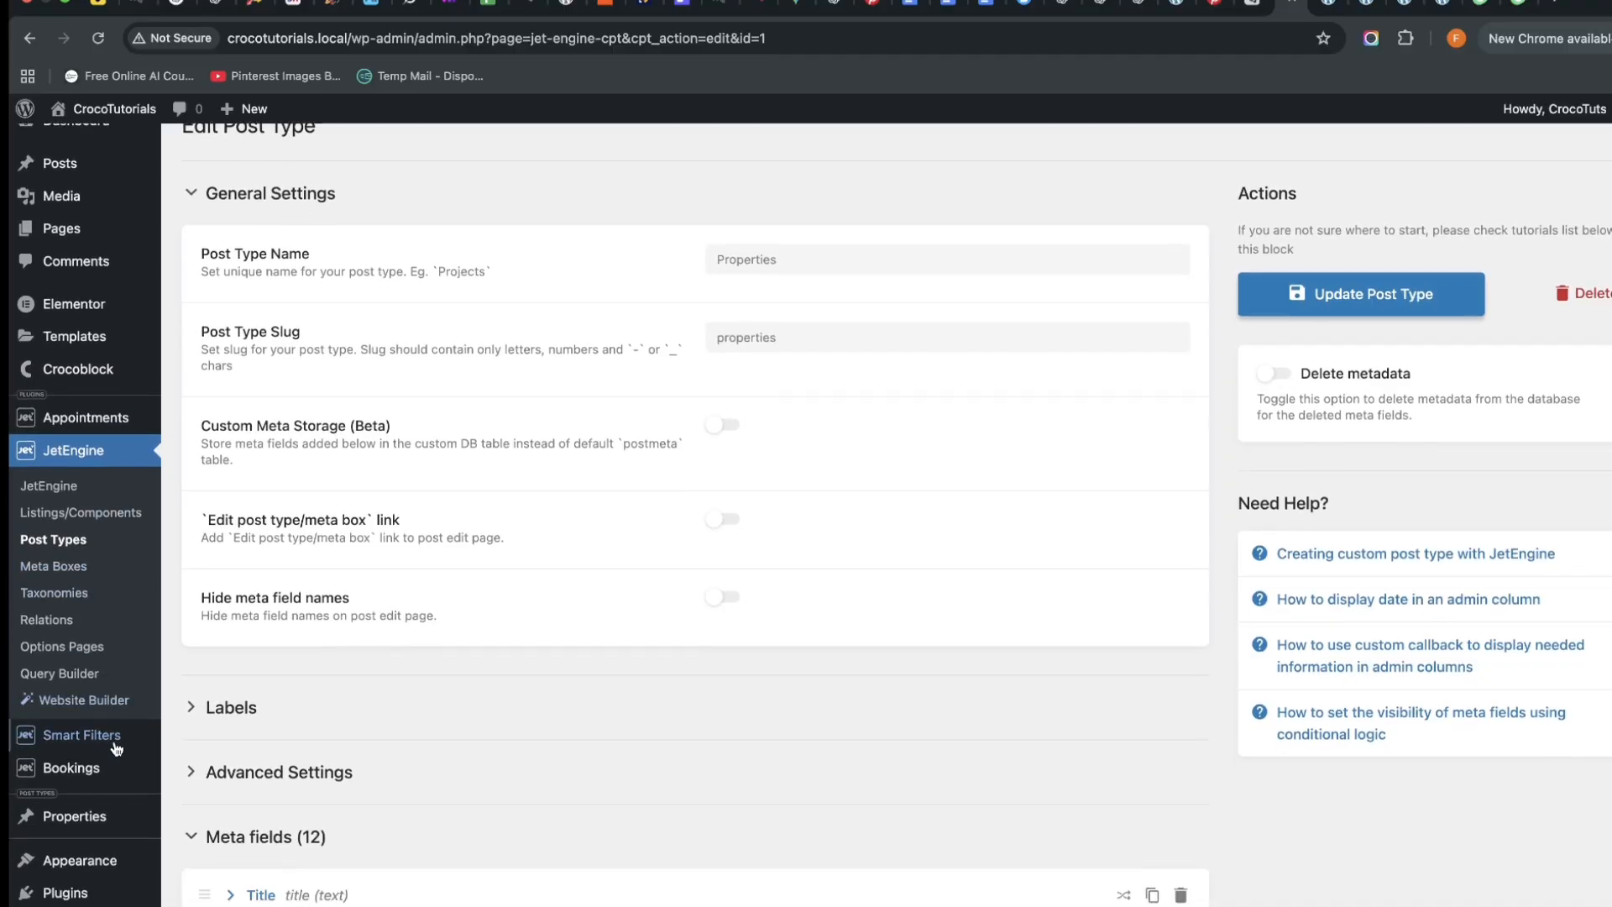
pyautogui.scroll(1, 114, 729)
pyautogui.scroll(-5, 109, 621)
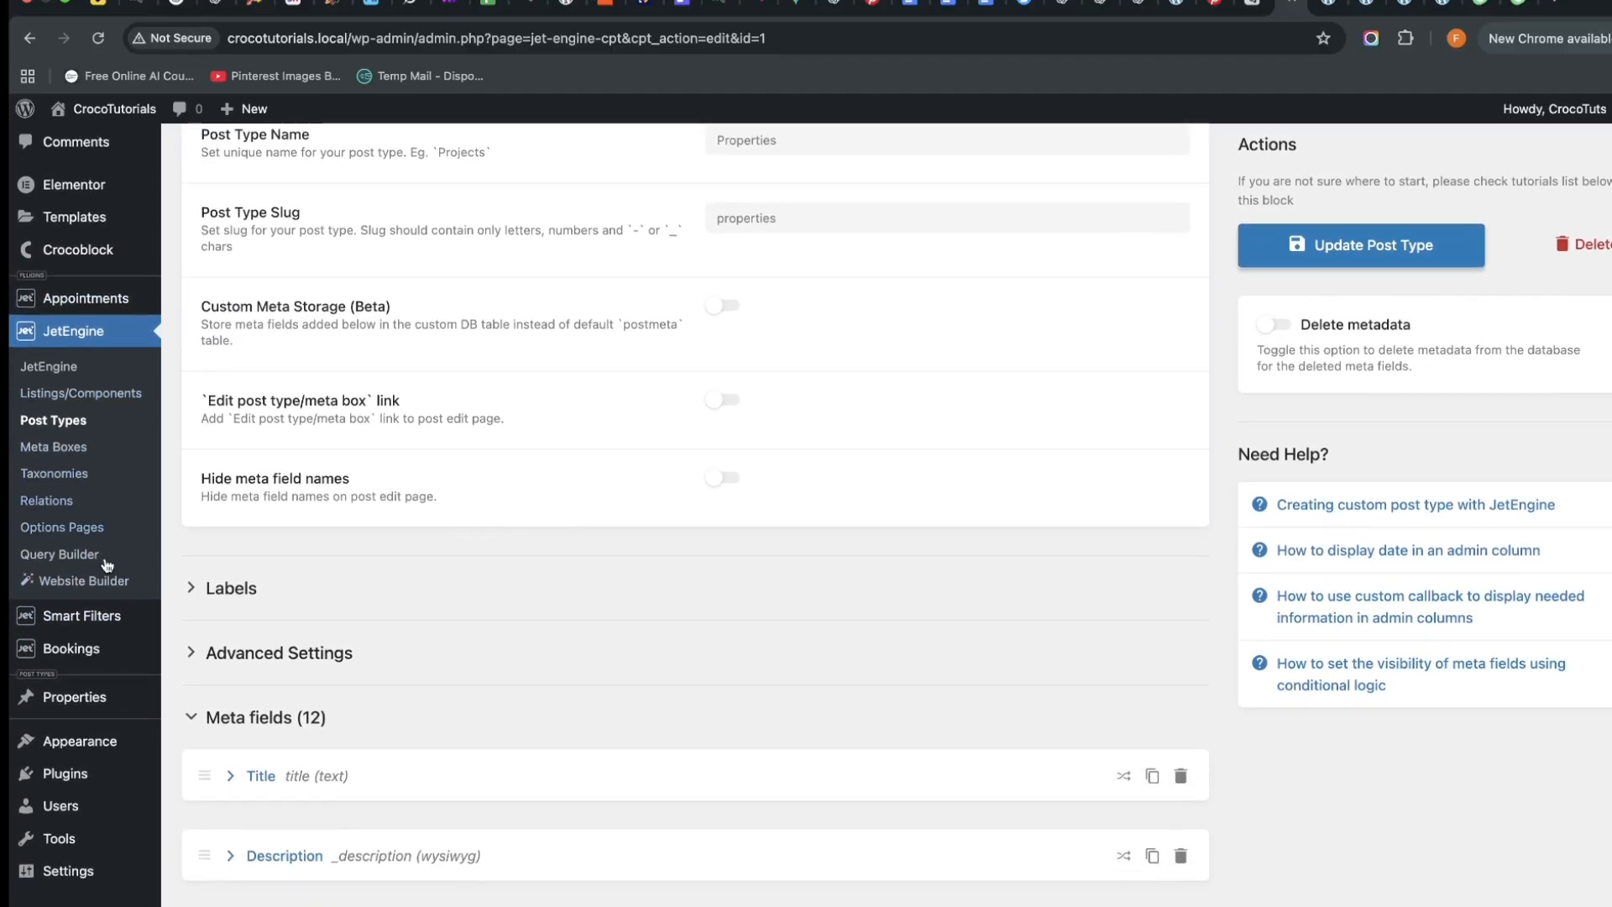
pyautogui.click(92, 449)
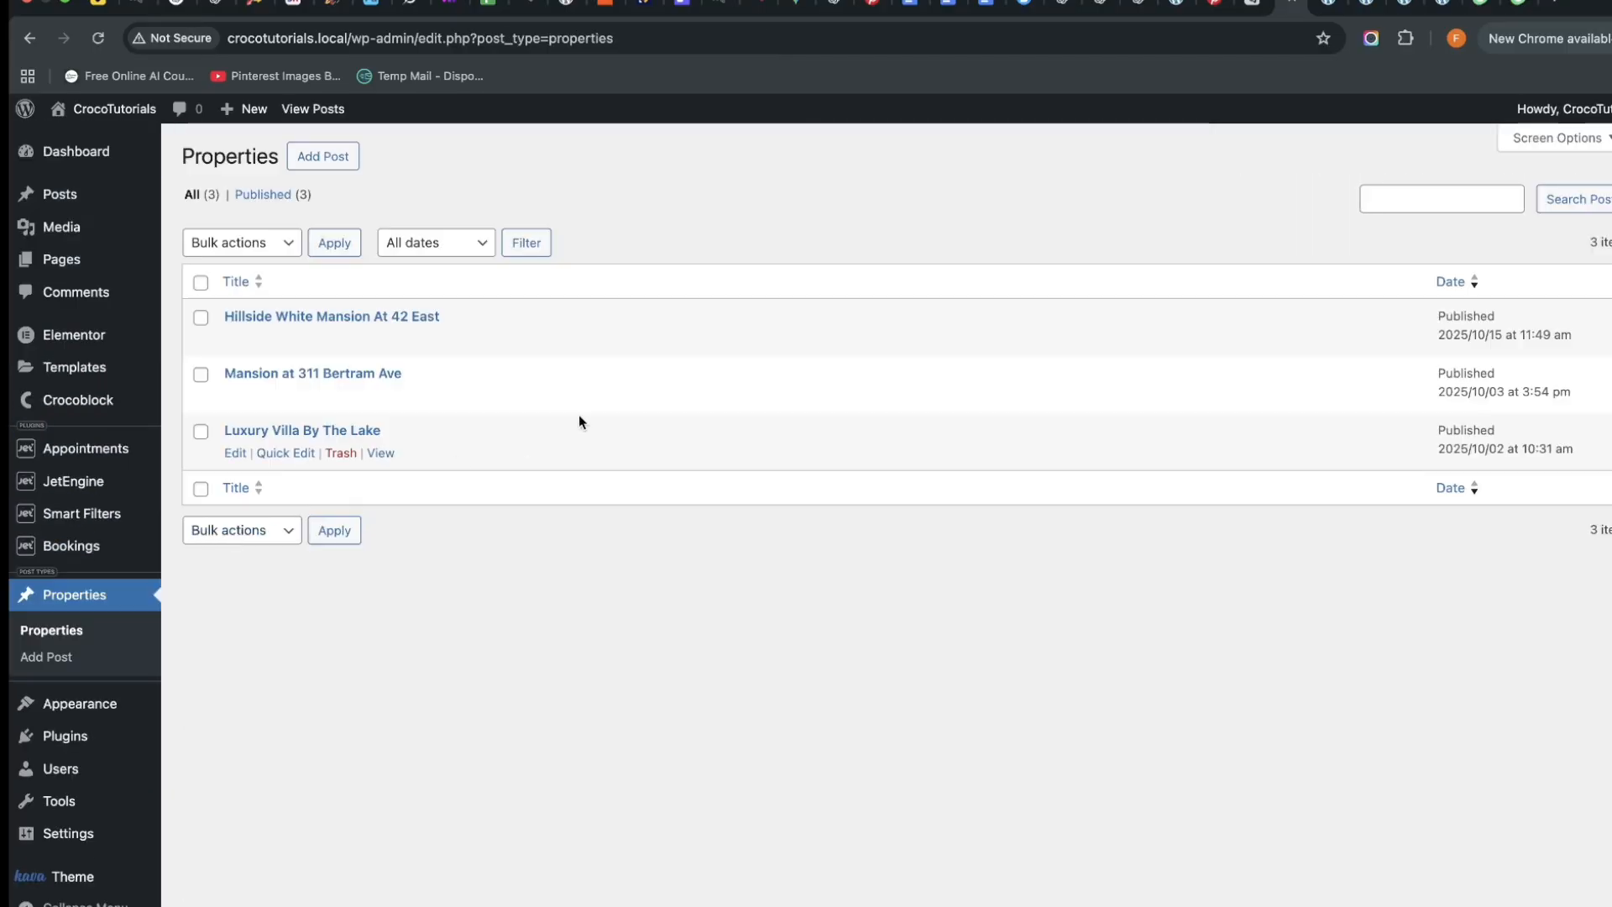
pyautogui.click(235, 338)
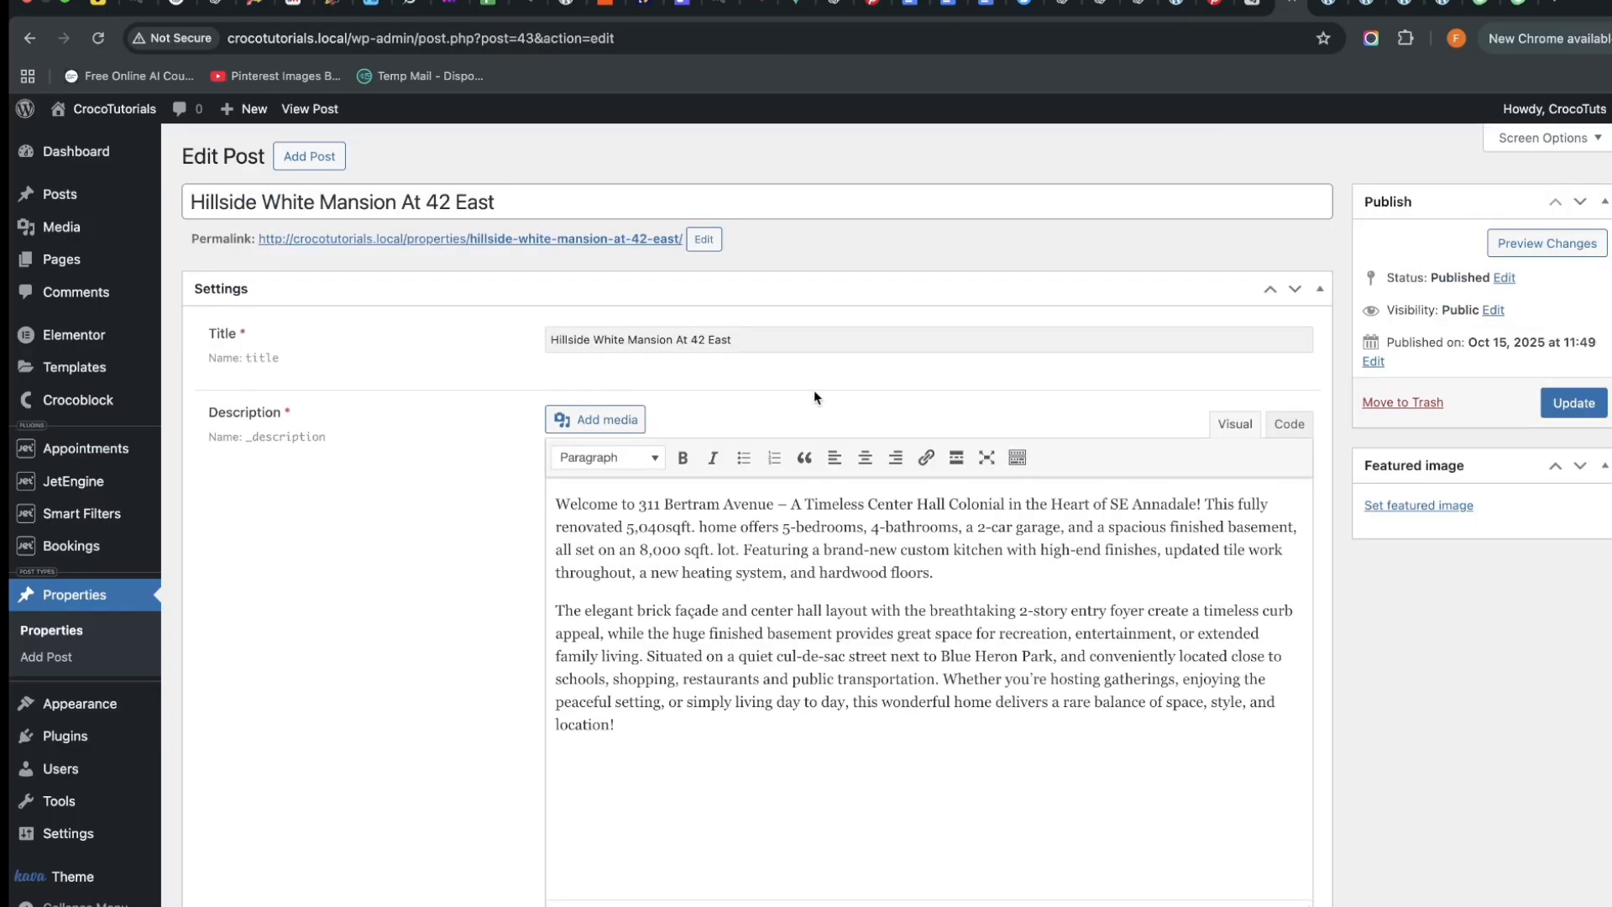
# Select 4 as the Number of Rooms for Hillside White Mansion At 42 East and update the post
pyautogui.scroll(-5, 694, 447)
pyautogui.scroll(-8, 694, 447)
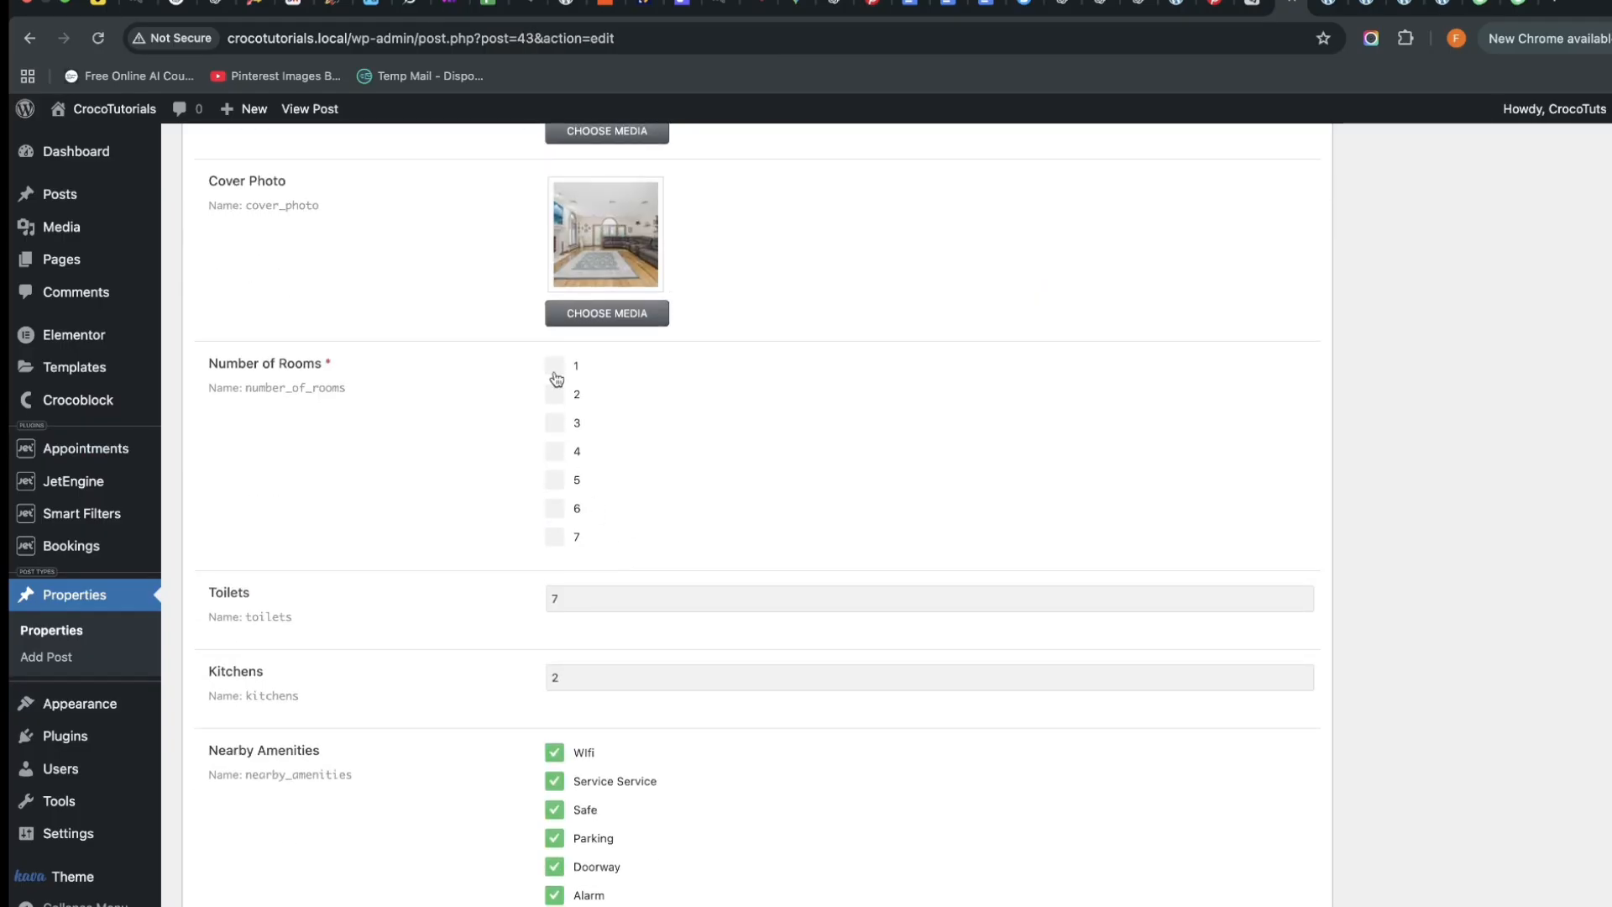
pyautogui.click(557, 396)
pyautogui.click(553, 399)
pyautogui.click(558, 445)
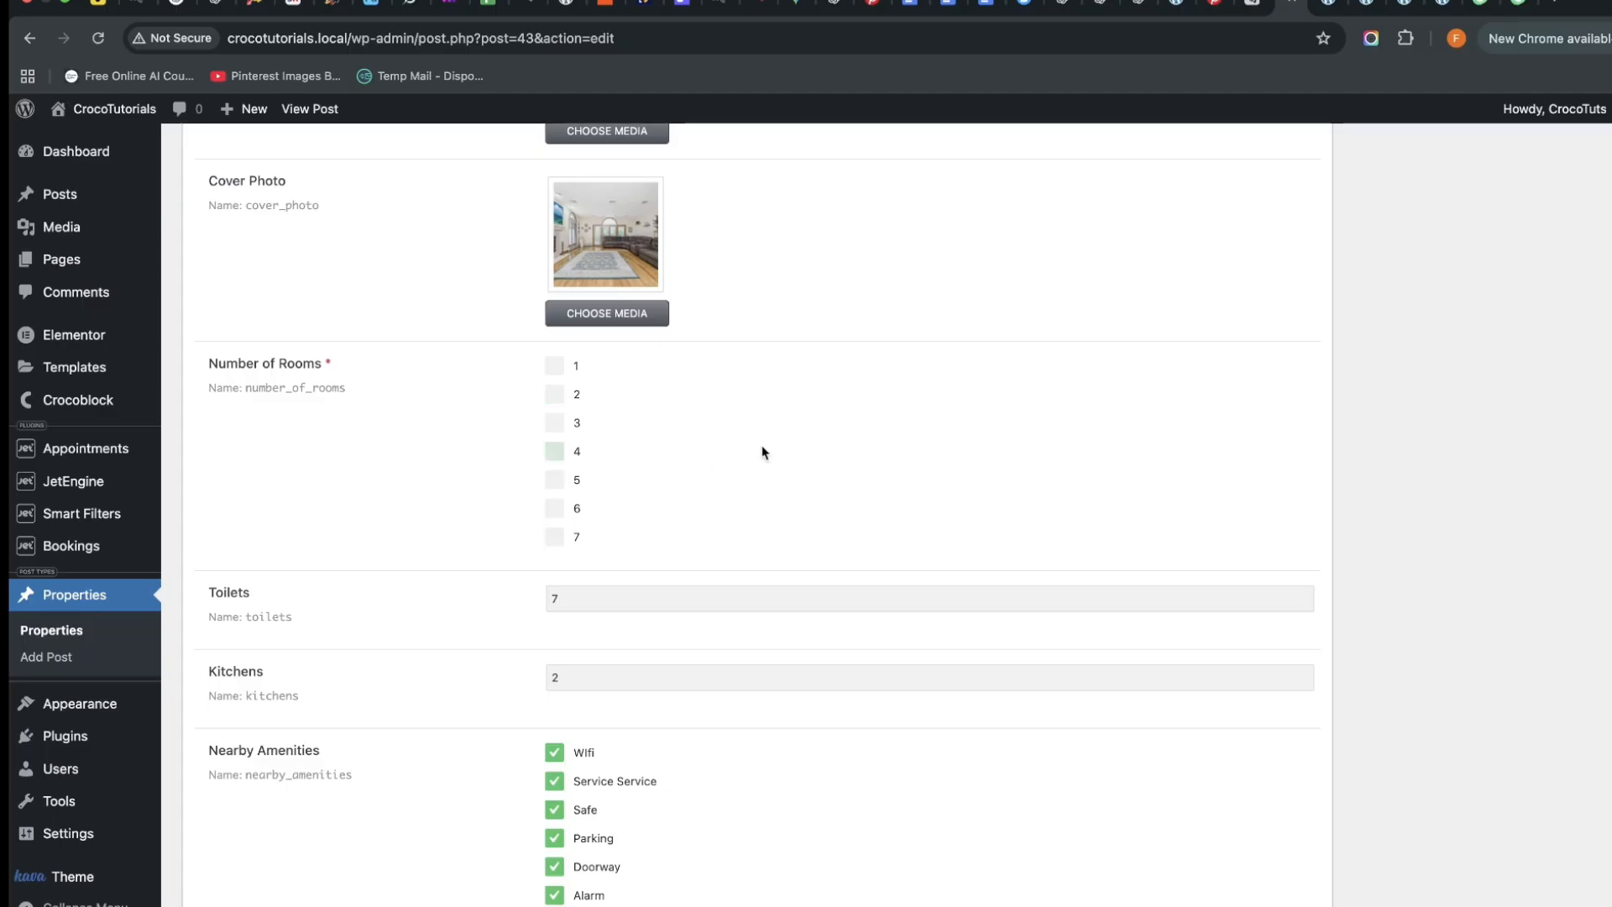
pyautogui.scroll(6, 977, 424)
pyautogui.scroll(-1, 745, 565)
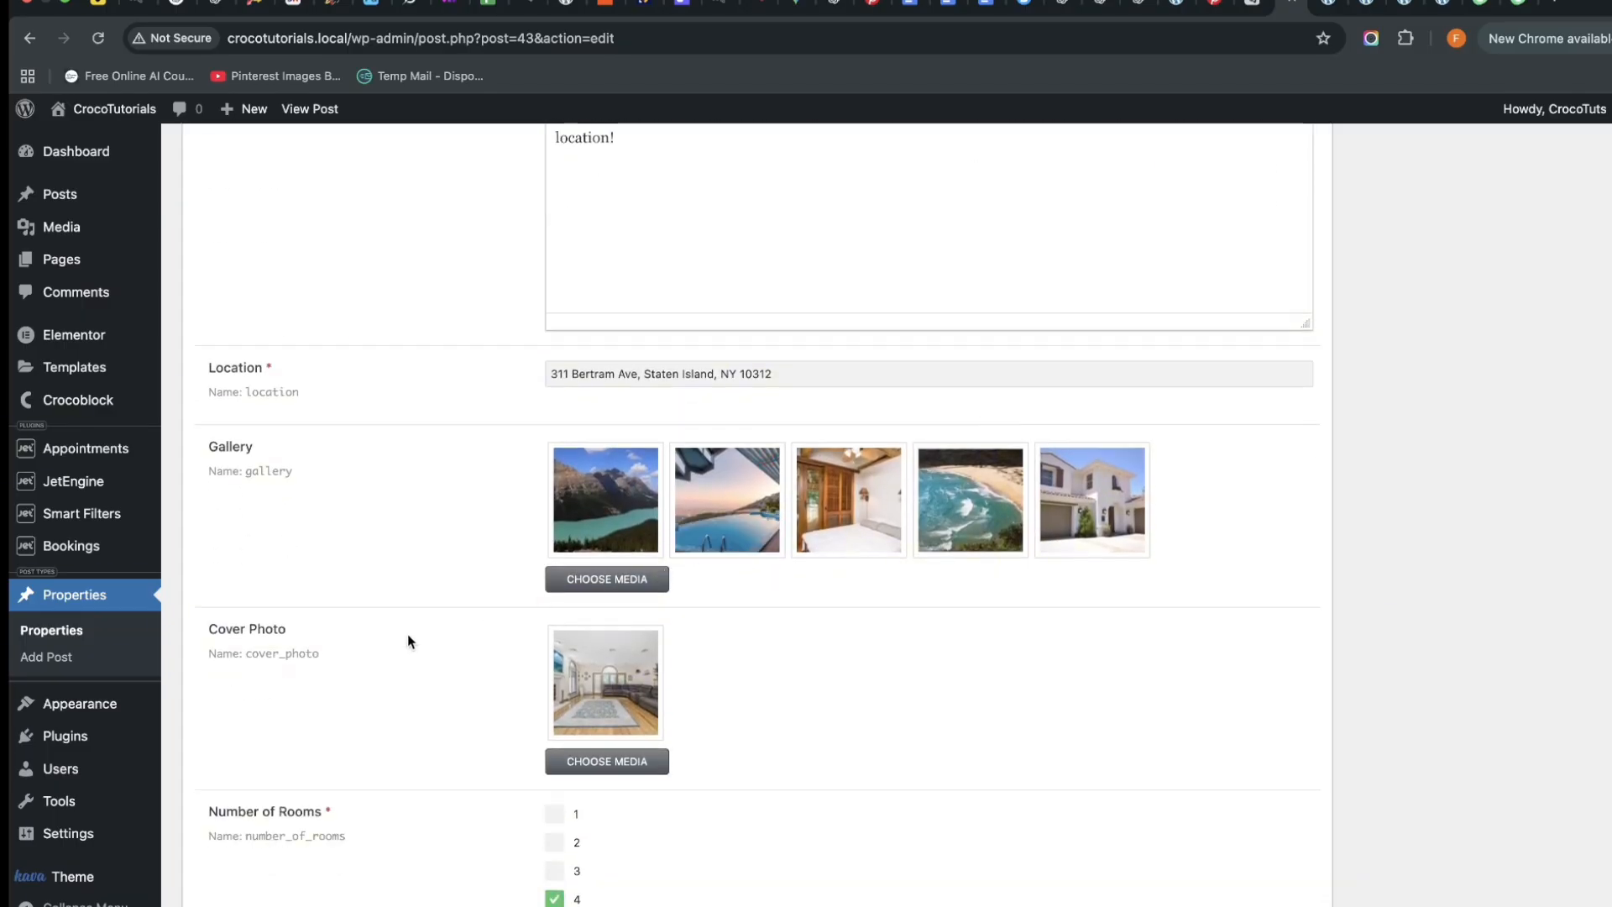
pyautogui.scroll(3, 470, 680)
pyautogui.scroll(5, 482, 694)
pyautogui.scroll(-10, 563, 661)
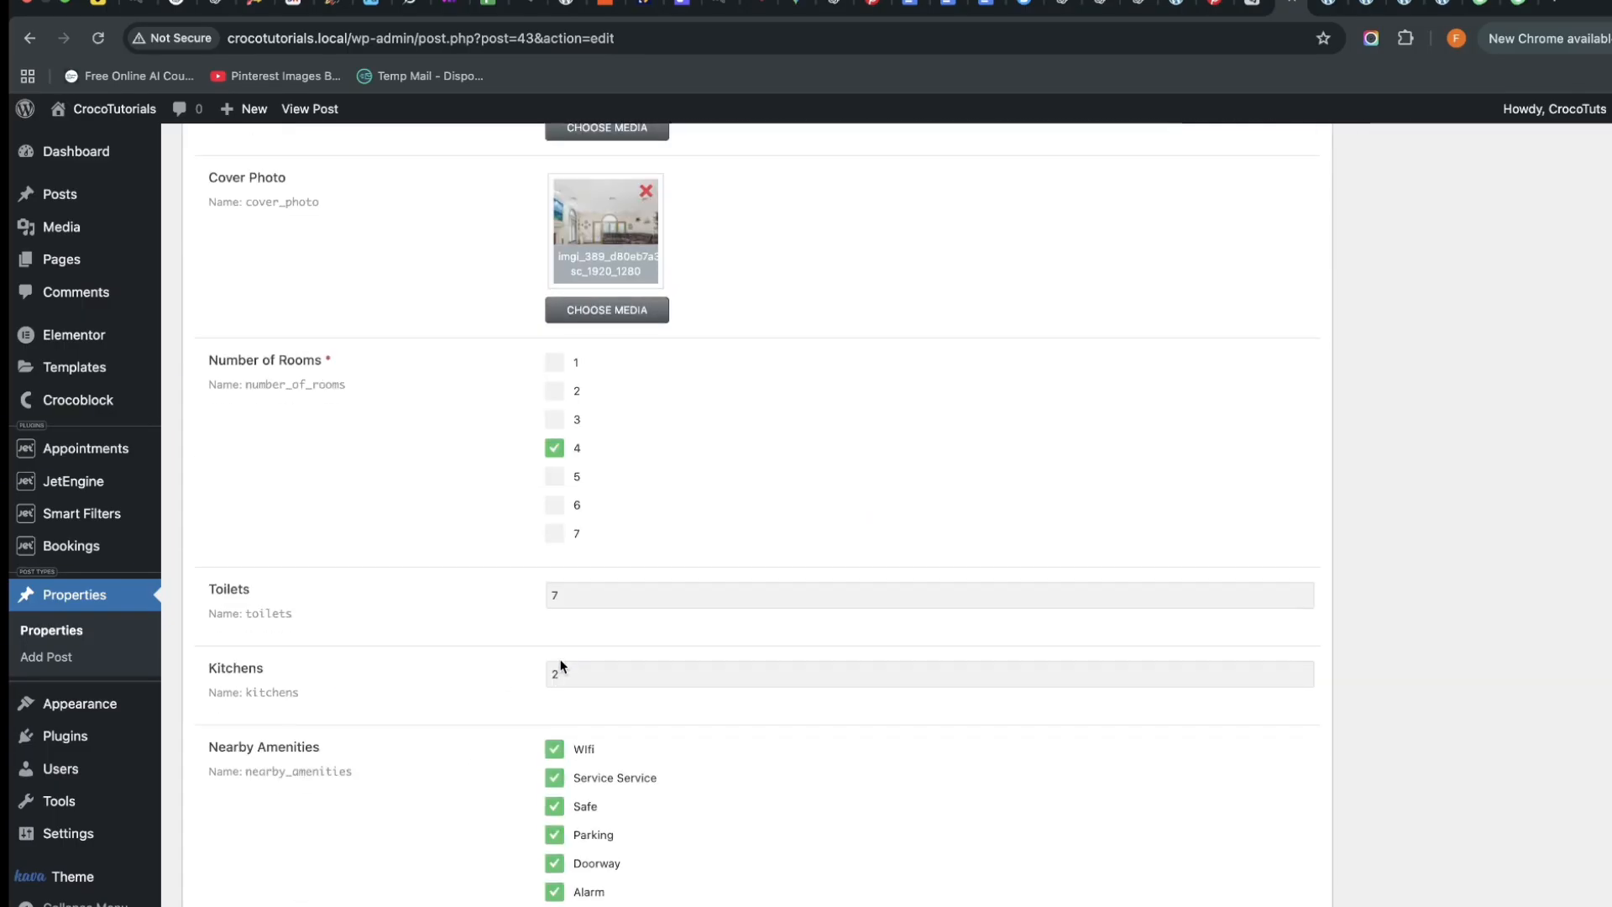
pyautogui.scroll(10, 852, 389)
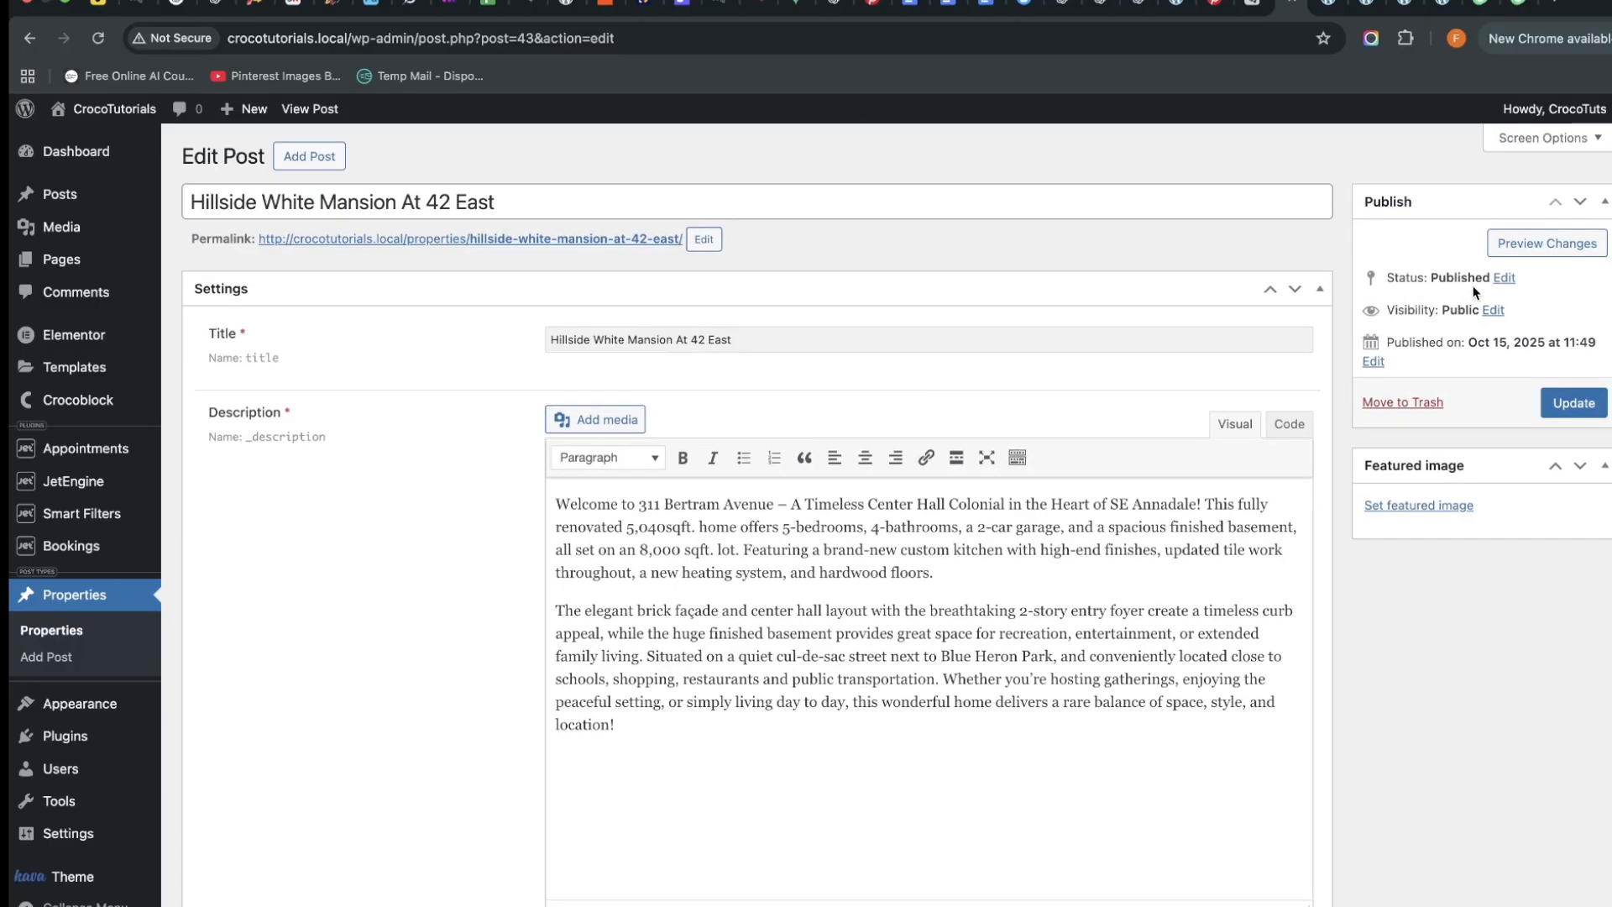
pyautogui.click(1598, 406)
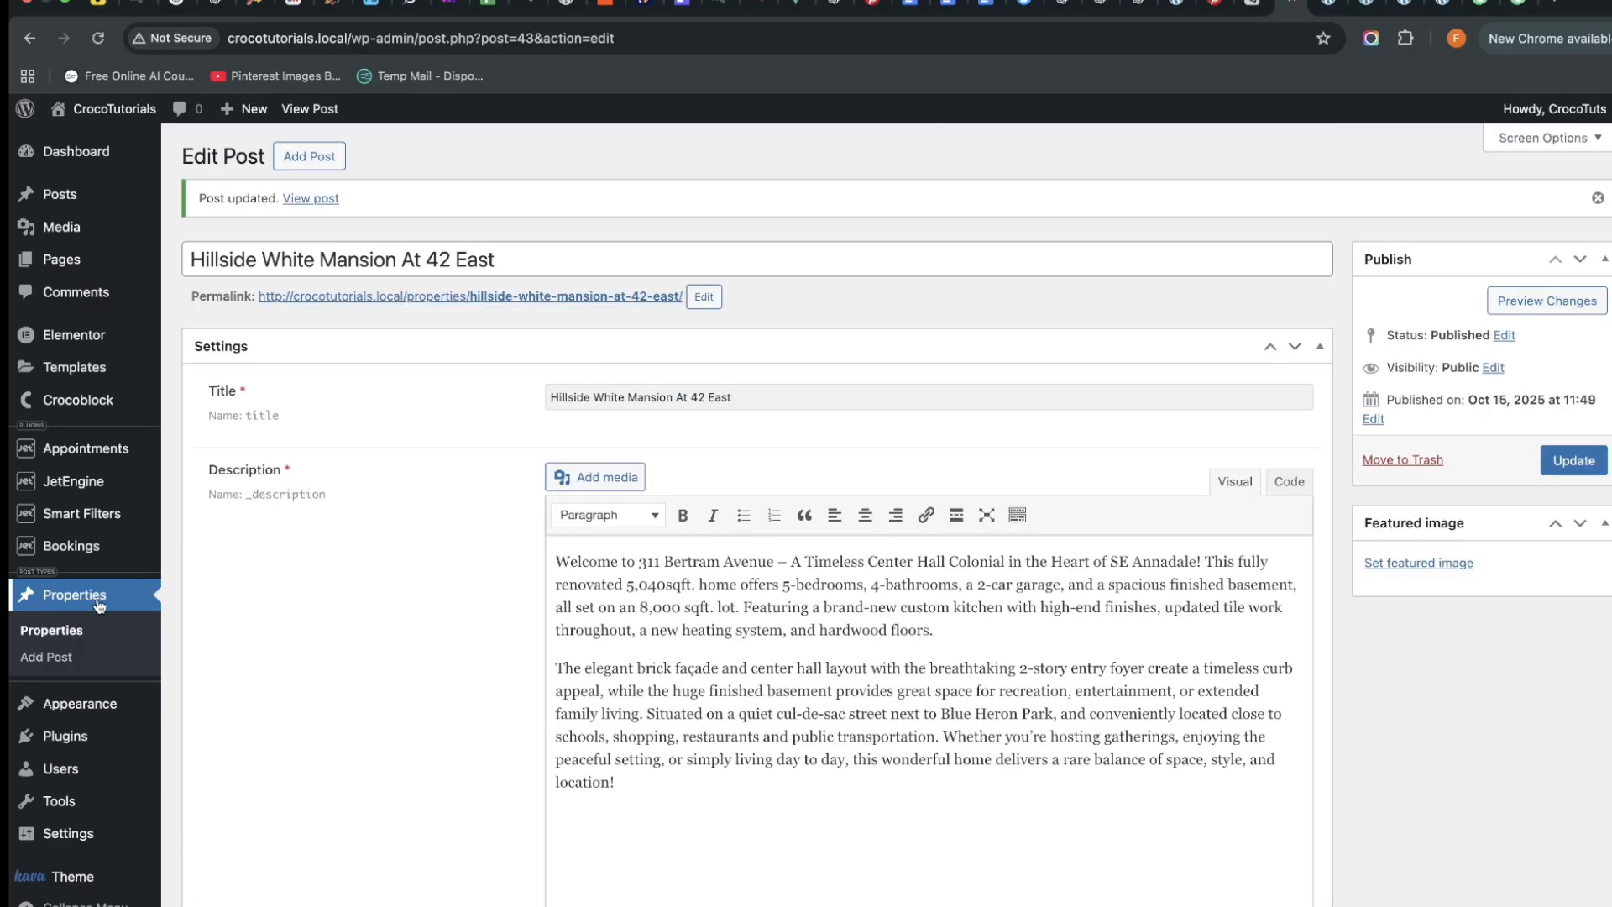
# Reload the property preview page and filter the listings by 4 rooms
pyautogui.click(1444, 7)
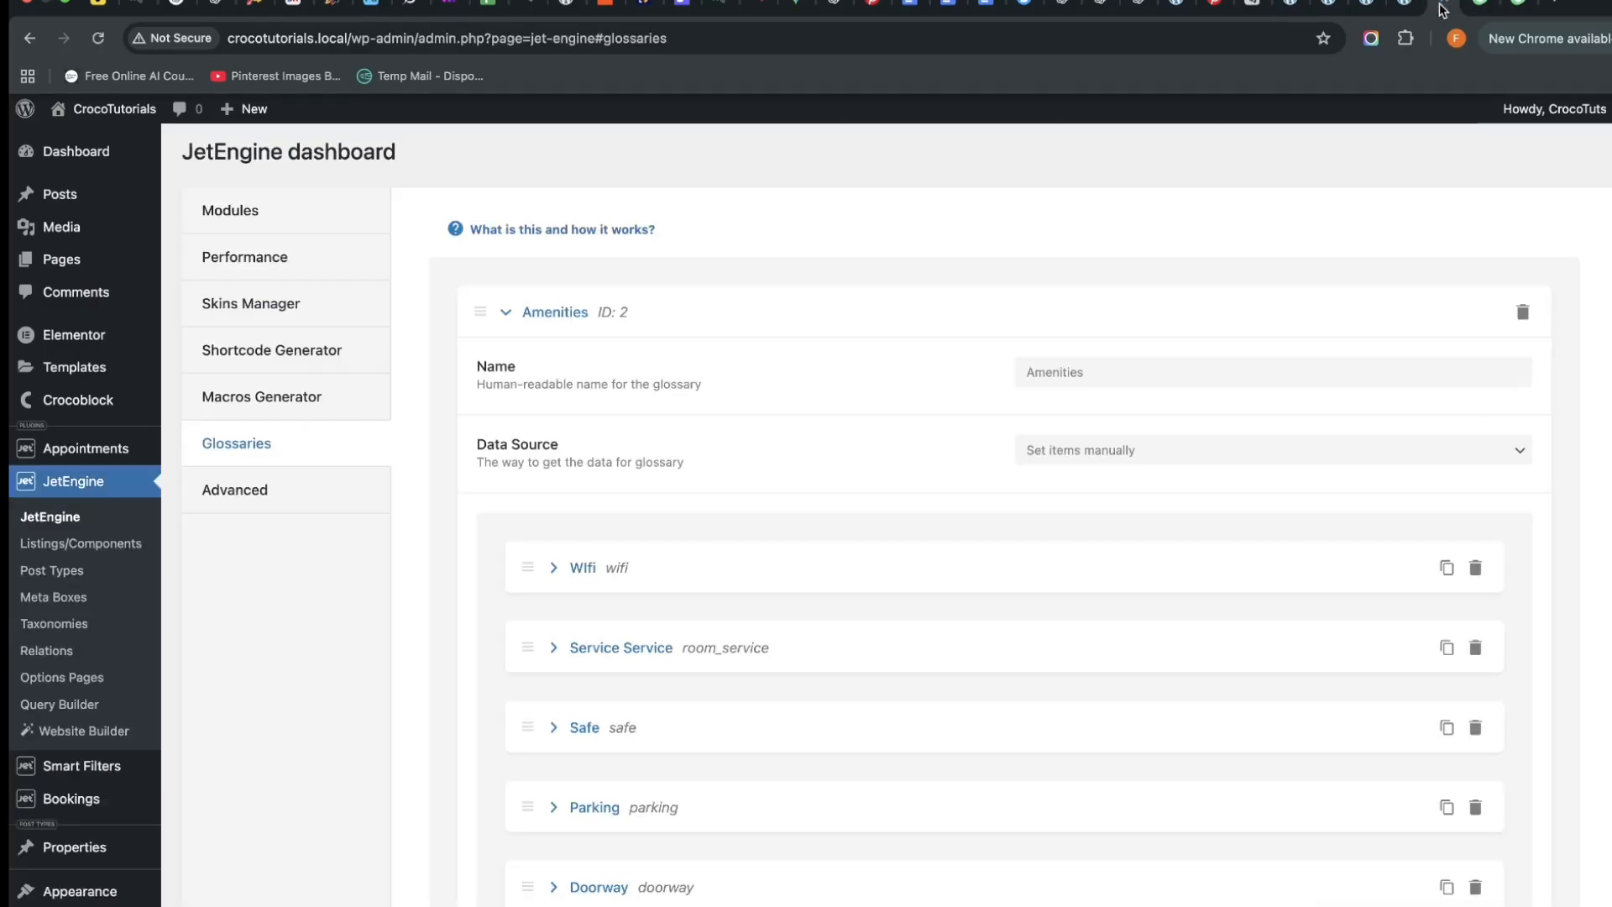
pyautogui.click(1409, 3)
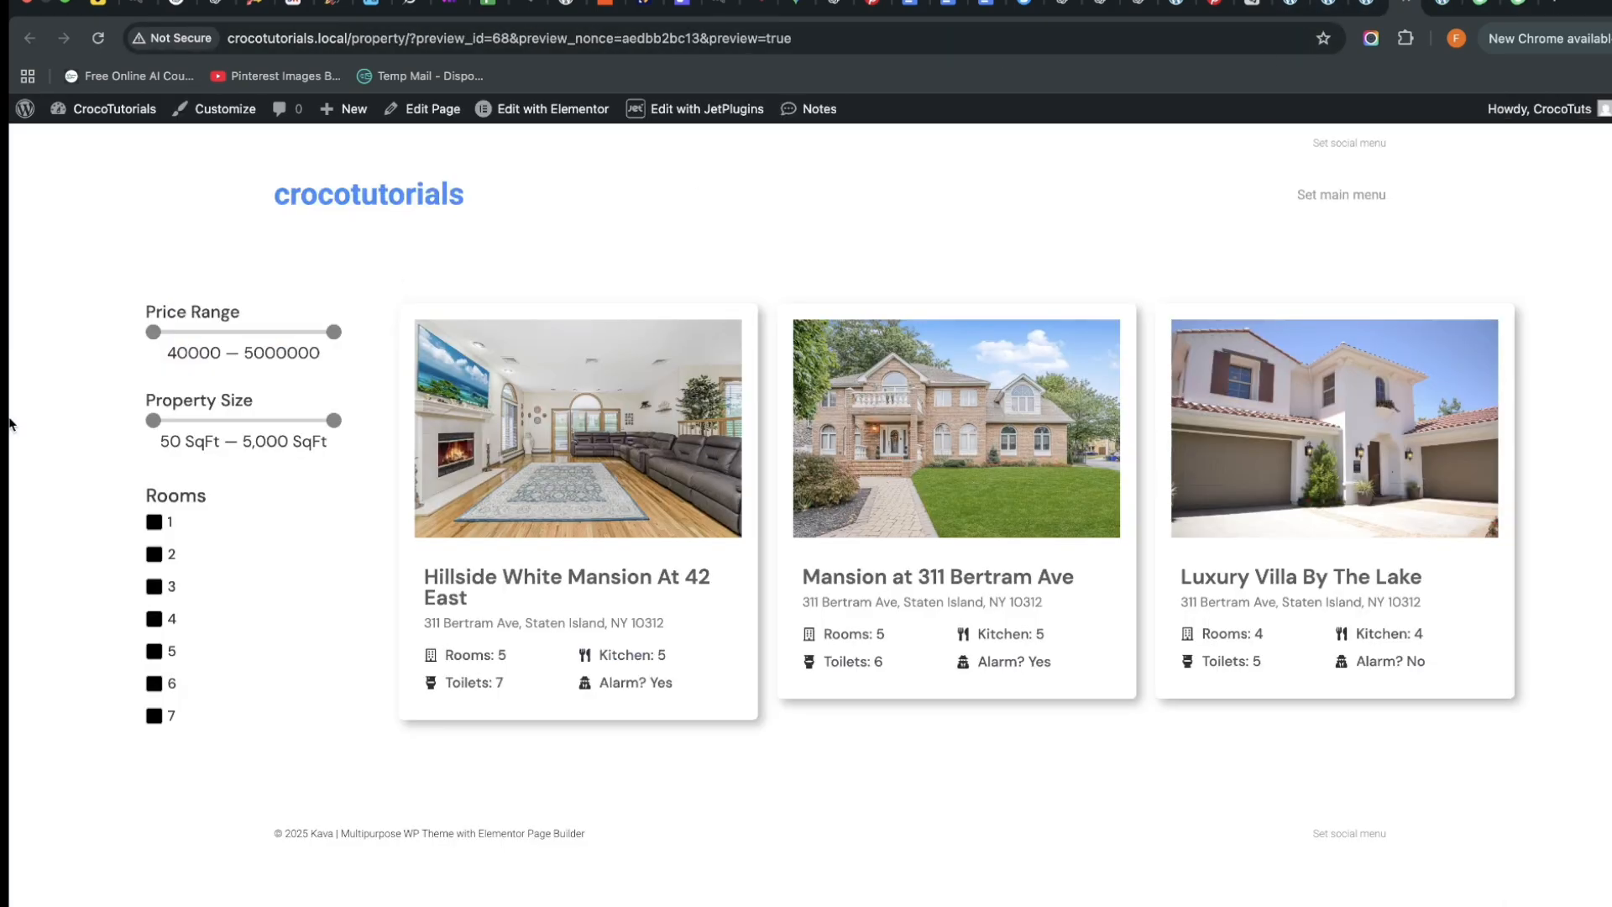
pyautogui.click(98, 37)
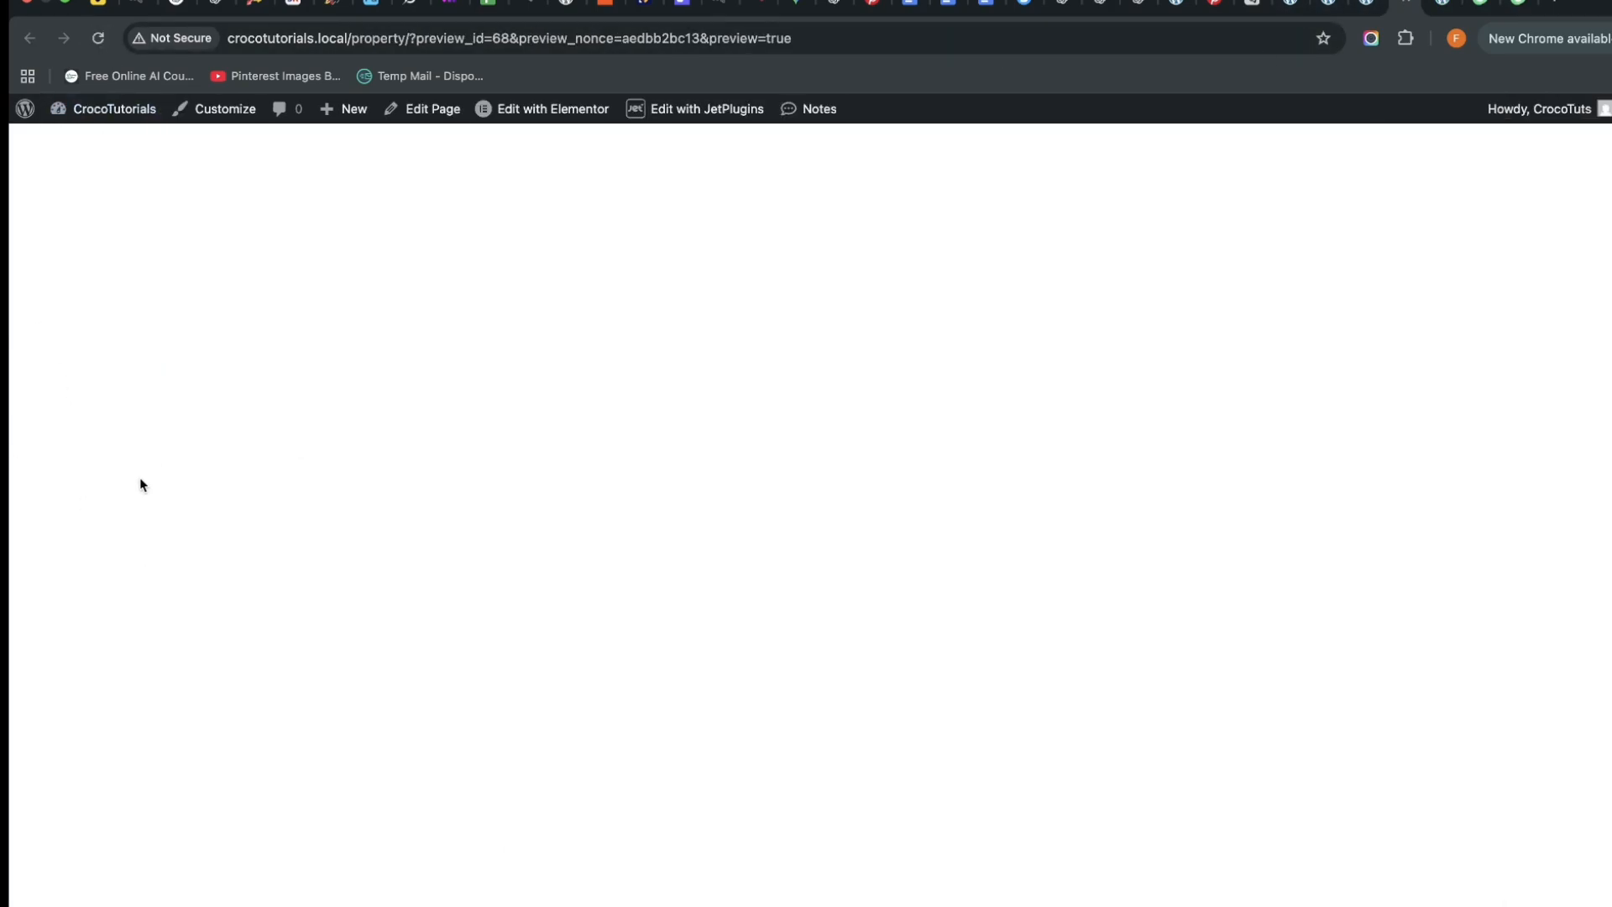
pyautogui.click(154, 619)
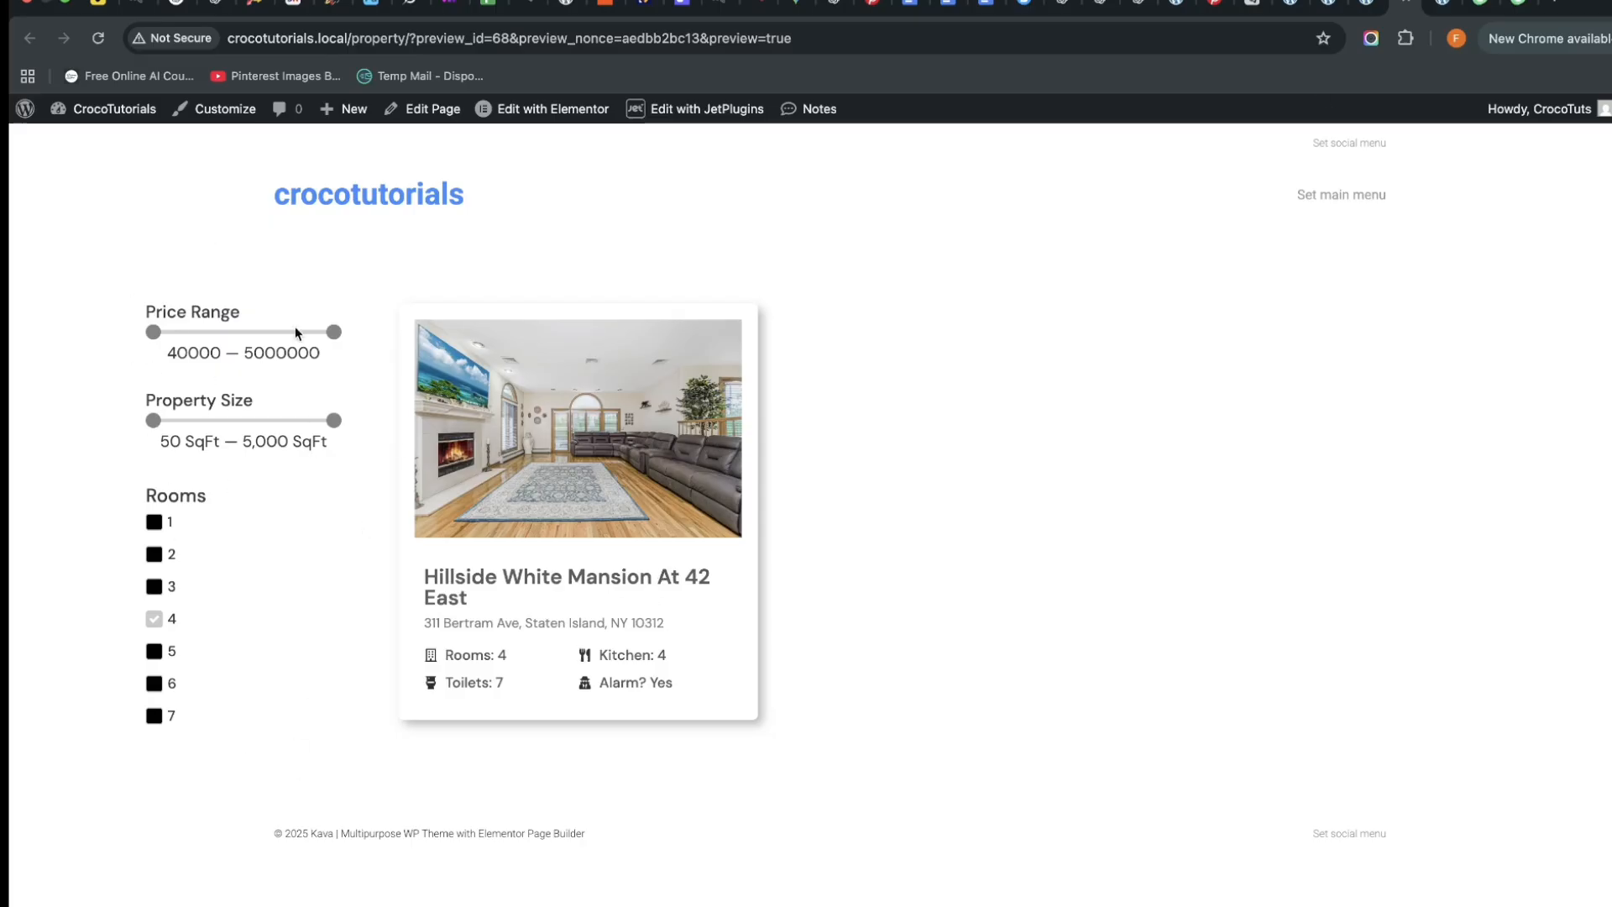
# Return to the Elementor editor and add a box shadow coloured rgba(0, 0, 0, 0.19) to the property listings container
pyautogui.click(1367, 13)
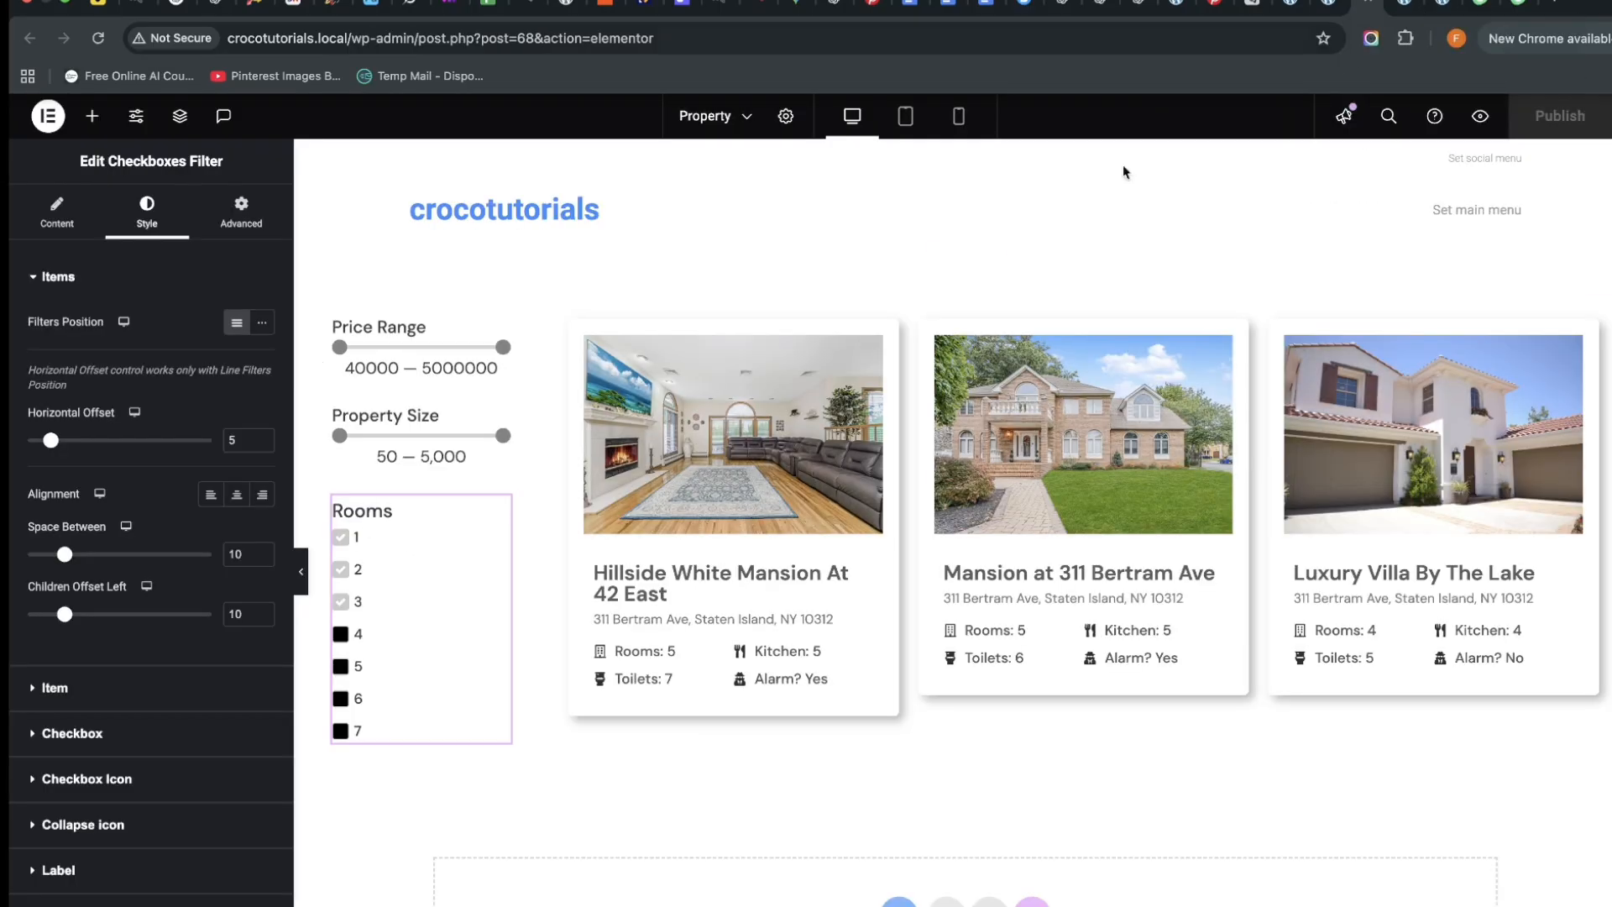
pyautogui.click(560, 301)
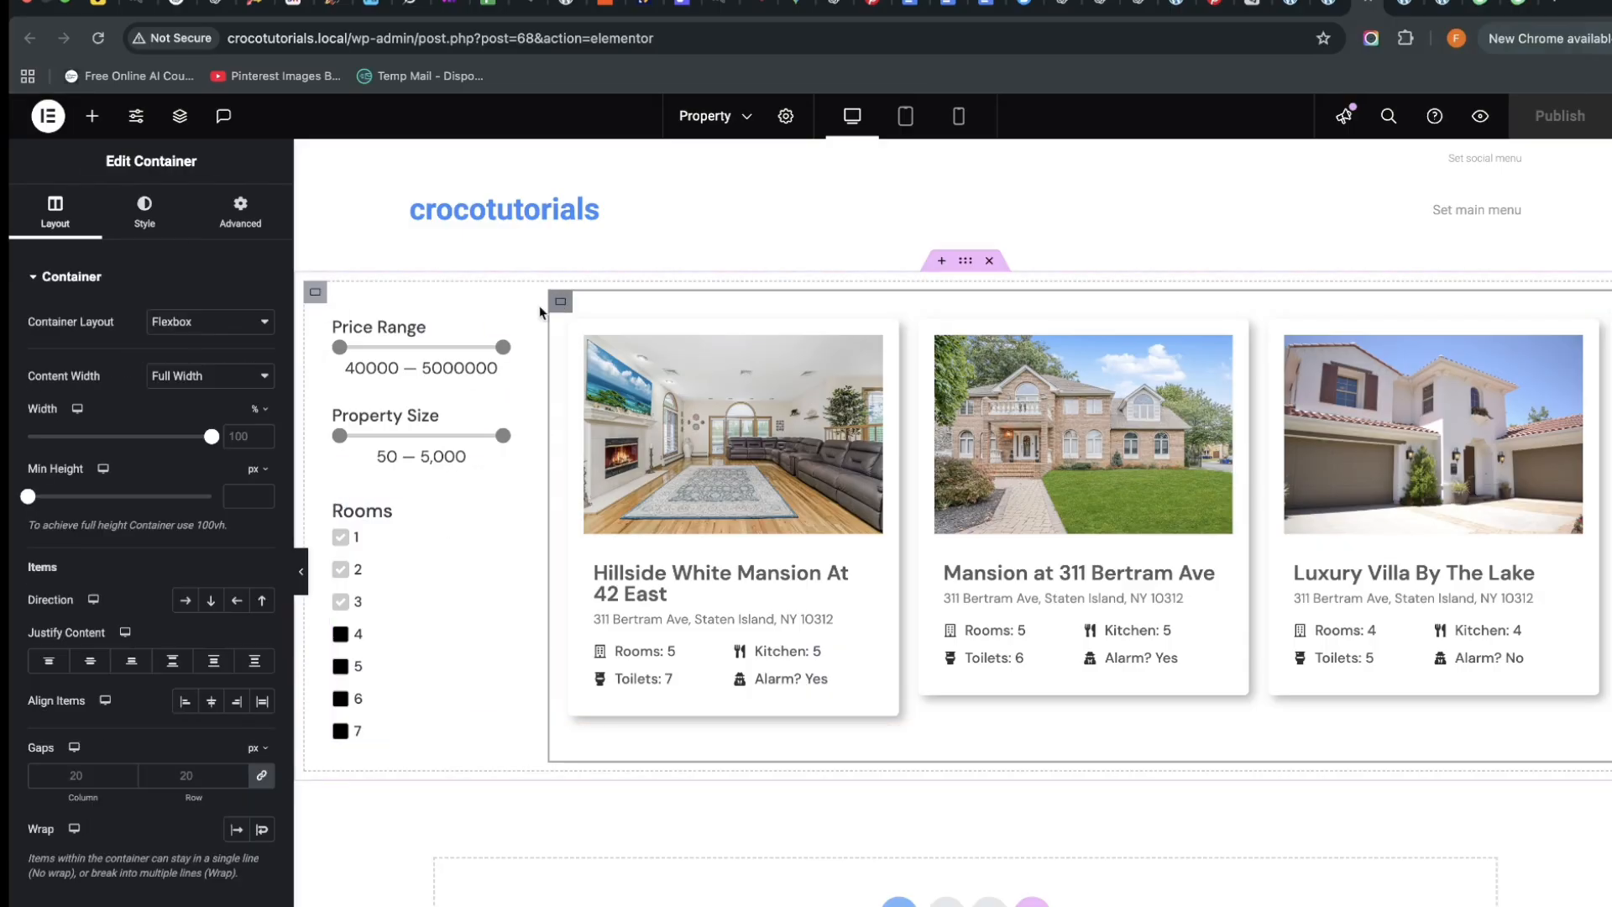
pyautogui.click(179, 201)
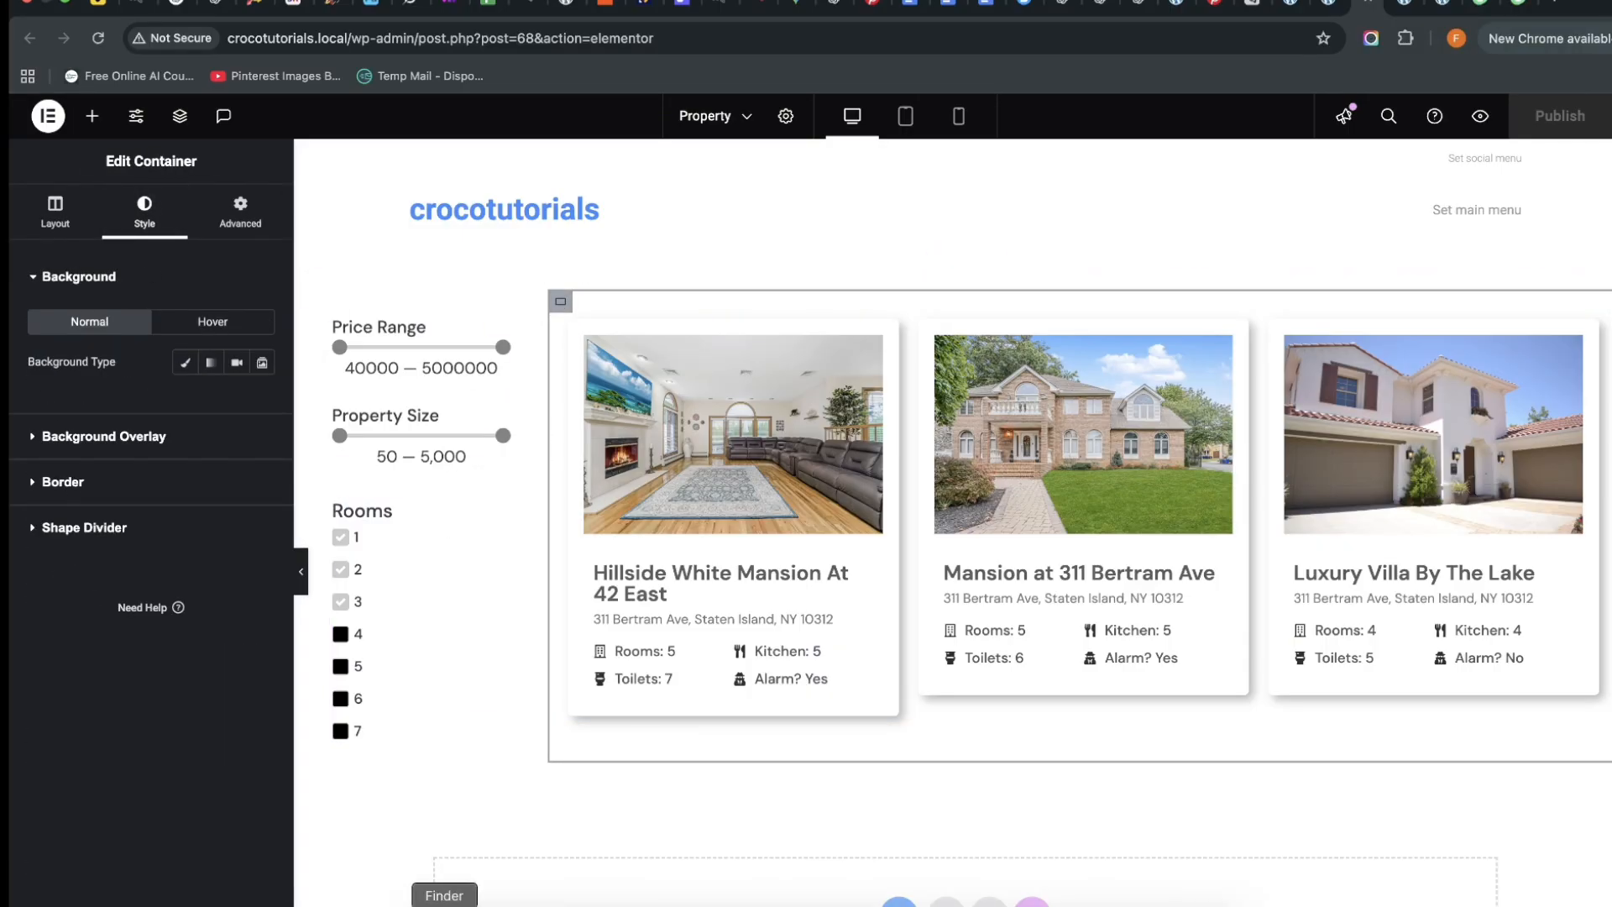
pyautogui.click(63, 482)
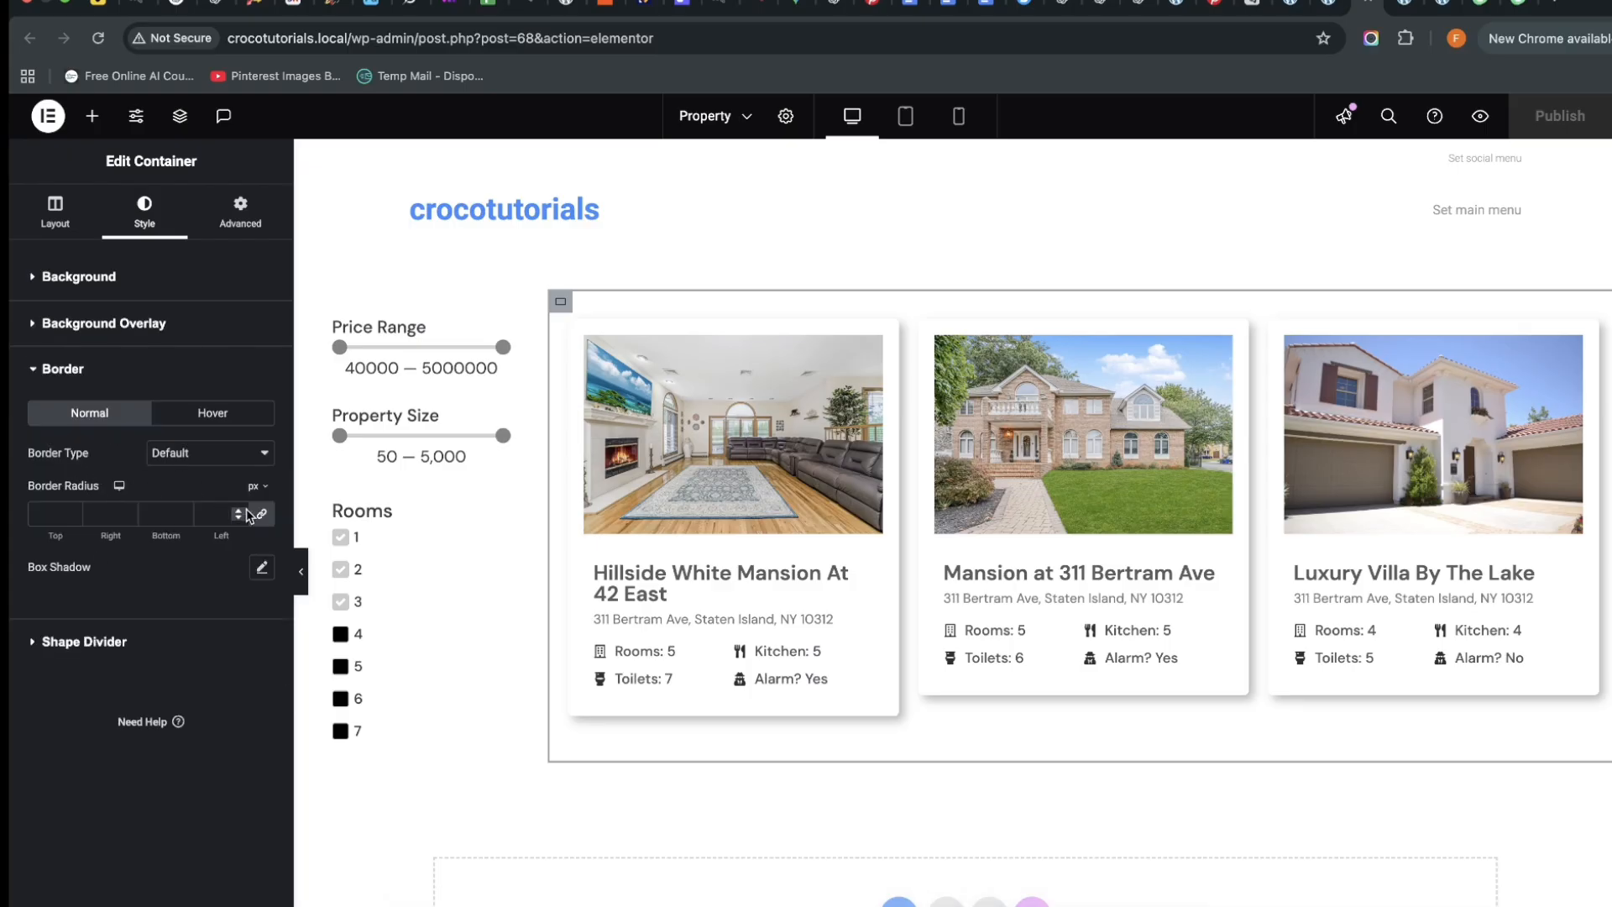
pyautogui.click(261, 566)
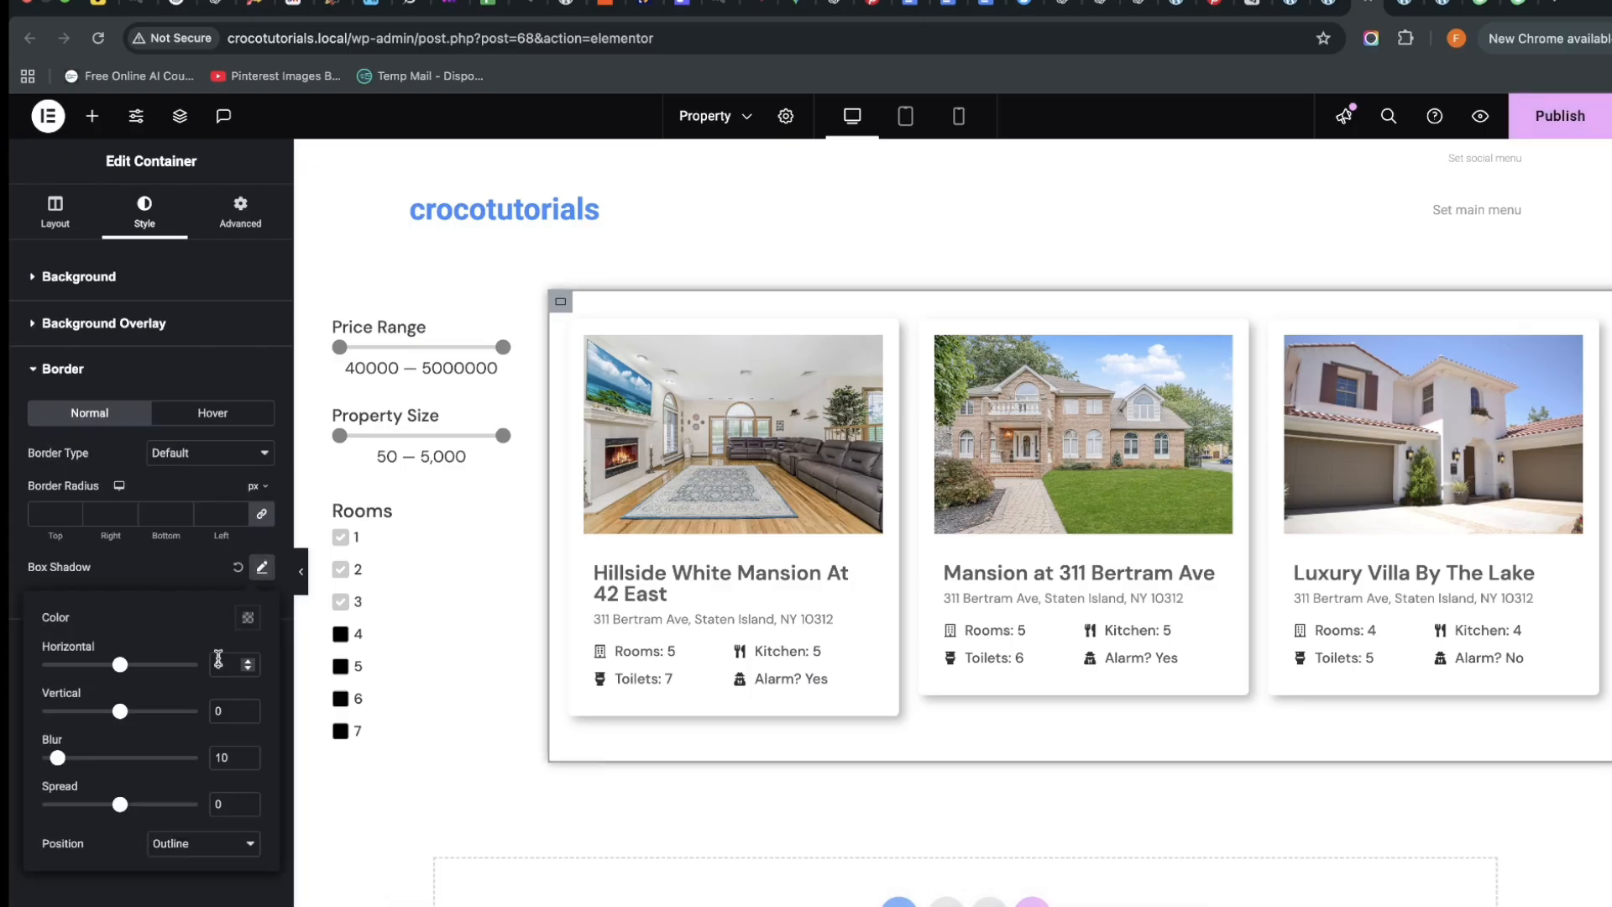
pyautogui.click(247, 617)
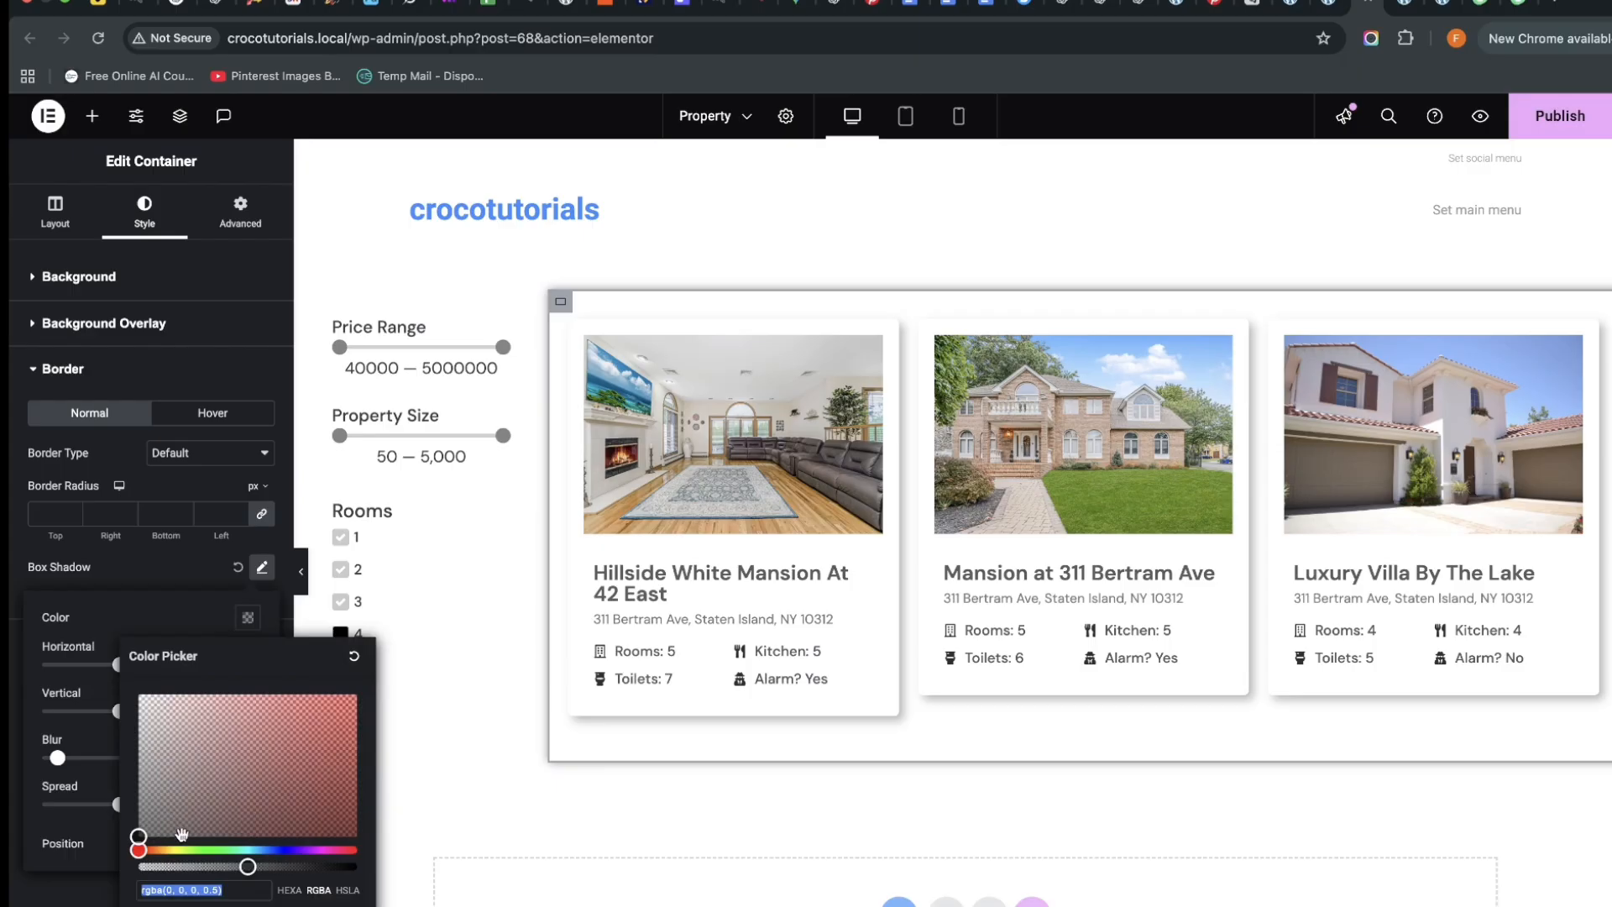
pyautogui.moveTo(249, 877); pyautogui.dragTo(181, 881)
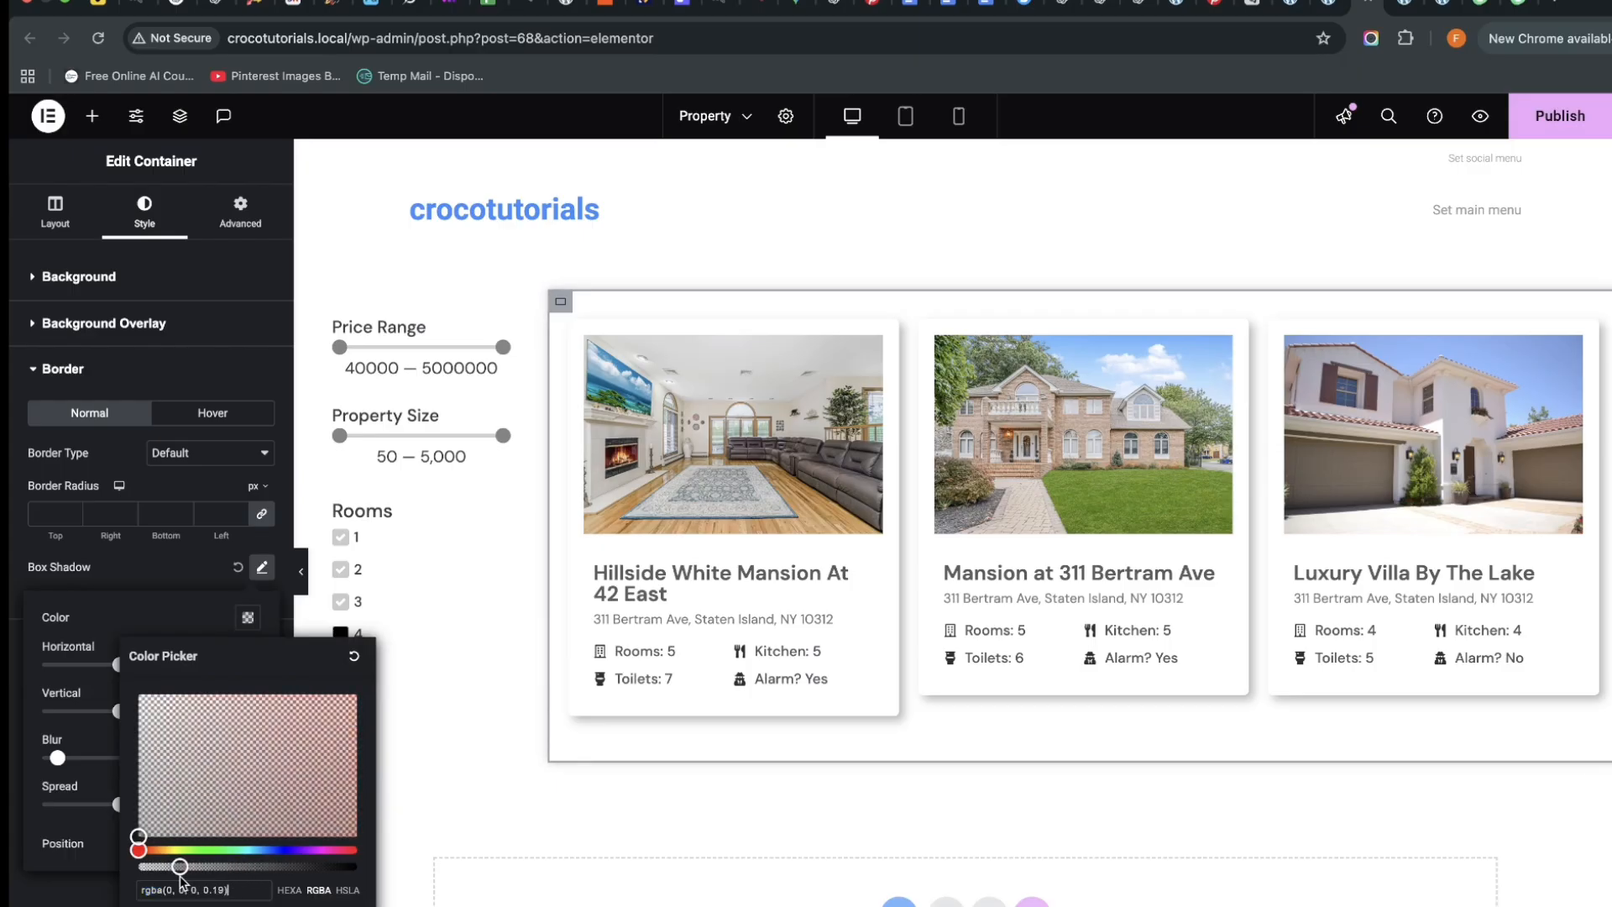
# Add a box shadow coloured rgba(0, 0, 0, 0.24) to the outer container holding all the filters
pyautogui.click(330, 306)
pyautogui.click(144, 218)
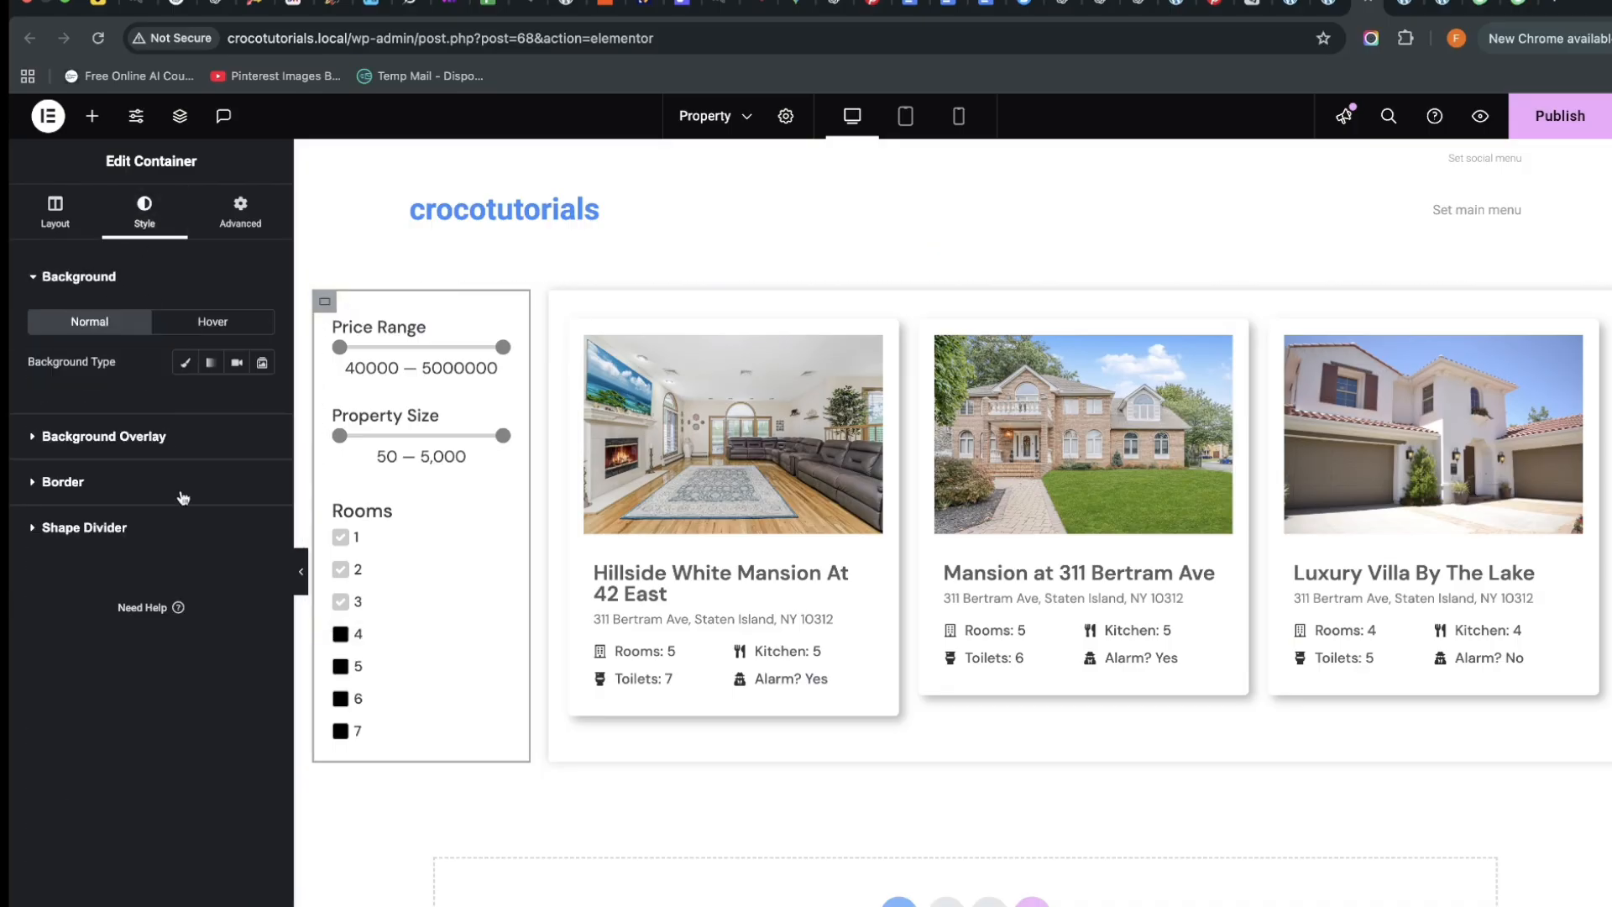
pyautogui.click(83, 487)
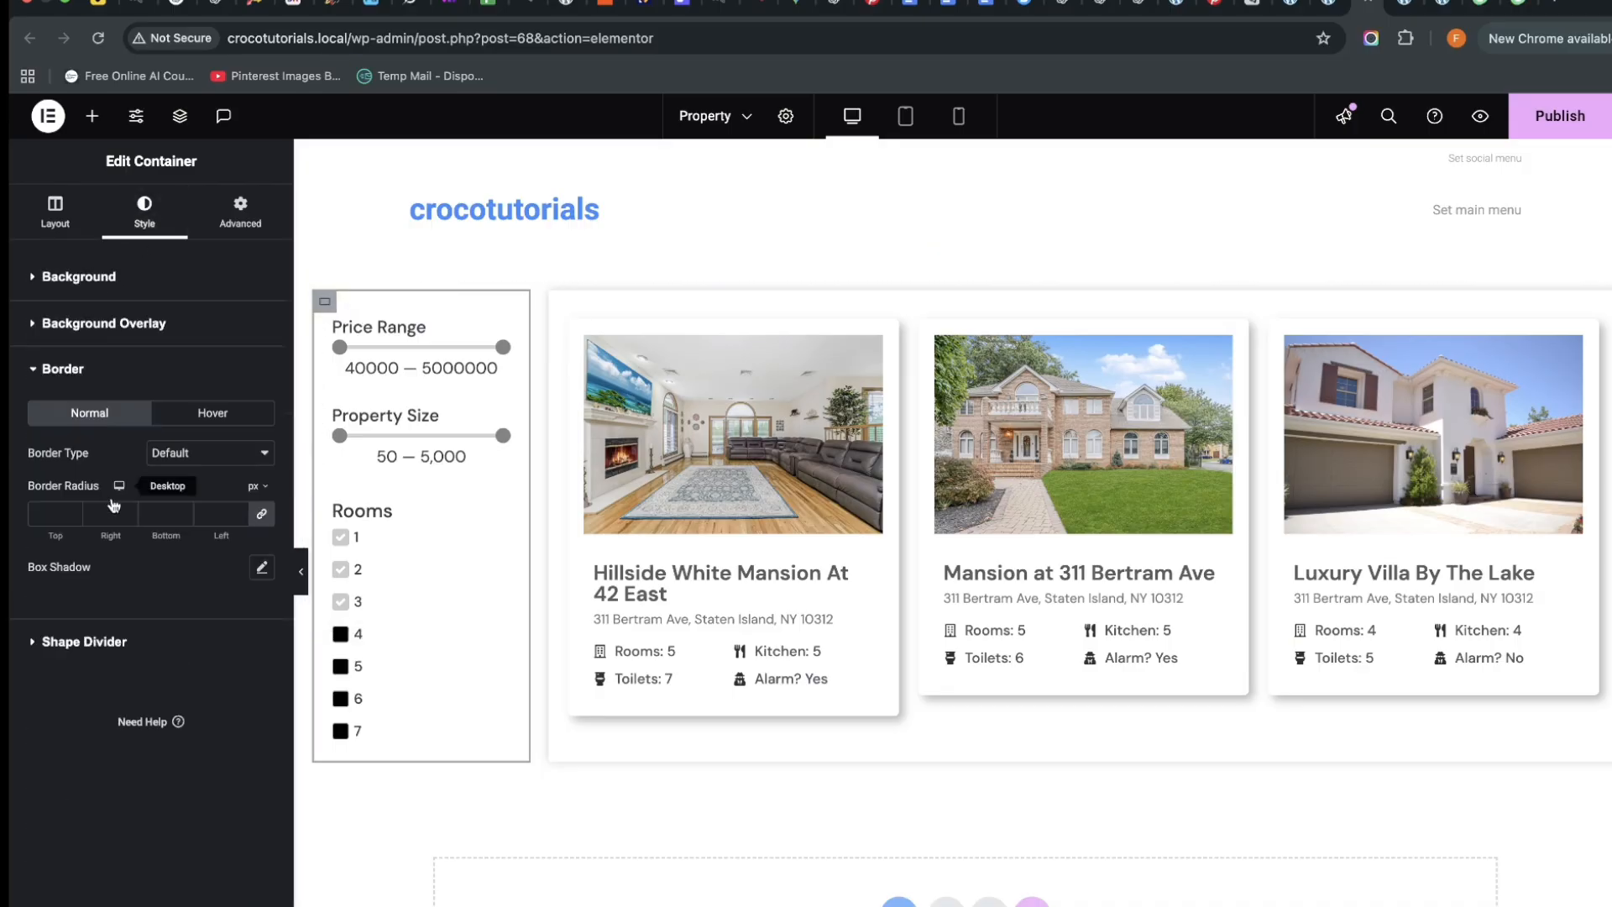
pyautogui.click(262, 566)
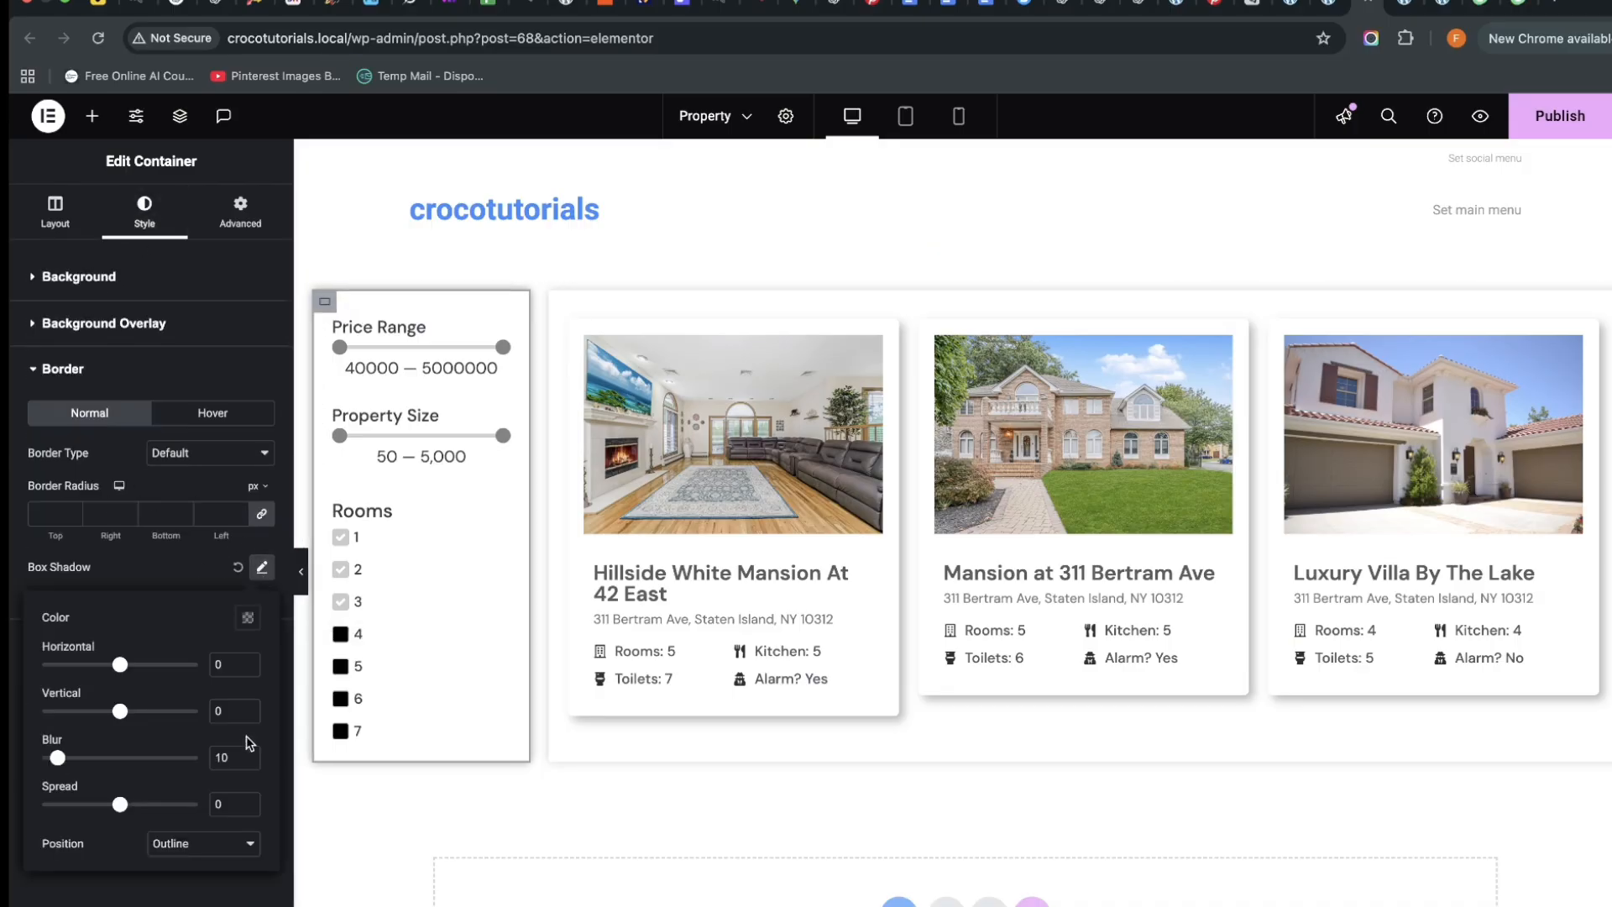
pyautogui.click(248, 618)
pyautogui.moveTo(247, 867); pyautogui.dragTo(191, 878)
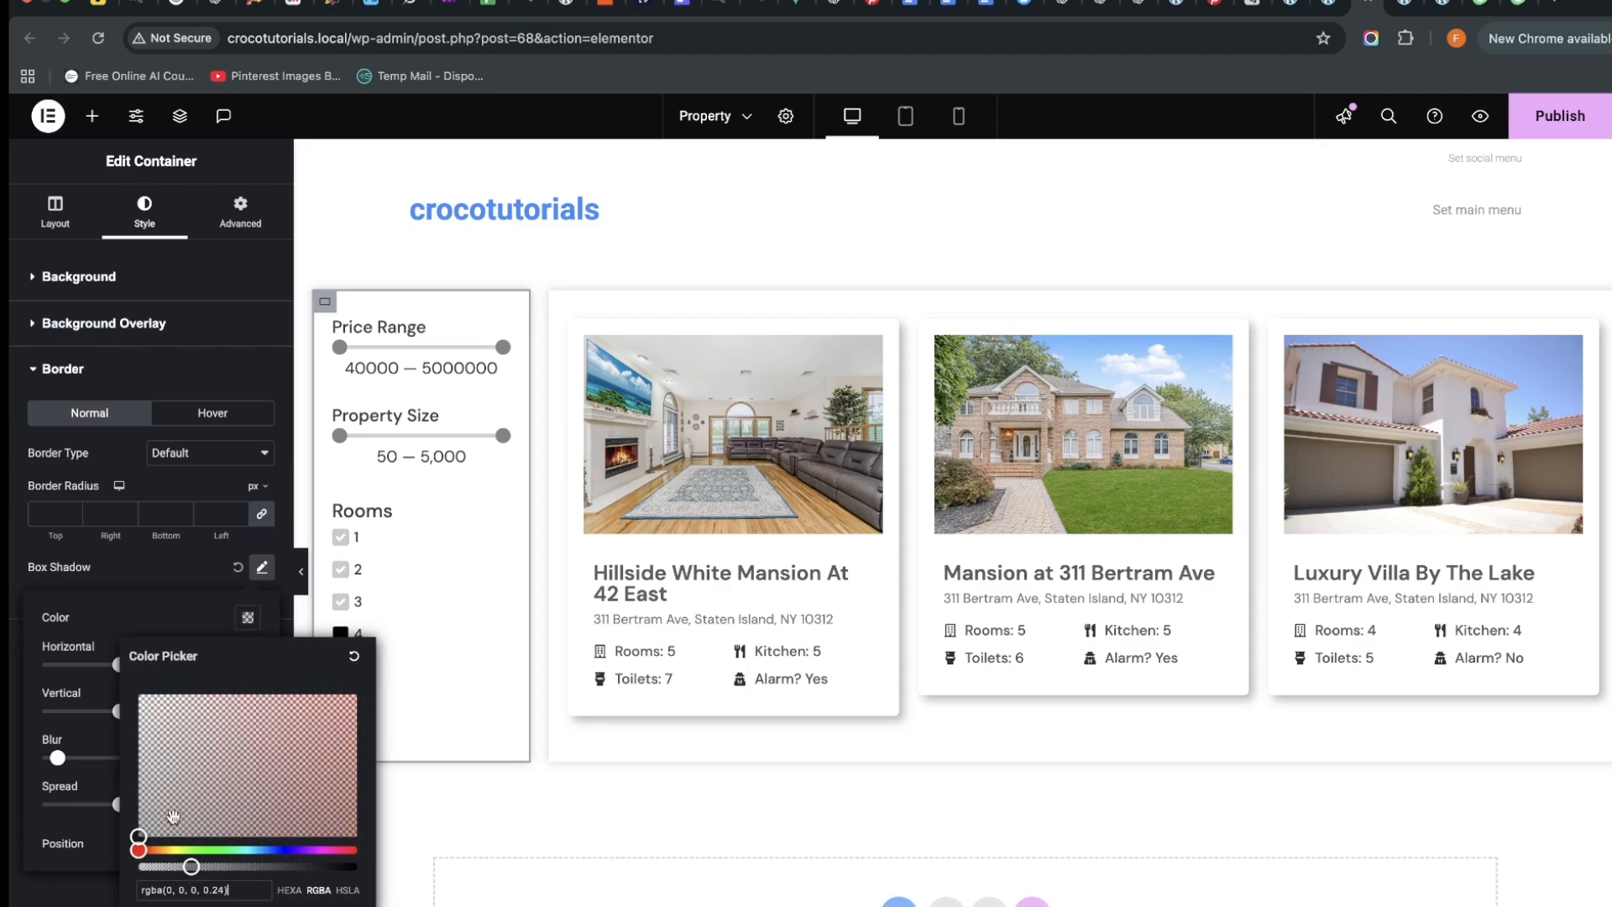
# Set 20 px padding on all sides of the inner container holding the Price Range and Property Size sliders
pyautogui.click(334, 318)
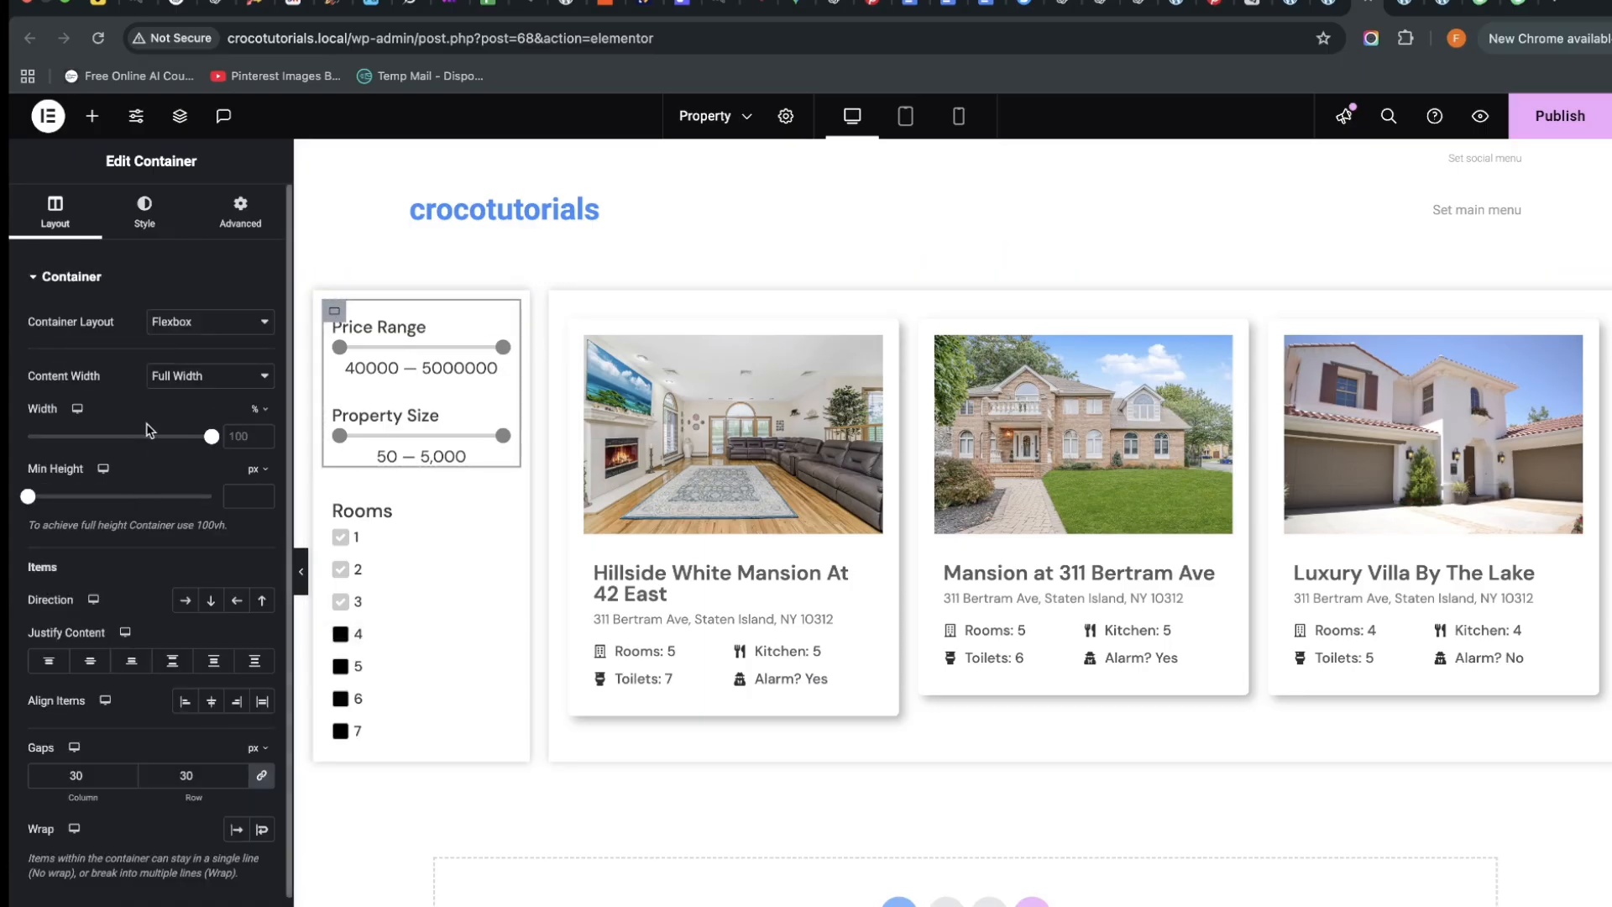
pyautogui.click(145, 216)
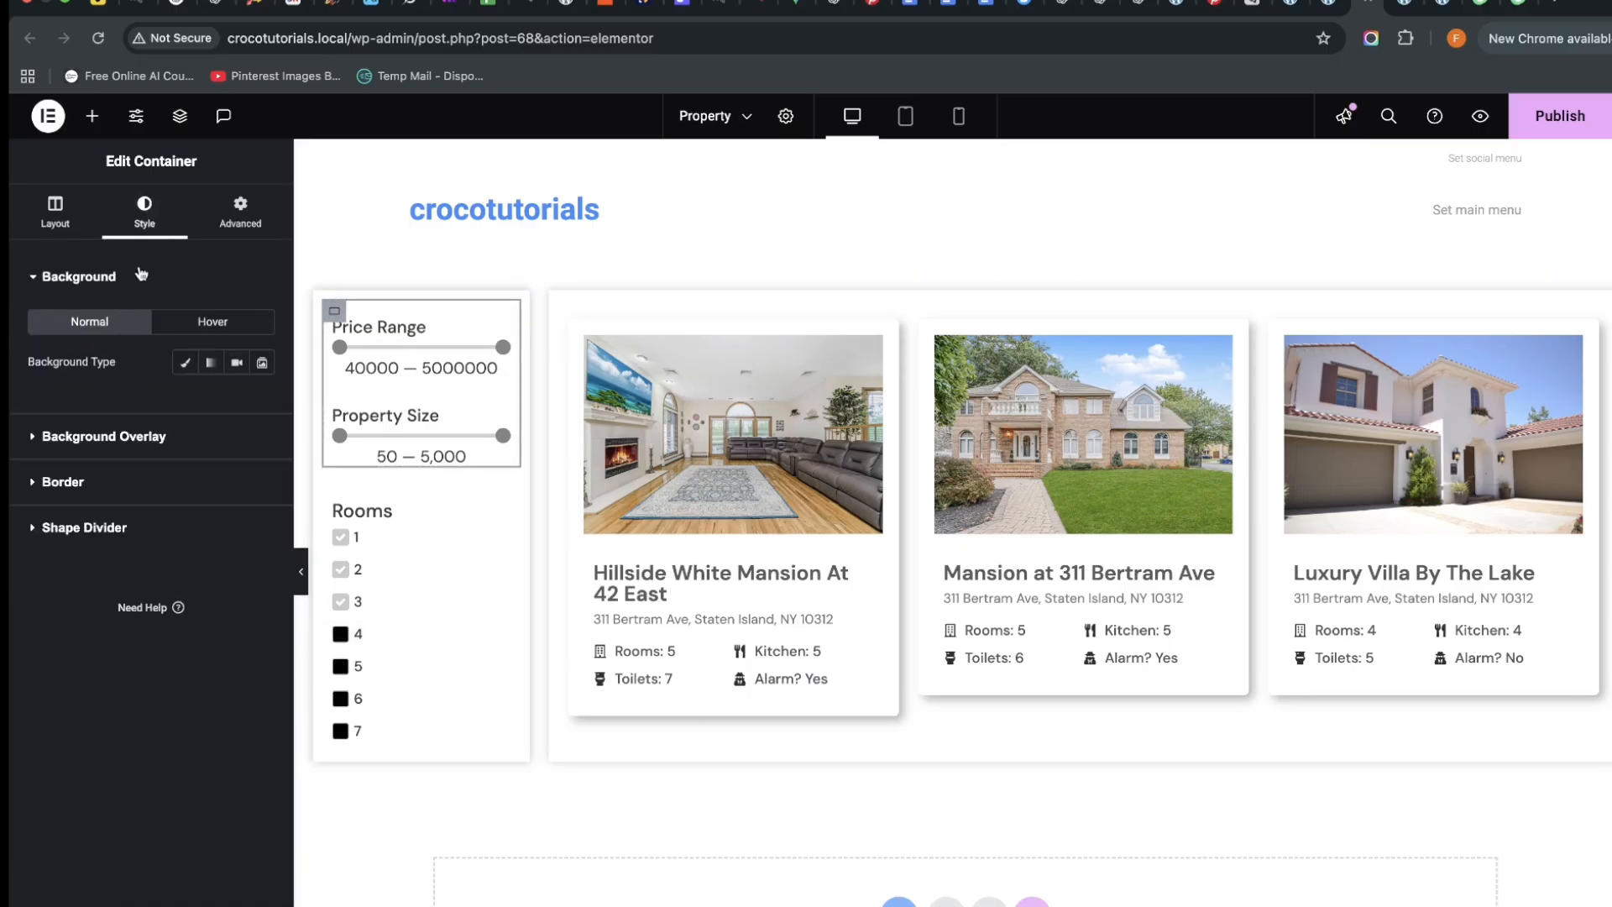
pyautogui.click(241, 220)
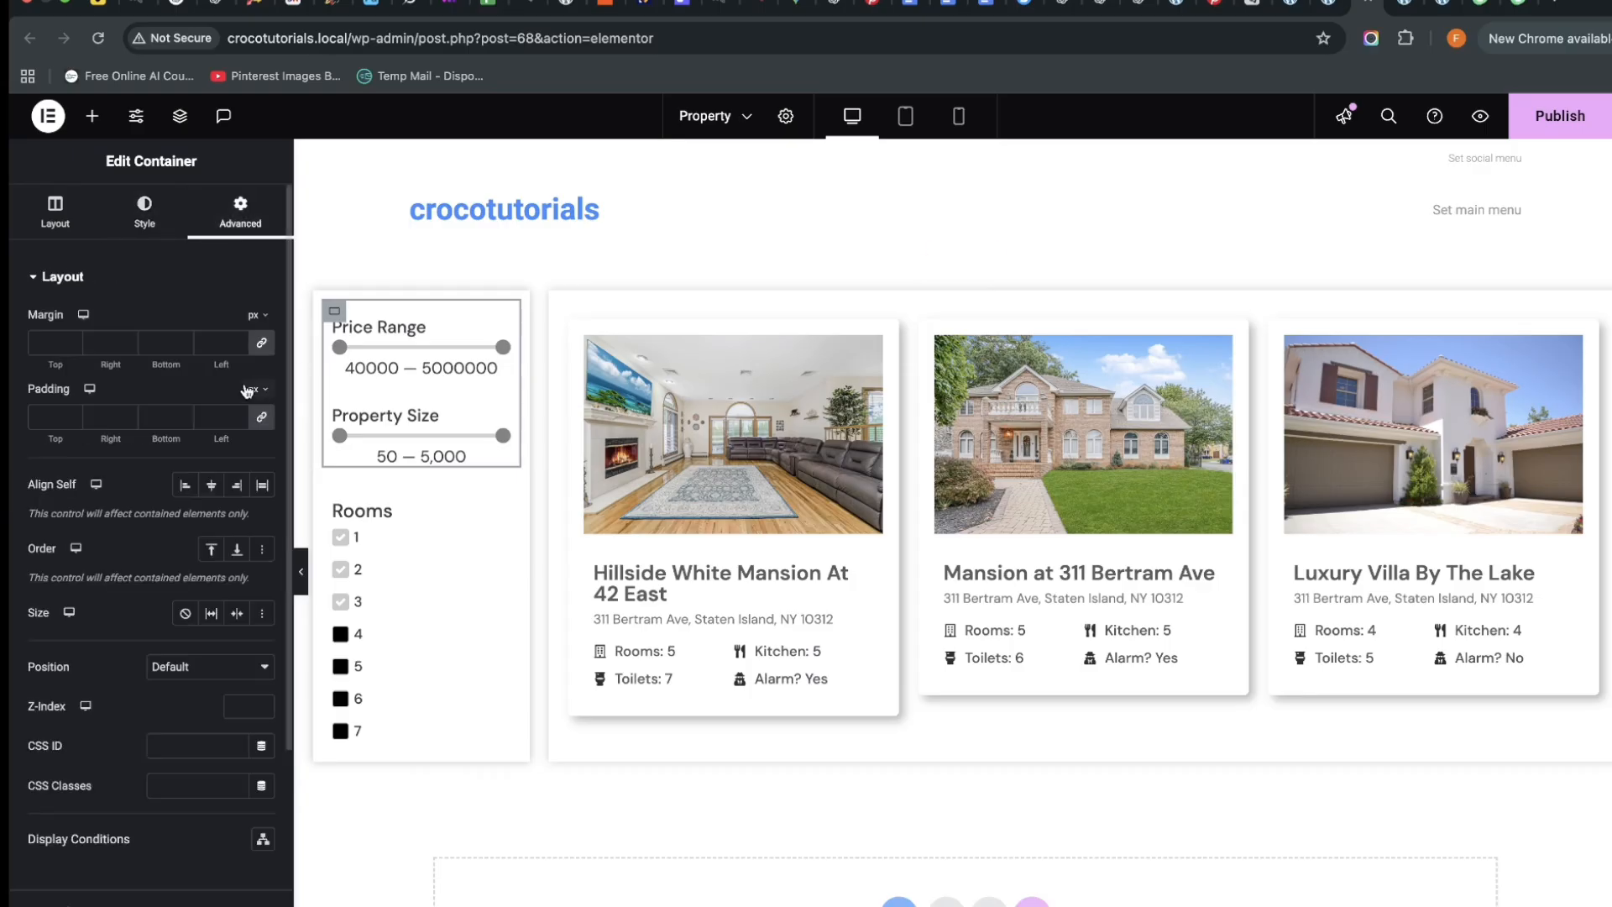
pyautogui.click(205, 420)
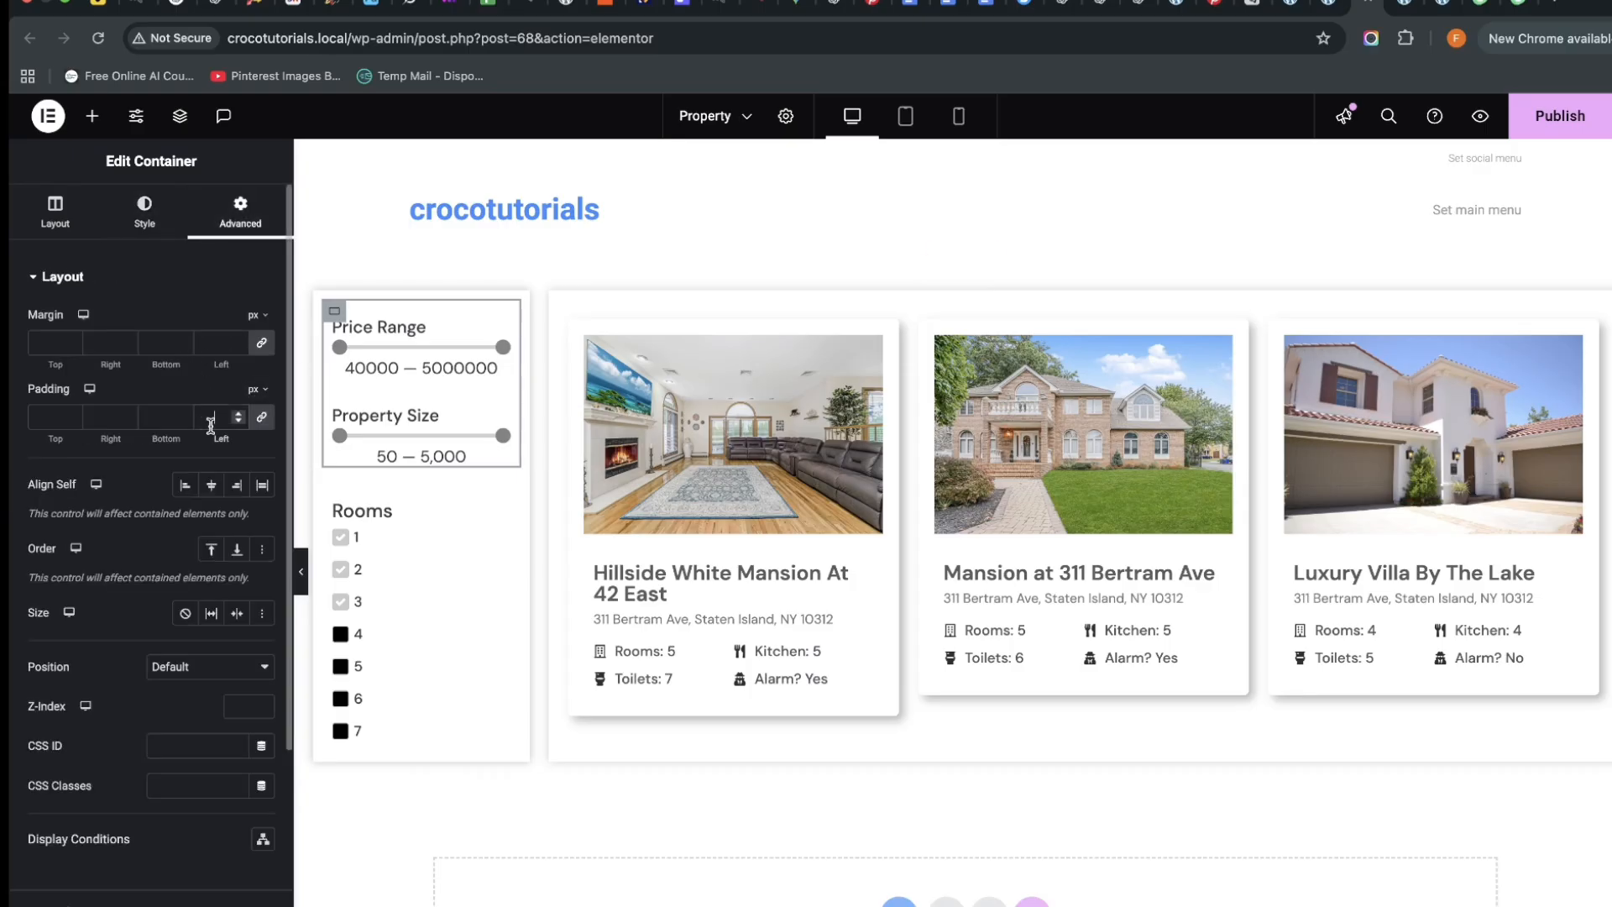
pyautogui.write('20')
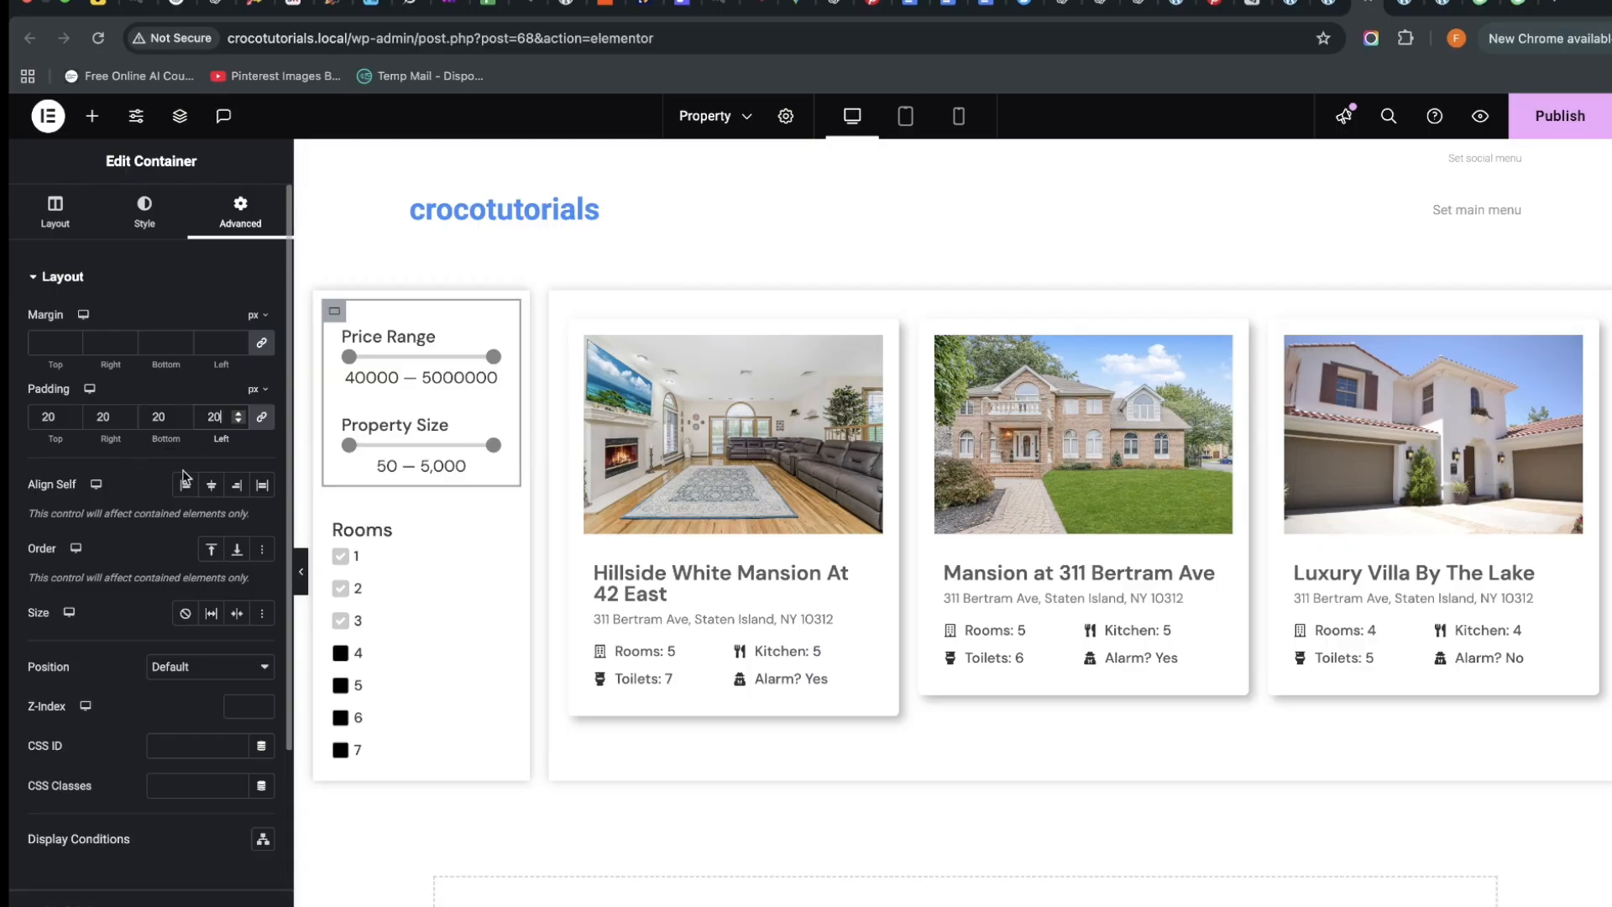
# Give the Price Range and Property Size container a classic background in light grey #F5F5F5
pyautogui.click(131, 229)
pyautogui.click(183, 364)
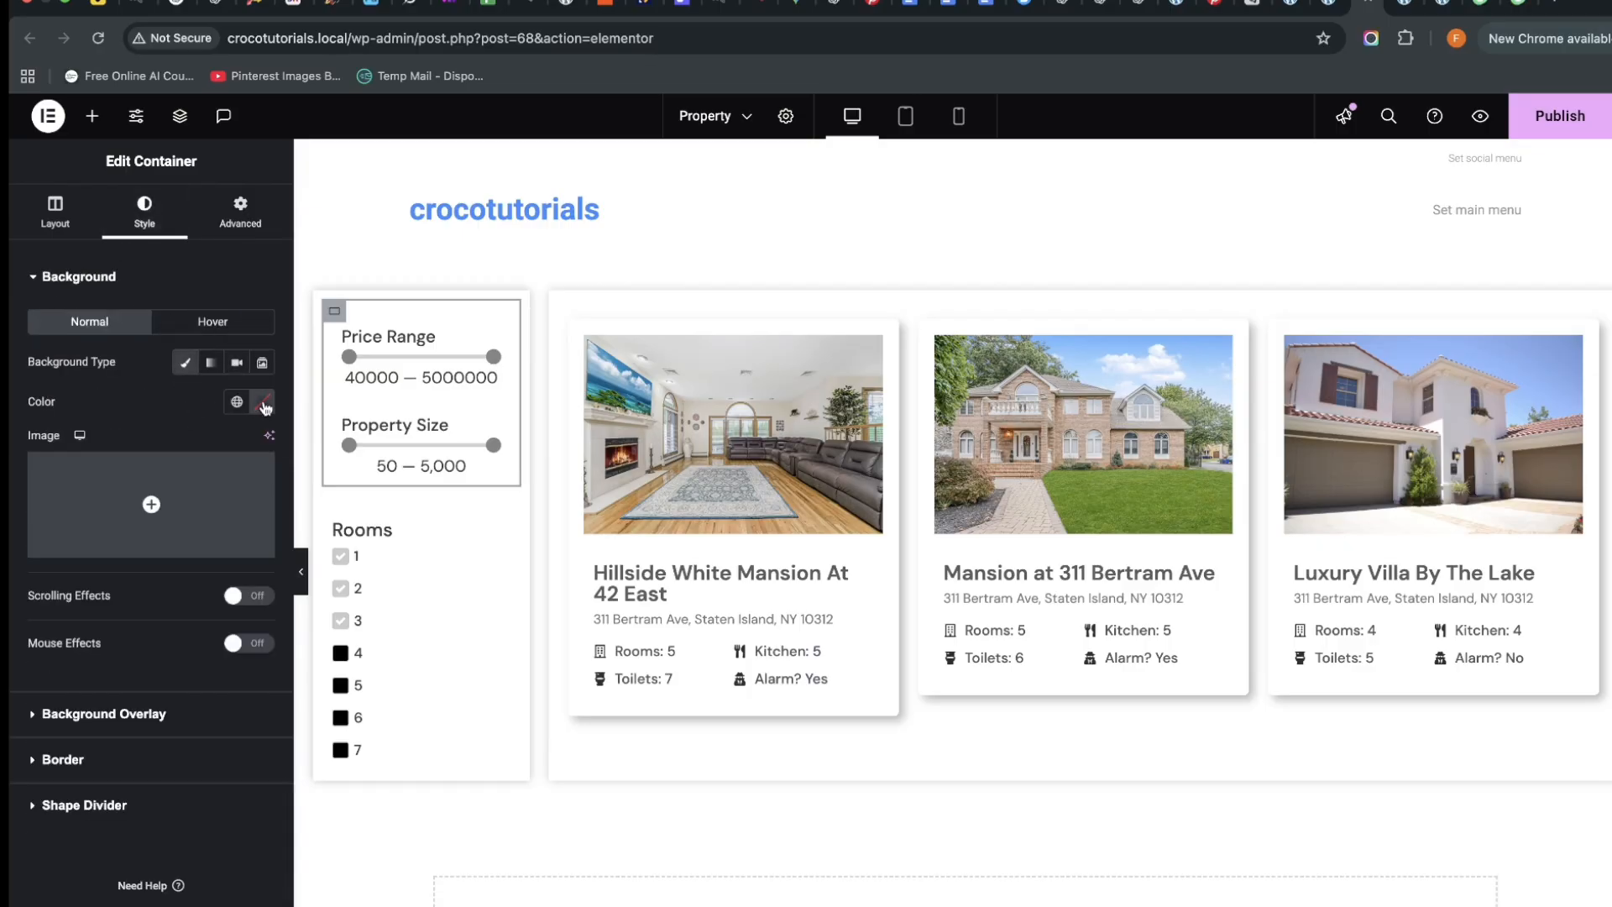
pyautogui.click(265, 402)
pyautogui.moveTo(161, 500); pyautogui.dragTo(152, 483)
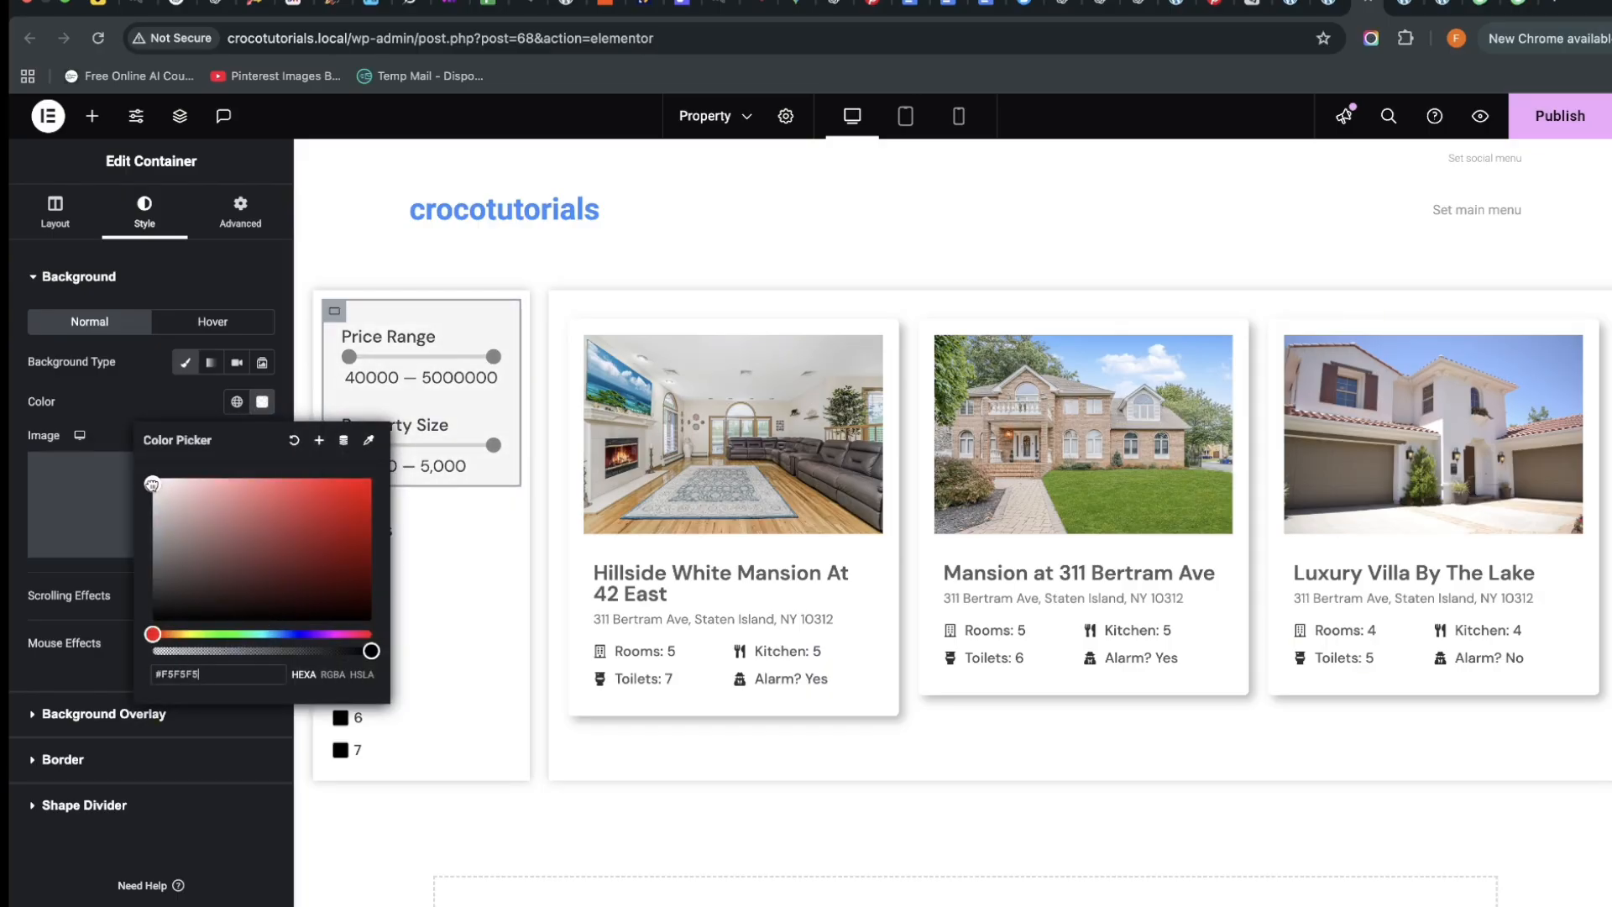
# Copy the background colour code #F5F5F5 from the Price Range and Property Size container
pyautogui.click(335, 518)
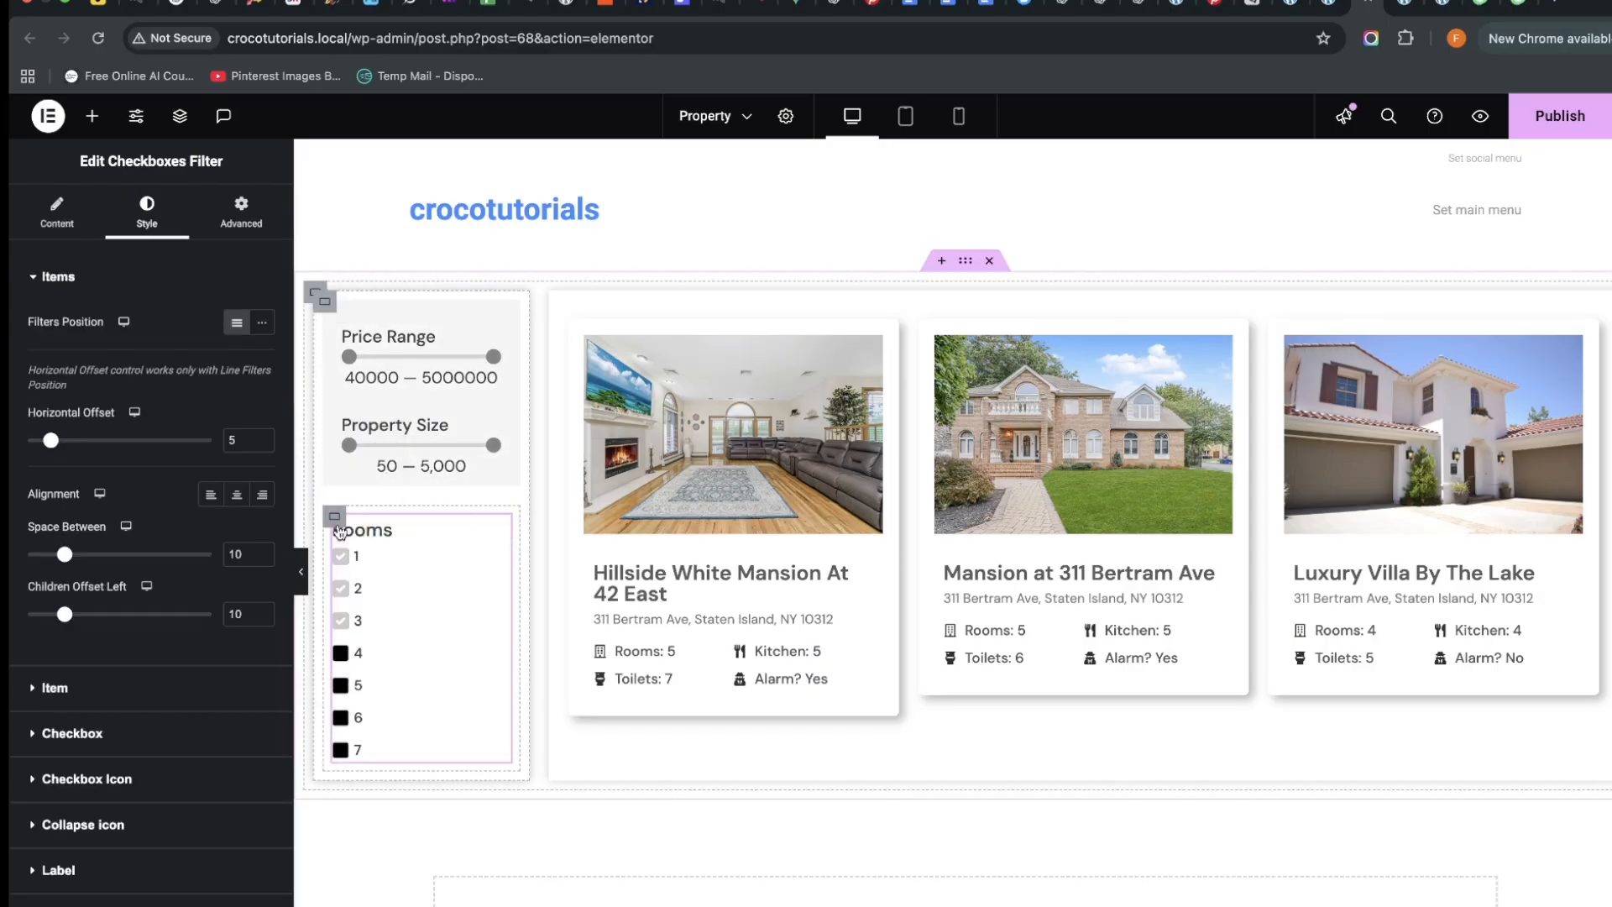
pyautogui.click(335, 518)
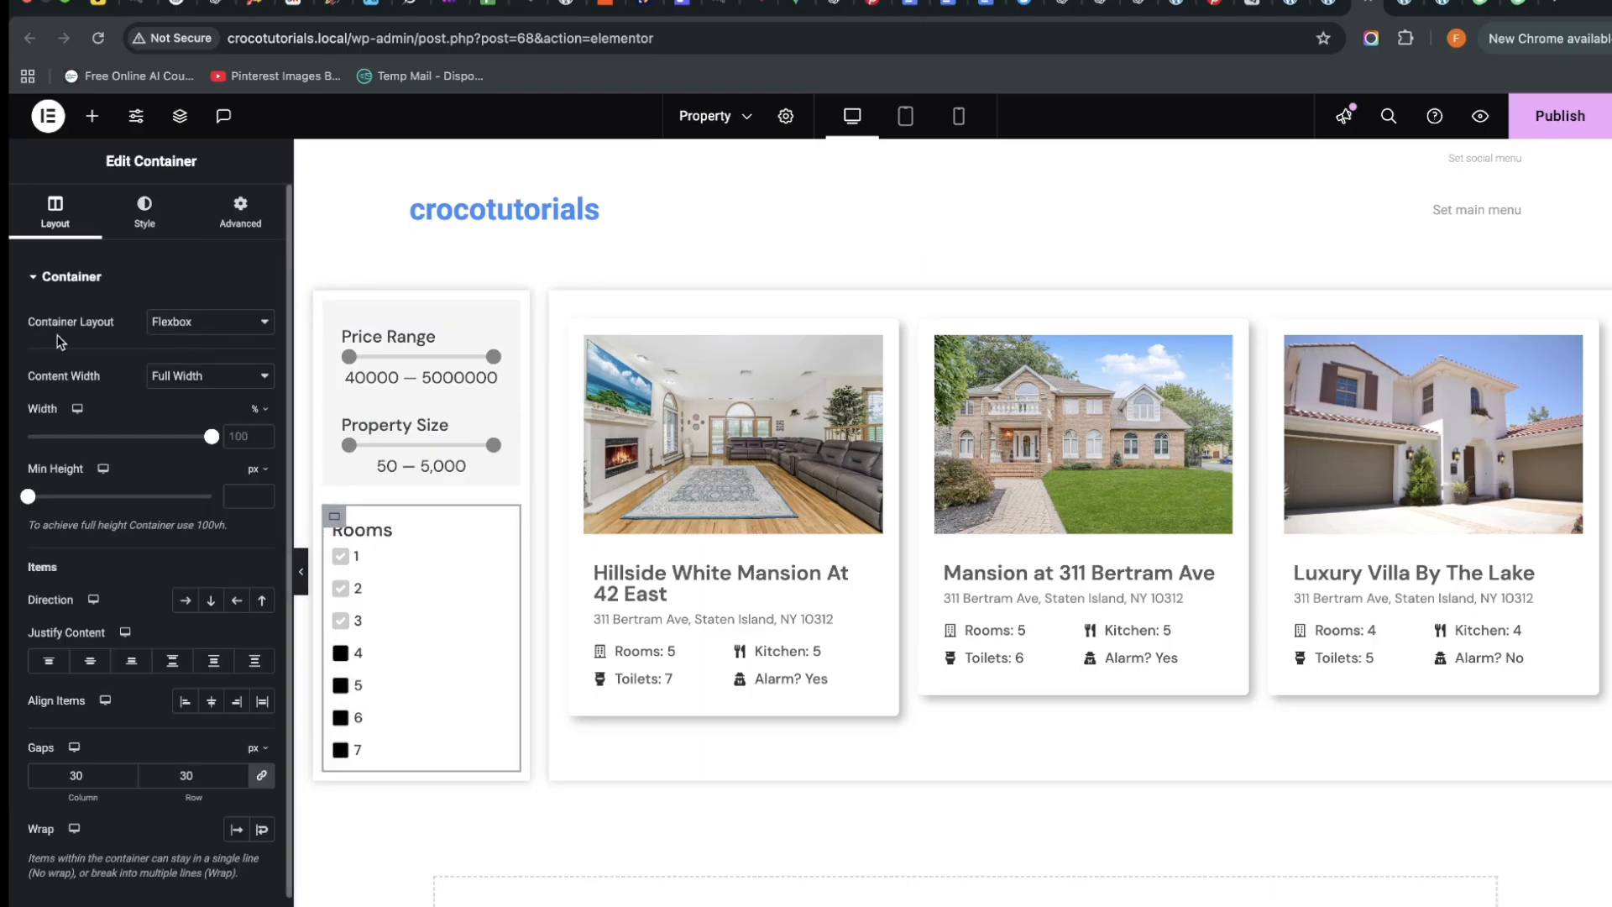
pyautogui.click(144, 210)
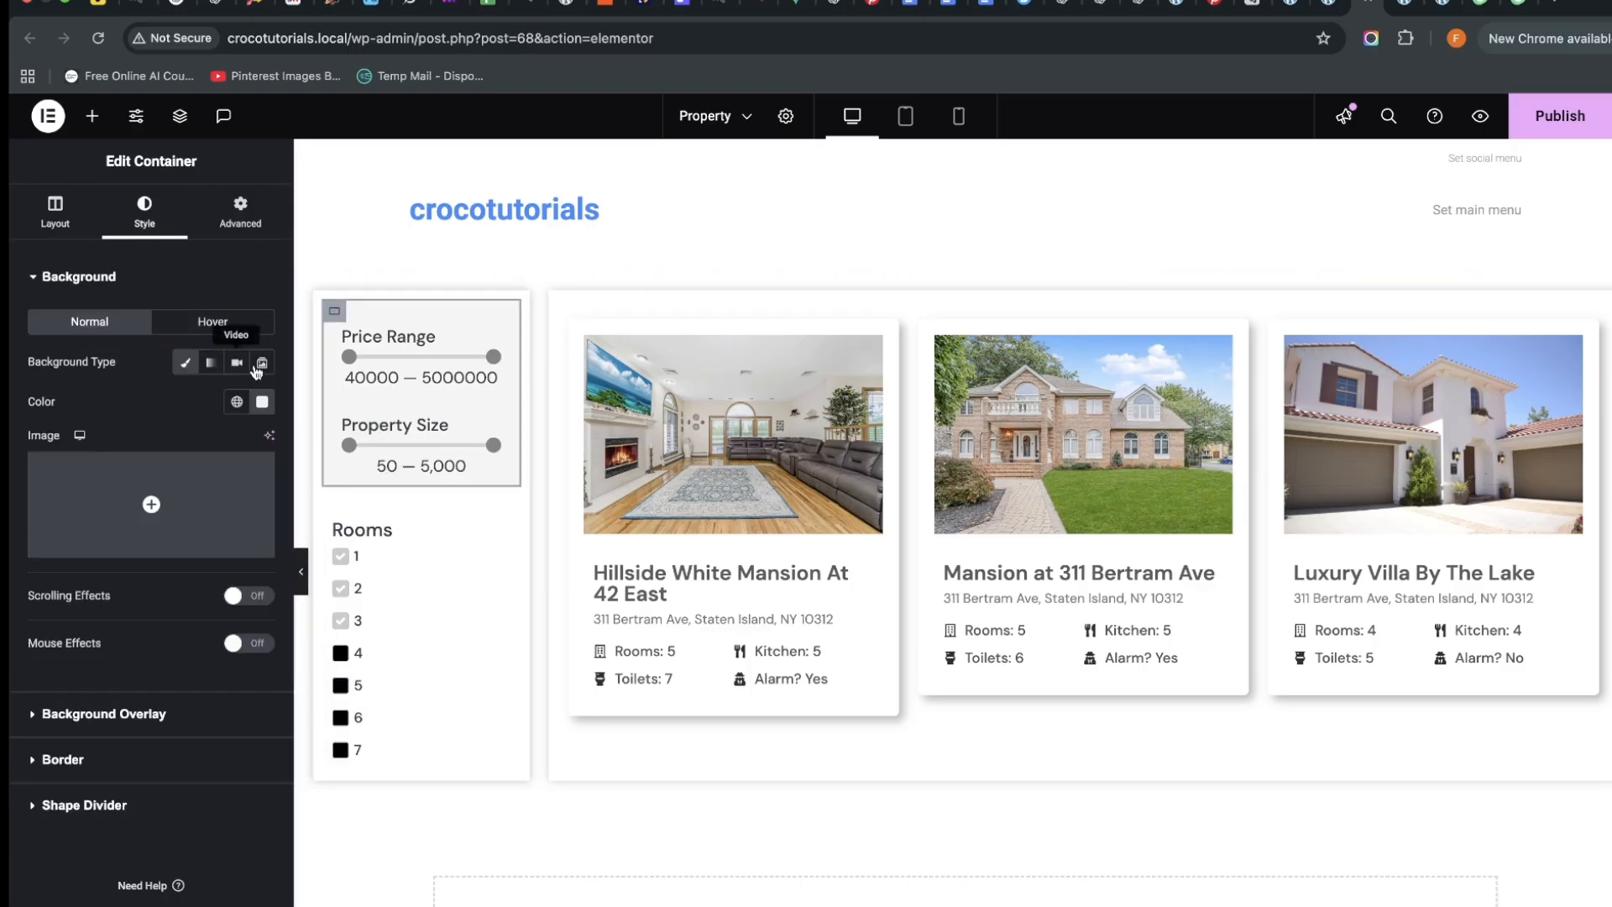
pyautogui.click(262, 401)
pyautogui.rightClick(193, 665)
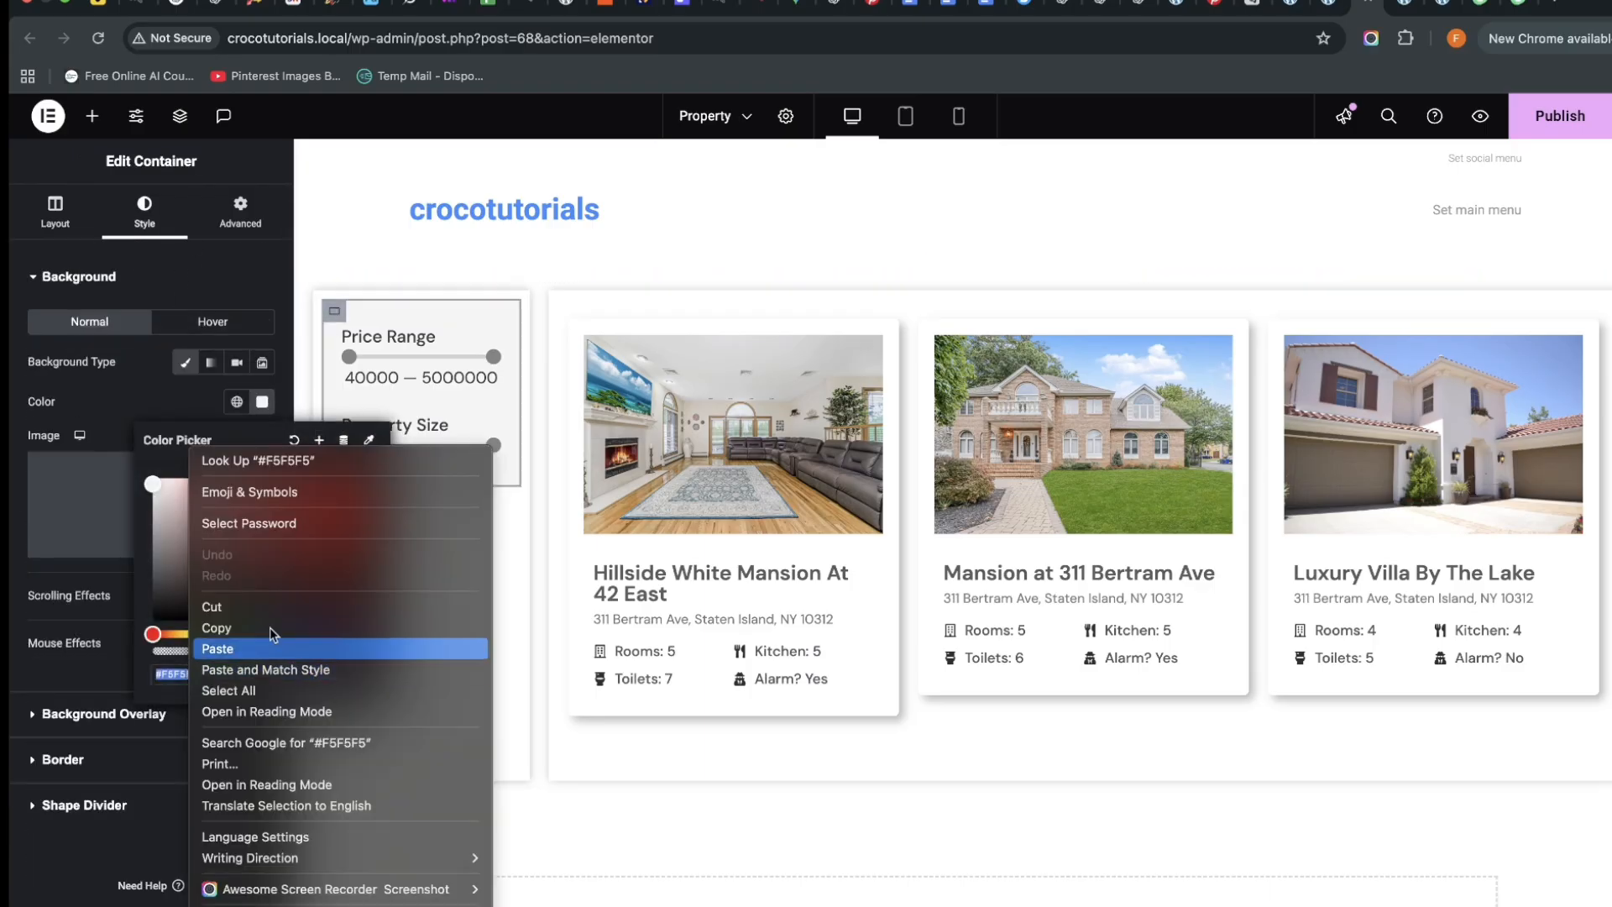
pyautogui.click(257, 625)
# Give the container around the Rooms filter a classic background using the copied colour #F5F5F5
pyautogui.click(474, 545)
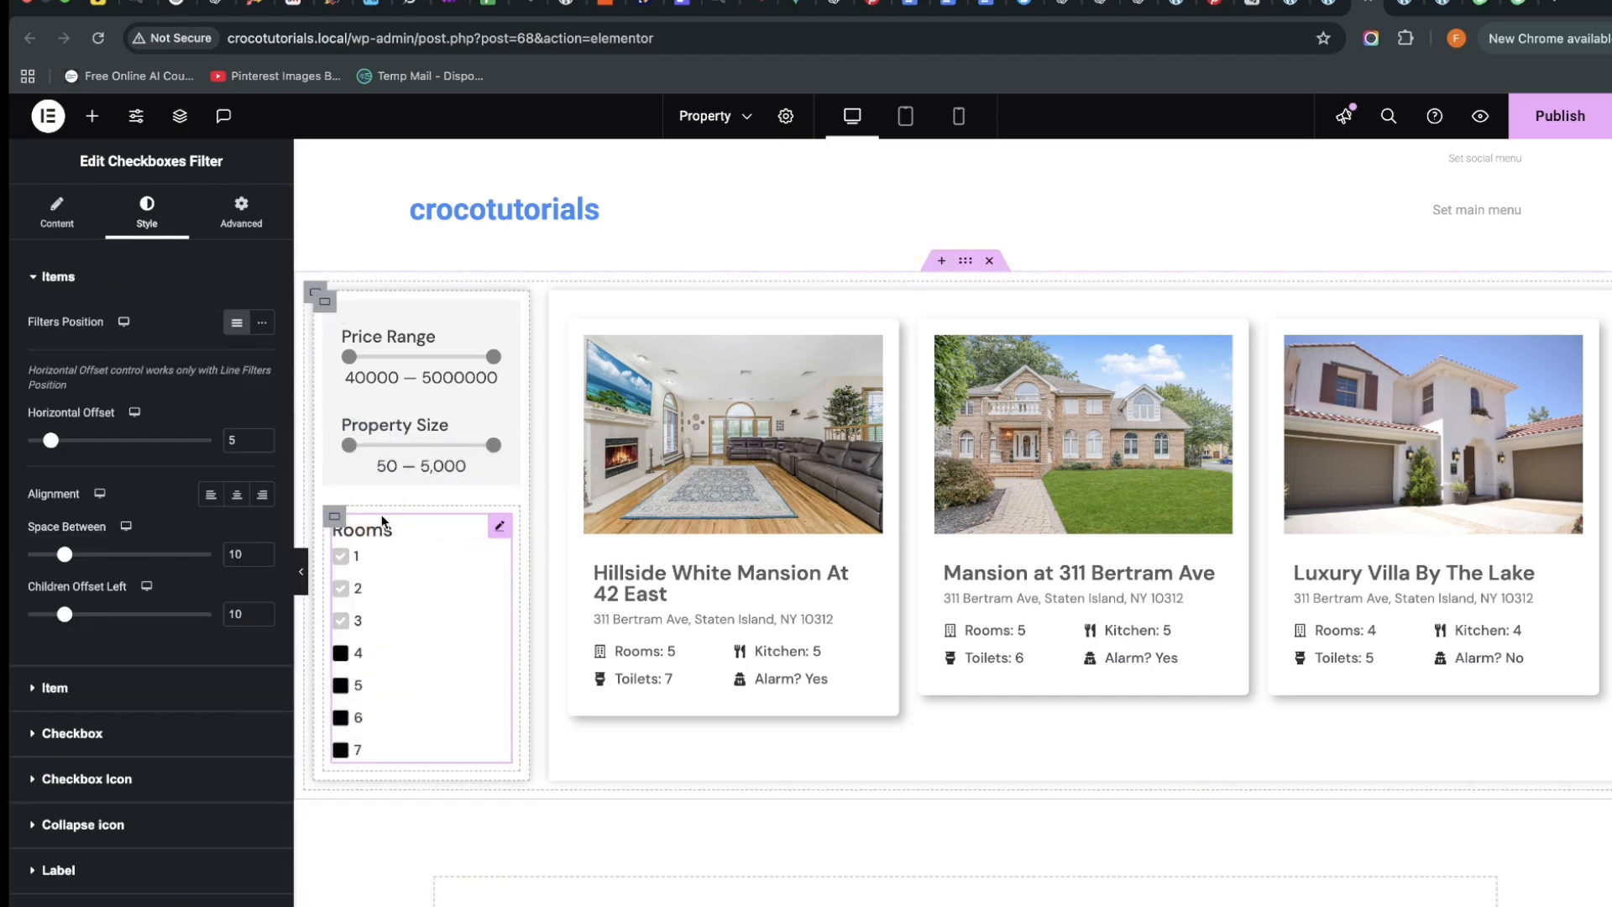
pyautogui.click(334, 516)
pyautogui.click(150, 218)
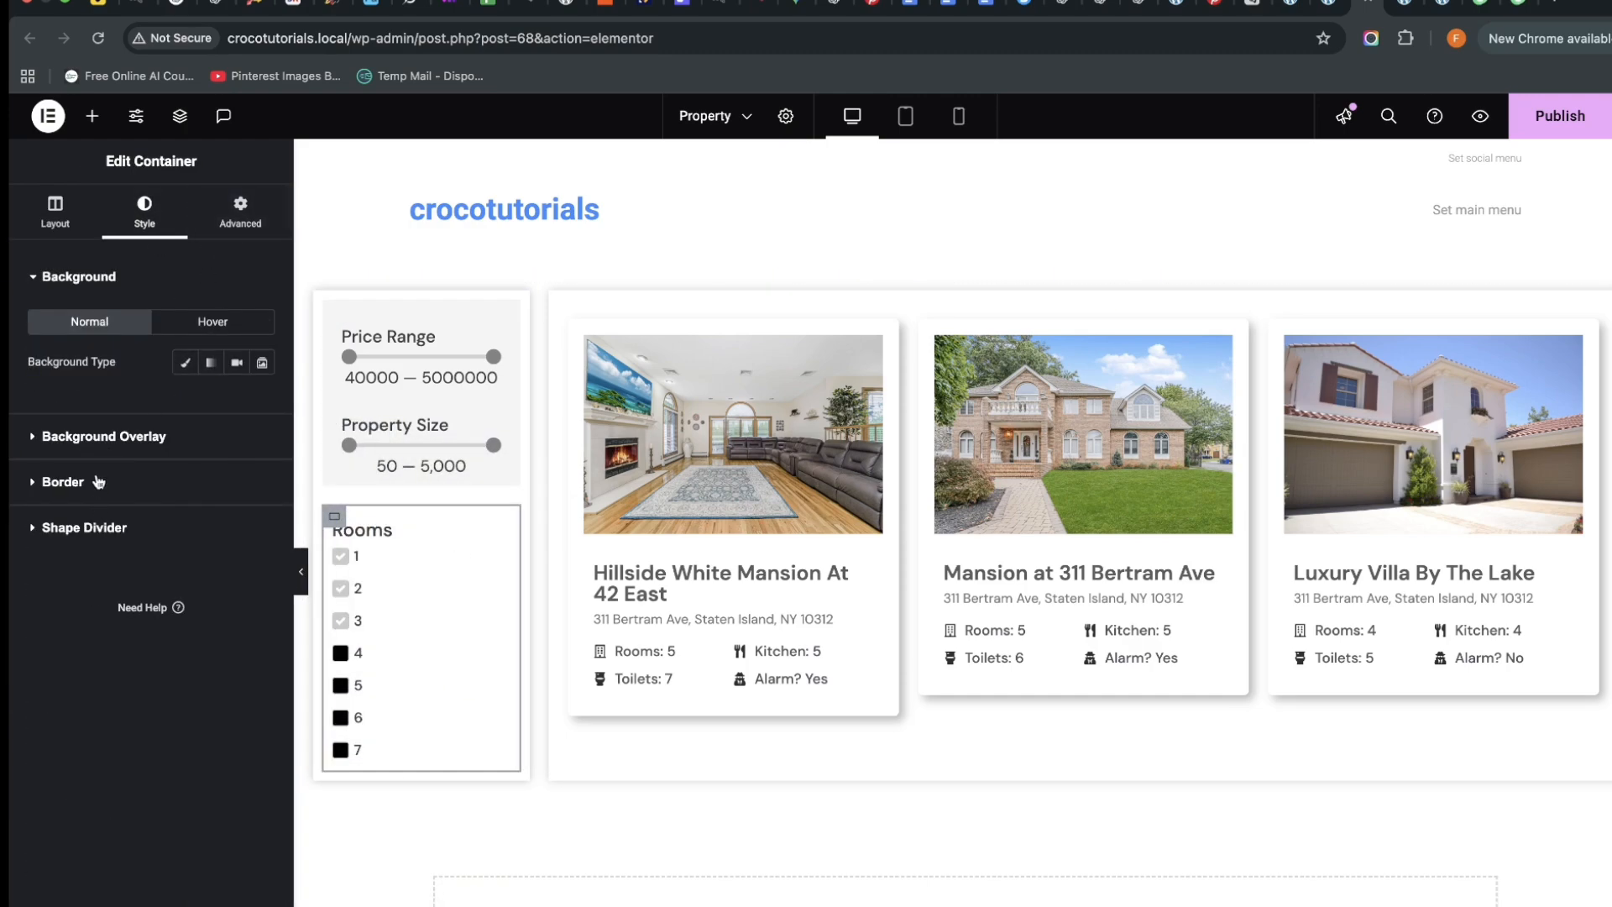
pyautogui.click(186, 361)
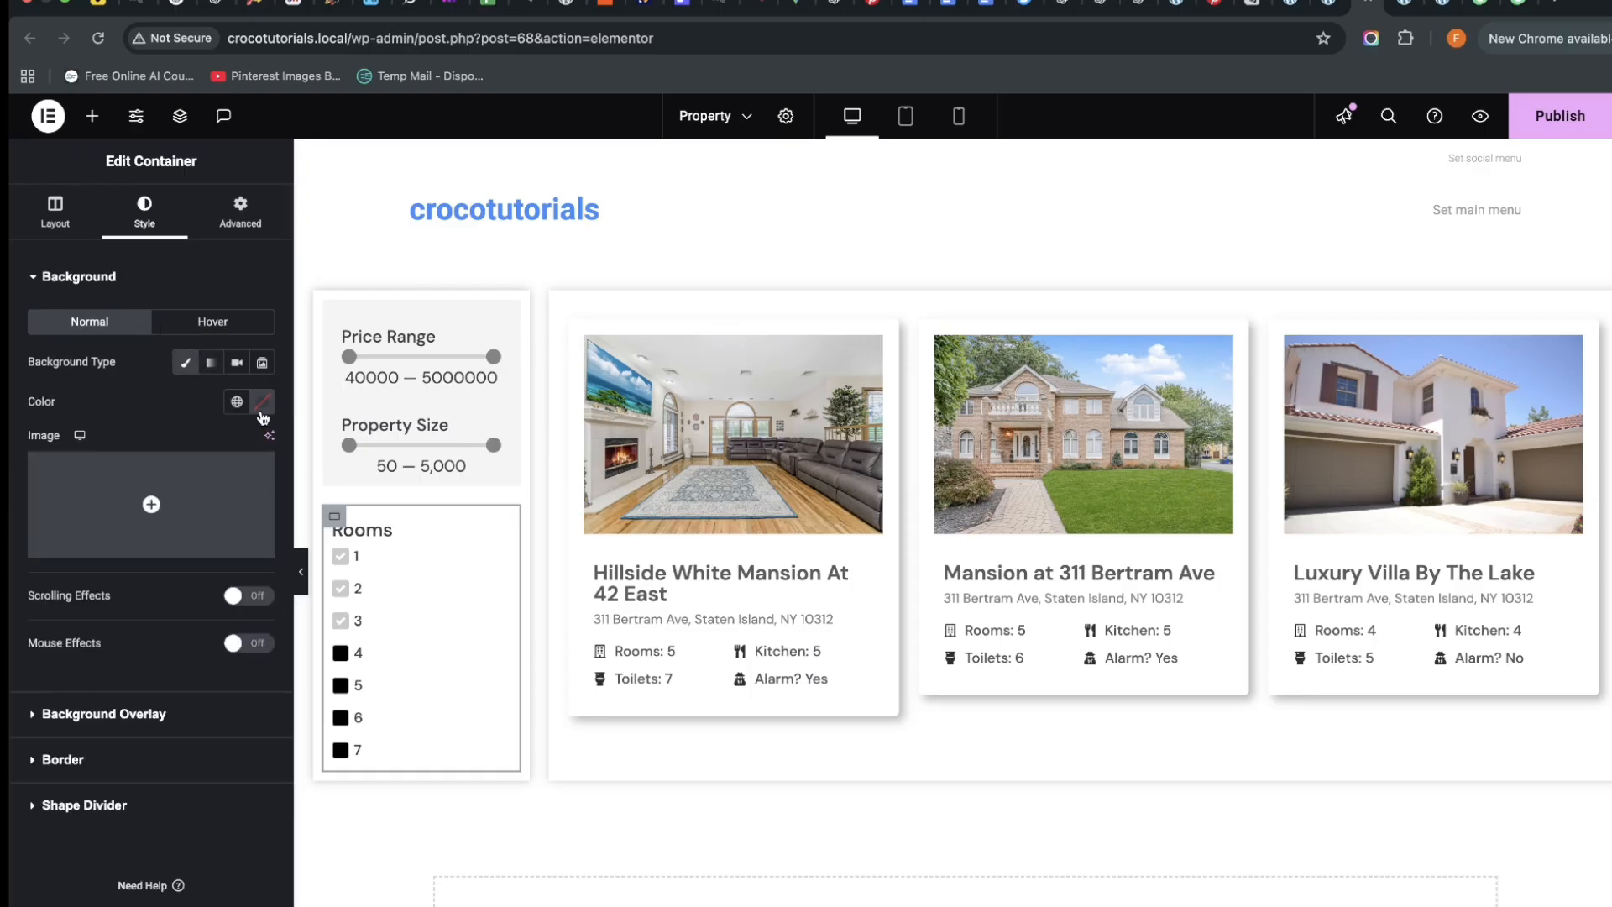
pyautogui.click(262, 406)
pyautogui.rightClick(185, 673)
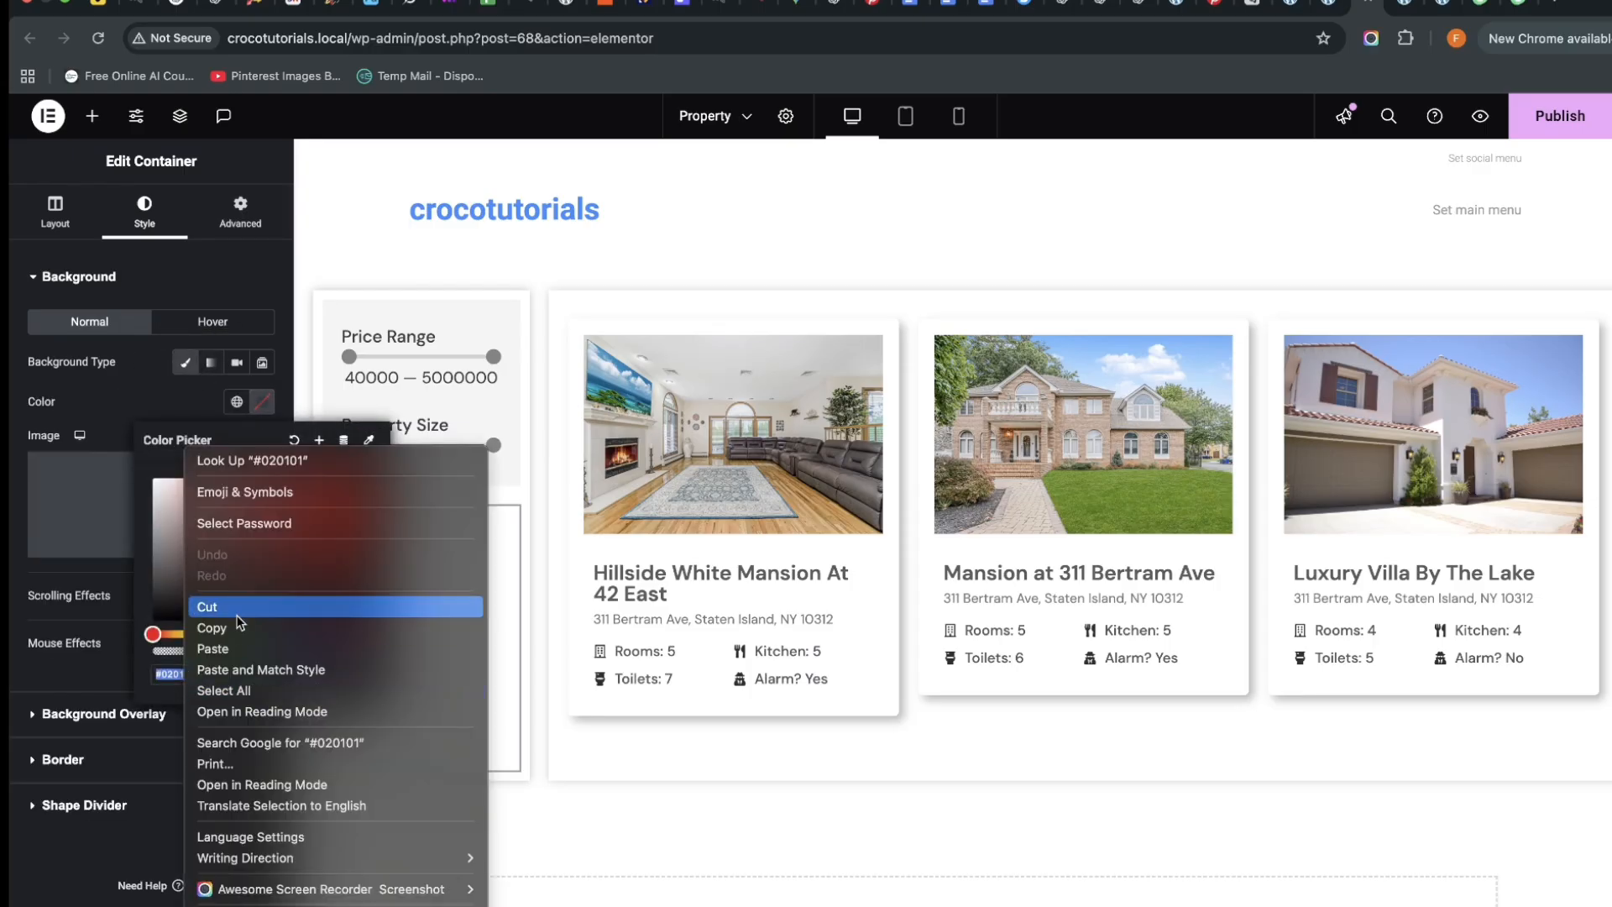
pyautogui.click(210, 648)
# Set 20 px padding on all sides of the Rooms container and publish the page
pyautogui.click(261, 234)
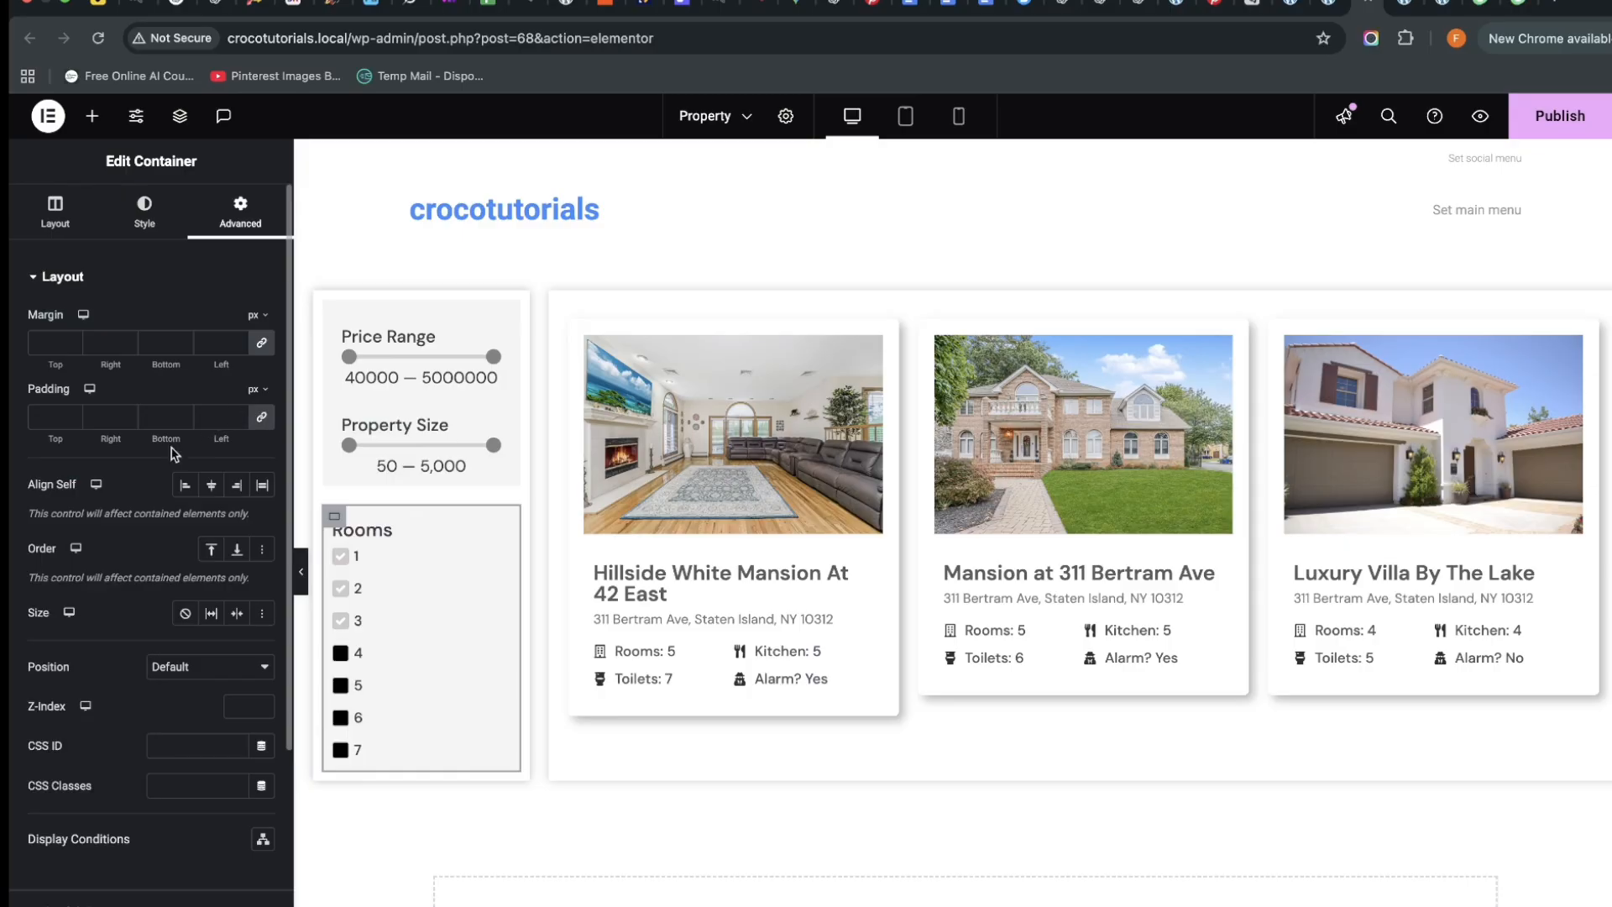
pyautogui.click(165, 416)
pyautogui.write('20')
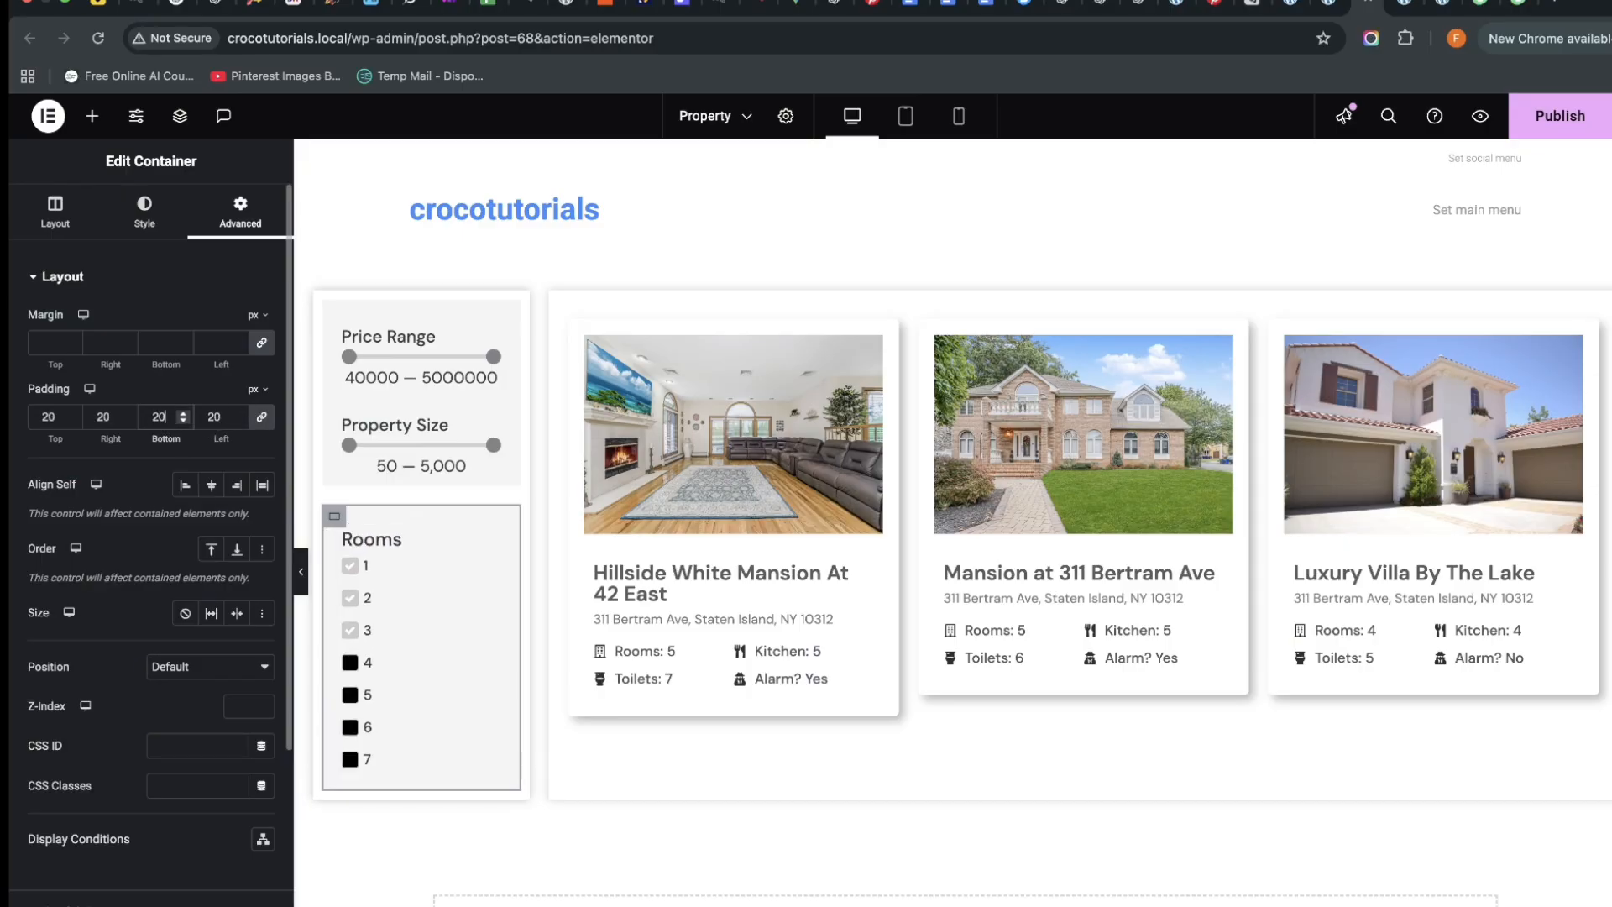
pyautogui.click(1560, 116)
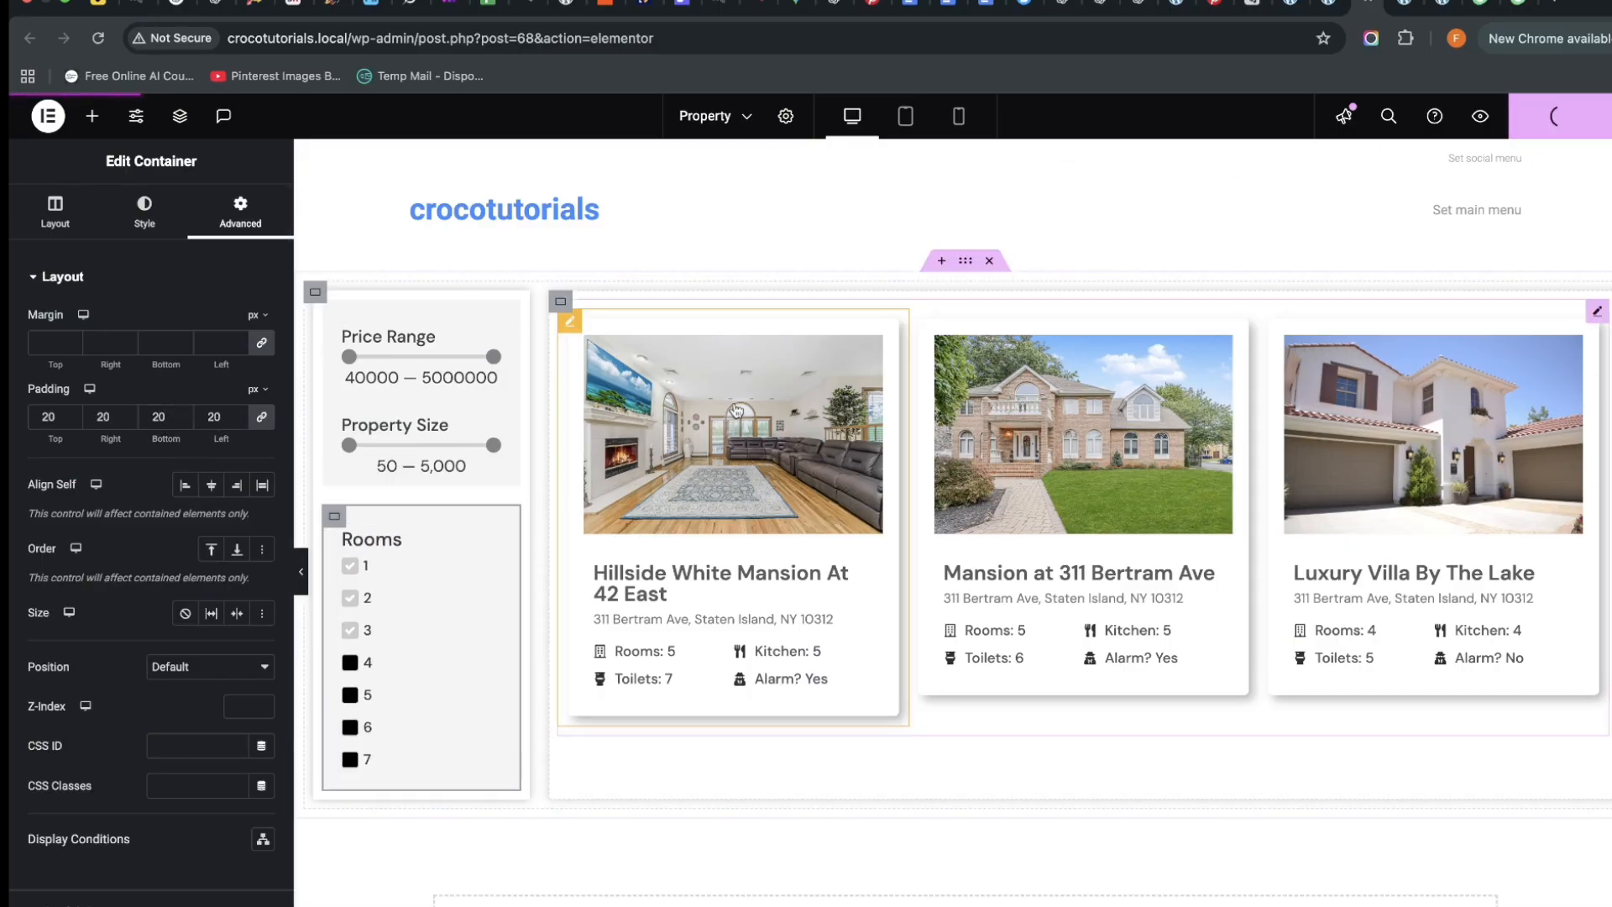
# On the property preview page, test minimums of 780000 for Price Range and 1,181 SqFt for Property Size, and restore both sliders to their full ranges
pyautogui.click(1403, 6)
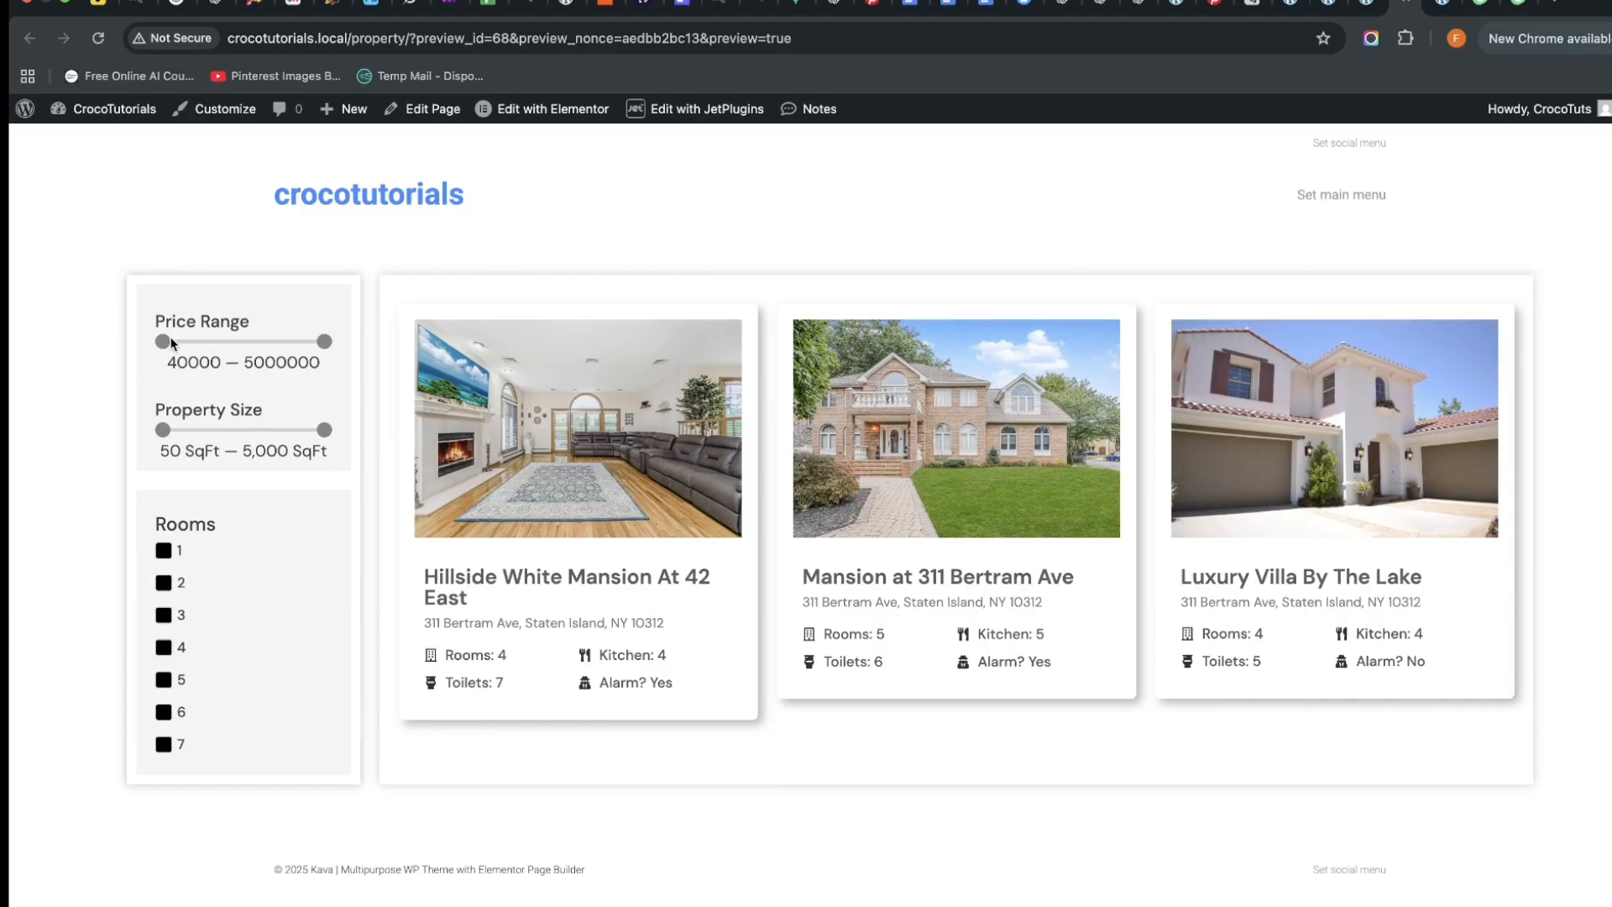
pyautogui.moveTo(170, 344); pyautogui.dragTo(187, 344)
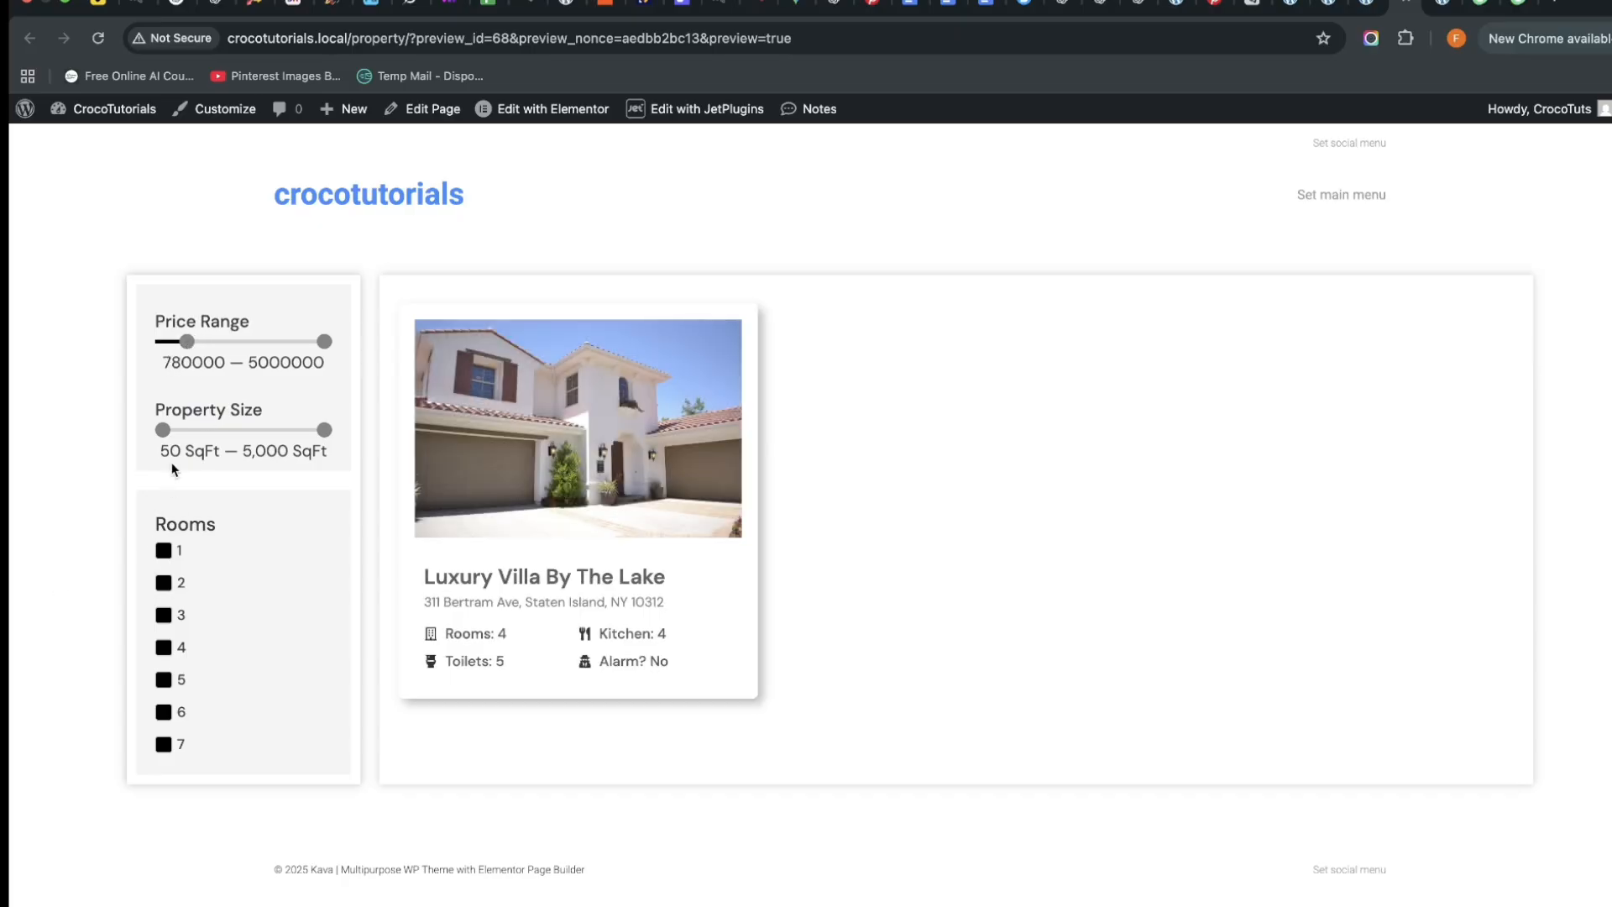
pyautogui.moveTo(164, 431); pyautogui.dragTo(185, 430)
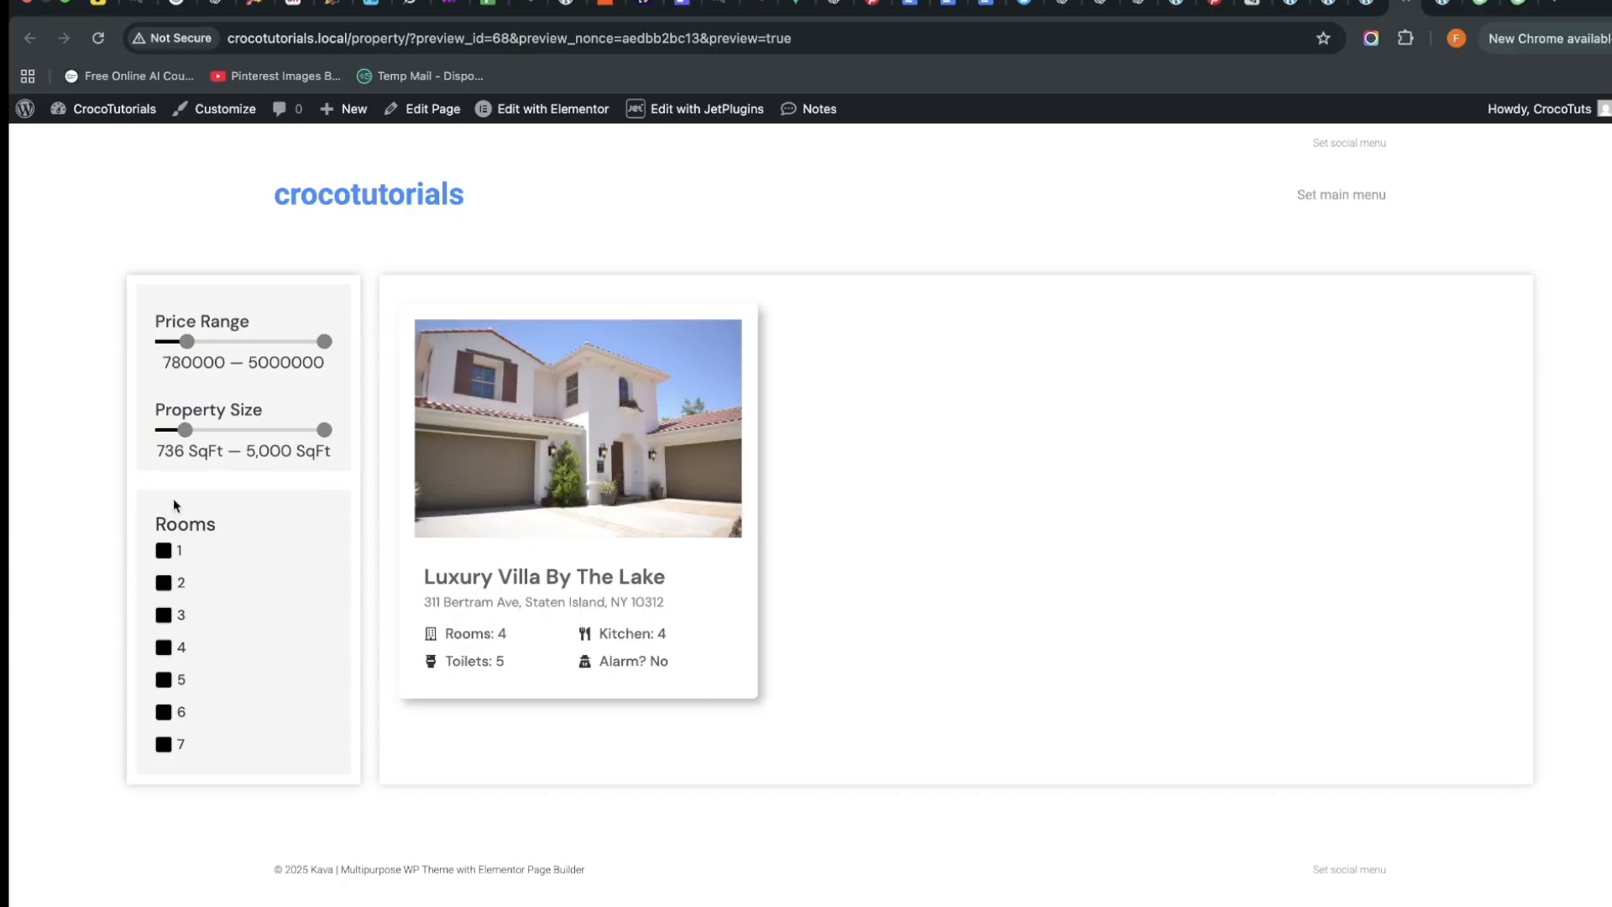
pyautogui.moveTo(185, 430); pyautogui.dragTo(200, 430)
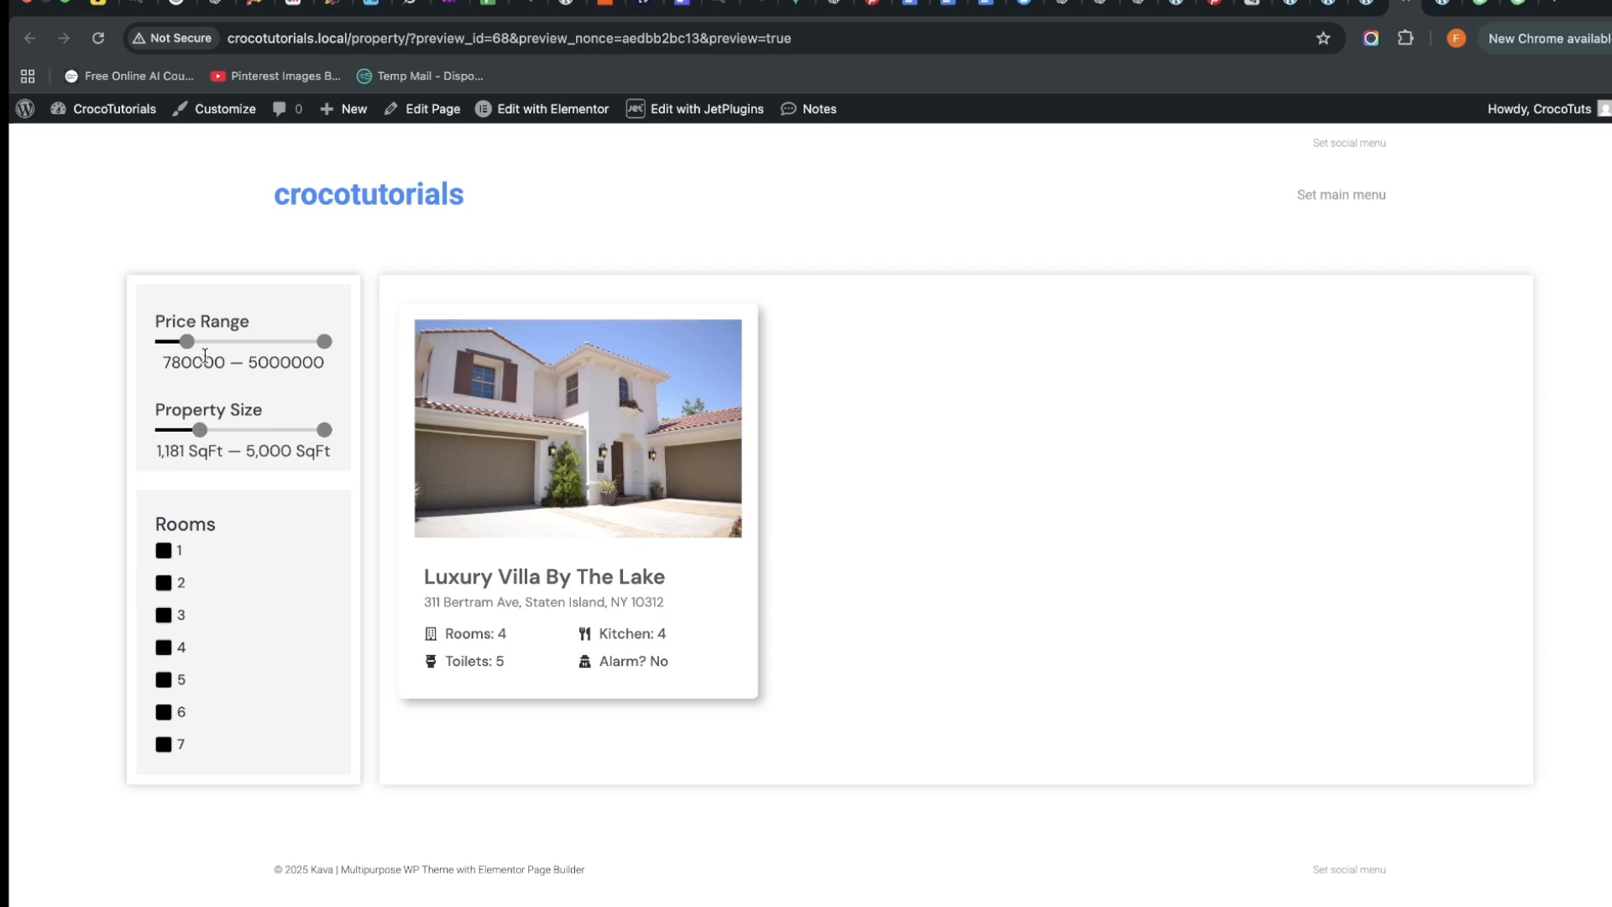
pyautogui.moveTo(187, 342); pyautogui.dragTo(163, 342)
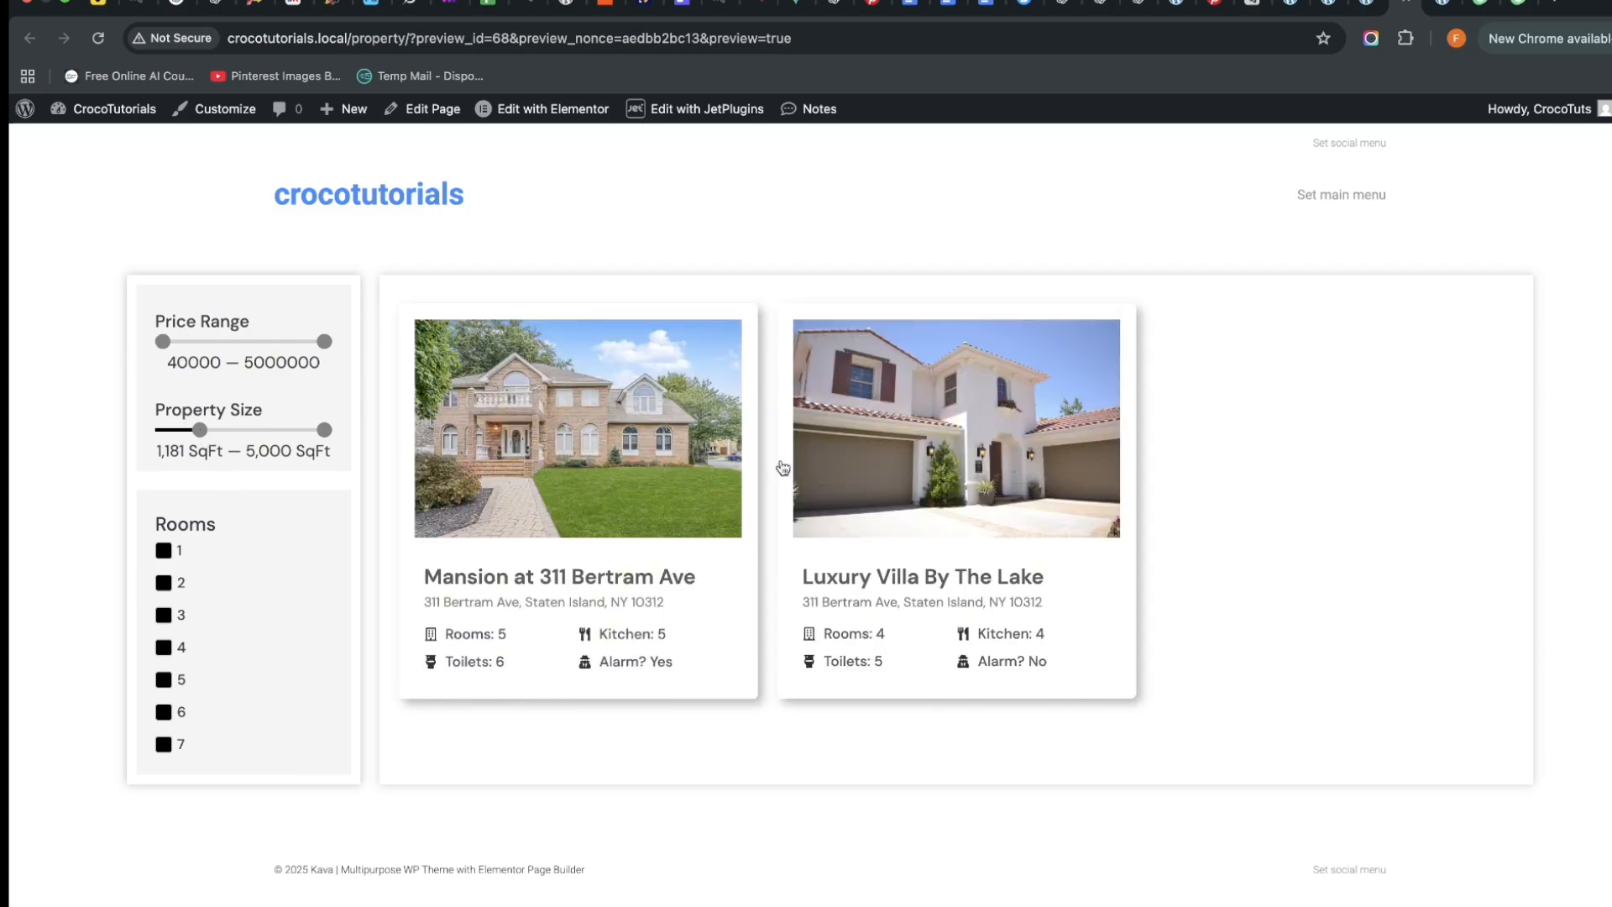
pyautogui.moveTo(203, 430); pyautogui.dragTo(99, 441)
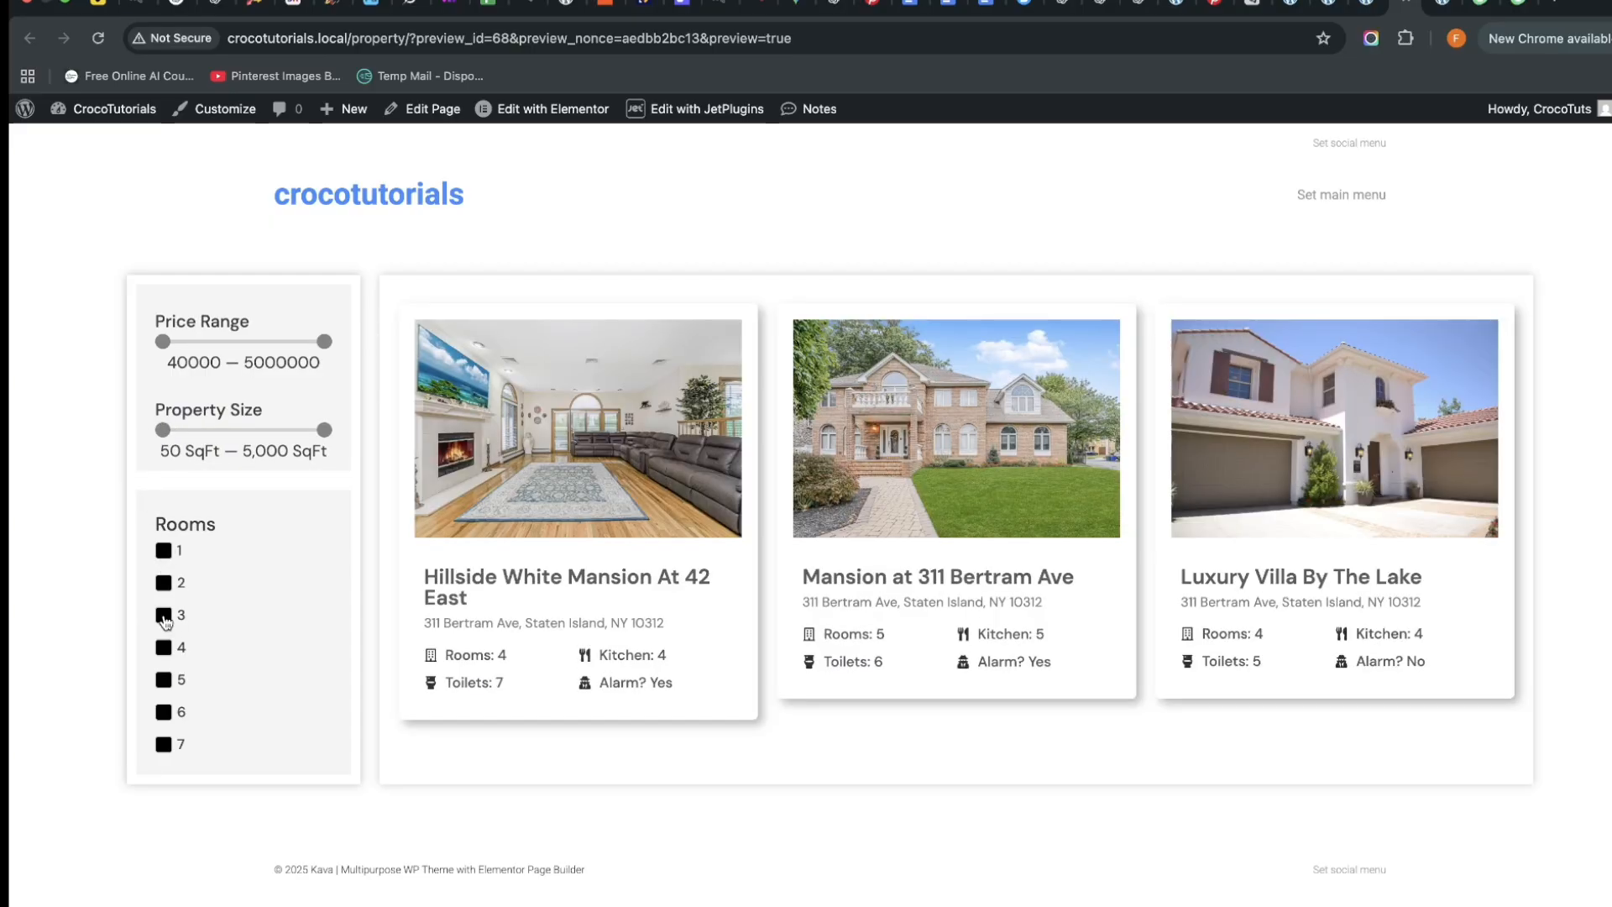
# Filter the property listing preview by 4 rooms, and review the custom fields on the Hillside White Mansion edit page
pyautogui.click(165, 647)
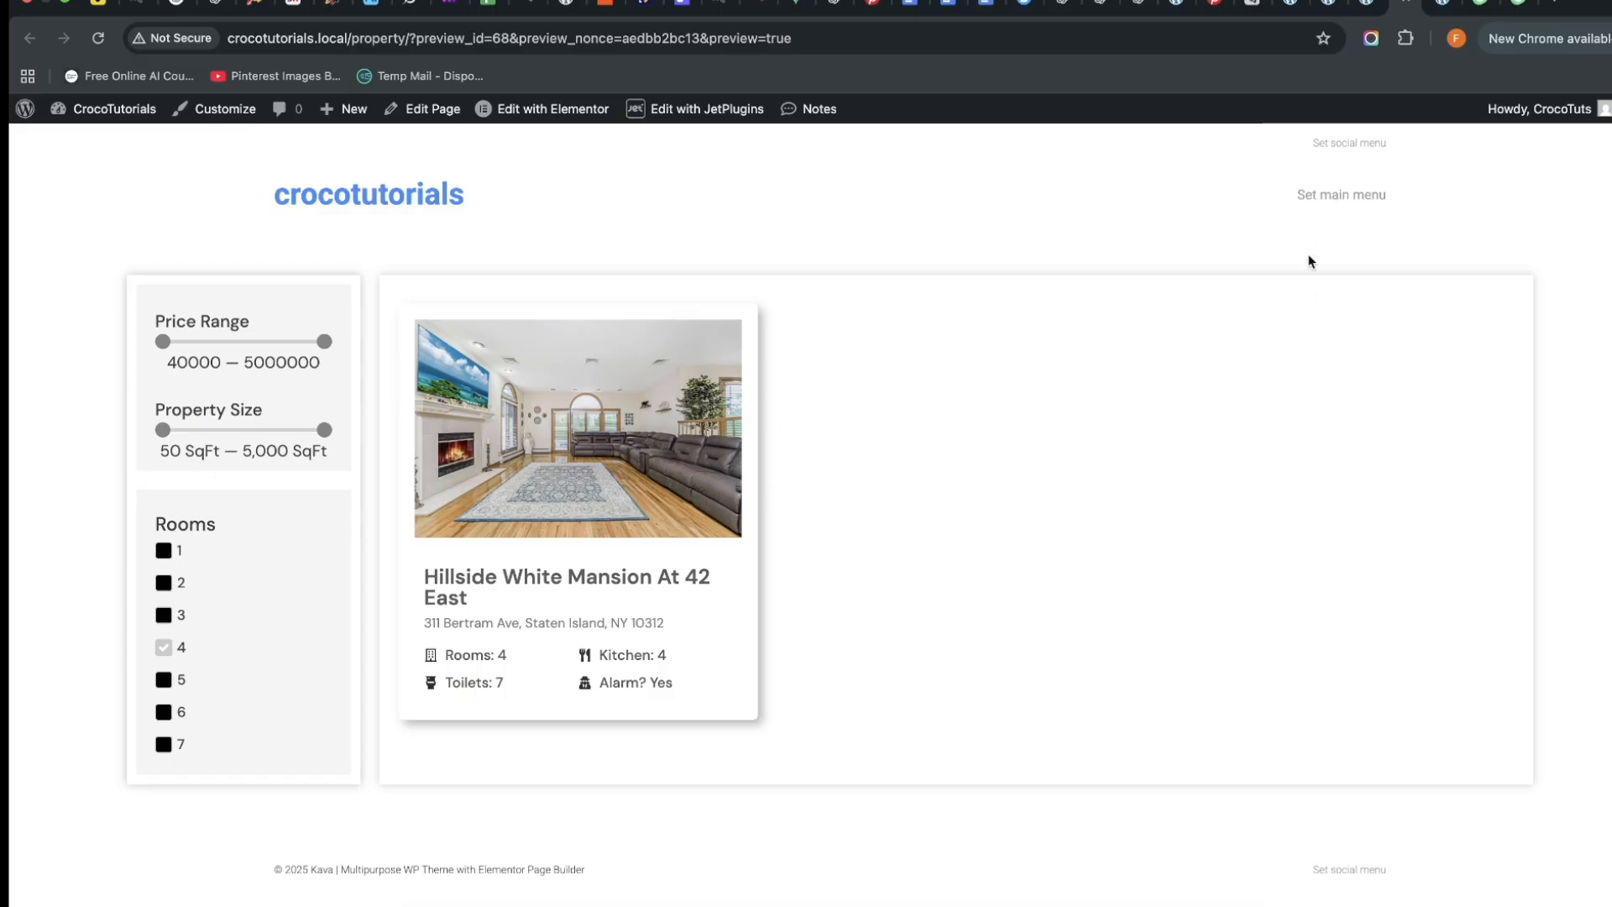
pyautogui.click(1289, 7)
pyautogui.scroll(-10, 504, 632)
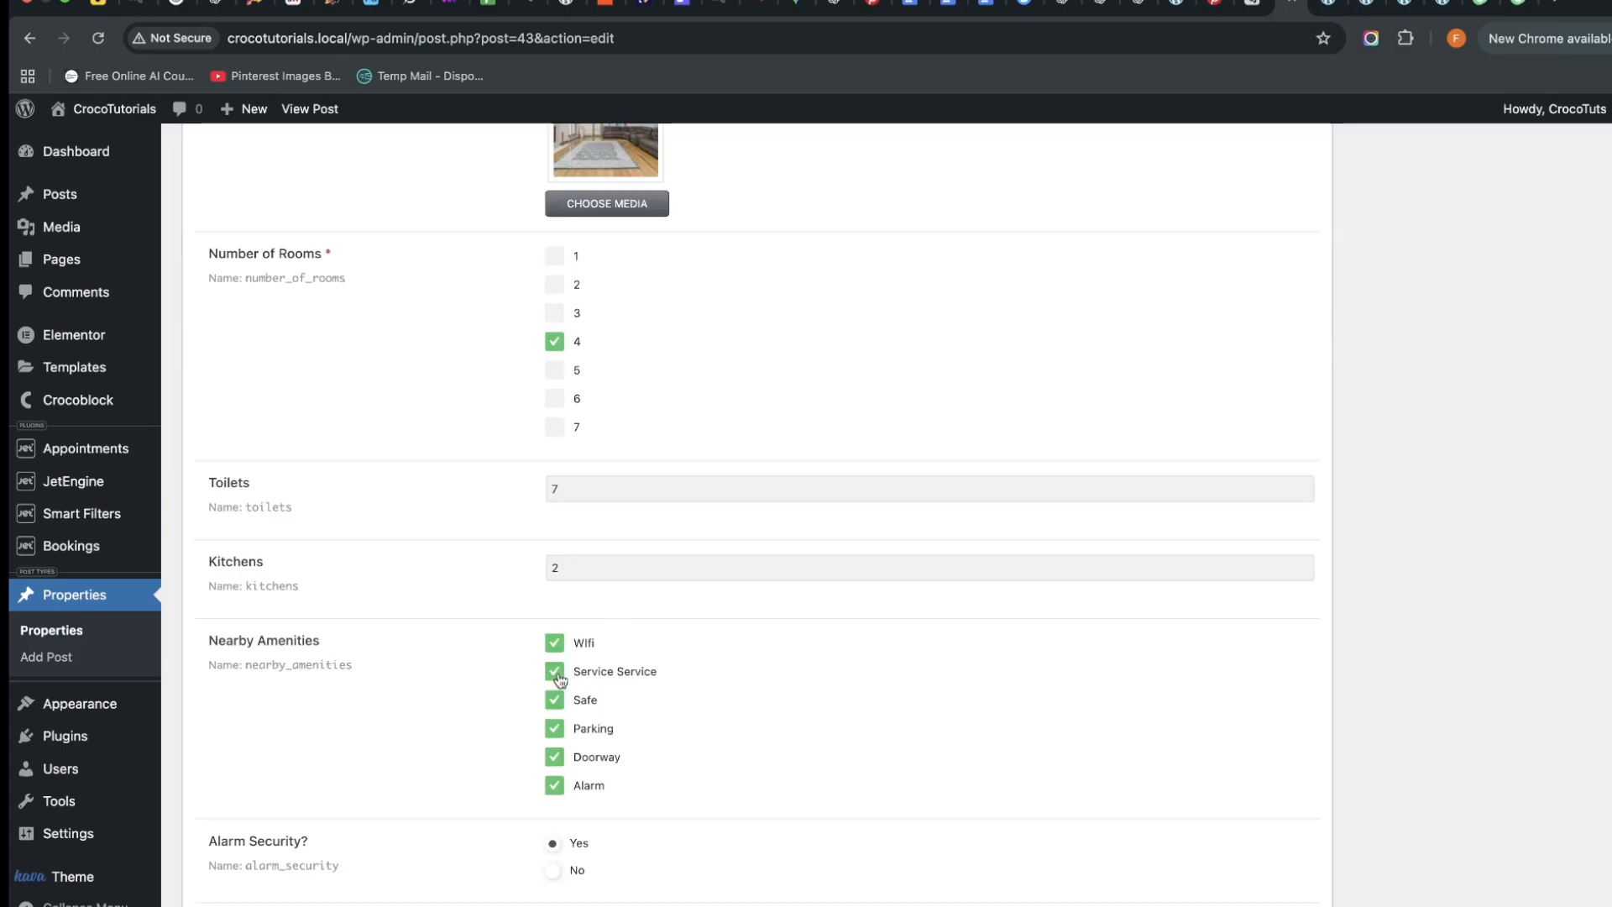
pyautogui.scroll(-2, 504, 632)
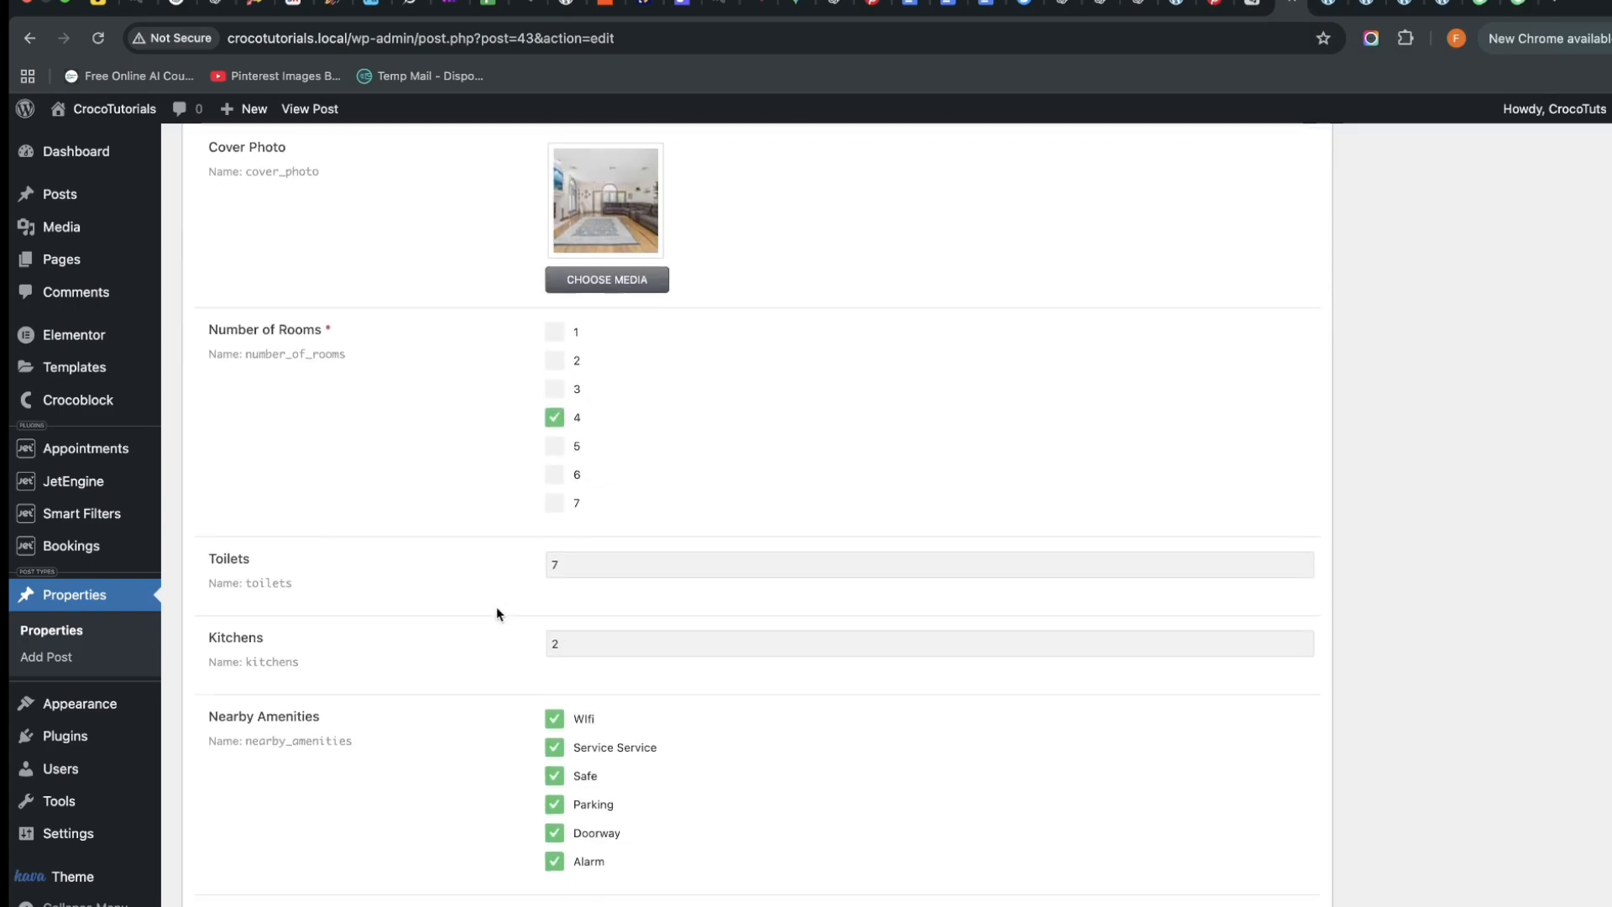
pyautogui.click(563, 566)
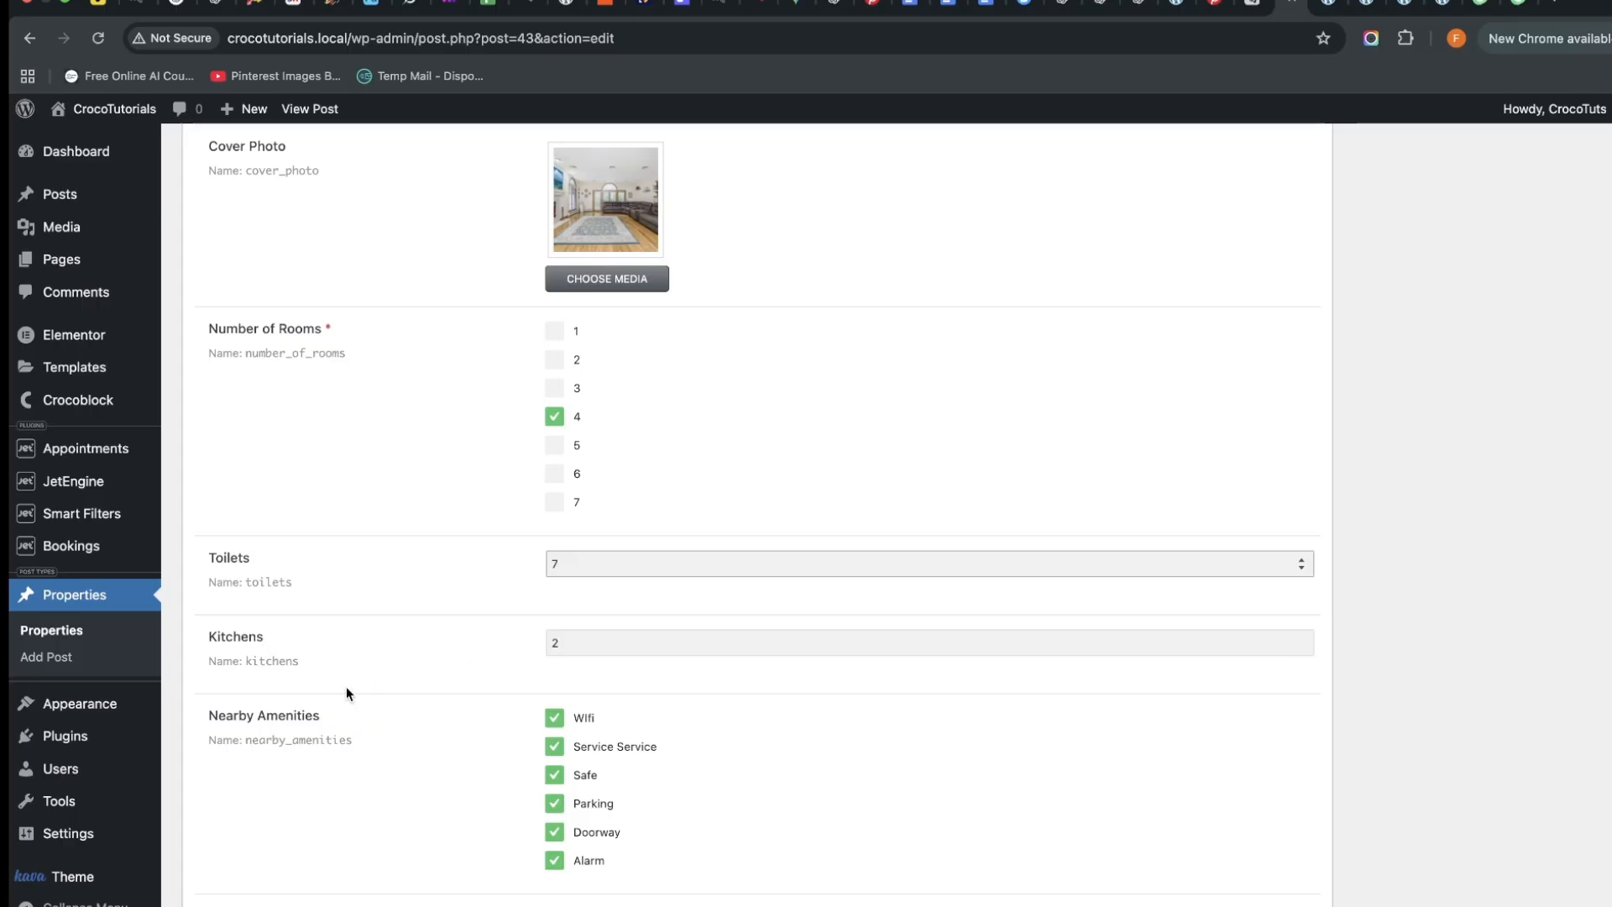
pyautogui.scroll(-3, 346, 690)
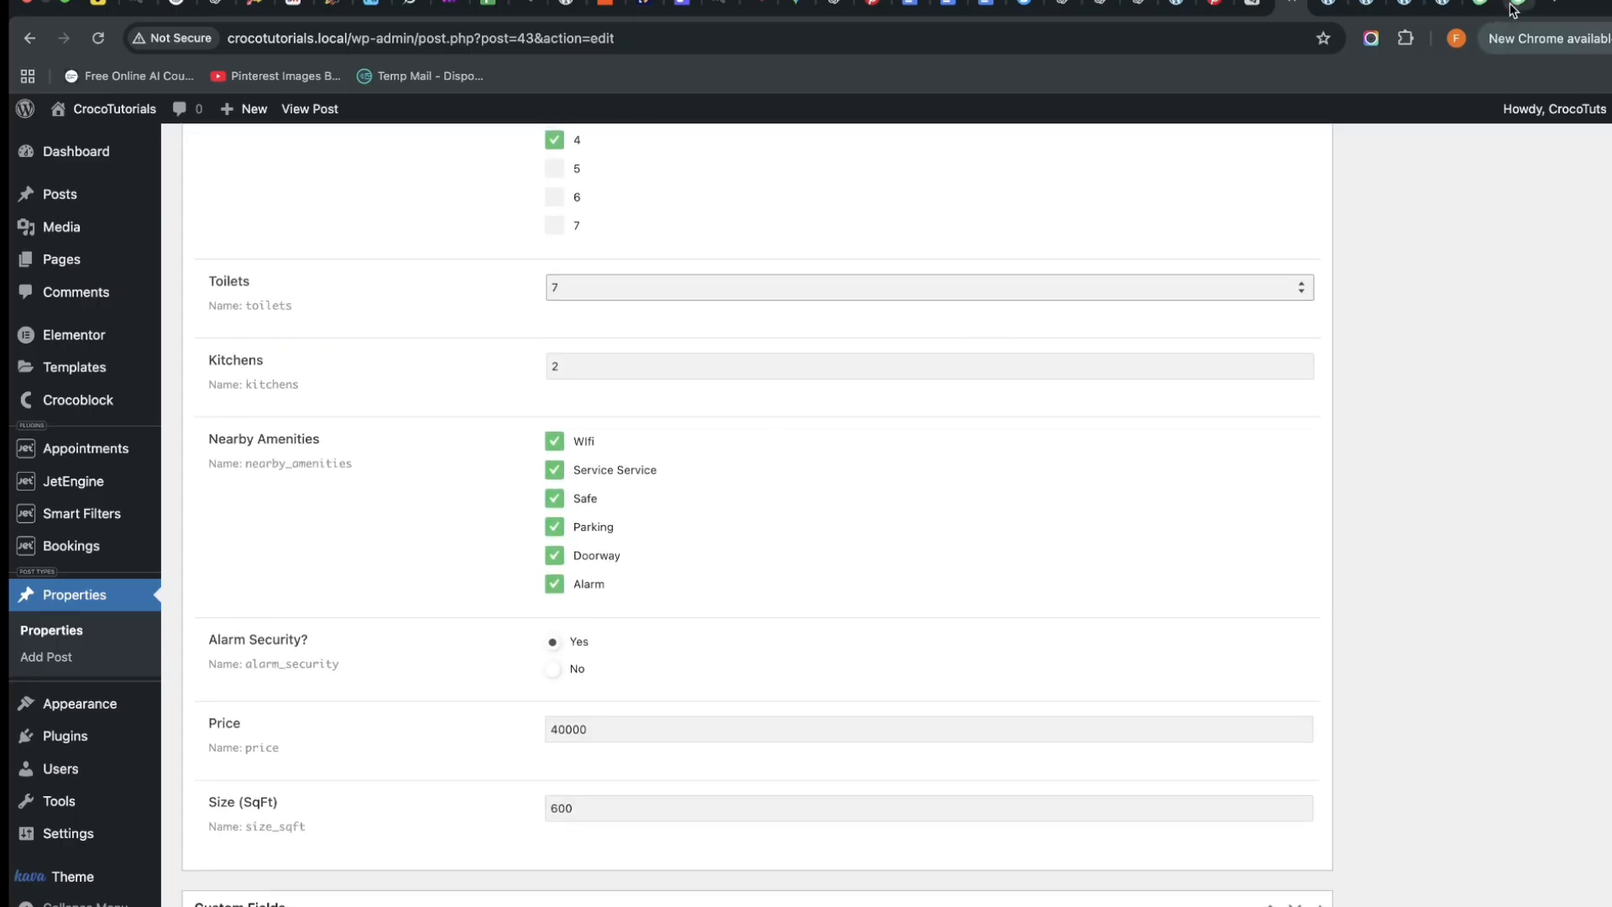
# On the car ads example page, tick All, Sedan and Hatchback in the Body Type filter to demonstrate checkbox filters
pyautogui.click(1512, 10)
pyautogui.scroll(-6, 324, 647)
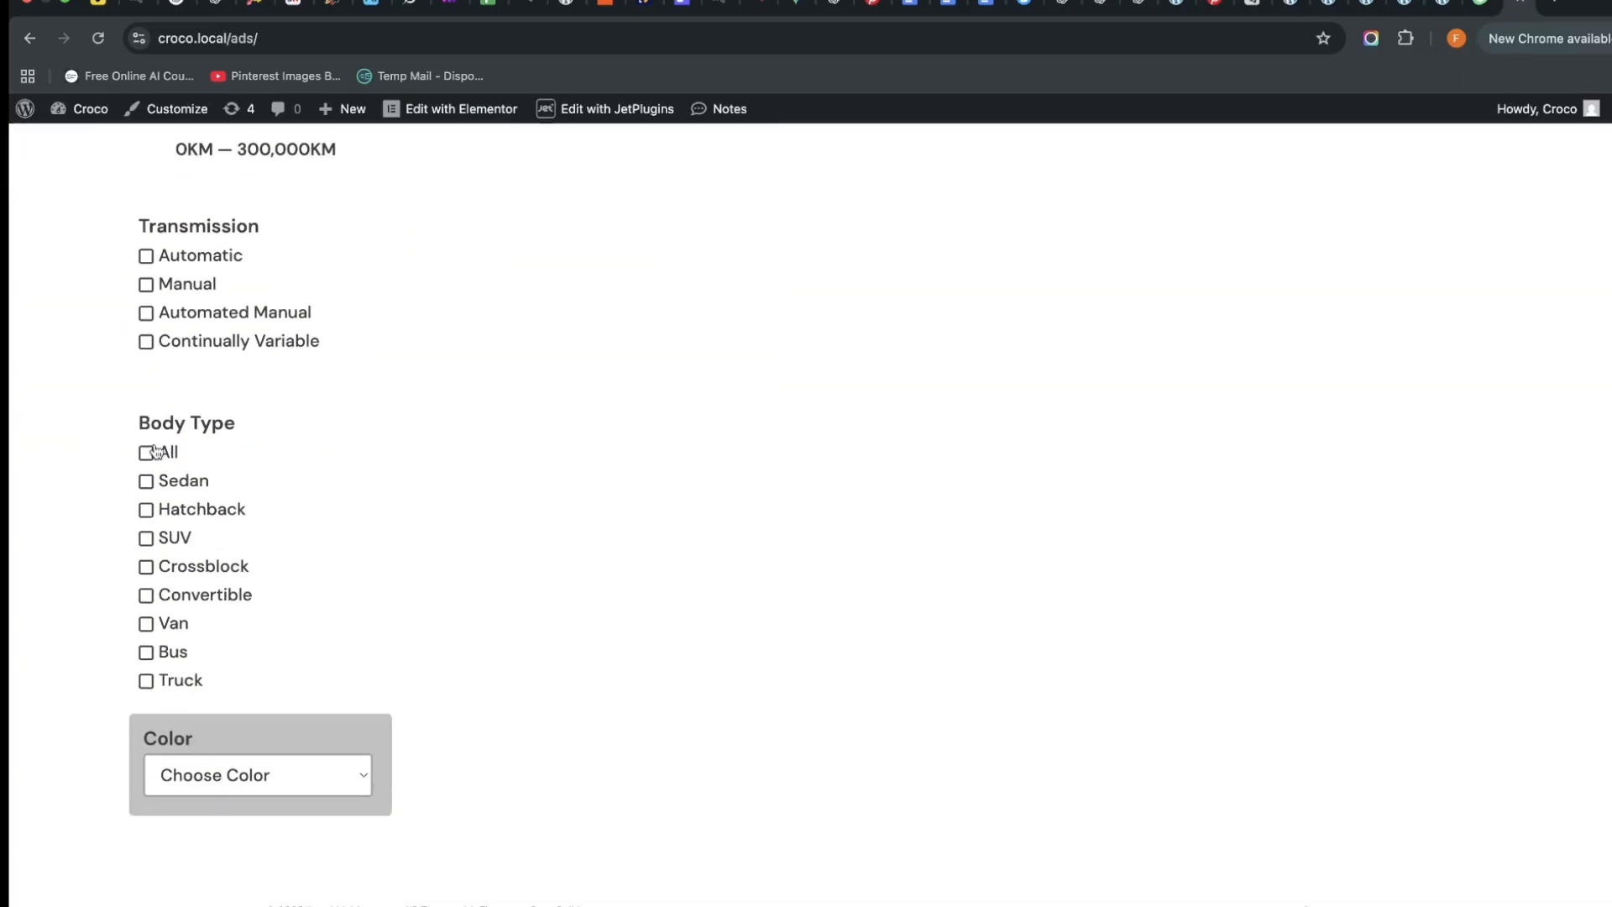
pyautogui.click(146, 453)
pyautogui.click(146, 481)
pyautogui.click(146, 510)
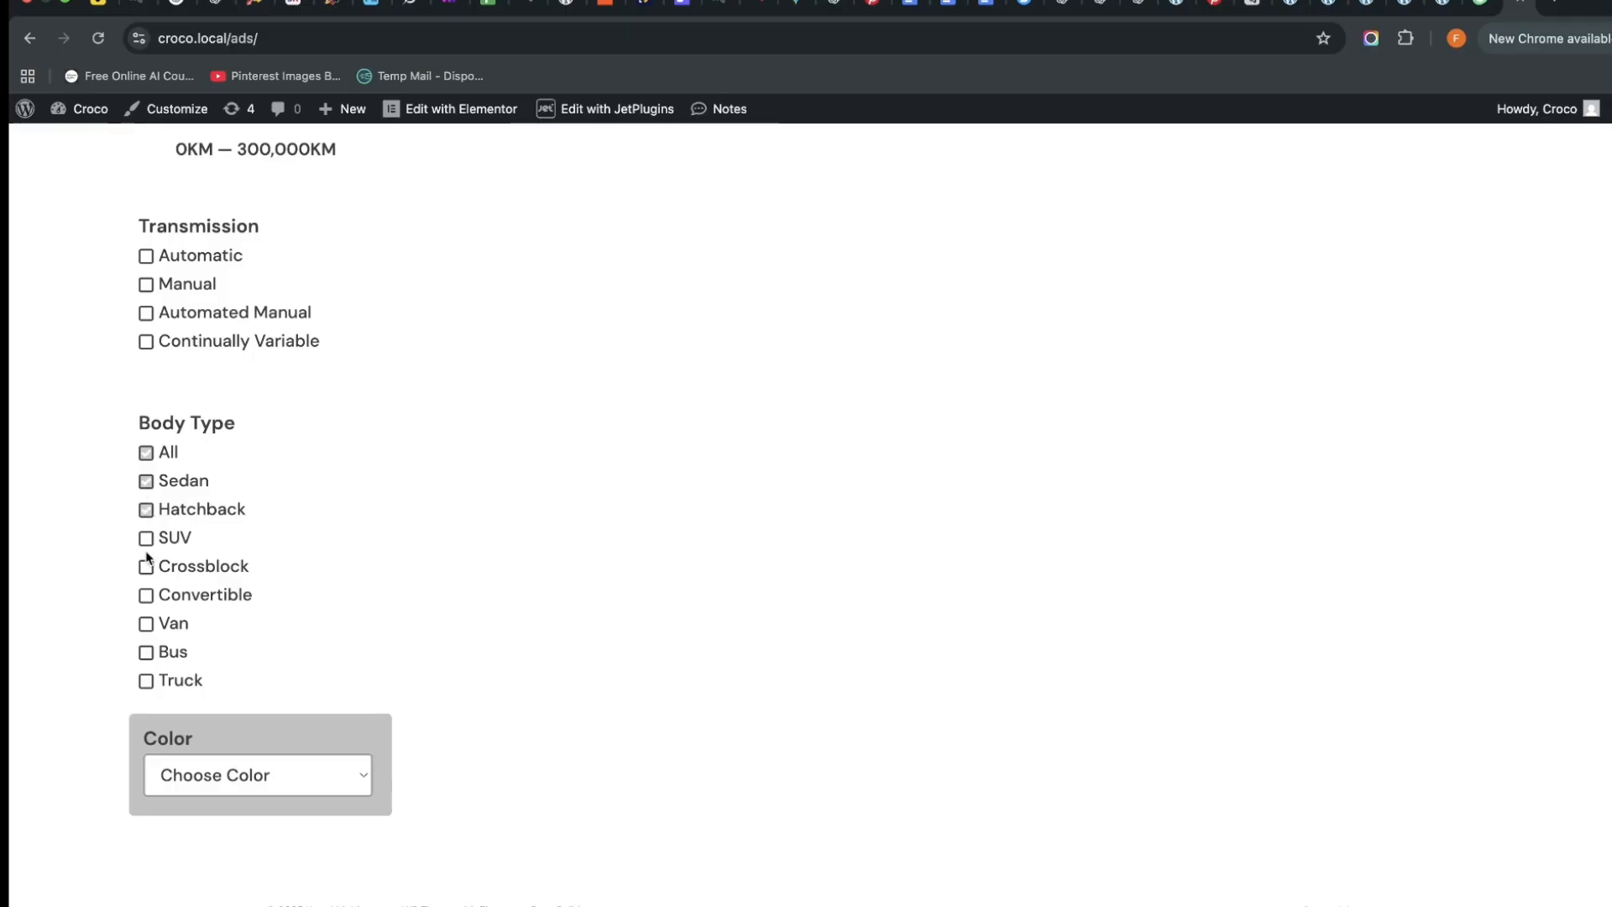
# Return to the property's edit page and copy the field name nearby_amenities of the Nearby Amenities field
pyautogui.click(1348, 14)
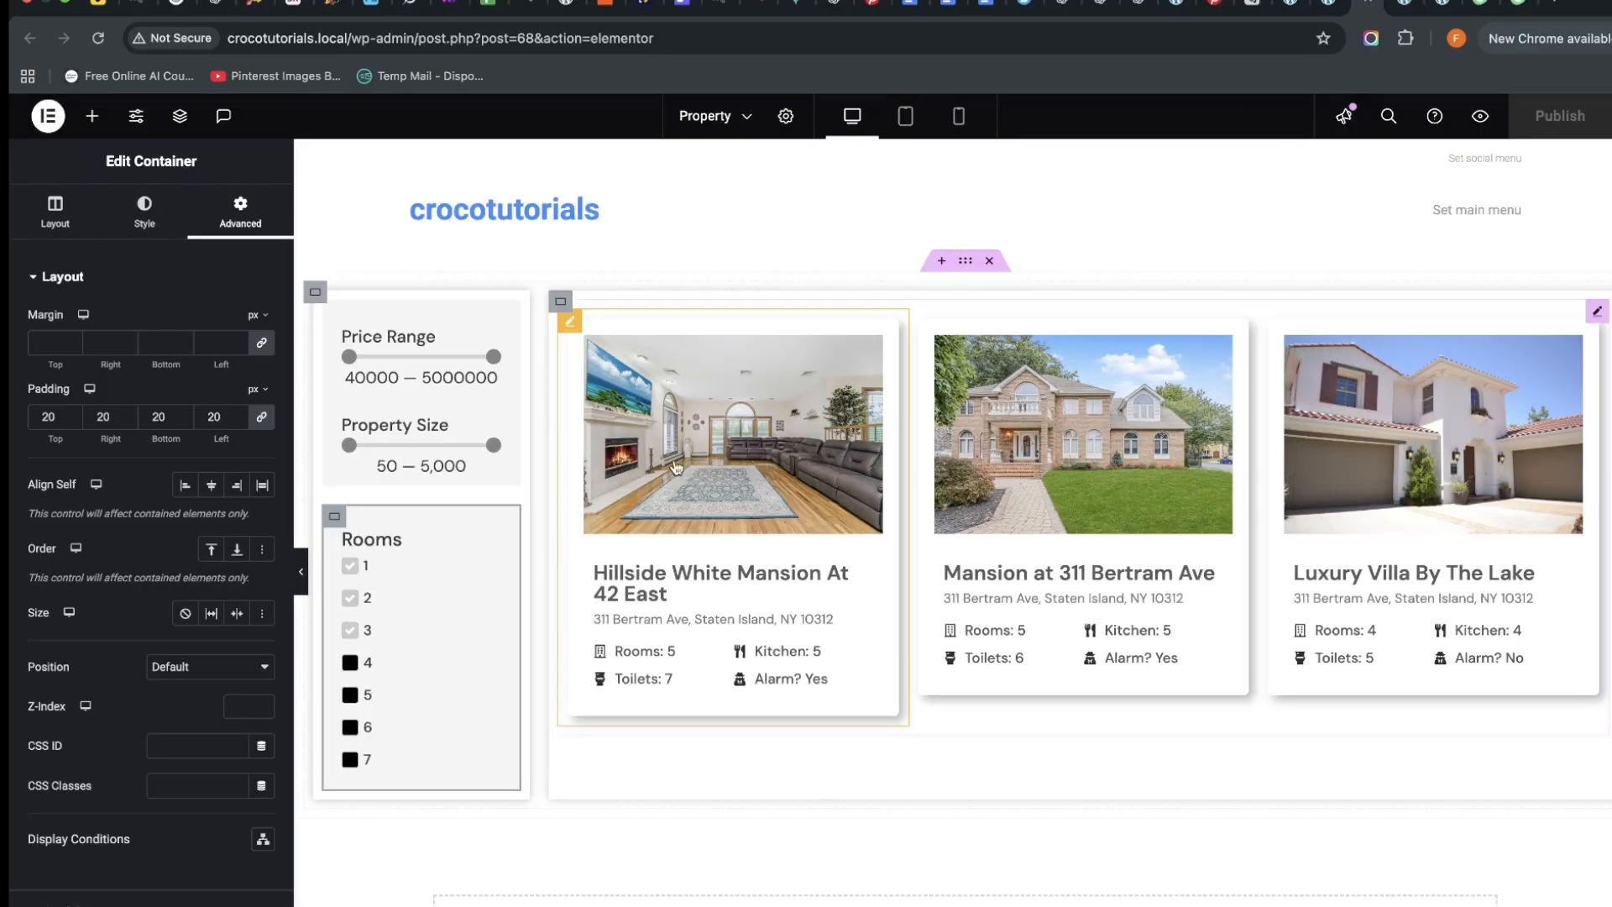
pyautogui.click(1290, 7)
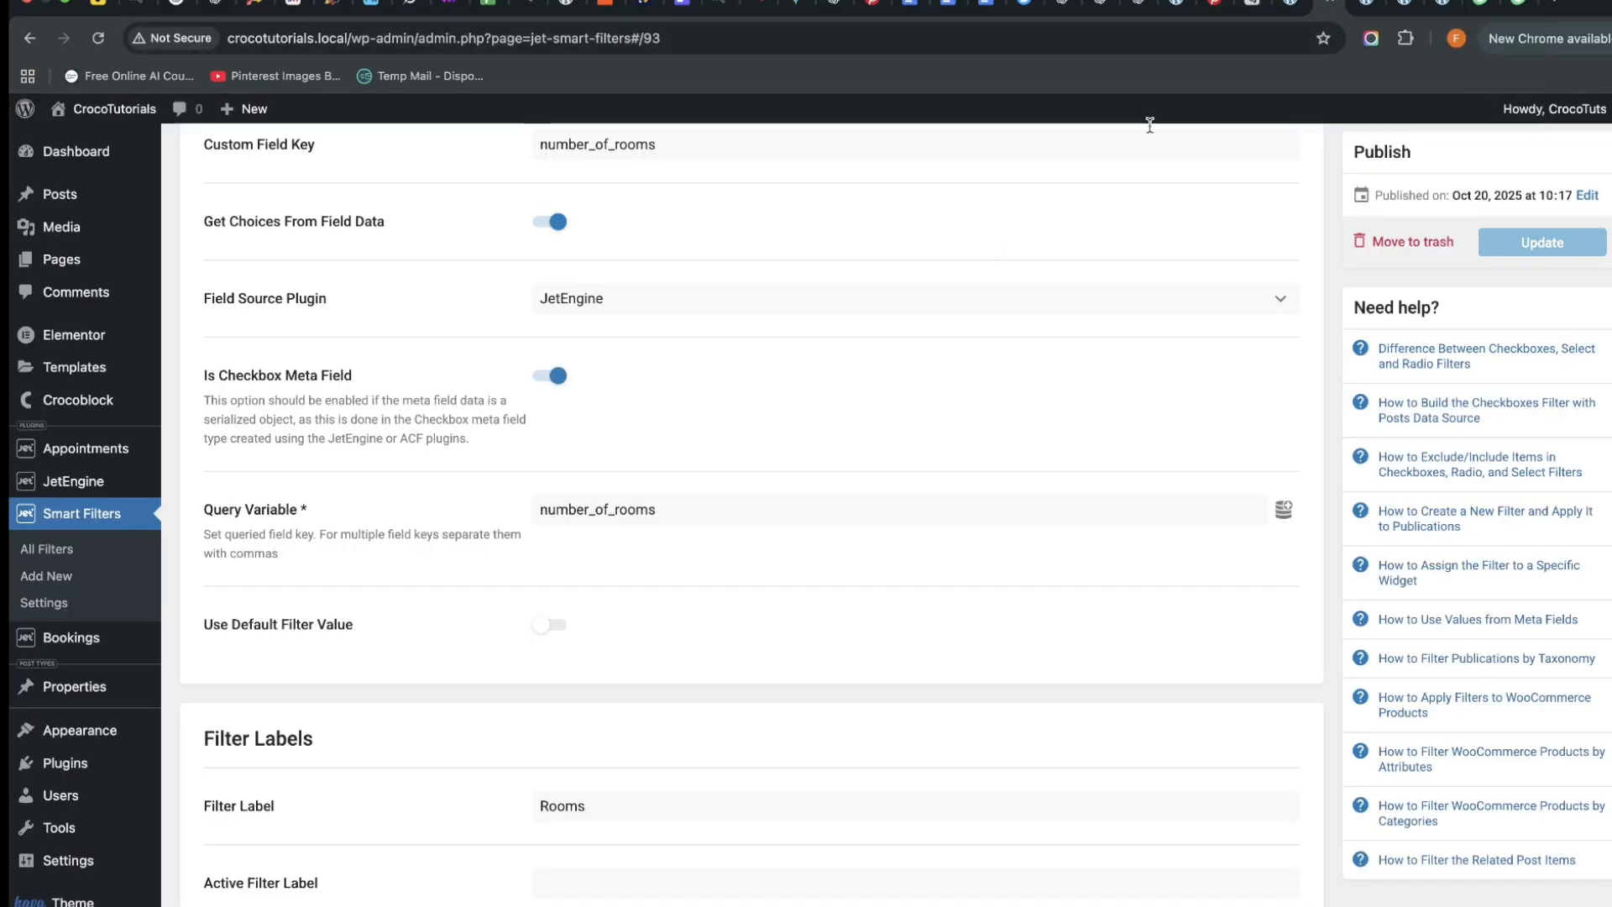
pyautogui.click(1288, 4)
pyautogui.scroll(-1, 570, 519)
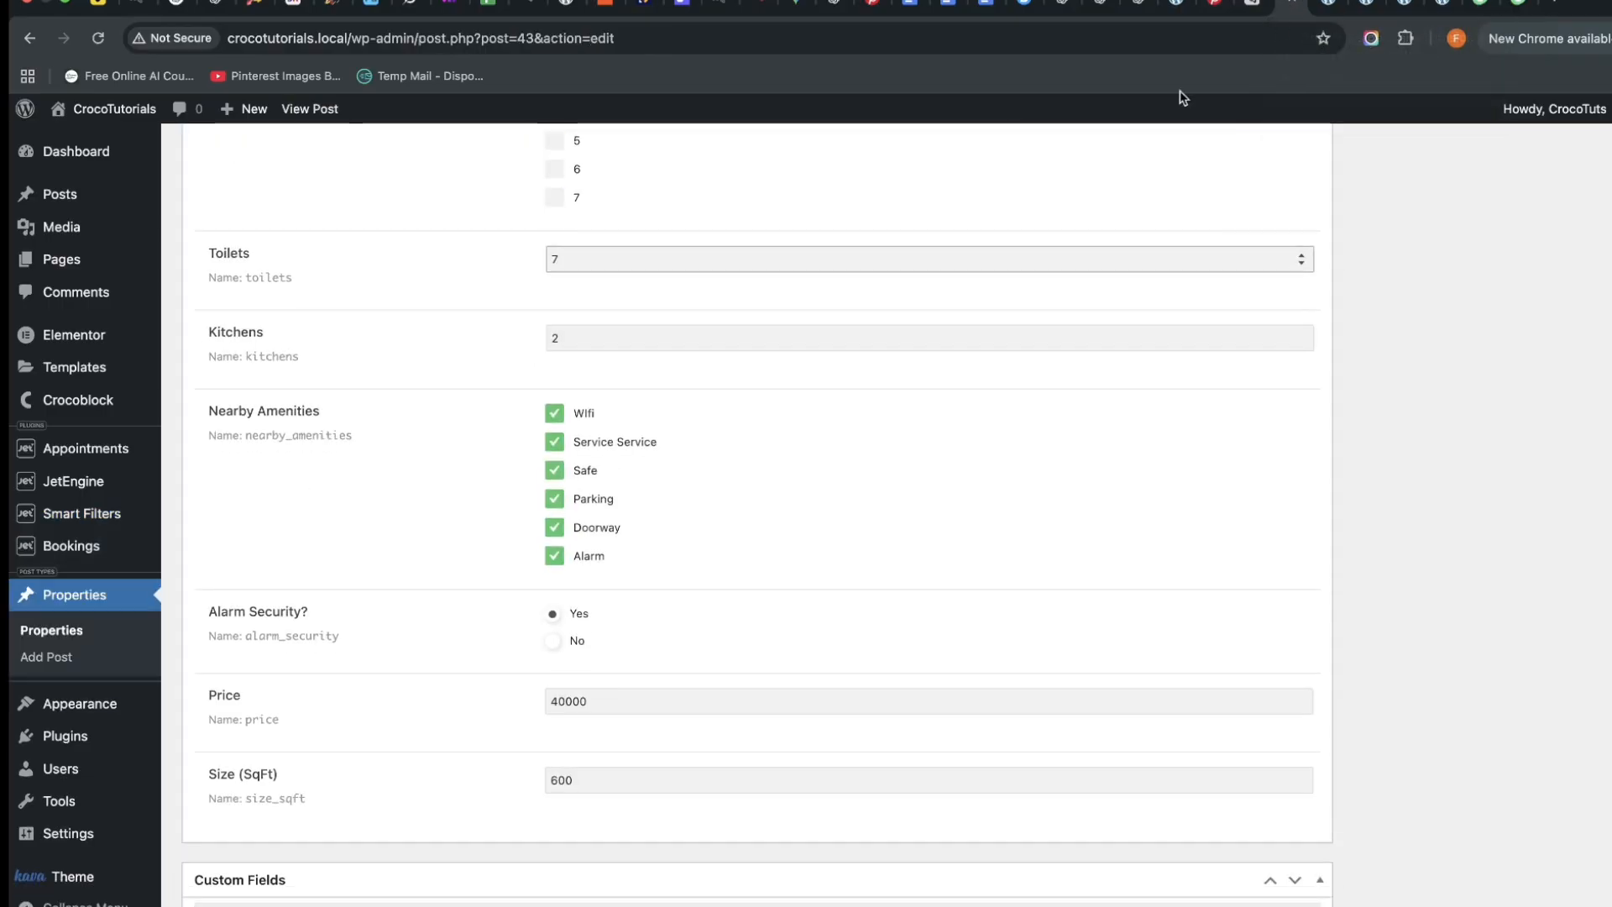
pyautogui.doubleClick(335, 437)
pyautogui.rightClick(335, 437)
pyautogui.click(391, 475)
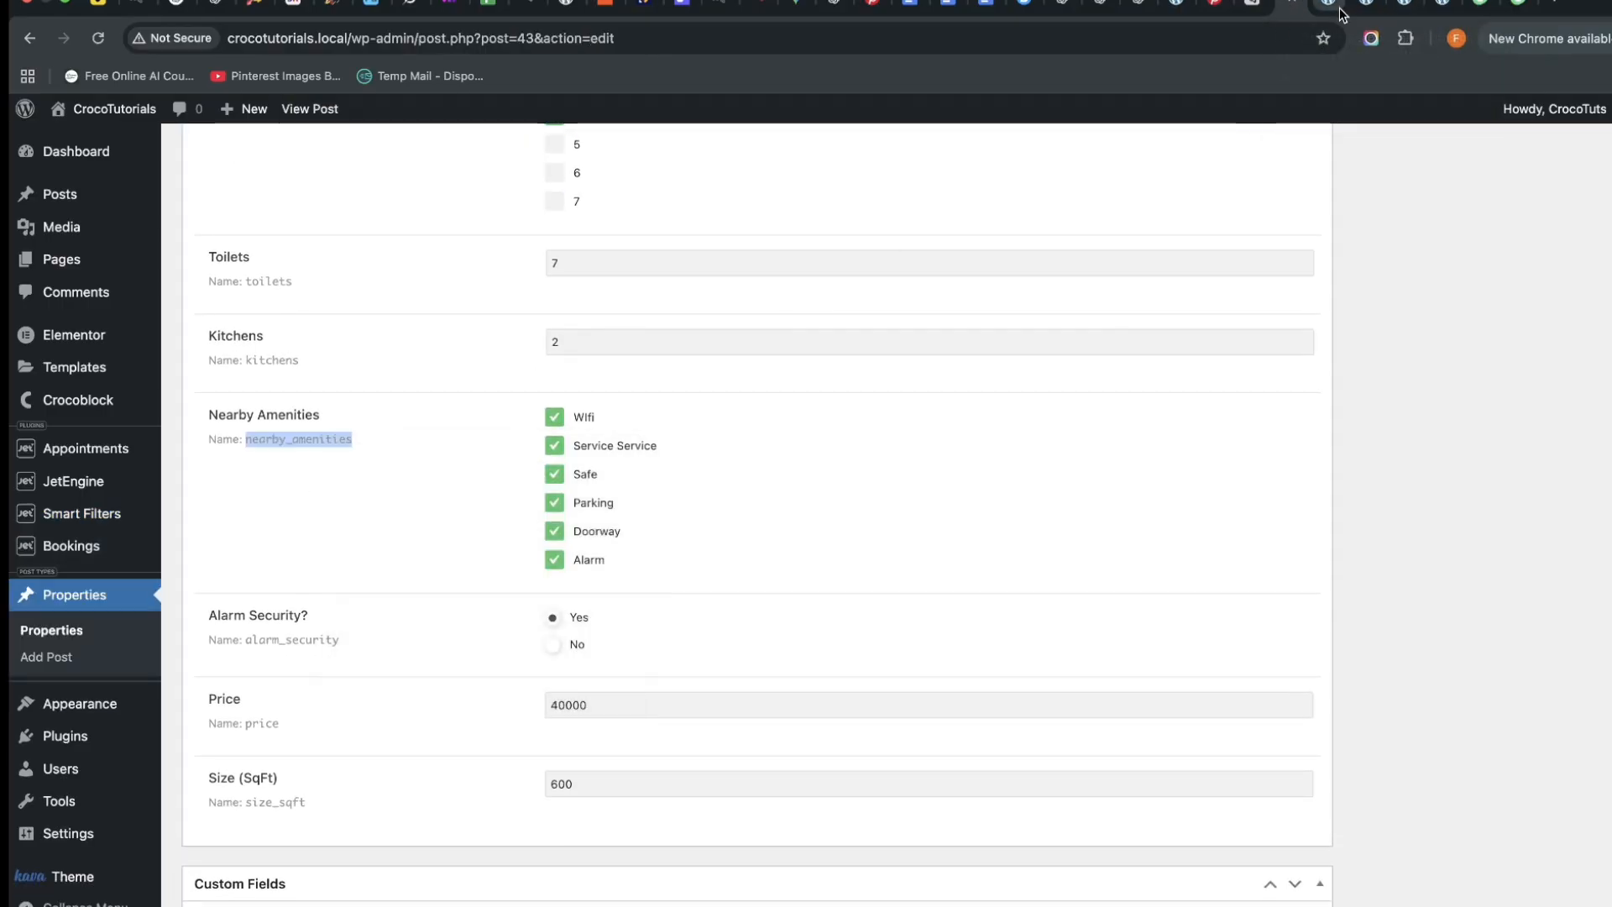
# Start a new smart filter of type Checkboxes list with Custom Fields as its data source
pyautogui.click(1328, 9)
pyautogui.scroll(5, 863, 347)
pyautogui.scroll(2, 863, 347)
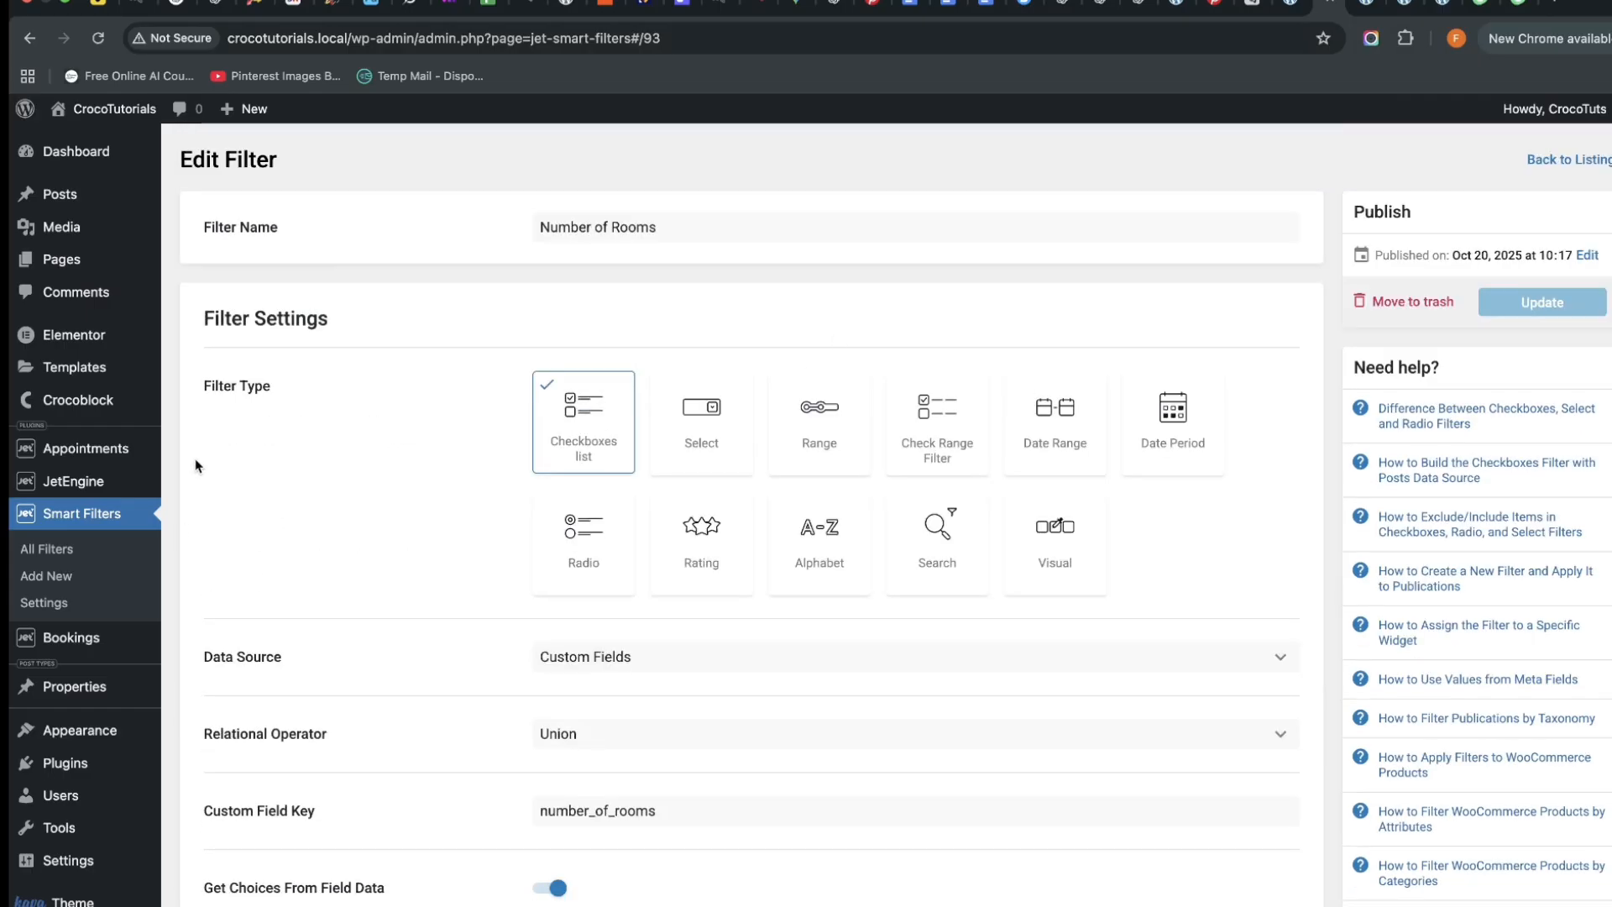
pyautogui.click(67, 575)
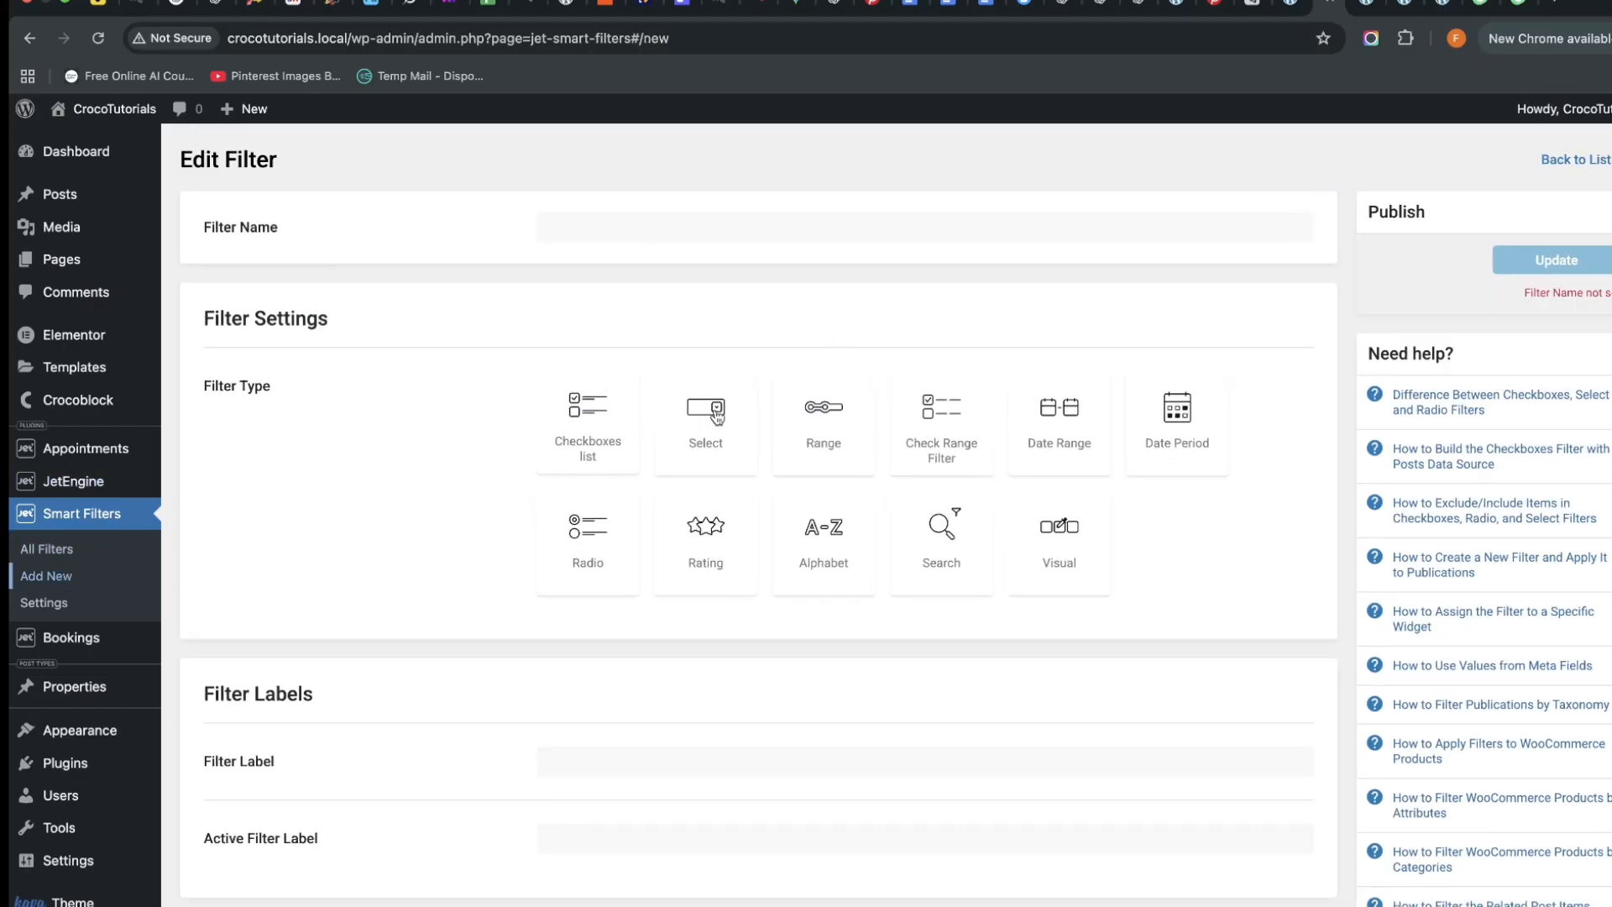
pyautogui.click(607, 436)
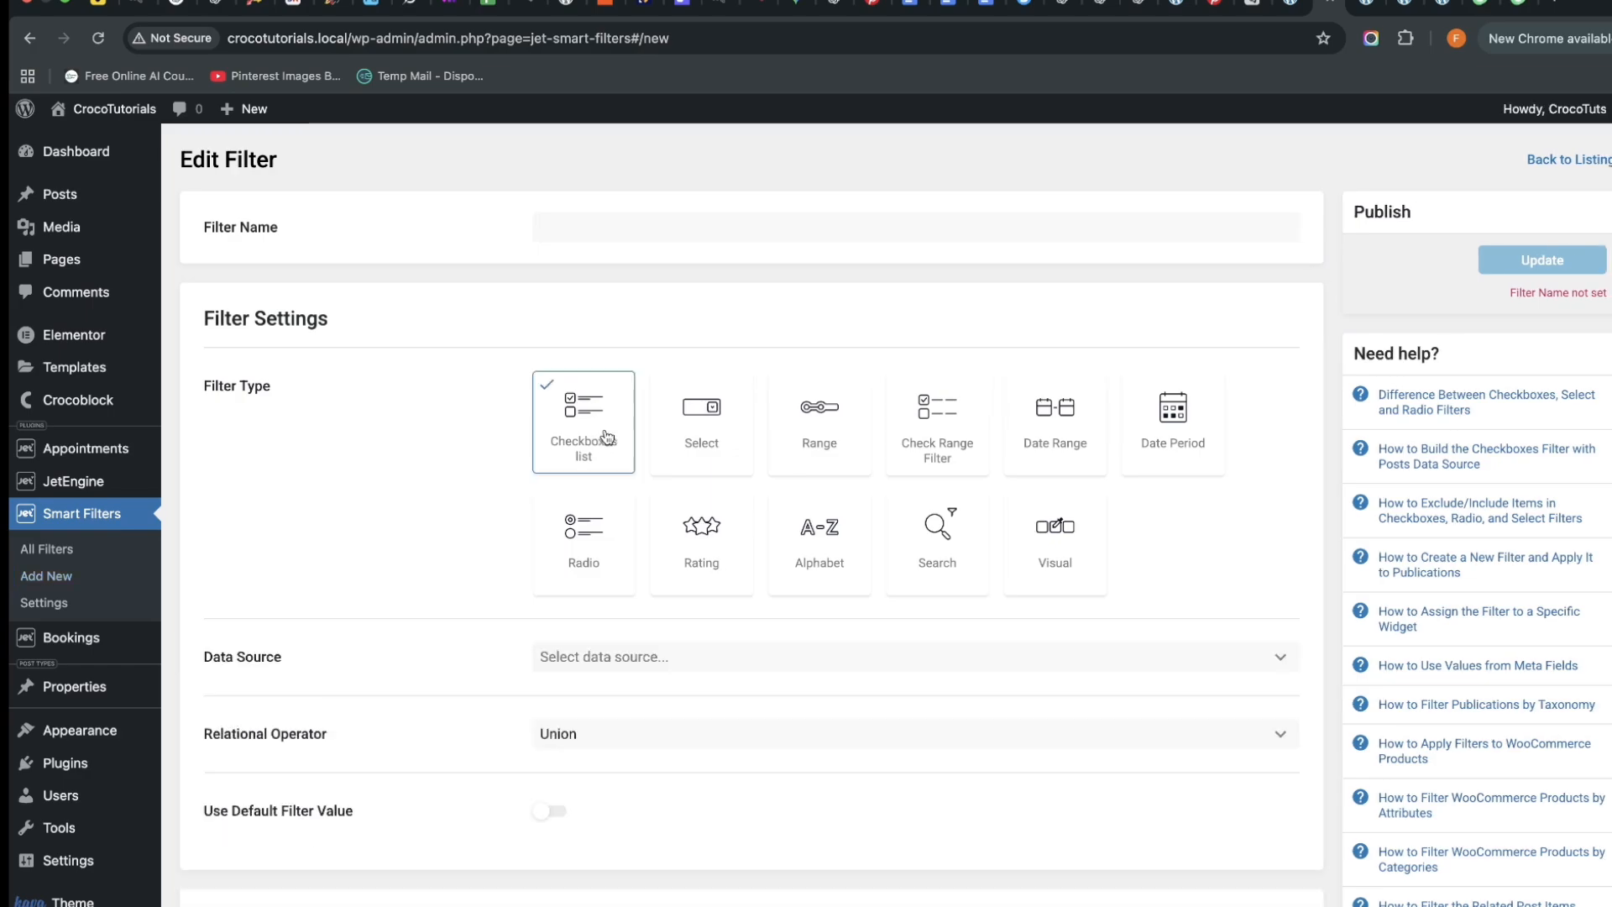
pyautogui.click(670, 656)
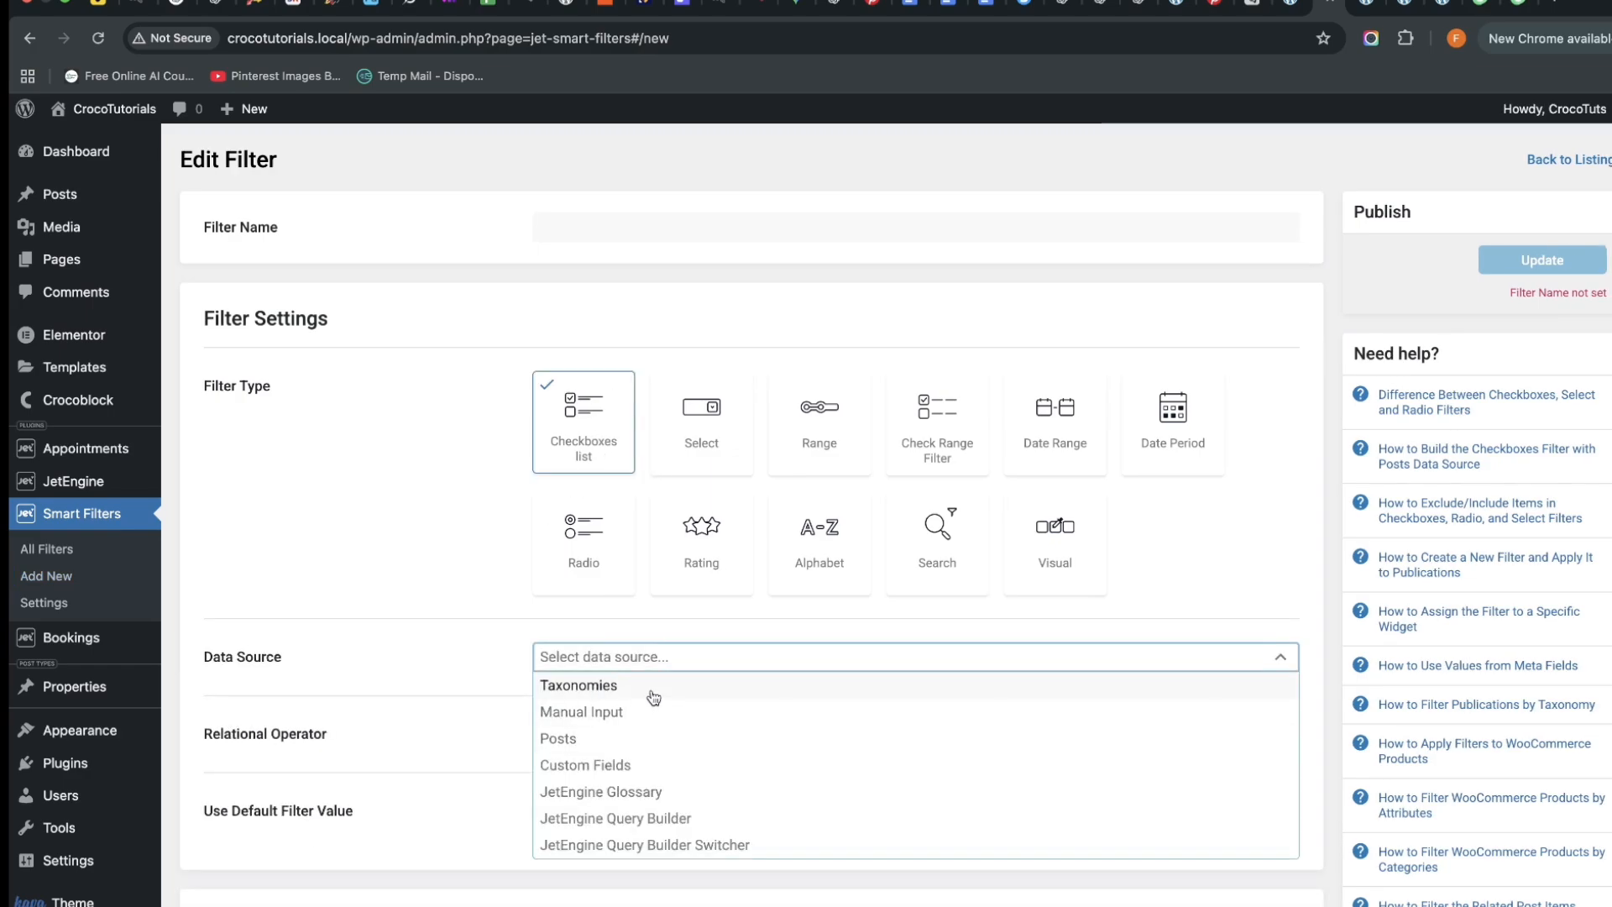
pyautogui.click(650, 765)
pyautogui.scroll(-3, 662, 718)
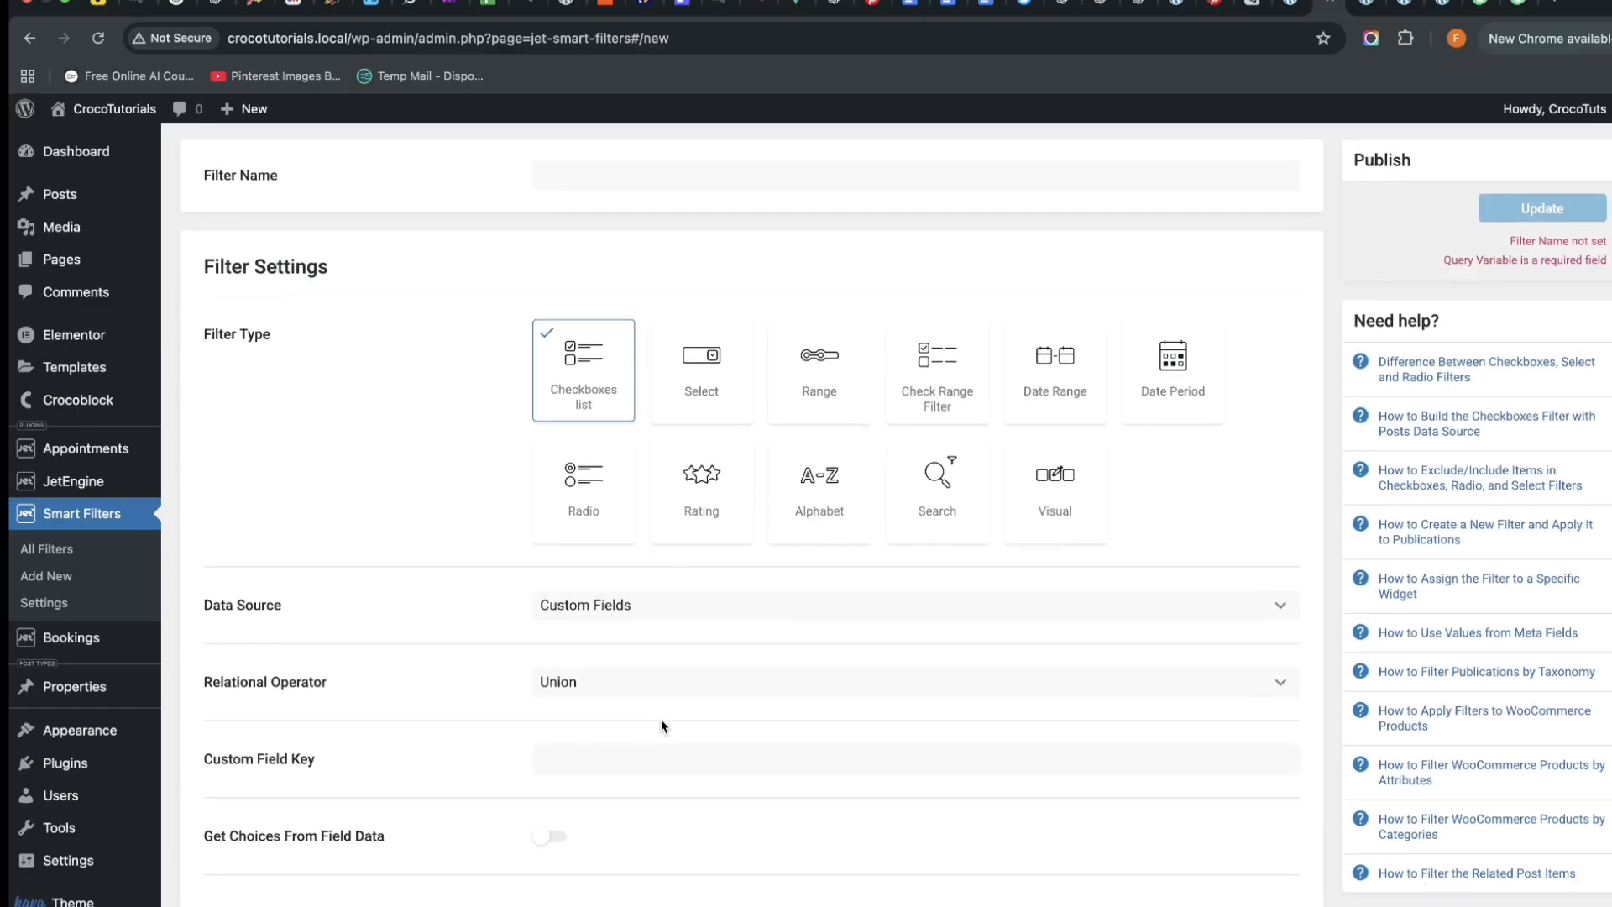
# Paste nearby_amenities as both the Custom Field Key and the Query Variable of the new filter
pyautogui.click(593, 573)
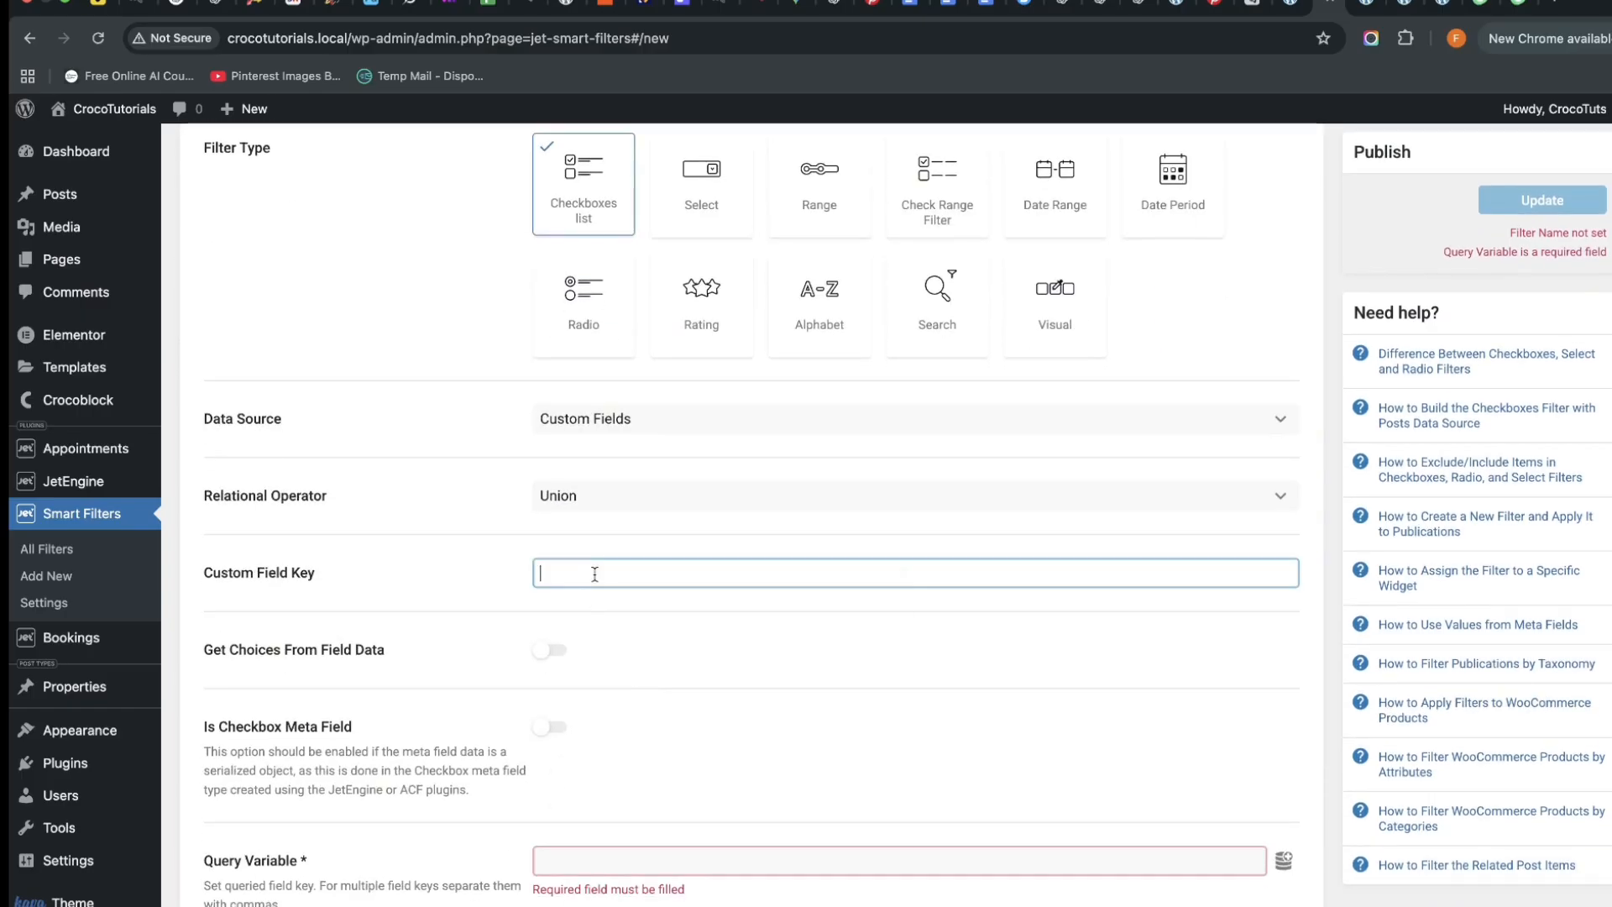
pyautogui.rightClick(588, 567)
pyautogui.click(648, 738)
pyautogui.scroll(-3, 648, 727)
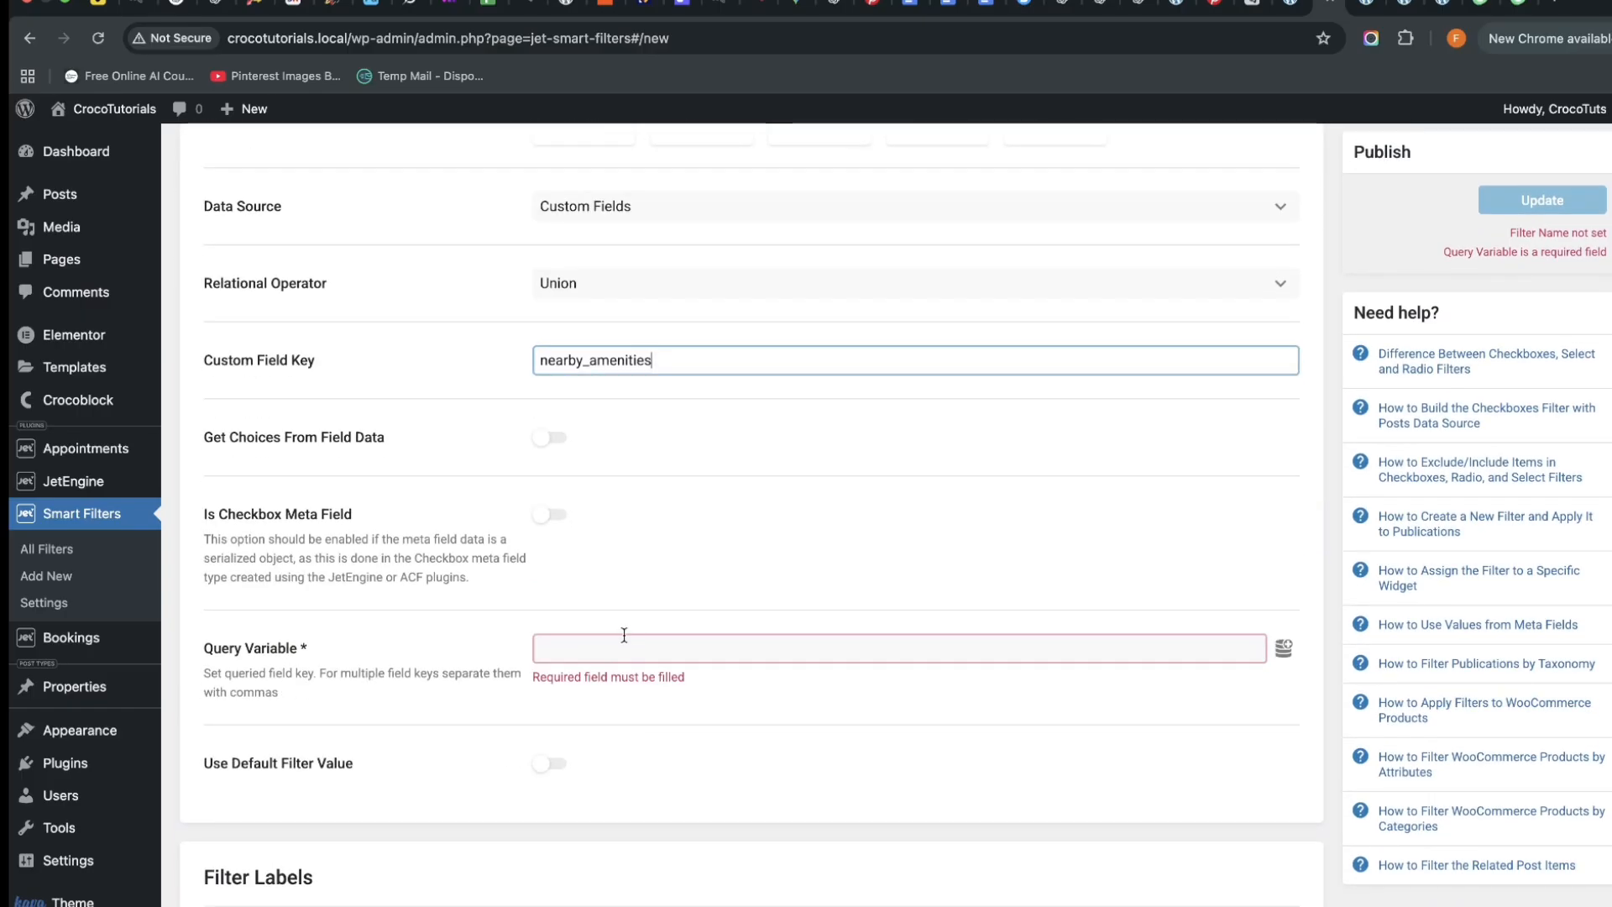
pyautogui.click(621, 647)
pyautogui.rightClick(621, 648)
pyautogui.click(667, 773)
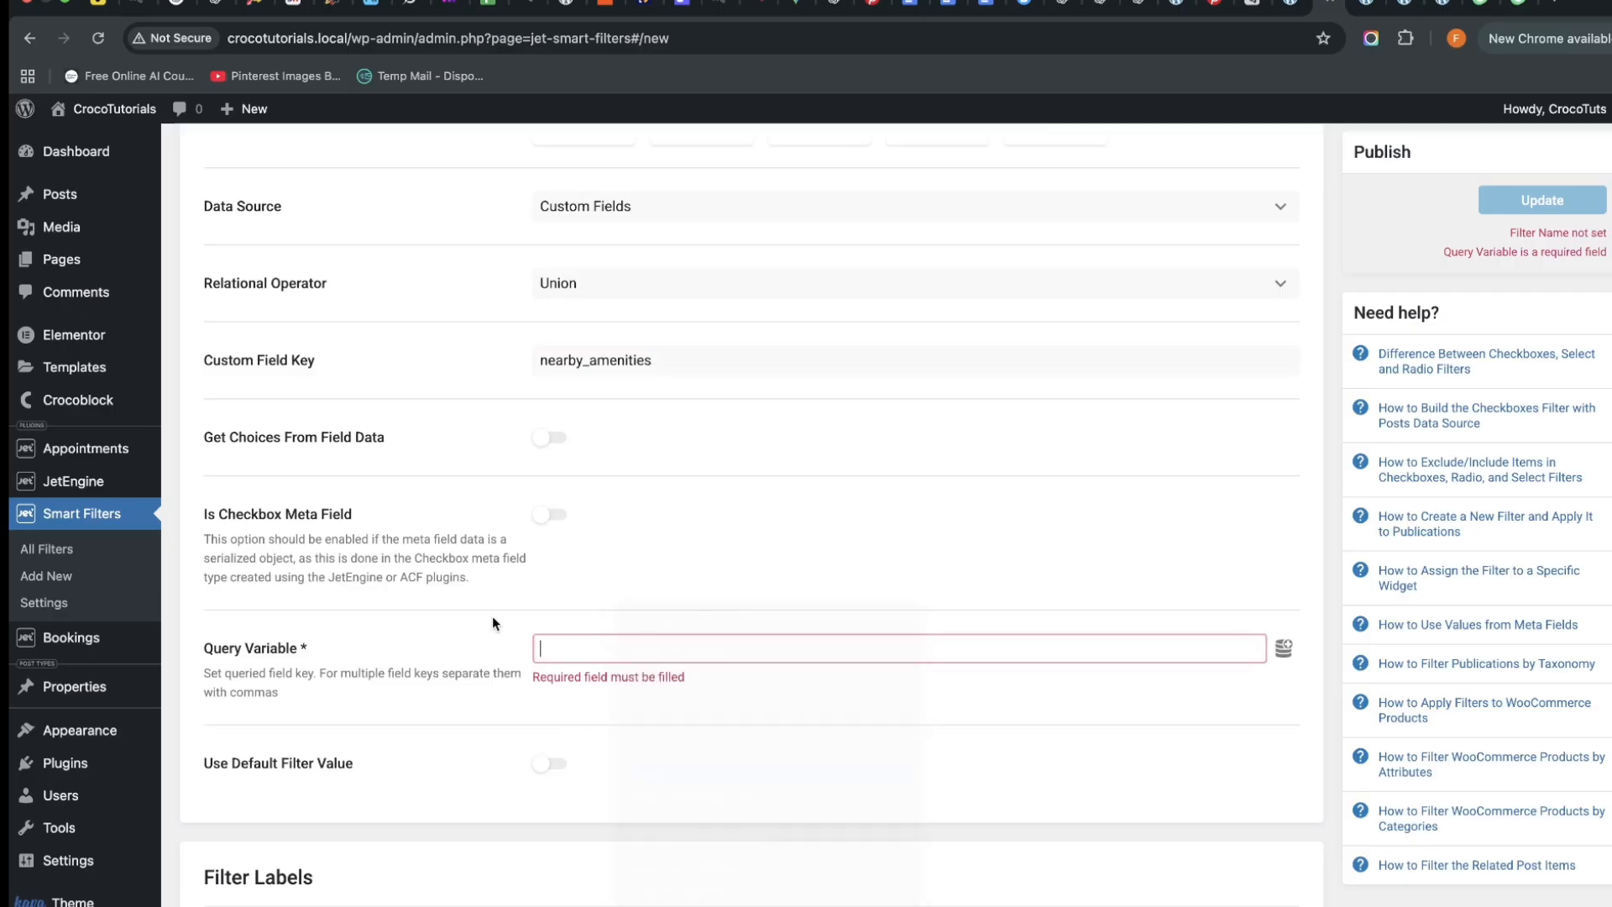
# Enable Get Choices From Field Data and set the Field Source Plugin to JetEngine
pyautogui.click(560, 452)
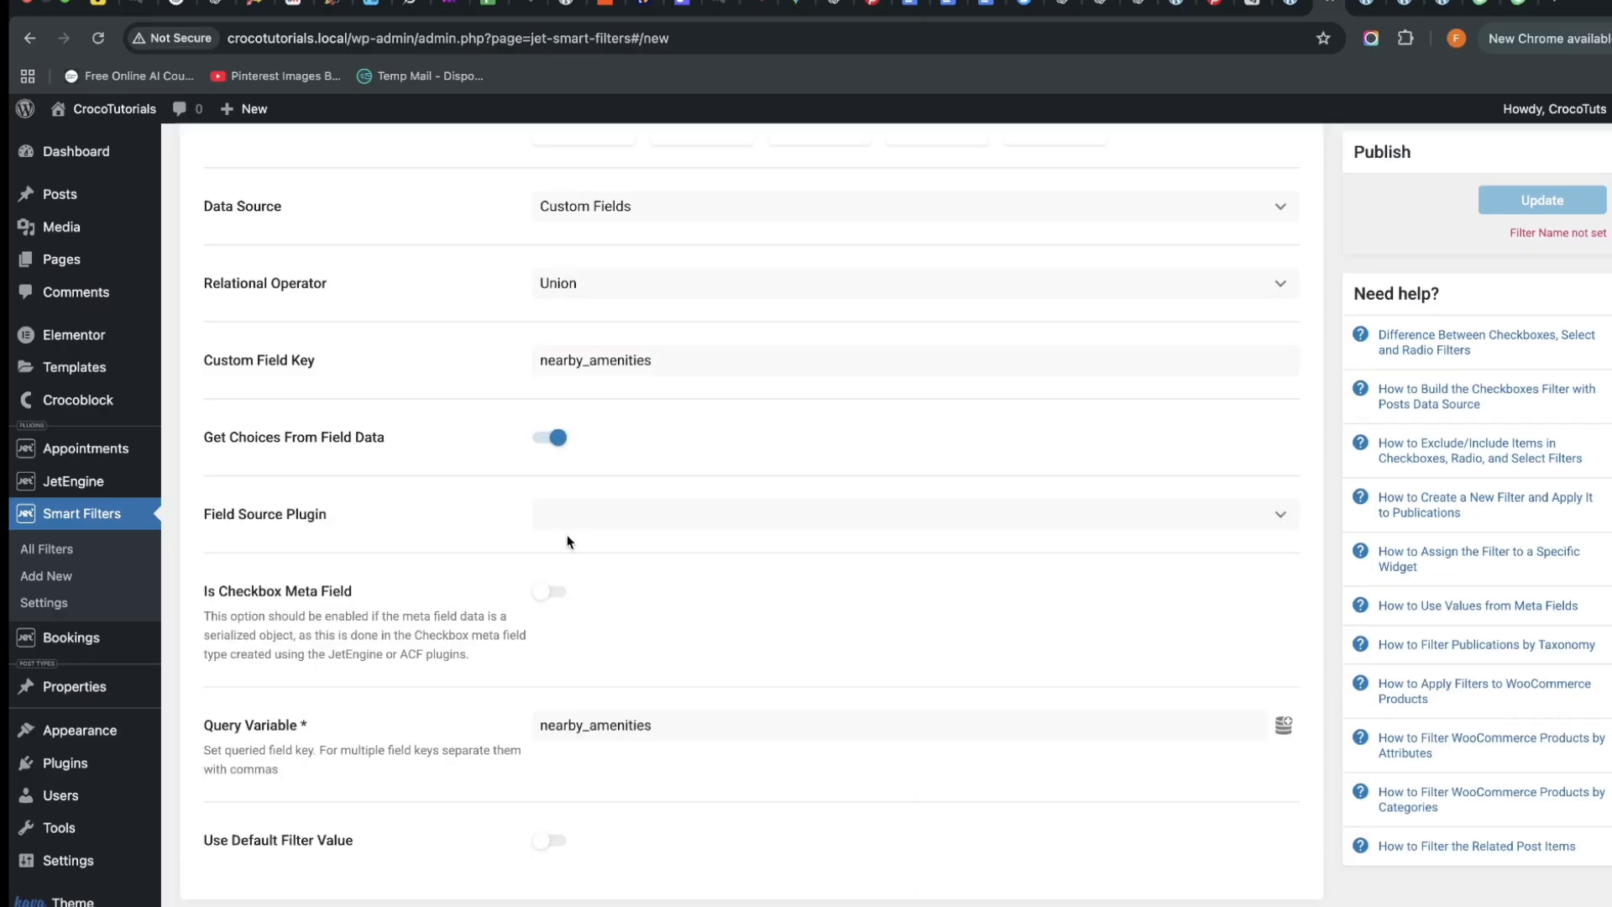
pyautogui.click(566, 522)
pyautogui.click(601, 544)
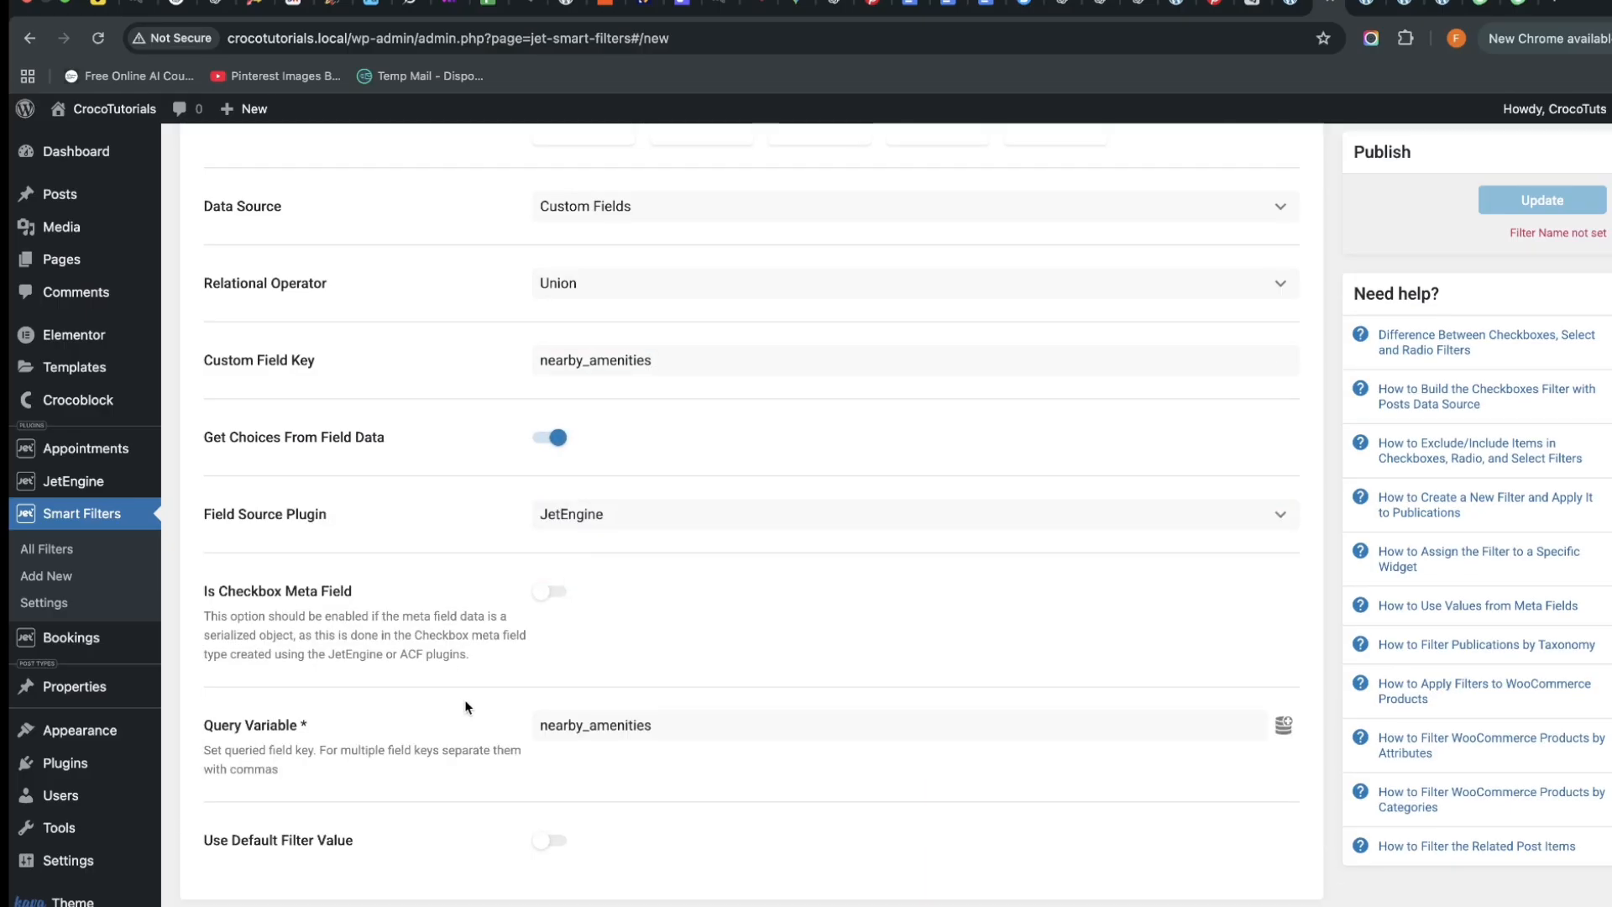
# Enter Amenities as both the filter name and the filter label
pyautogui.scroll(-3, 498, 598)
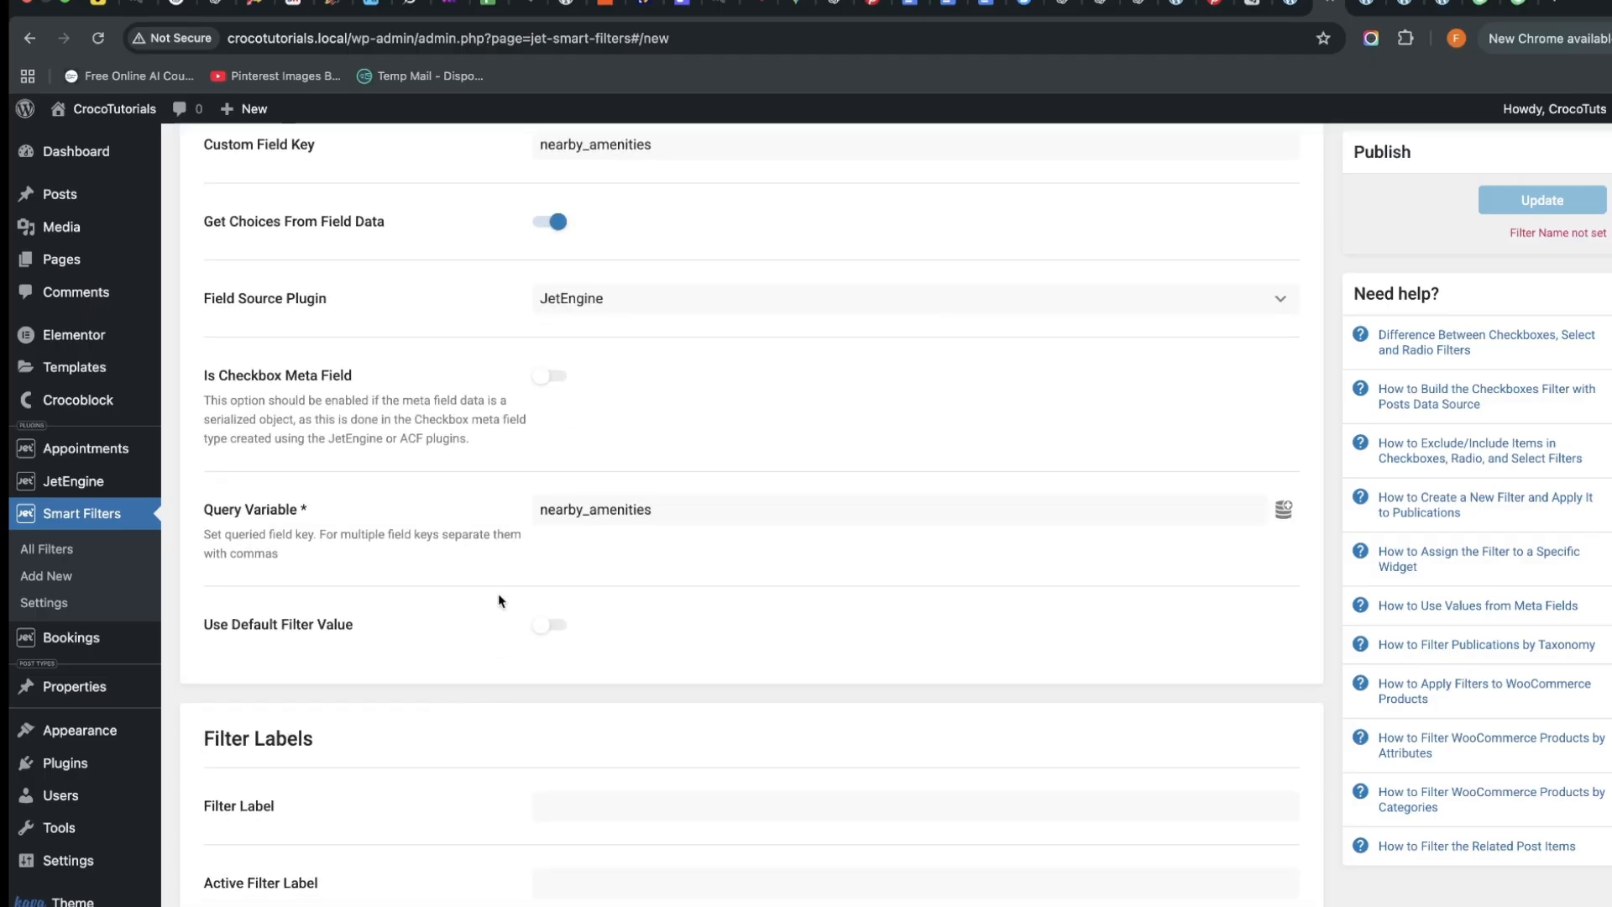
pyautogui.click(559, 804)
pyautogui.scroll(9, 705, 479)
pyautogui.click(580, 227)
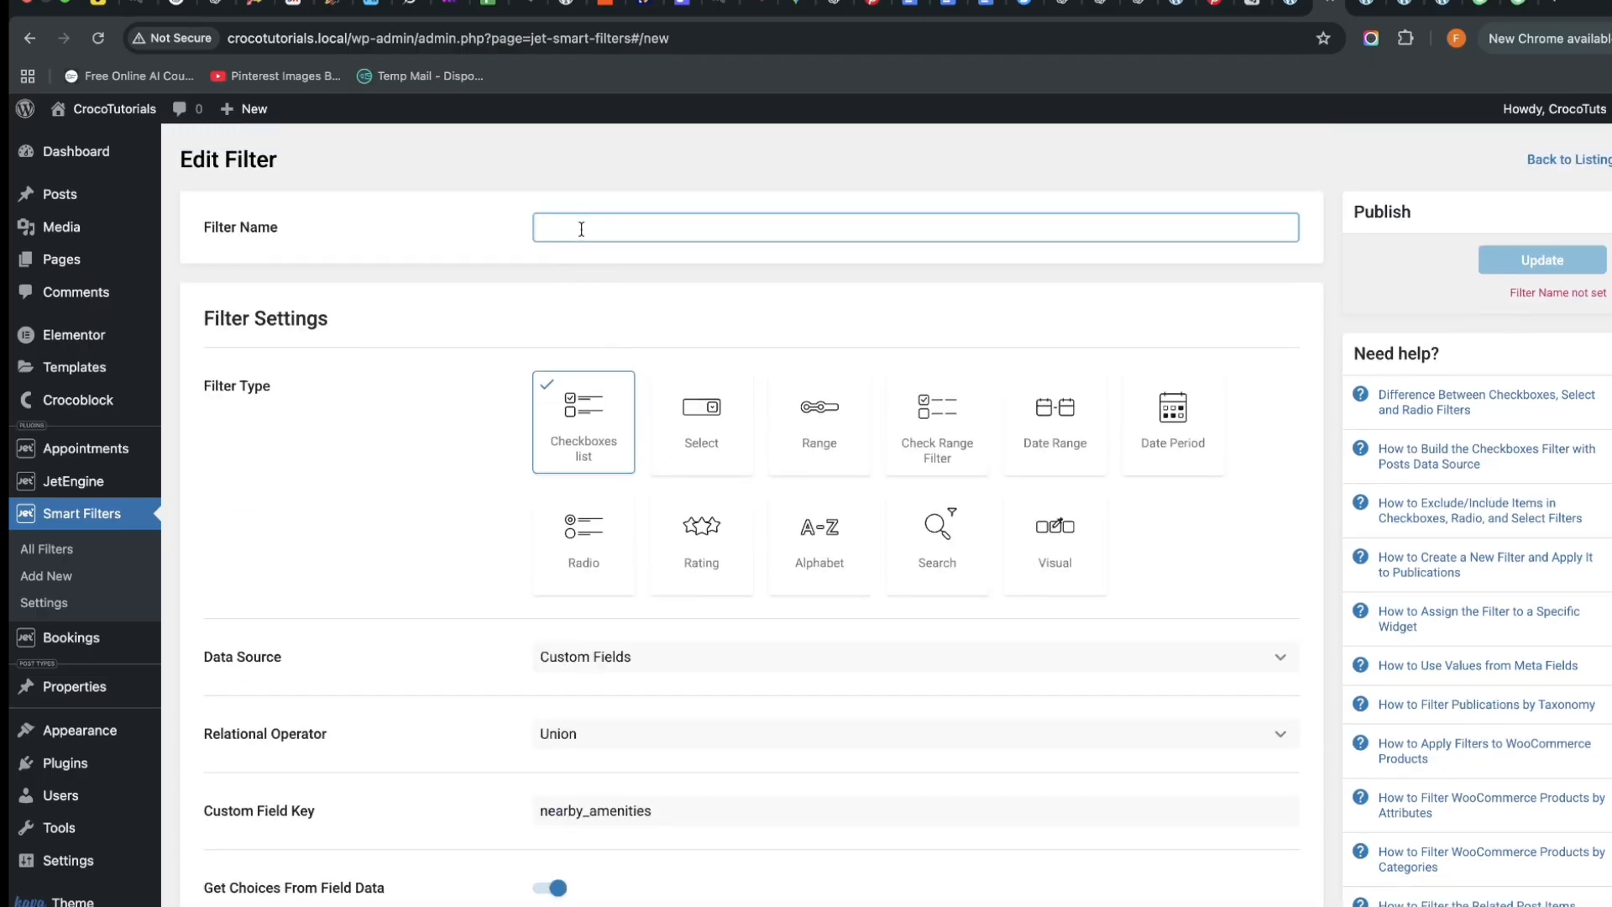
pyautogui.write('Ameniti')
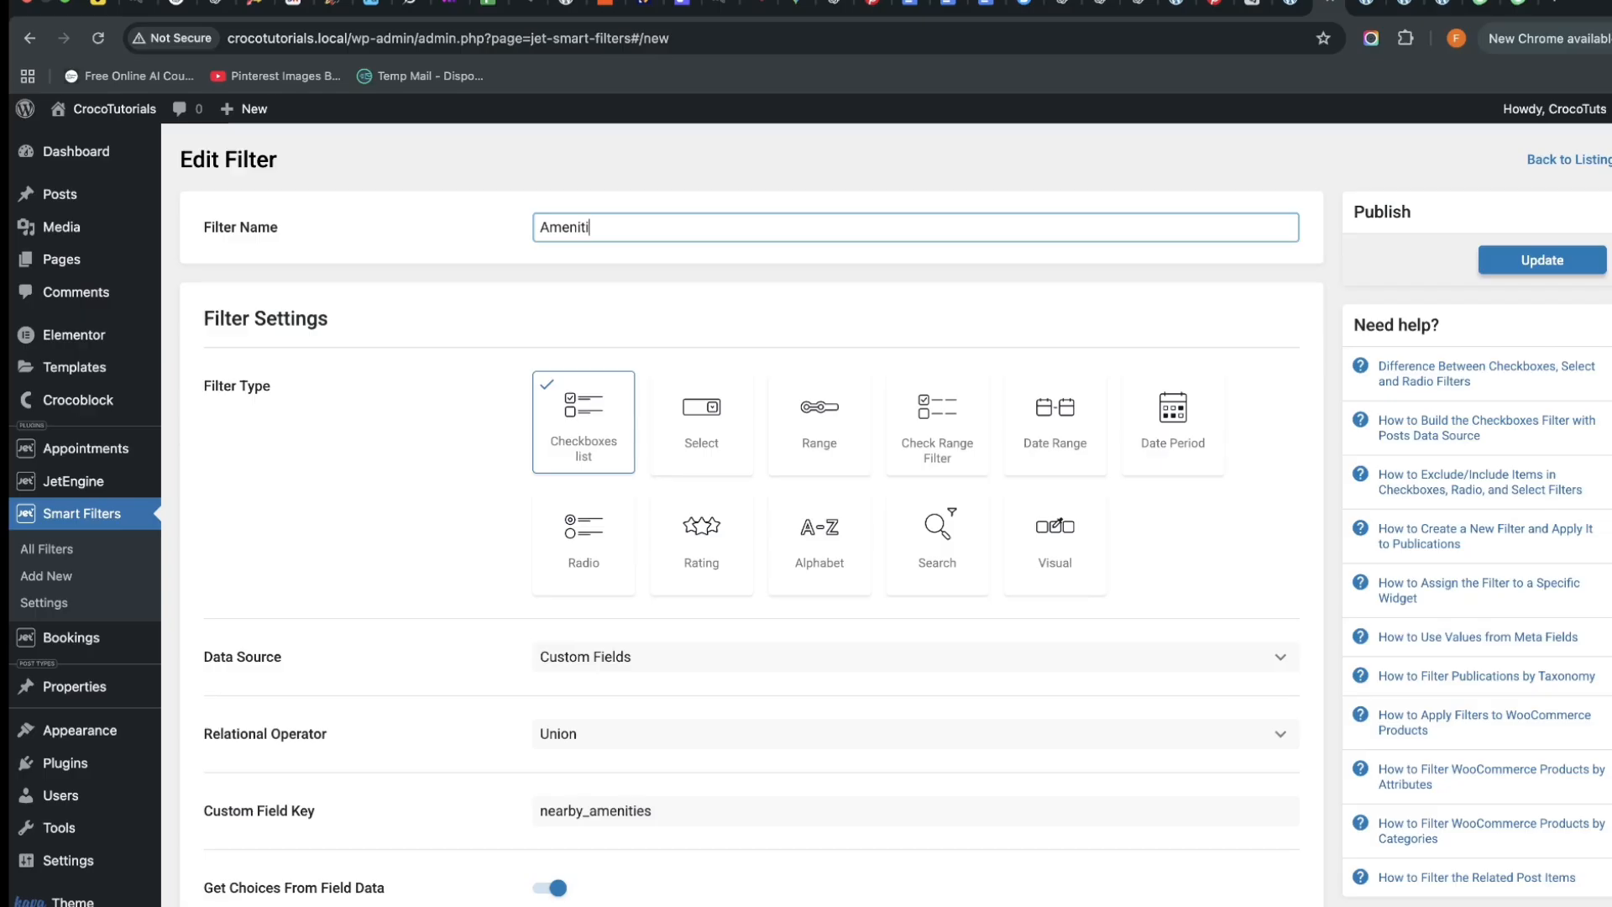
pyautogui.write('es')
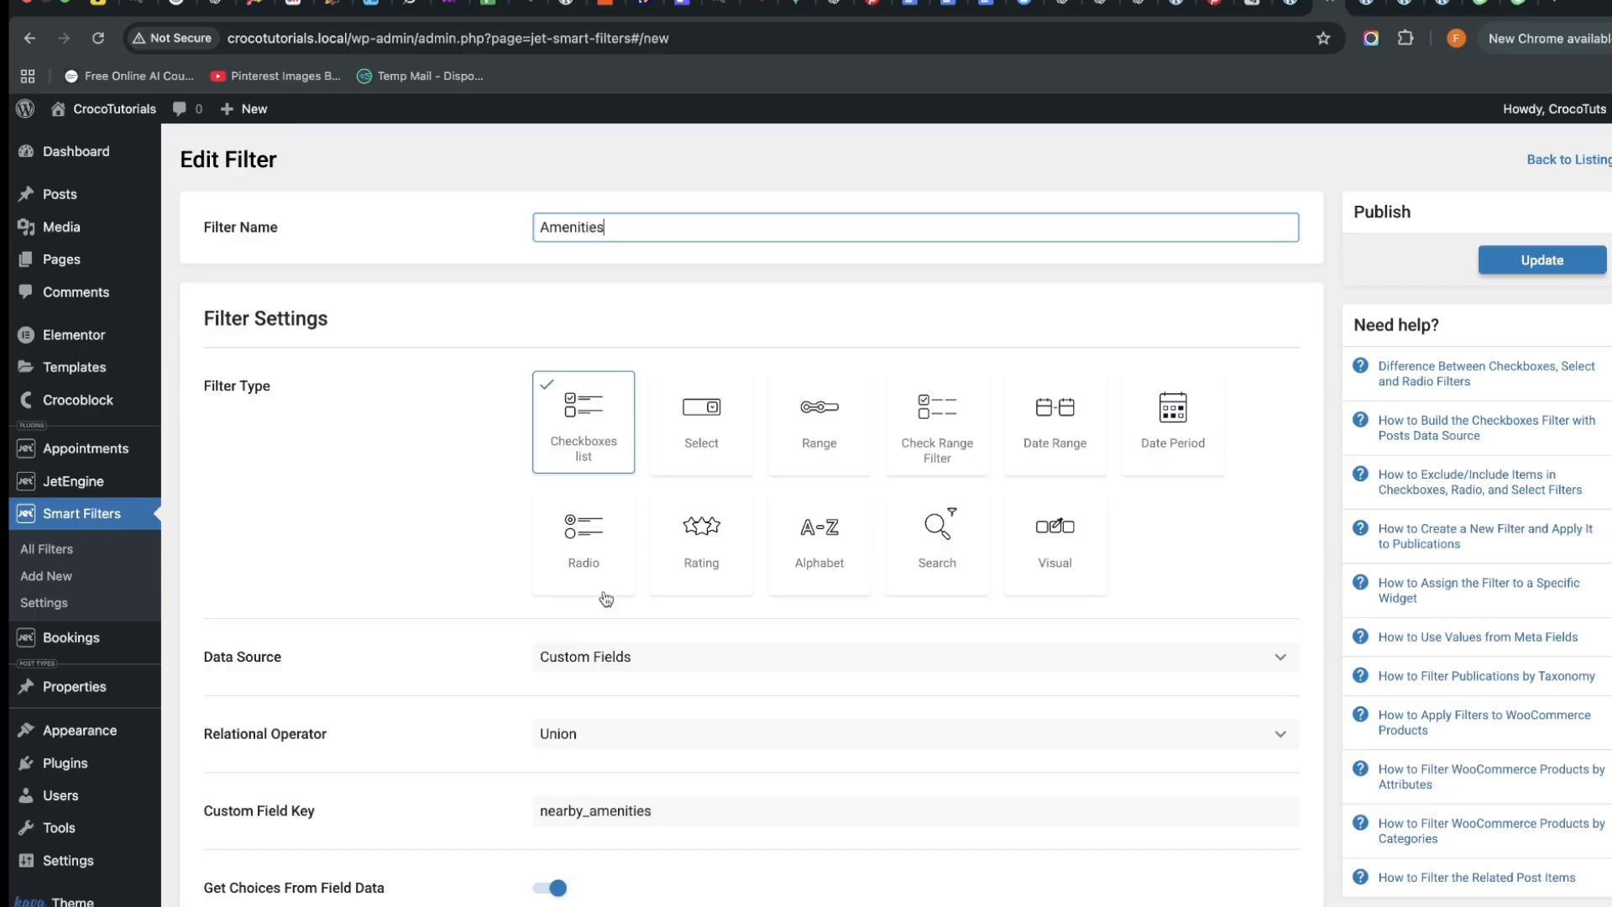
pyautogui.scroll(-8, 636, 586)
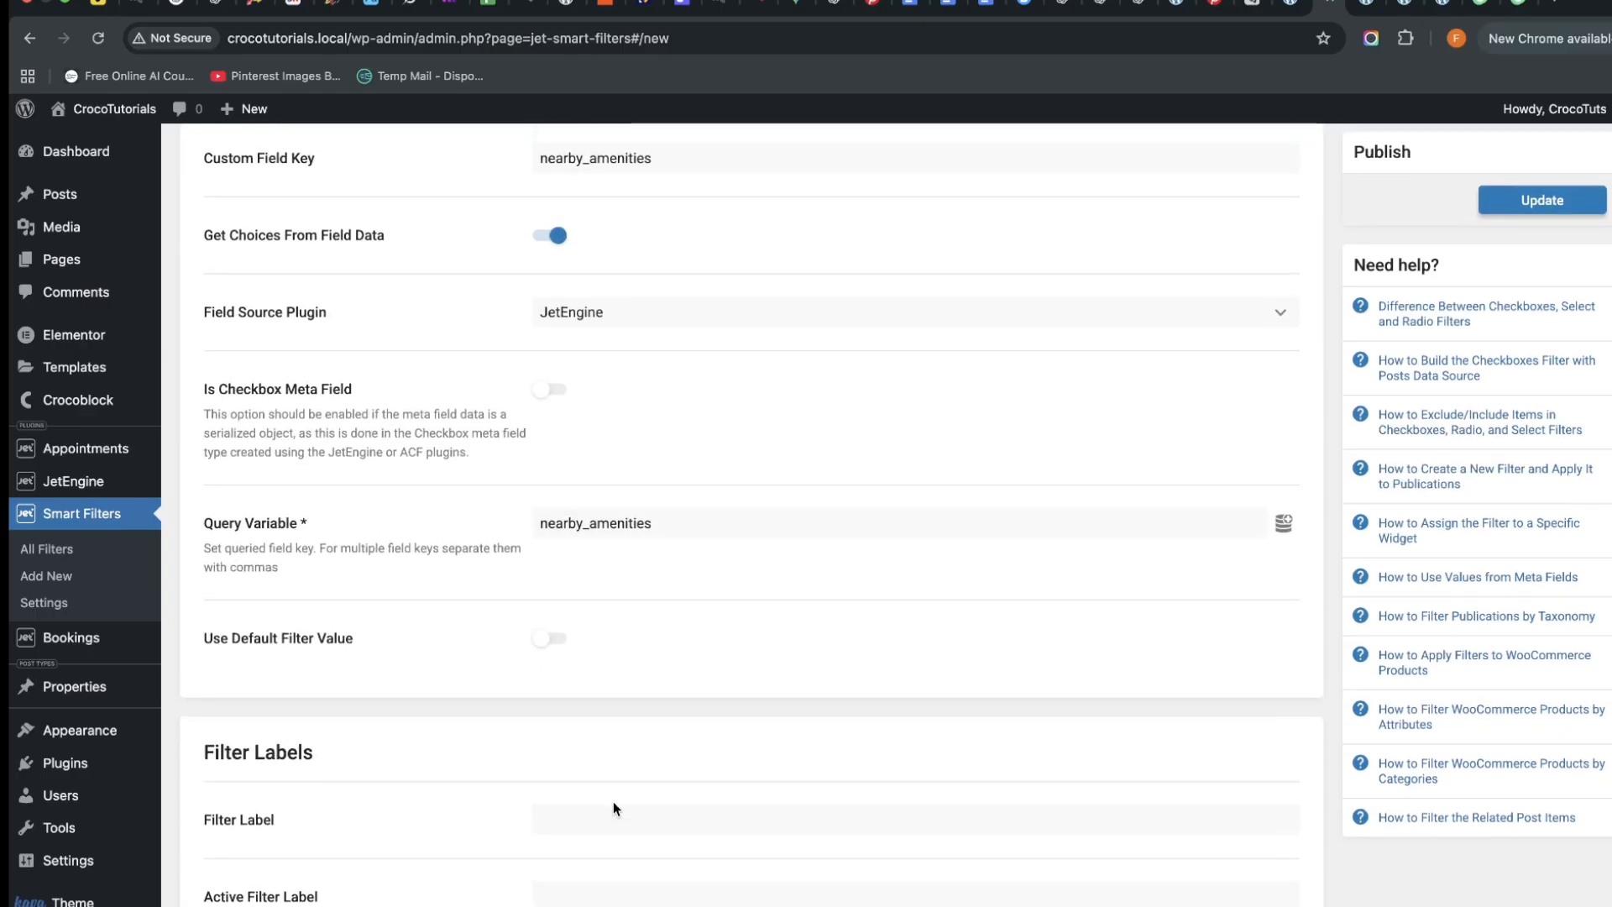
pyautogui.click(601, 820)
pyautogui.write('Amenities')
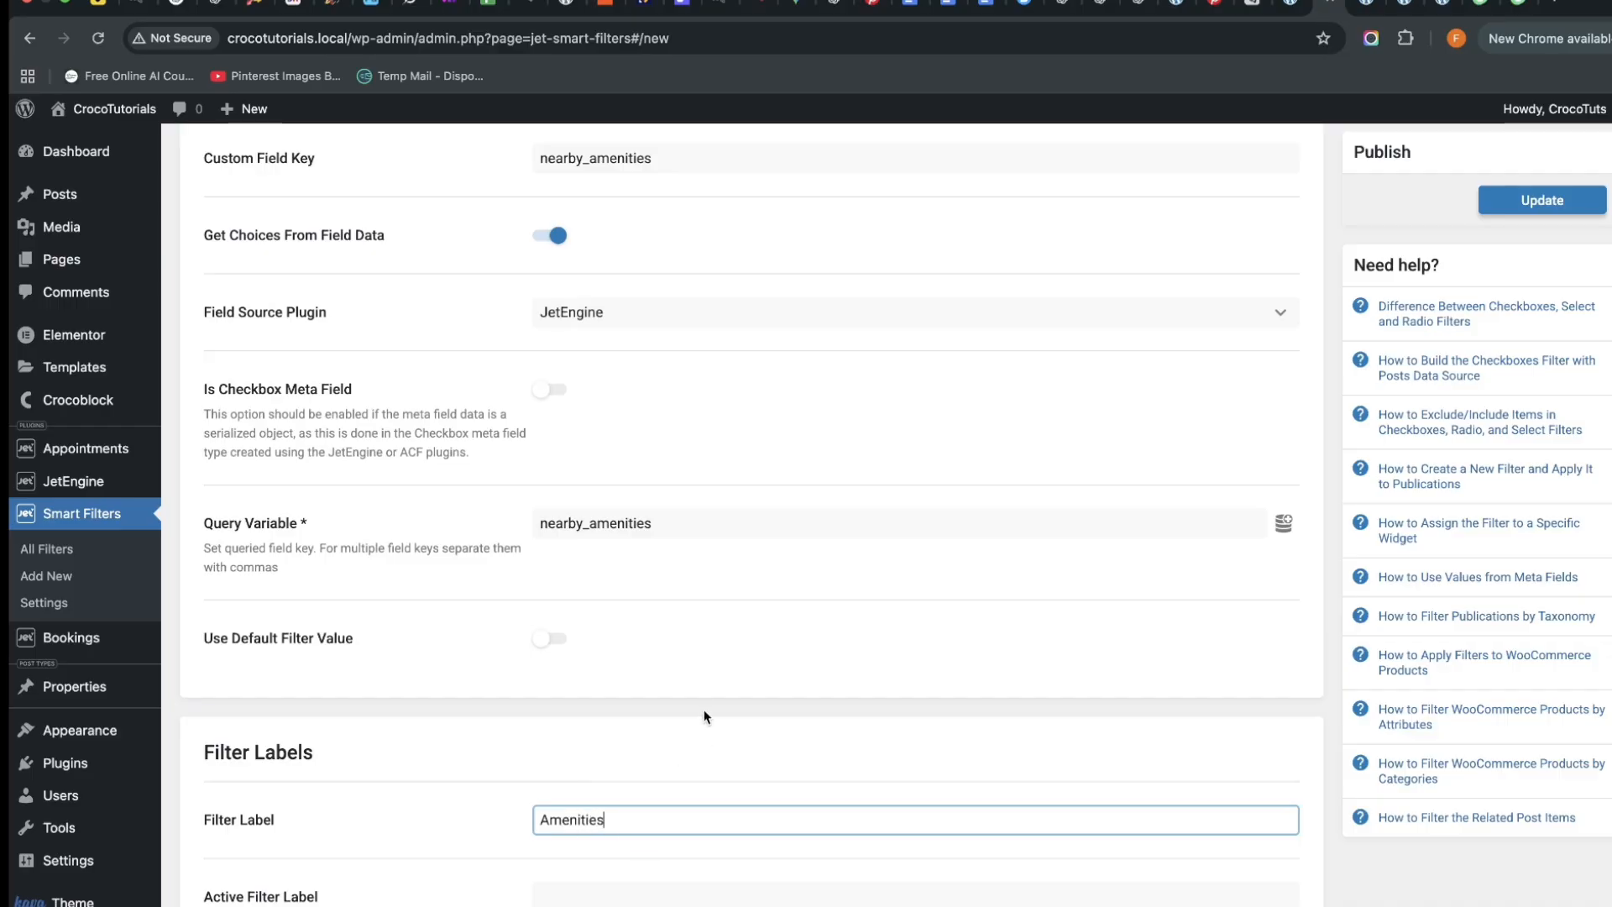
pyautogui.scroll(1, 546, 621)
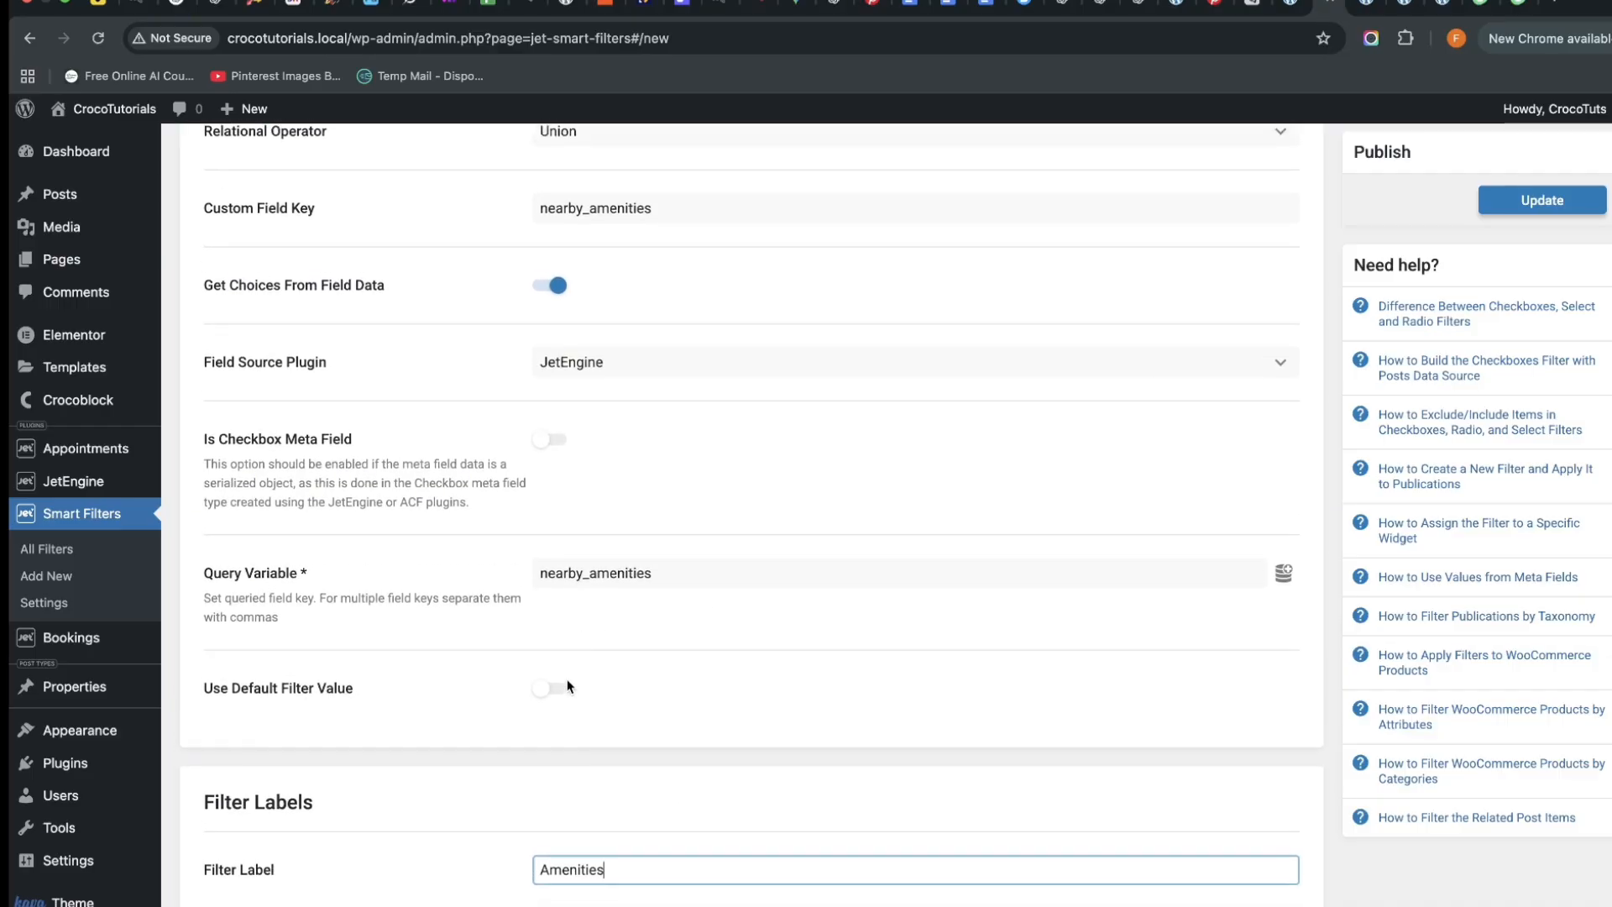
pyautogui.click(553, 696)
pyautogui.click(552, 692)
pyautogui.click(552, 692)
# Save the Amenities filter and copy its filter name
pyautogui.scroll(7, 761, 516)
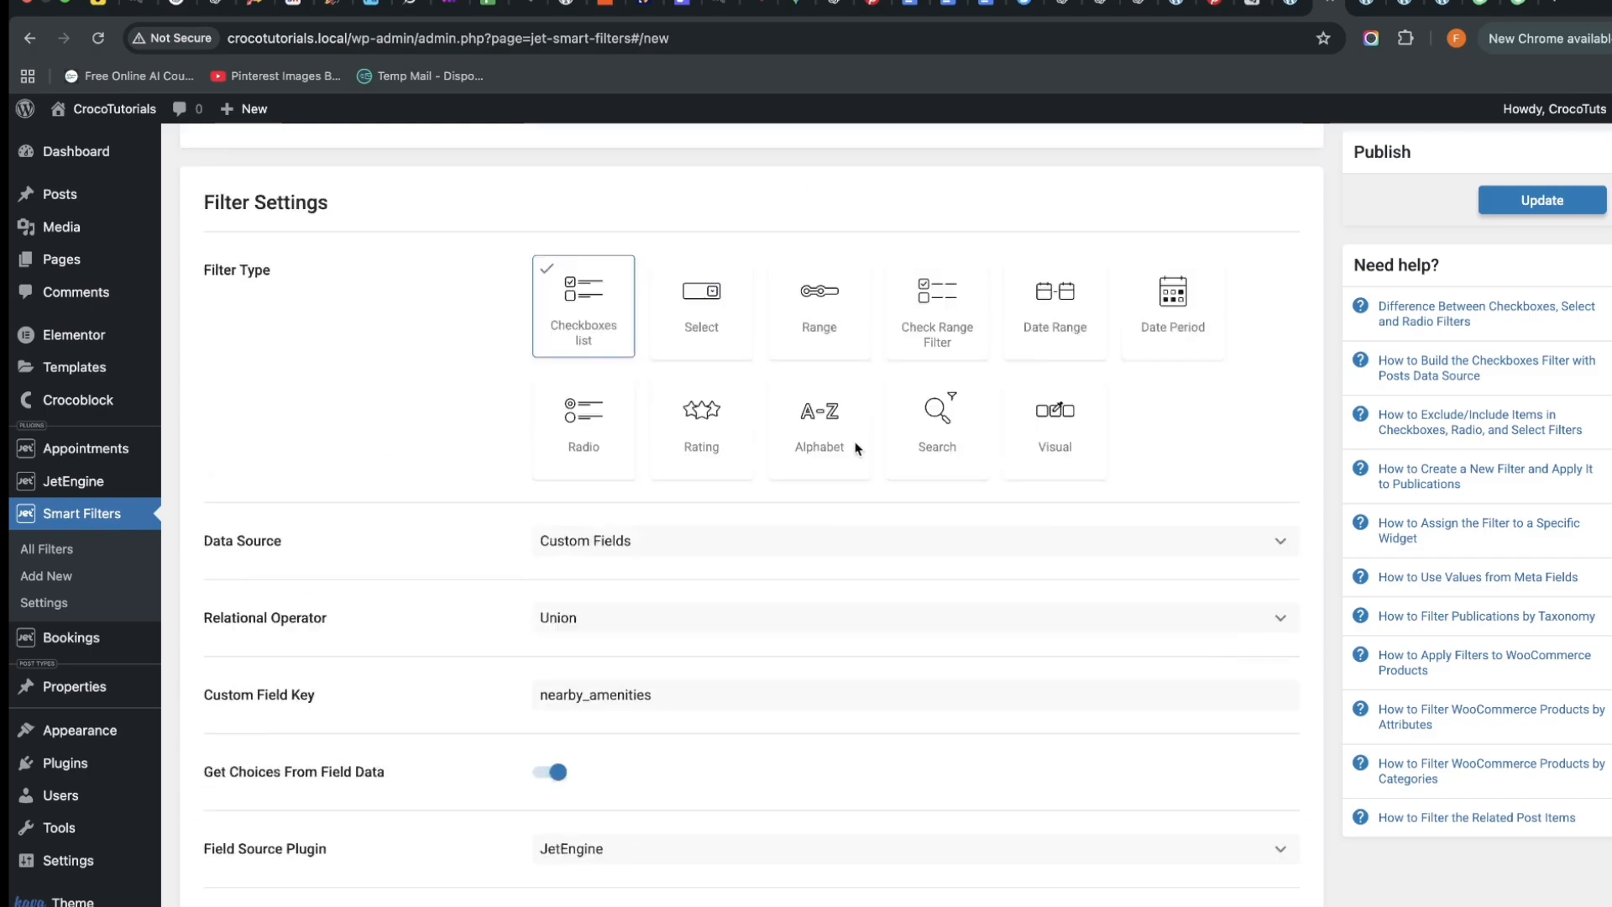
pyautogui.click(1517, 271)
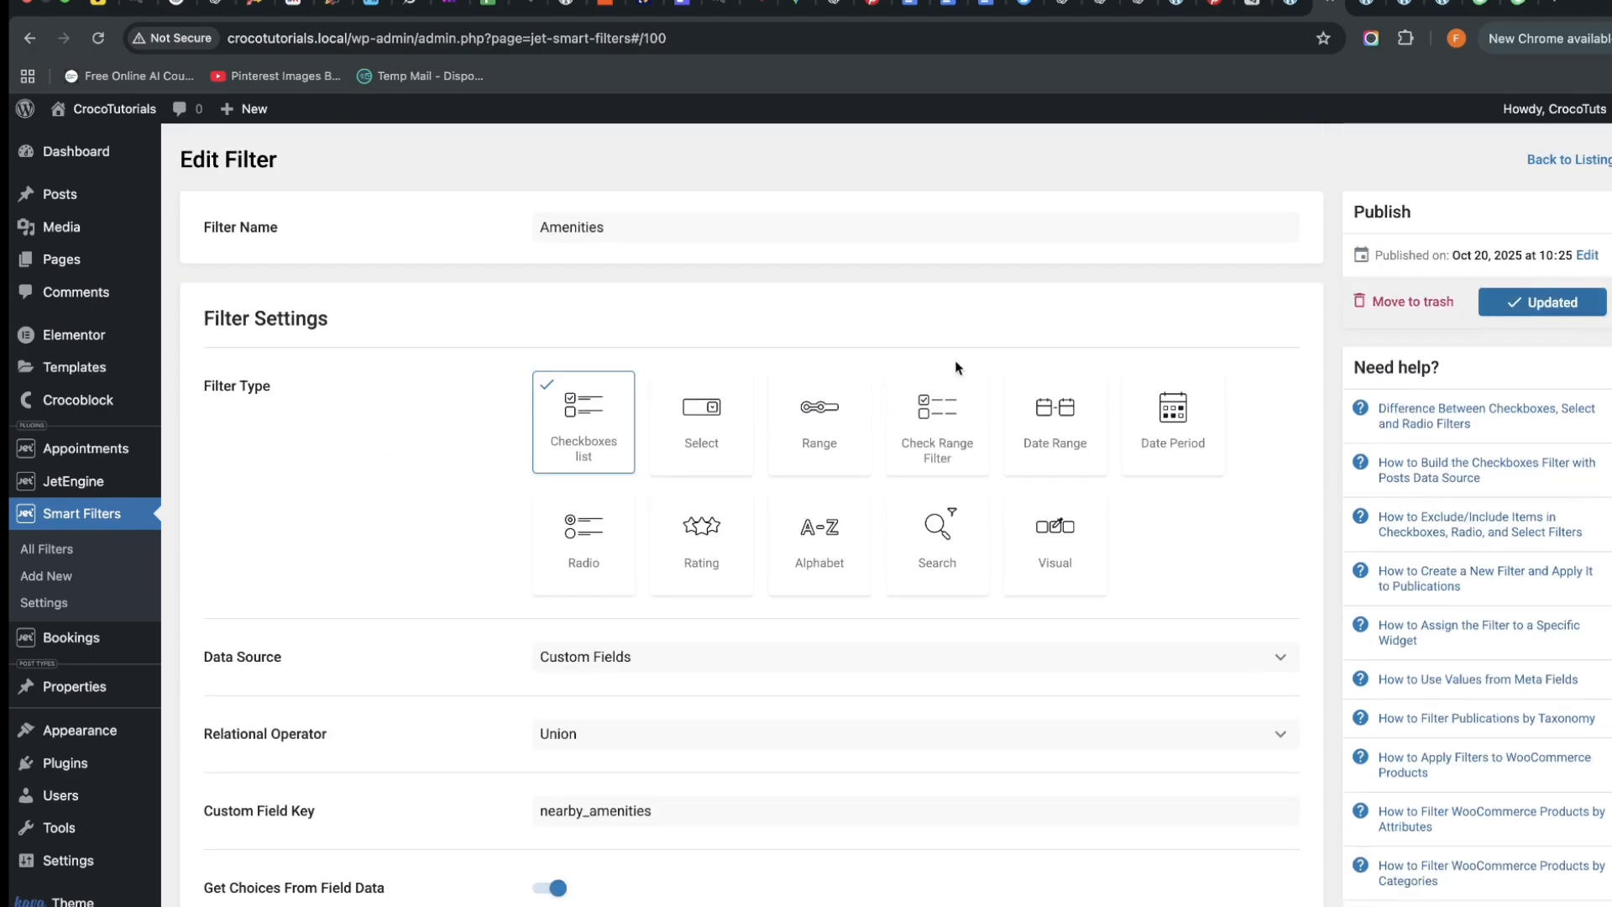
pyautogui.doubleClick(587, 225)
pyautogui.rightClick(585, 222)
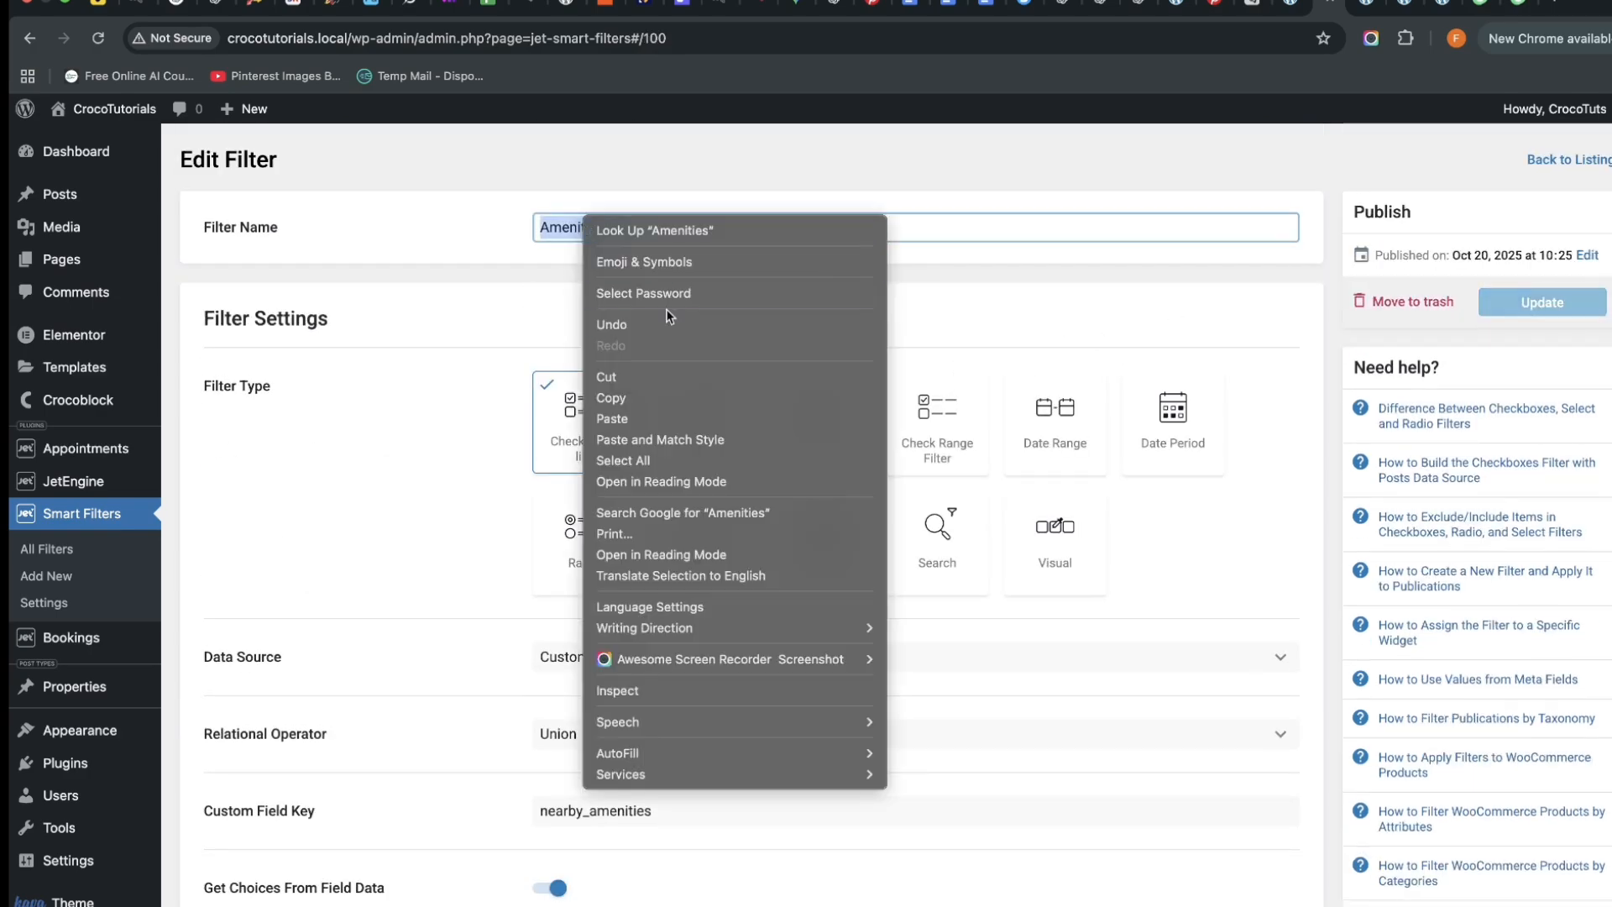
pyautogui.click(631, 399)
# Return to the property page in the Elementor editor, duplicate the Rooms container and open the copied checkboxes filter's settings
pyautogui.click(1437, 7)
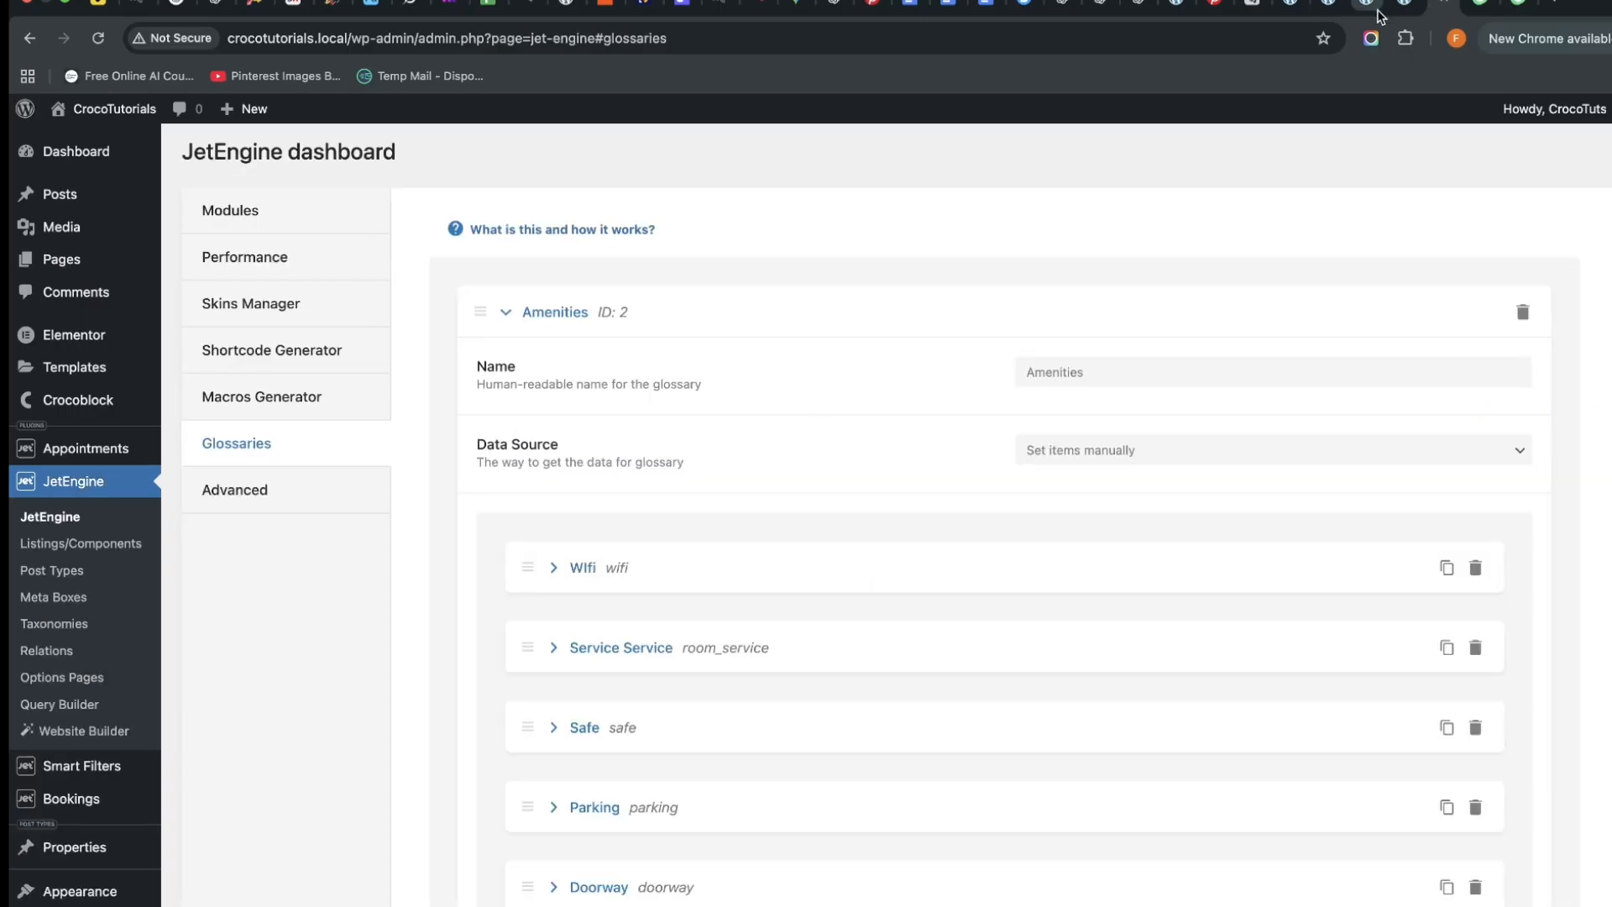
pyautogui.click(1401, 7)
pyautogui.click(1367, 6)
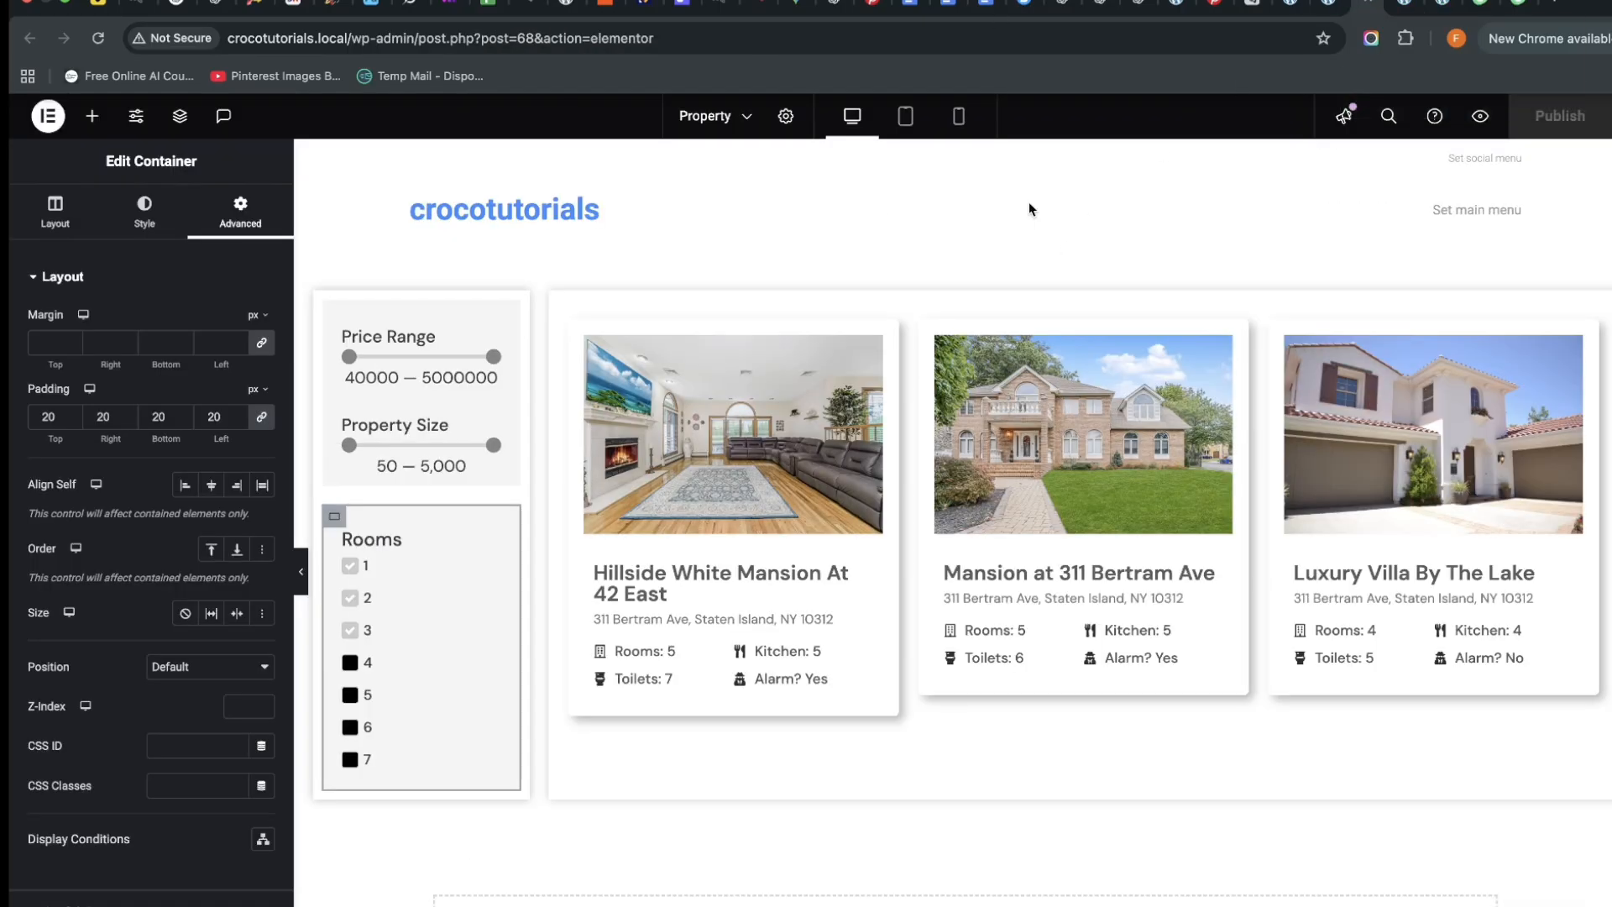
pyautogui.rightClick(335, 518)
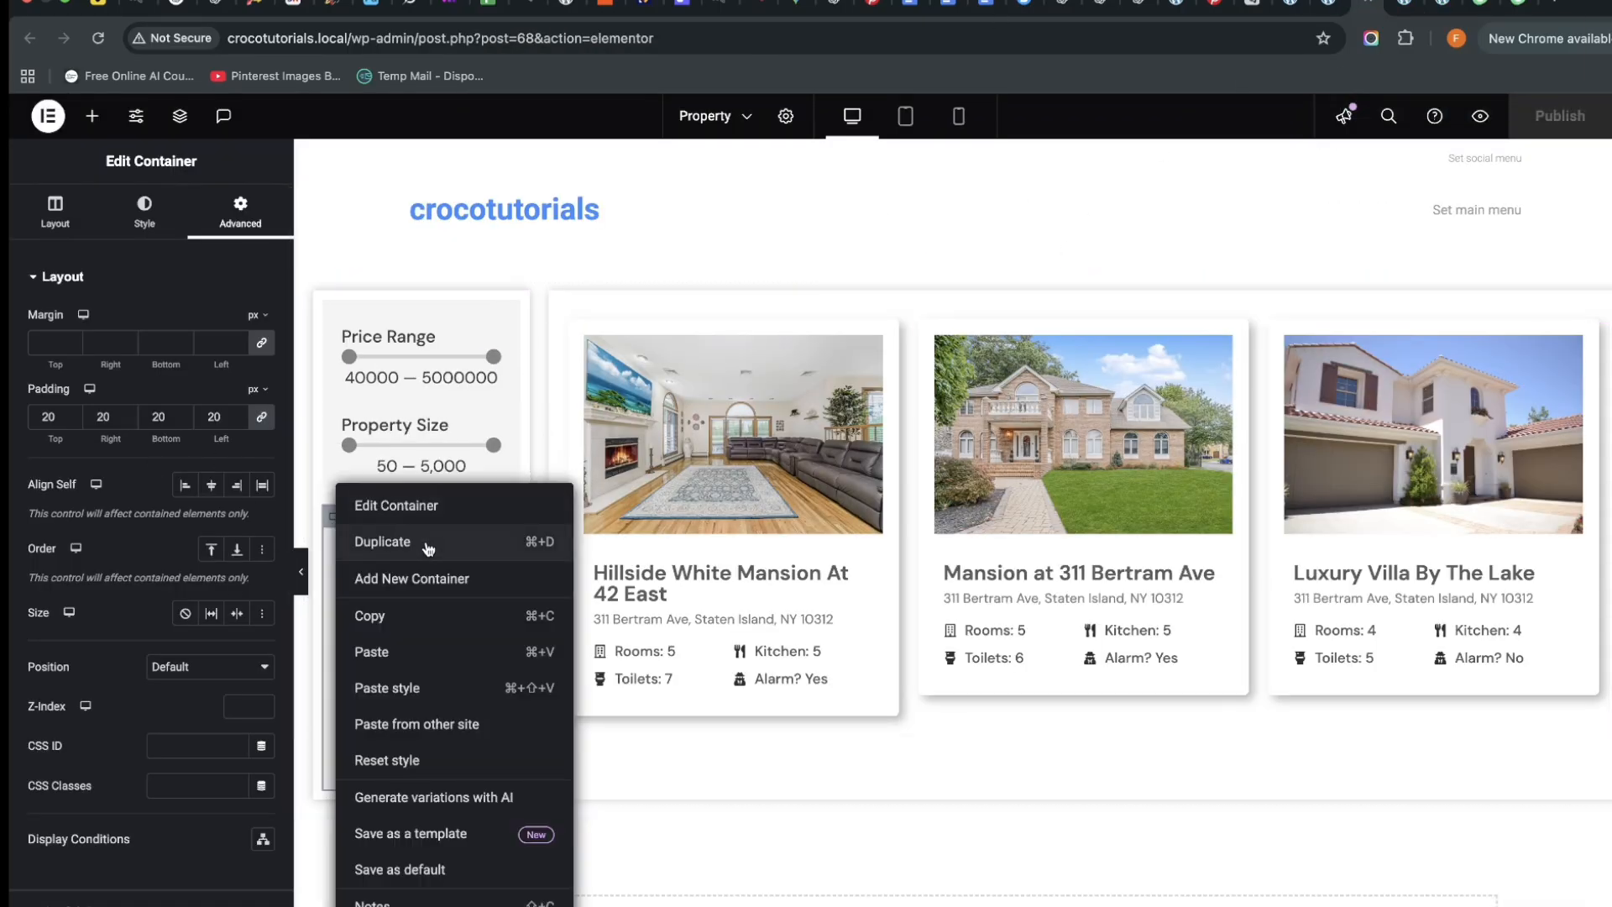
pyautogui.click(426, 546)
pyautogui.scroll(-4, 446, 675)
pyautogui.click(490, 526)
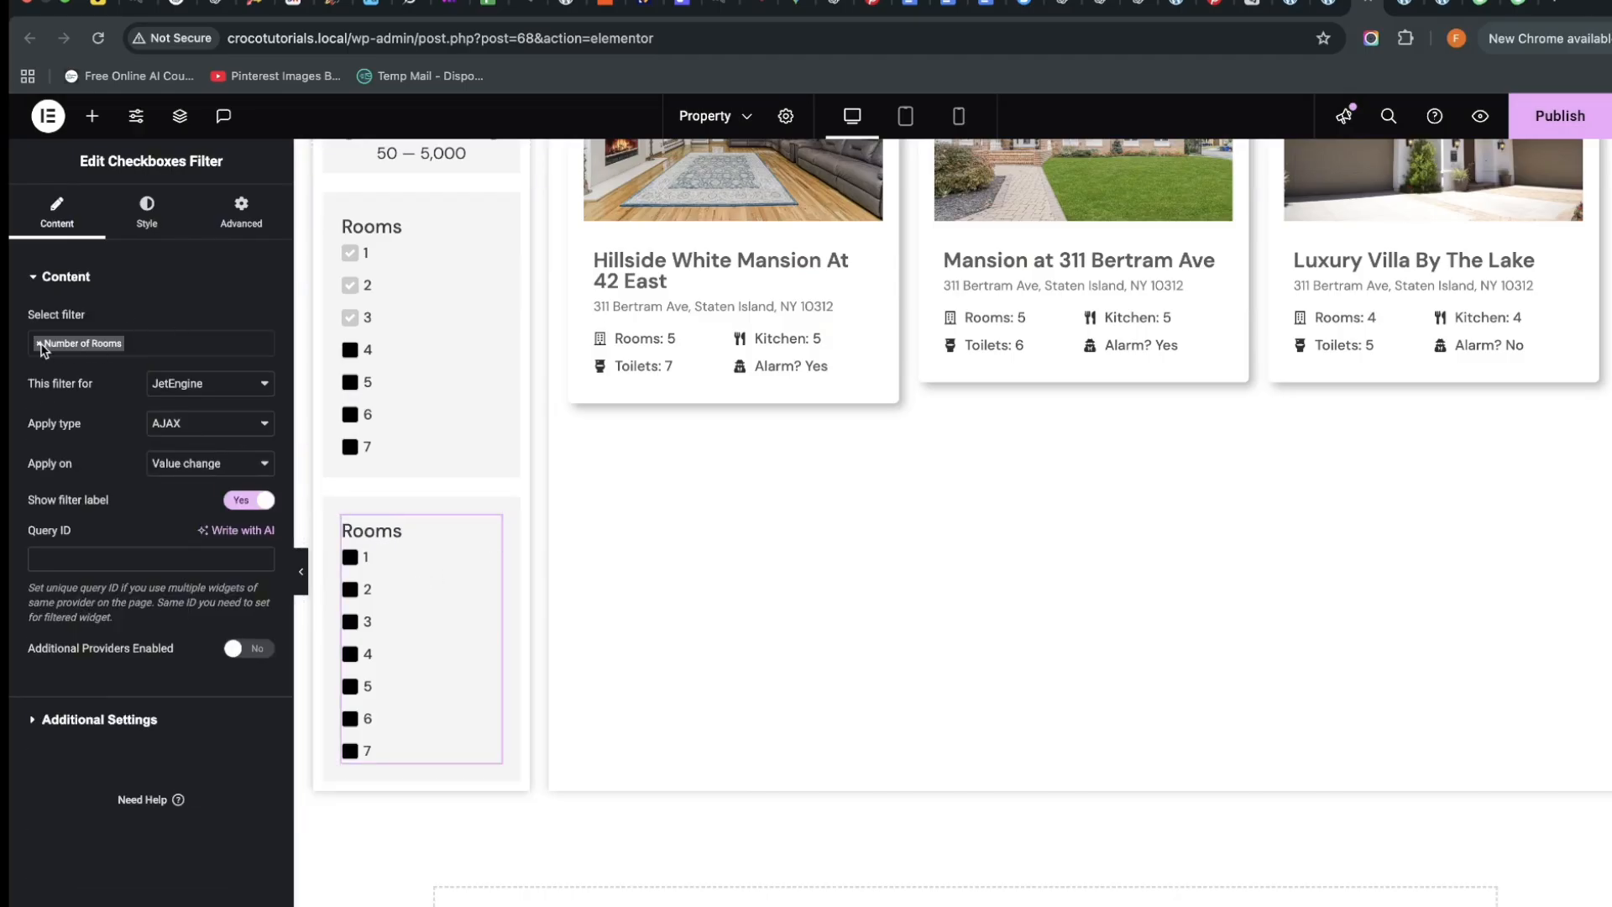
# Replace the Number of Rooms filter with the Amenities filter in the copied checkboxes filter
pyautogui.click(39, 343)
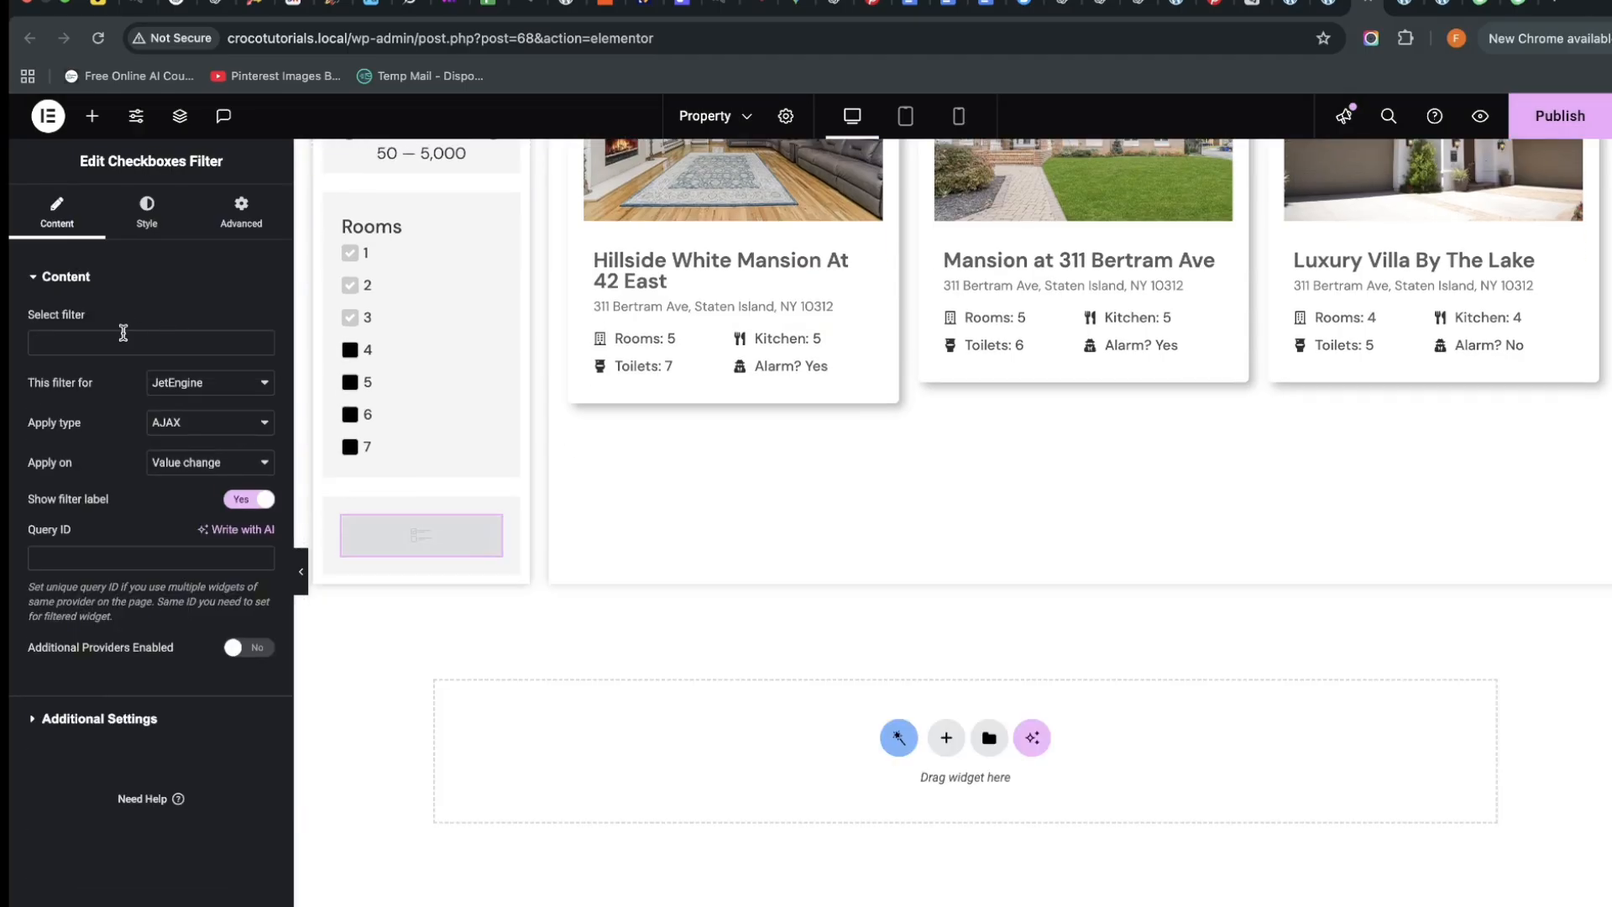
pyautogui.click(114, 341)
pyautogui.write('amen')
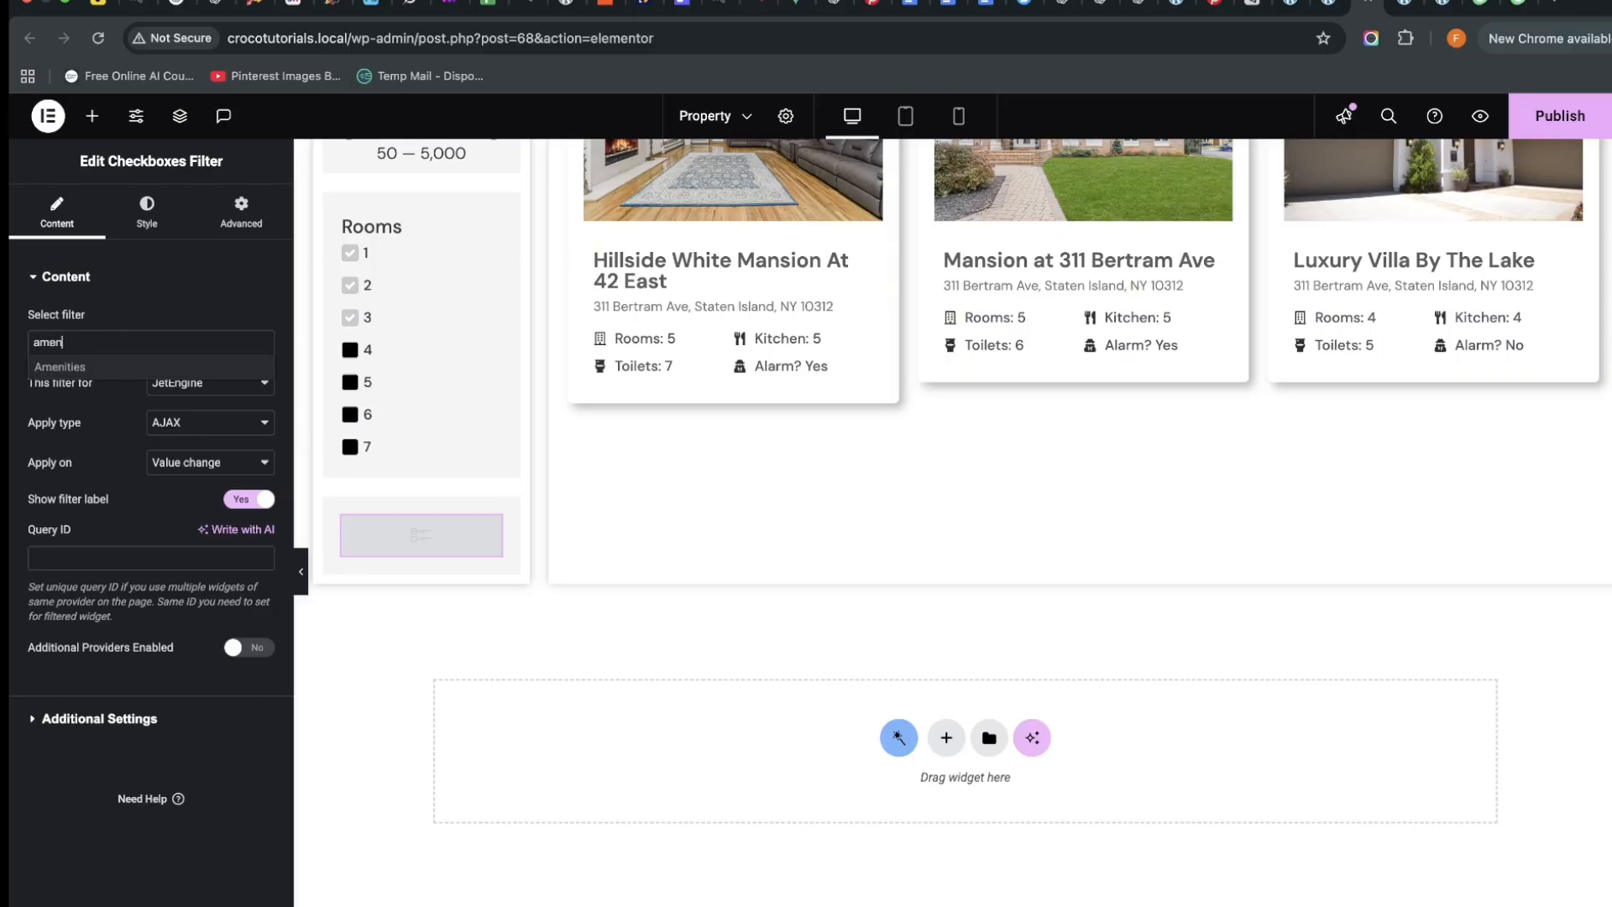
pyautogui.click(63, 368)
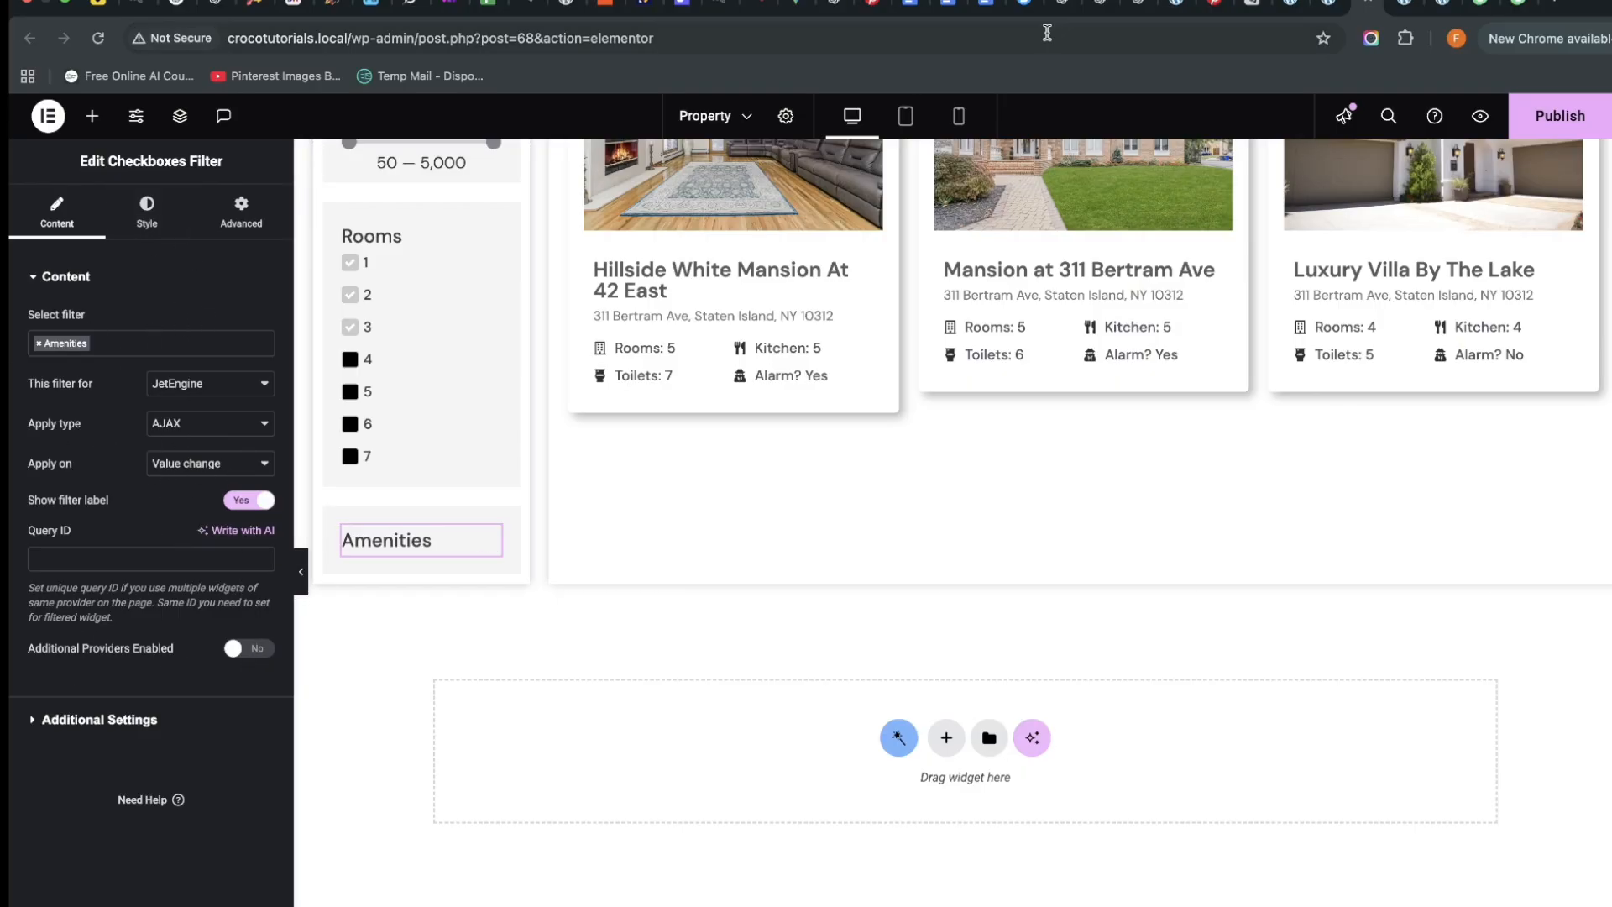
# Go to the Amenities filter's edit page and review its data source, field key and query variable settings
pyautogui.click(1329, 4)
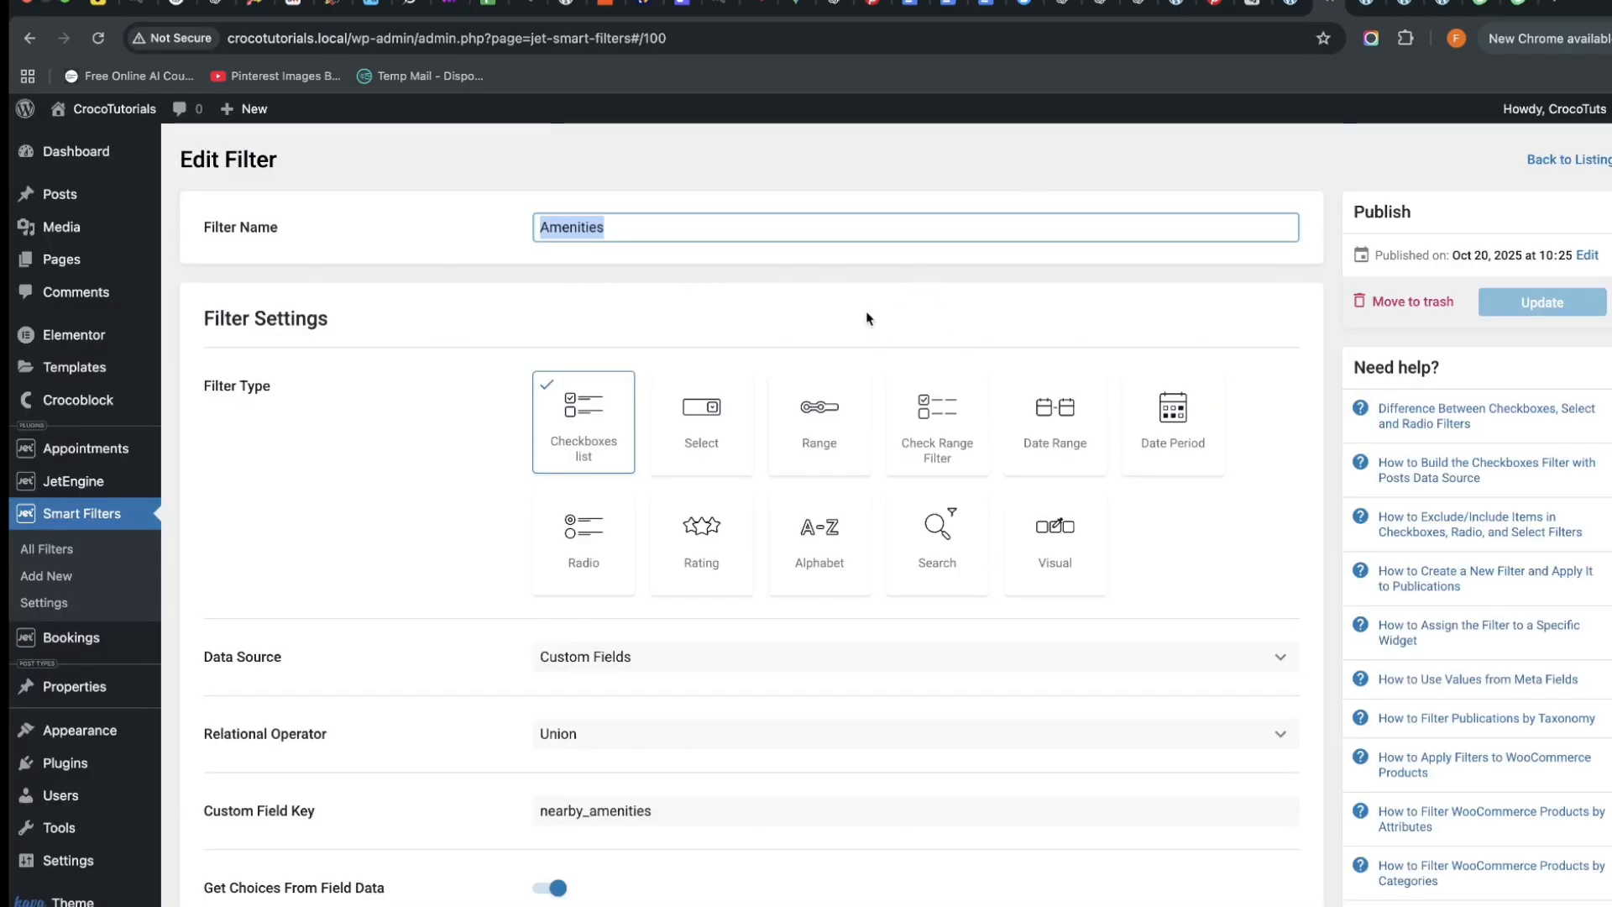
pyautogui.scroll(-4, 618, 598)
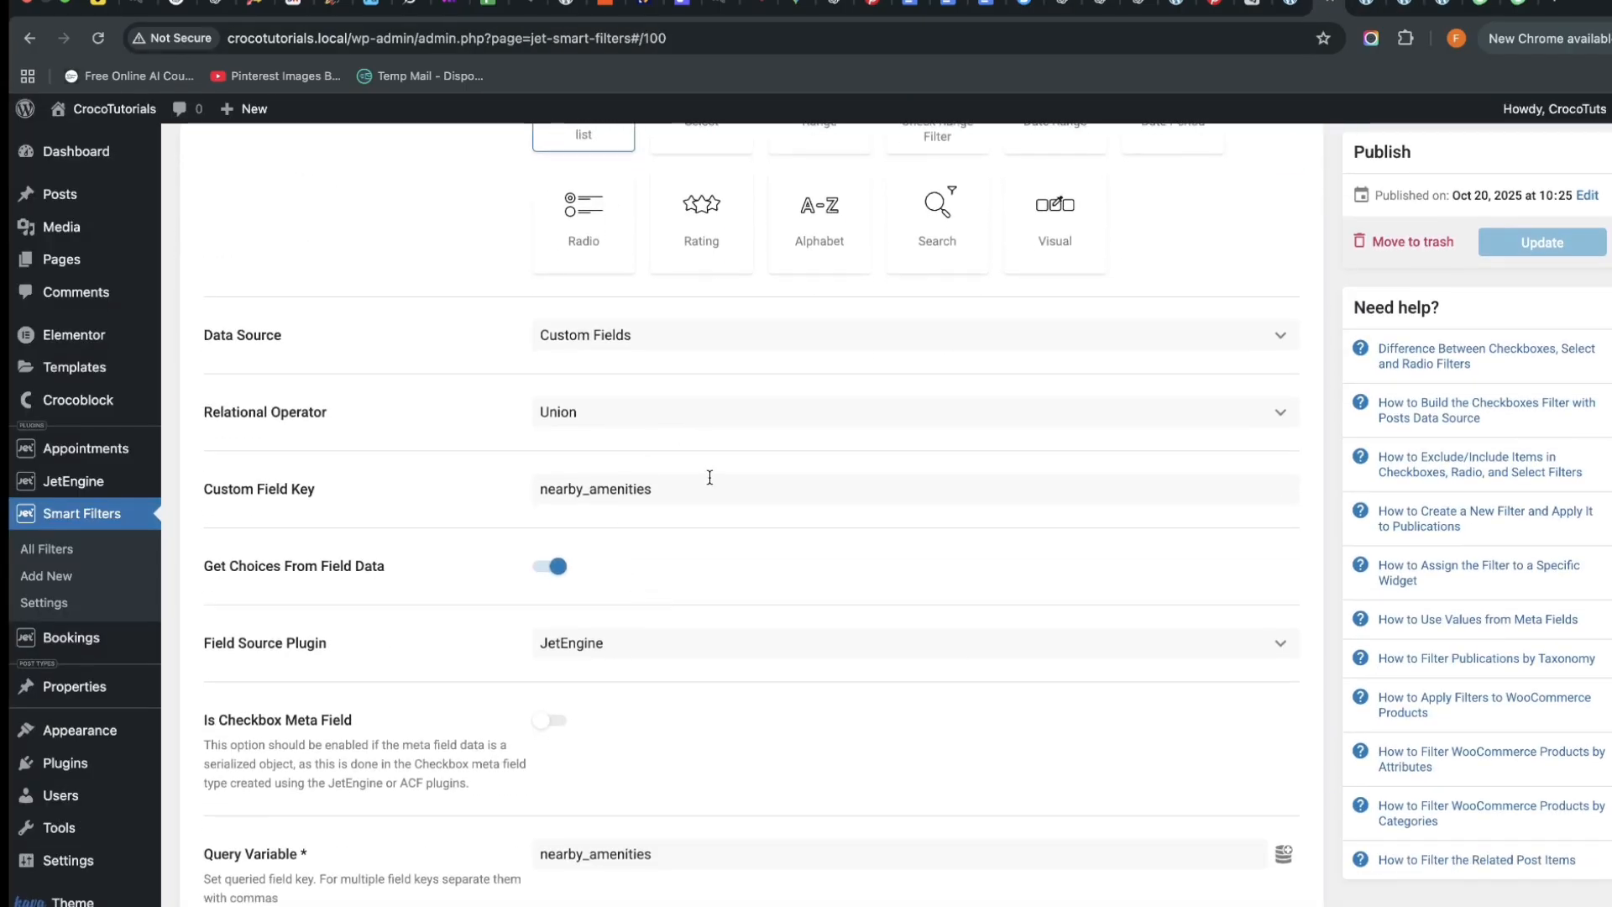
pyautogui.scroll(-4, 706, 477)
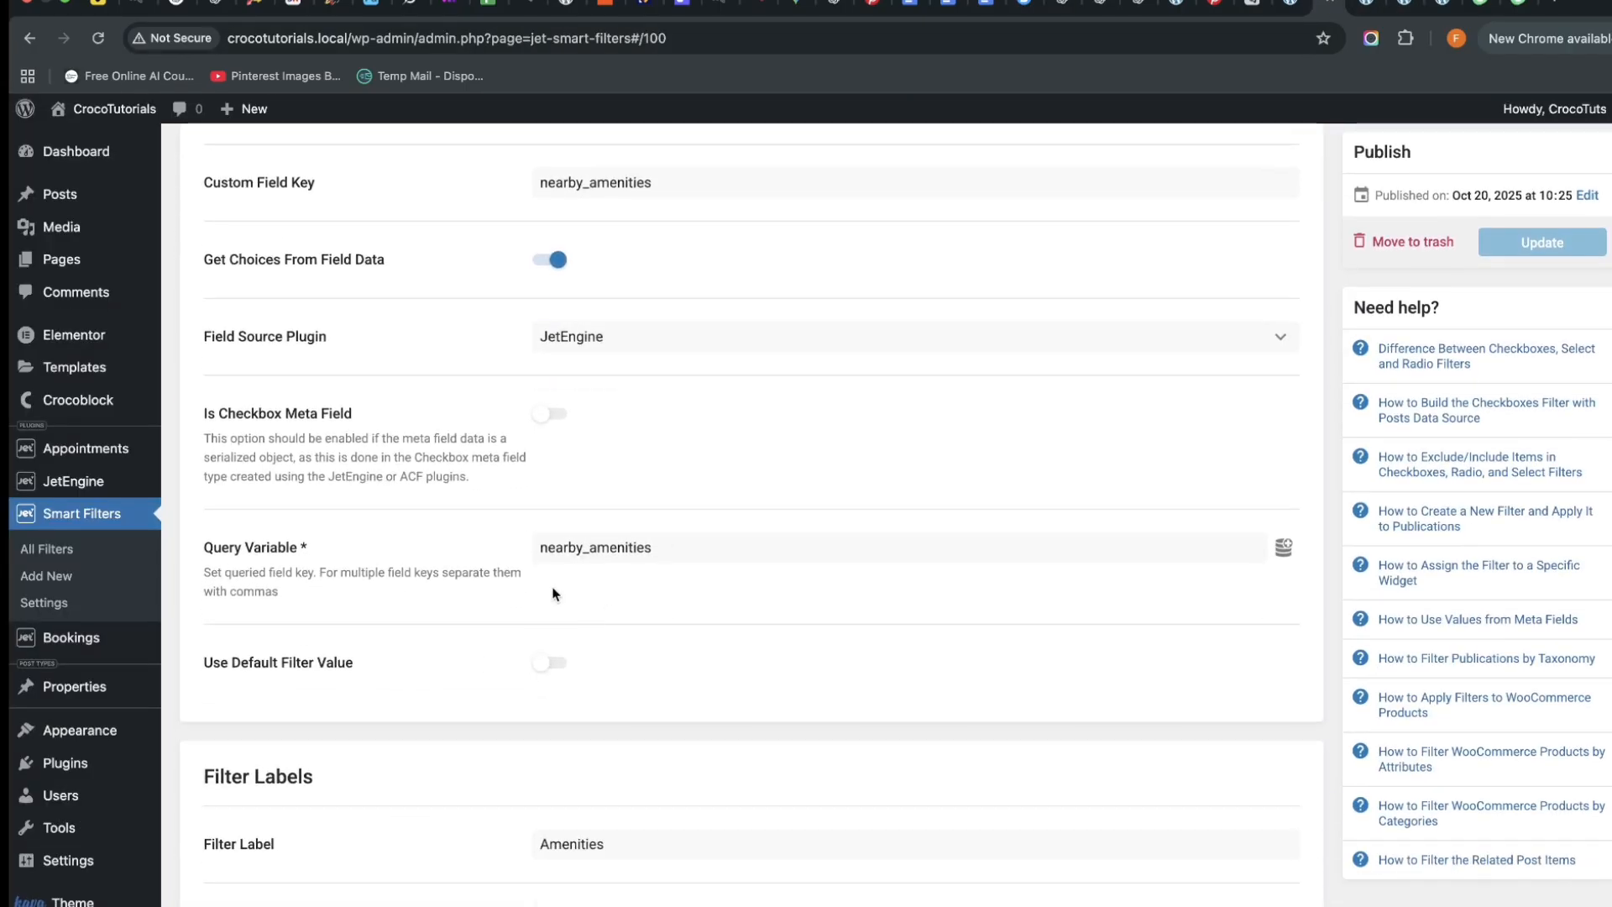
pyautogui.scroll(7, 644, 620)
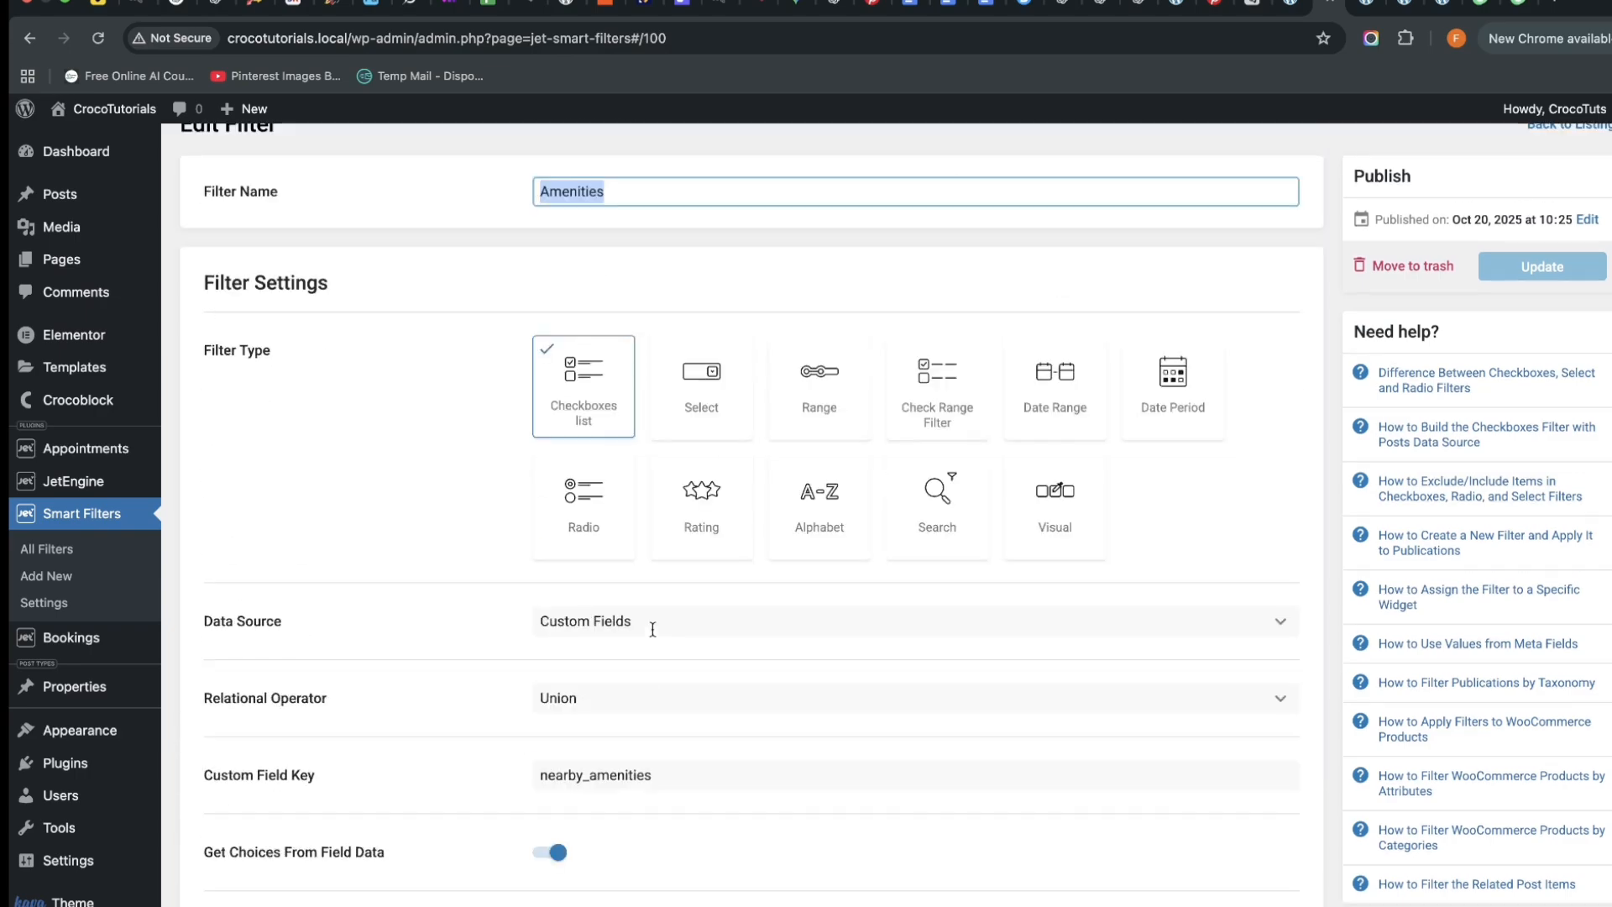
pyautogui.scroll(-7, 655, 623)
pyautogui.scroll(8, 663, 618)
pyautogui.scroll(-2, 630, 606)
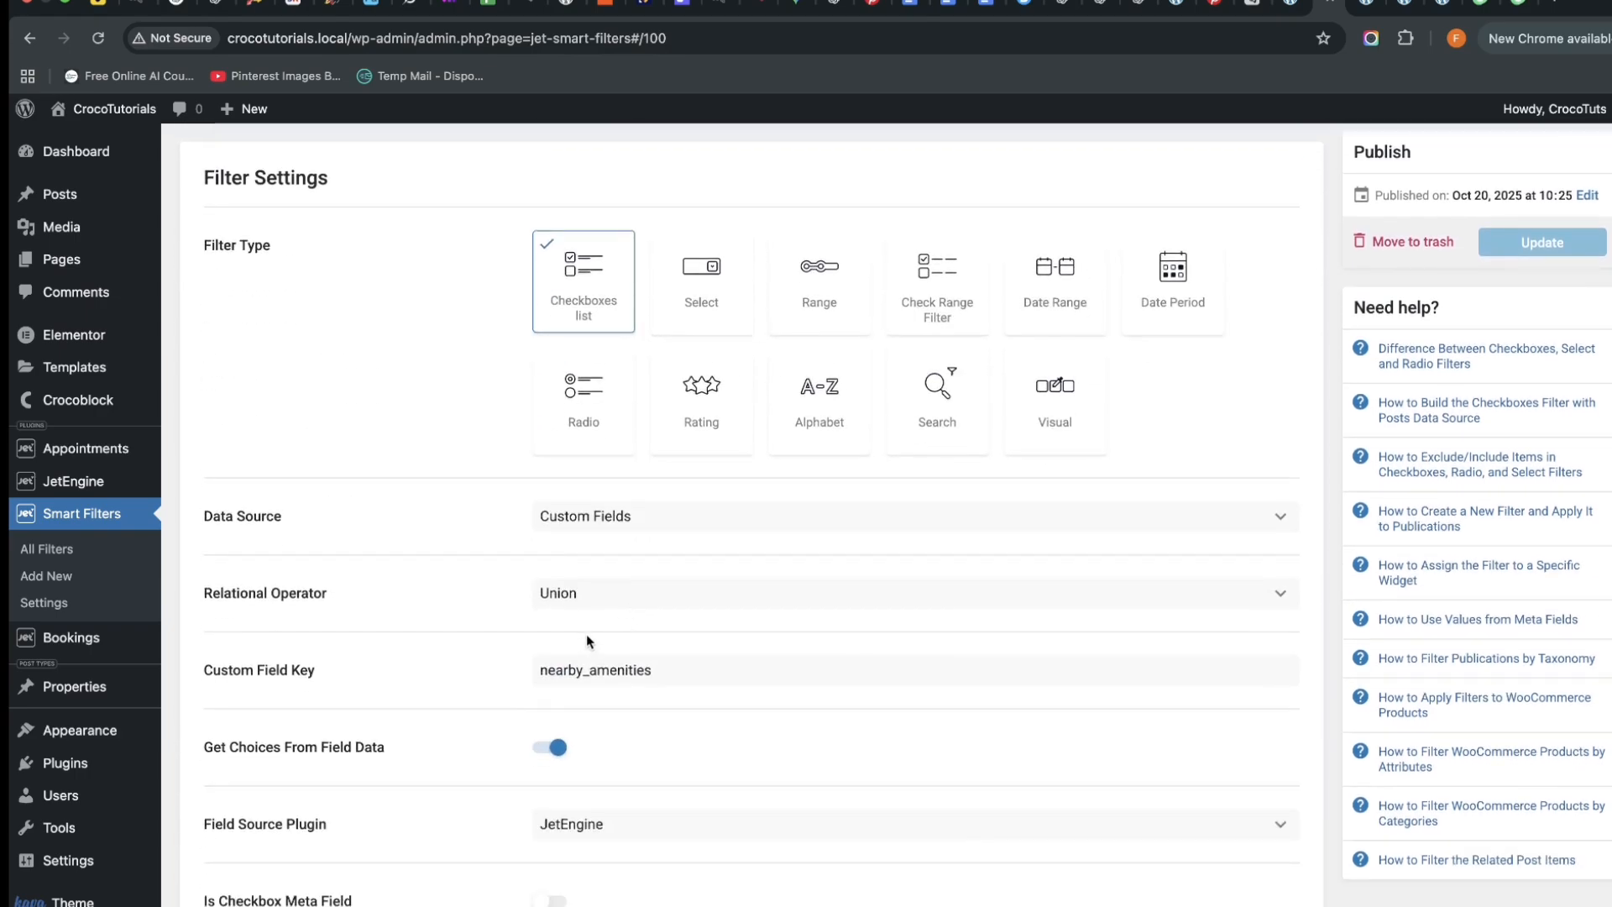
pyautogui.scroll(-1, 657, 577)
# Set the Relational Operator to Intersection, enable Is Checkbox Meta Field and update the Amenities filter
pyautogui.click(642, 463)
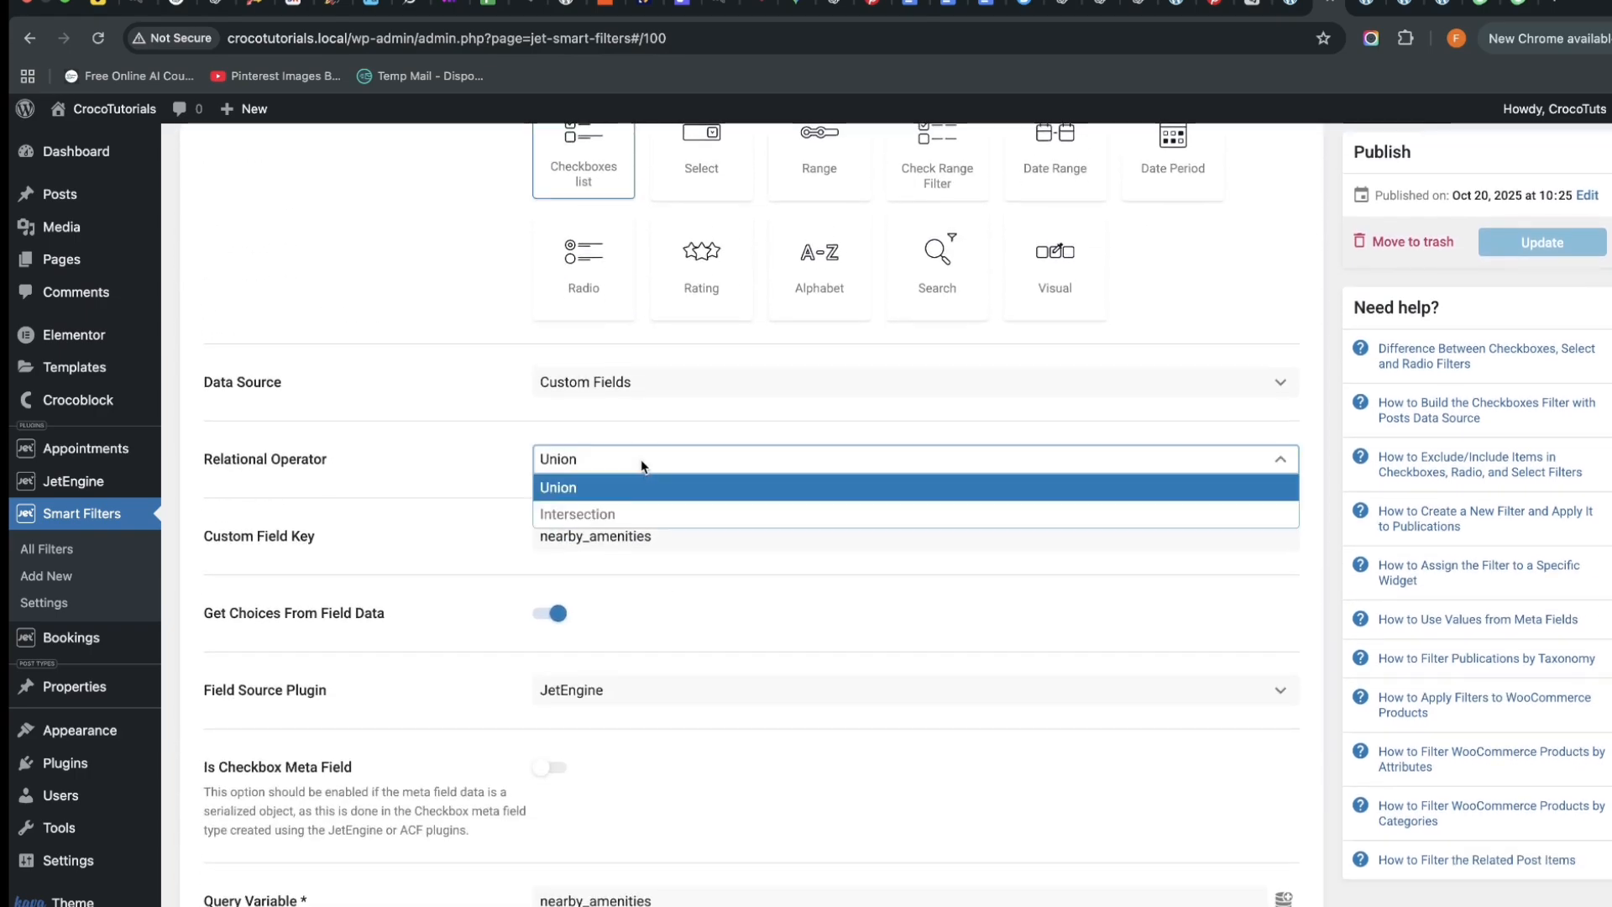
pyautogui.click(638, 514)
pyautogui.scroll(-3, 604, 587)
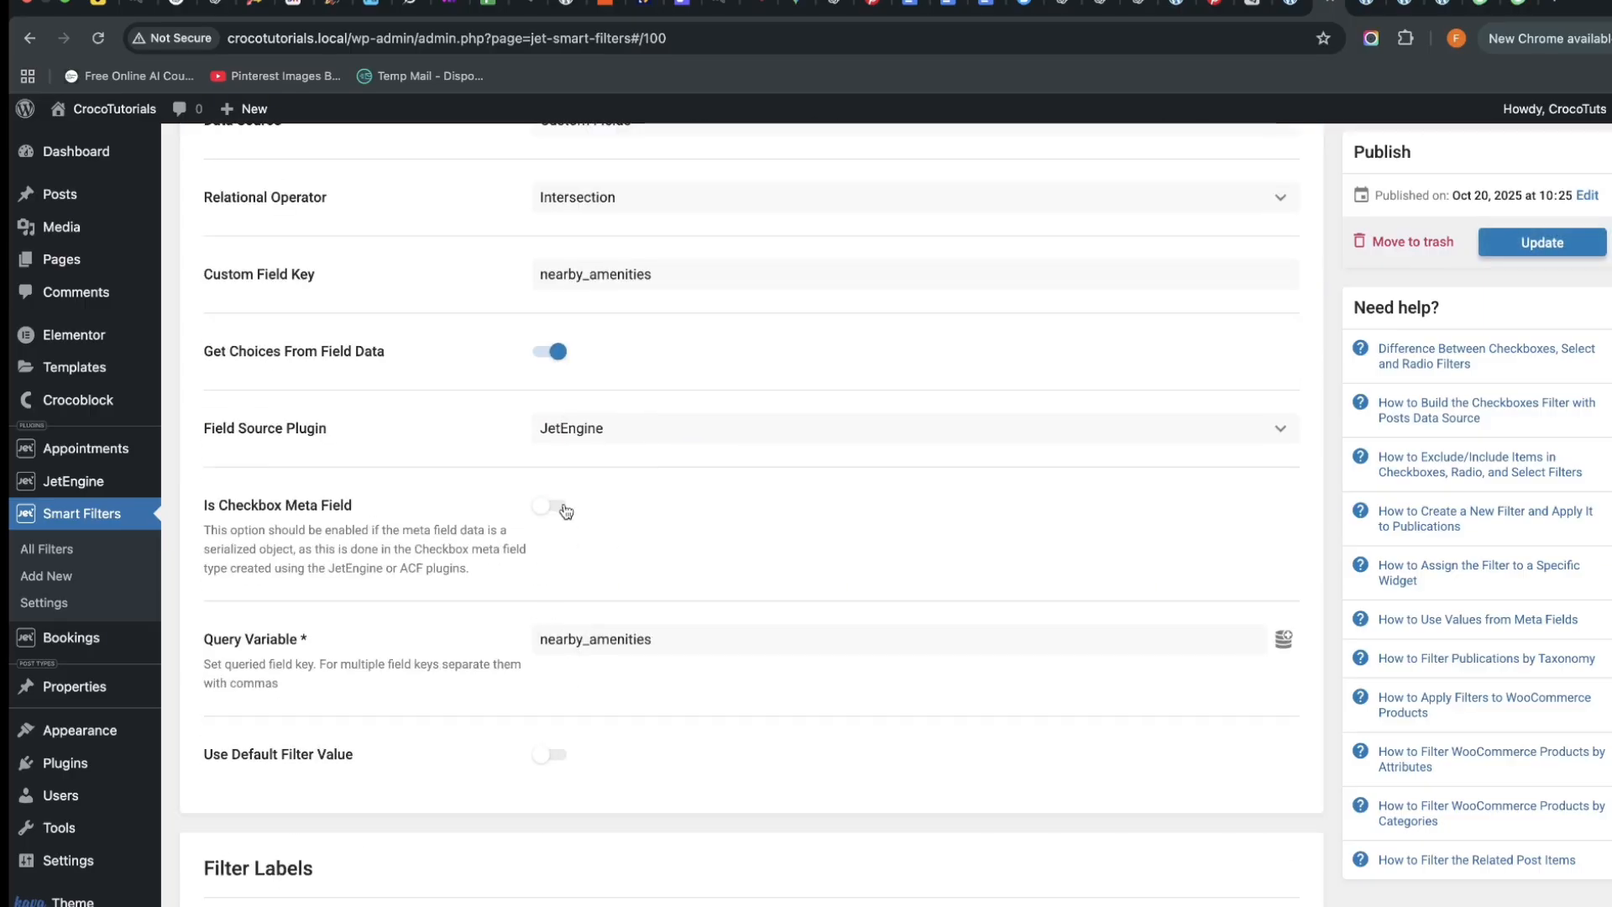
pyautogui.click(556, 506)
pyautogui.click(1516, 242)
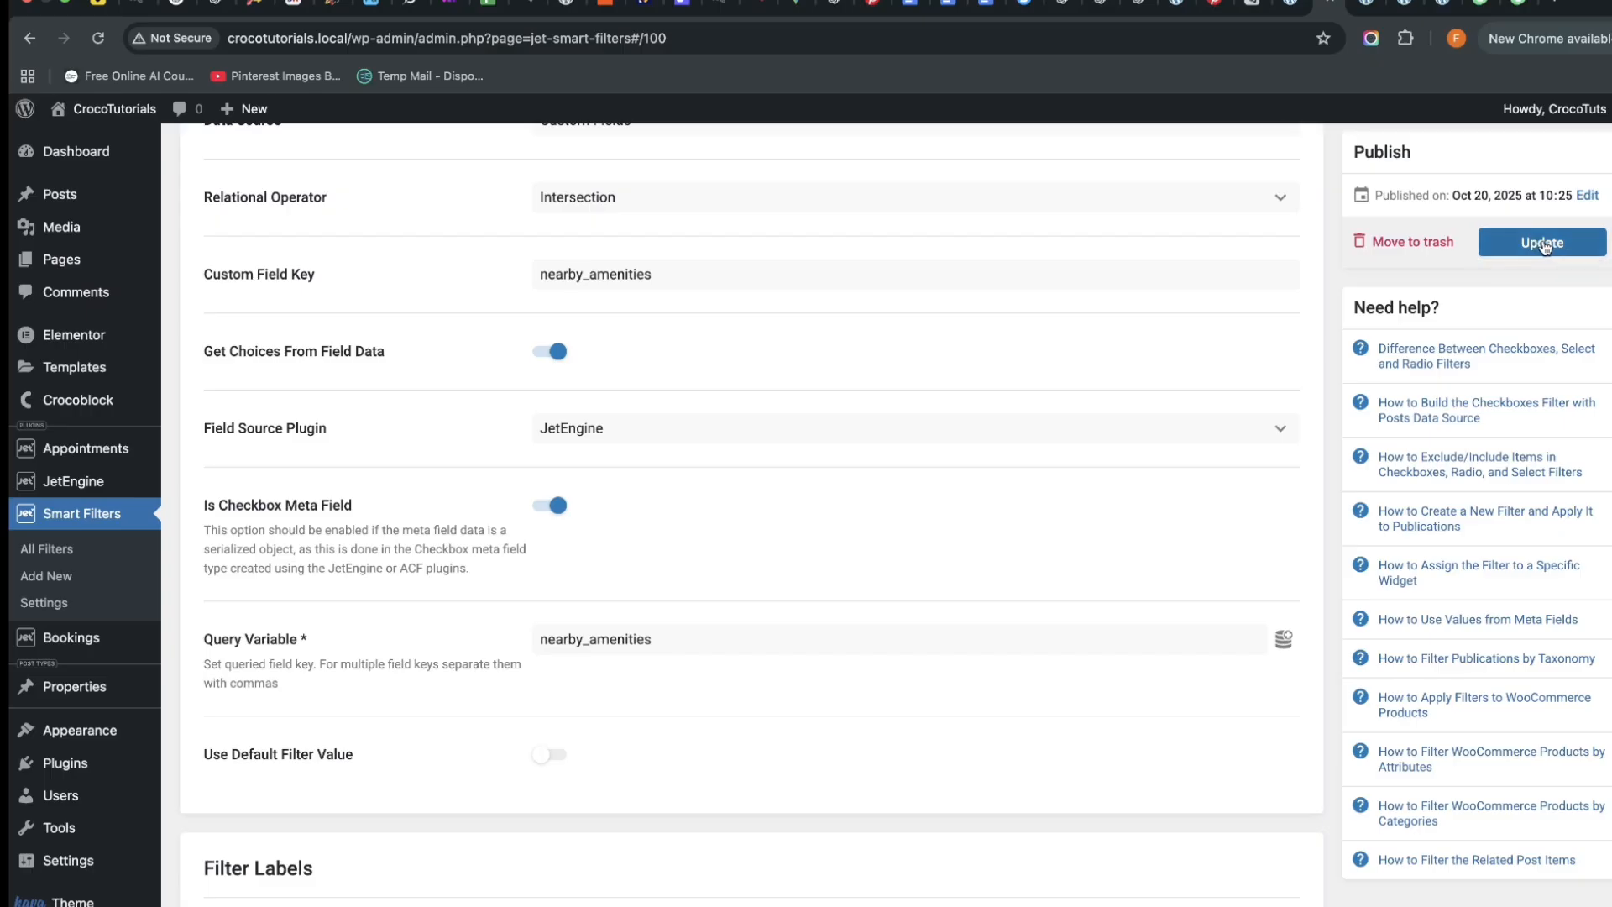
# Return to the property page in the Elementor editor and reload it to check the Amenities filter
pyautogui.click(1367, 7)
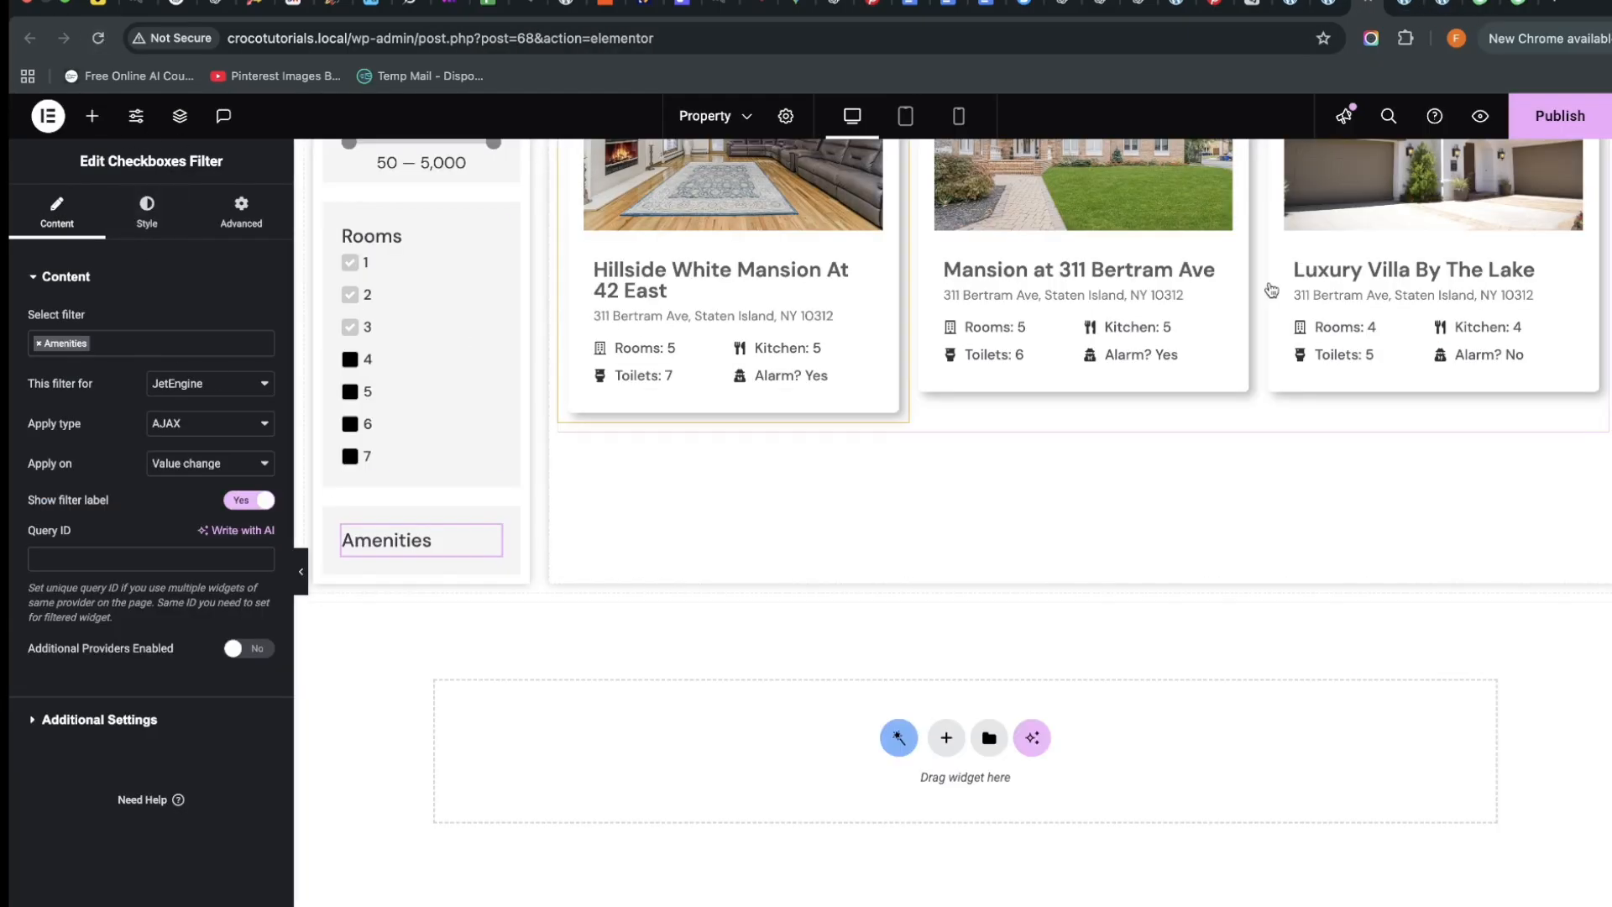
pyautogui.click(100, 42)
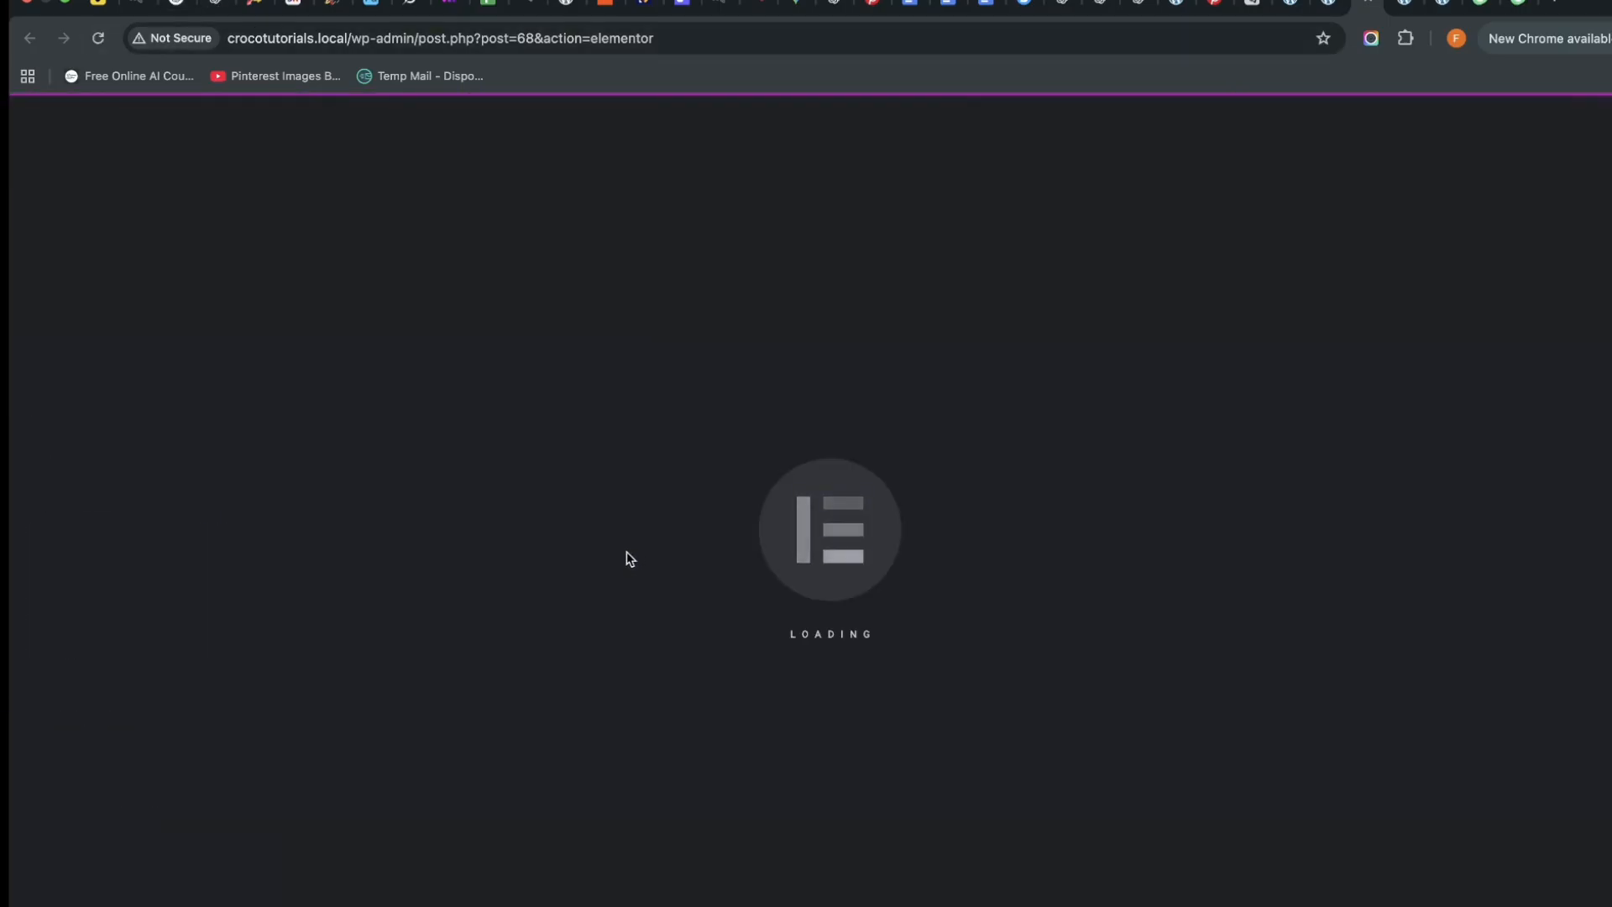
pyautogui.scroll(-1, 486, 607)
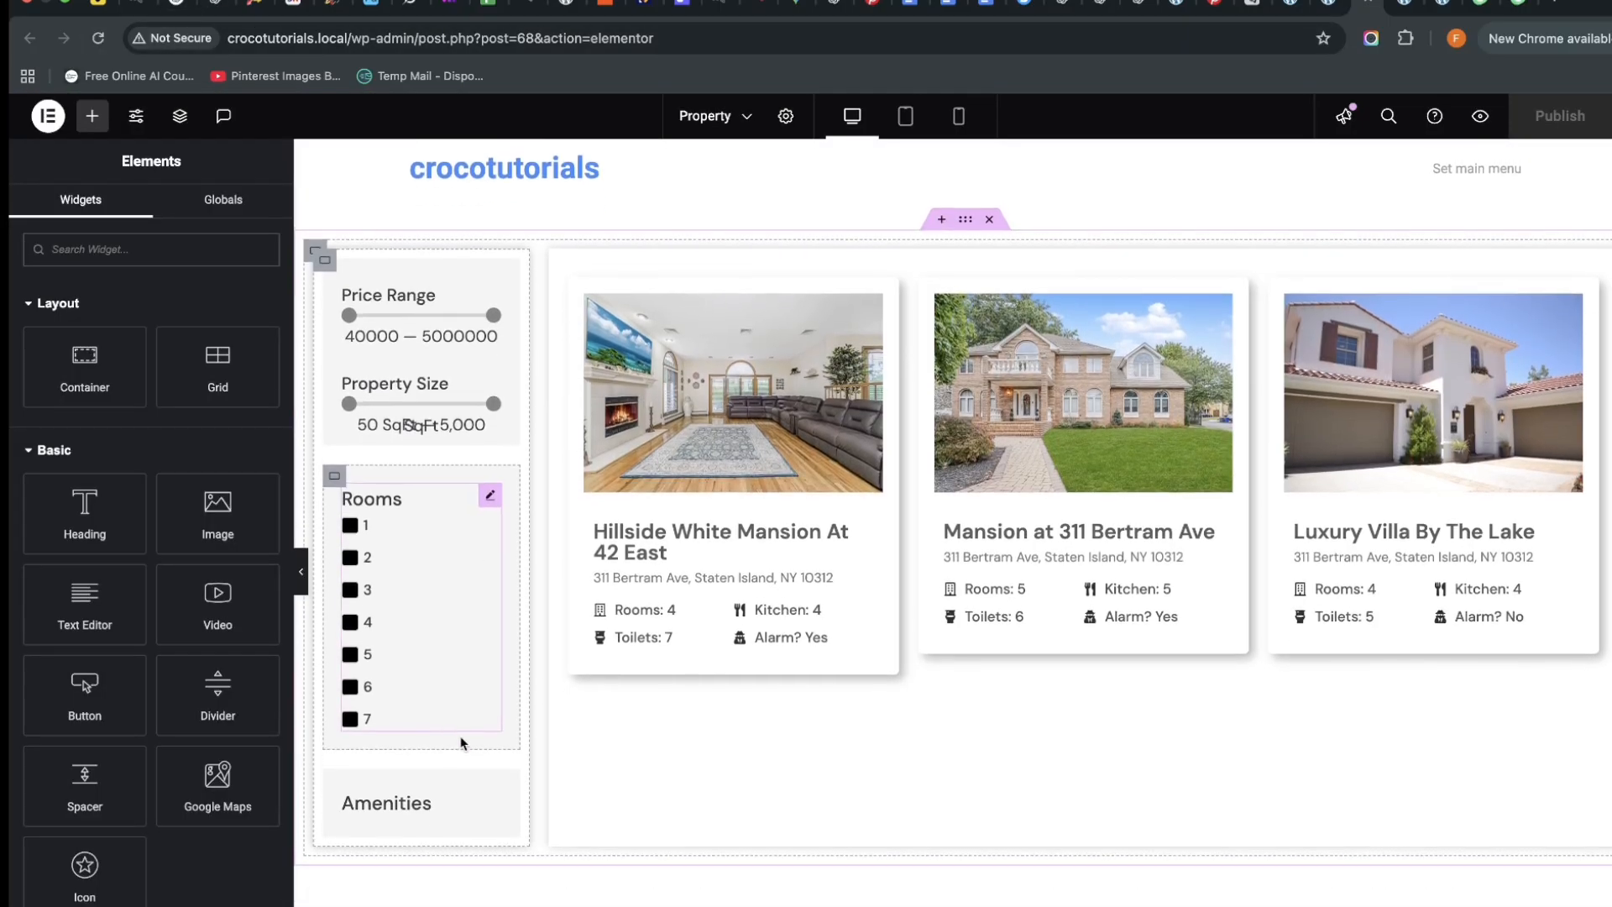
# Open the Amenities checkboxes filter's settings and check its provider, apply type and apply-on options
pyautogui.click(489, 800)
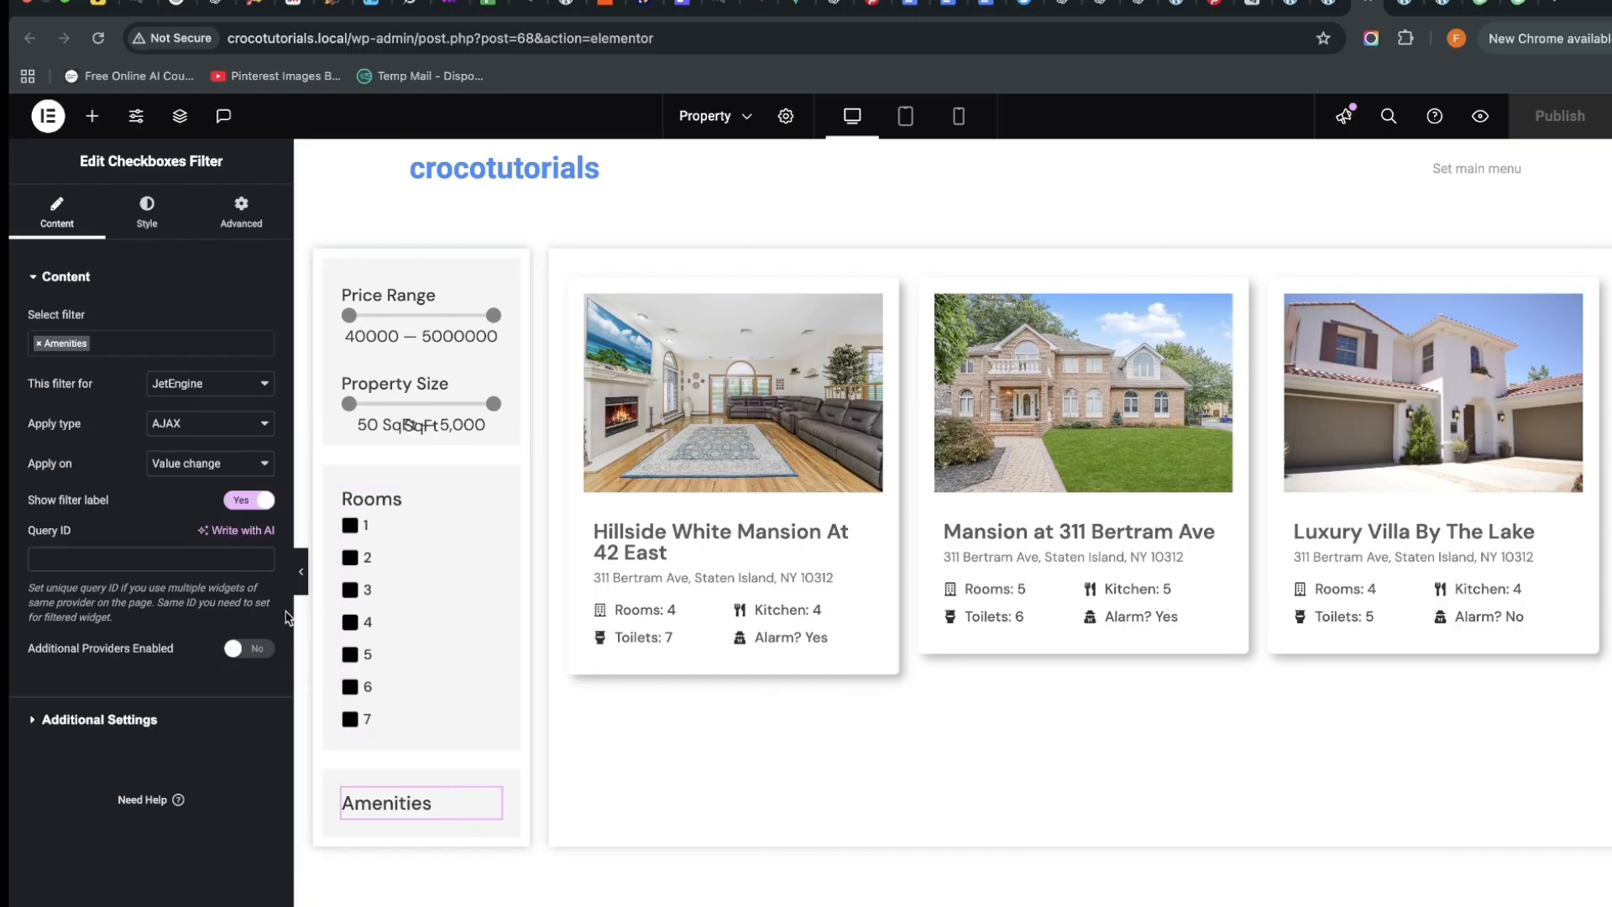
pyautogui.click(212, 391)
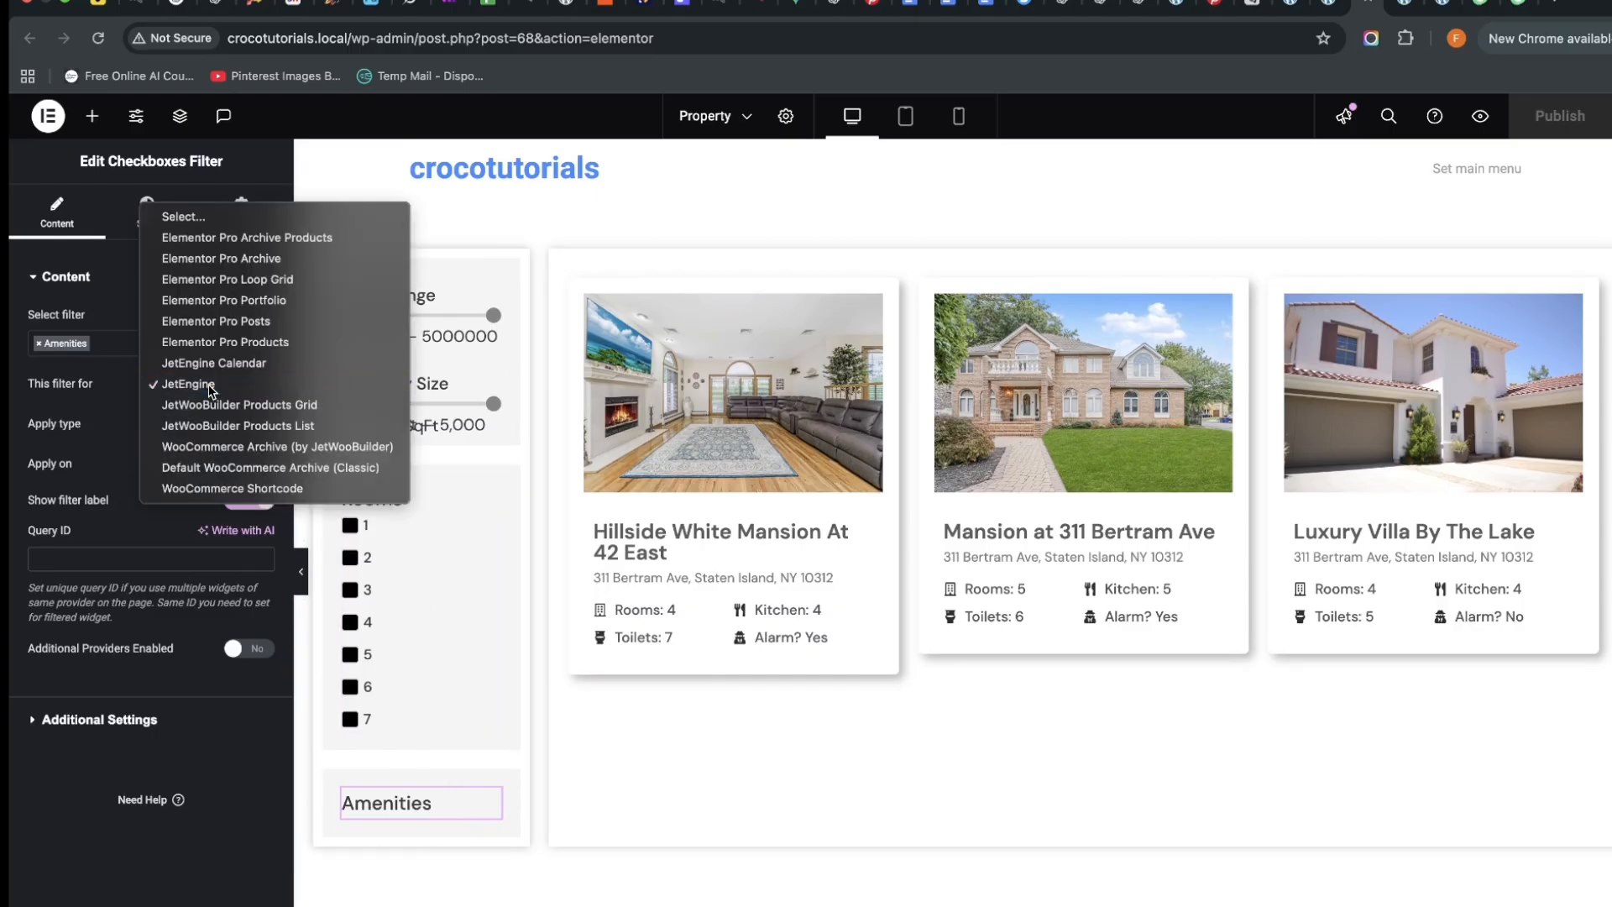
pyautogui.click(210, 388)
pyautogui.click(192, 425)
pyautogui.click(194, 425)
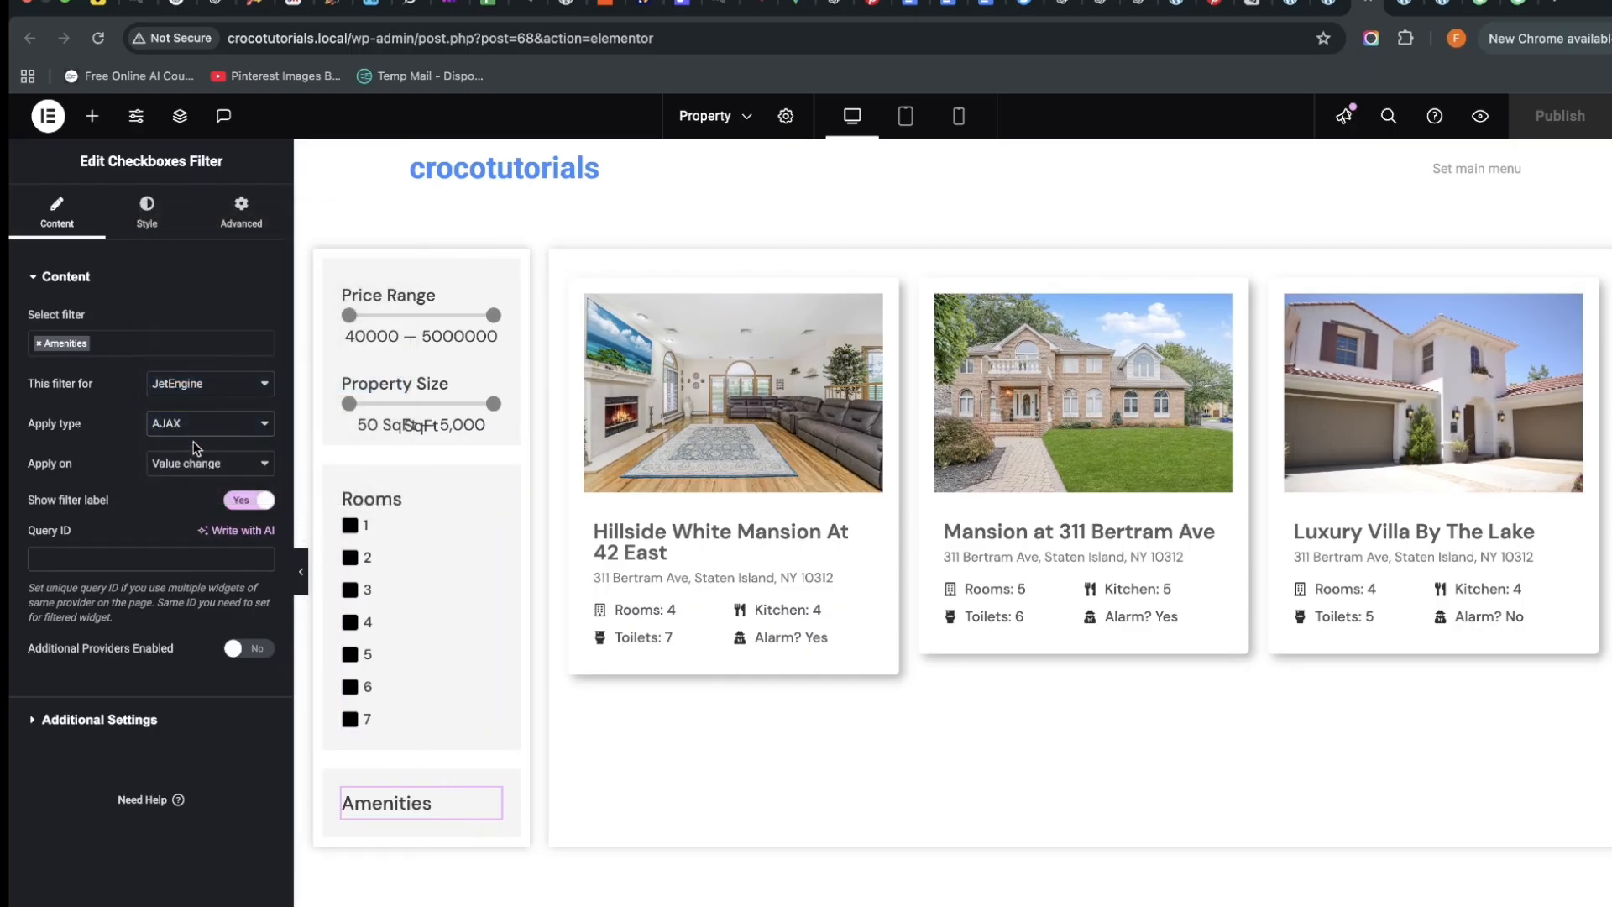
pyautogui.click(198, 462)
pyautogui.click(202, 467)
# Go back to the Amenities filter's edit page, enable Use Default Filter Value and enter 1 as the default
pyautogui.click(1308, 8)
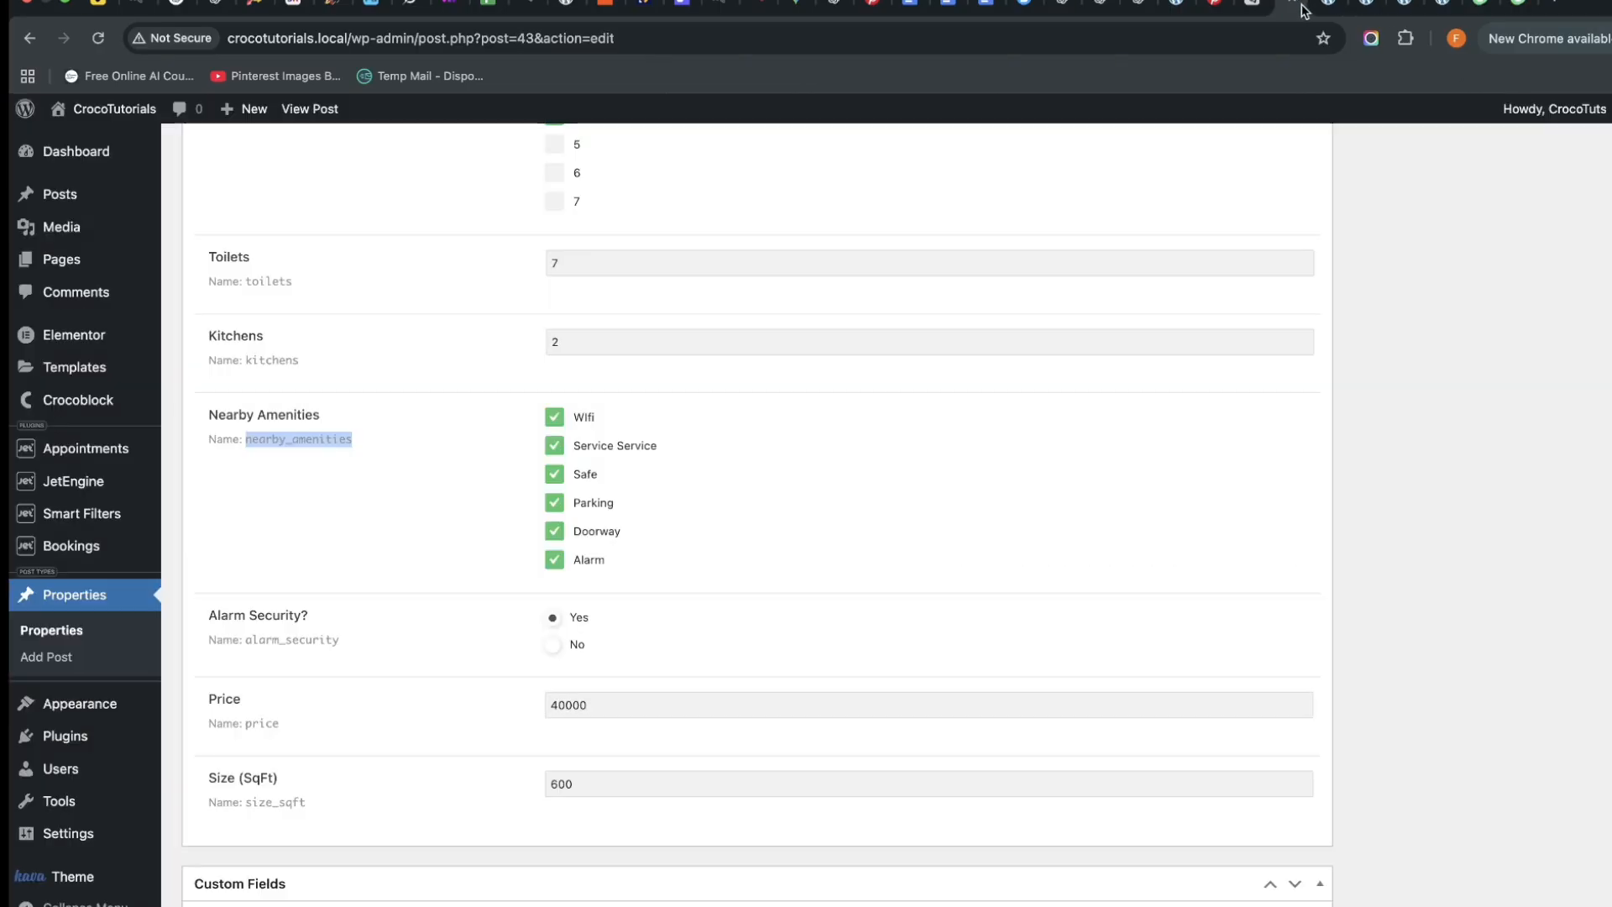
pyautogui.click(1293, 9)
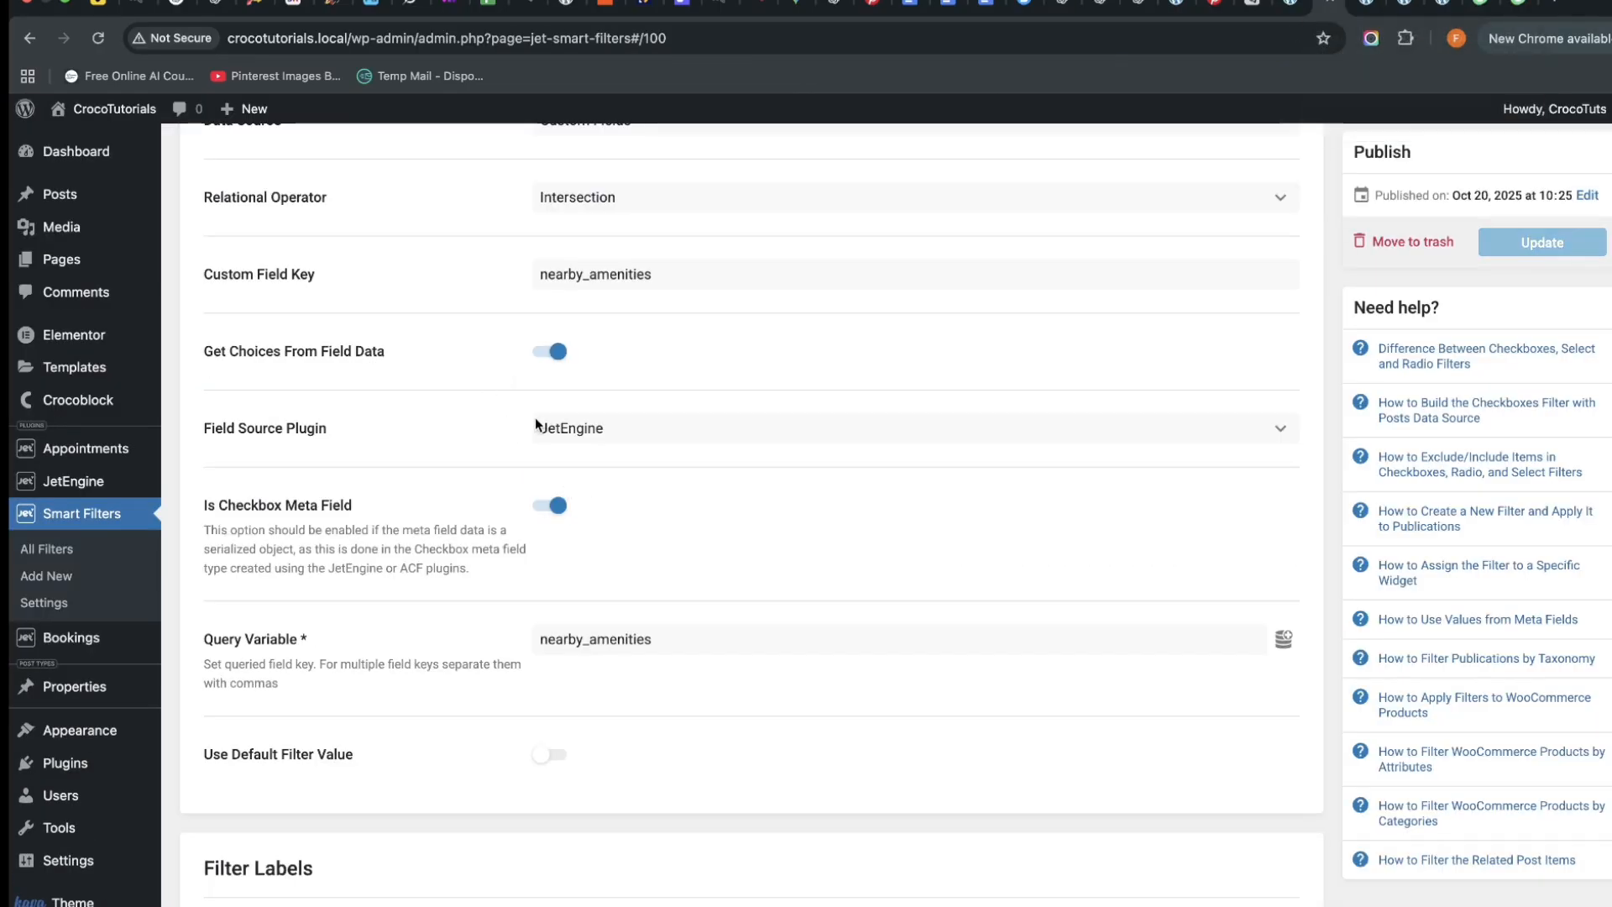
pyautogui.scroll(-1, 568, 764)
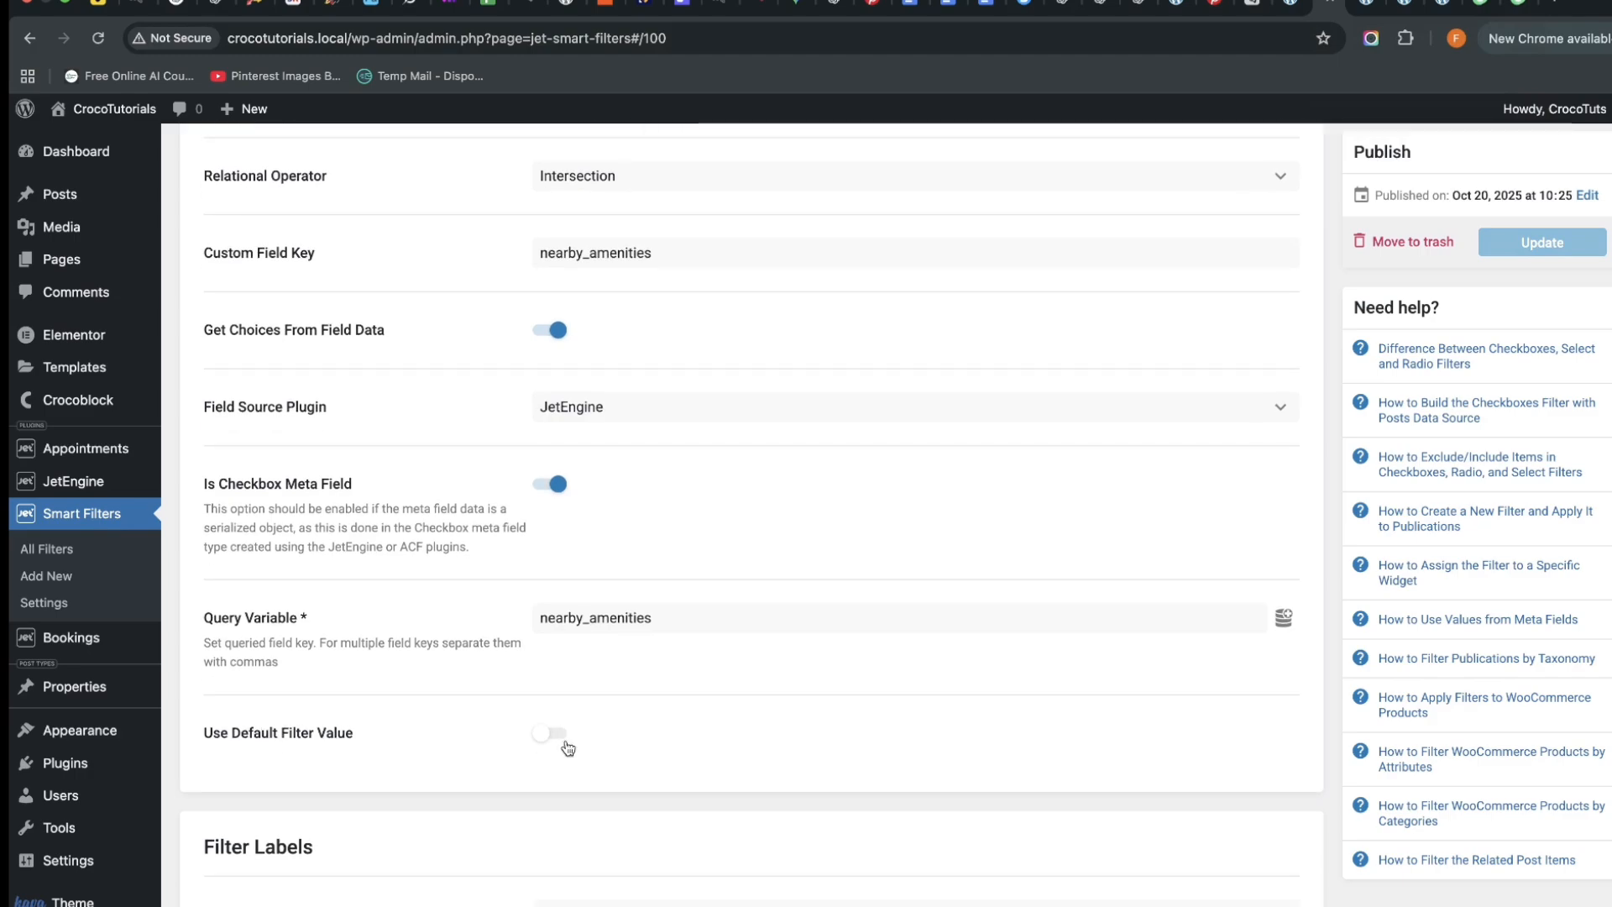
pyautogui.click(567, 747)
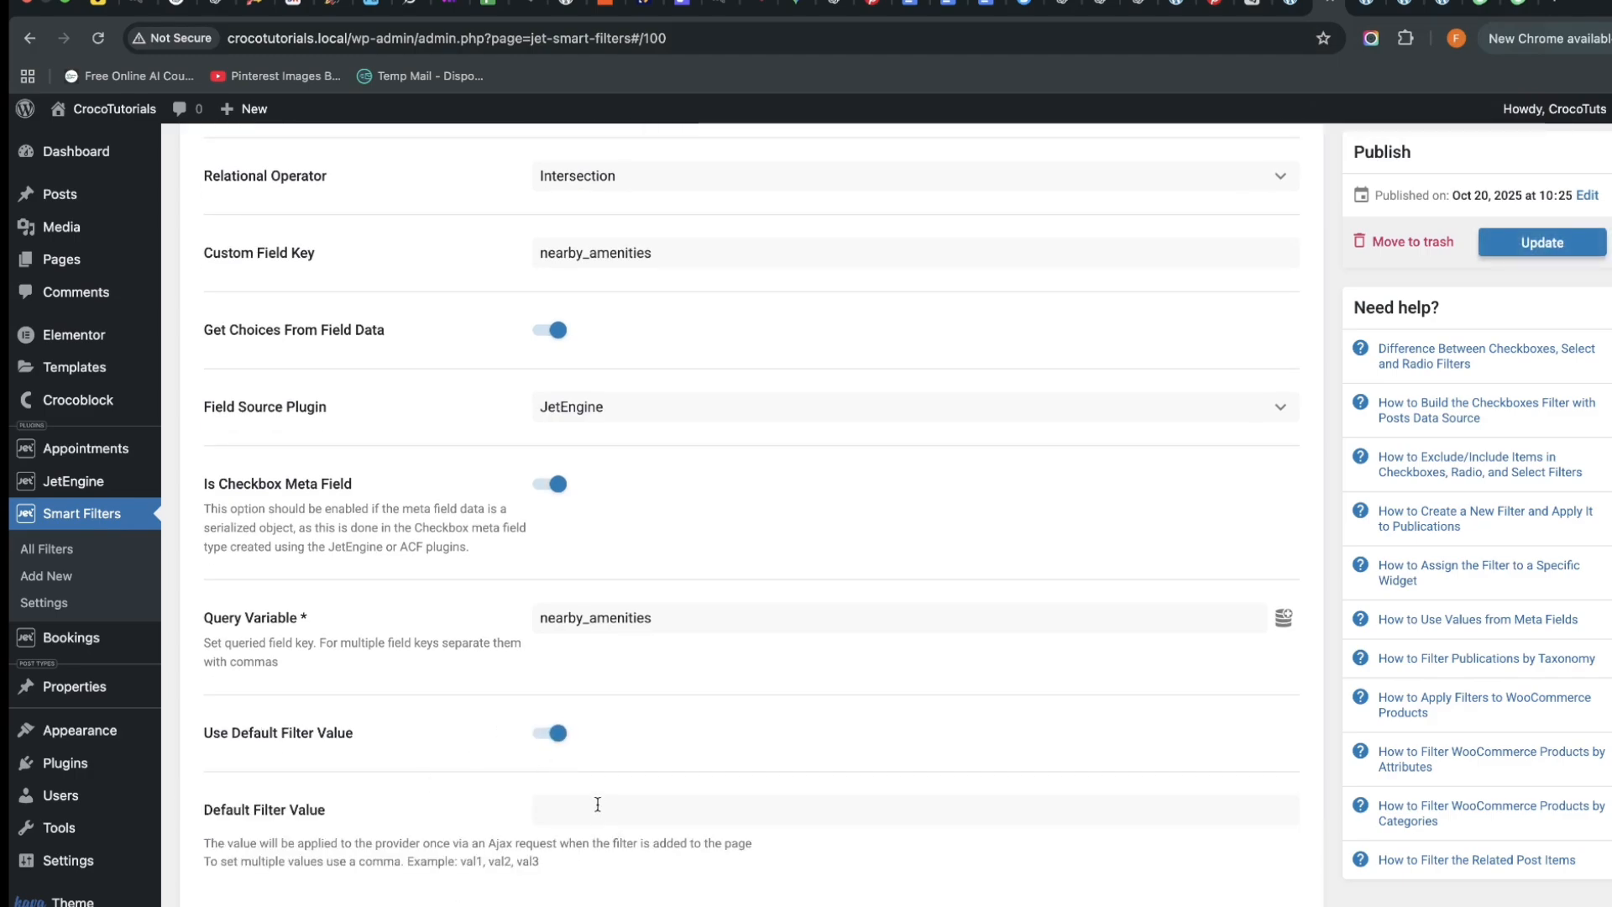
pyautogui.scroll(1, 621, 571)
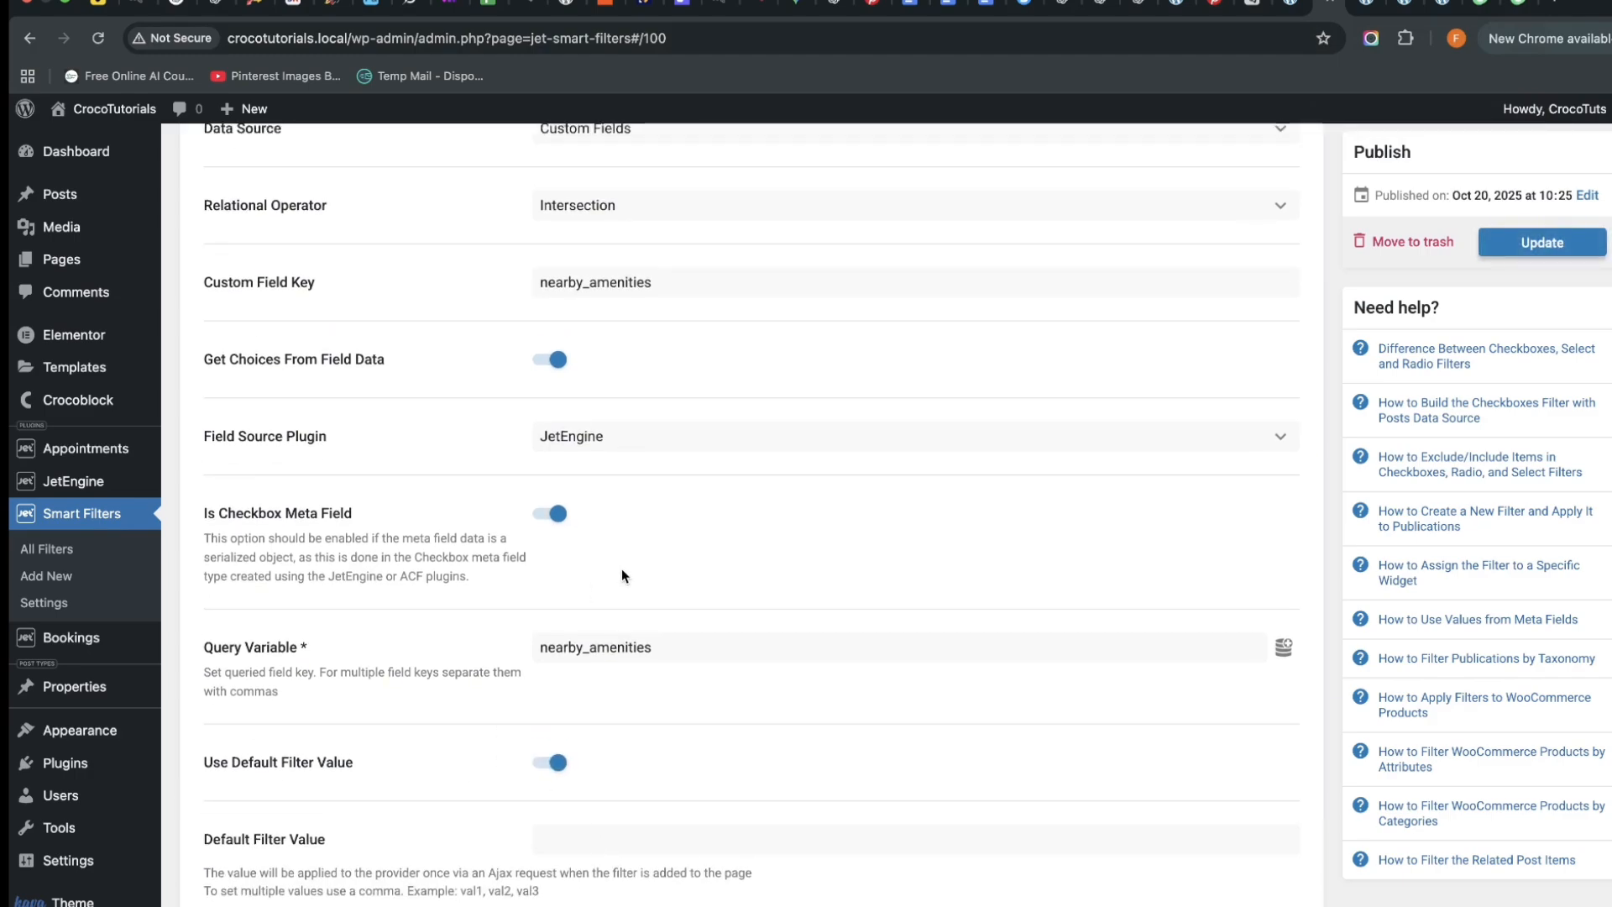
pyautogui.scroll(-3, 626, 604)
pyautogui.click(584, 726)
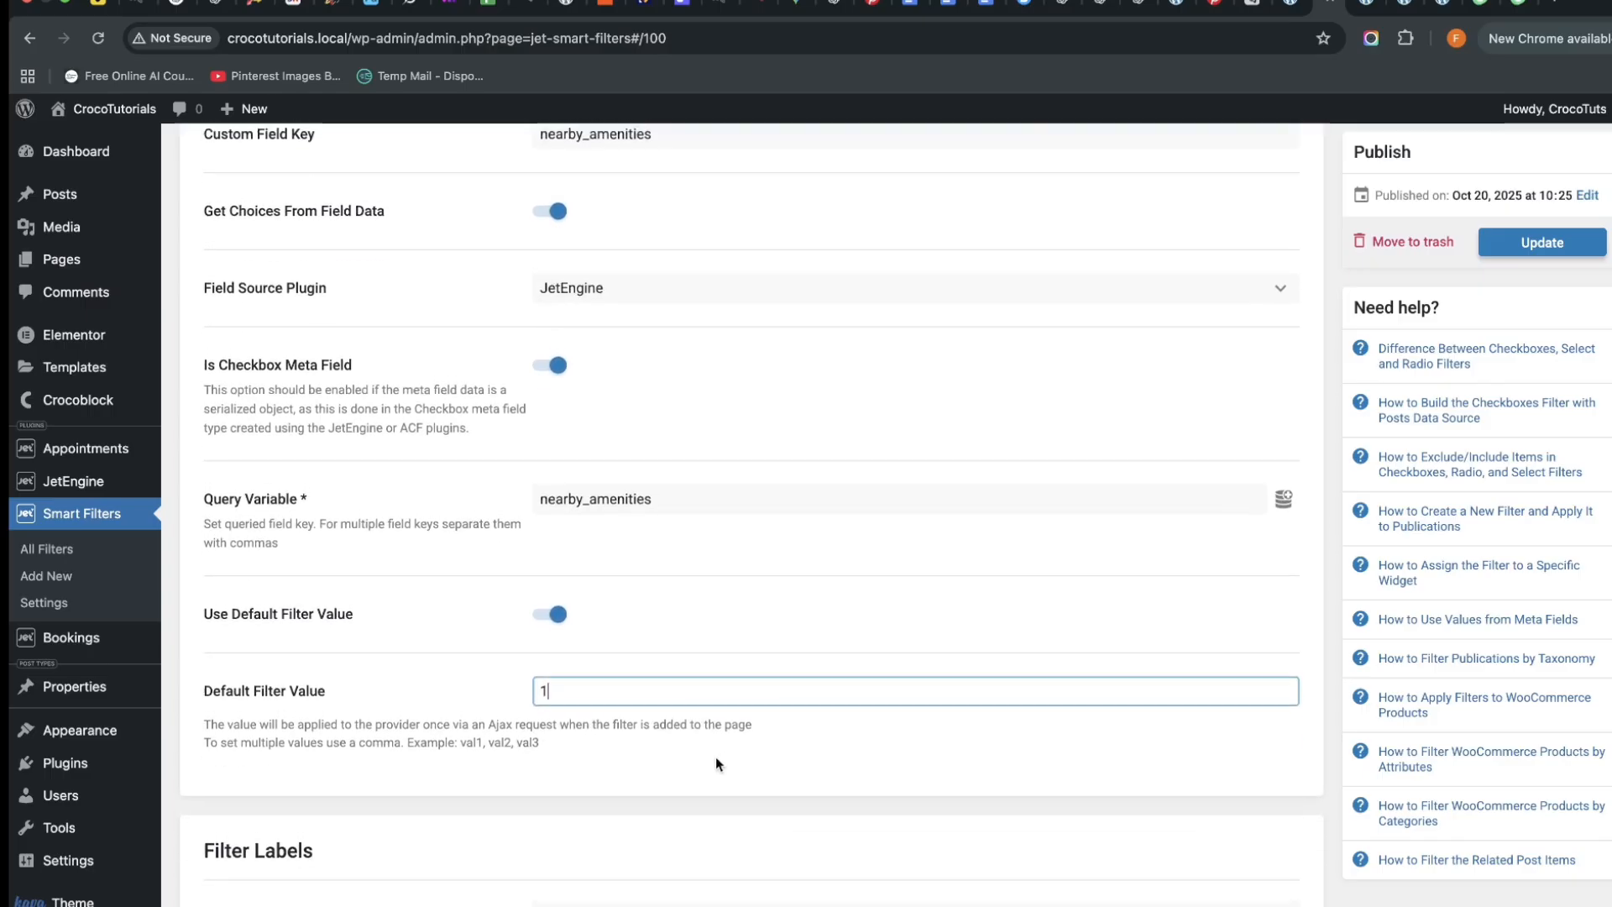
# Set the filter's Data Source to JetEngine Glossary and select the Amenities glossary
pyautogui.scroll(8, 712, 714)
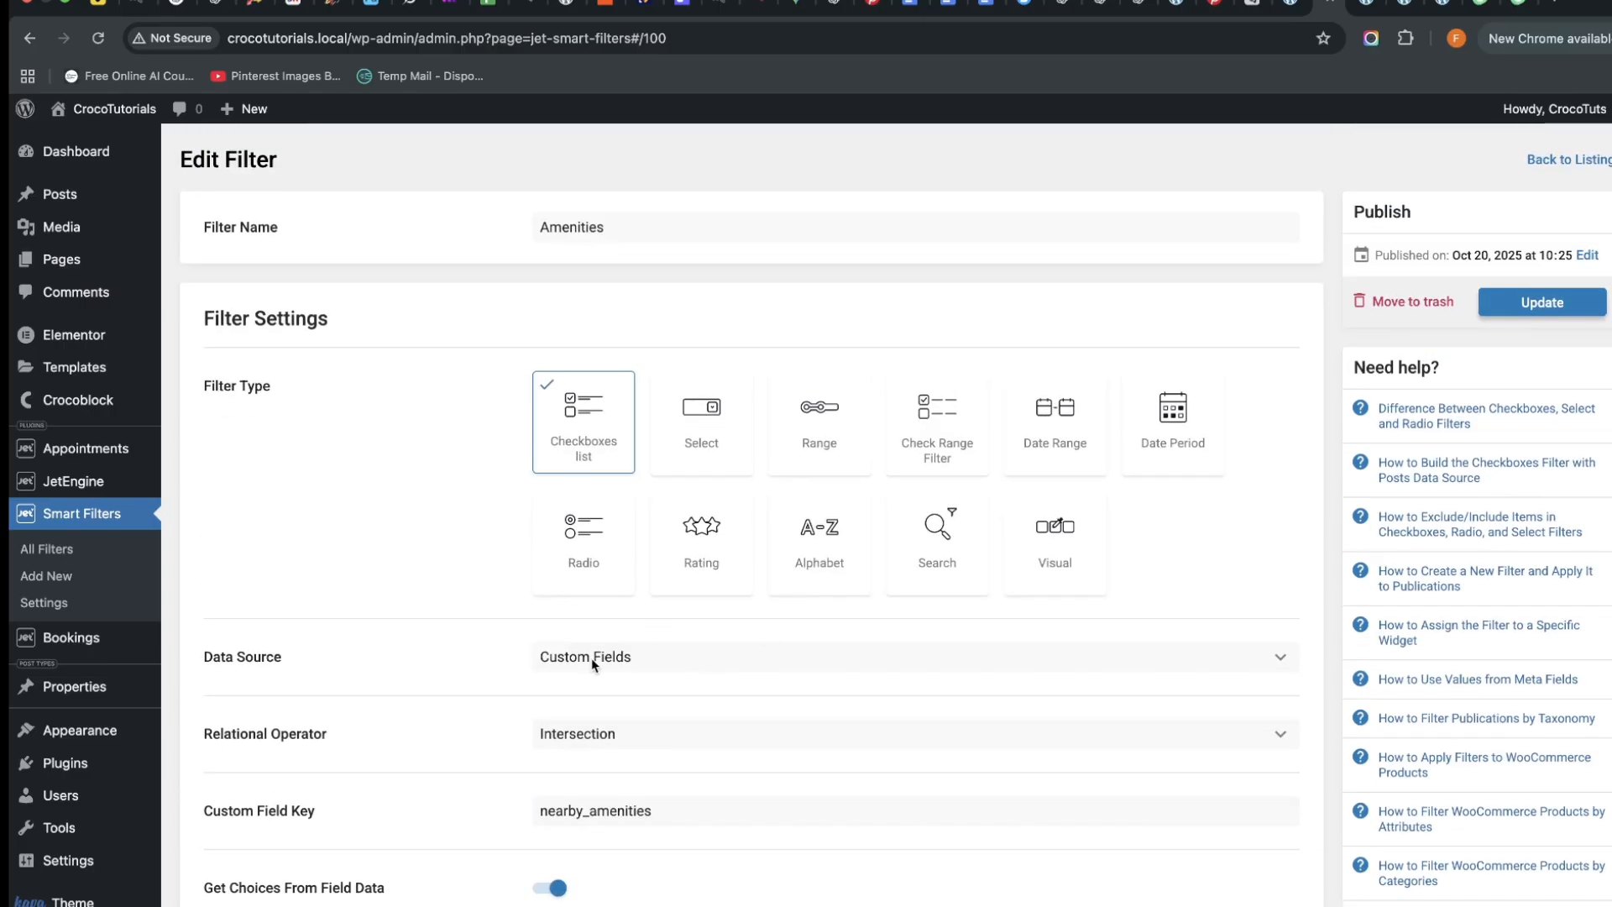
pyautogui.click(669, 658)
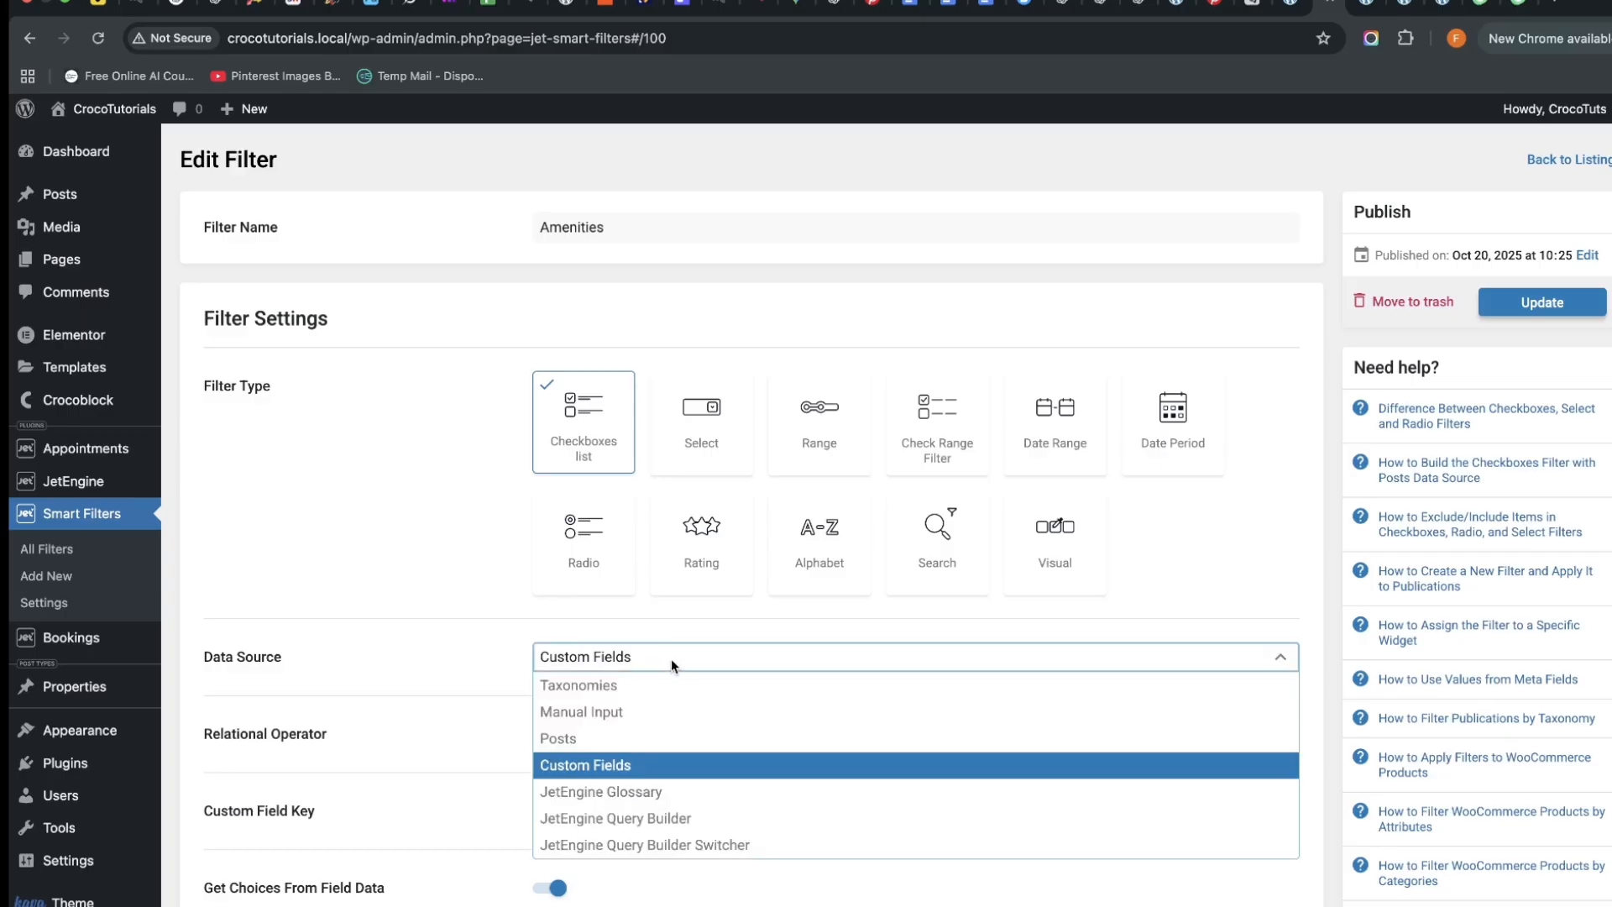
pyautogui.click(655, 793)
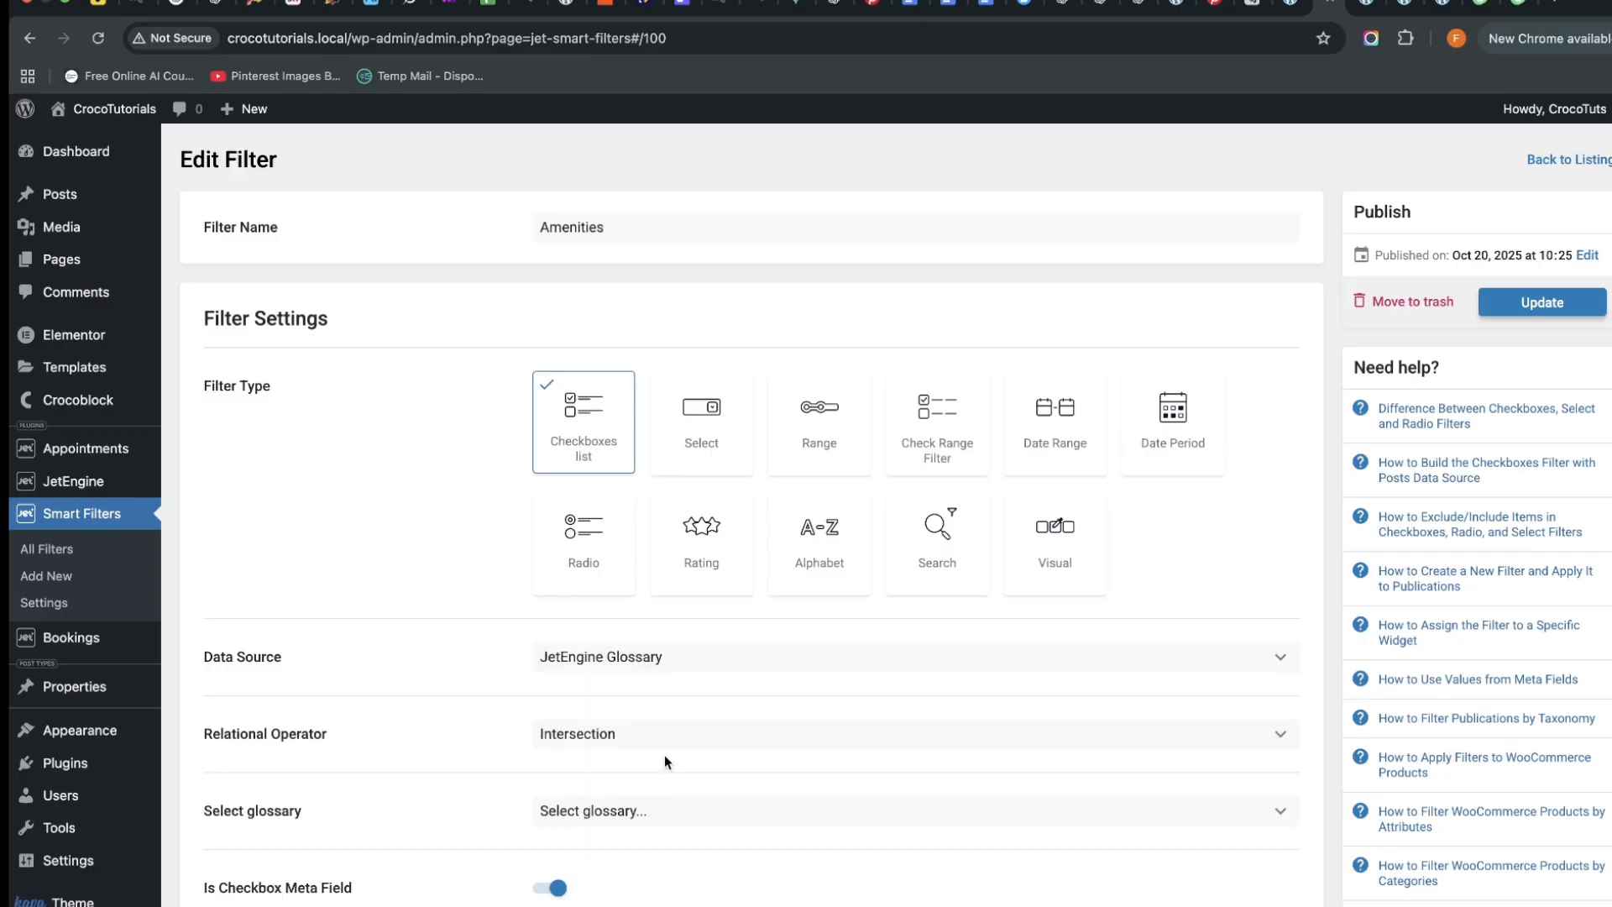
pyautogui.scroll(-2, 668, 759)
pyautogui.click(678, 704)
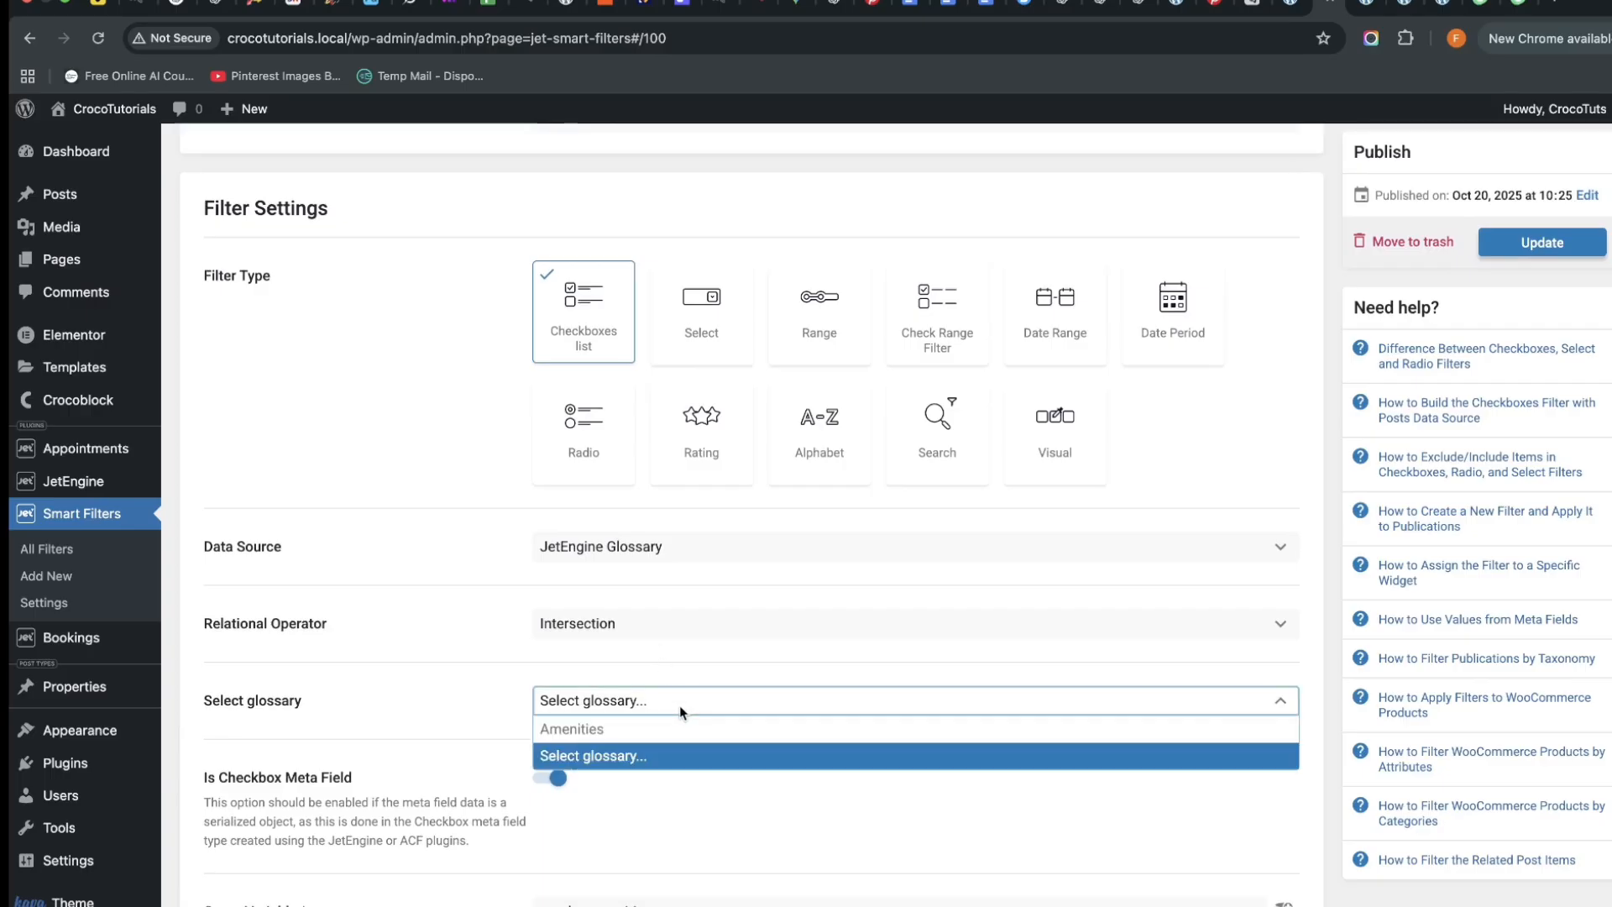
pyautogui.click(618, 730)
# Set the Amenities filter's Relational Operator to Union
pyautogui.scroll(-2, 649, 712)
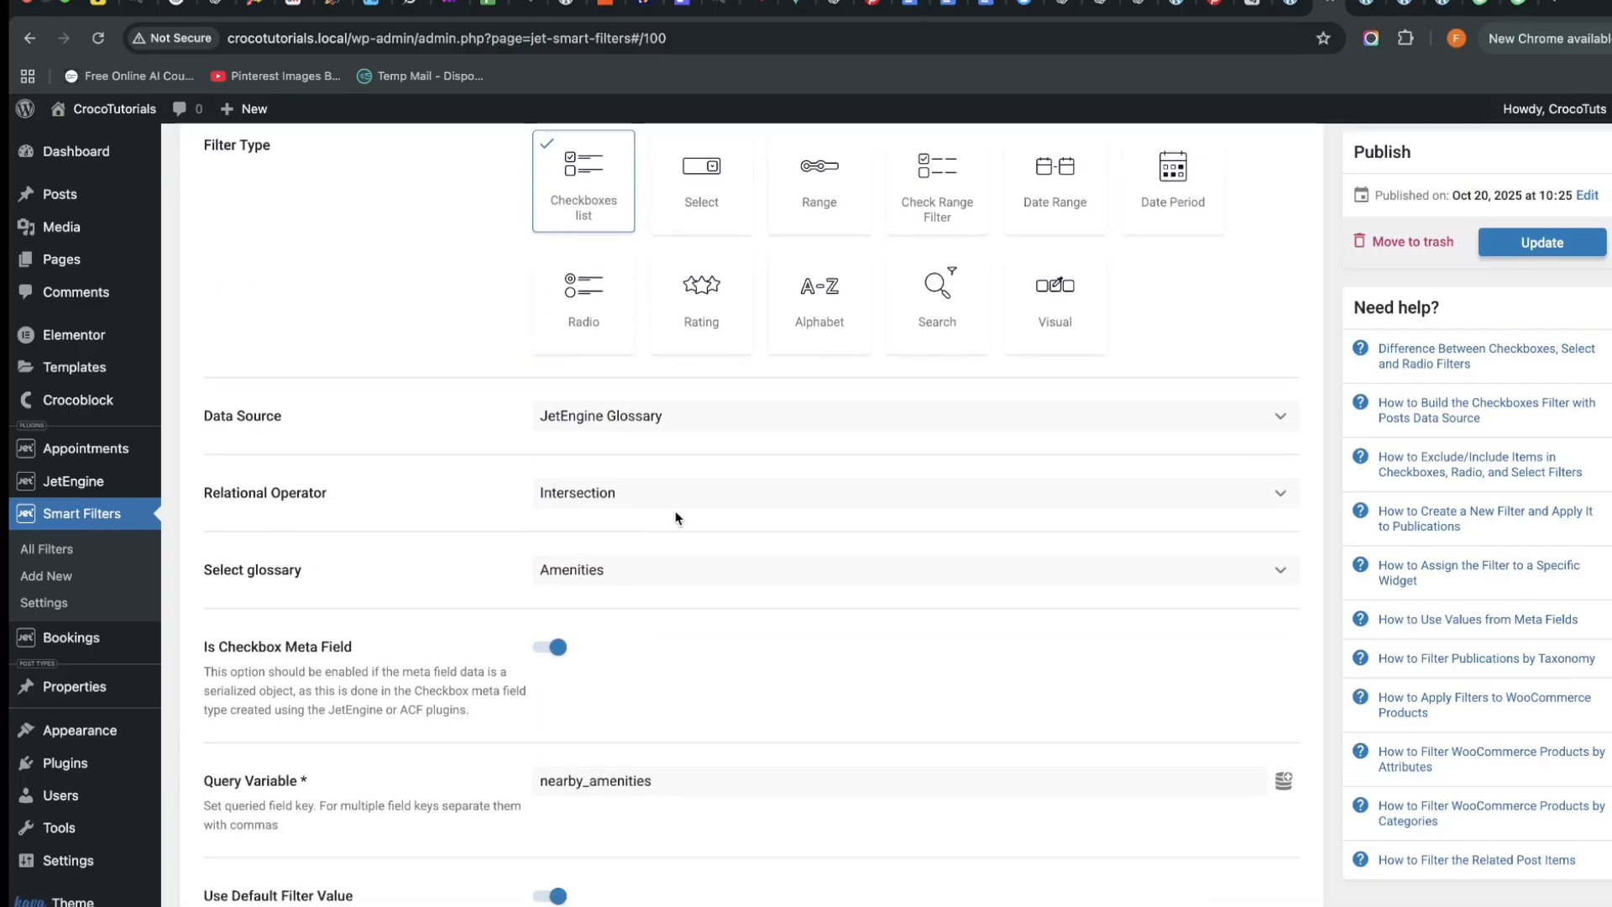
pyautogui.click(684, 502)
pyautogui.click(648, 520)
# Disable Use Default Filter Value and update the Amenities filter
pyautogui.scroll(-5, 630, 638)
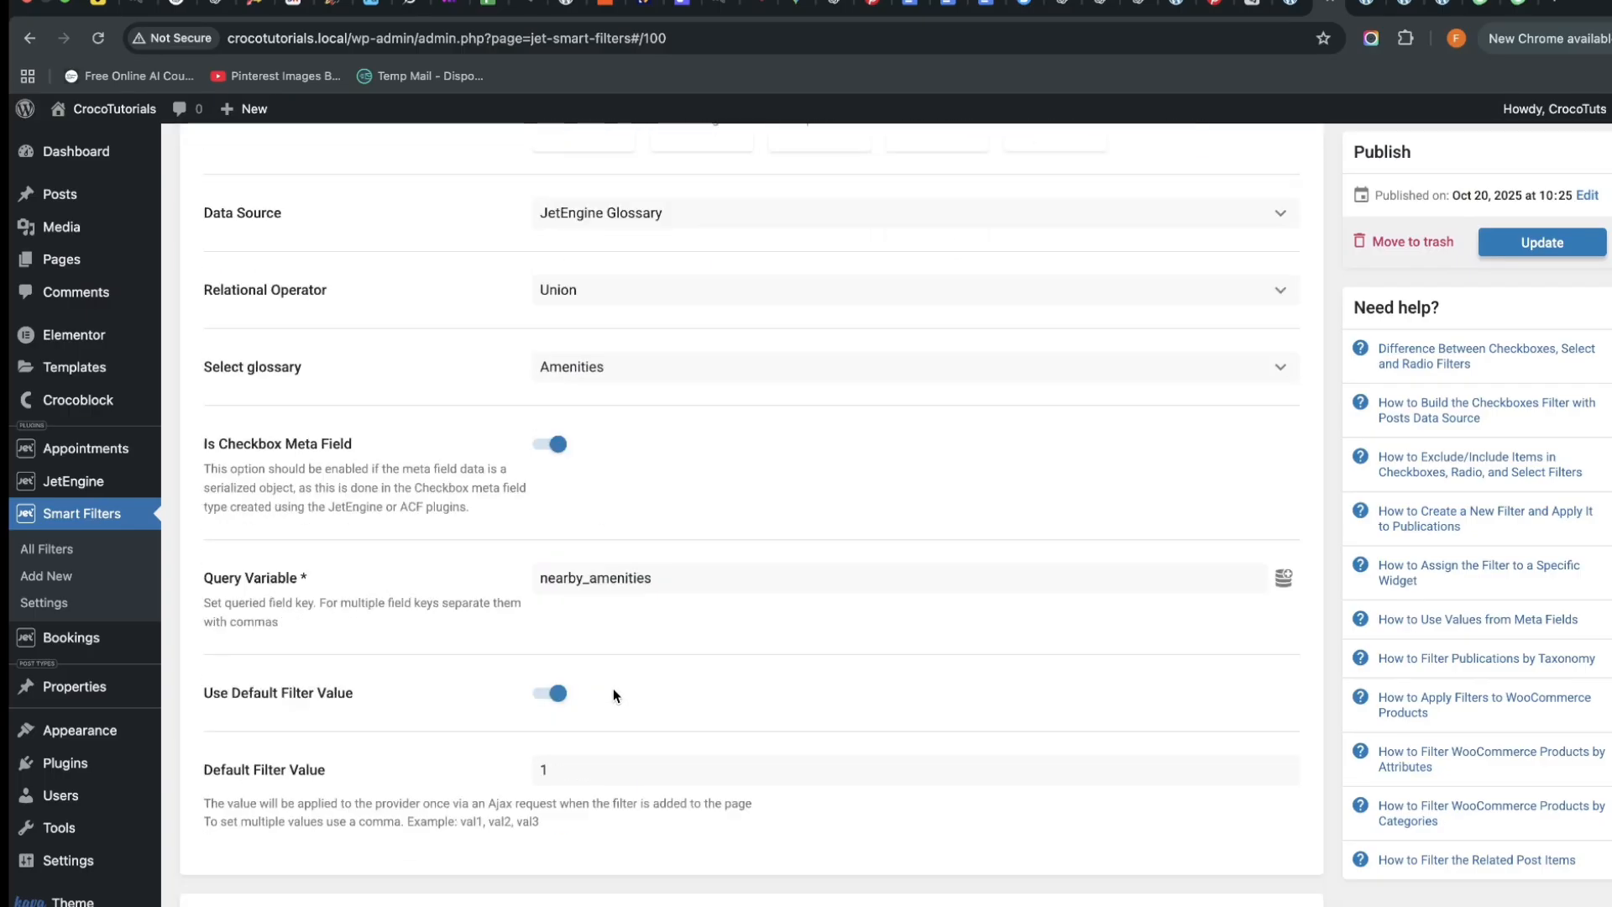
pyautogui.scroll(-1, 660, 600)
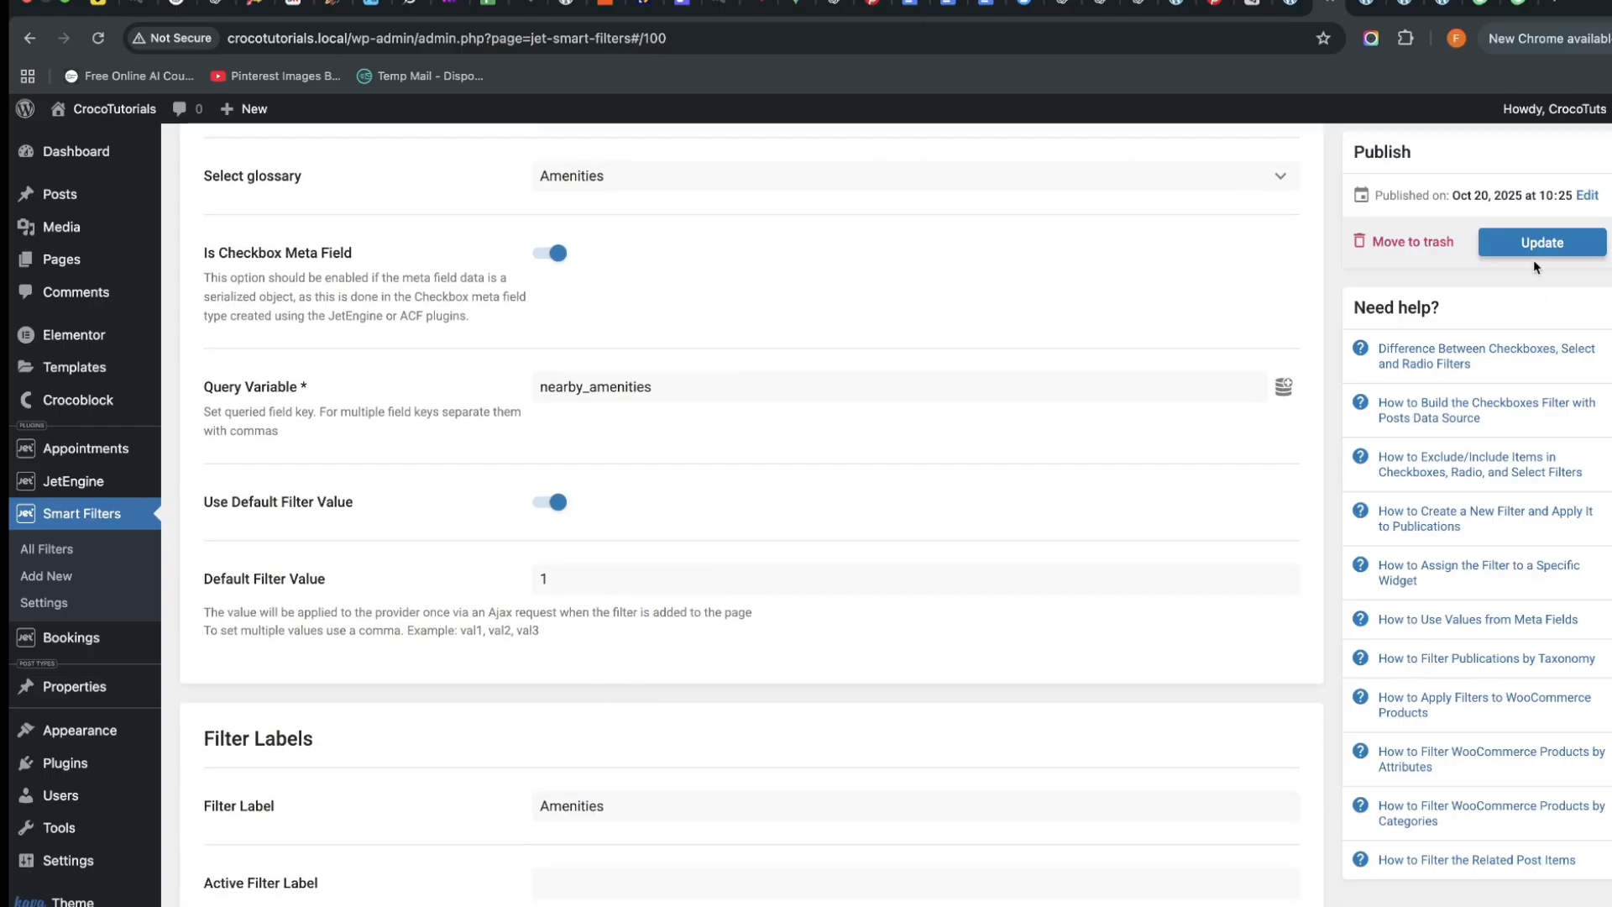
pyautogui.click(552, 502)
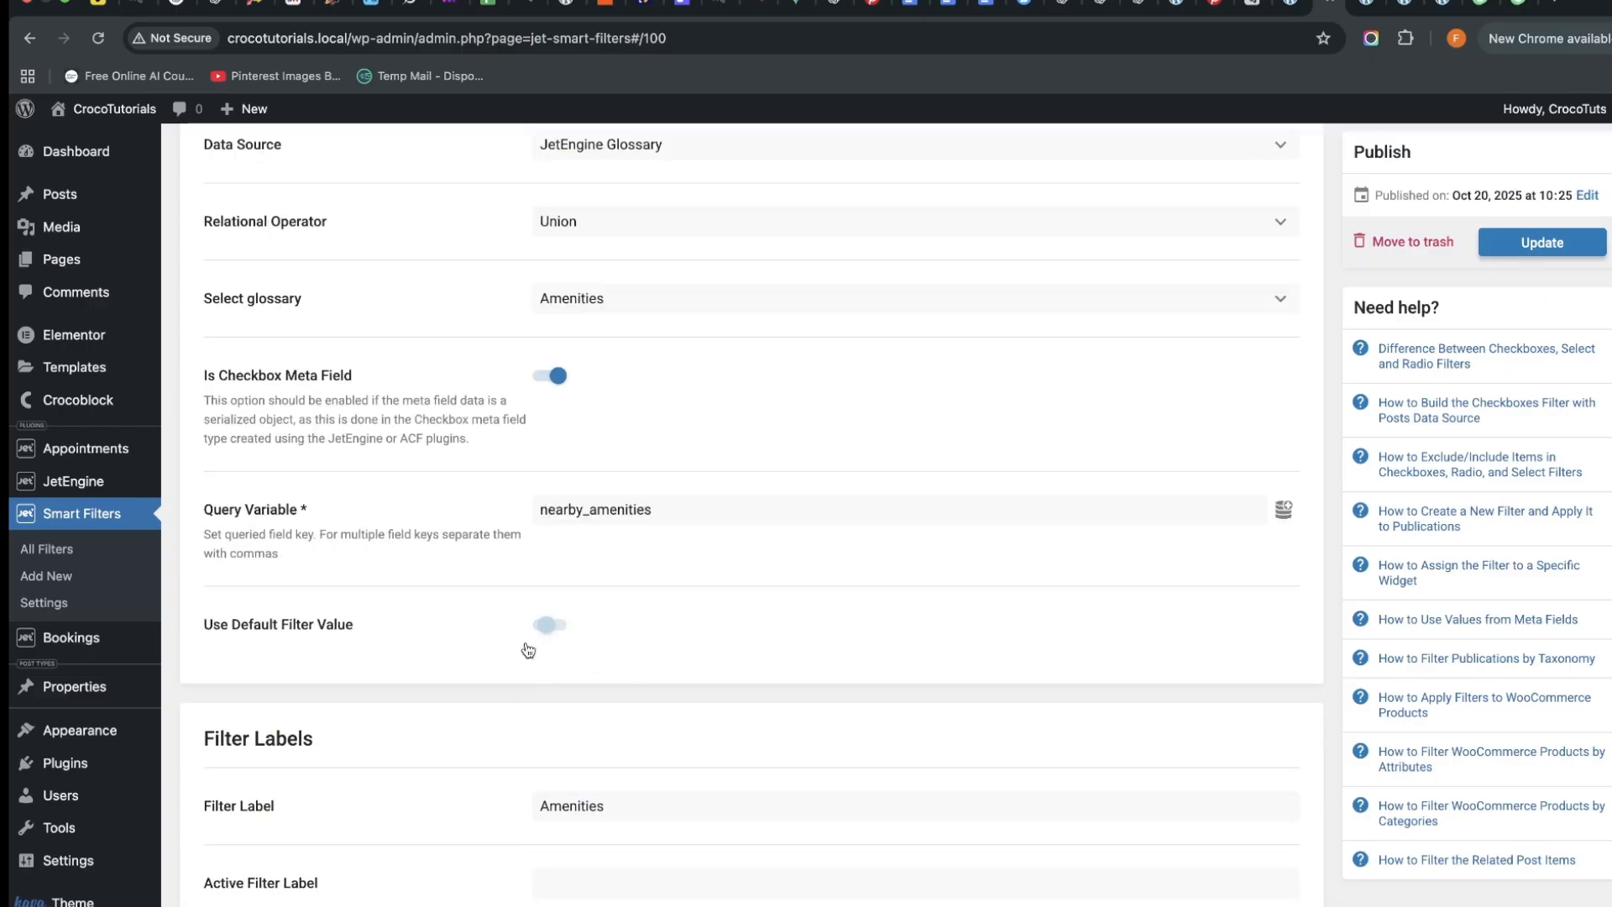
pyautogui.click(1542, 241)
# Reload the property page in the Elementor editor and inspect the Amenities filter's checkbox options
pyautogui.click(1371, 39)
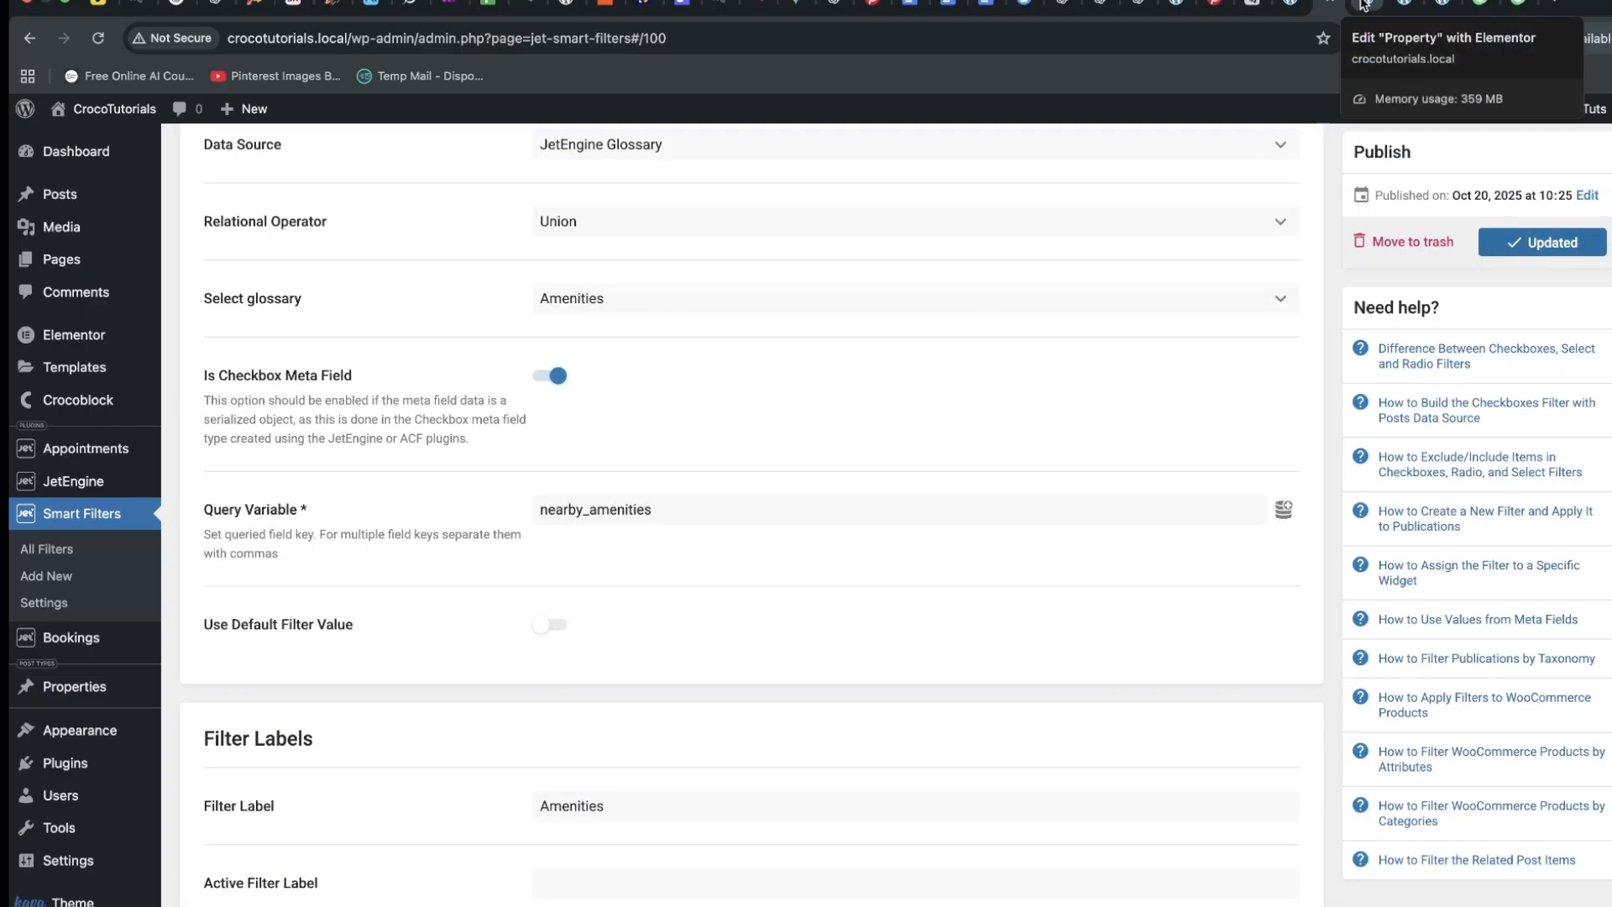
pyautogui.press('Return')
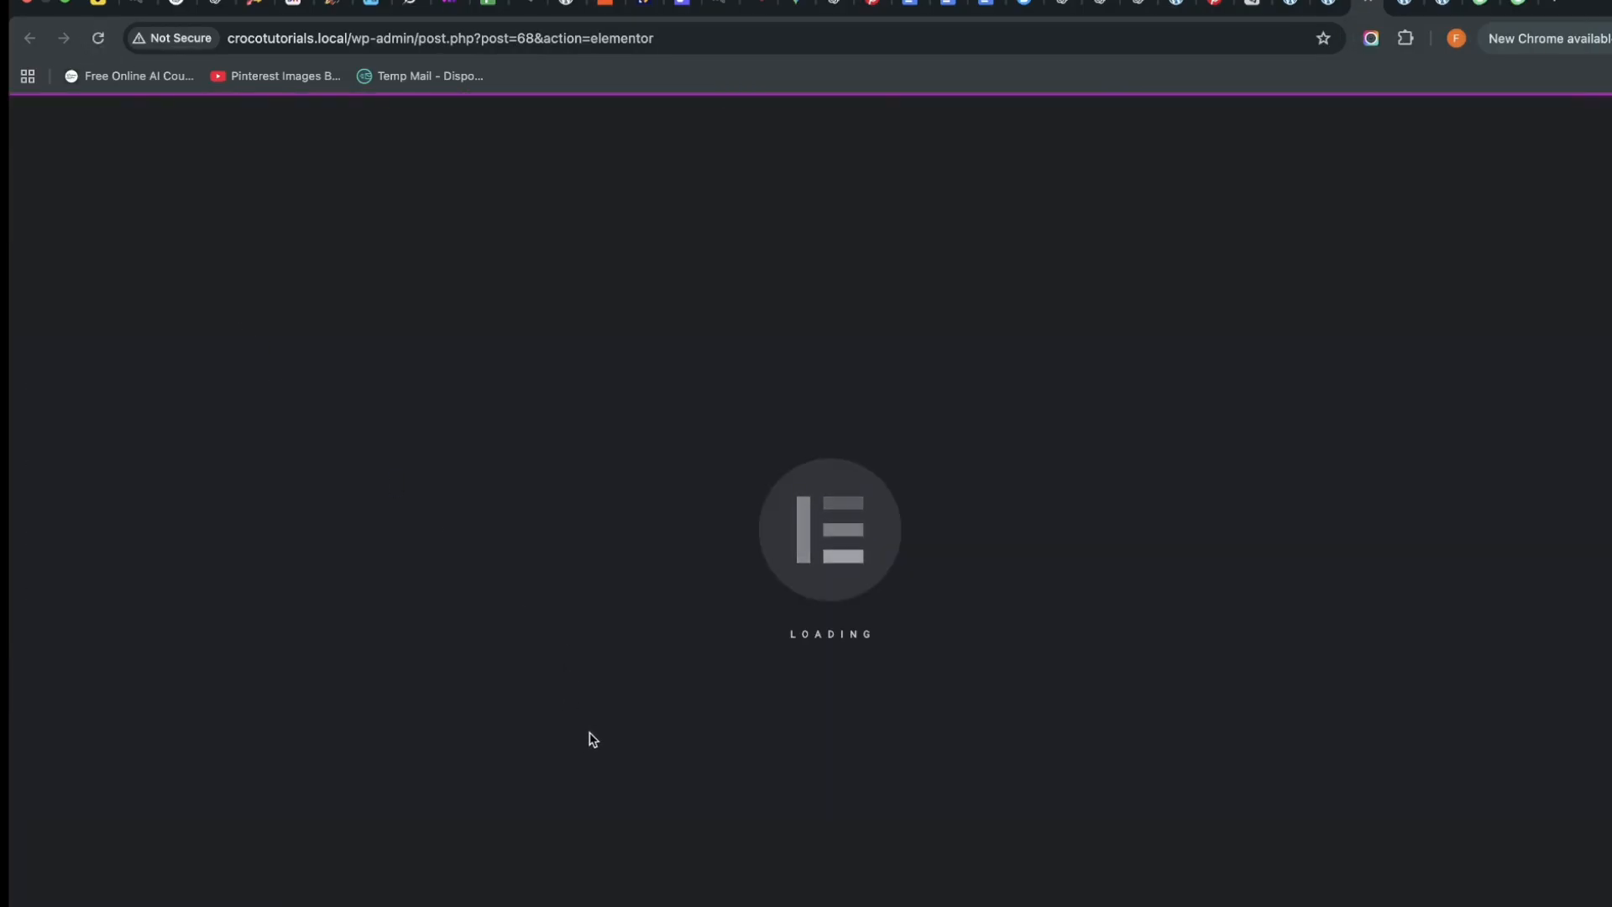
pyautogui.scroll(-4, 594, 877)
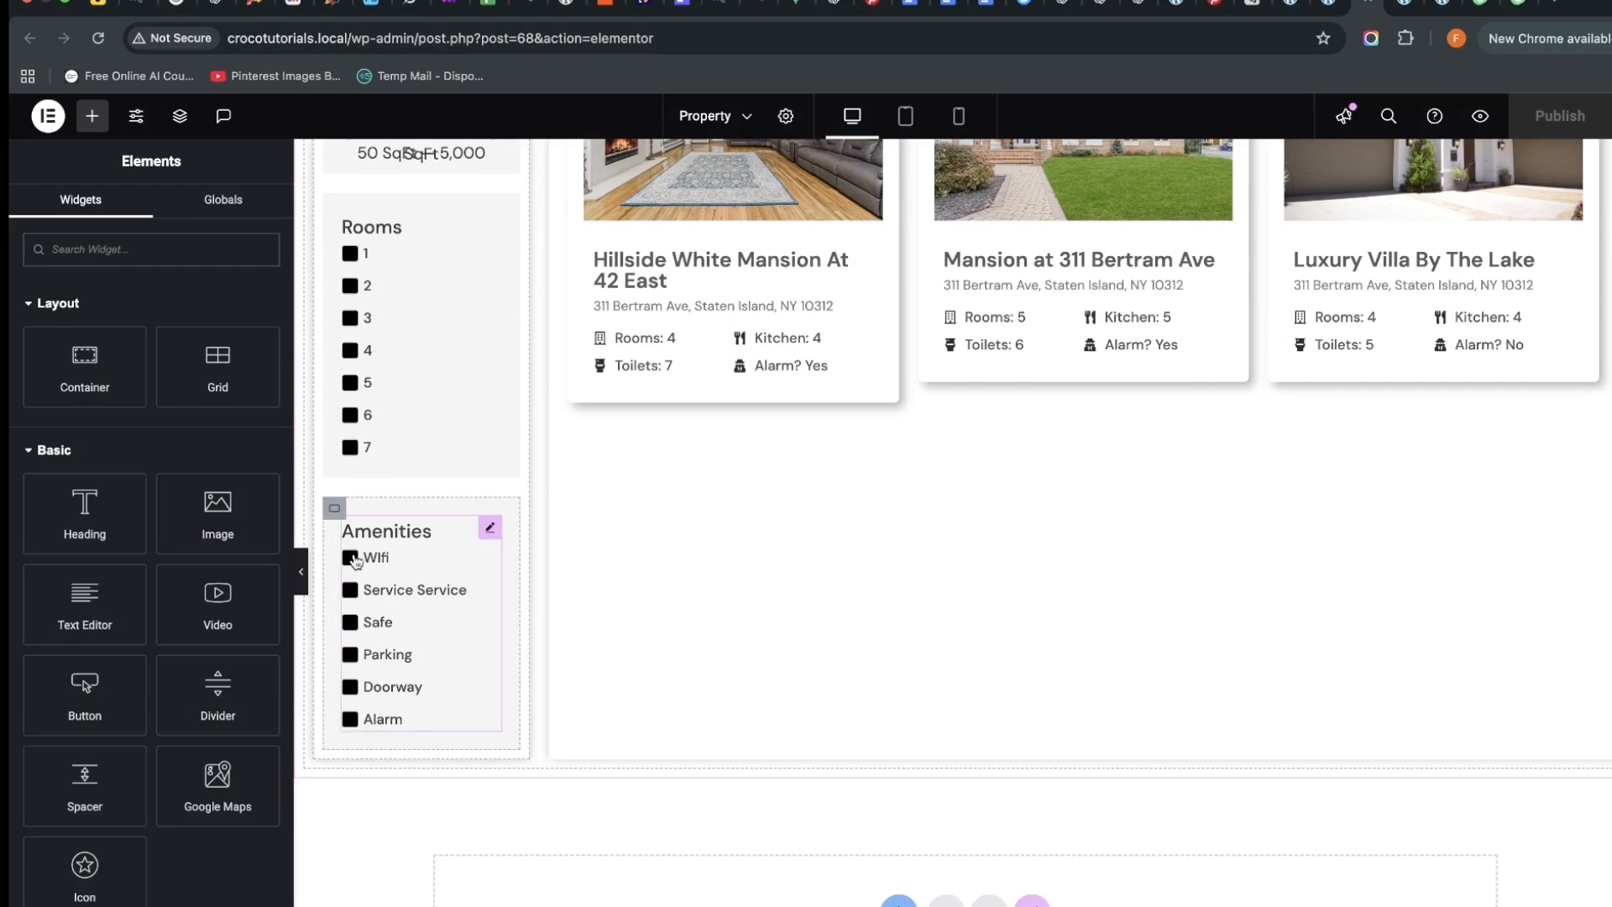
pyautogui.scroll(-1, 910, 266)
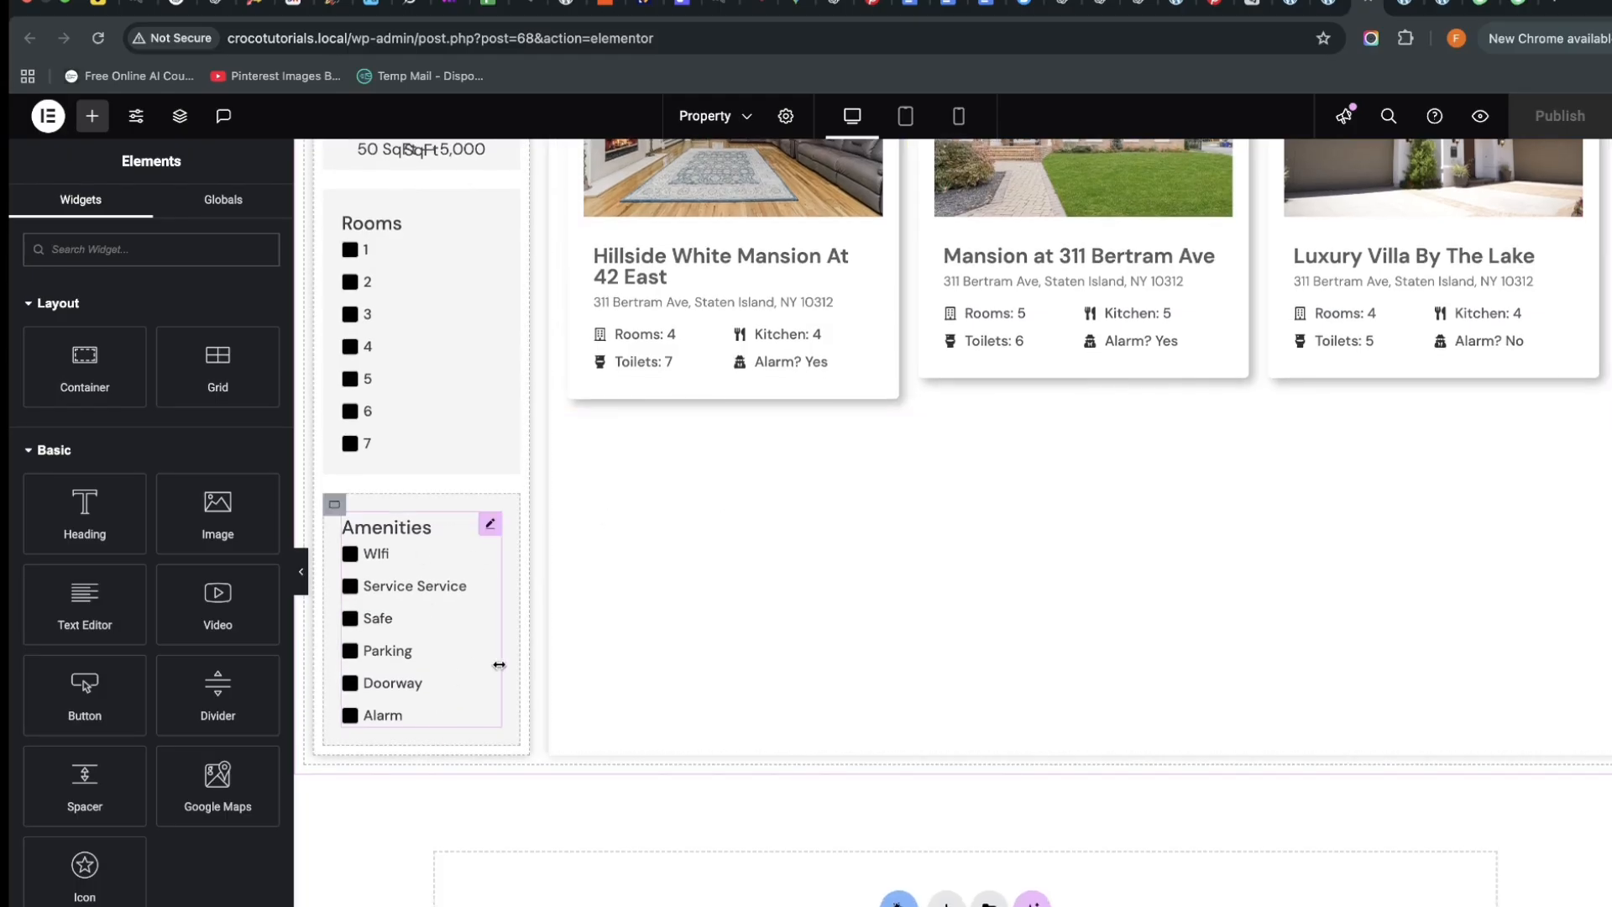
# Switch to the front-end preview of the property page and reload it with the updated Amenities filter
pyautogui.scroll(4, 1029, 425)
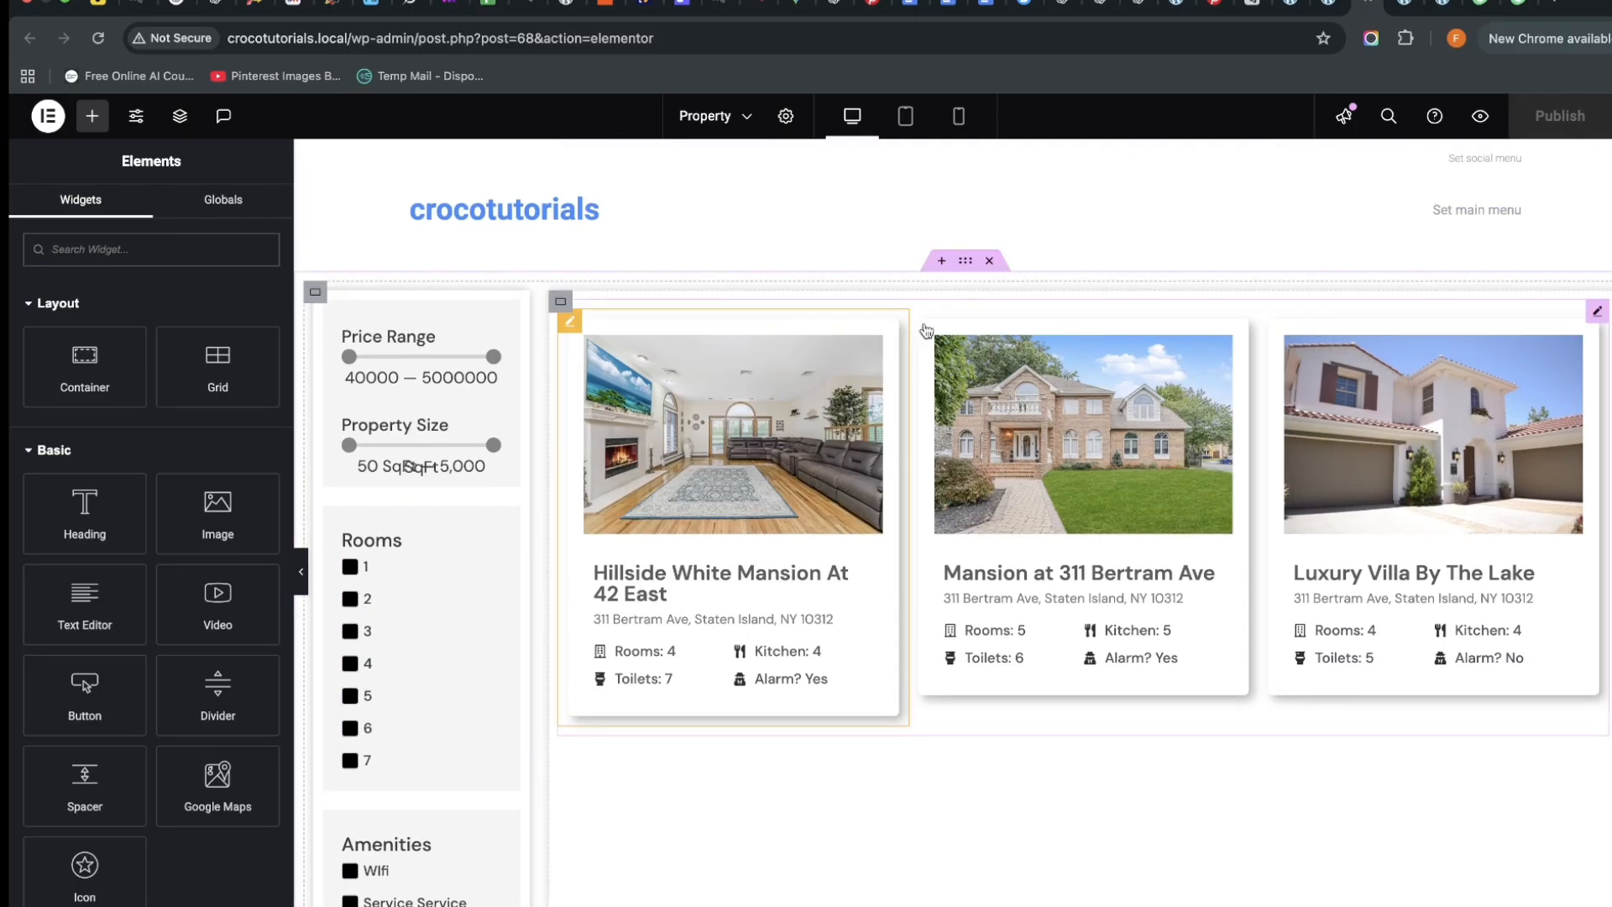
pyautogui.scroll(-1, 390, 606)
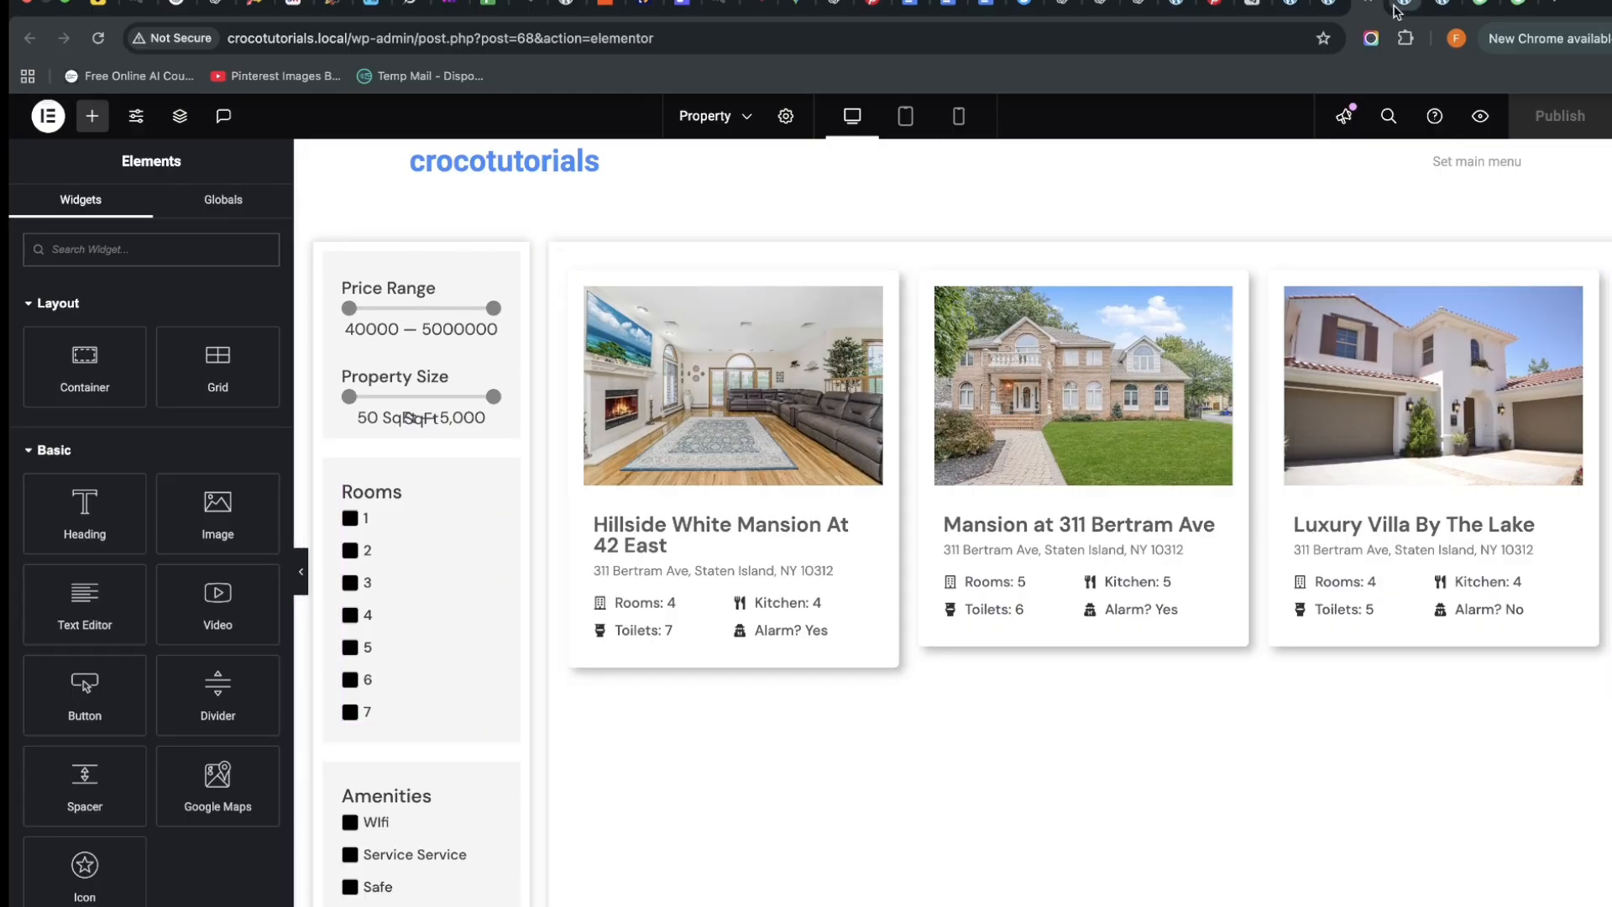
pyautogui.click(1396, 12)
pyautogui.click(98, 38)
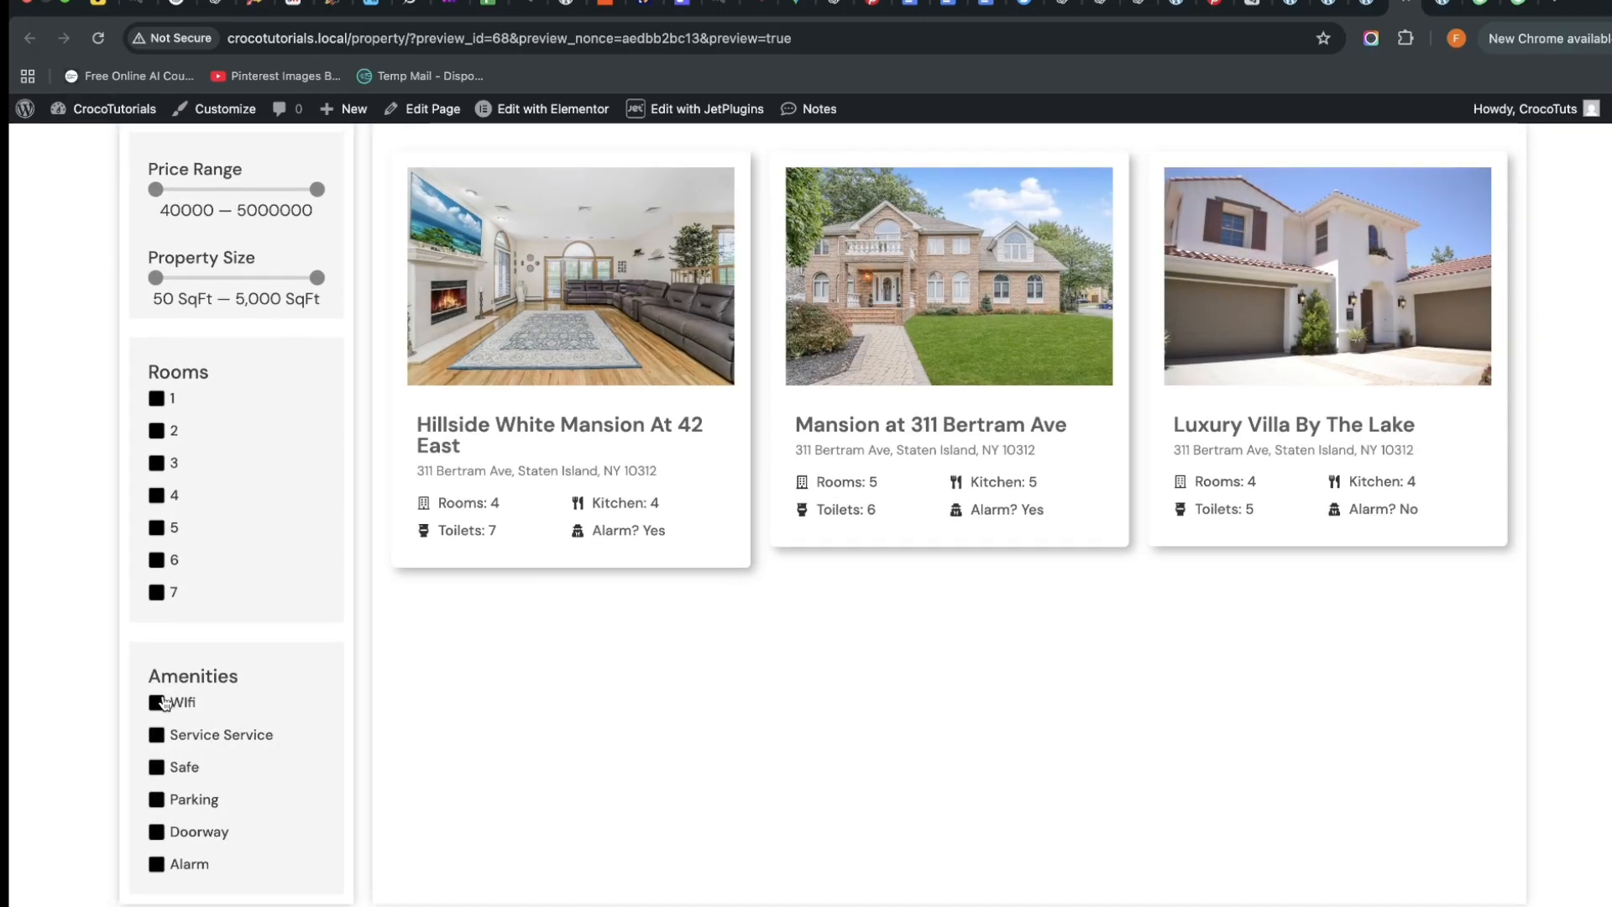
# Test the Amenities filter by checking WIfi, Service Service, Safe, Parking, Doorway and Alarm
pyautogui.click(163, 701)
pyautogui.click(164, 735)
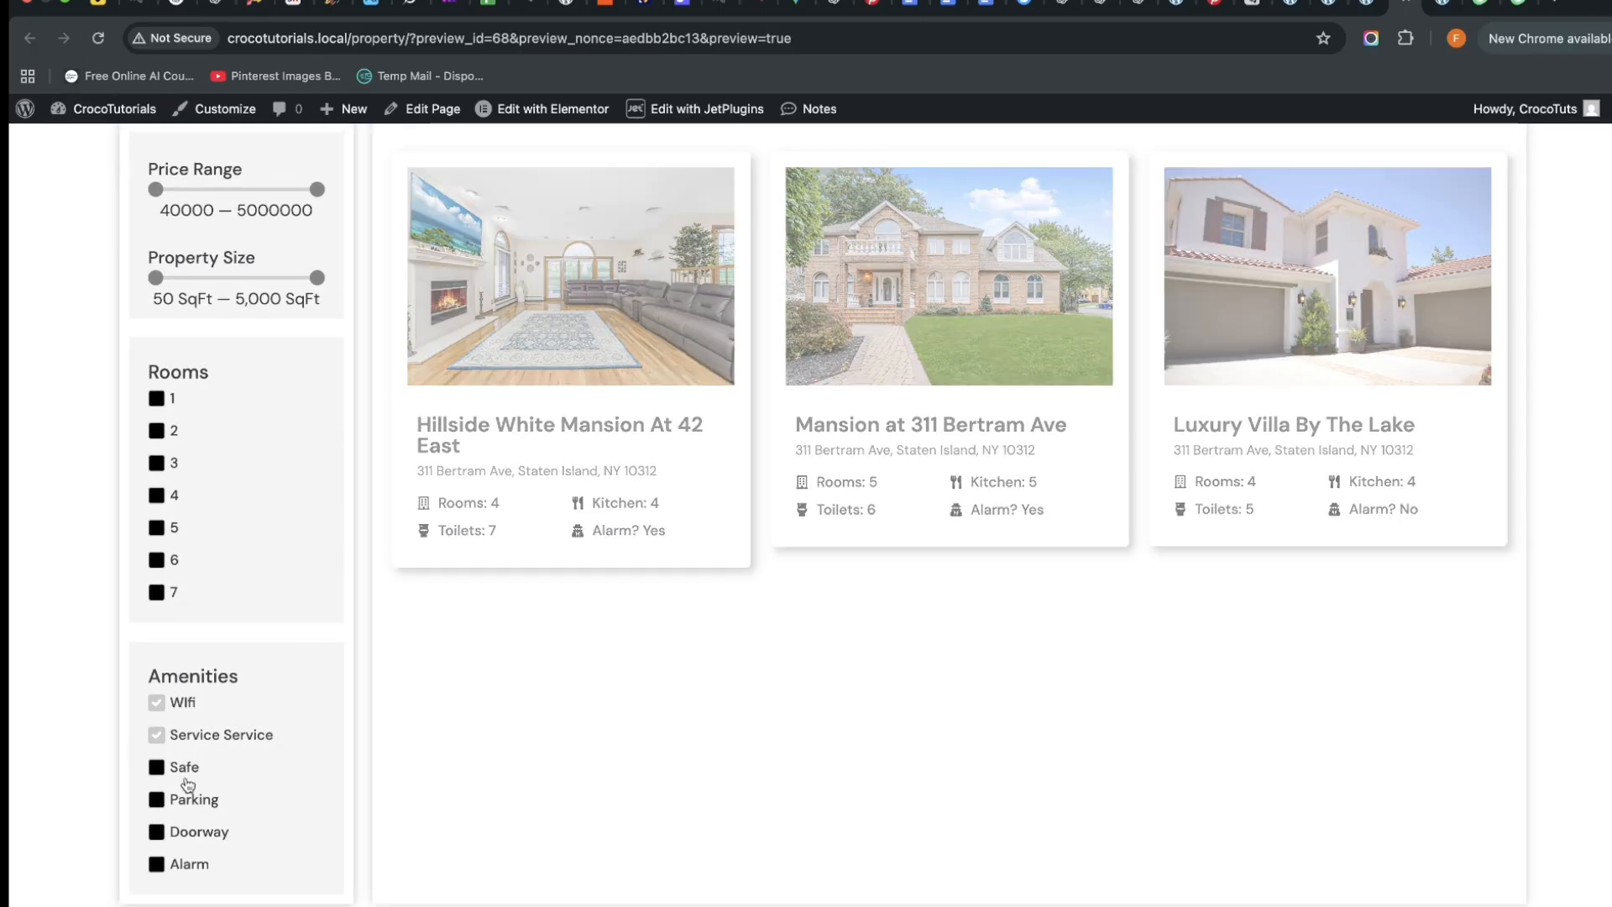
pyautogui.click(158, 769)
pyautogui.click(158, 799)
pyautogui.click(158, 831)
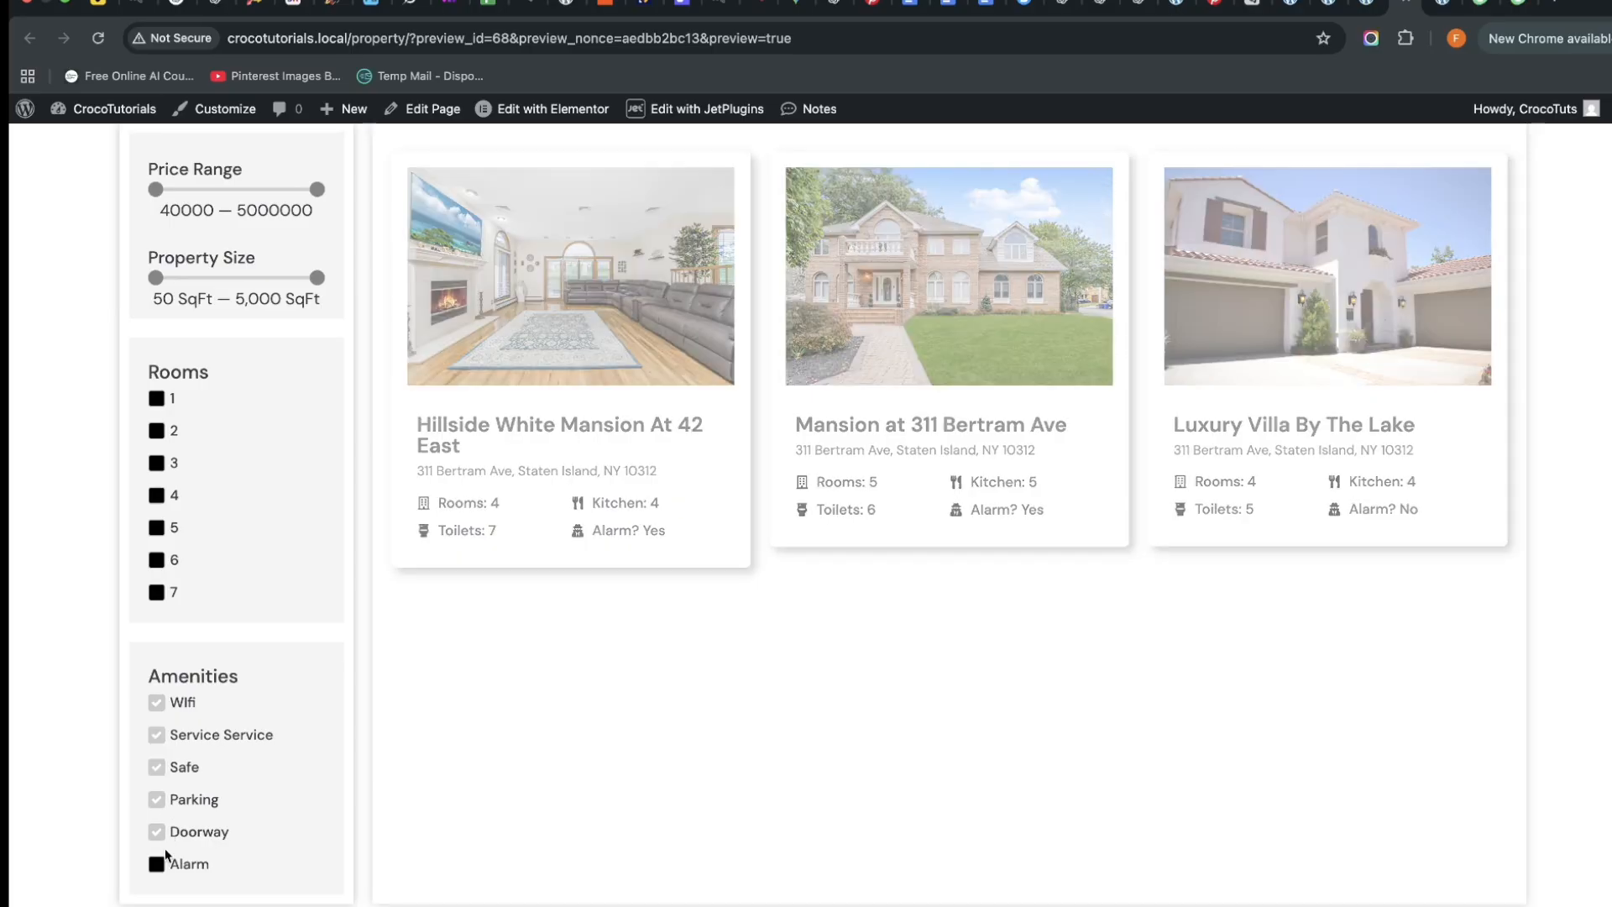
pyautogui.click(158, 865)
# Uncheck Safe, Service Service and WIfi in the Amenities filter and review the property listings
pyautogui.click(160, 767)
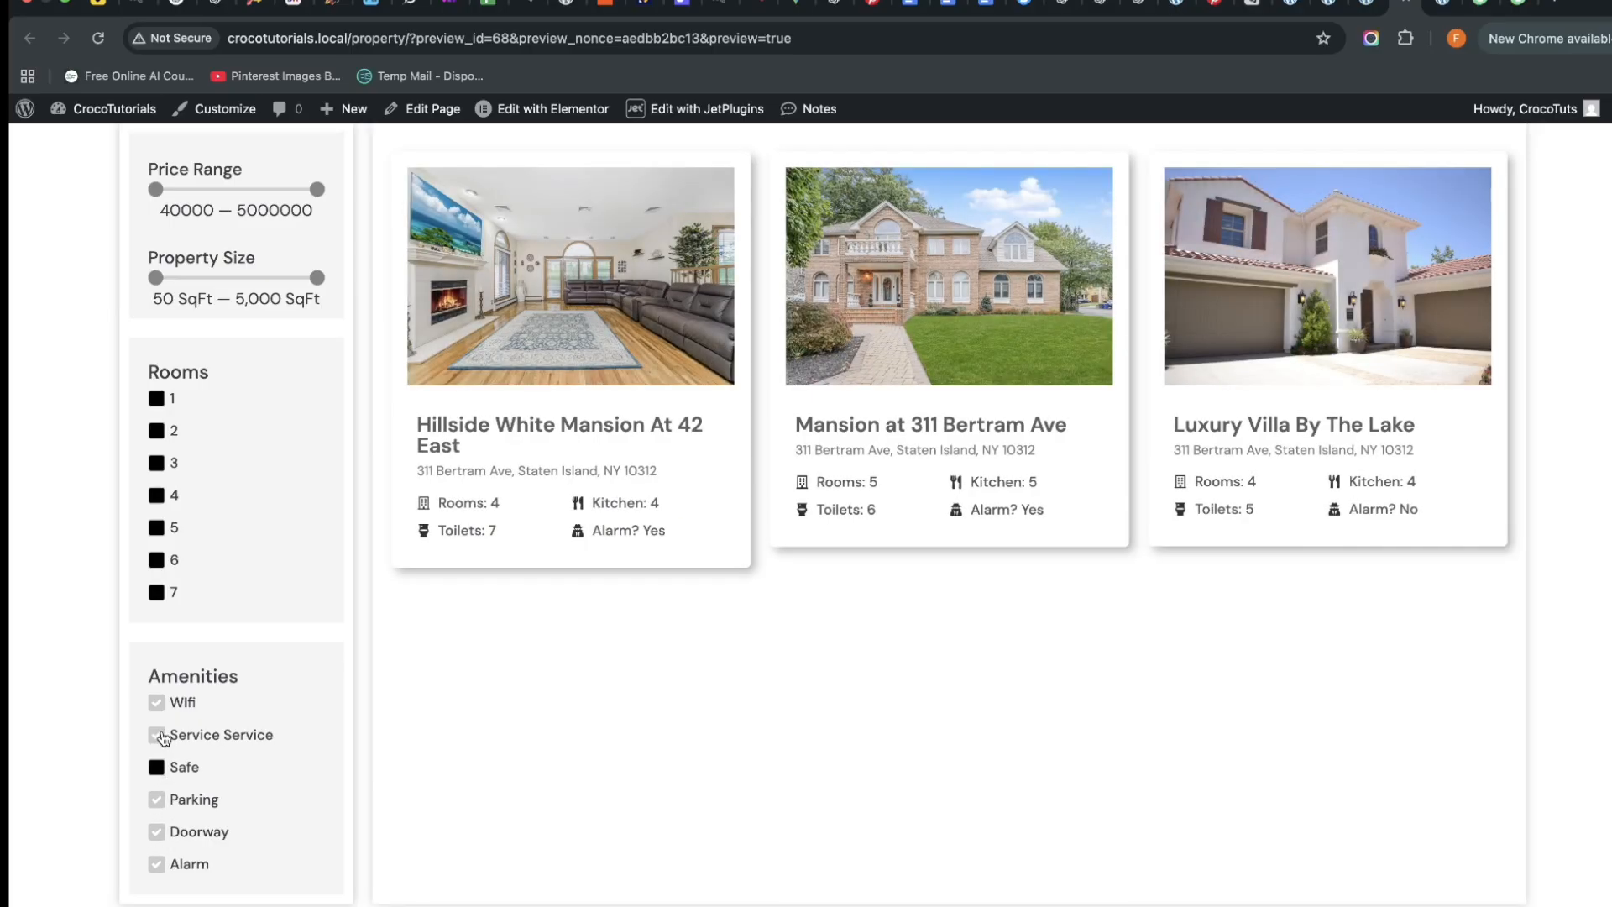
pyautogui.click(159, 734)
pyautogui.click(157, 702)
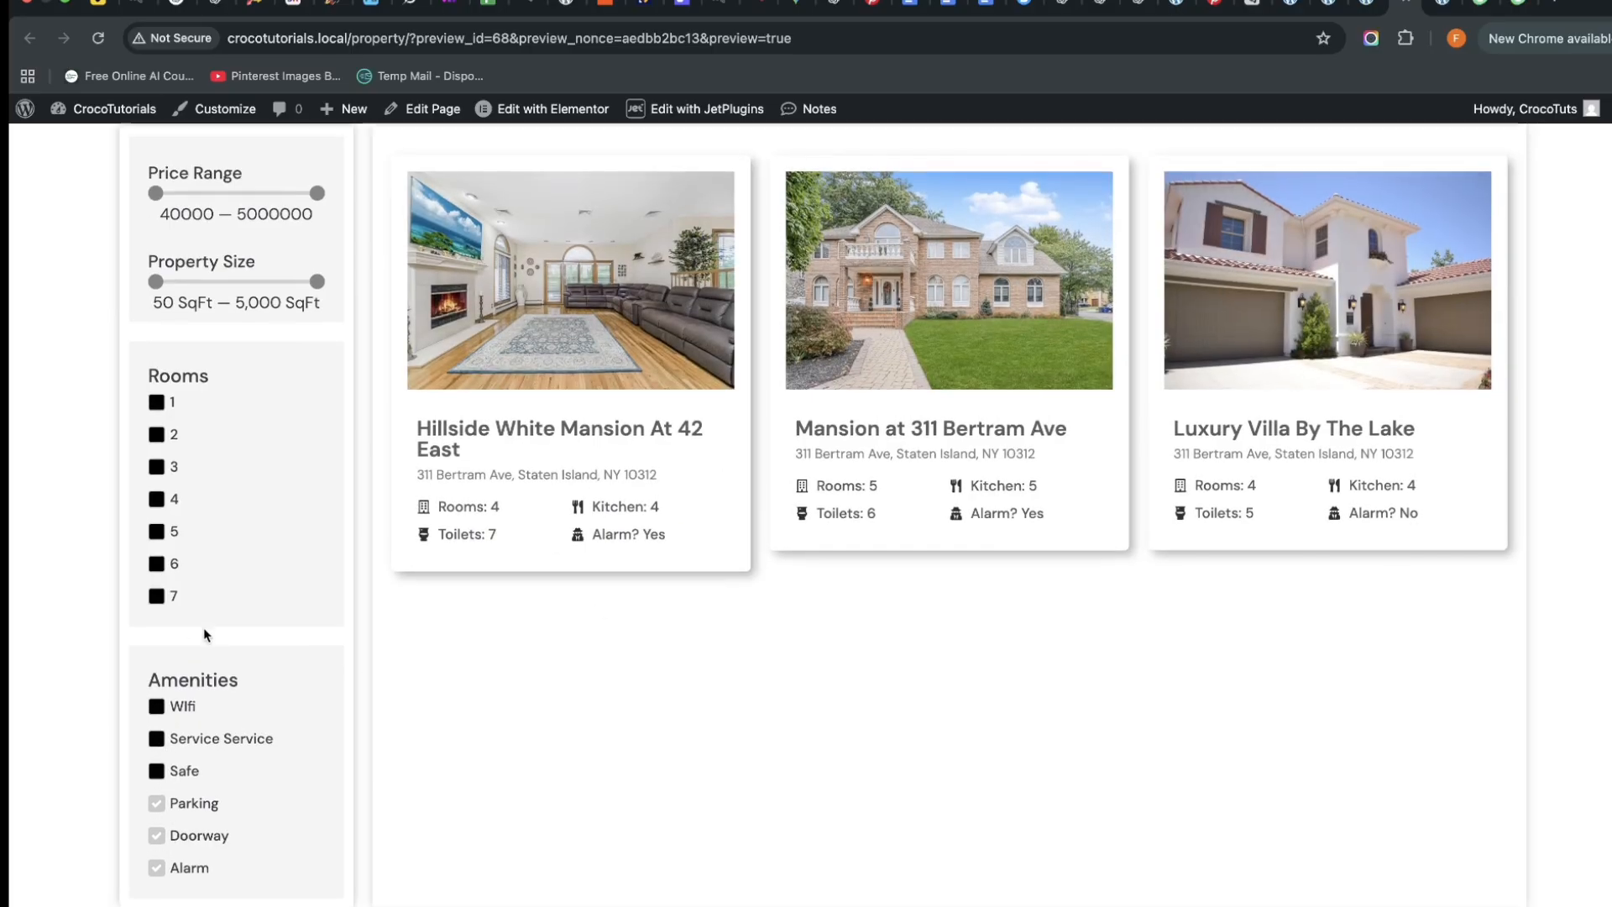
pyautogui.scroll(3, 348, 612)
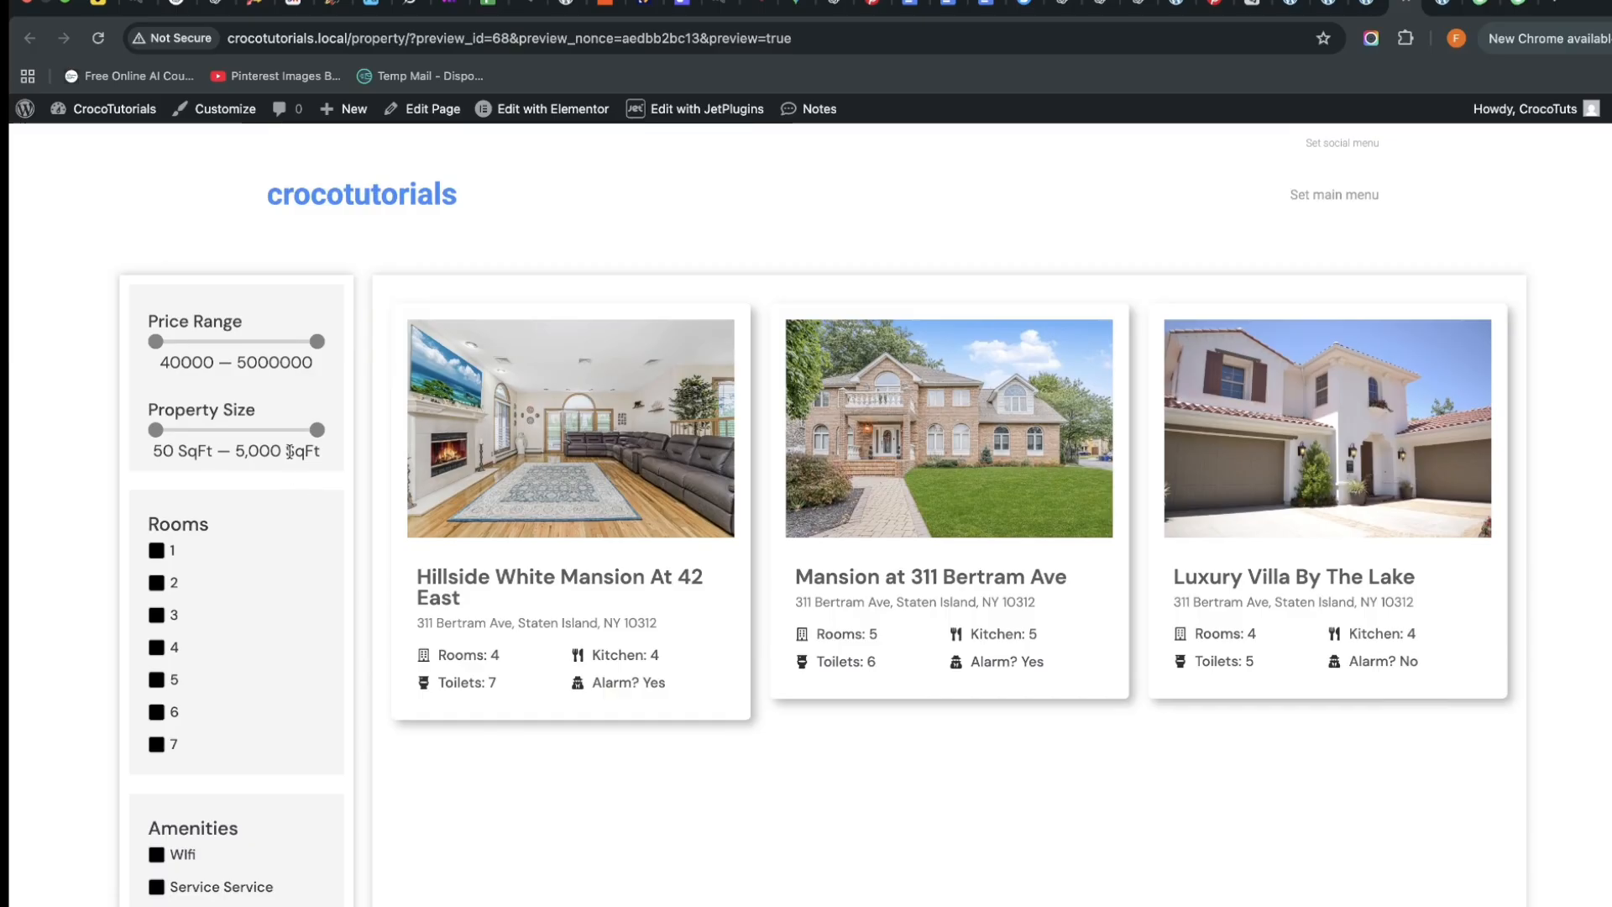